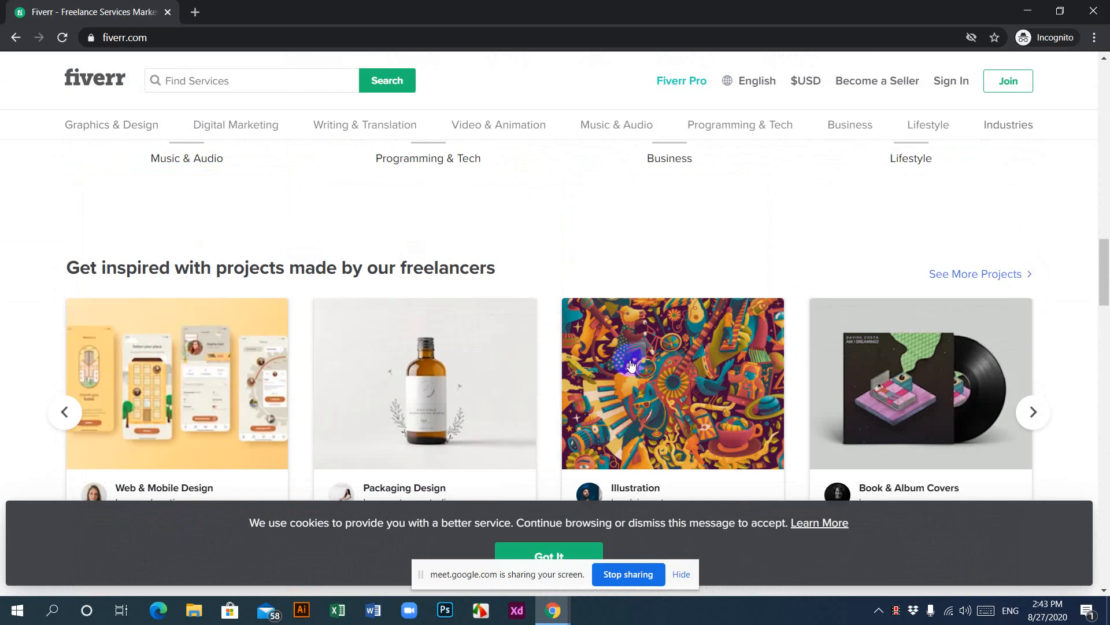
- Scroll up and down the Fiverr homepage to browse it
scroll(630, 363, "down", 12)
scroll(631, 364, "up", 15)
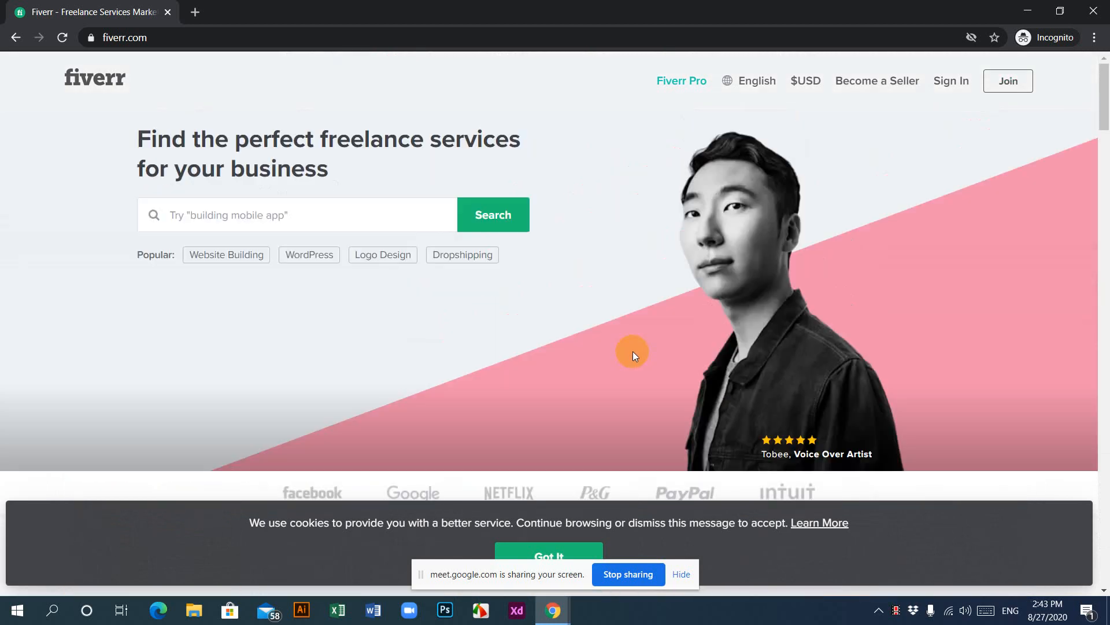
scroll(633, 352, "down", 4)
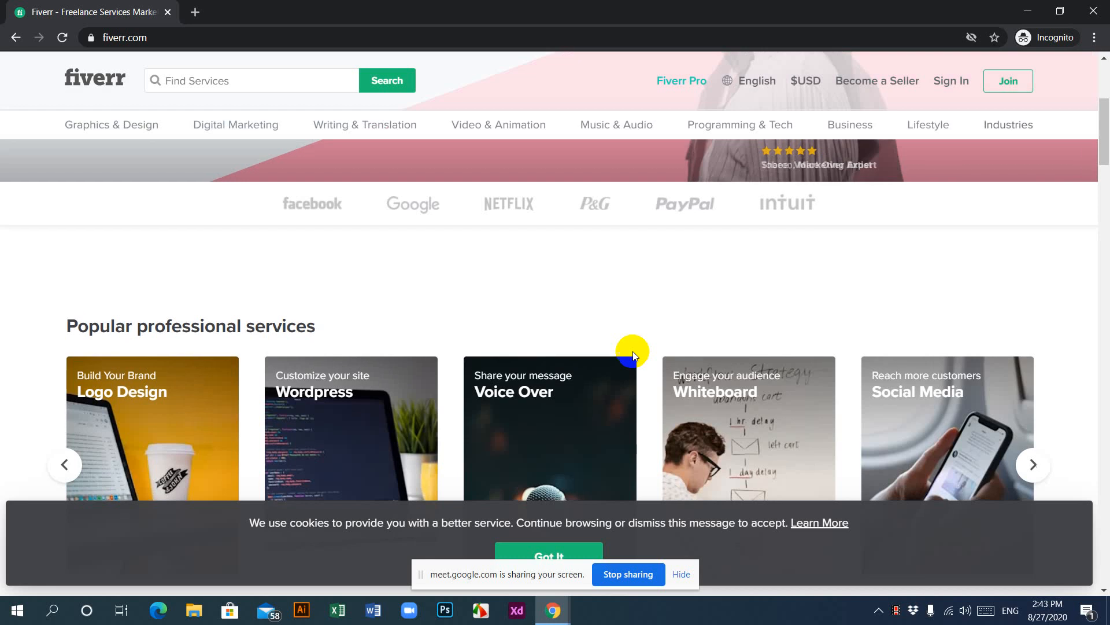
scroll(633, 352, "up", 4)
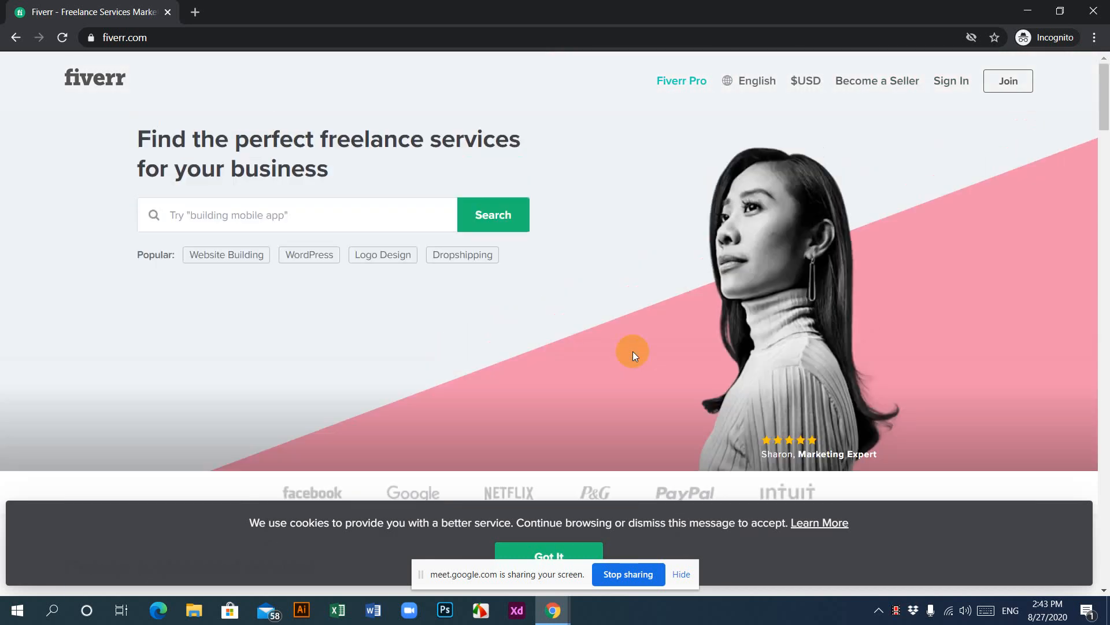
scroll(637, 340, "down", 5)
scroll(637, 339, "down", 10)
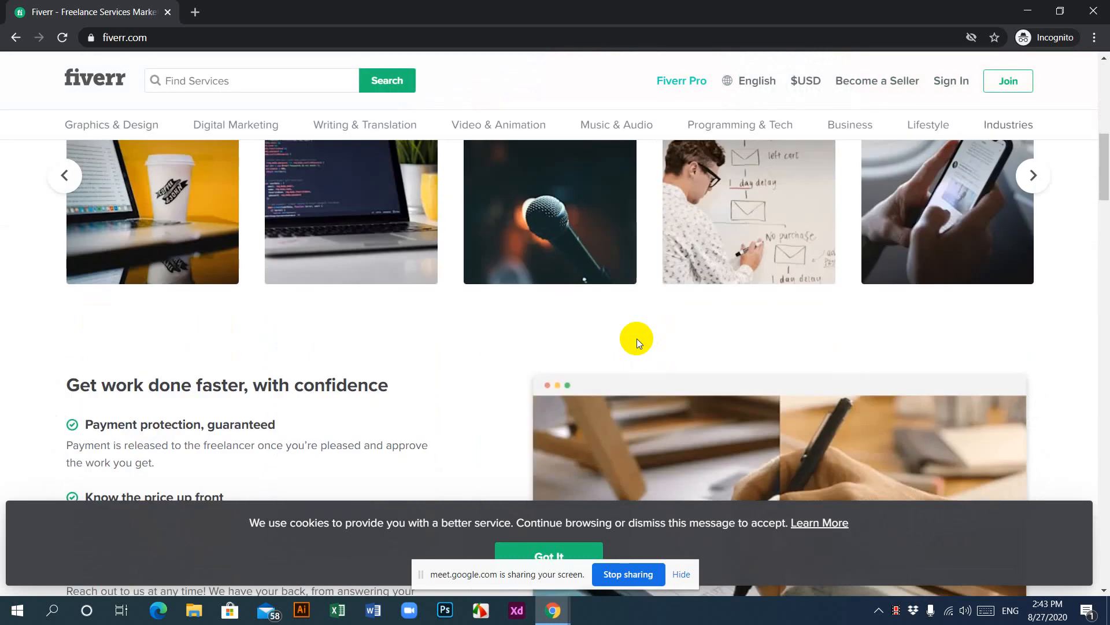
scroll(637, 344, "up", 14)
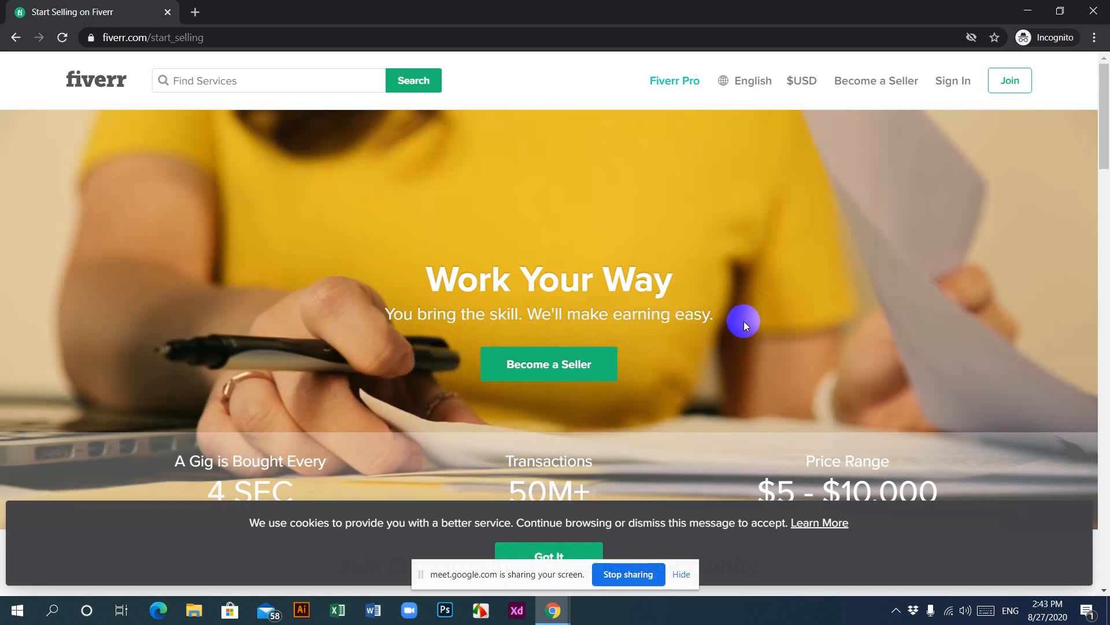
scroll(746, 321, "down", 5)
scroll(579, 347, "down", 4)
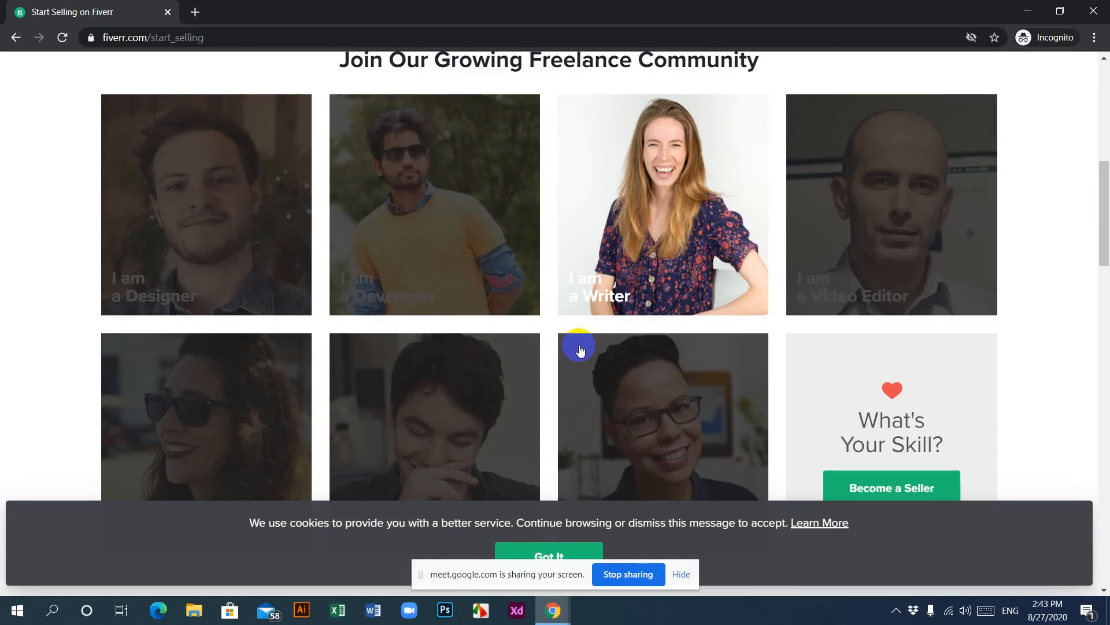
scroll(575, 347, "down", 3)
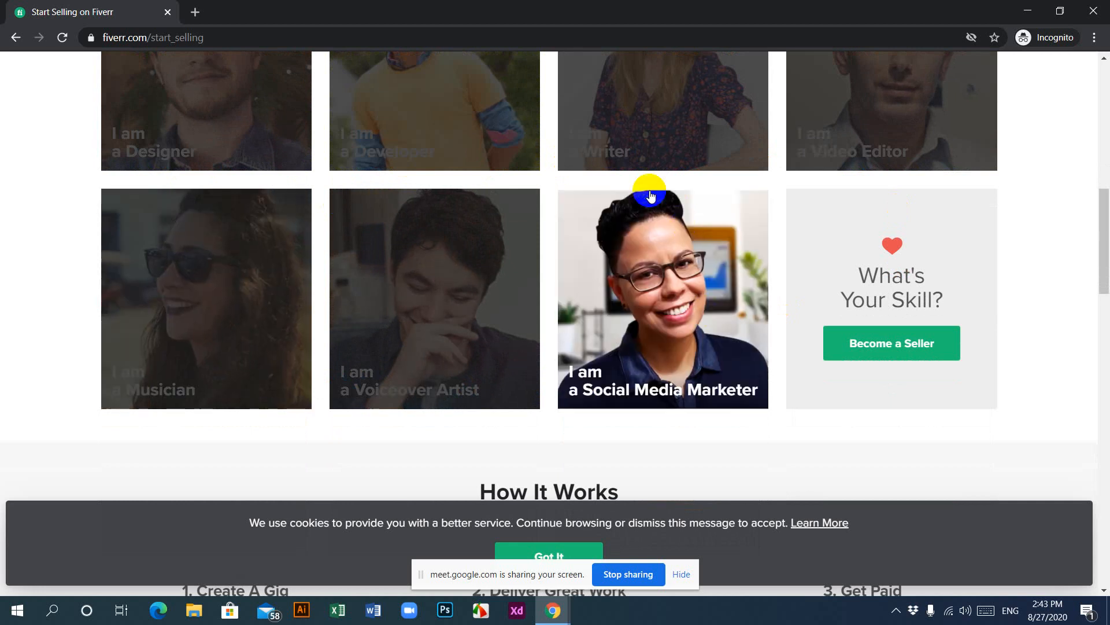
scroll(431, 261, "up", 3)
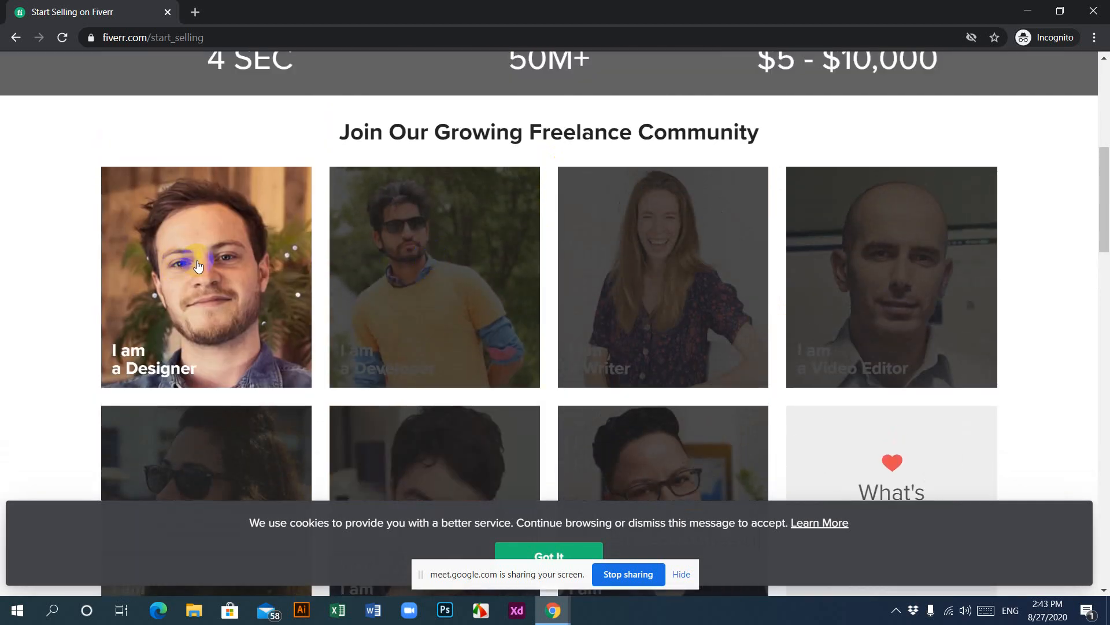
scroll(769, 310, "down", 10)
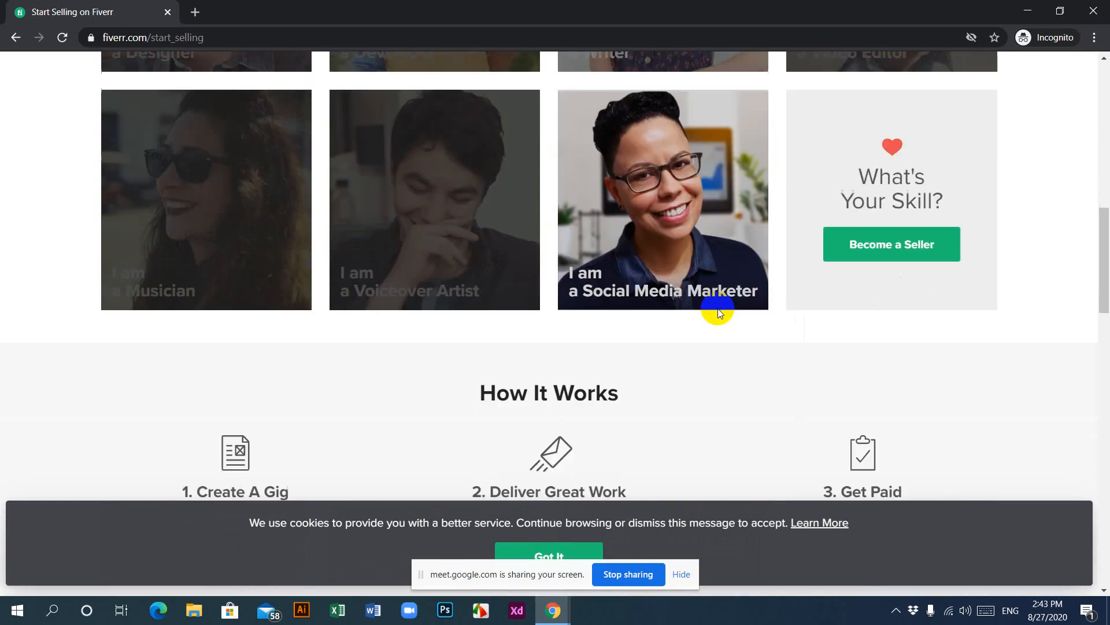
scroll(561, 287, "down", 8)
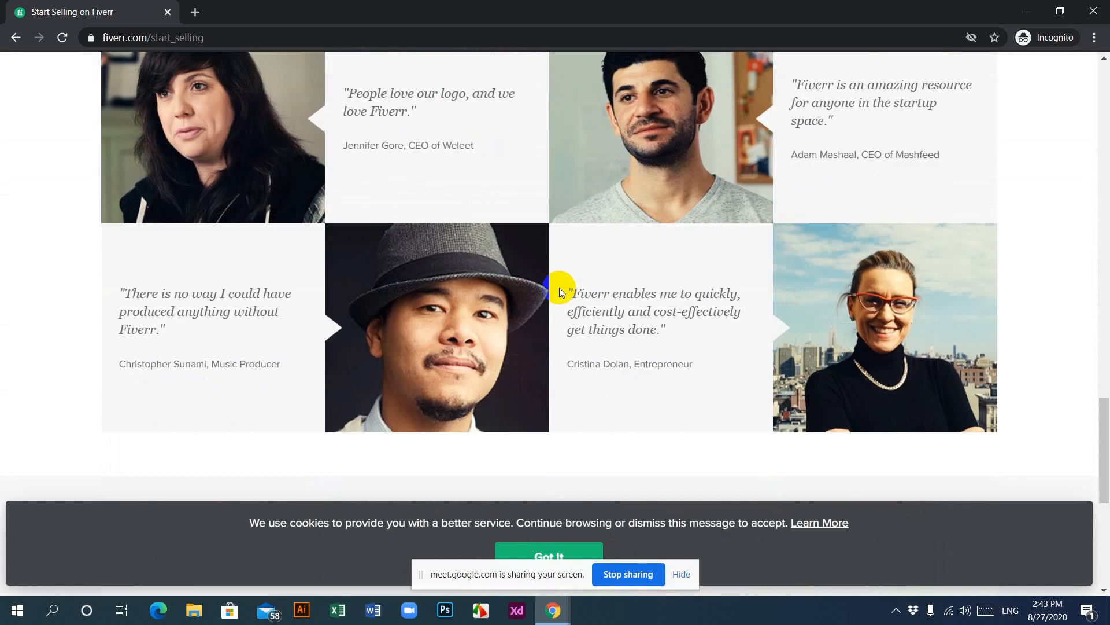
scroll(555, 275, "down", 6)
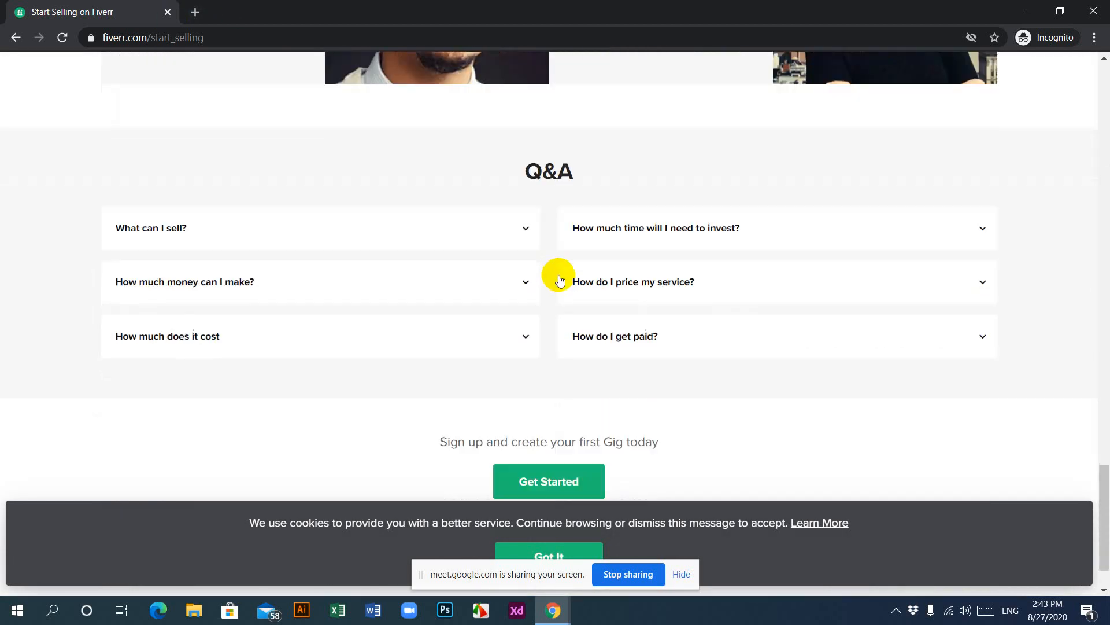
scroll(559, 280, "up", 6)
scroll(560, 280, "up", 14)
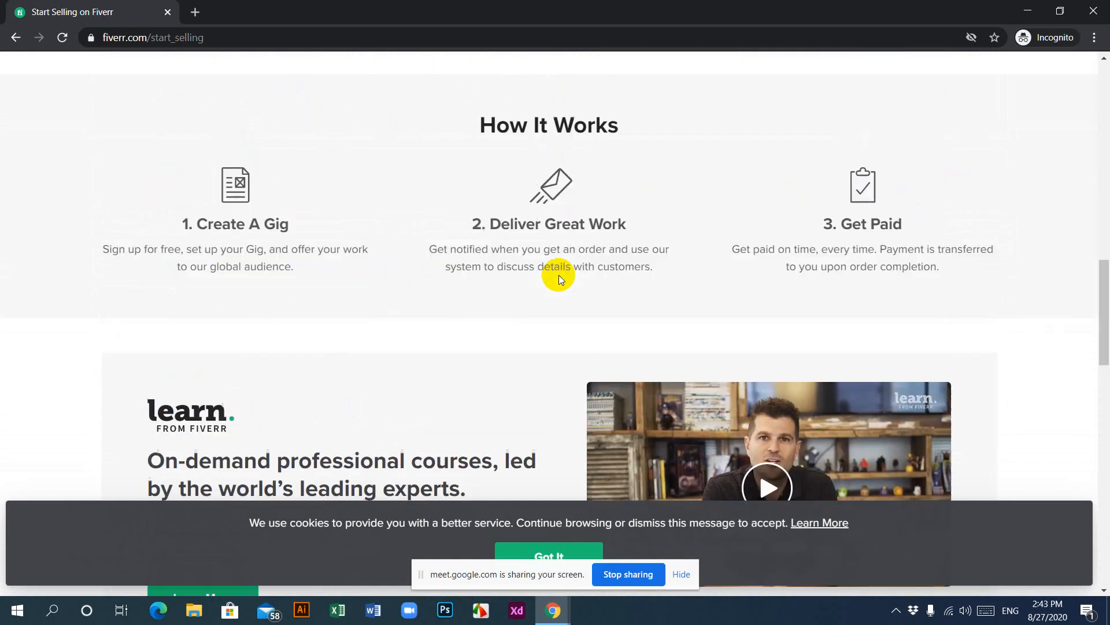
scroll(560, 277, "up", 6)
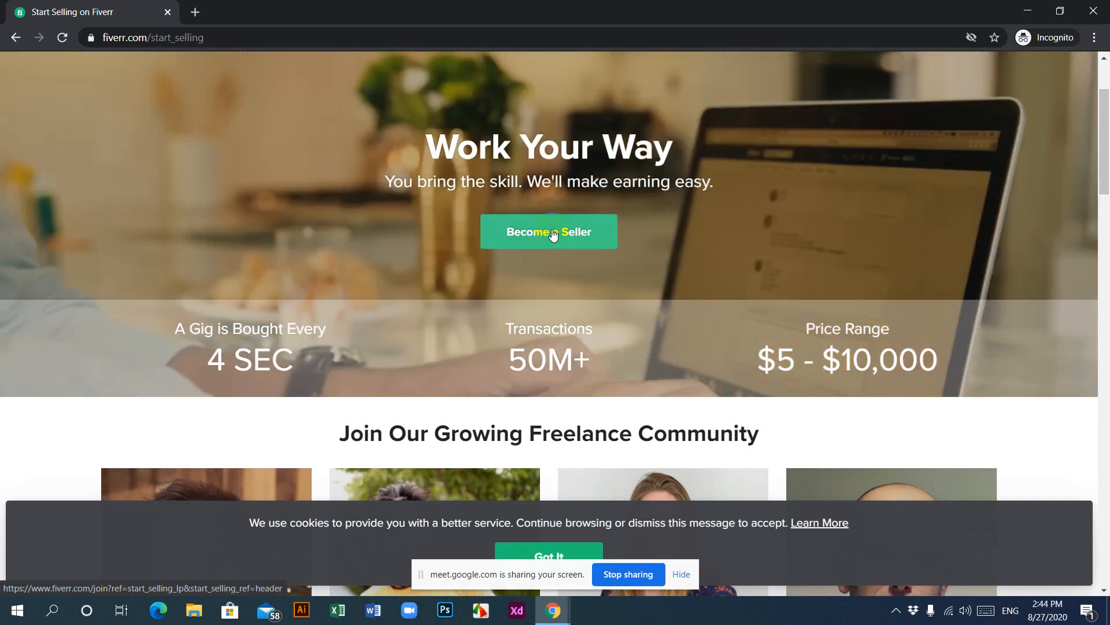
- Bring up the Join Fiverr sign-up form and start filling in the e-mail field
left_click(562, 237)
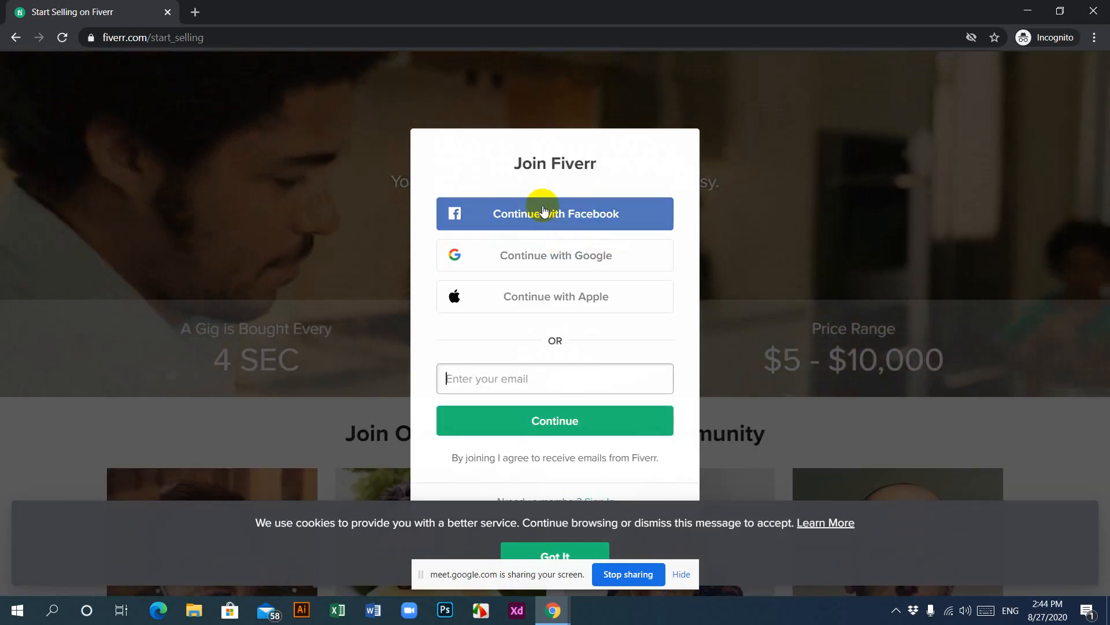
left_click(540, 213)
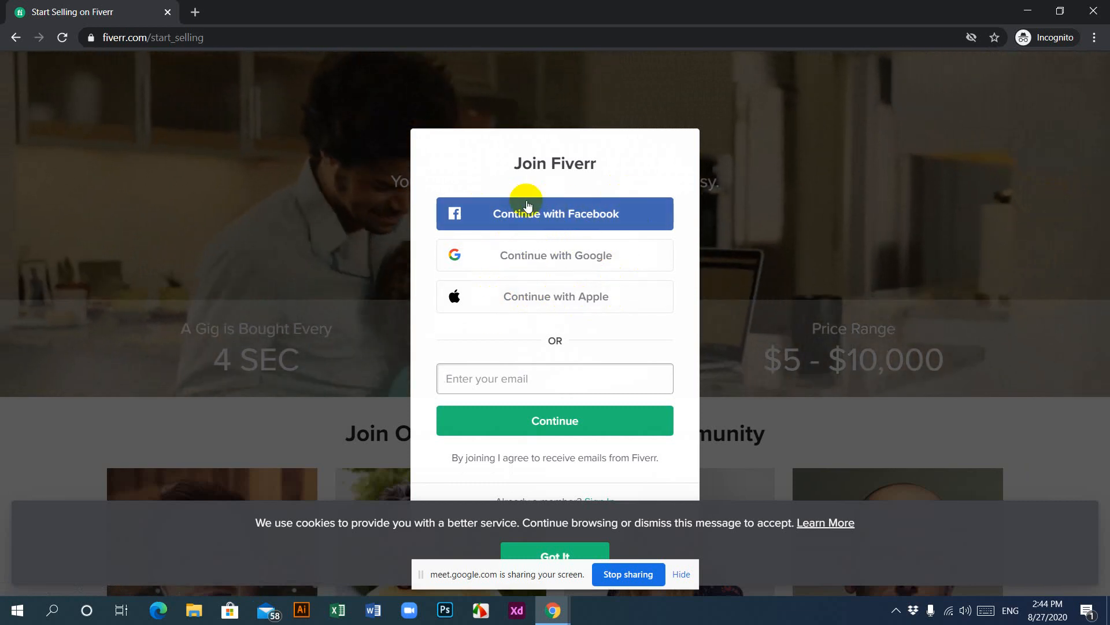
left_click(470, 379)
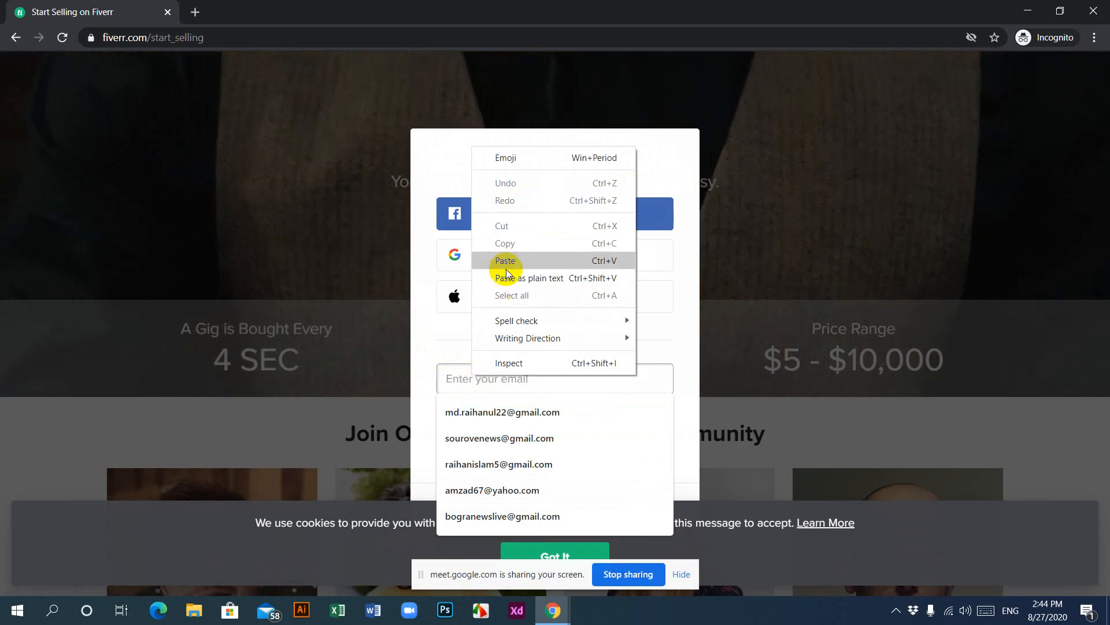
left_click(505, 260)
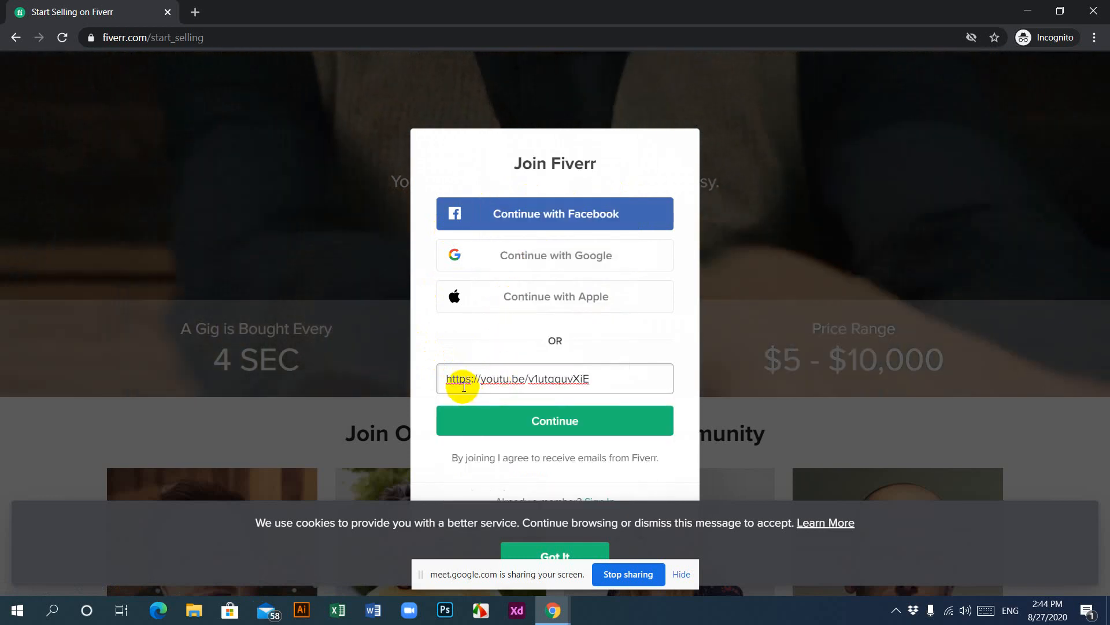
- Close and reopen the Join Fiverr form, then switch to the Google Meet window
left_click(399, 361)
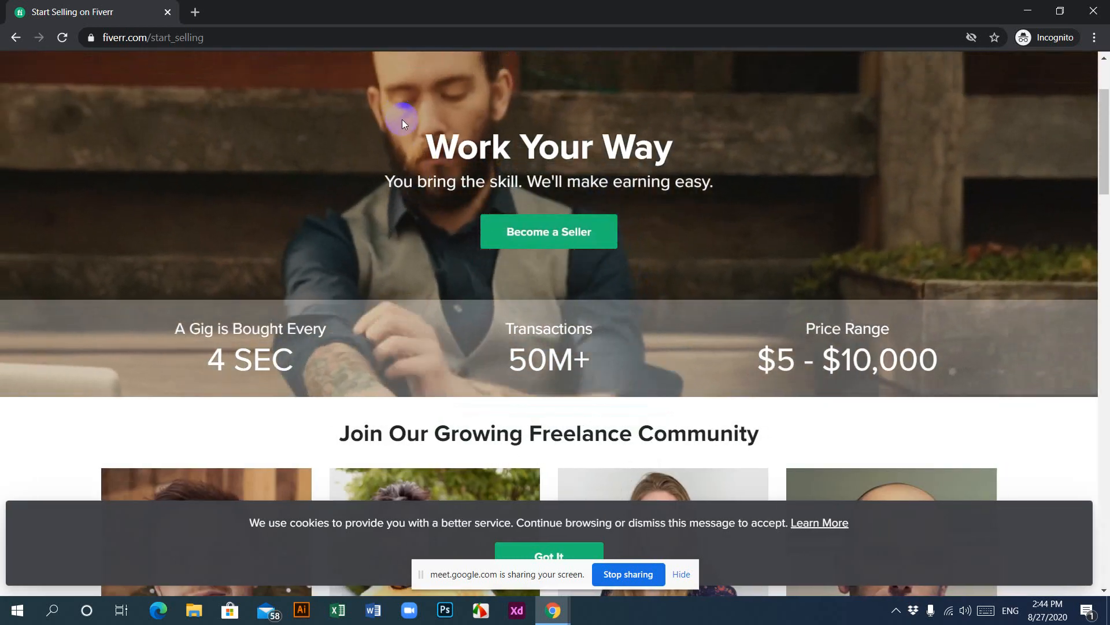
left_click(568, 234)
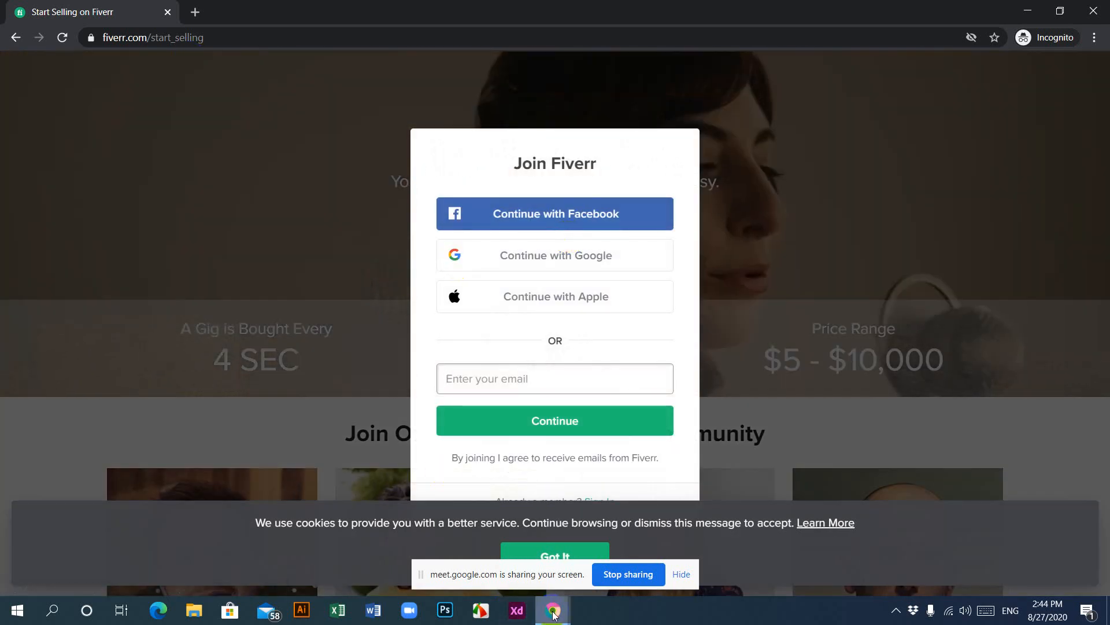
mouse_move(554, 615)
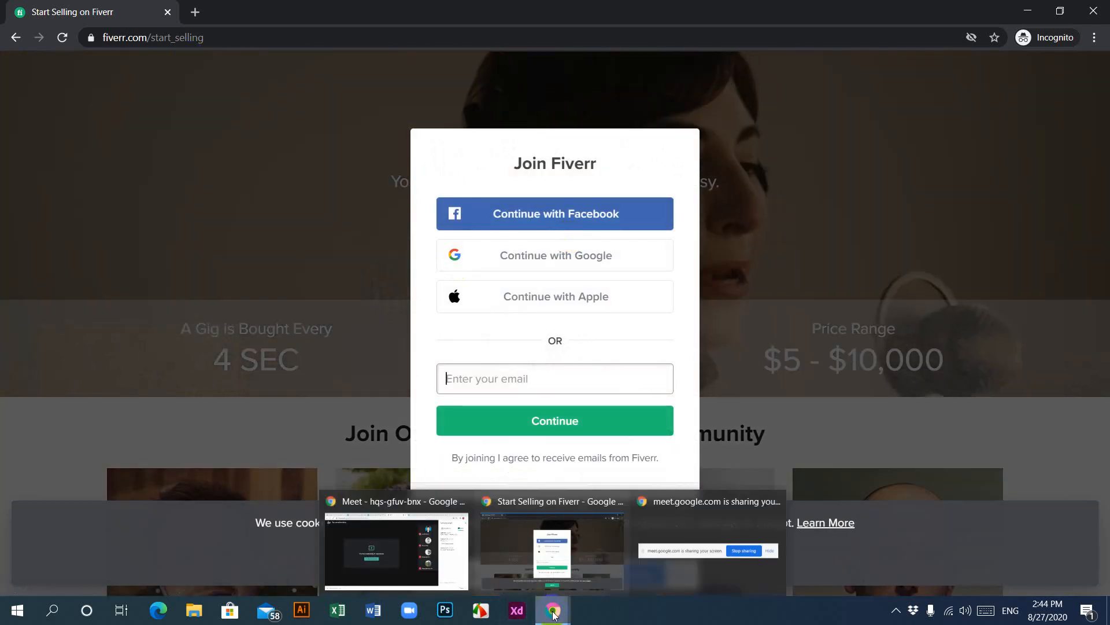
left_click(407, 550)
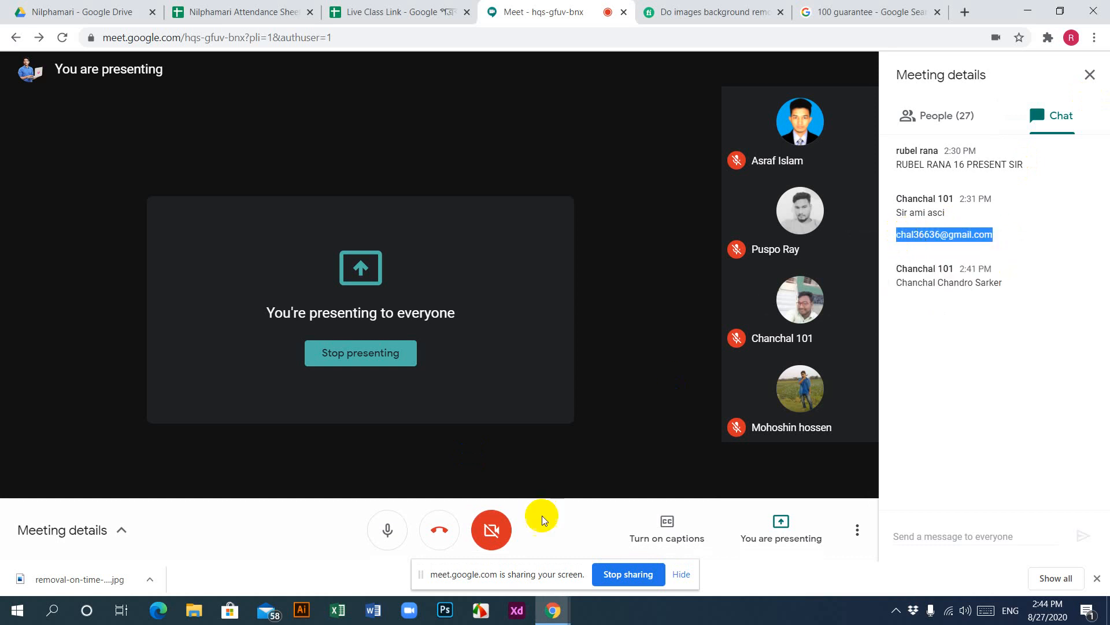
- Back in Fiverr, paste the copied e-mail as plain text and continue the sign-up
mouse_move(556, 611)
left_click(582, 552)
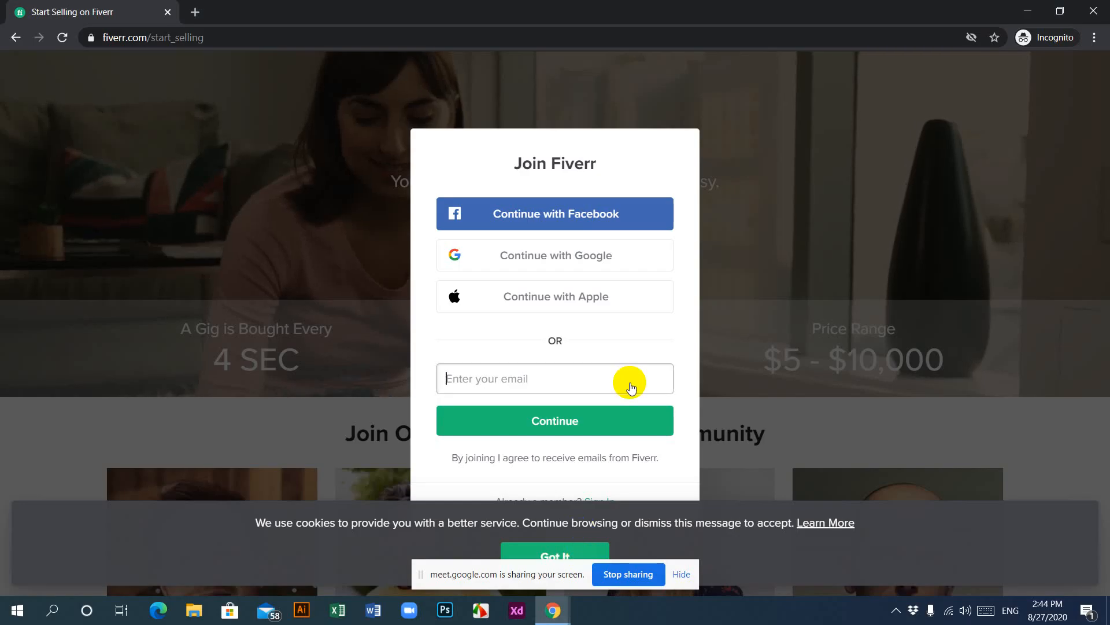
right_click(506, 377)
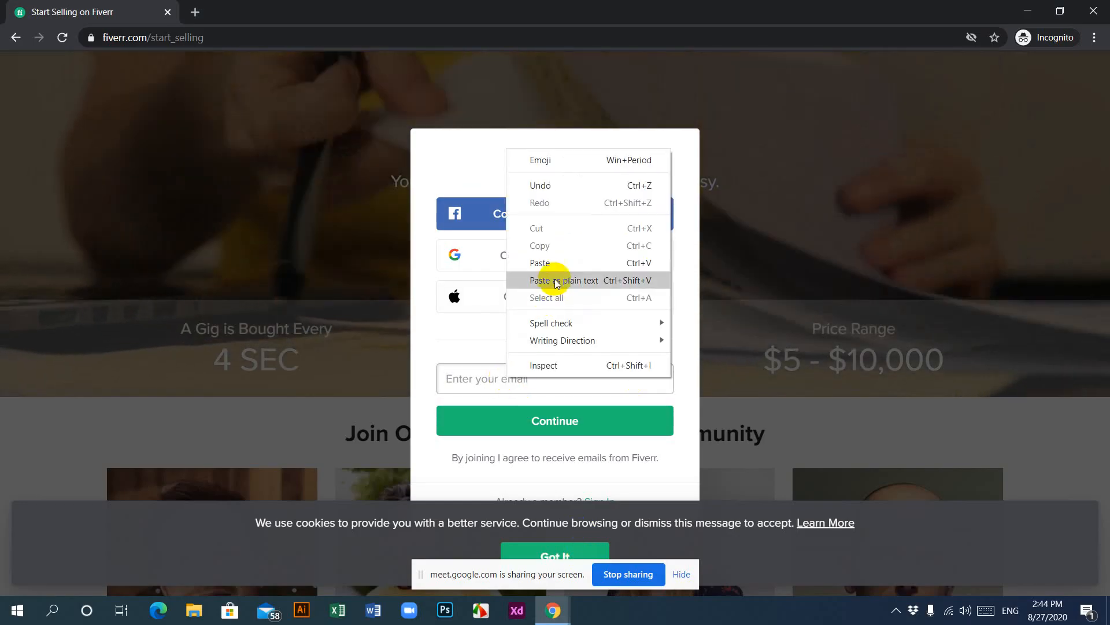
left_click(554, 280)
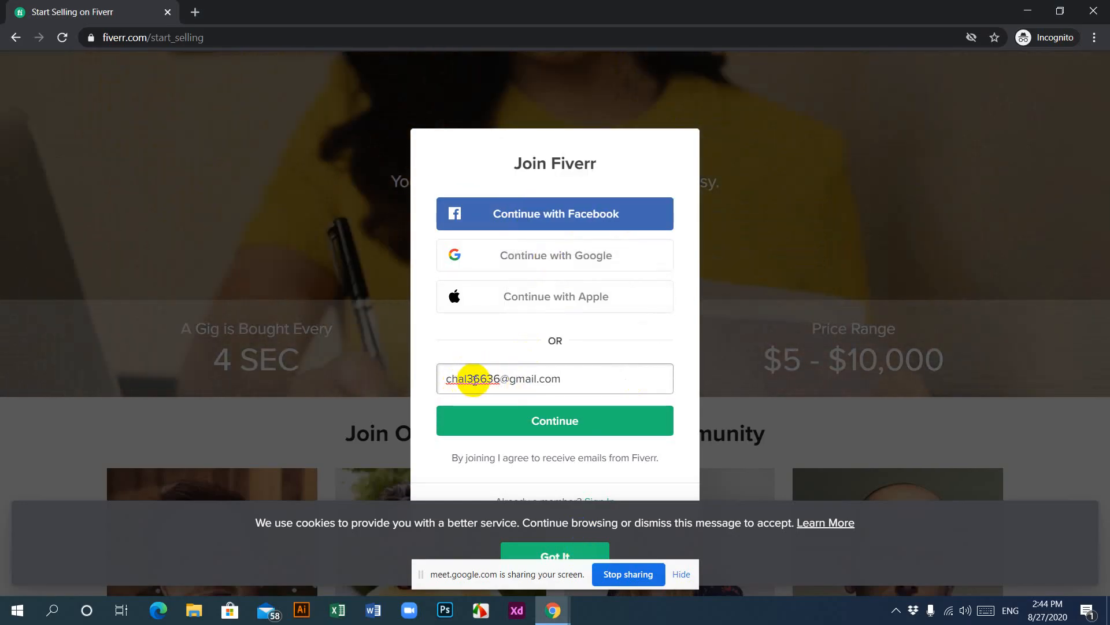
left_click(571, 416)
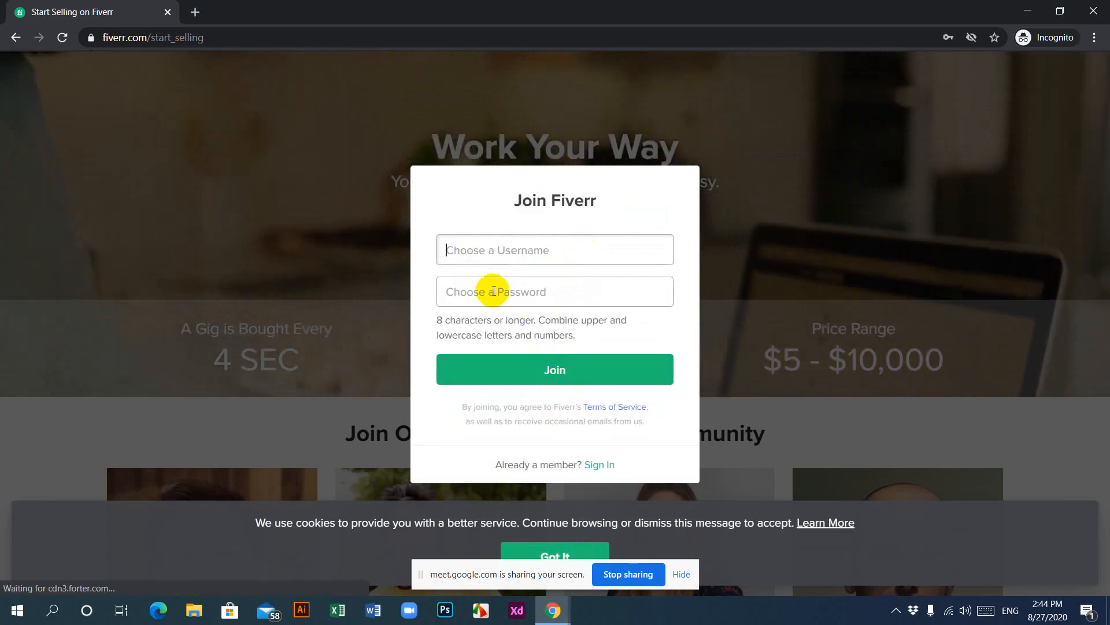
- Type a new username in the Username field, editing it until the form accepts it
left_click(494, 291)
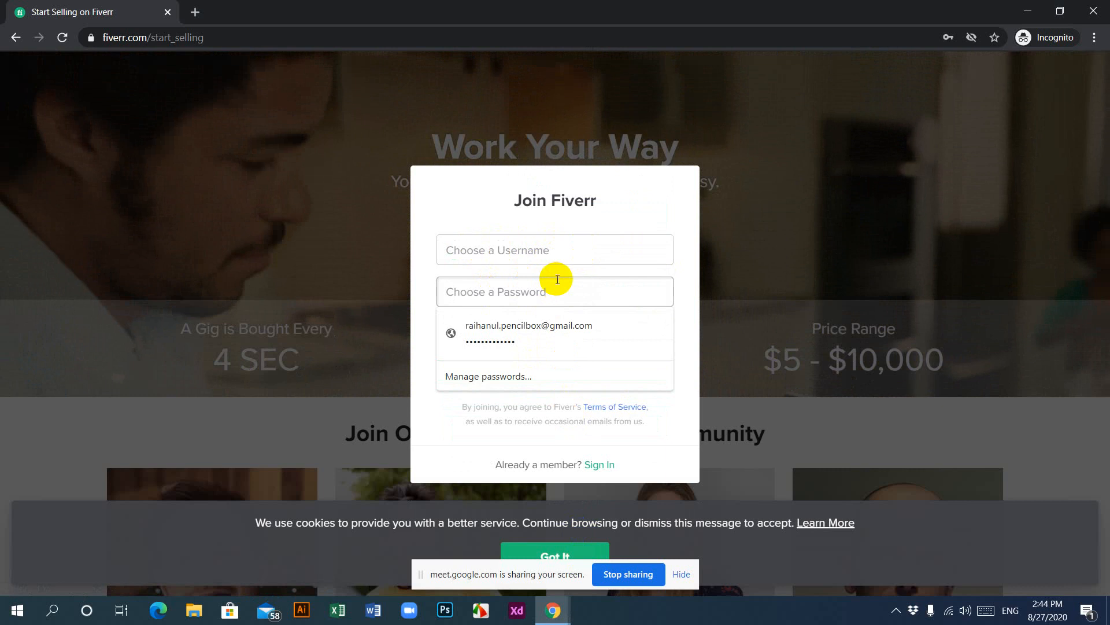
left_click(538, 250)
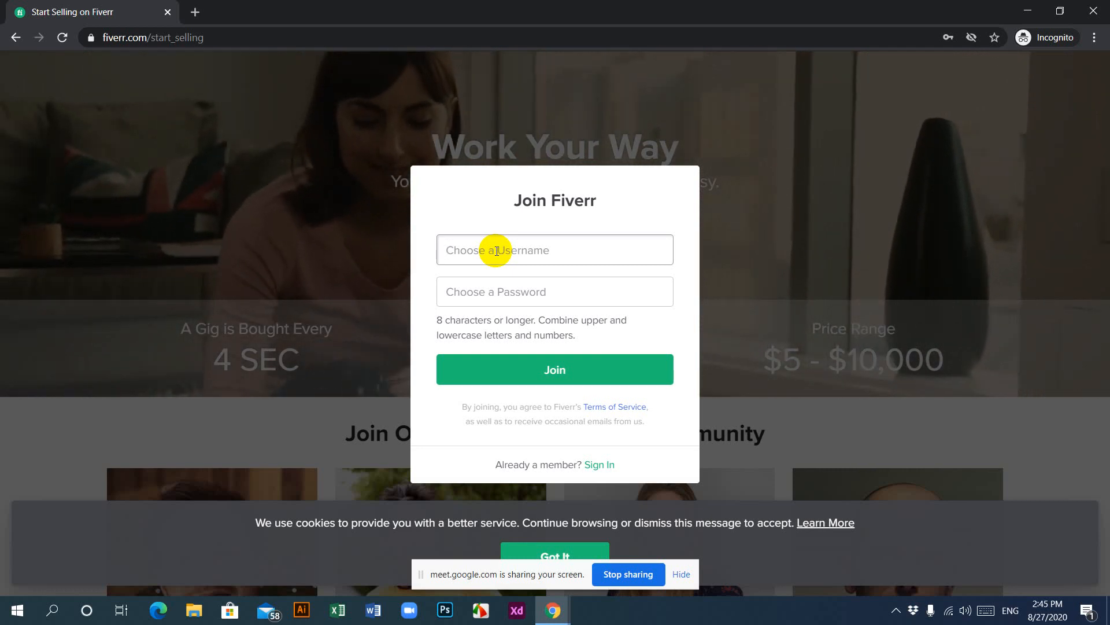
type("clipp")
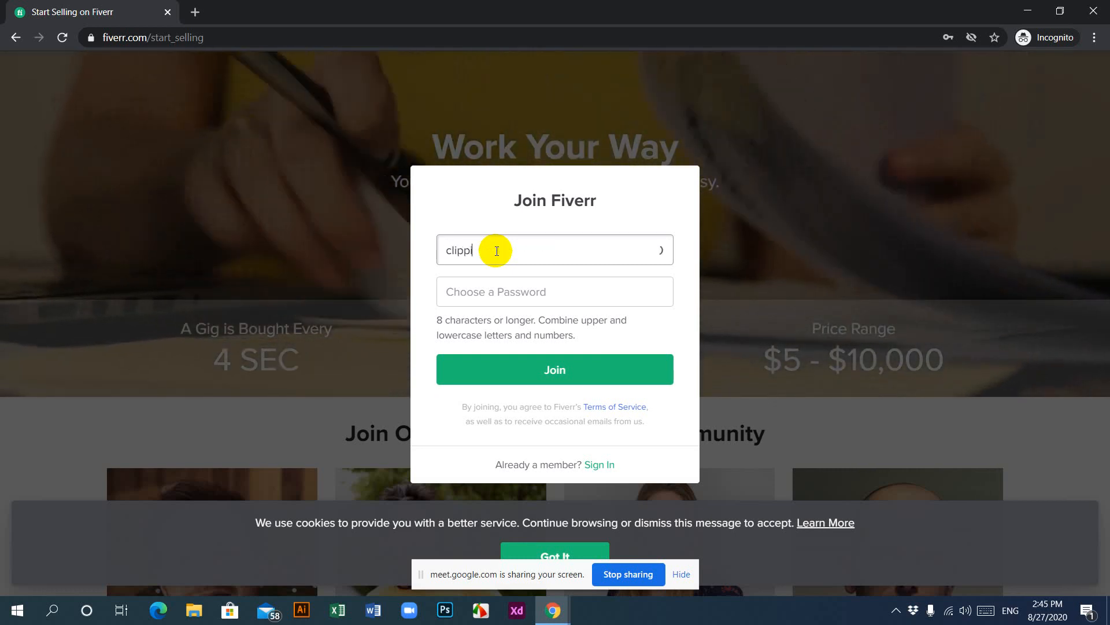
type("ing")
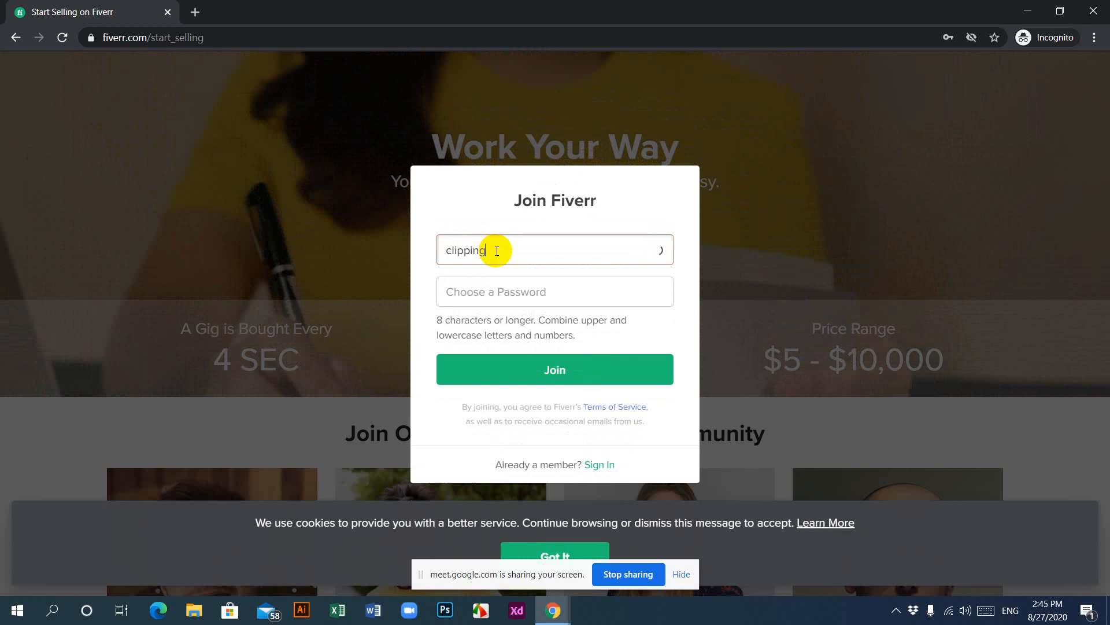
type("b")
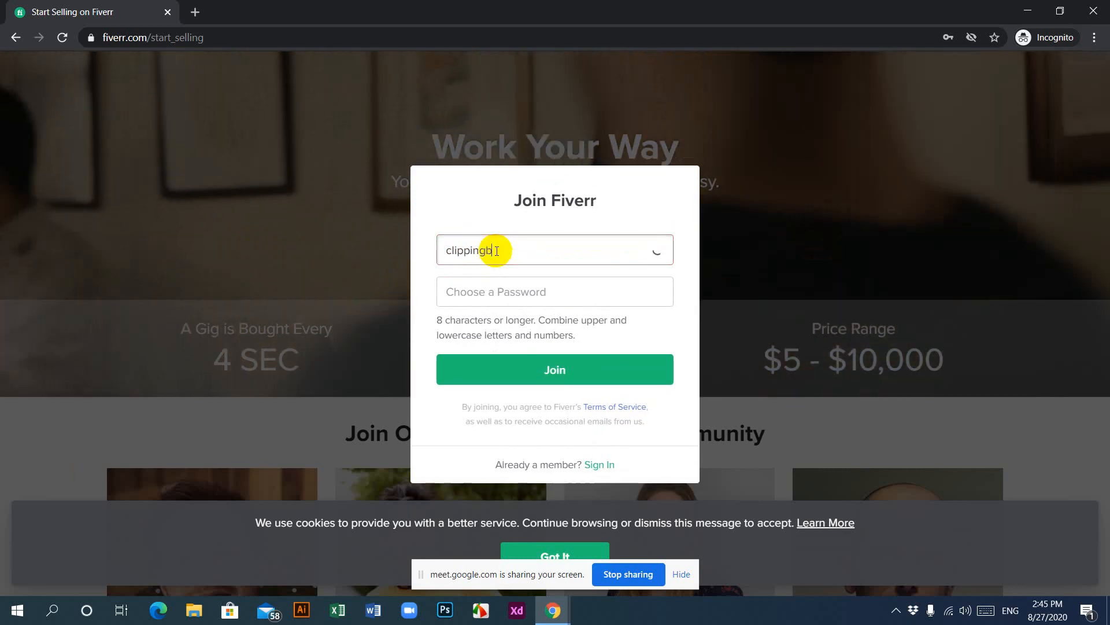
type("oss")
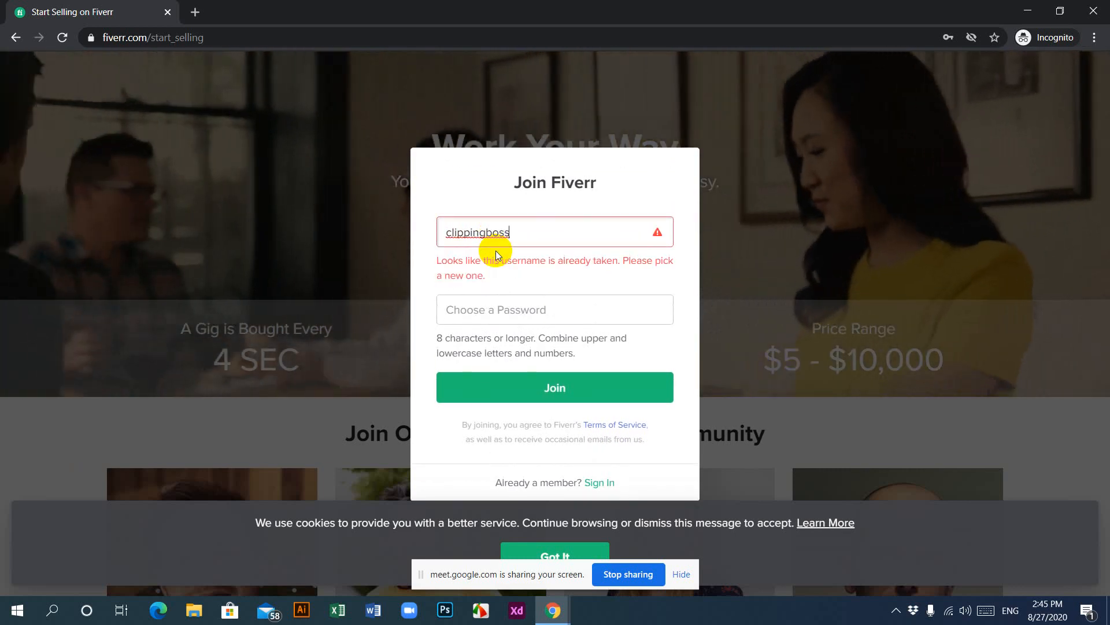
key("BackSpace")
key("BackSpace")
key("BackSpace")
key("BackSpace")
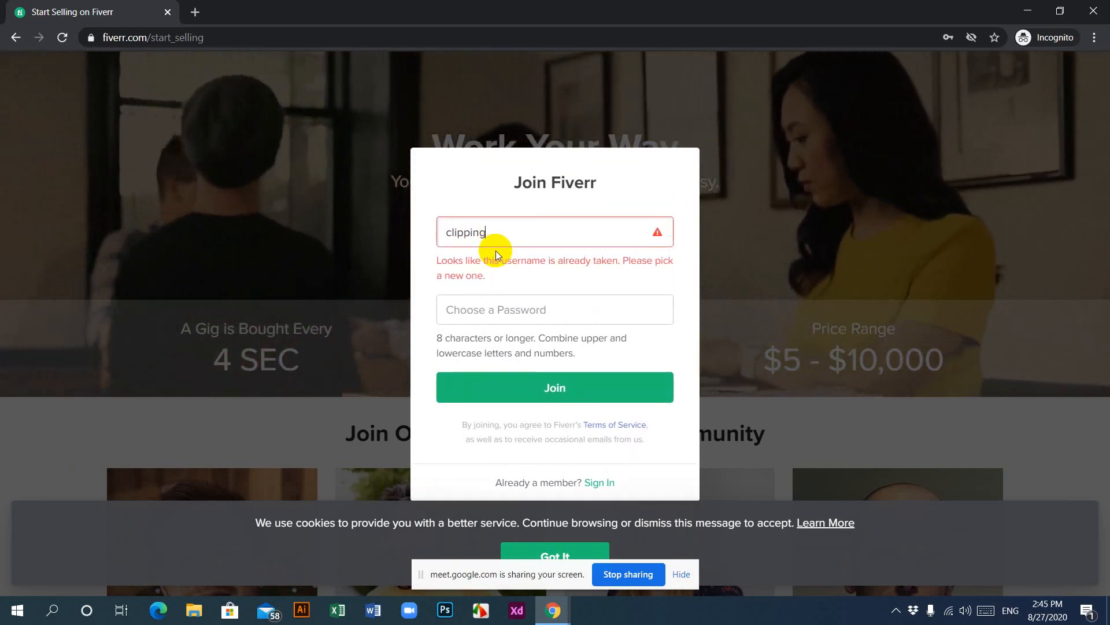
type("here")
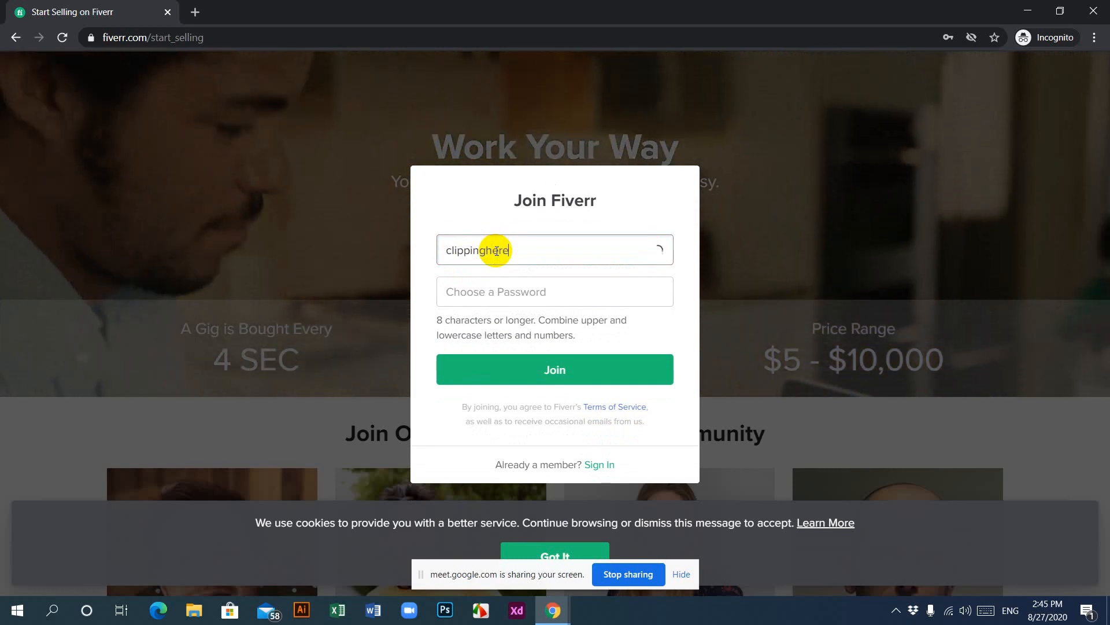
key("BackSpace")
type("o")
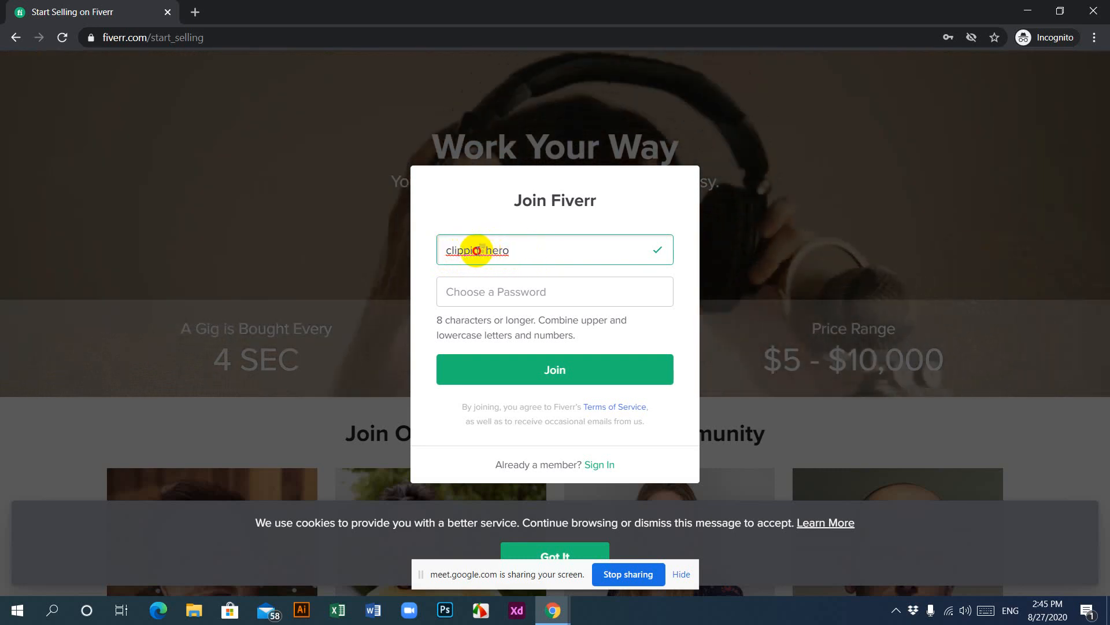
left_click_drag(477, 250, 445, 249)
left_click(520, 250)
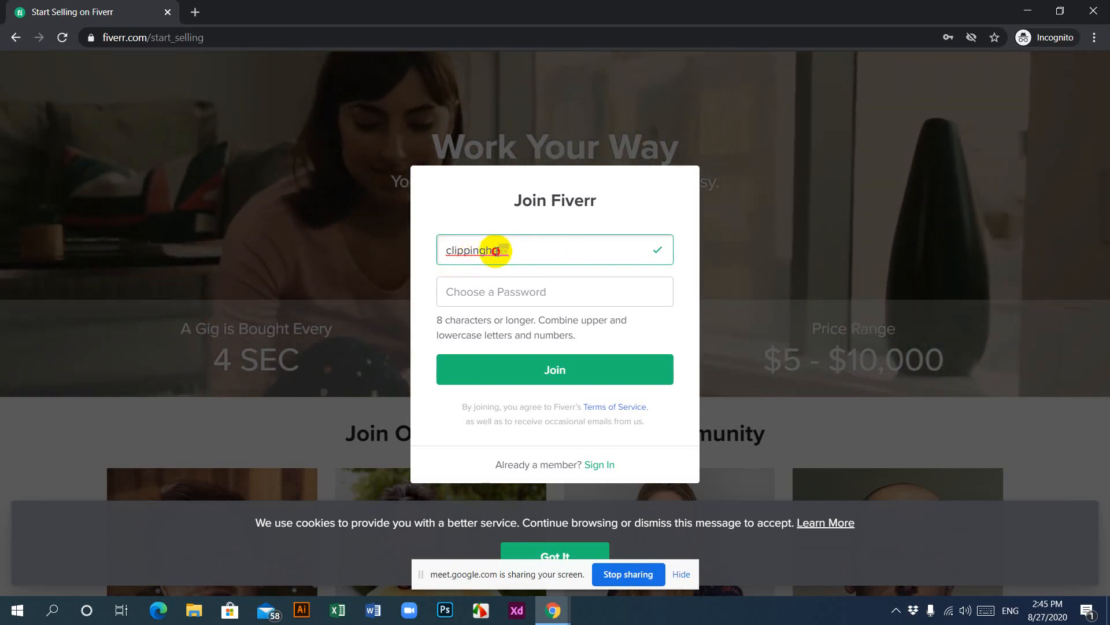
left_click_drag(487, 253, 439, 251)
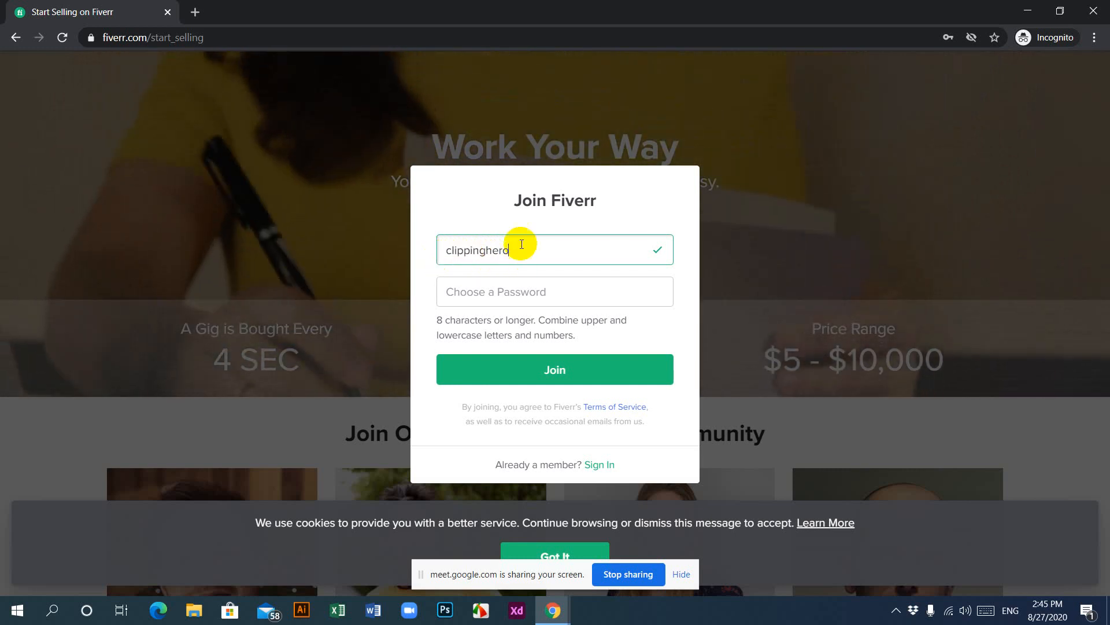
left_click_drag(513, 245, 446, 251)
left_click(487, 250)
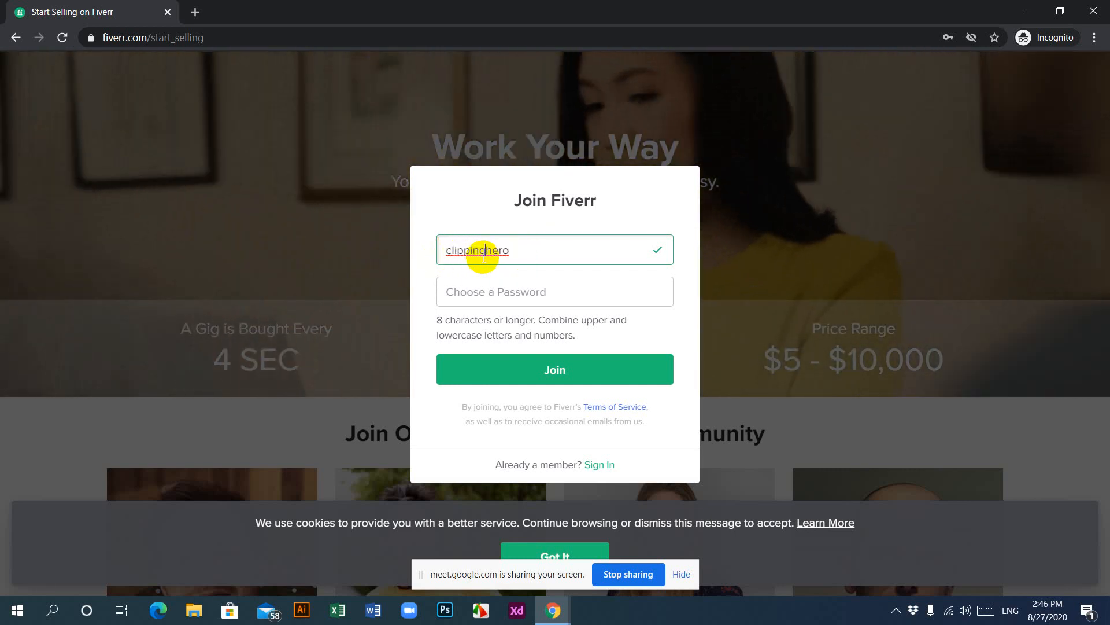
- Enter a first password and submit the Join form, which rejects it as too short
left_click(523, 291)
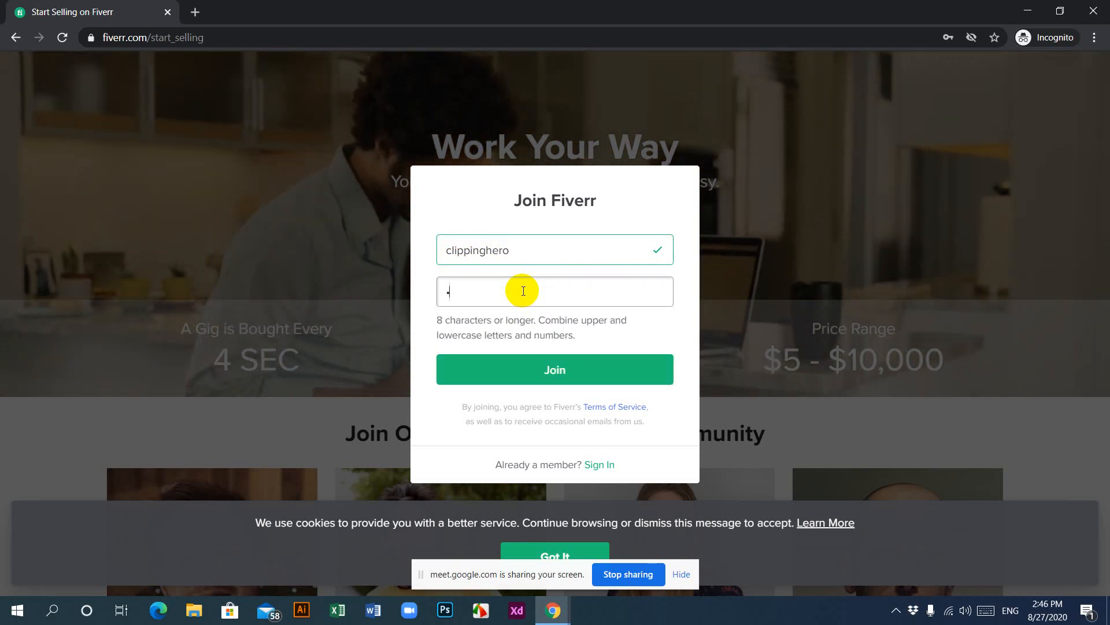
key("BackSpace")
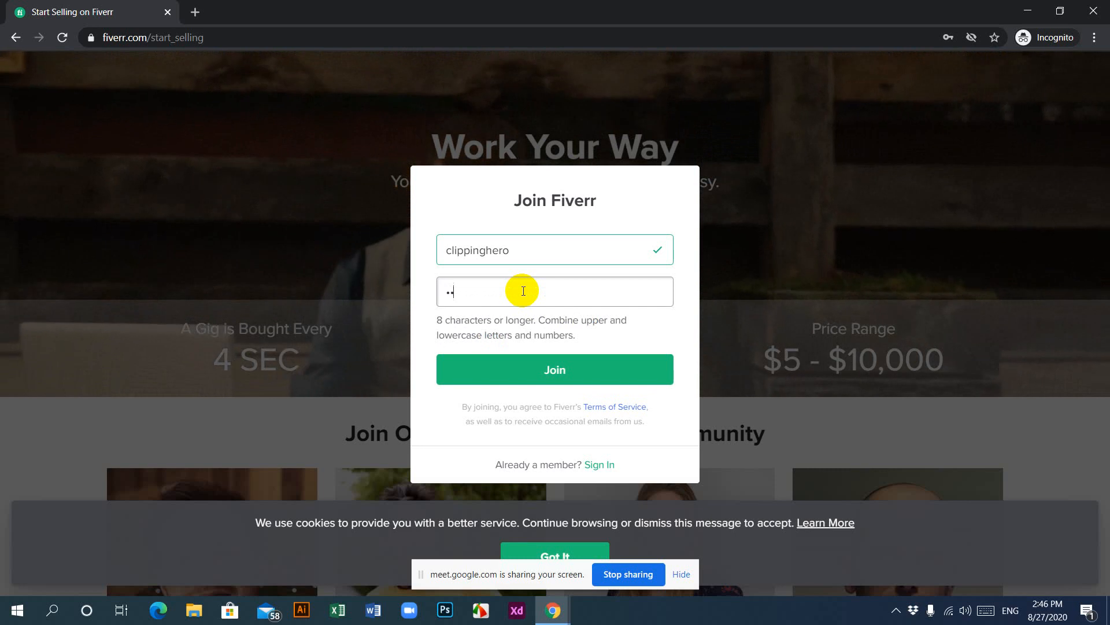
type("aaa")
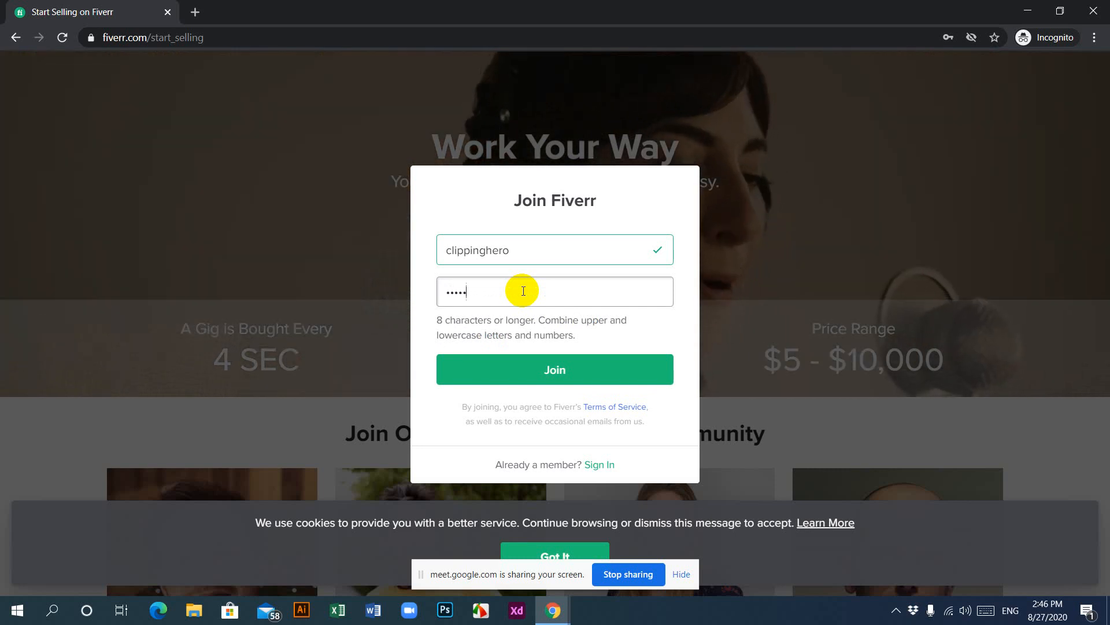
type("aaaa")
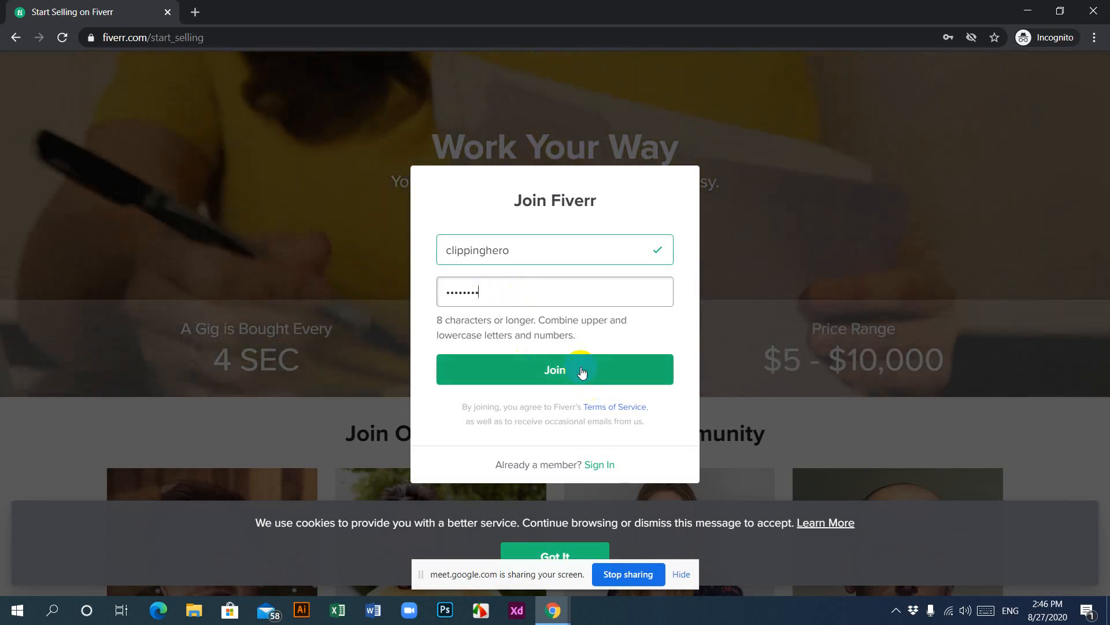
left_click(579, 385)
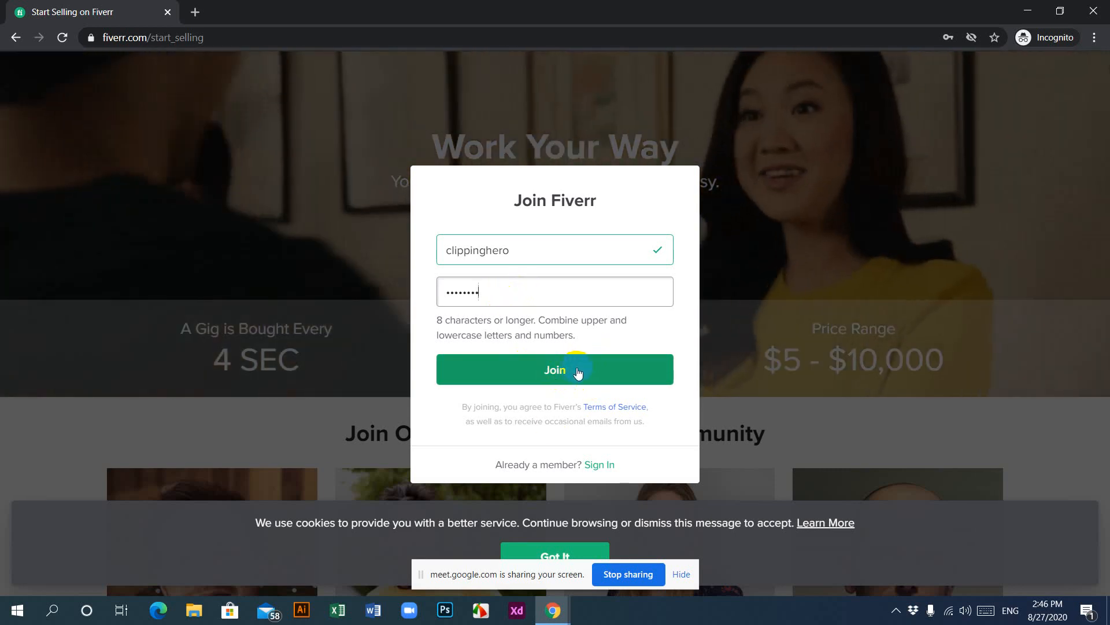
left_click(579, 371)
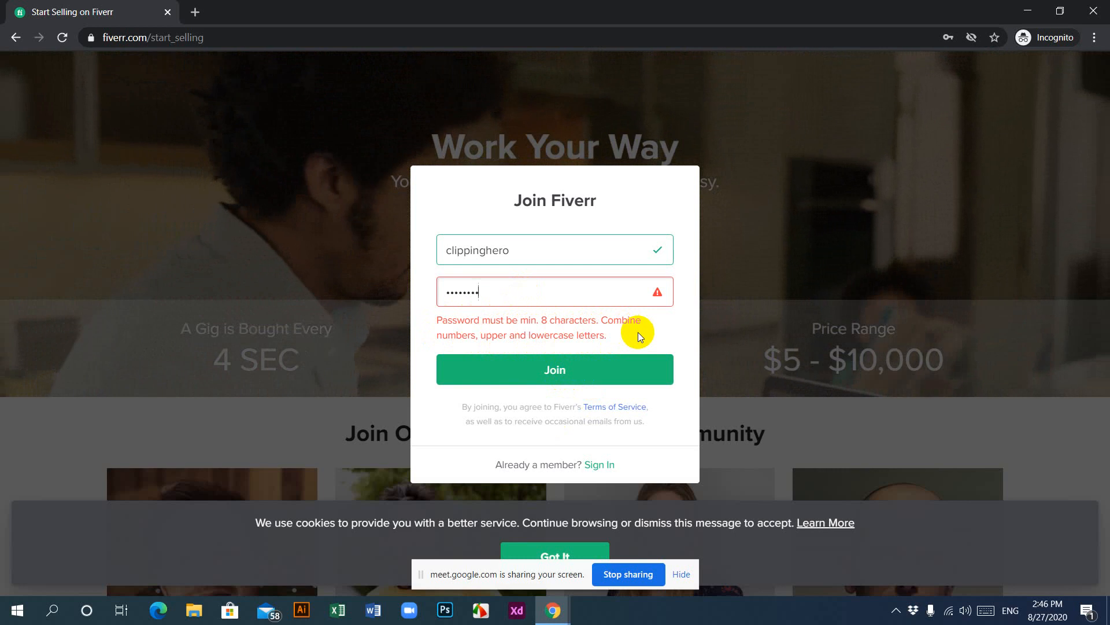
- Replace it with an 8-character password and submit the sign-up again
left_click_drag(493, 292, 438, 291)
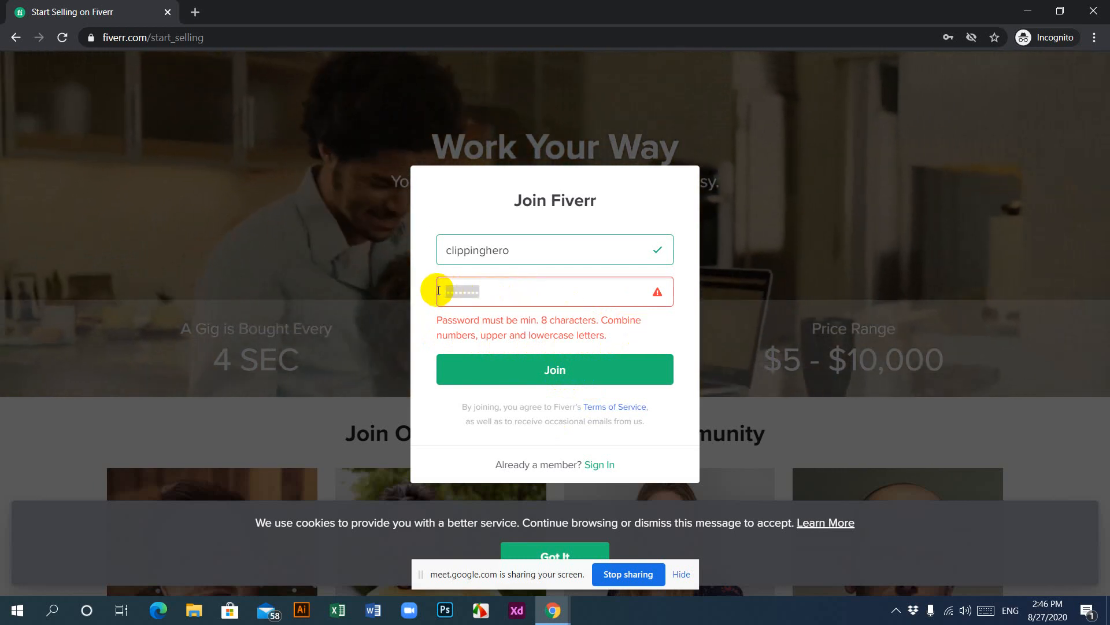
key("BackSpace")
type("••")
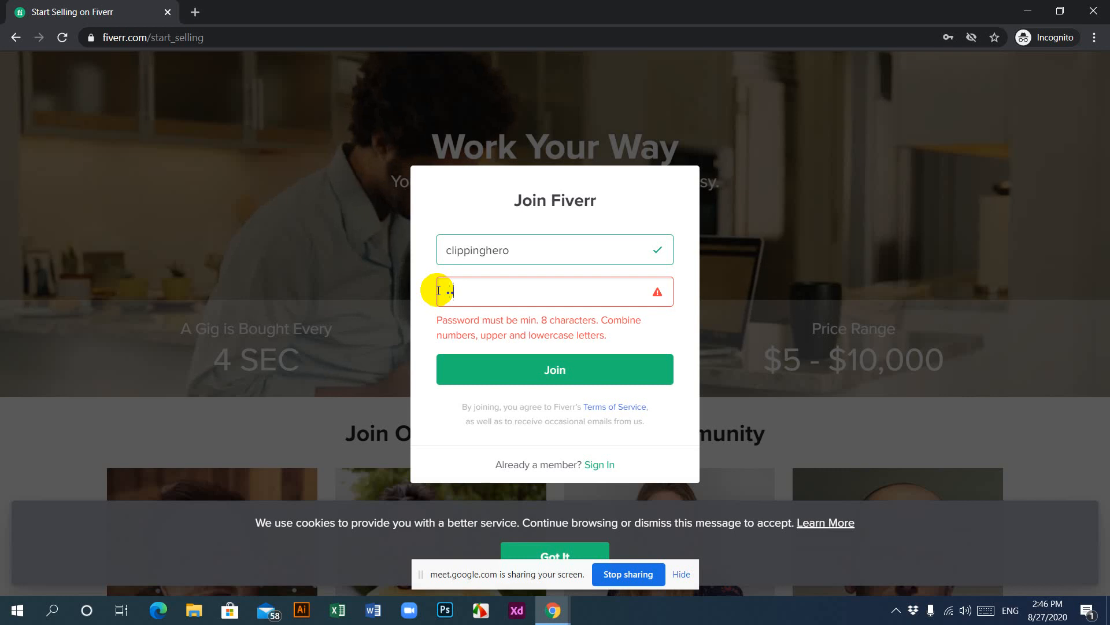
type("••••")
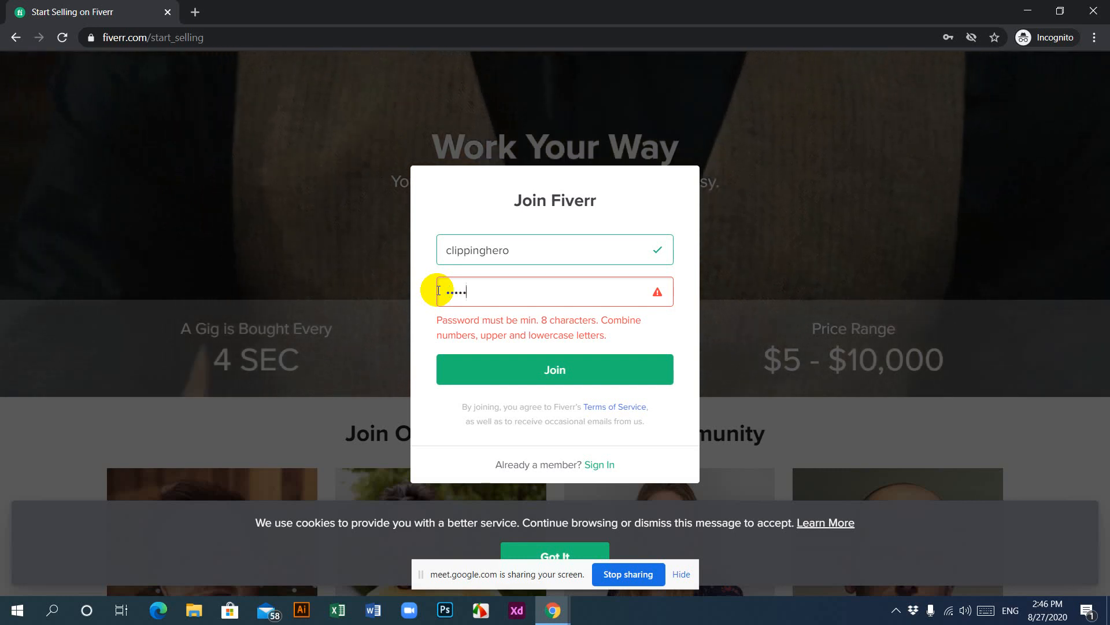
type("••")
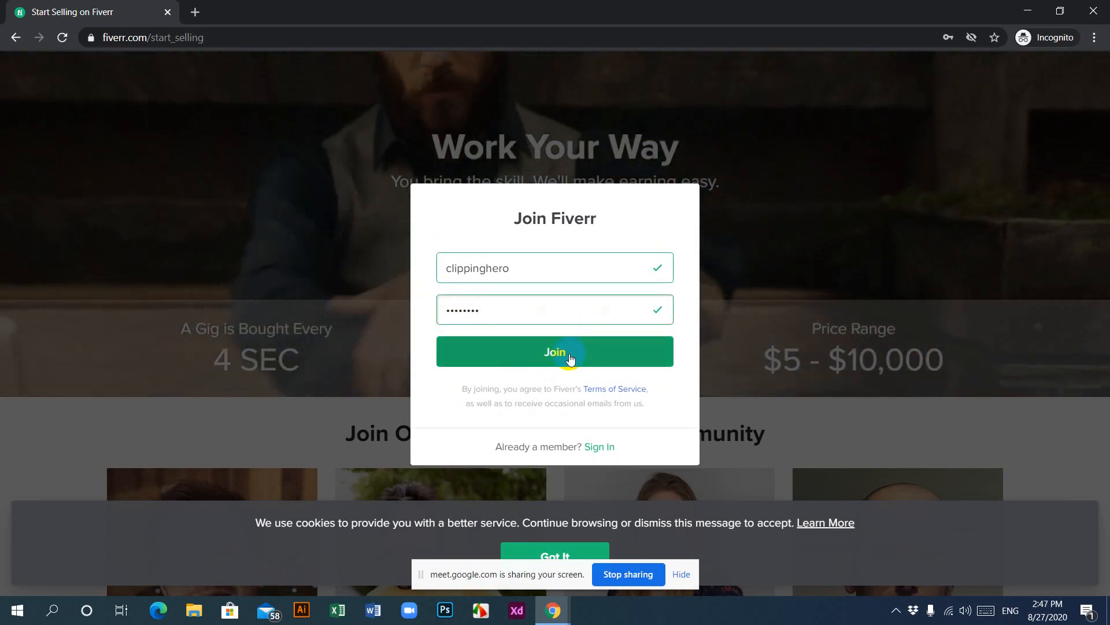
left_click(588, 352)
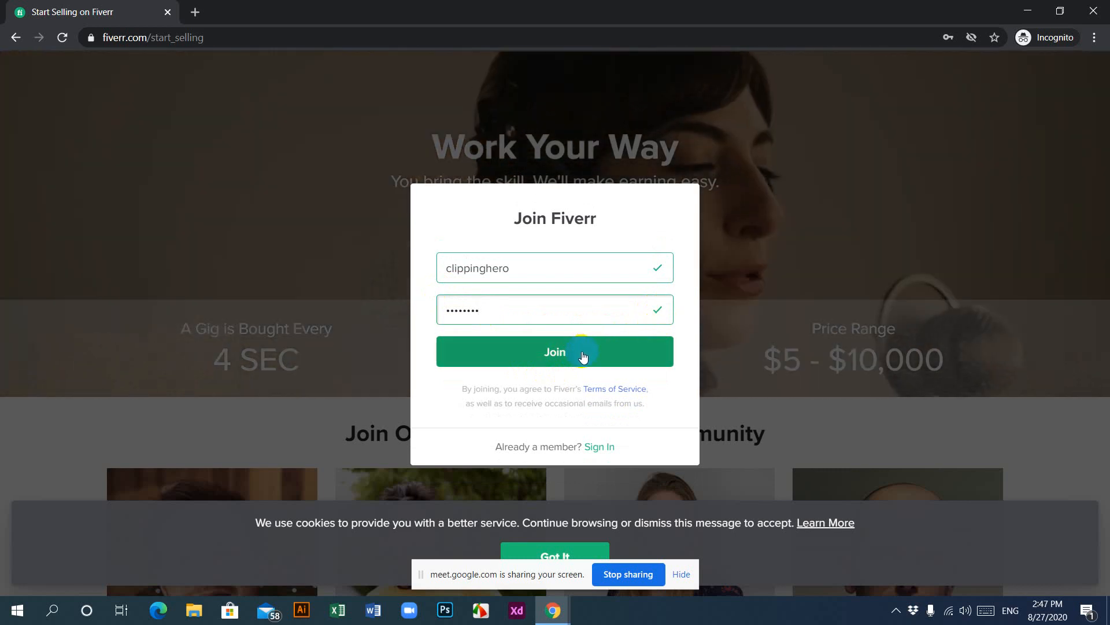
left_click(582, 352)
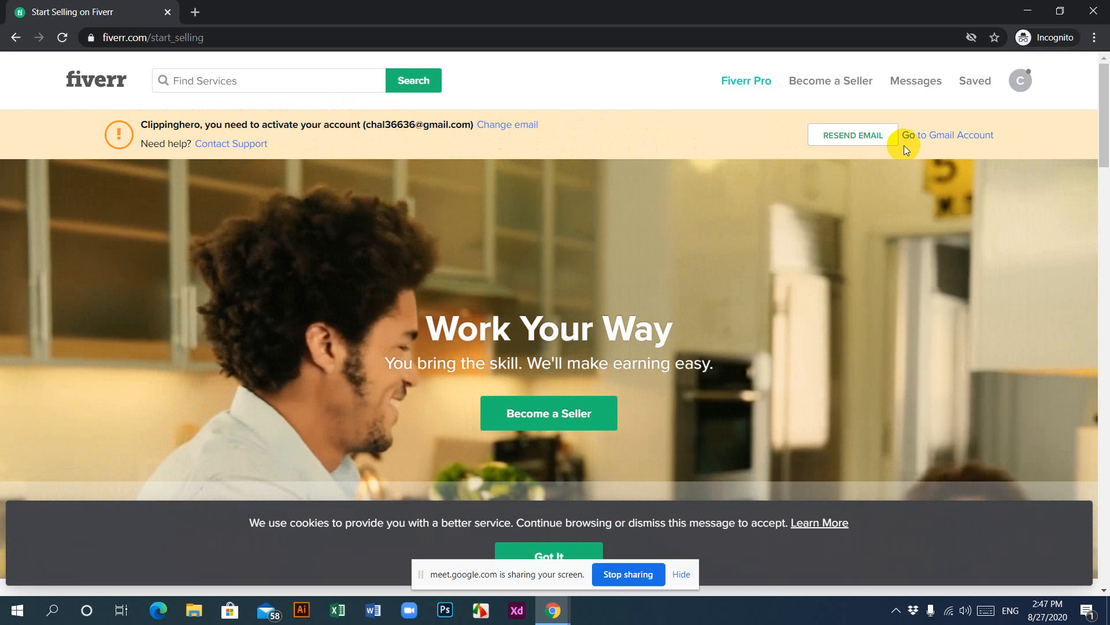
left_click(553, 547)
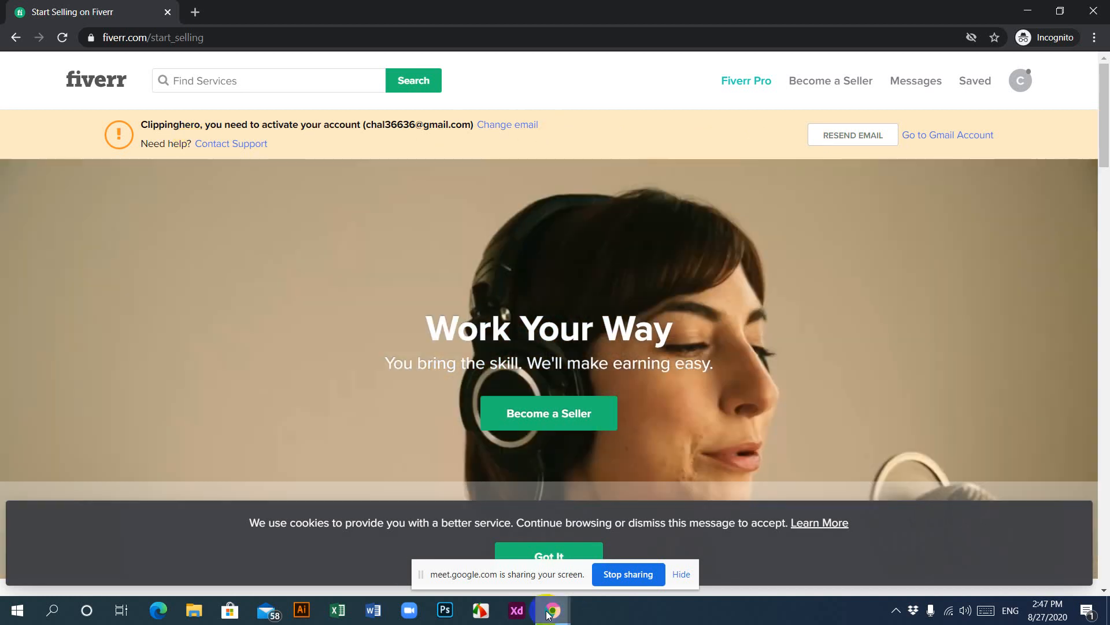
mouse_move(548, 613)
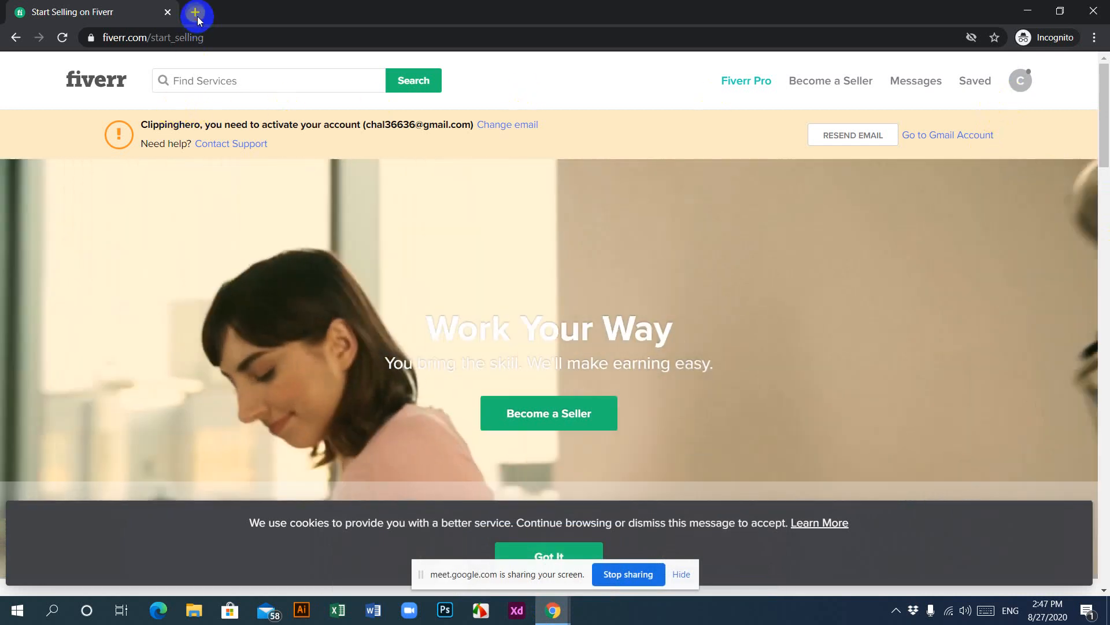
- Go to Gmail in a new tab and submit the account's e-mail address
left_click(194, 12)
type("g")
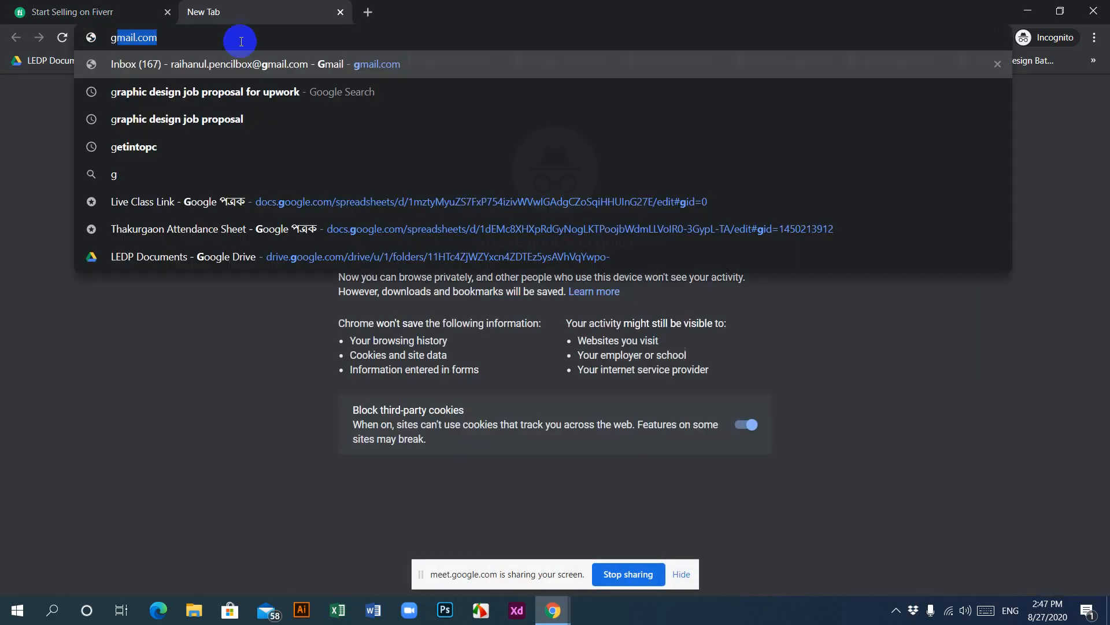
key("Return")
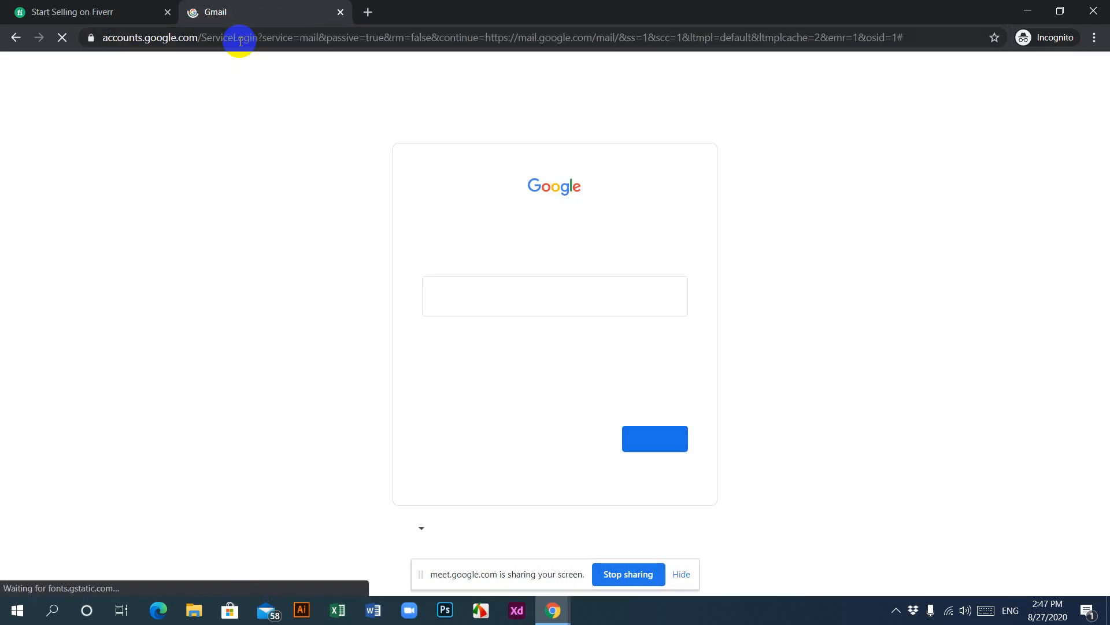
left_click(497, 298)
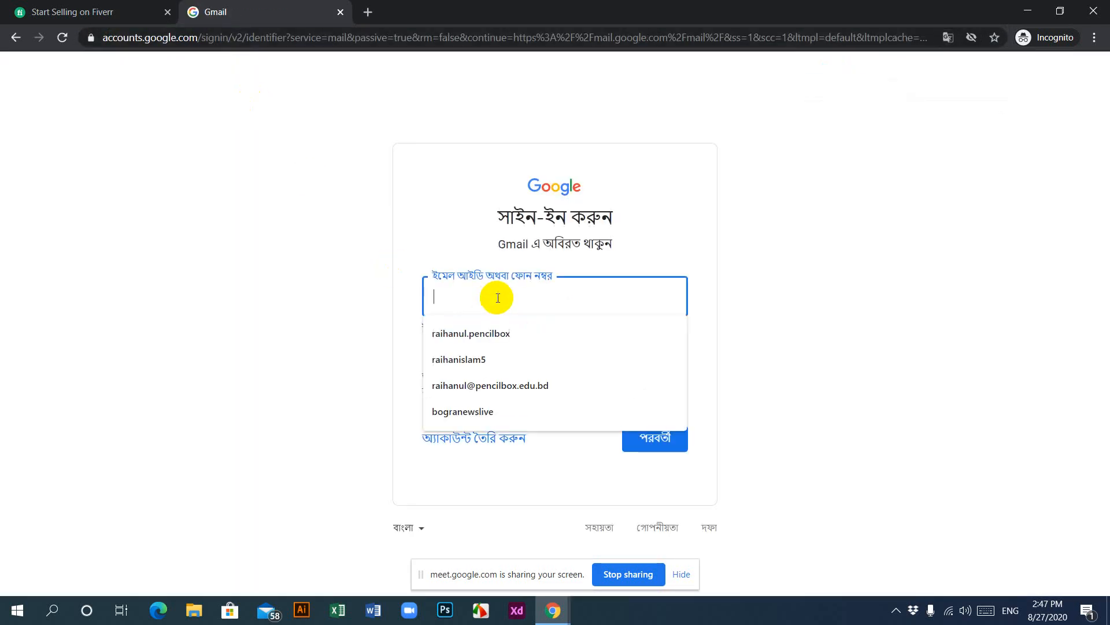
key("ctrl+v")
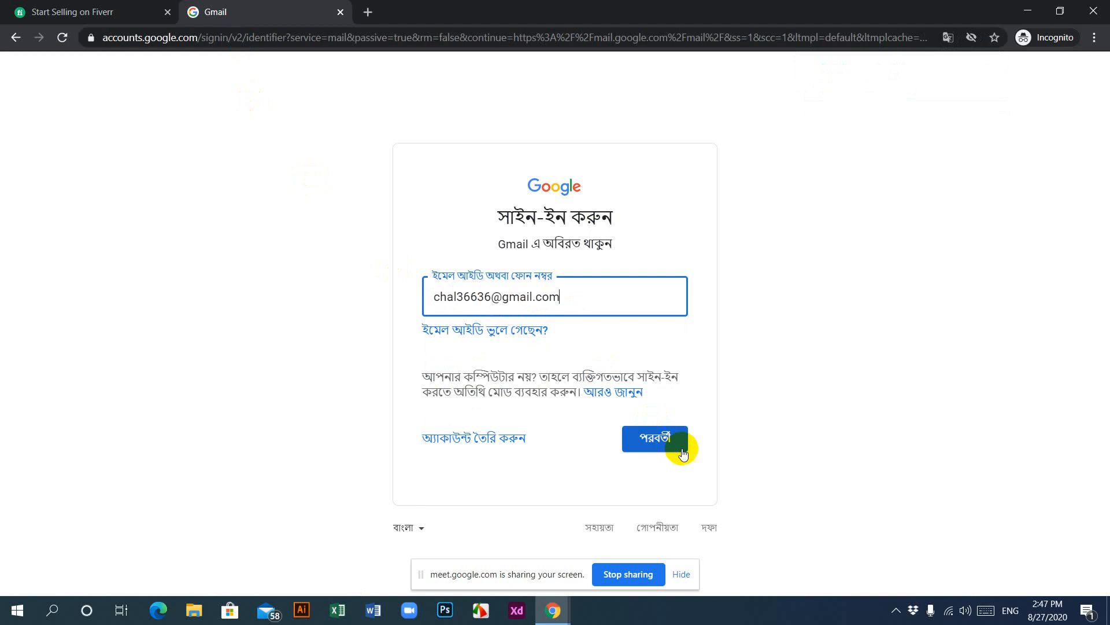
left_click(655, 434)
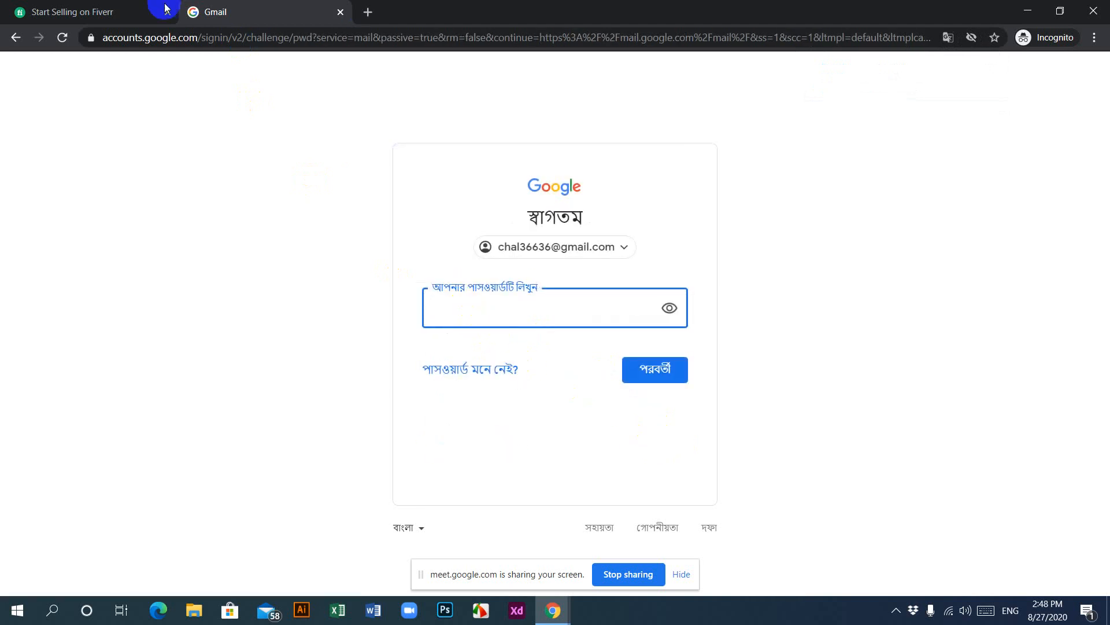
mouse_move(561, 610)
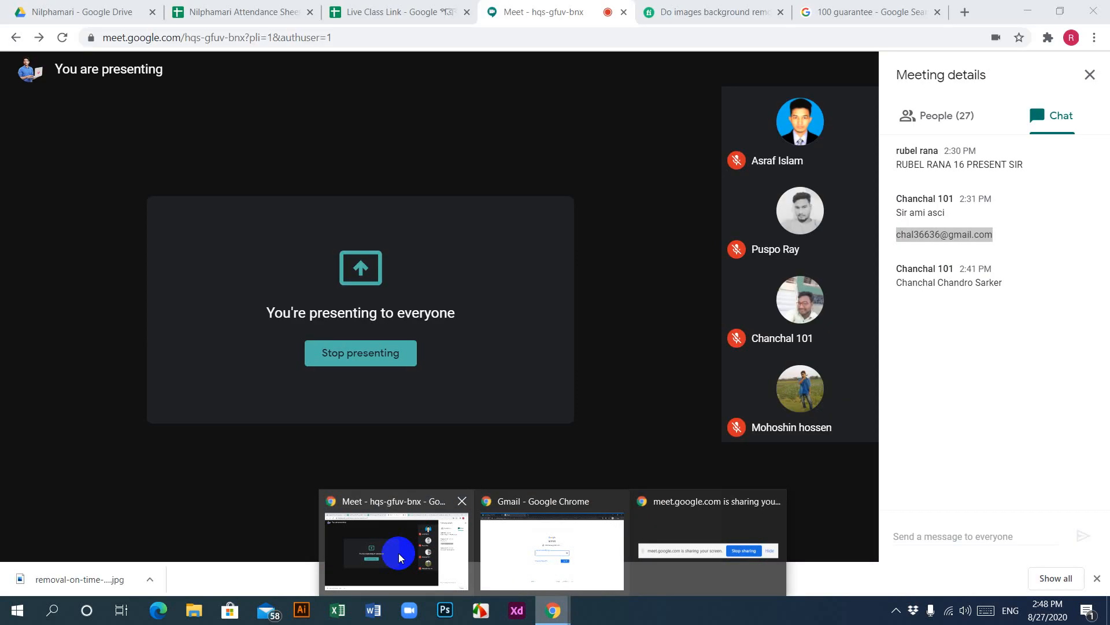
- Select the password number a participant posted in the Google Meet chat
left_click(398, 553)
left_click(939, 300)
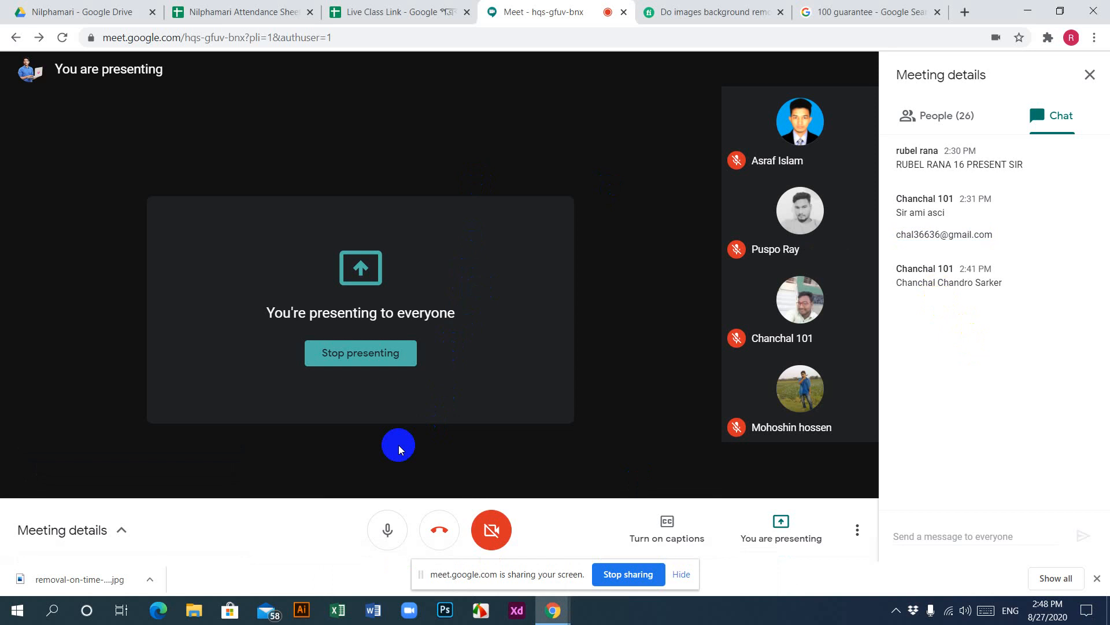
mouse_move(565, 611)
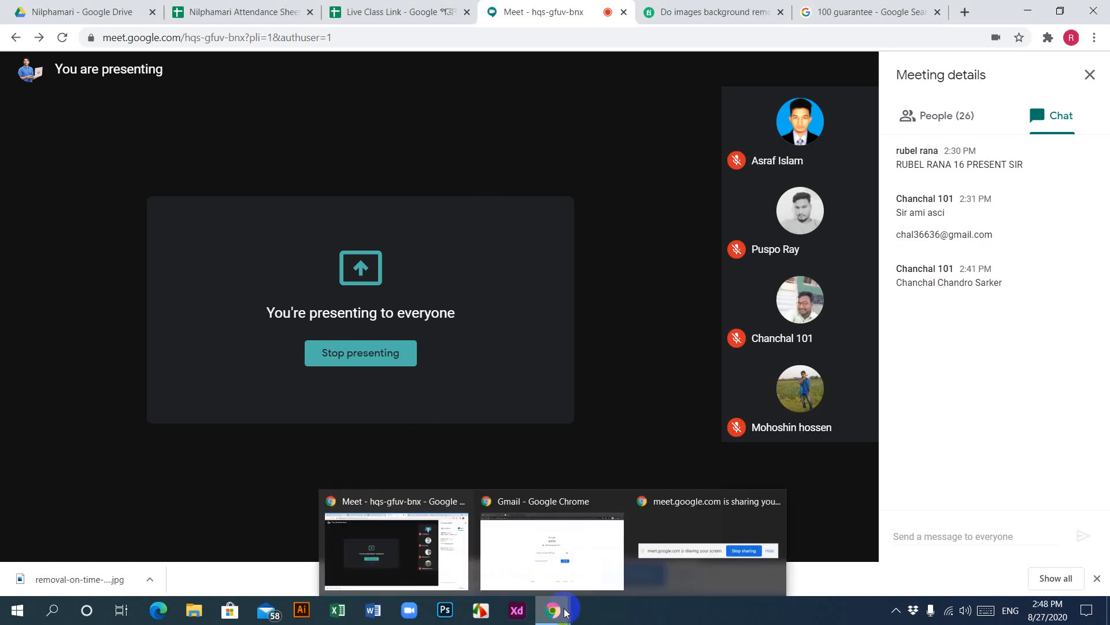
mouse_move(548, 561)
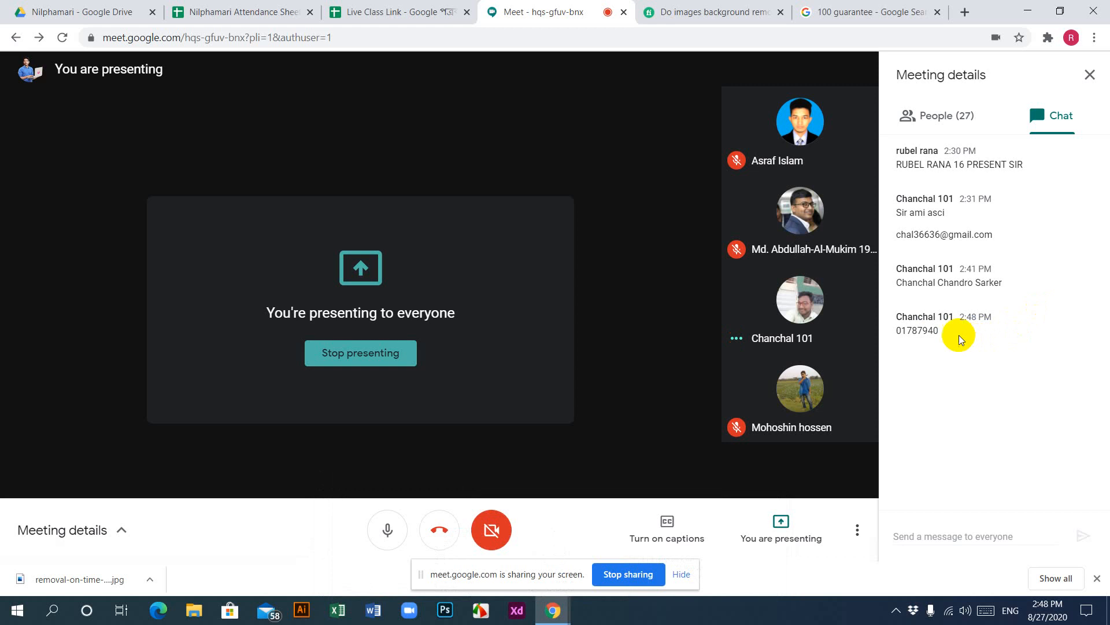
left_click_drag(938, 330, 897, 327)
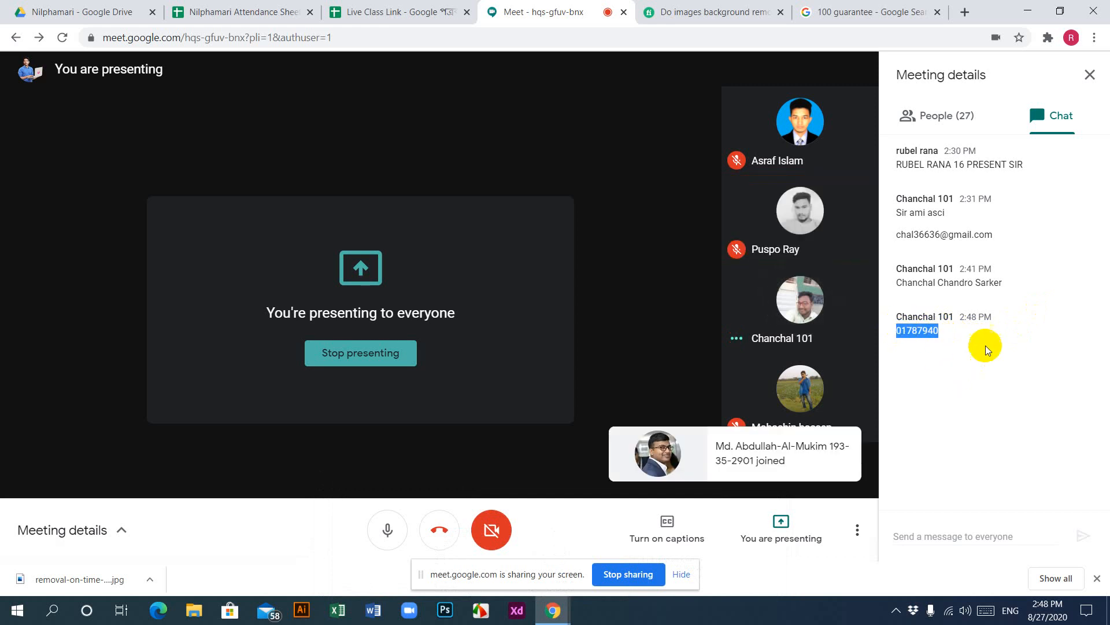
- Bring the Gmail sign-in window back to the front
left_click(409, 13)
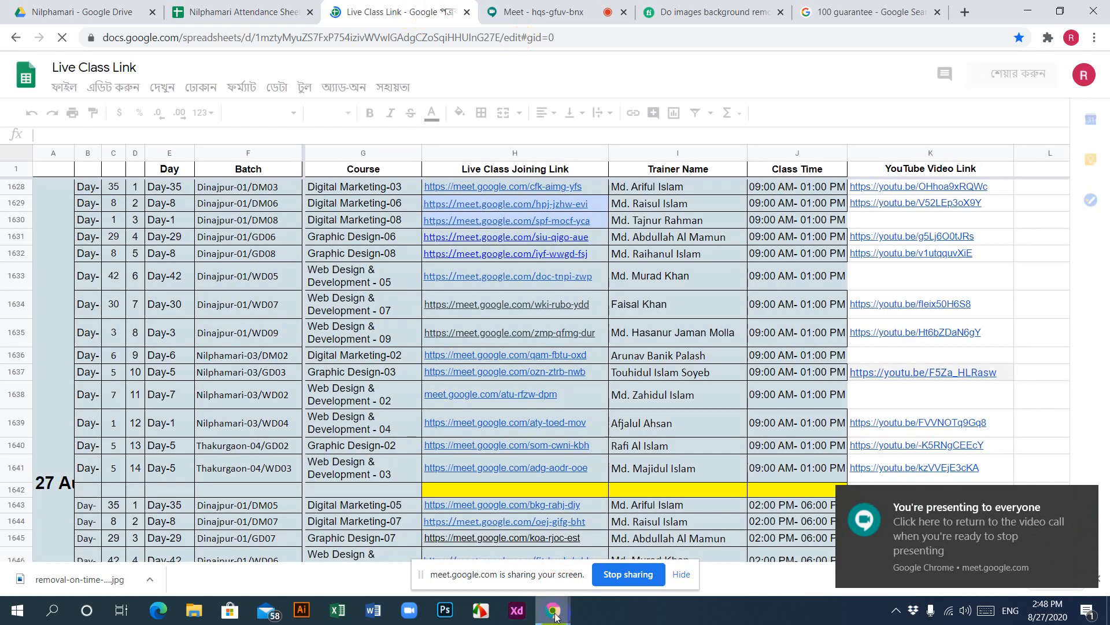
mouse_move(553, 613)
left_click(560, 570)
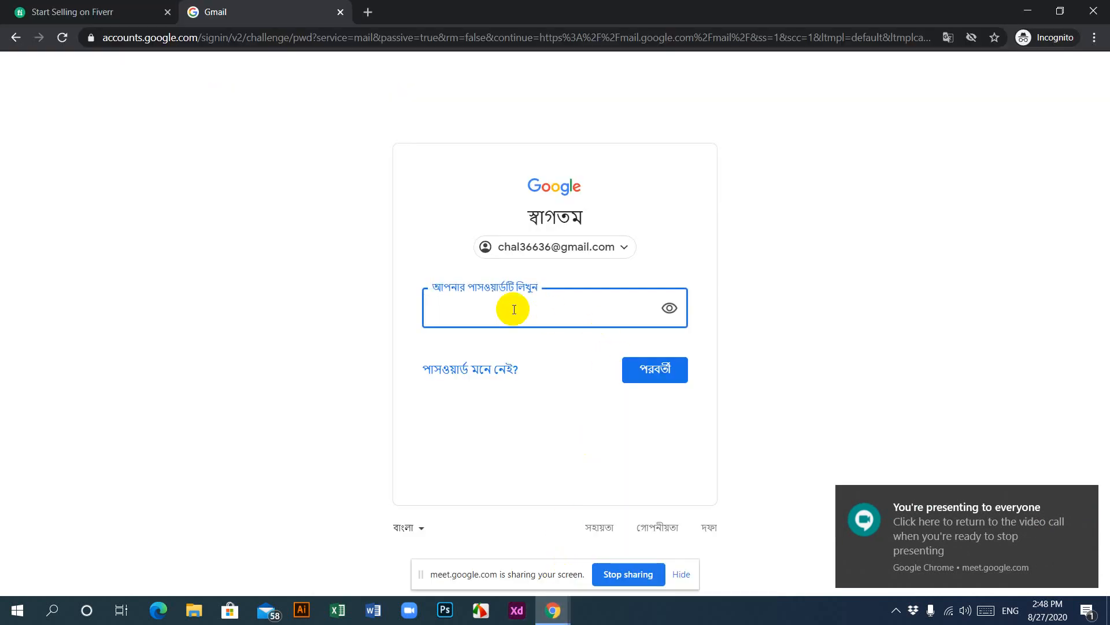
- Paste and submit the account password, then choose Yes to send a prompt to the phone
key("ctrl+v")
left_click(657, 373)
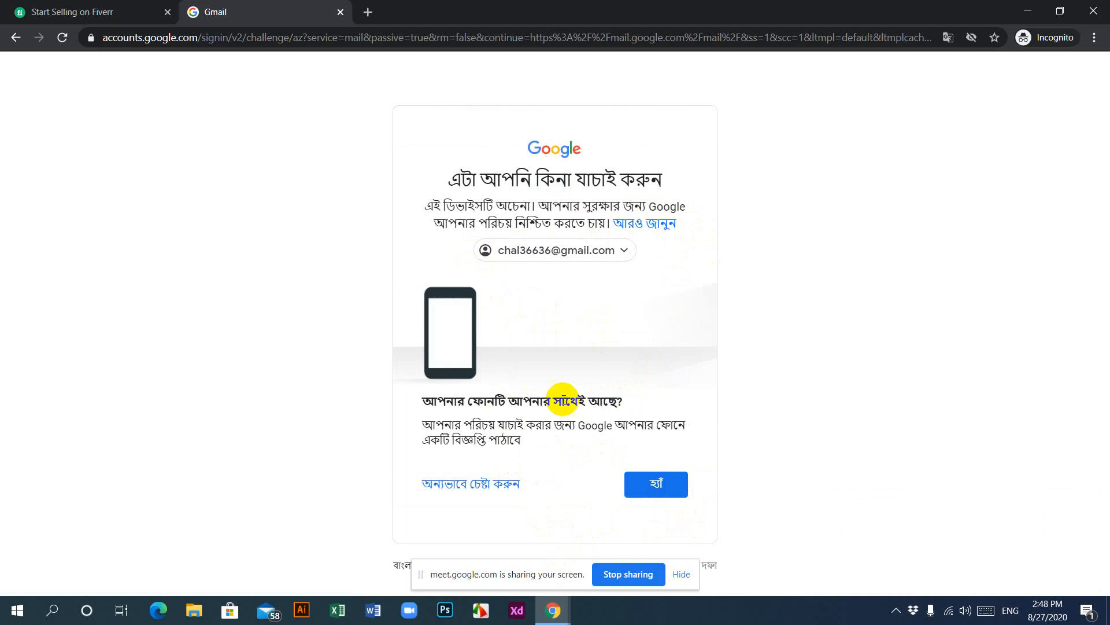
left_click_drag(557, 400, 650, 400)
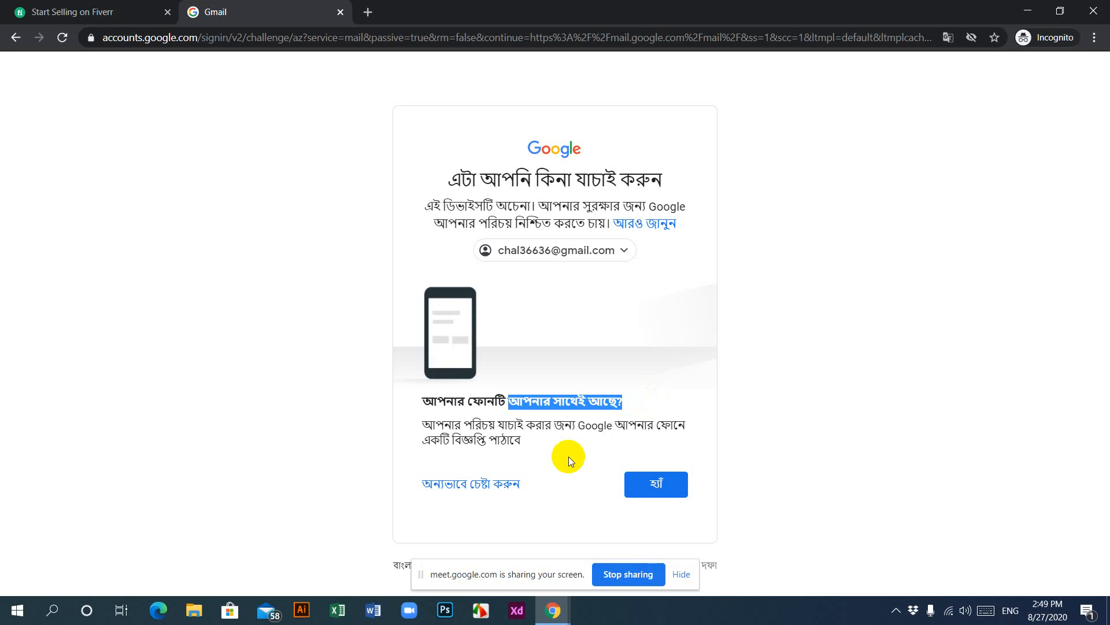
left_click(656, 489)
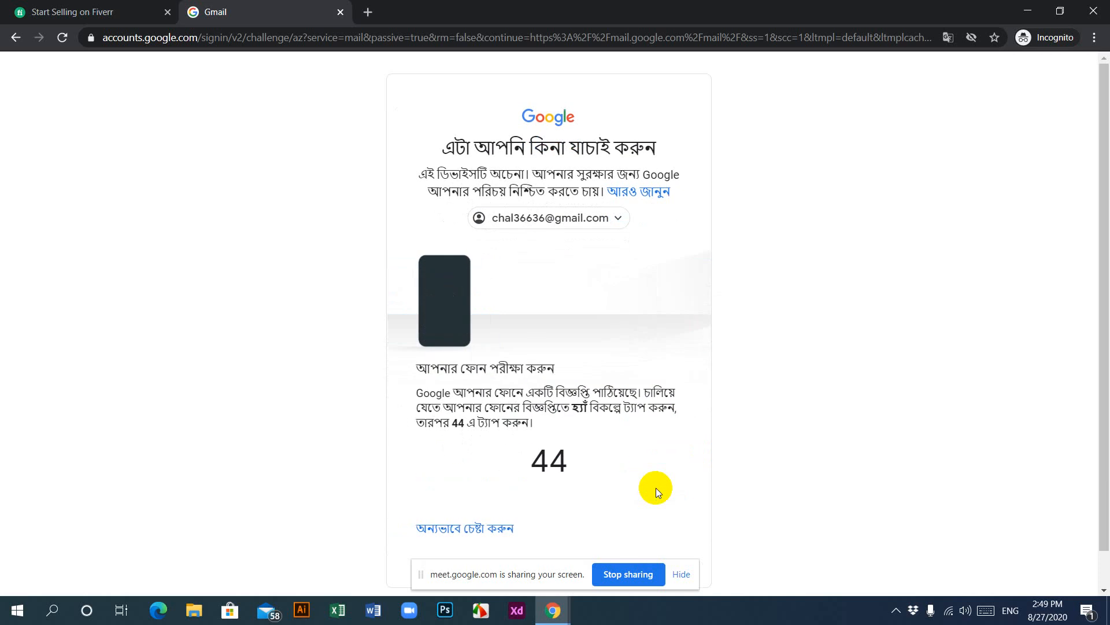
- Dismiss the screen-sharing notice and match the number 44 on the phone until the inbox loads
scroll(656, 487, "down", 1)
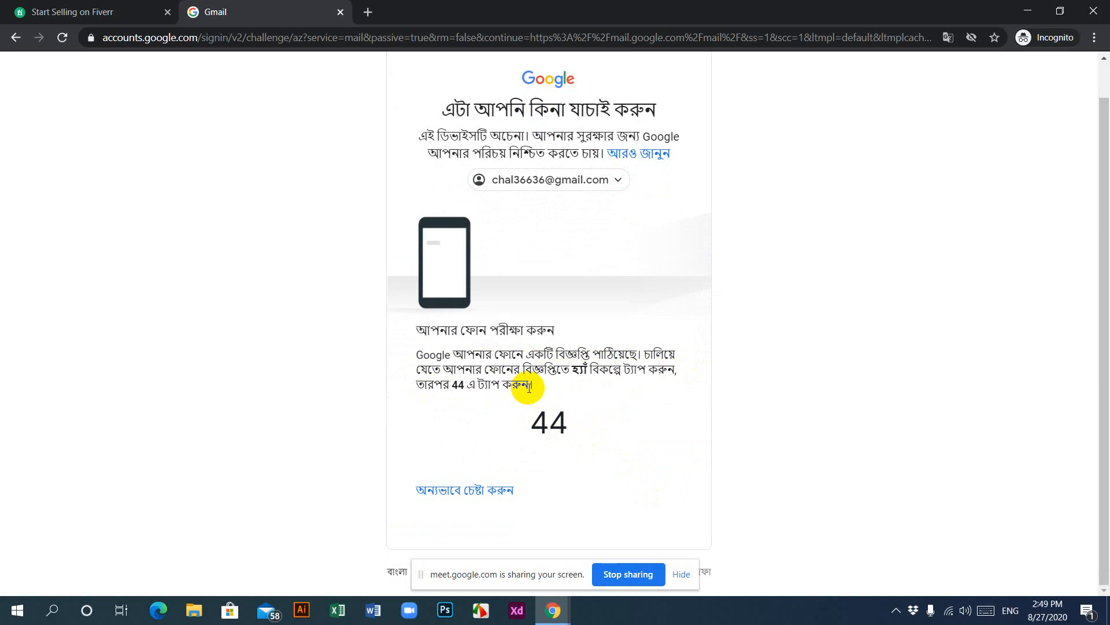
left_click_drag(534, 427, 573, 430)
left_click(531, 440)
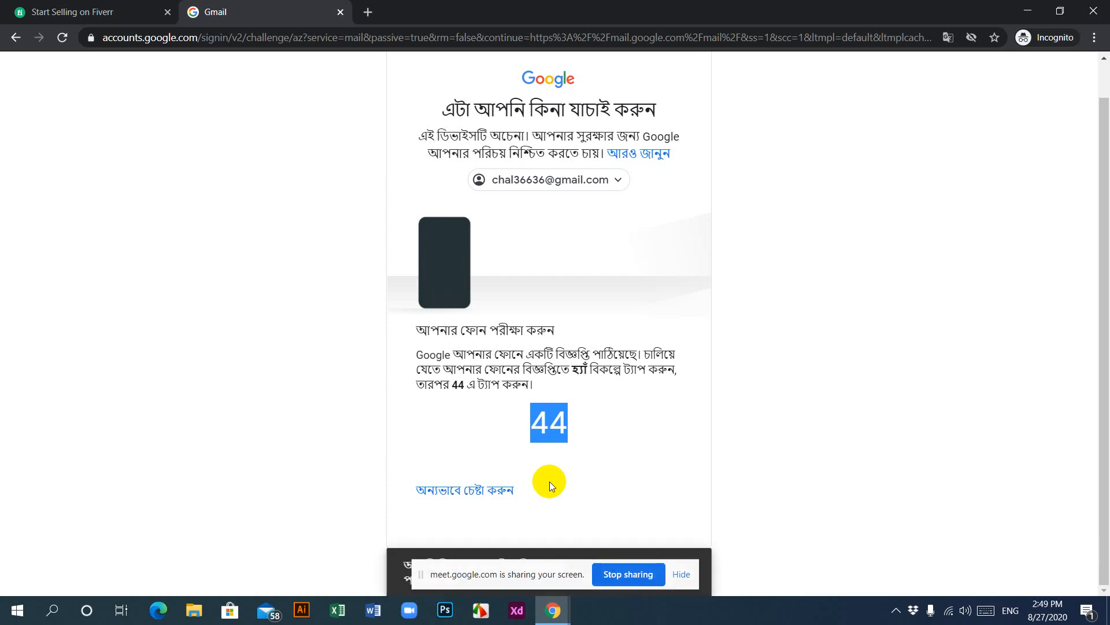
left_click(682, 575)
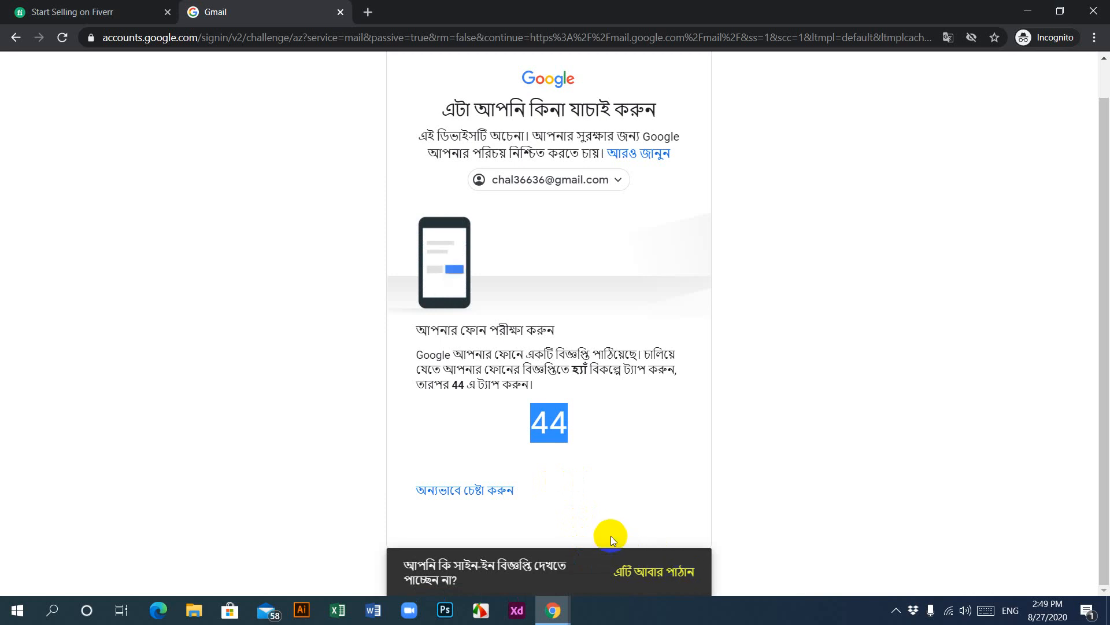
left_click(550, 423)
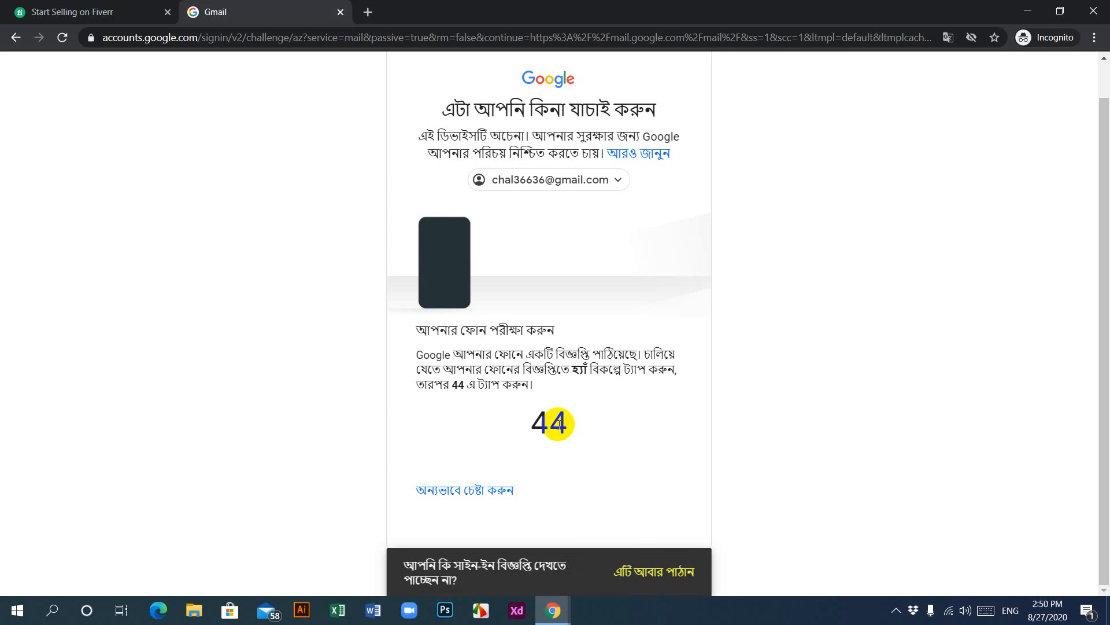
left_click_drag(528, 422, 575, 424)
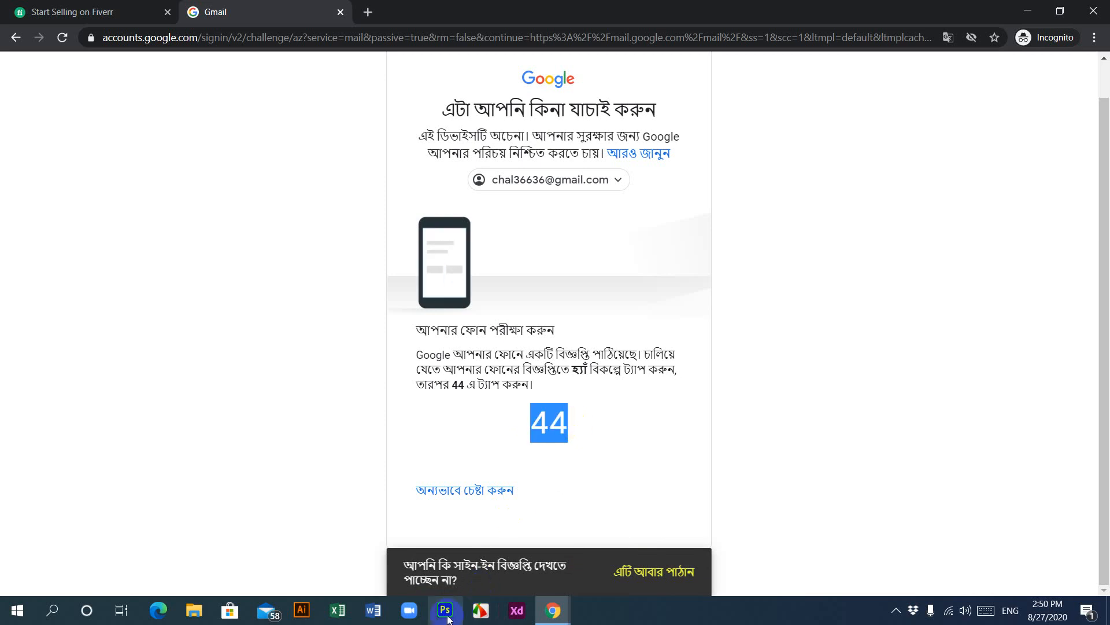
mouse_move(551, 612)
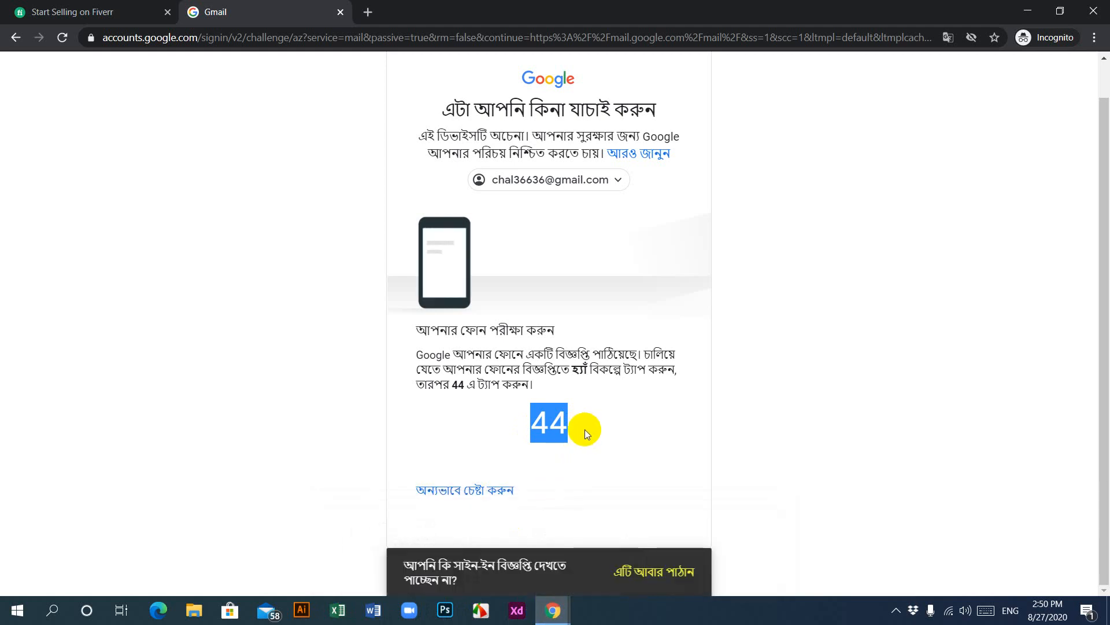
left_click(544, 430)
left_click_drag(534, 429, 571, 429)
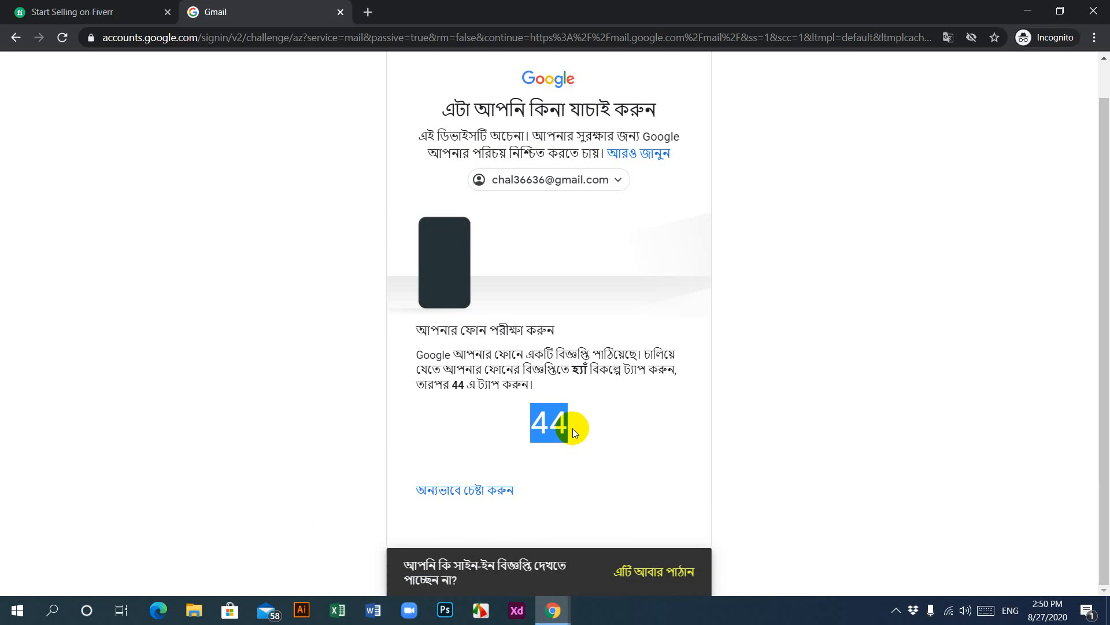
left_click(572, 428)
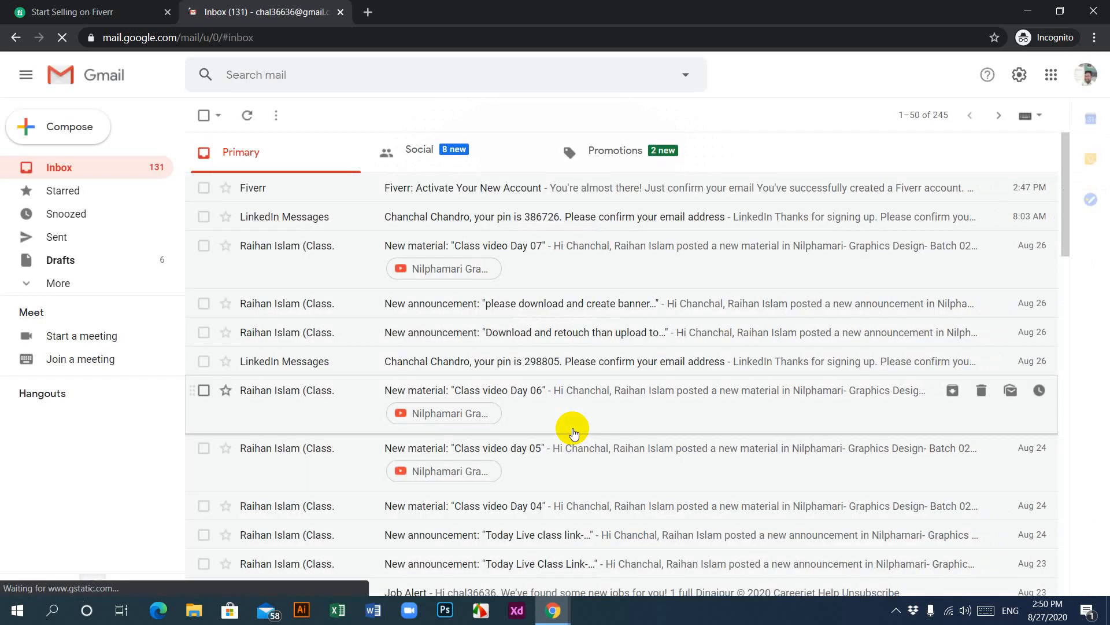
- Open the 'Fiverr: Activate Your New Account' e-mail and use its Activate Your Account button
left_click(500, 187)
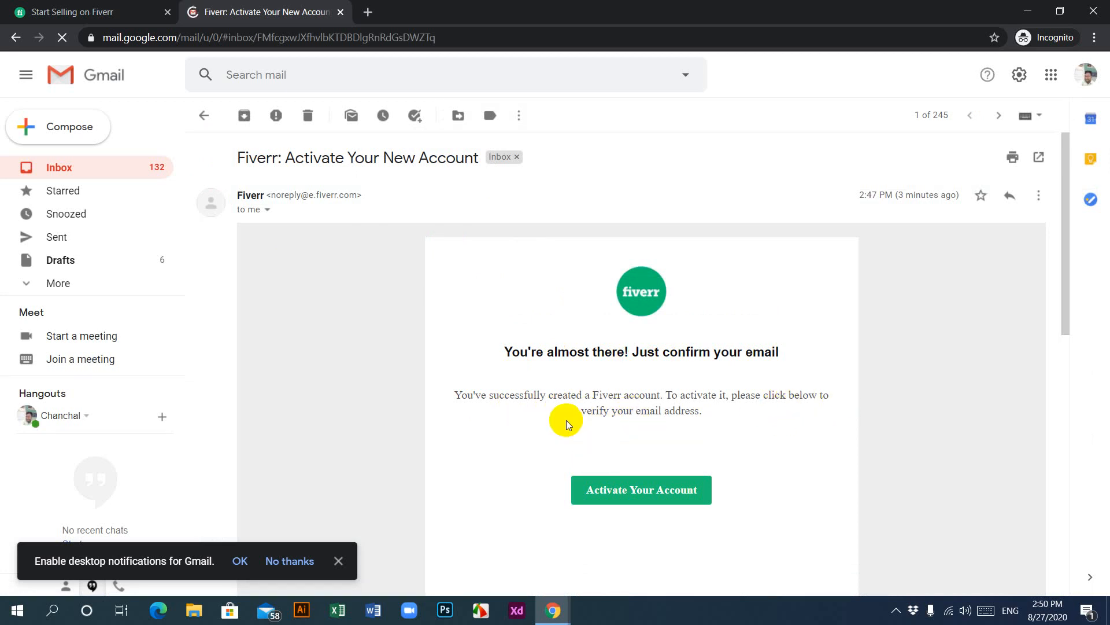
left_click(640, 491)
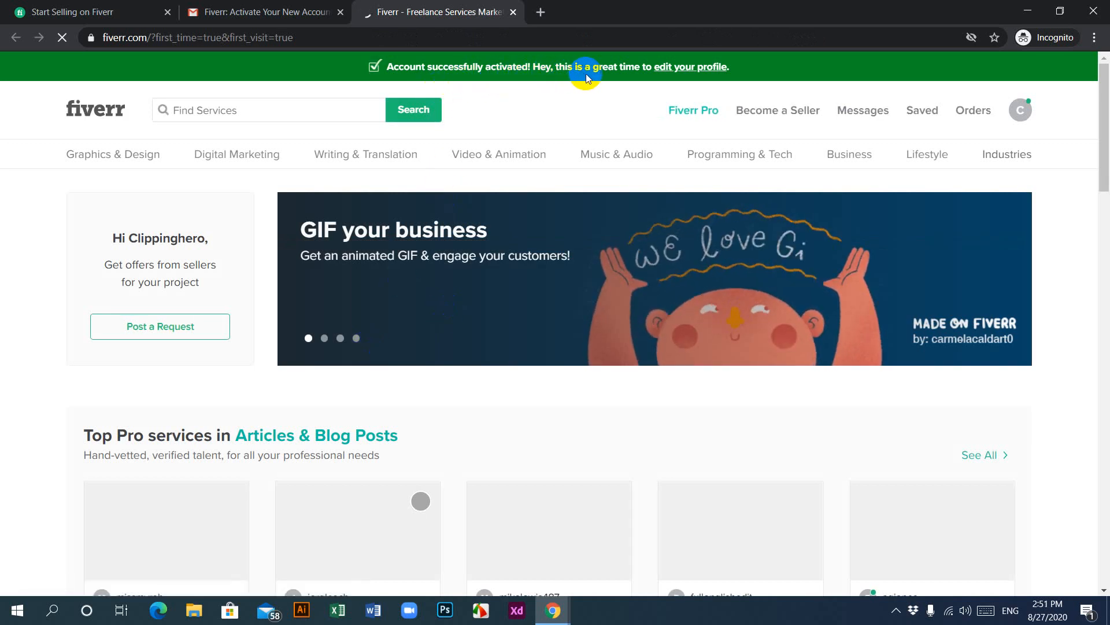
- Reload the Start Selling on Fiverr tab and choose Profile from the avatar menu
left_click(707, 68)
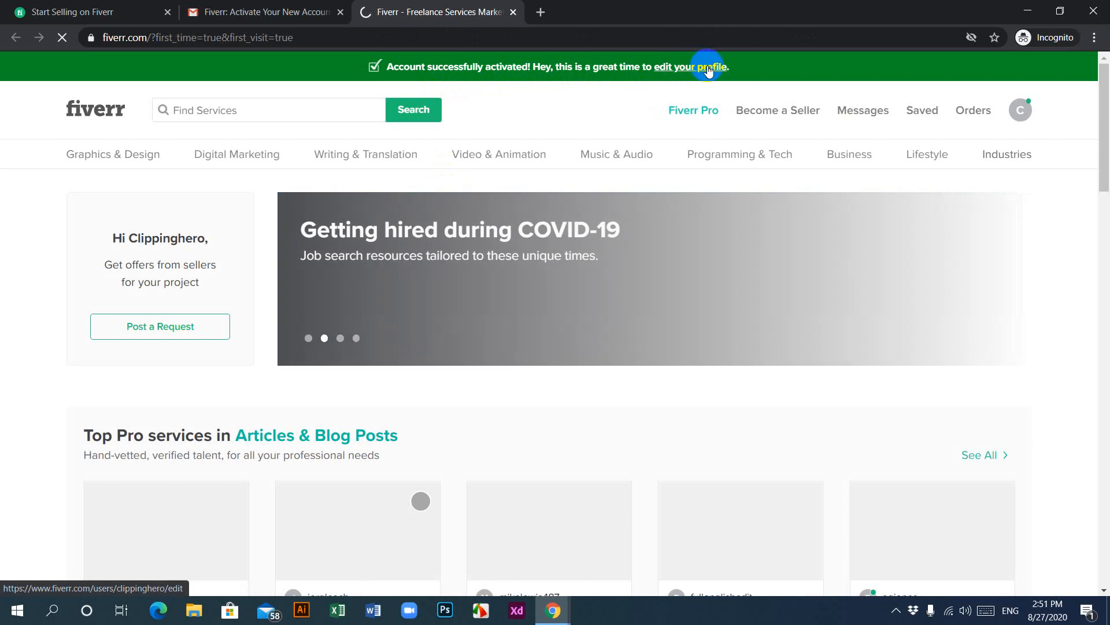
scroll(623, 370, "down", 5)
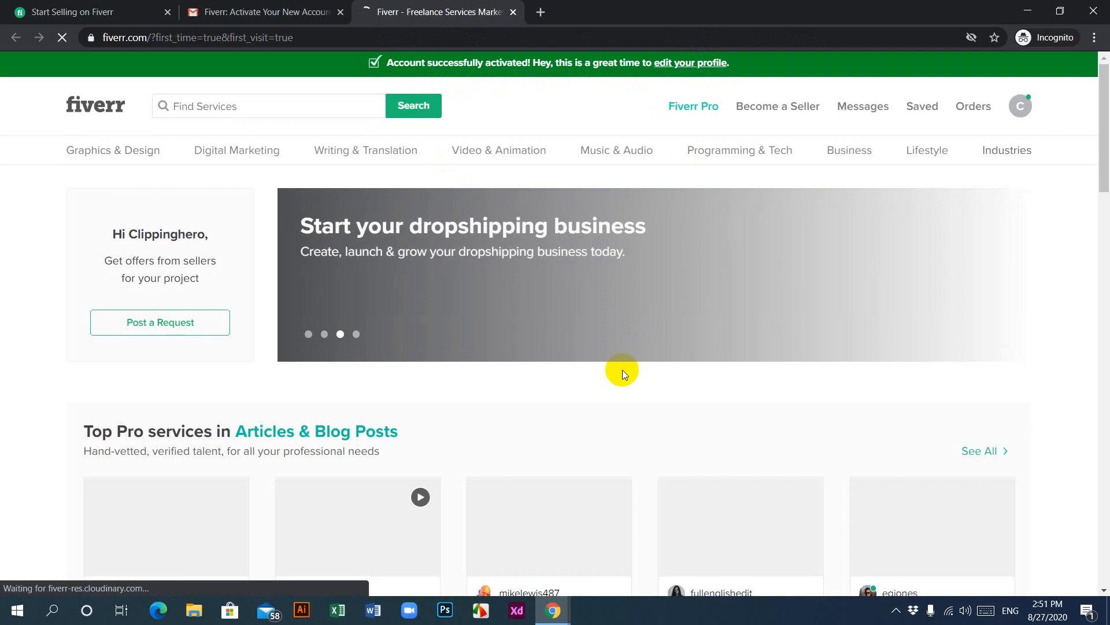
scroll(529, 328, "up", 4)
left_click(93, 12)
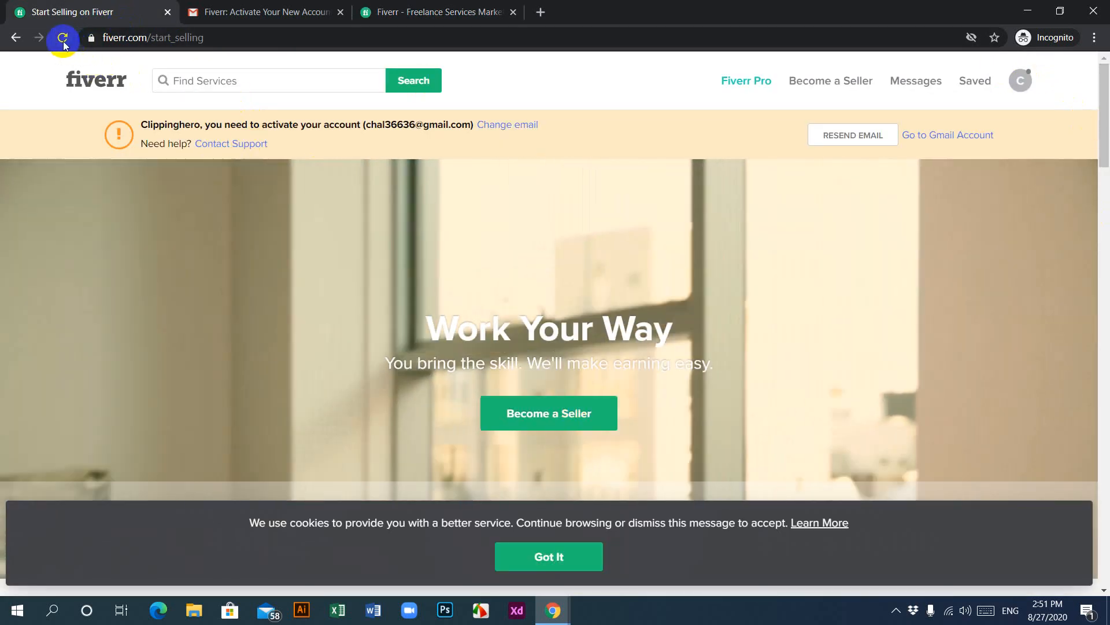
left_click(62, 37)
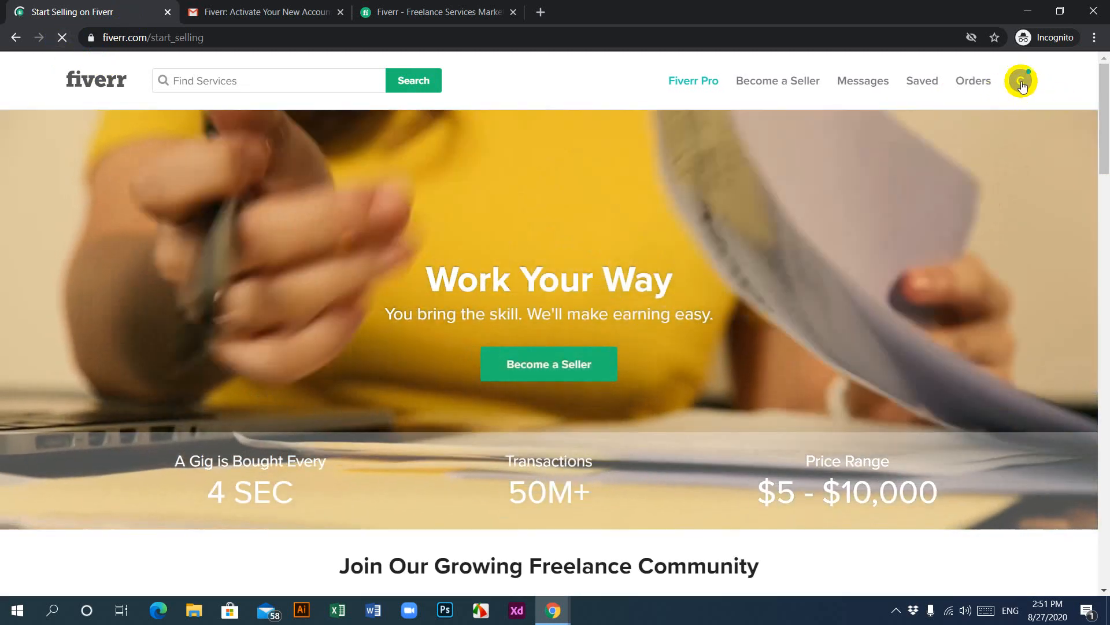
left_click(1019, 82)
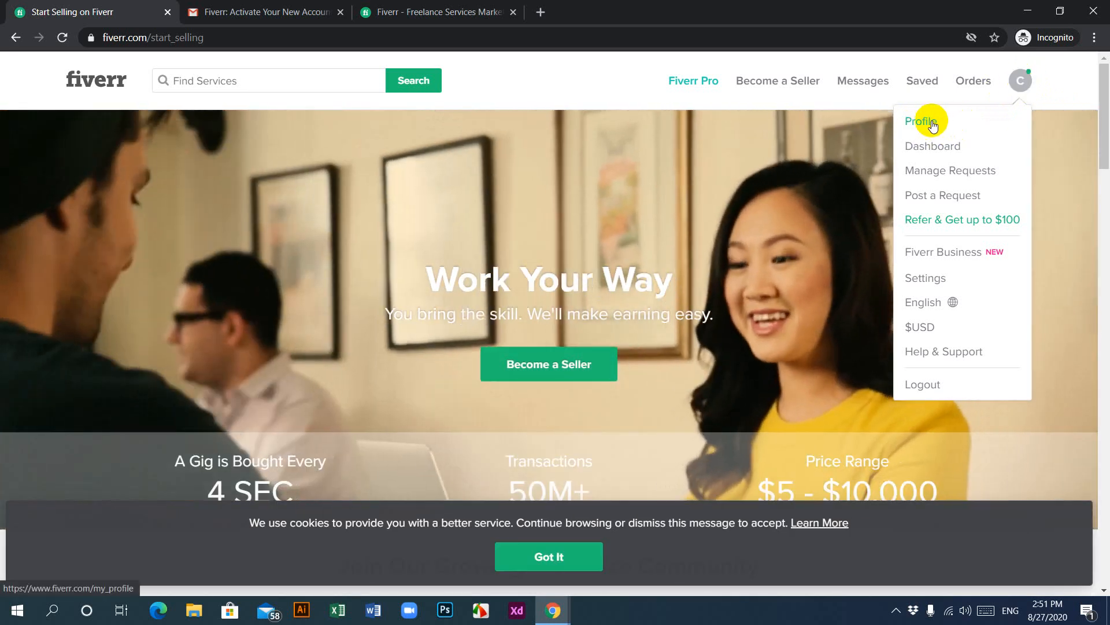
left_click(932, 123)
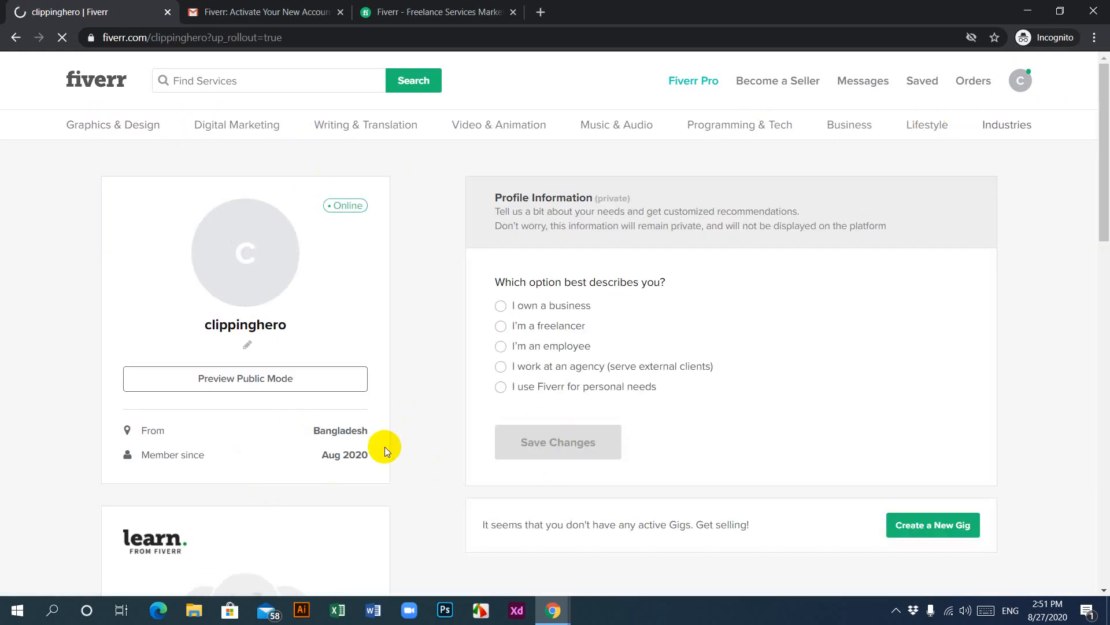
scroll(384, 446, "down", 3)
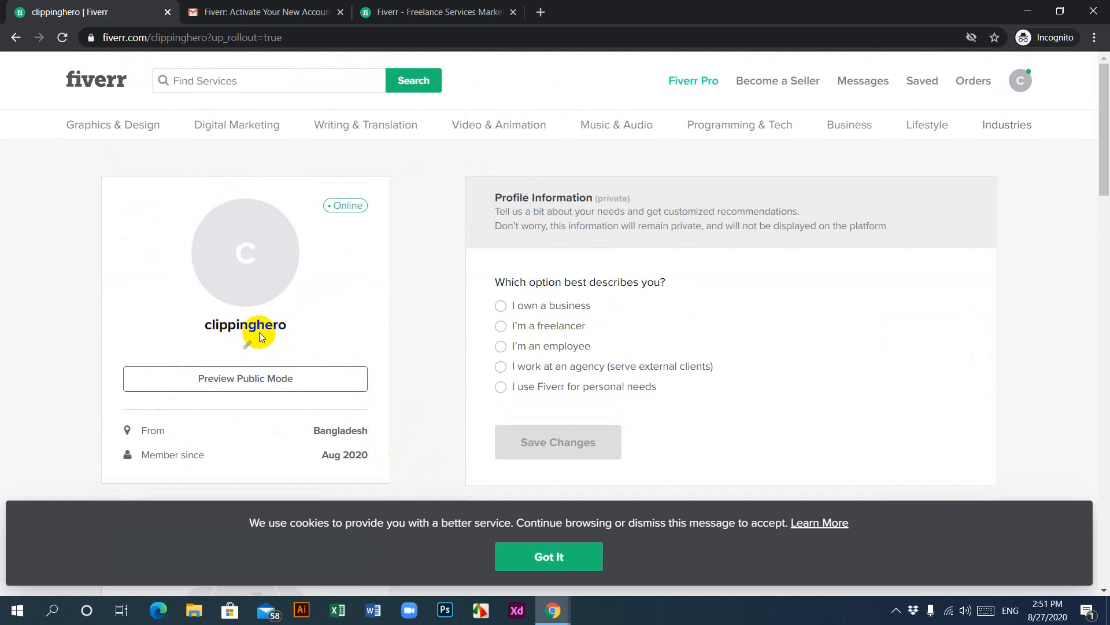
scroll(473, 373, "down", 10)
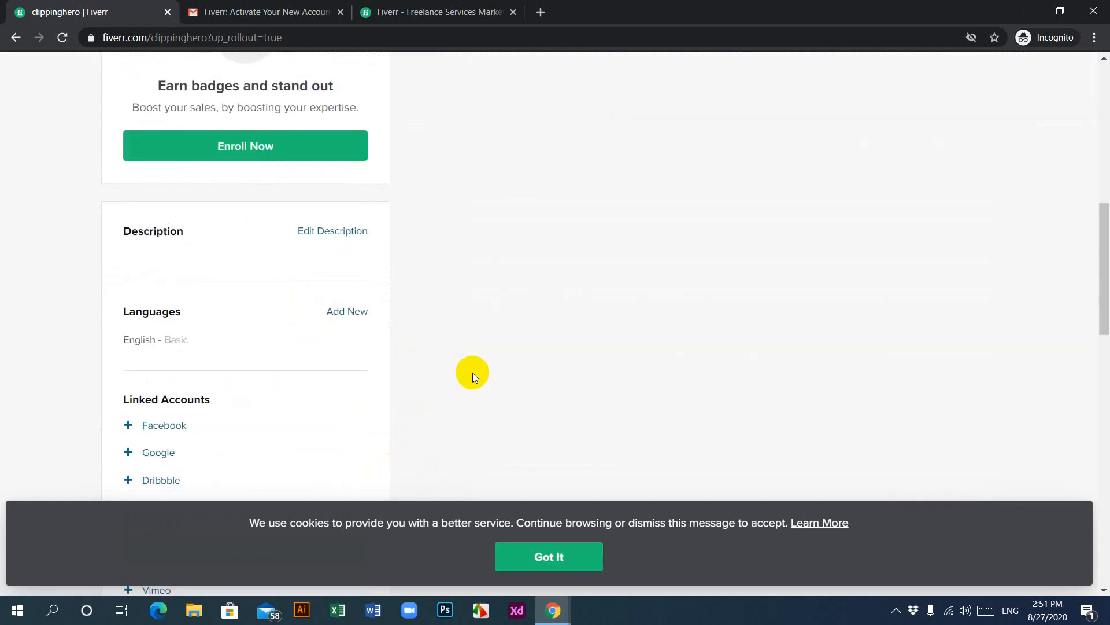
scroll(473, 373, "down", 1)
mouse_move(174, 266)
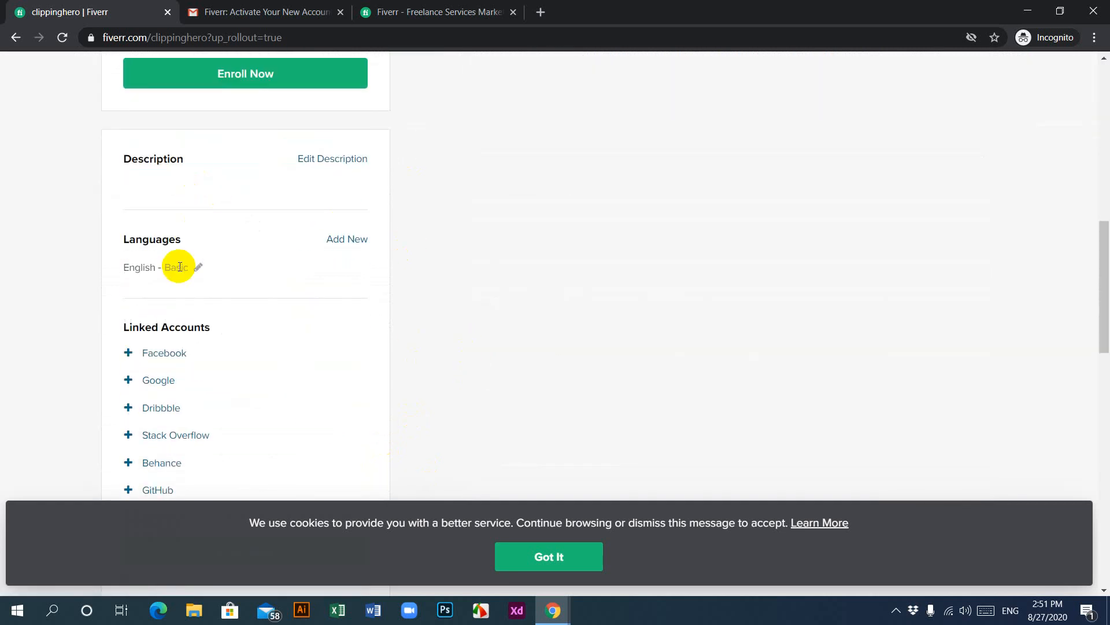
left_click(198, 268)
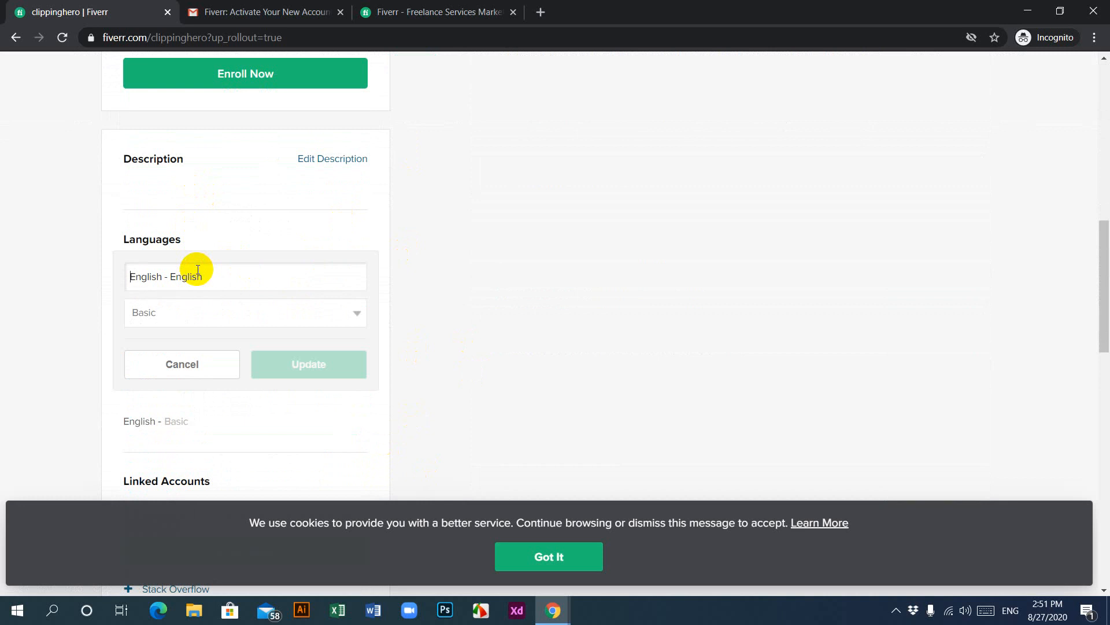
left_click(359, 316)
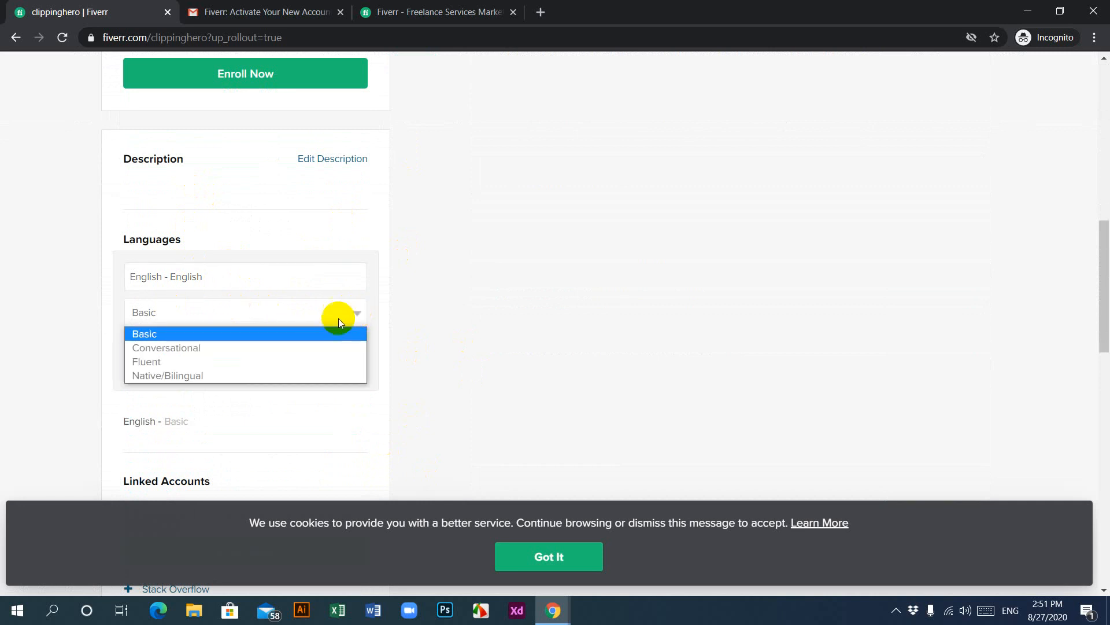
left_click(144, 361)
left_click(317, 375)
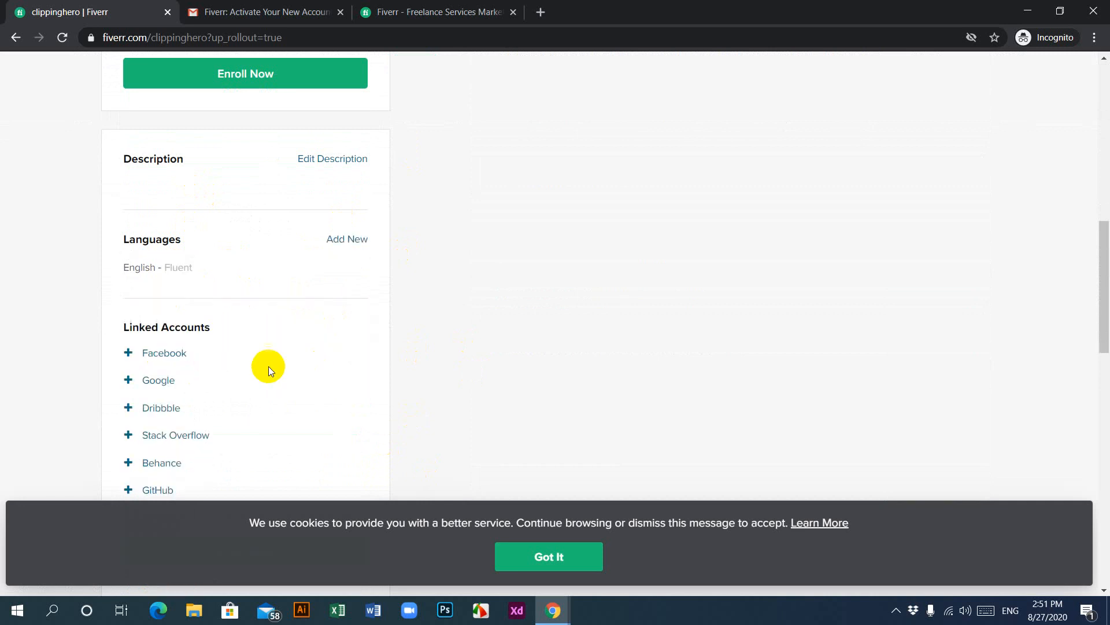
scroll(321, 389, "down", 3)
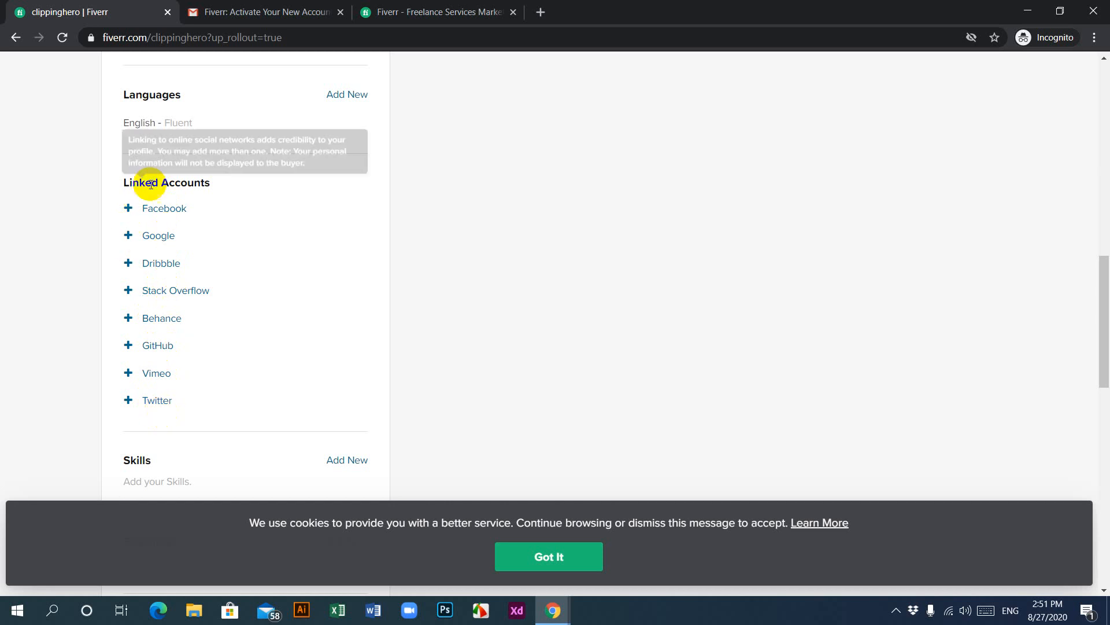
scroll(205, 347, "down", 1)
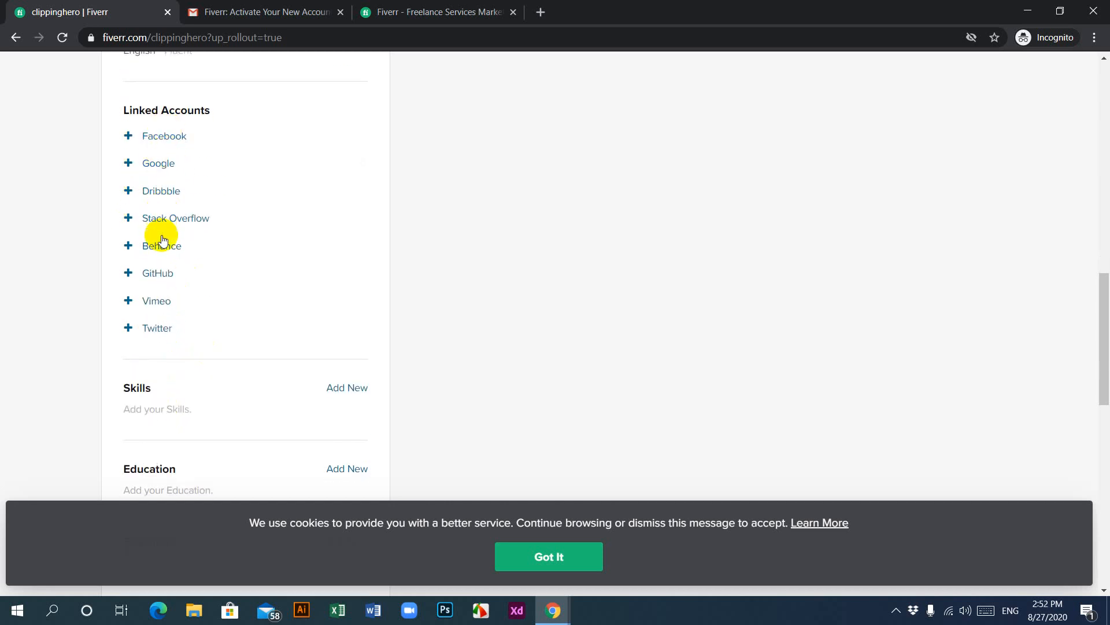
mouse_move(160, 112)
left_click(157, 248)
scroll(579, 259, "up", 10)
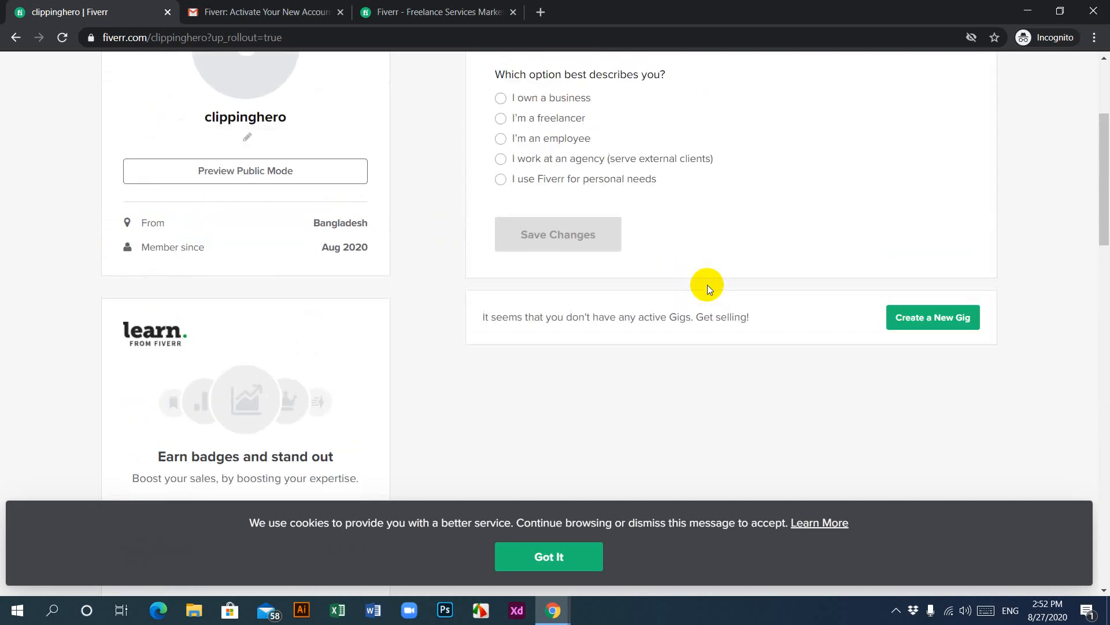
scroll(706, 284, "up", 4)
scroll(578, 292, "down", 1)
- Choose 'I'm a freelancer' with the Advertising, Marketing and PR industry, and save the answers
left_click(501, 253)
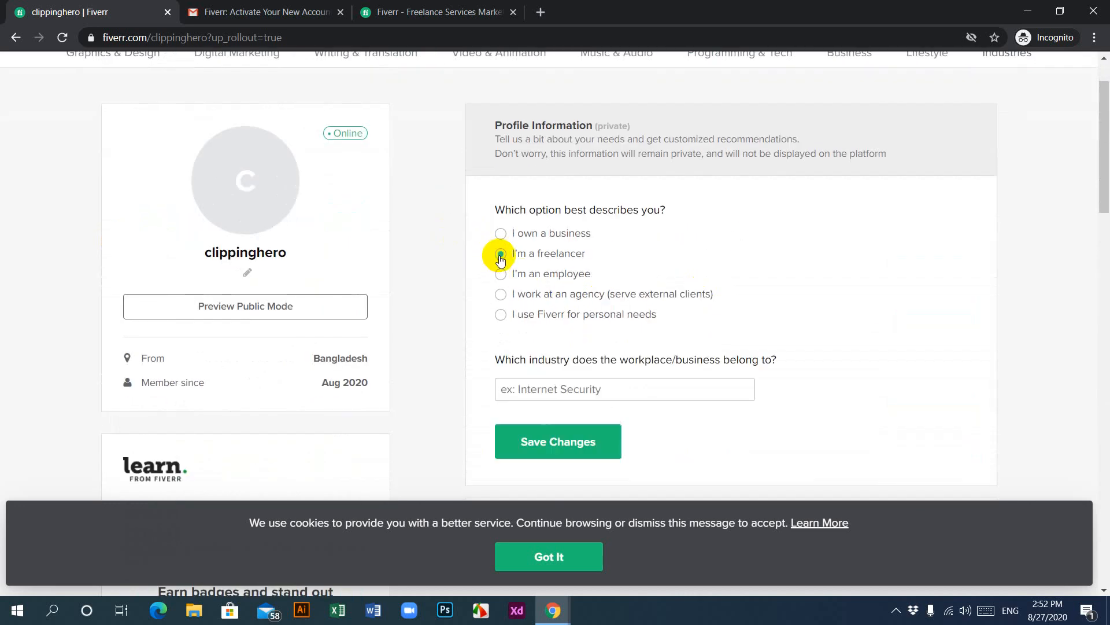
scroll(665, 272, "down", 4)
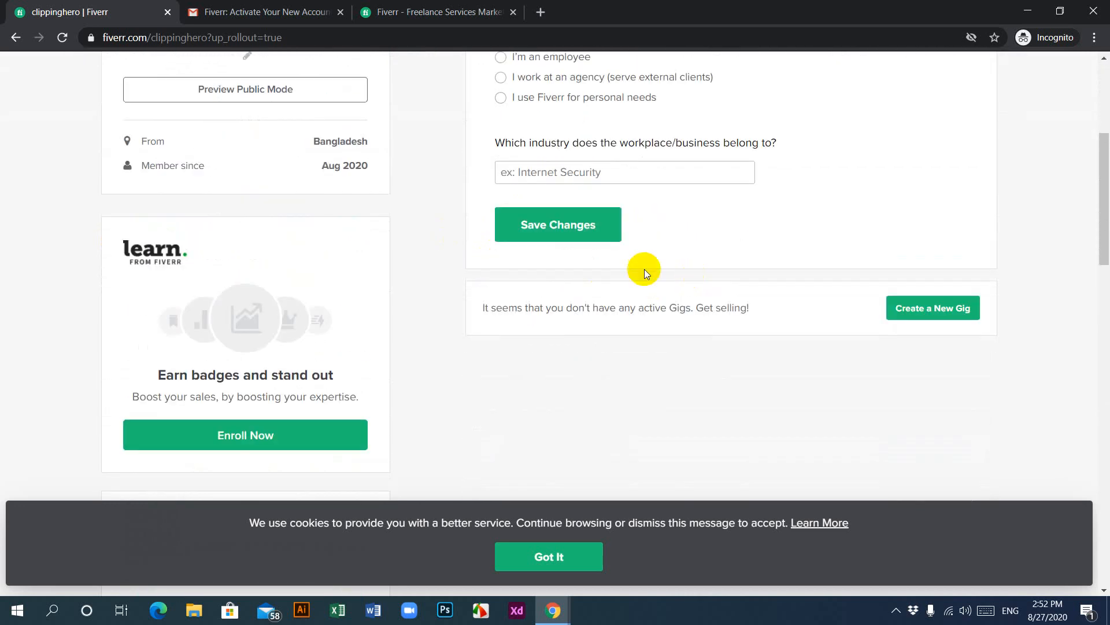
left_click(613, 175)
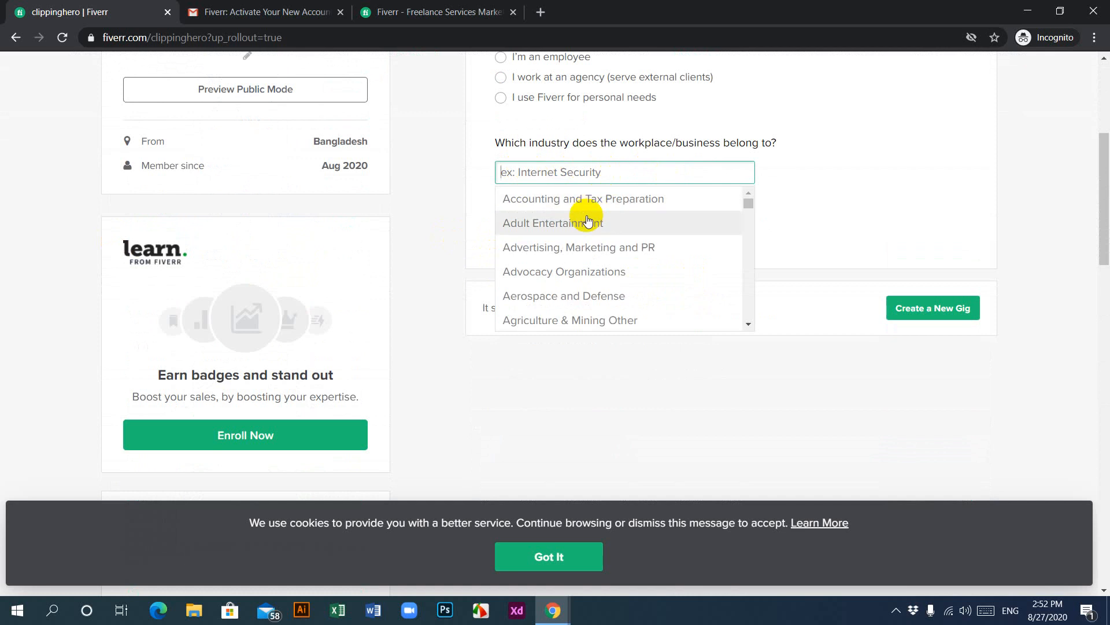
left_click(635, 249)
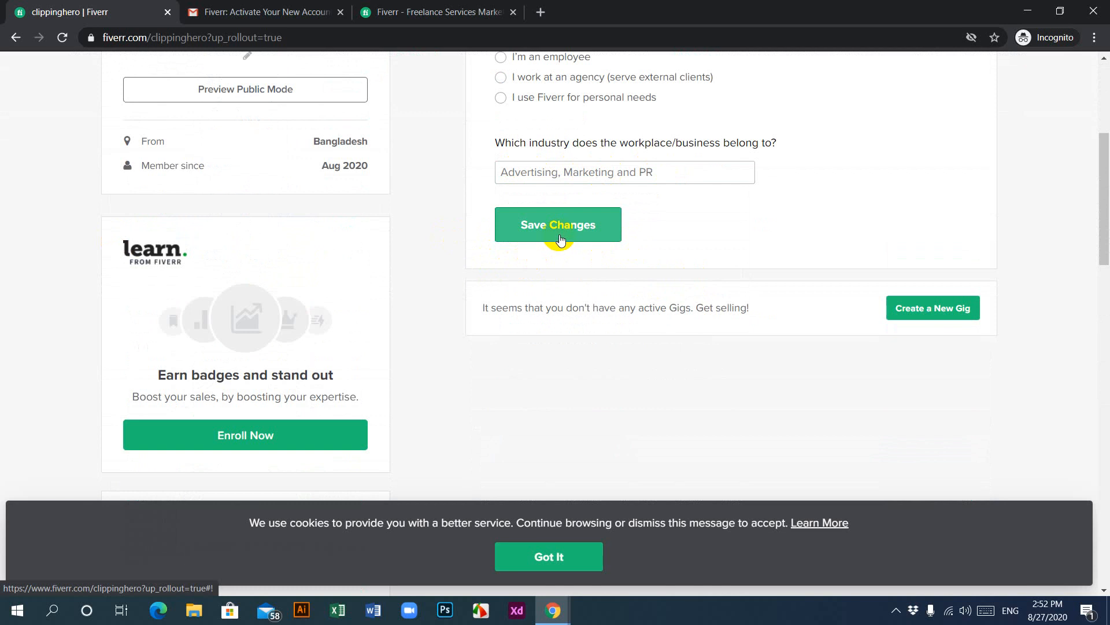
left_click(559, 237)
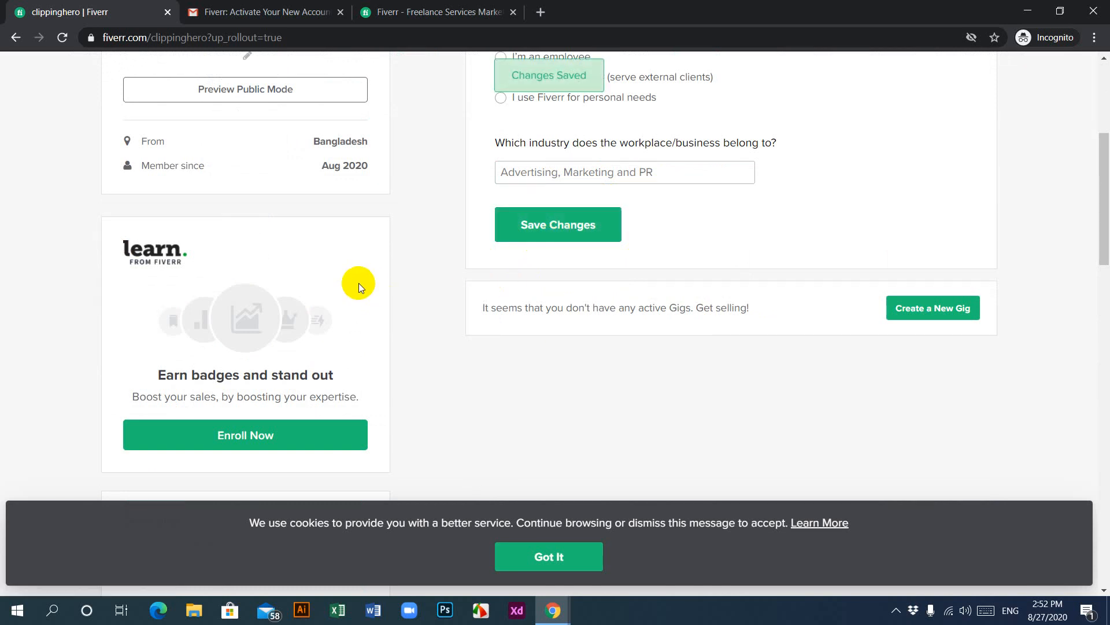
scroll(431, 290, "up", 4)
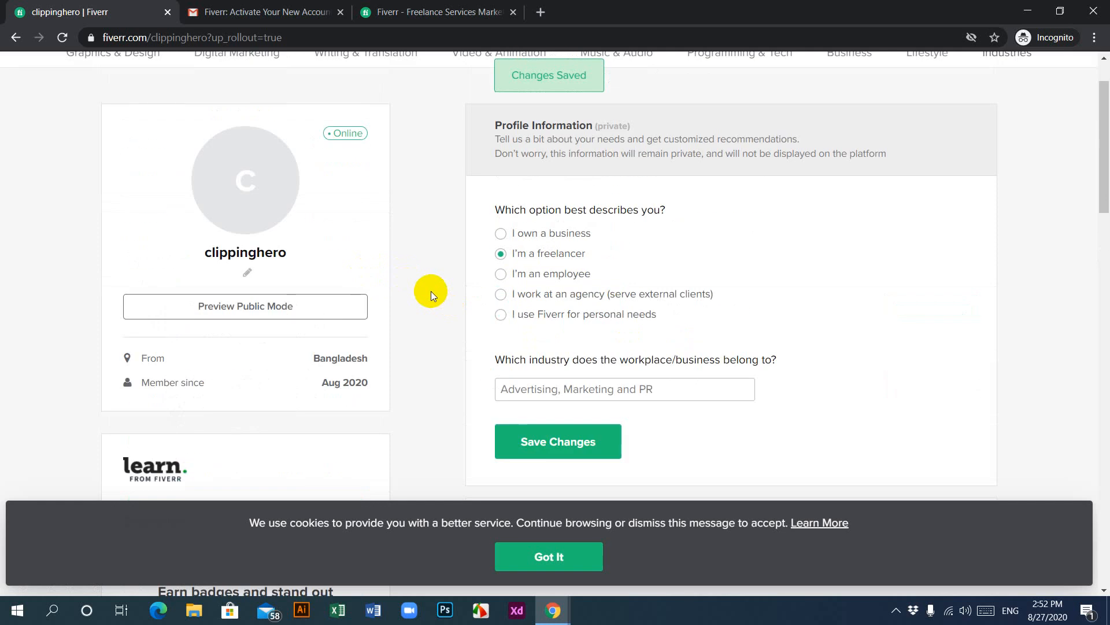
left_click(254, 275)
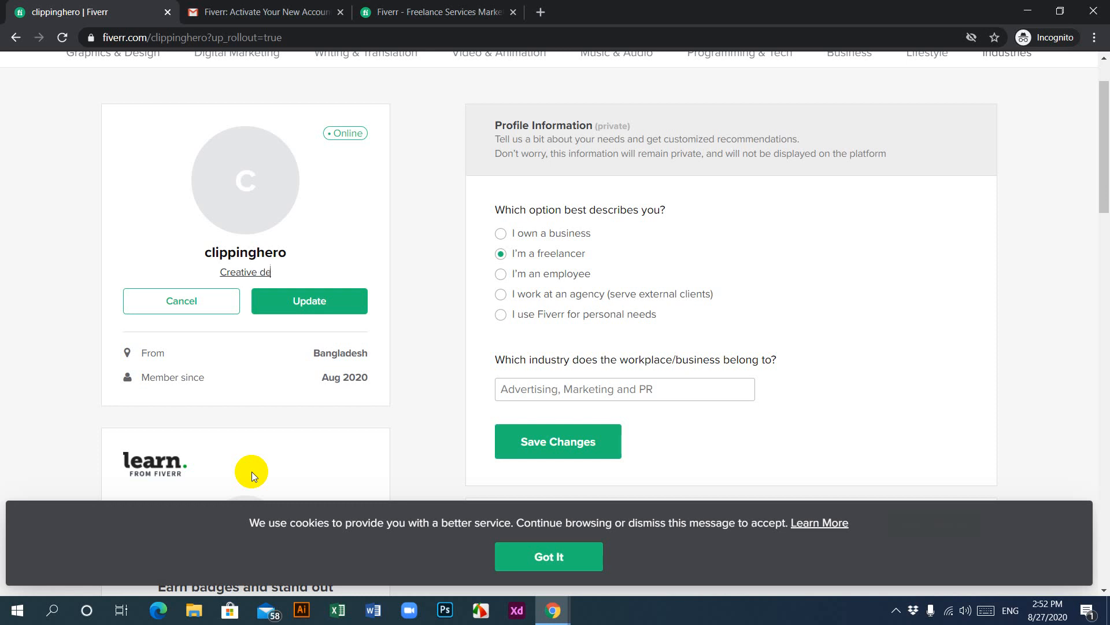
- Enter the tagline 'Creative Designer And Editor', capitalising Designer and And, and save it
type("signer and")
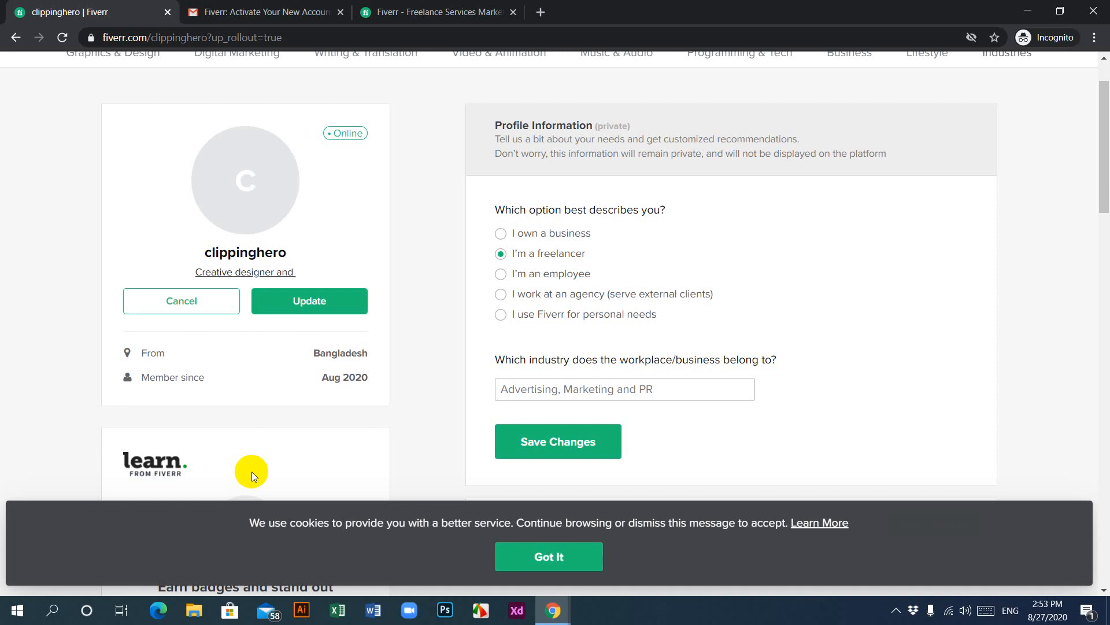
type(" Edit")
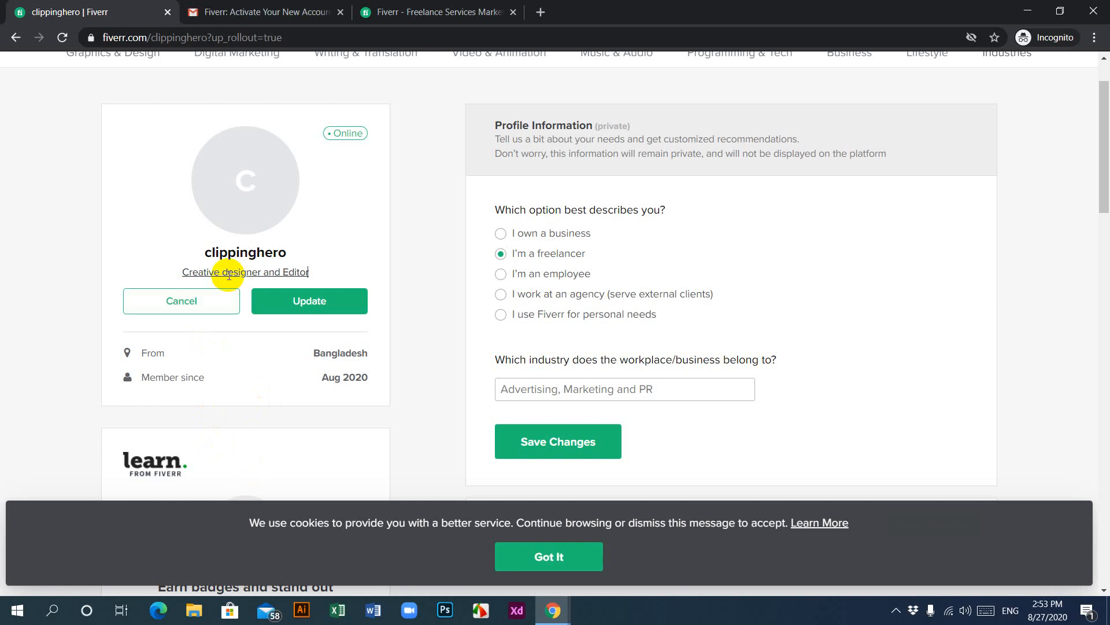
key("BackSpace")
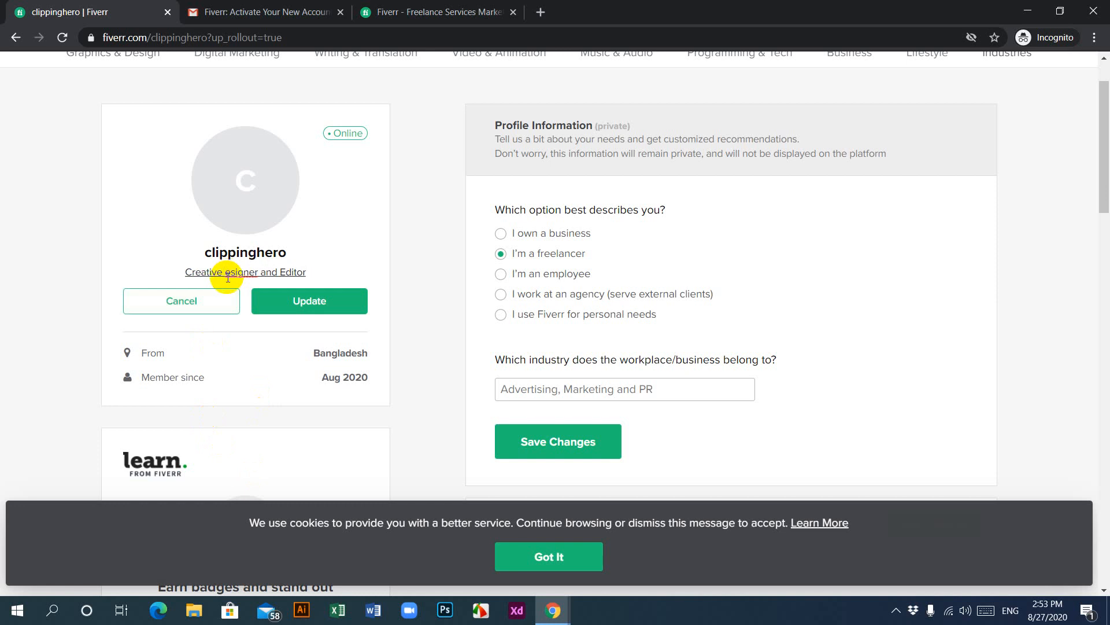
type("D")
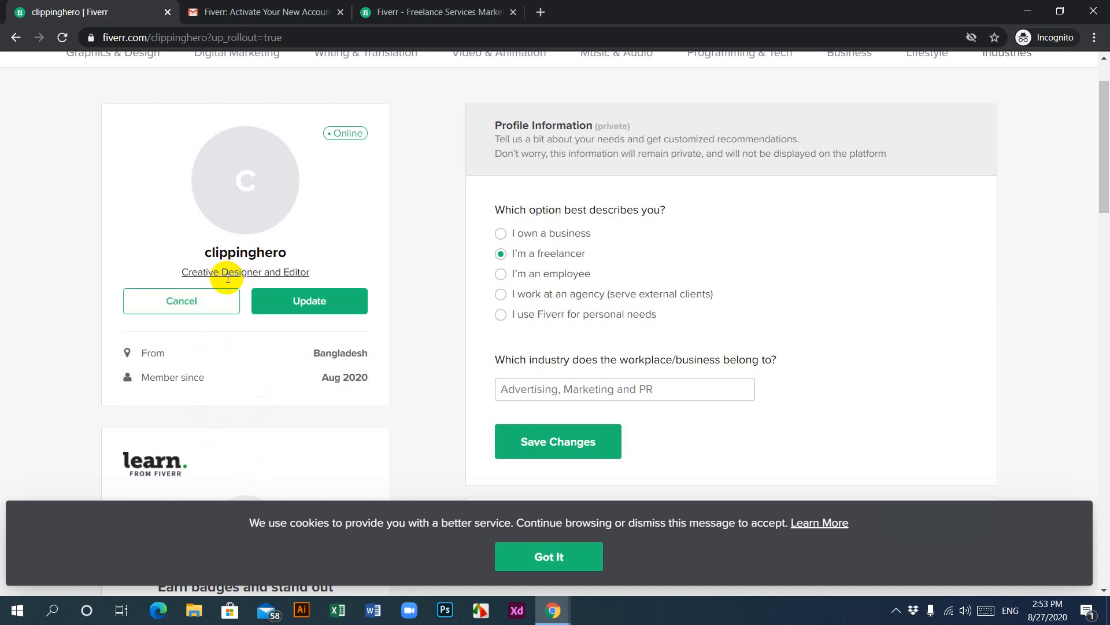
left_click(267, 272)
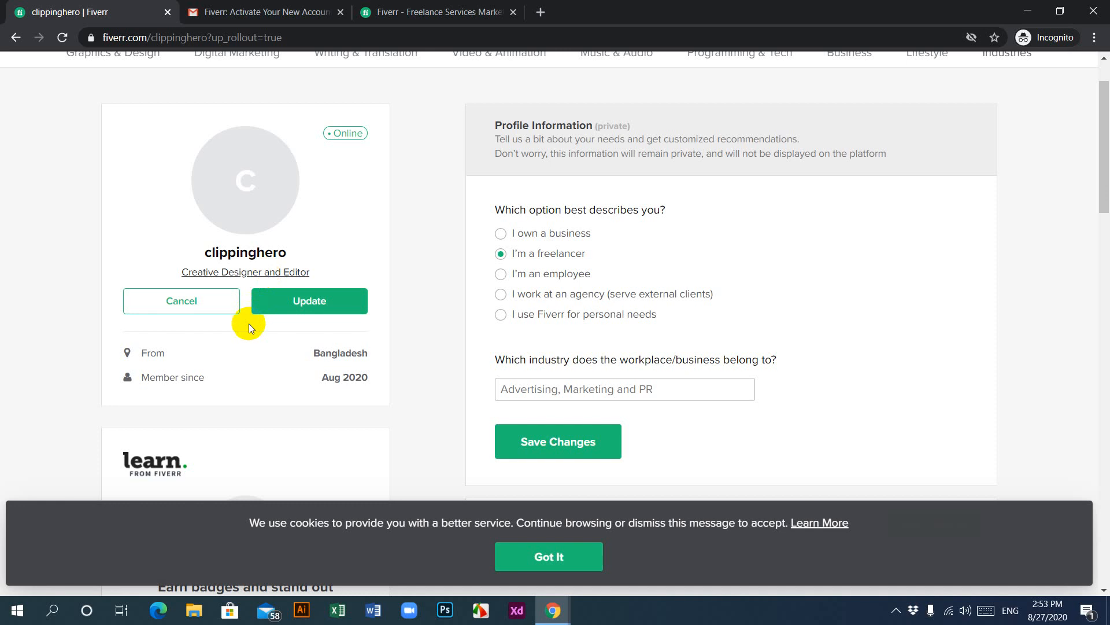
key("BackSpace")
type("A")
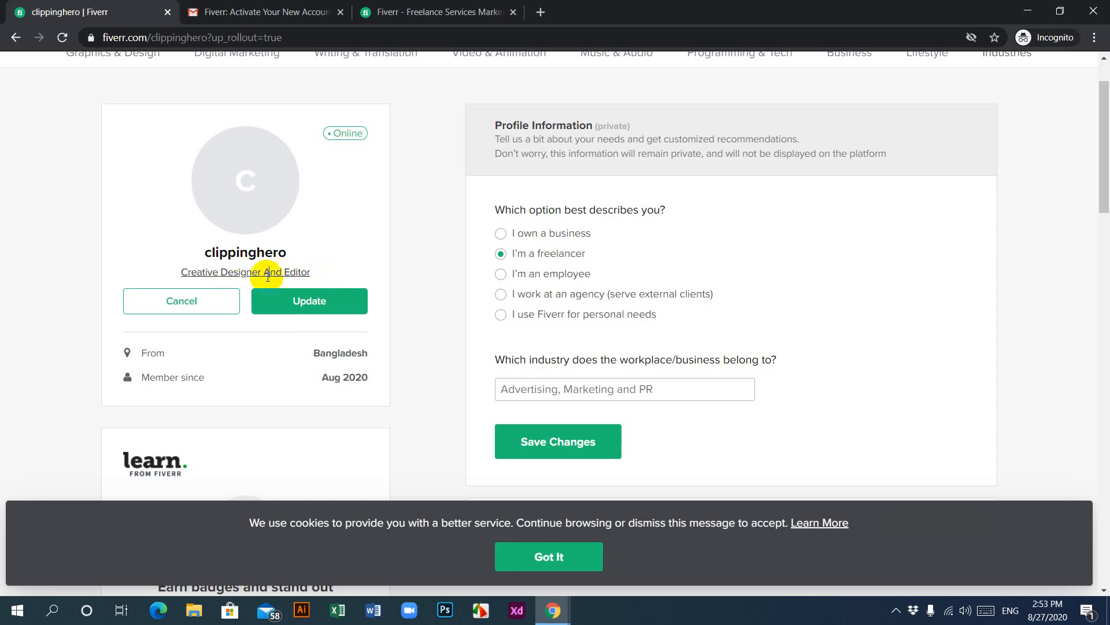
left_click(310, 301)
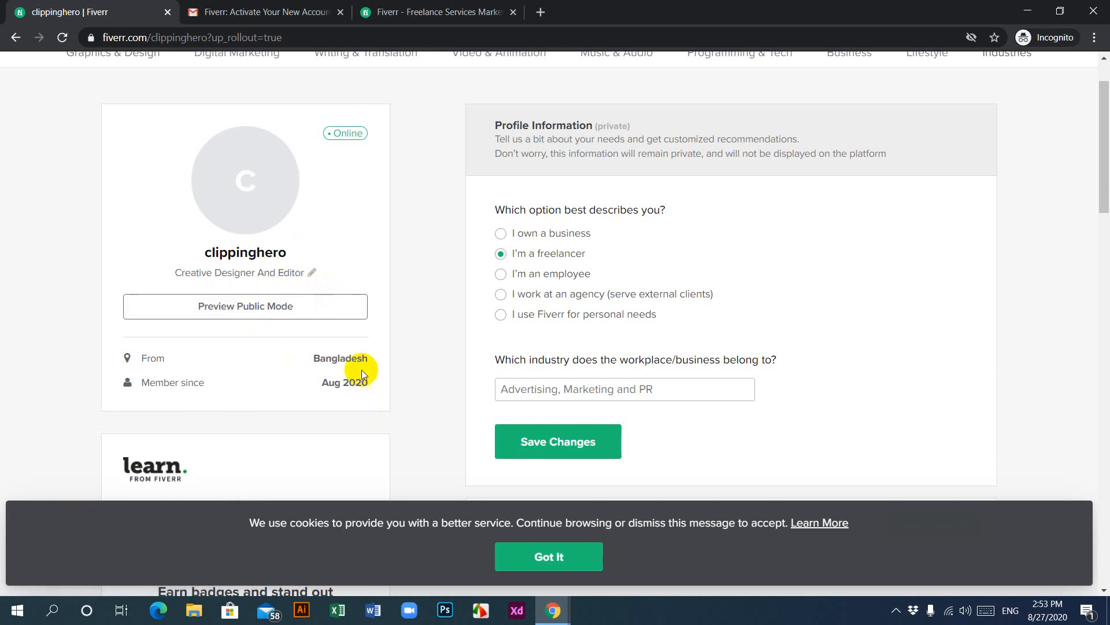
mouse_move(248, 181)
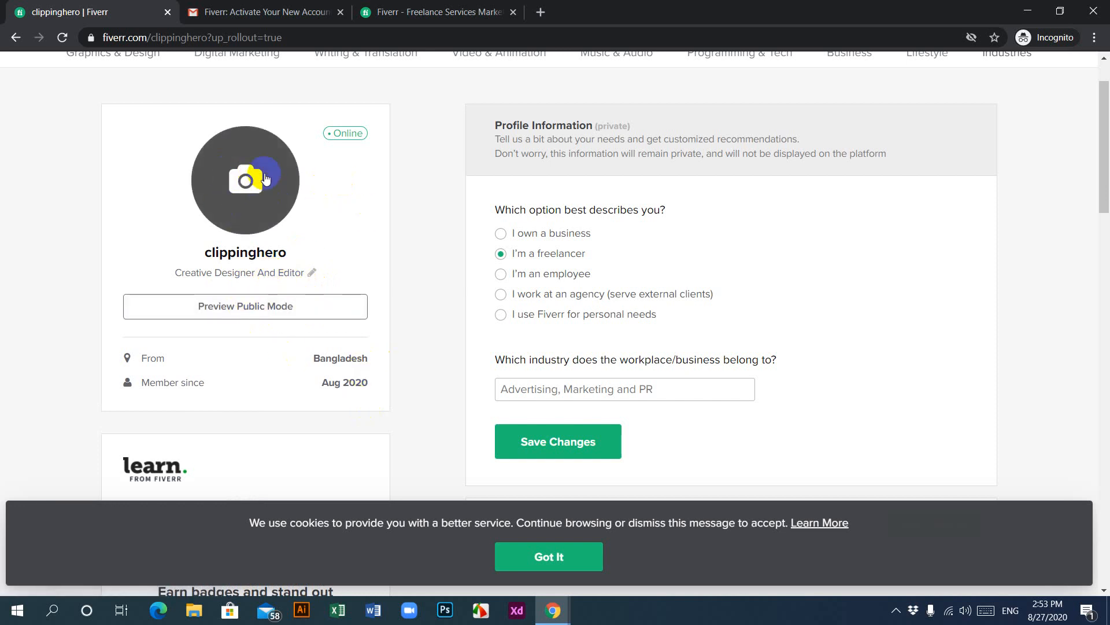
scroll(355, 447, "down", 4)
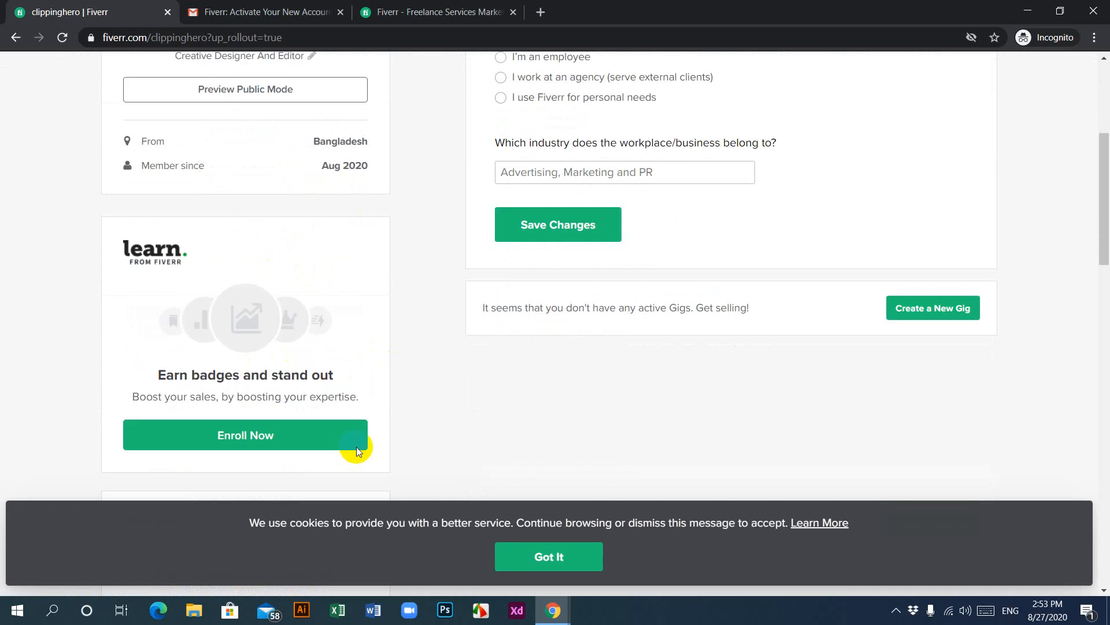
scroll(542, 431, "down", 4)
scroll(544, 429, "down", 4)
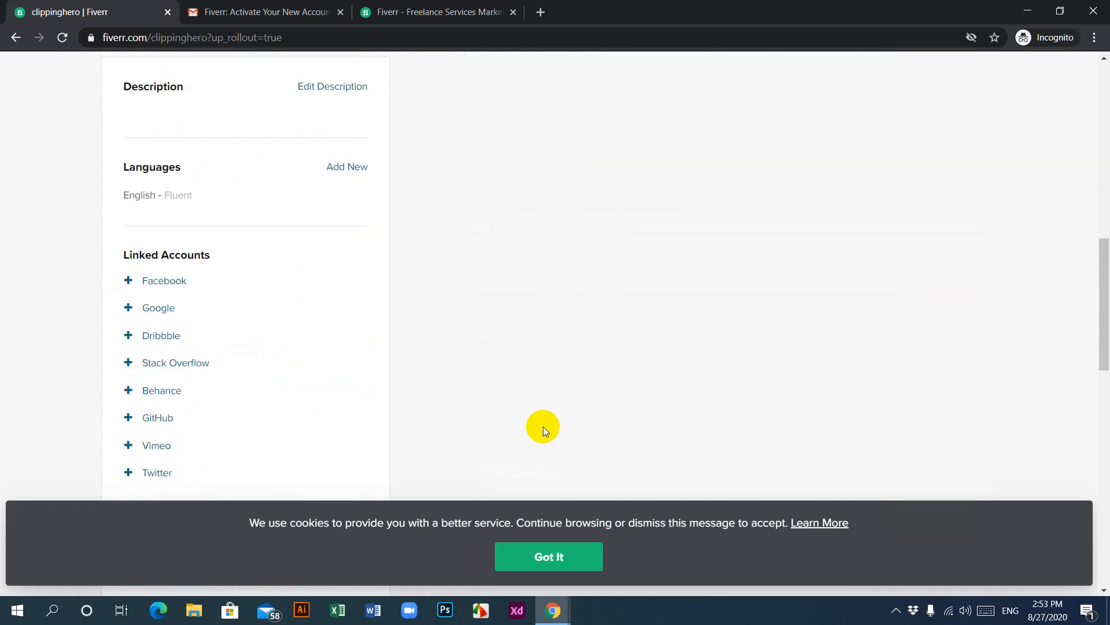
scroll(543, 426, "down", 6)
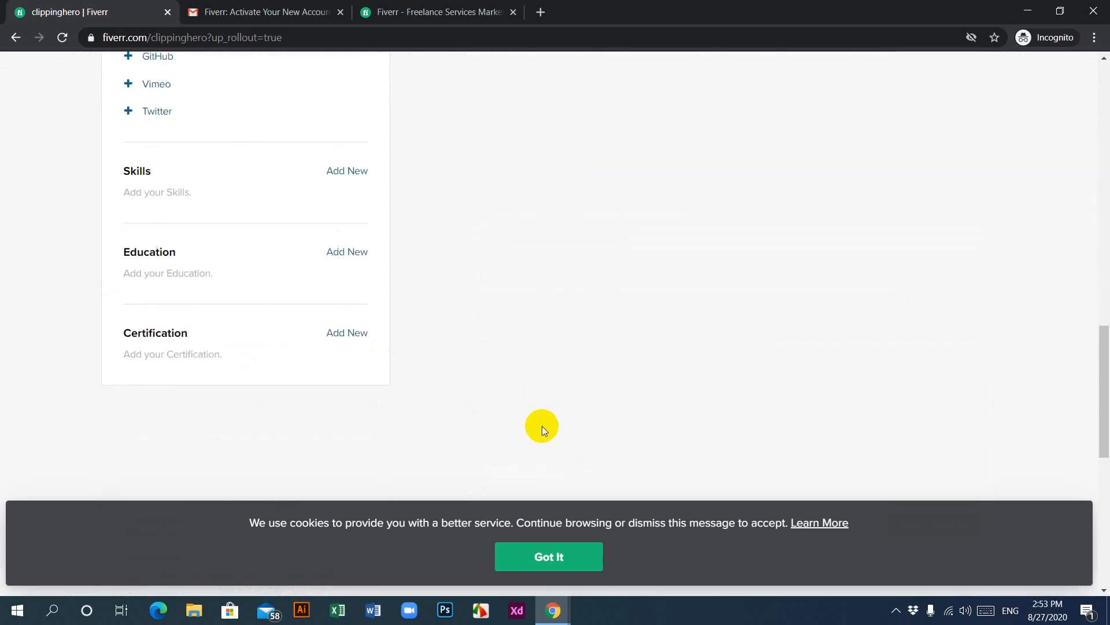
- Add Adobe Photoshop and Graphic Design as skills, each with an experience level
left_click(342, 171)
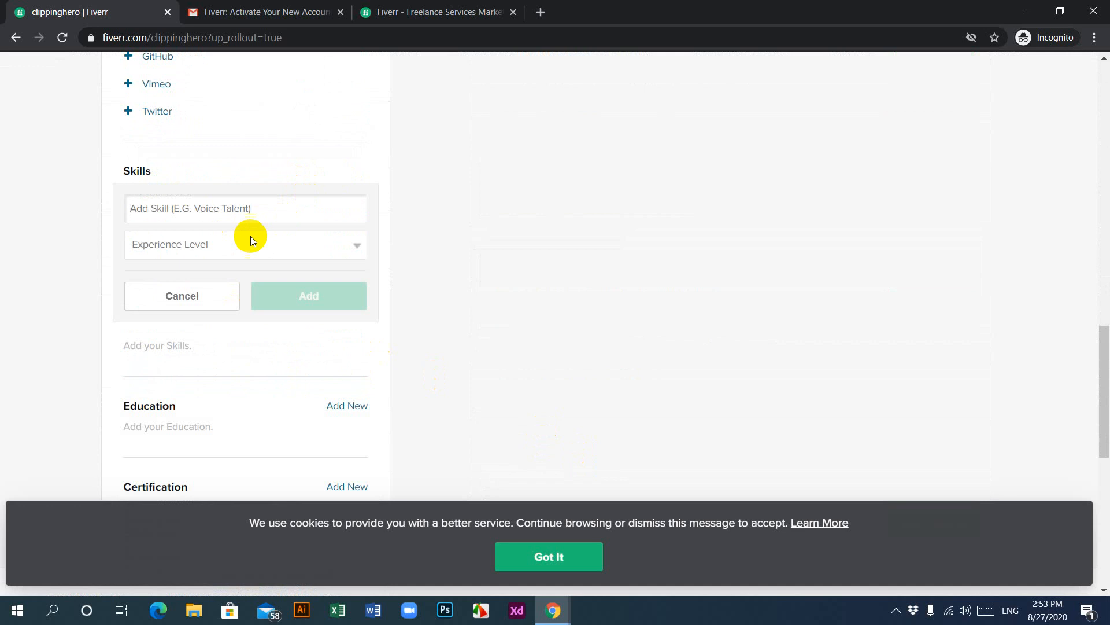
type("A")
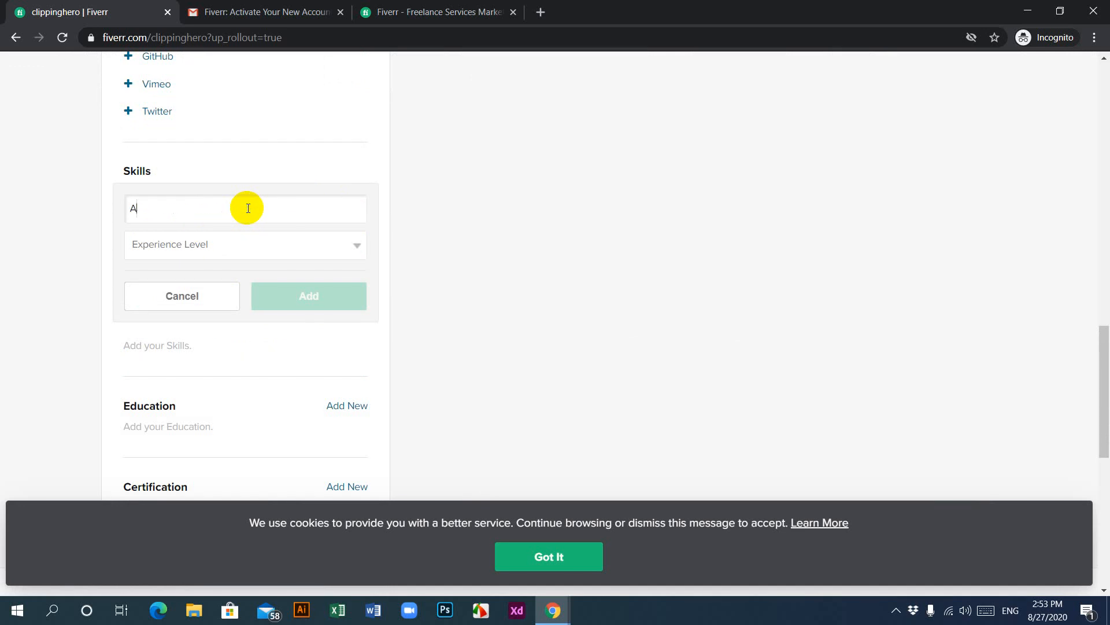
type("dobe ")
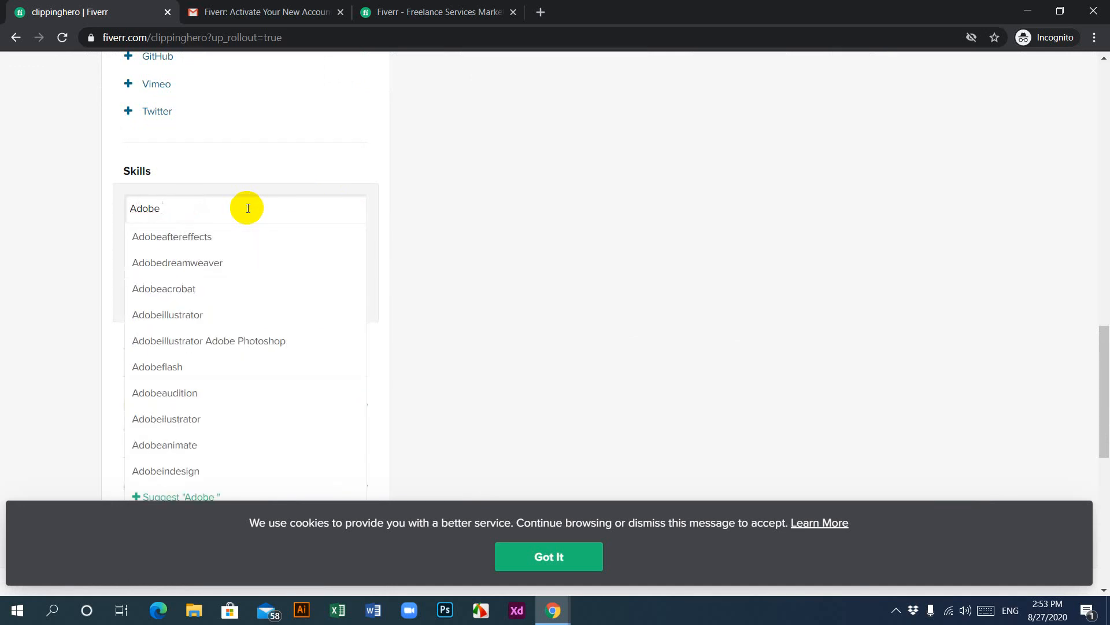
type("Pho")
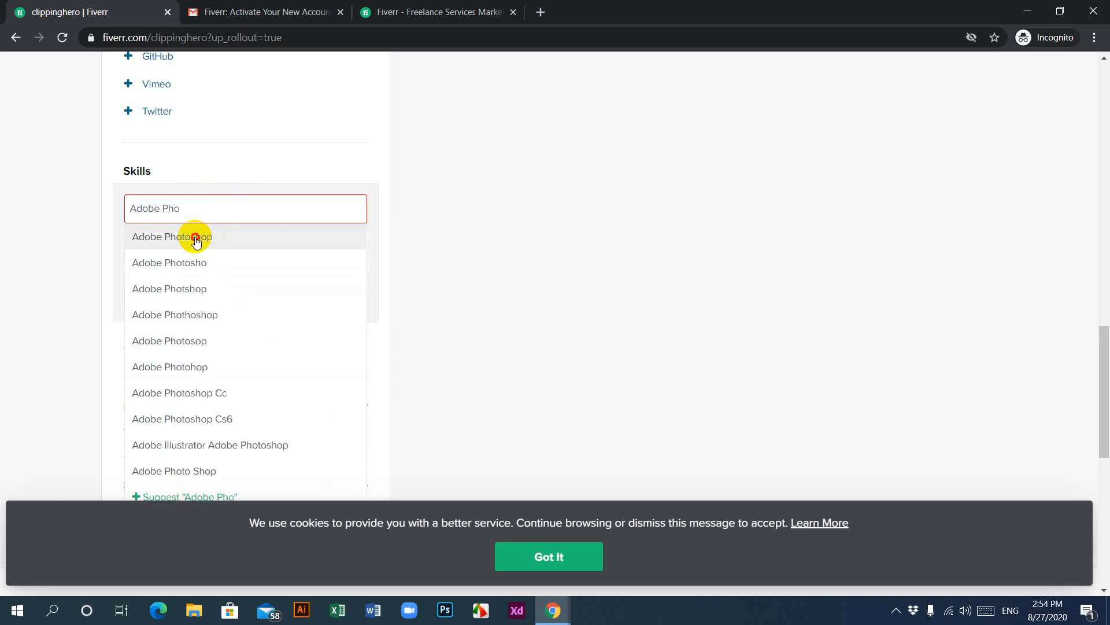
left_click(196, 236)
left_click(356, 244)
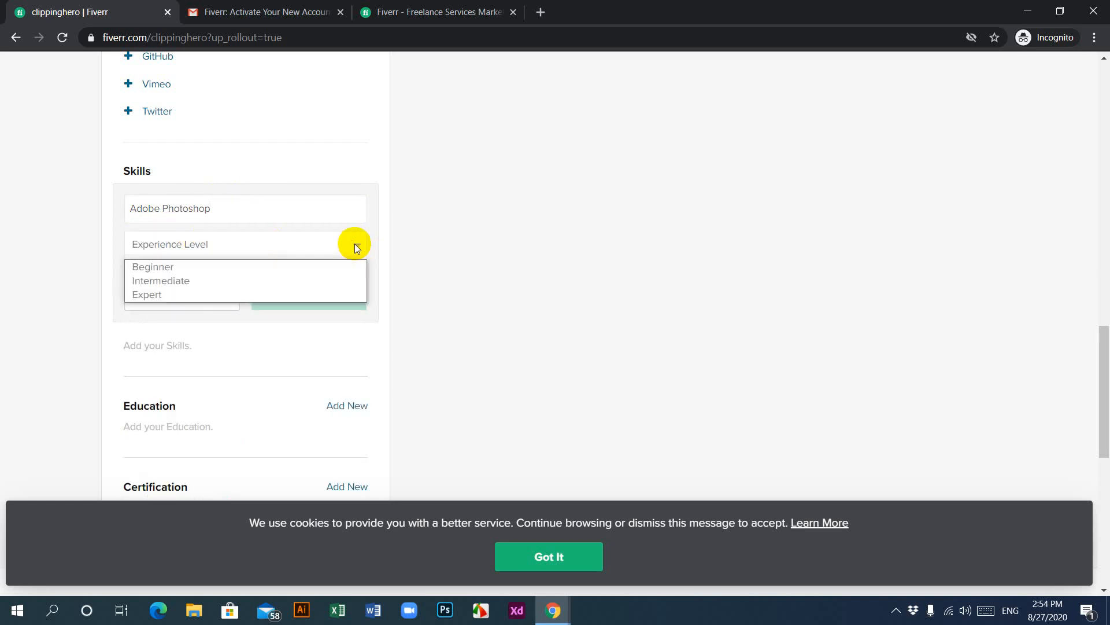
left_click(144, 281)
left_click(309, 300)
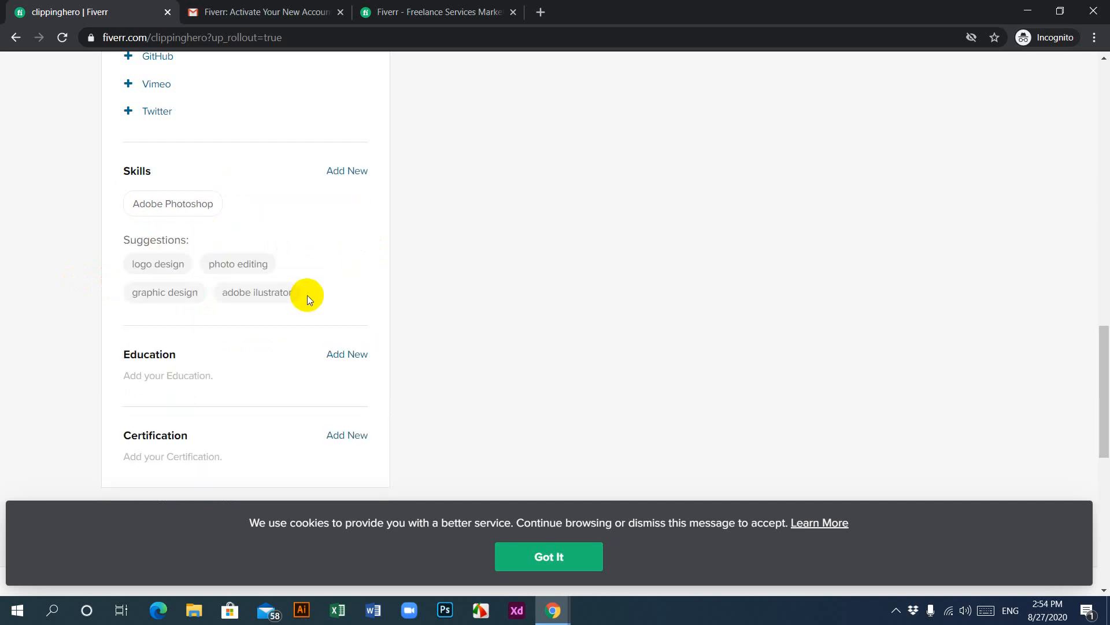
left_click(171, 294)
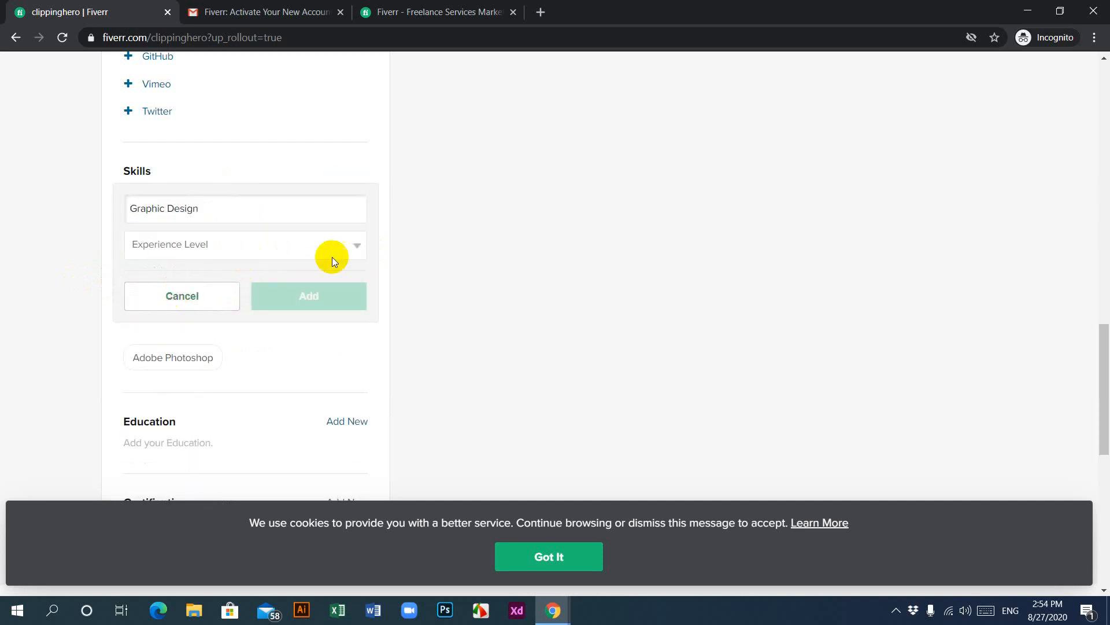
left_click(366, 244)
left_click(361, 245)
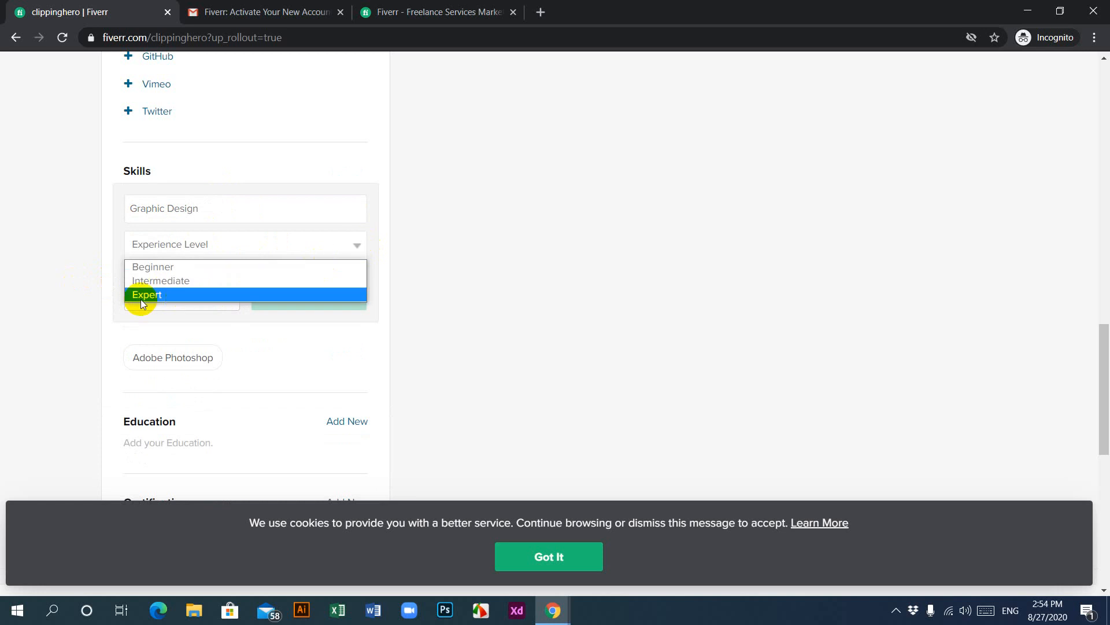
left_click(168, 280)
left_click(289, 299)
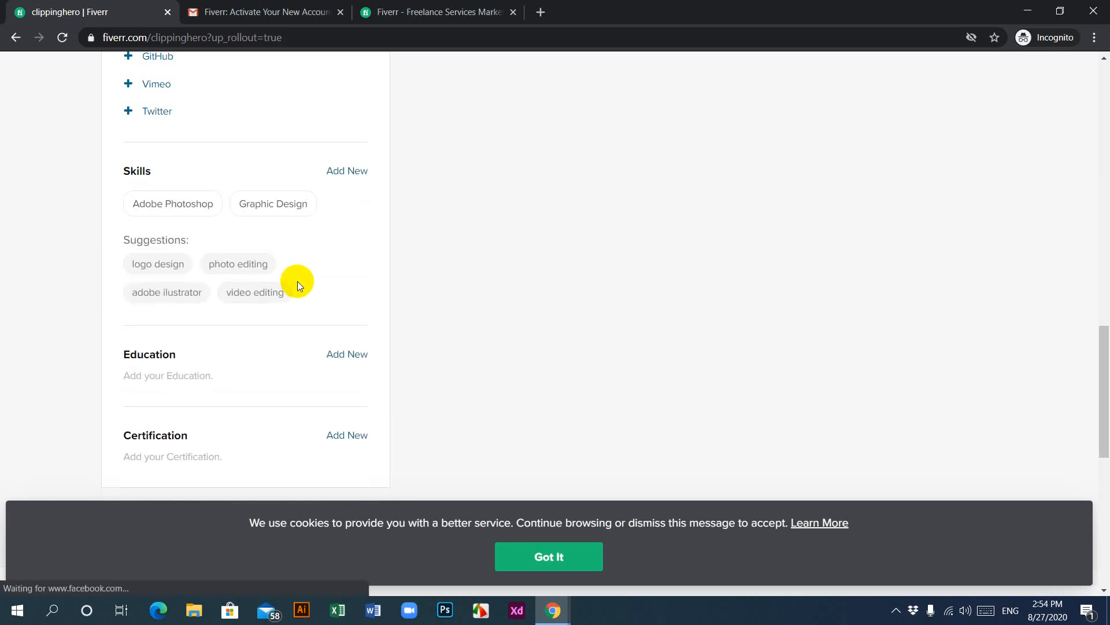
- Add Adobe Illustrator at Intermediate and Photo Editing at Expert to the skills
left_click(155, 296)
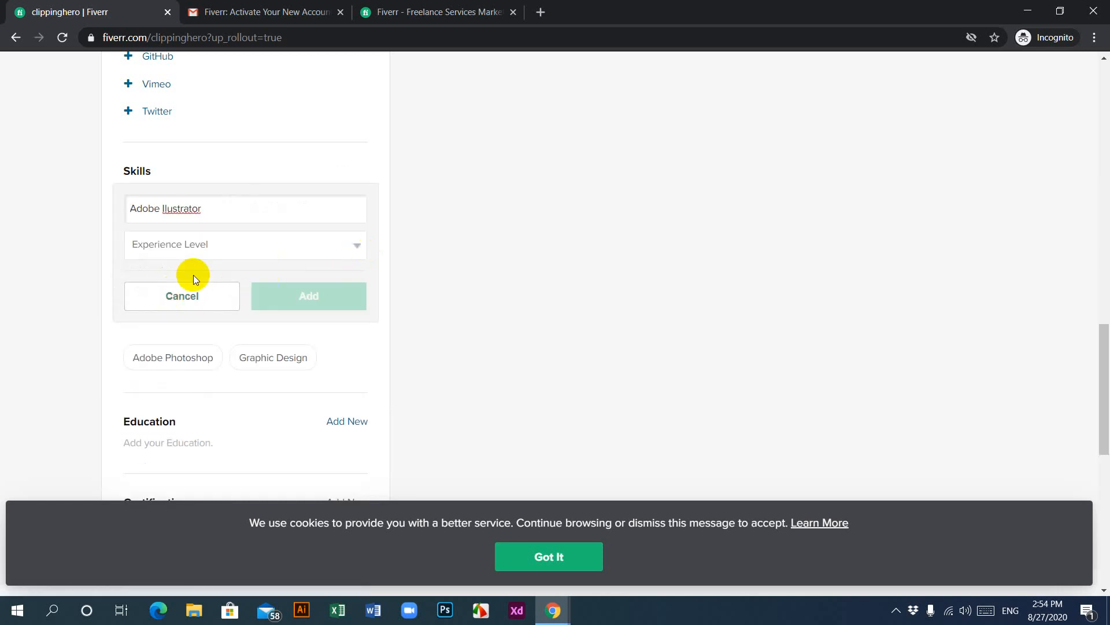
left_click(339, 258)
left_click(162, 282)
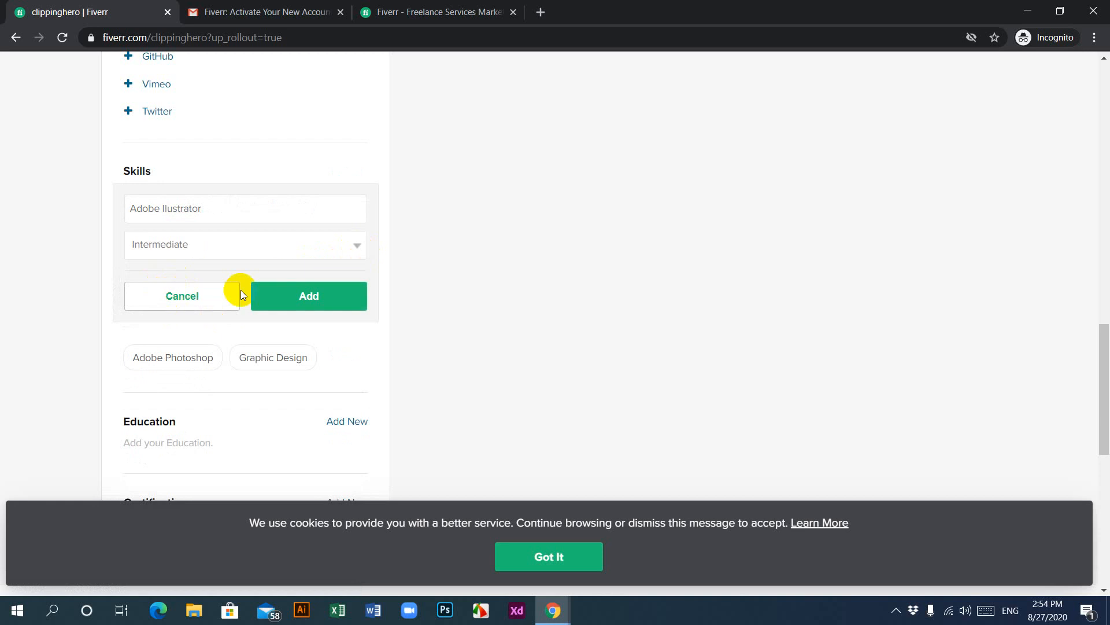
left_click(344, 298)
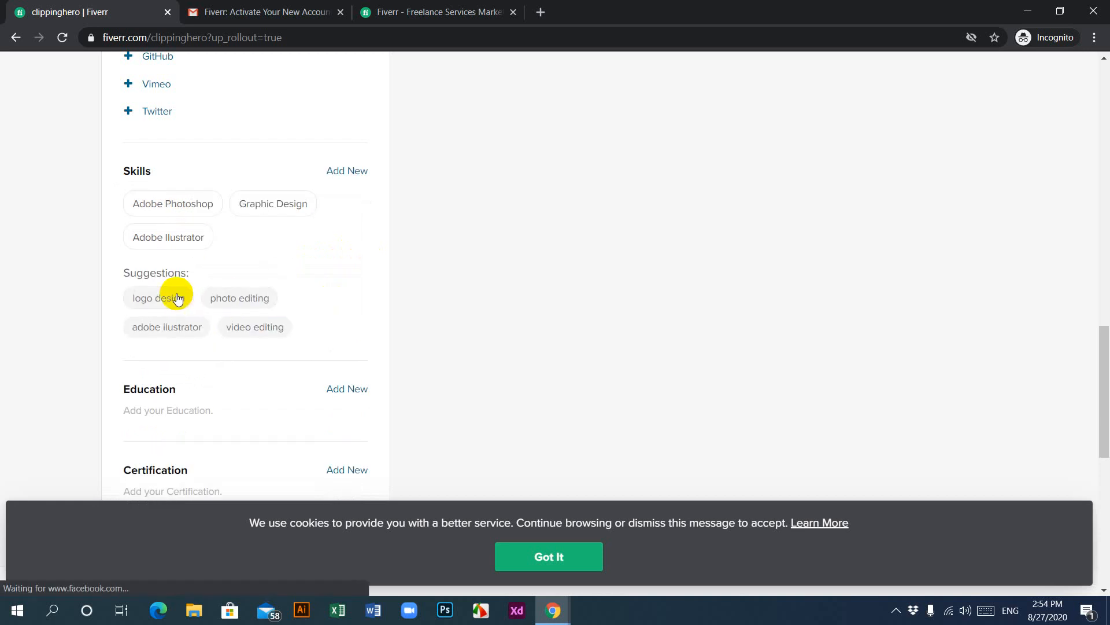
left_click(253, 302)
left_click(362, 242)
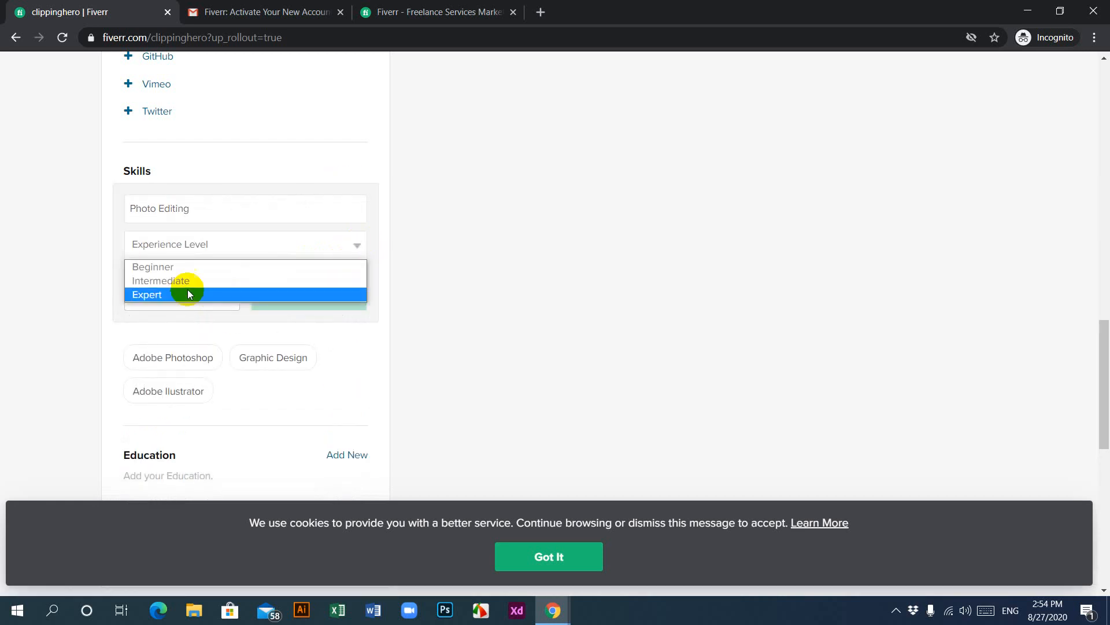
left_click(187, 292)
left_click(328, 298)
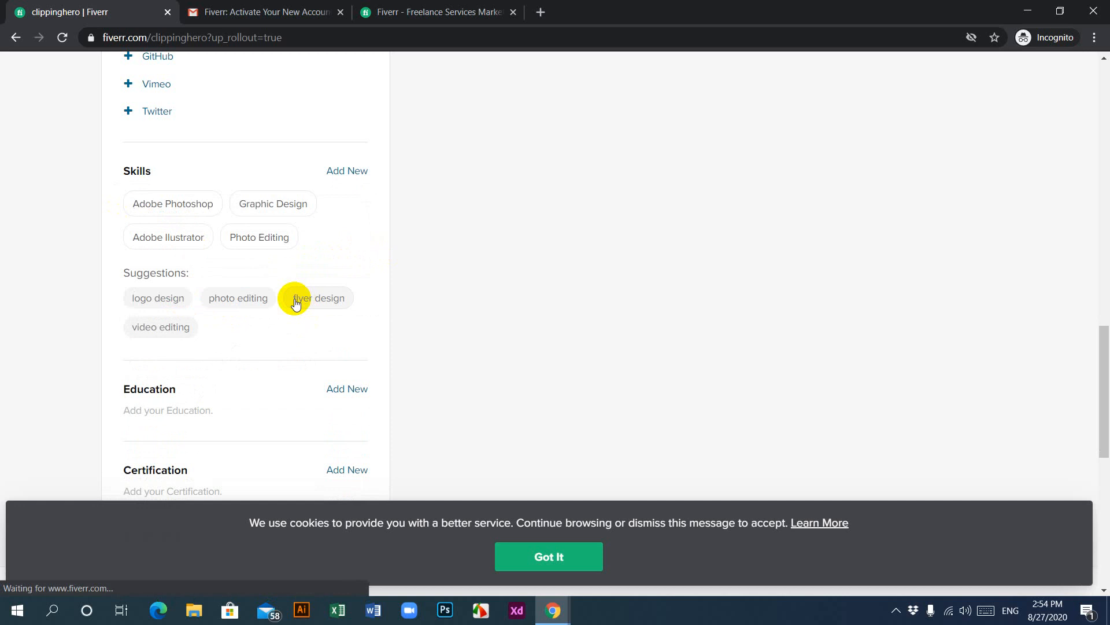
- Add Logo Design and Flyer Design as skills, both at Intermediate level
left_click(154, 295)
left_click(355, 247)
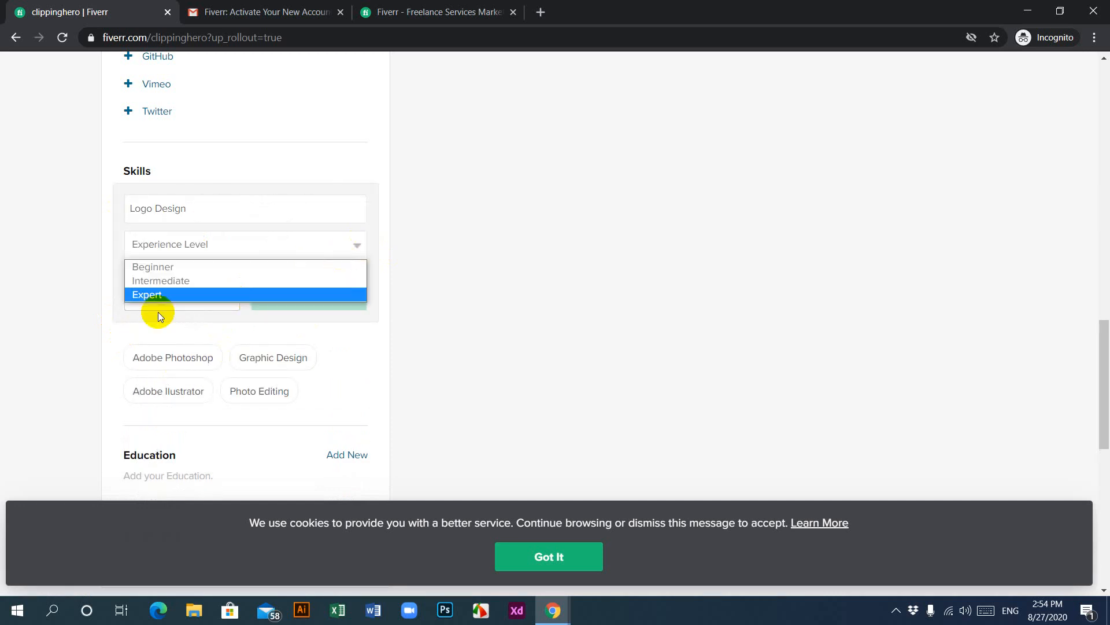
left_click(173, 280)
left_click(292, 296)
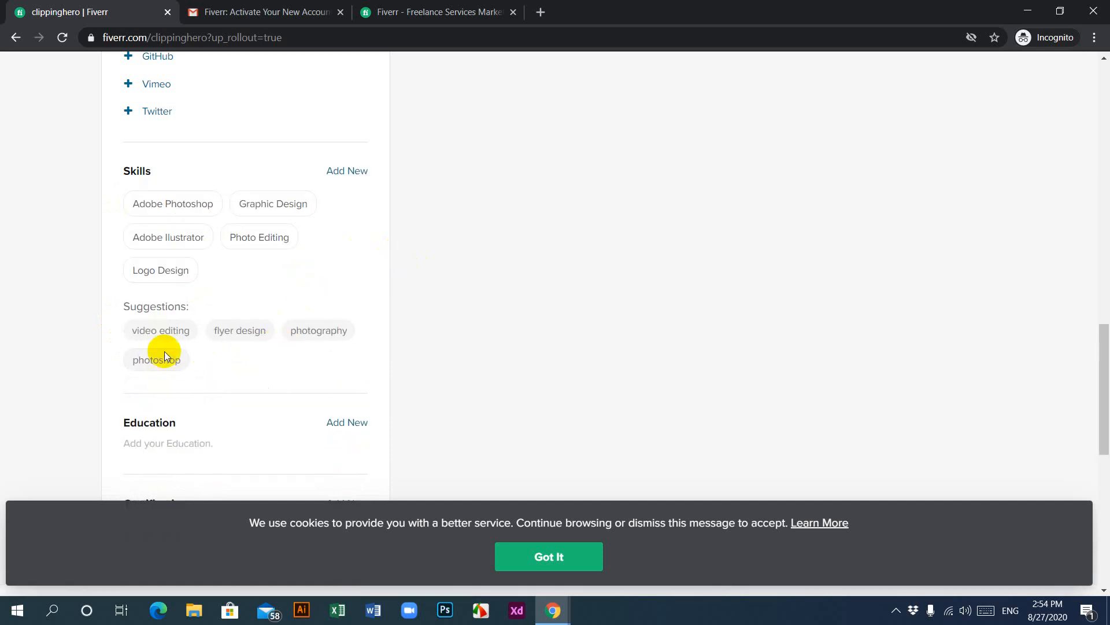
left_click(233, 332)
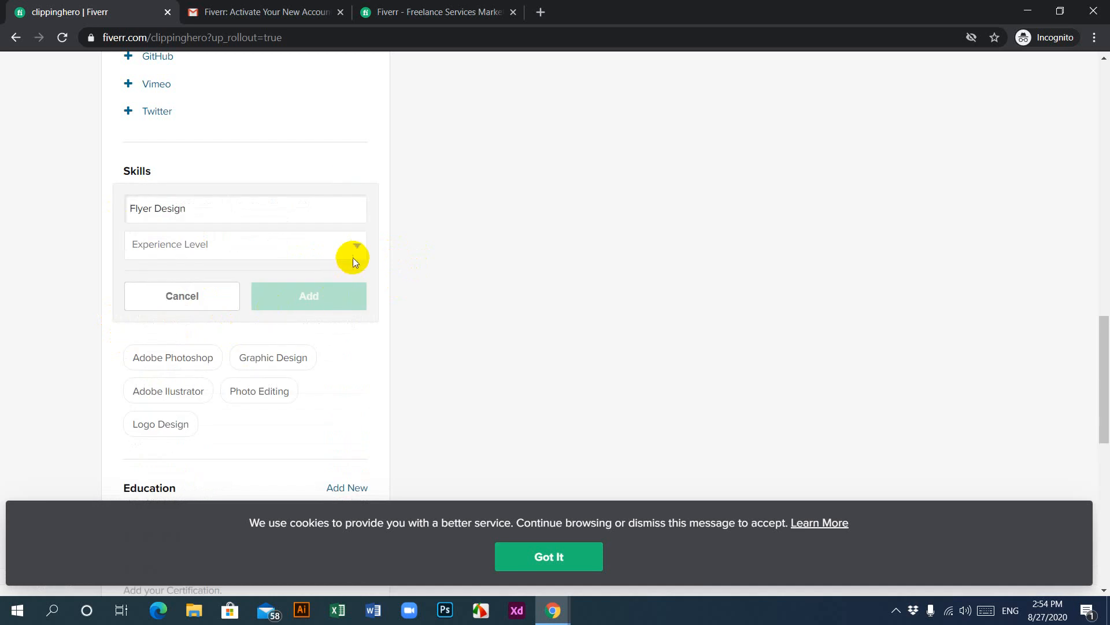
left_click(353, 258)
left_click(188, 286)
left_click(269, 301)
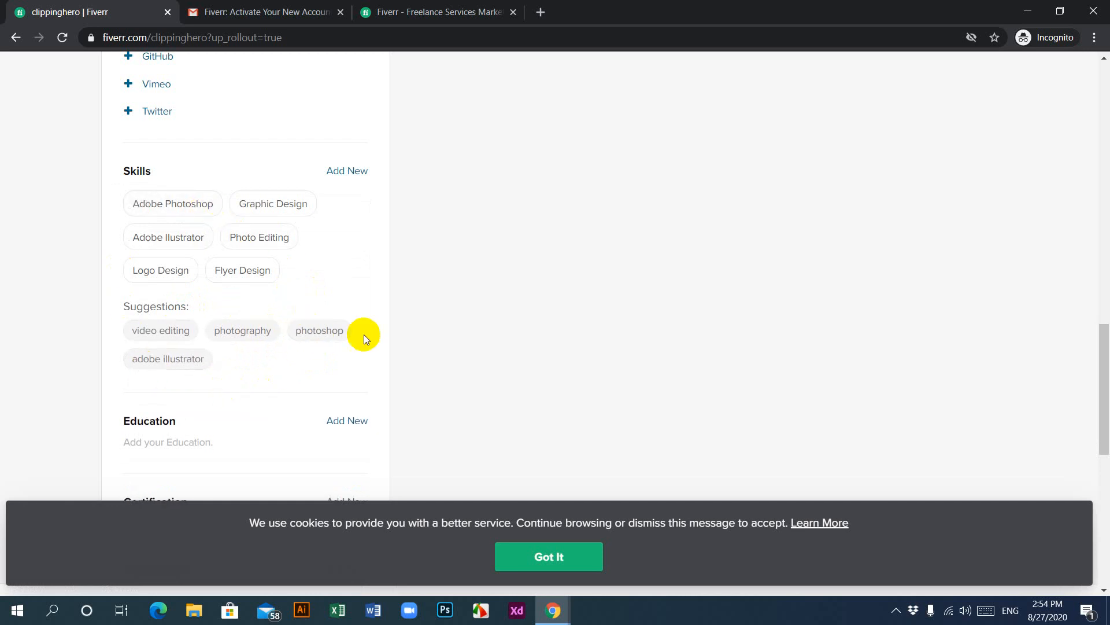
scroll(262, 358, "down", 2)
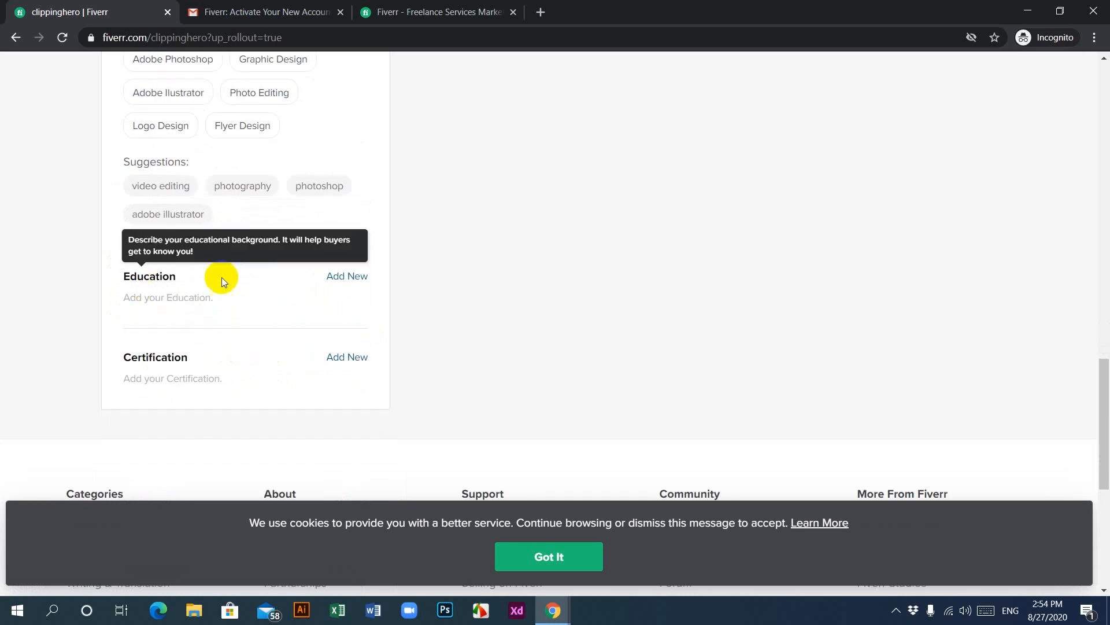
- Start a new Education entry and choose Bangladesh as the college's country
left_click(347, 276)
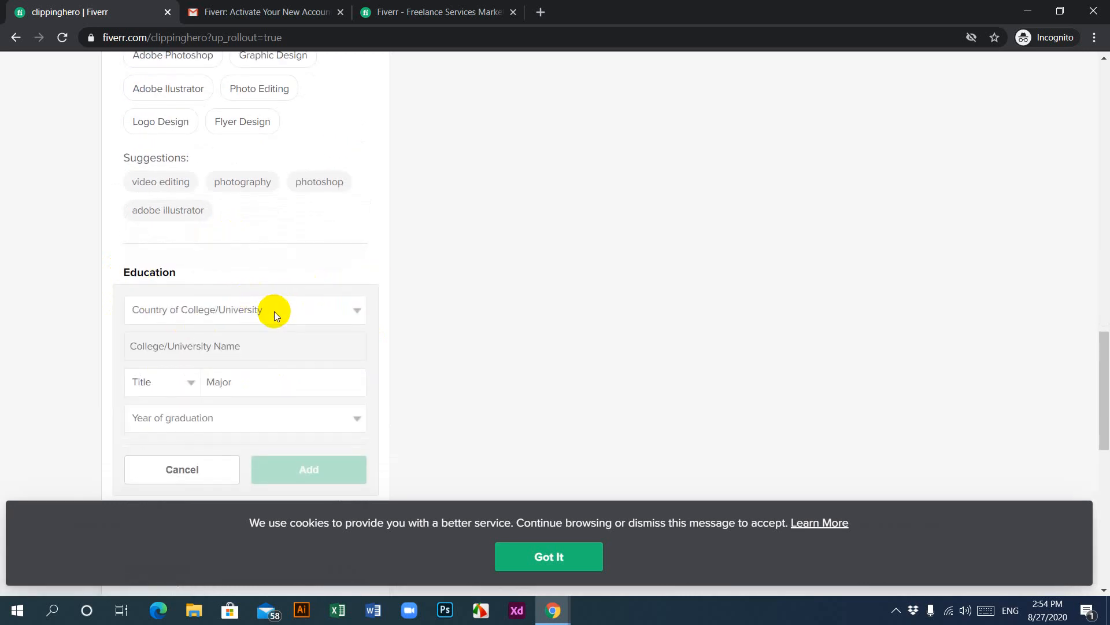
scroll(289, 316, "down", 4)
scroll(307, 313, "up", 3)
left_click(358, 243)
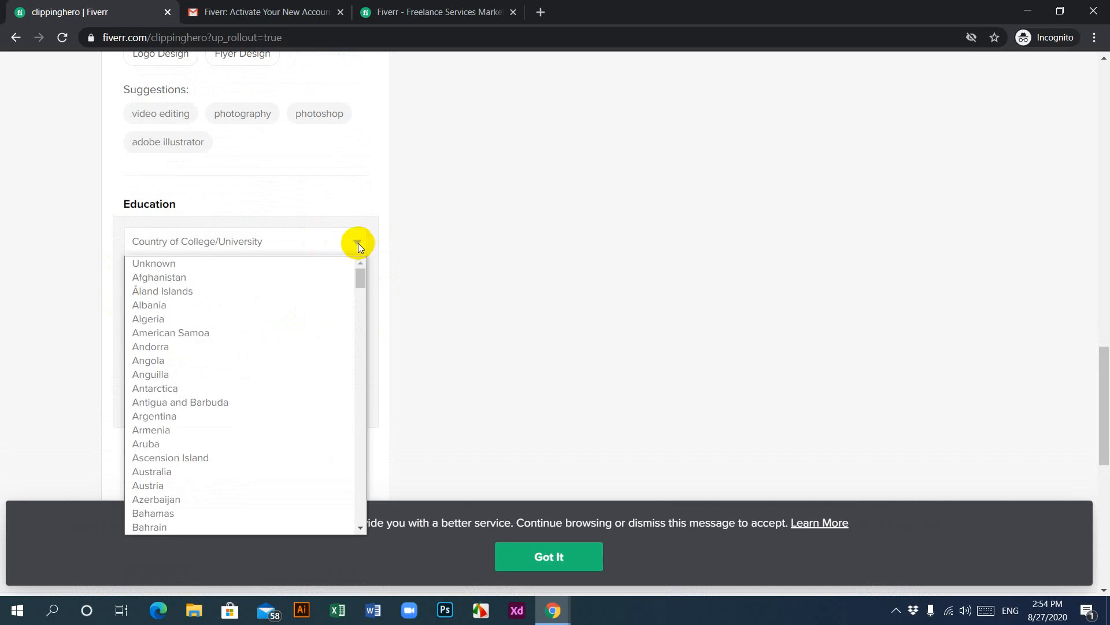
scroll(278, 348, "down", 7)
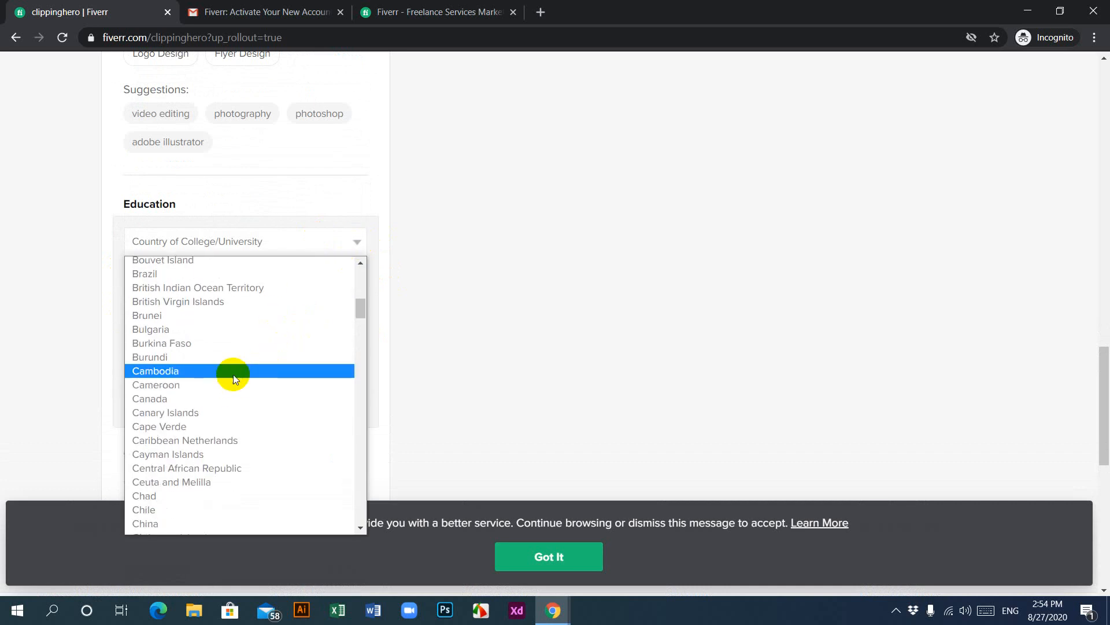
scroll(234, 375, "up", 3)
scroll(233, 375, "down", 3)
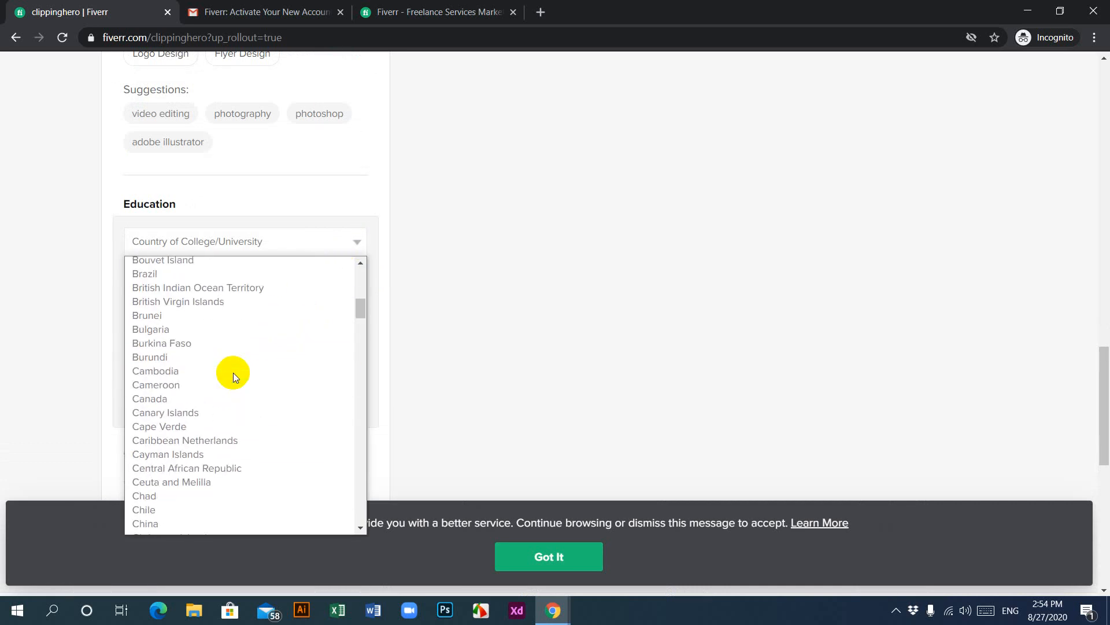
scroll(192, 368, "up", 3)
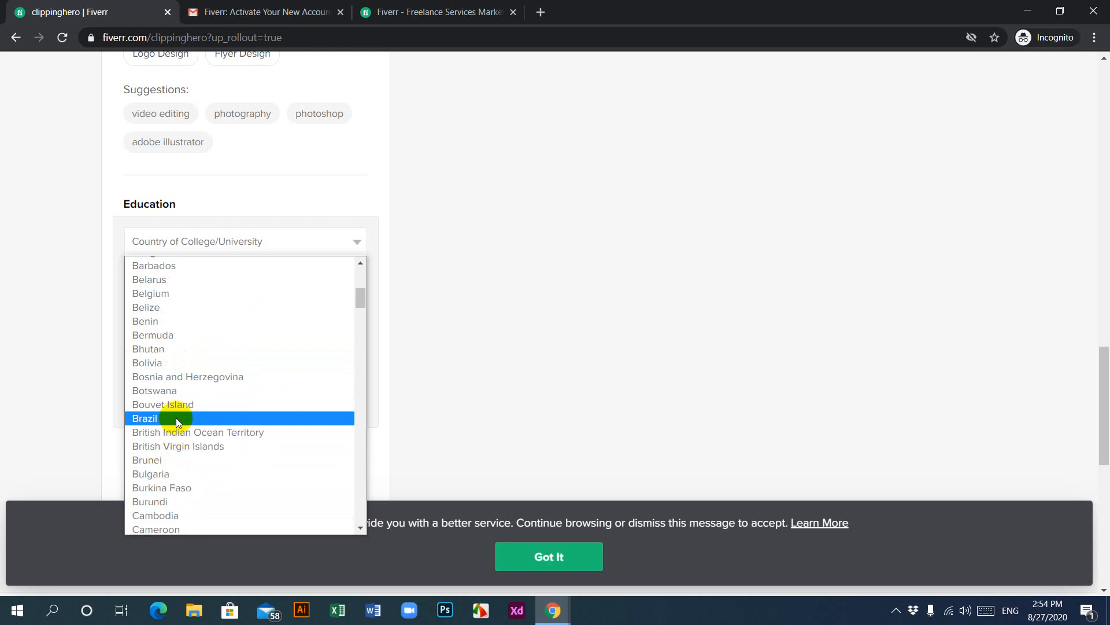
scroll(189, 359, "up", 3)
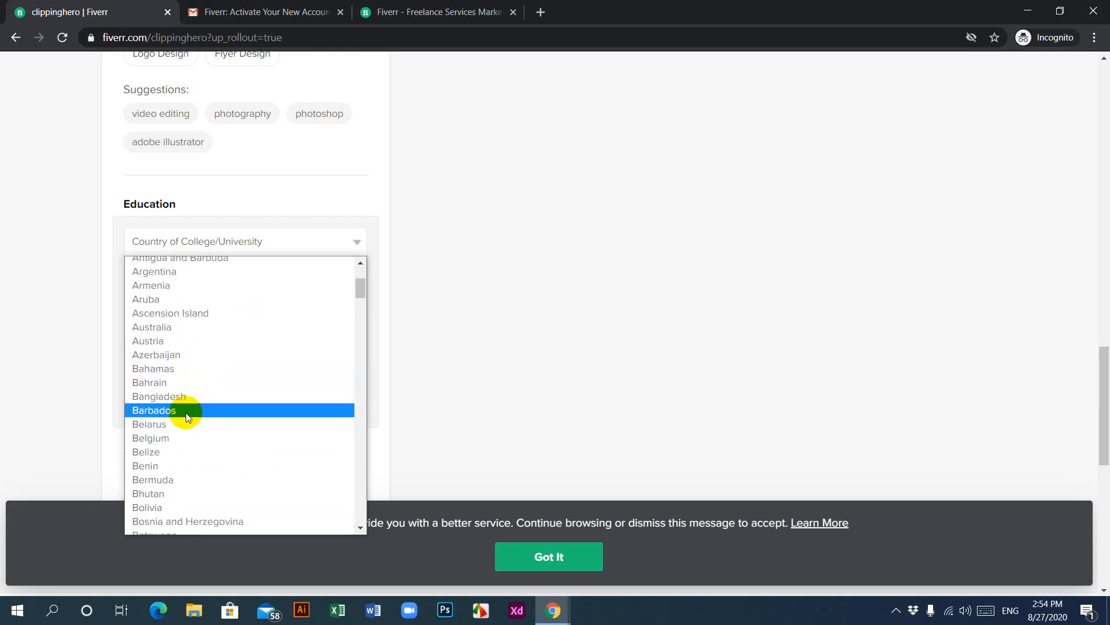
left_click(179, 395)
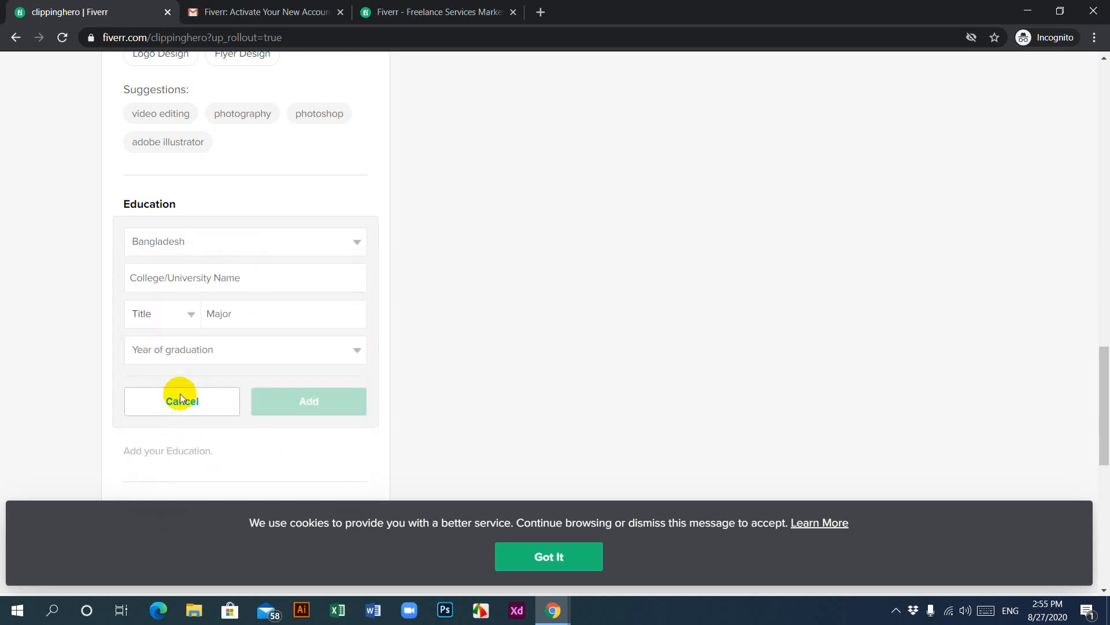
left_click(261, 280)
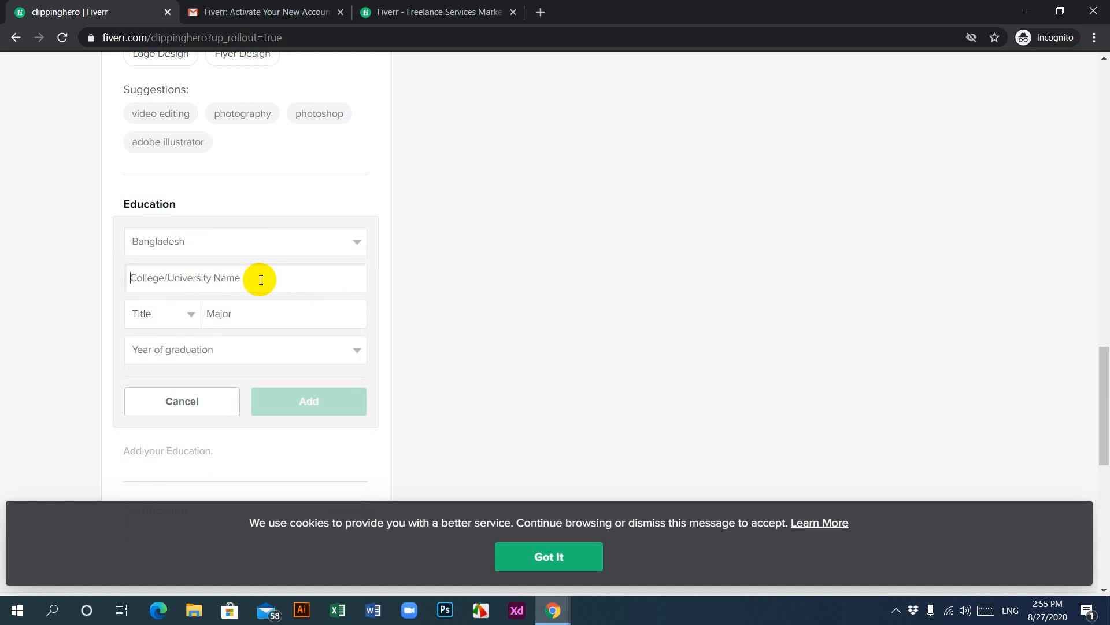
- Type 'Dinajpu' and pick Dinajpur Polytechnic Institute as the college name
type("Dinaj")
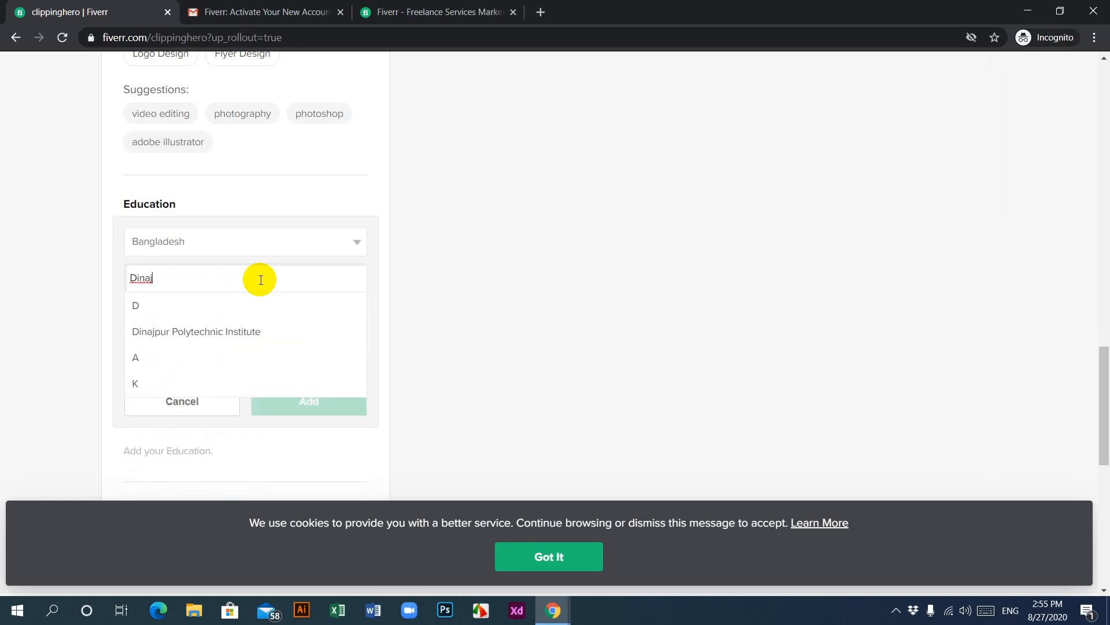
type("pur")
scroll(231, 340, "up", 2)
scroll(236, 340, "down", 2)
scroll(236, 341, "down", 2)
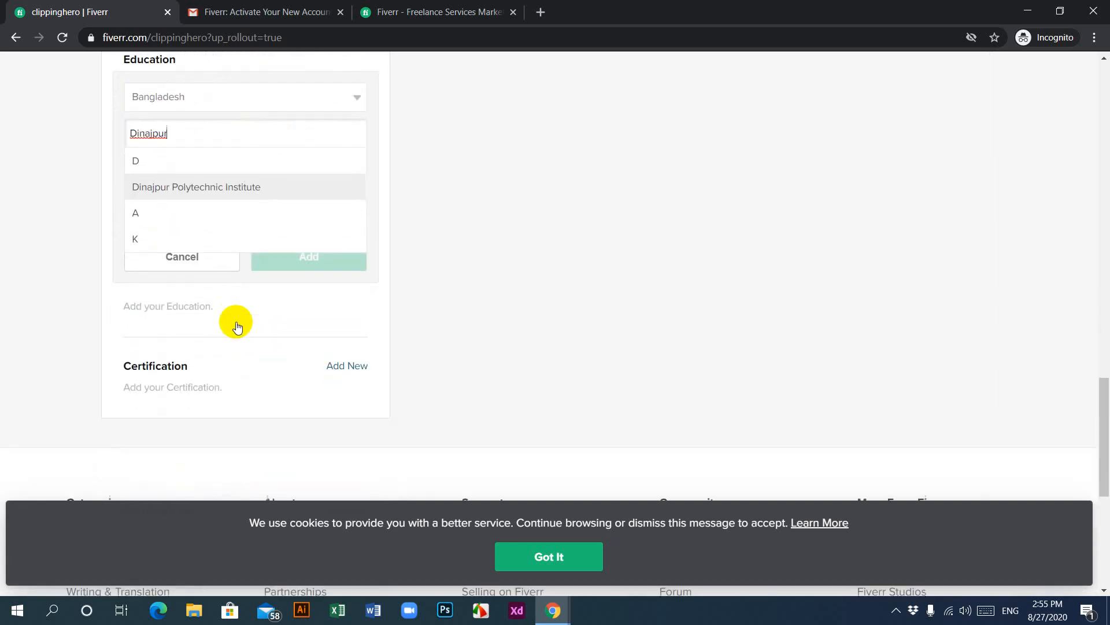
scroll(278, 202, "up", 1)
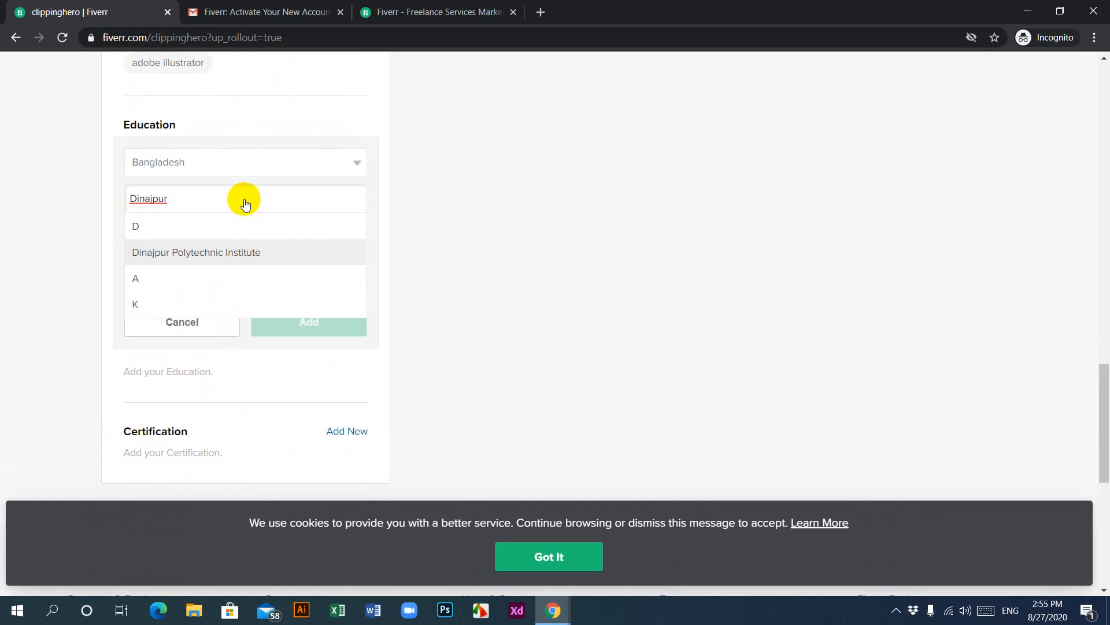
left_click(223, 258)
left_click(192, 244)
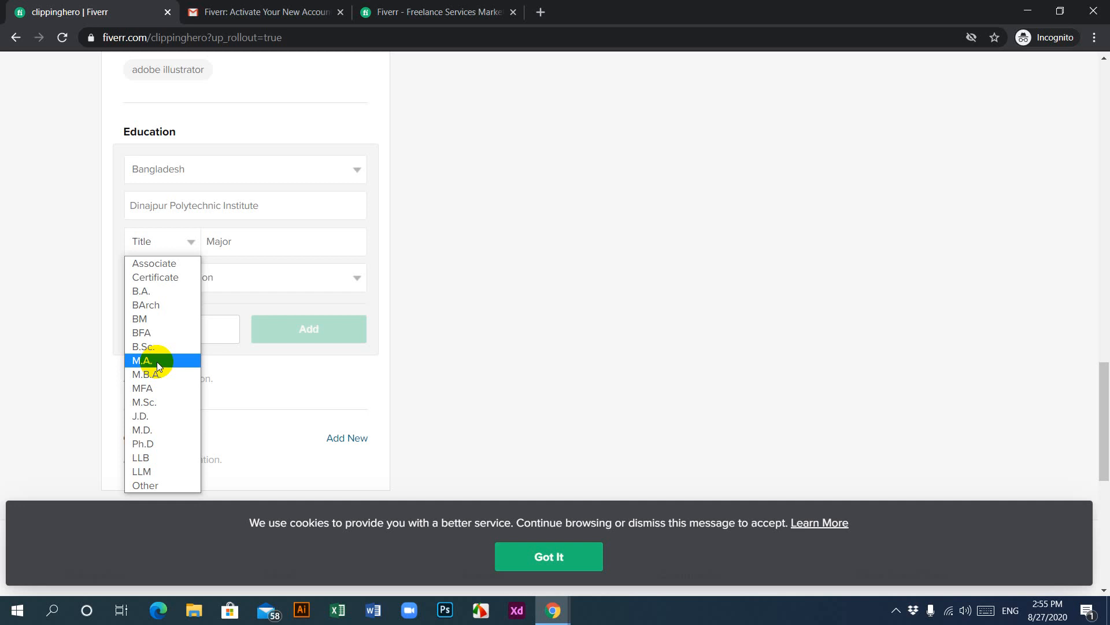
- Choose B.Sc. as the degree title and 2019 as the graduation year
left_click(157, 347)
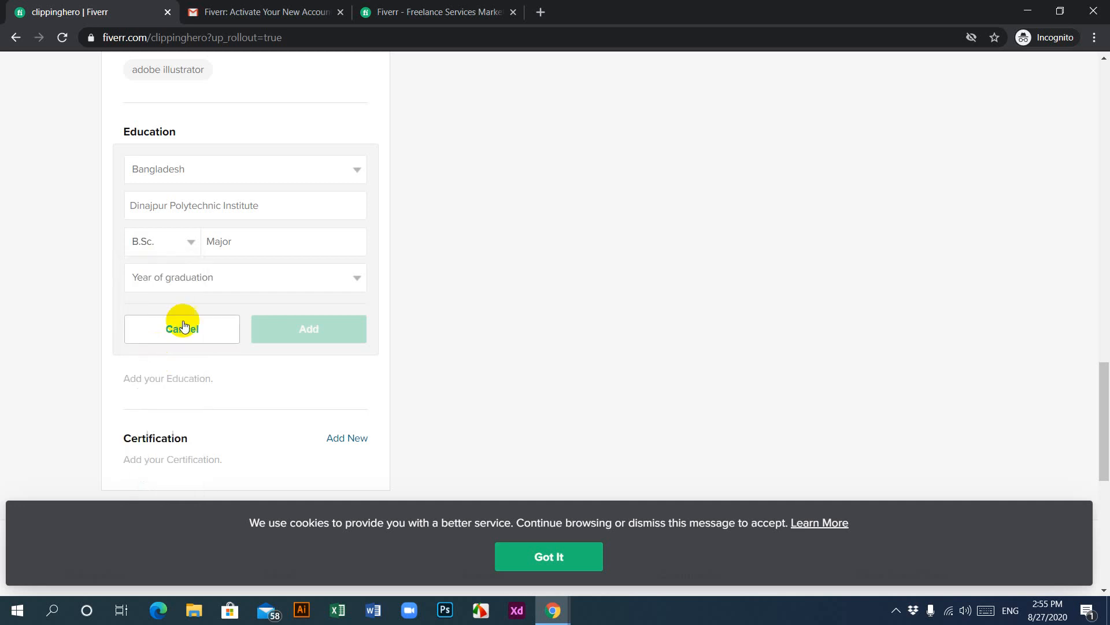
left_click(335, 247)
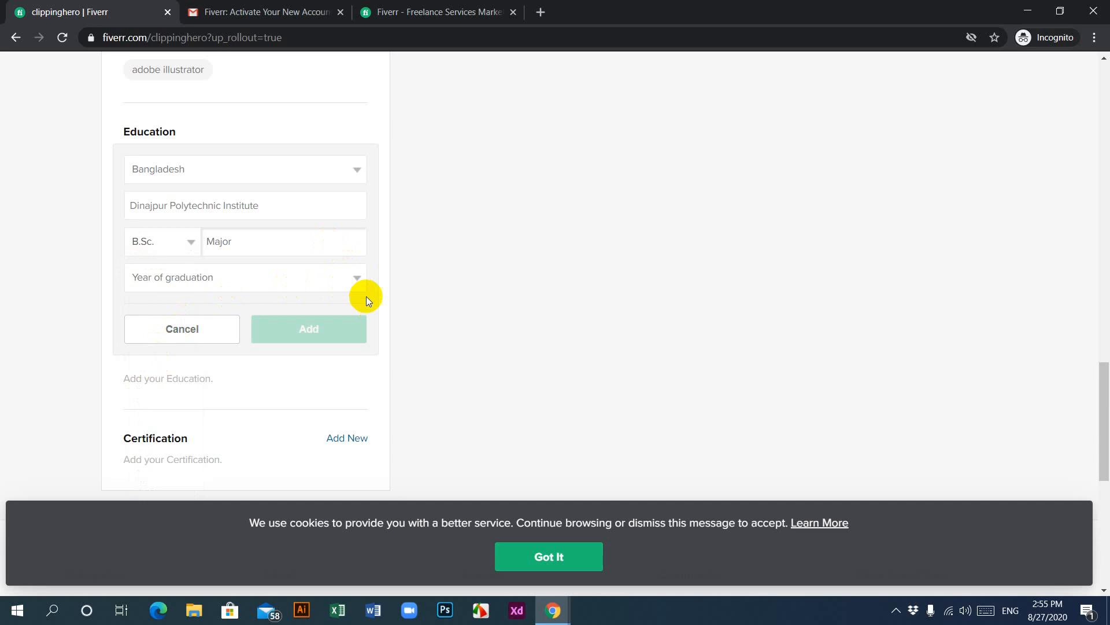
left_click(356, 279)
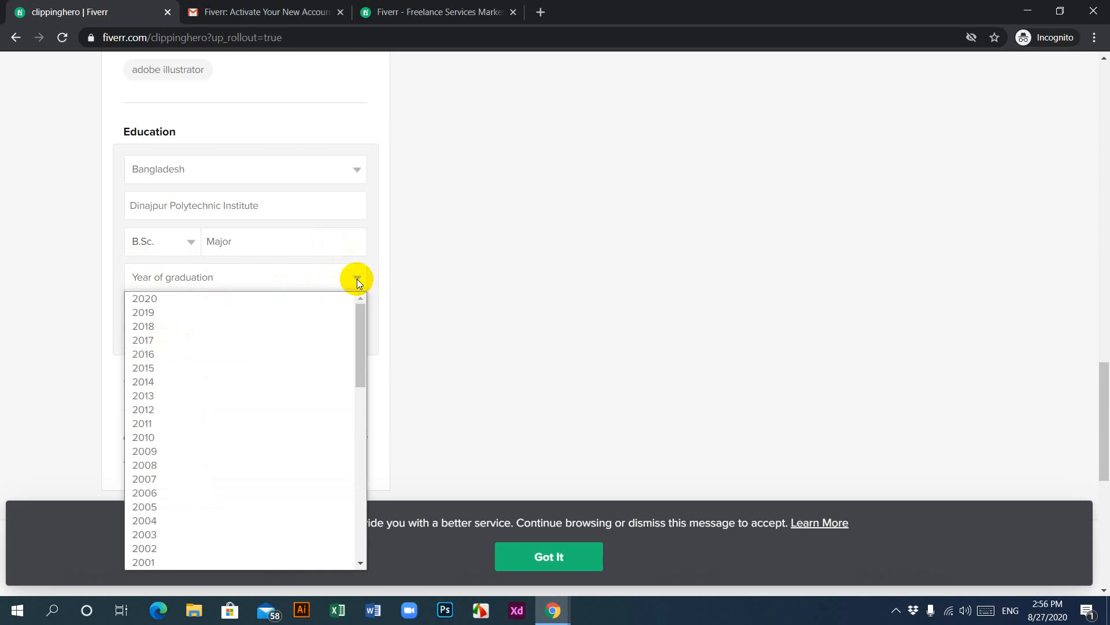
left_click(185, 313)
left_click(301, 247)
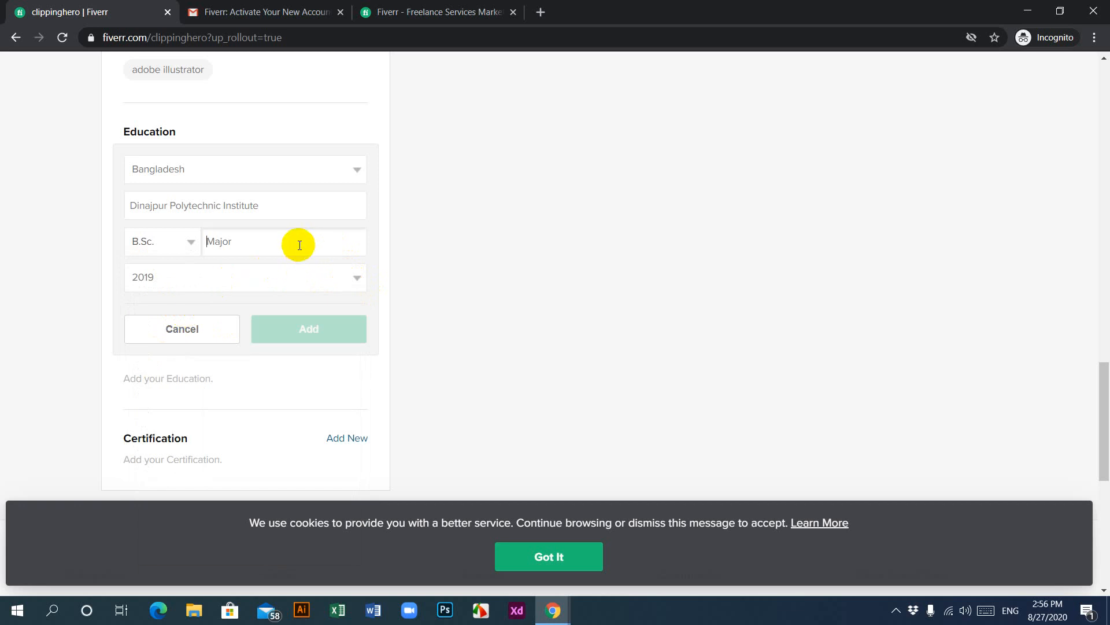
type("Math")
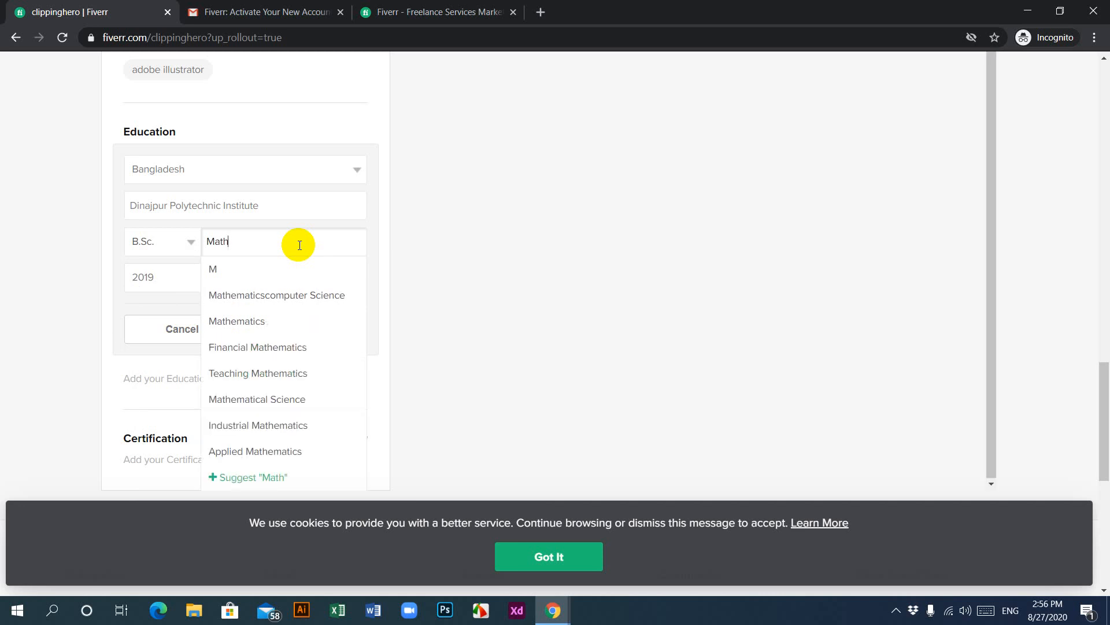
key("BackSpace")
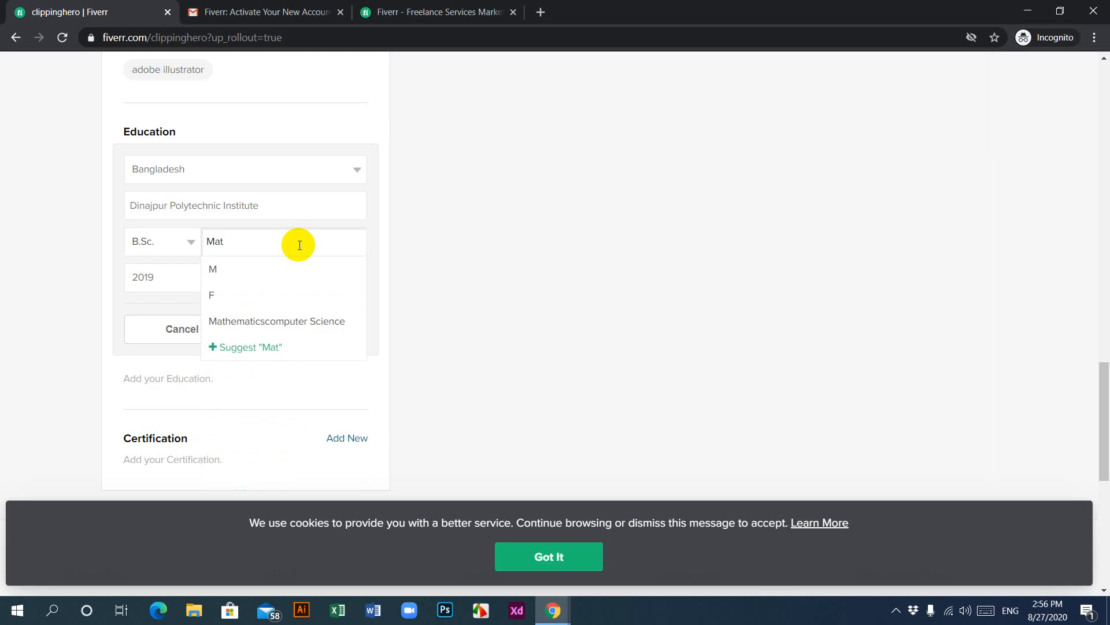
key("BackSpace")
key("BackSpace")
key("BackSpace")
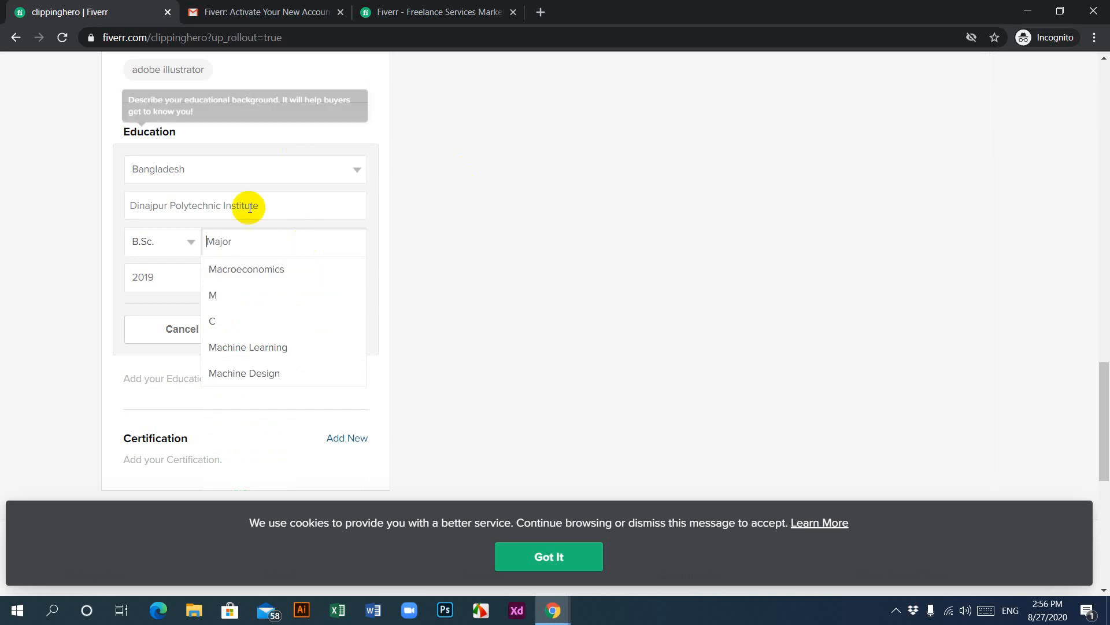
left_click(186, 240)
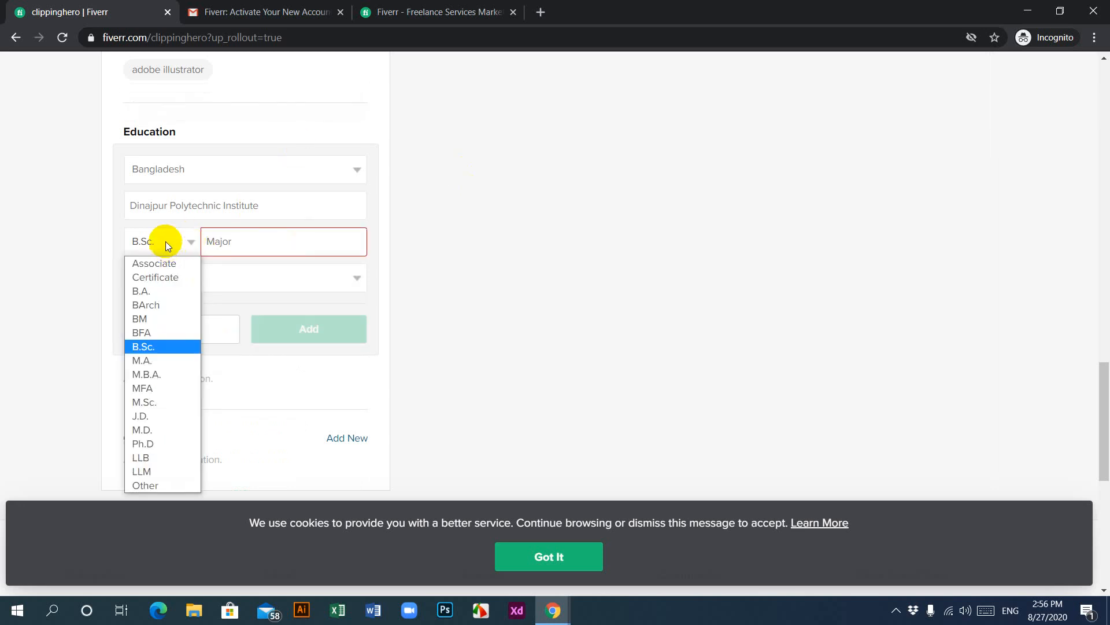
left_click(263, 245)
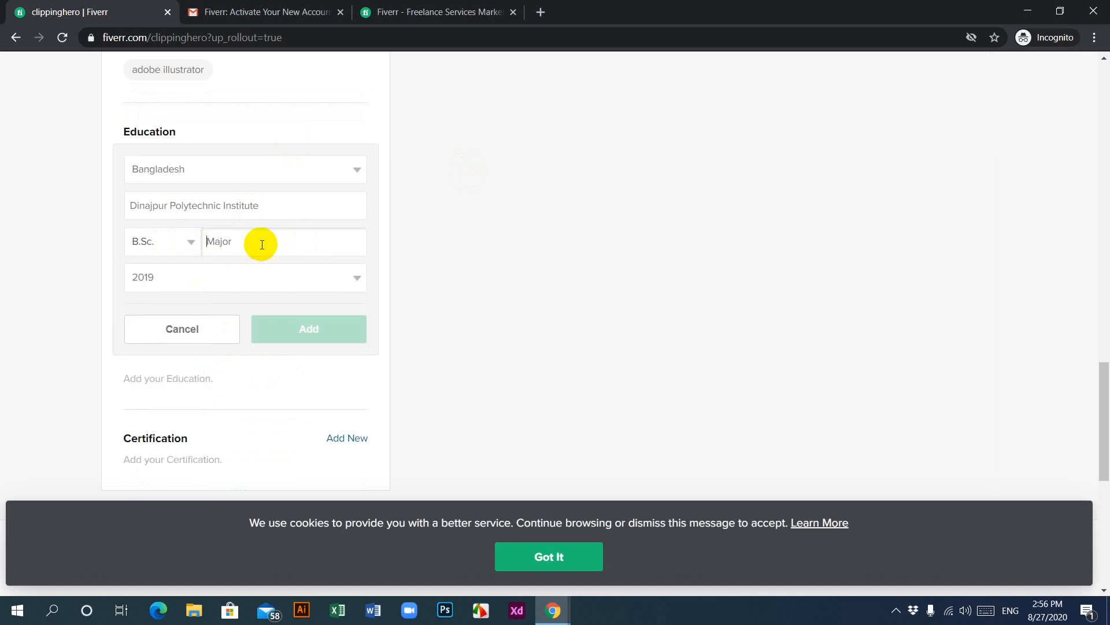
left_click(195, 242)
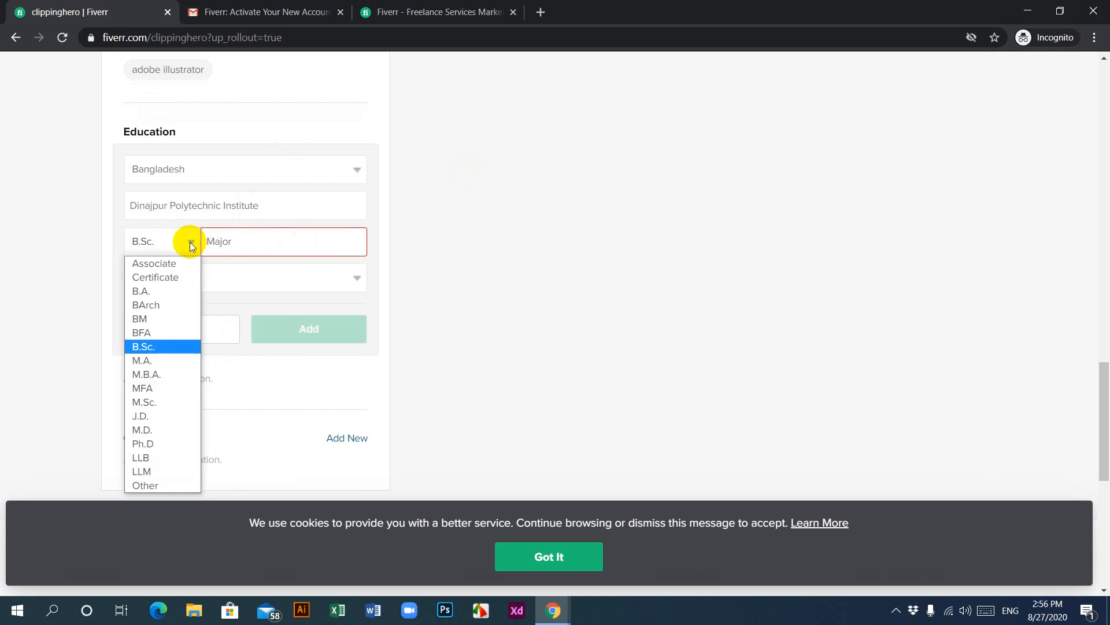
left_click(165, 345)
- Set the major to Diploma In Fine Arts and change the degree type to Other
left_click(263, 244)
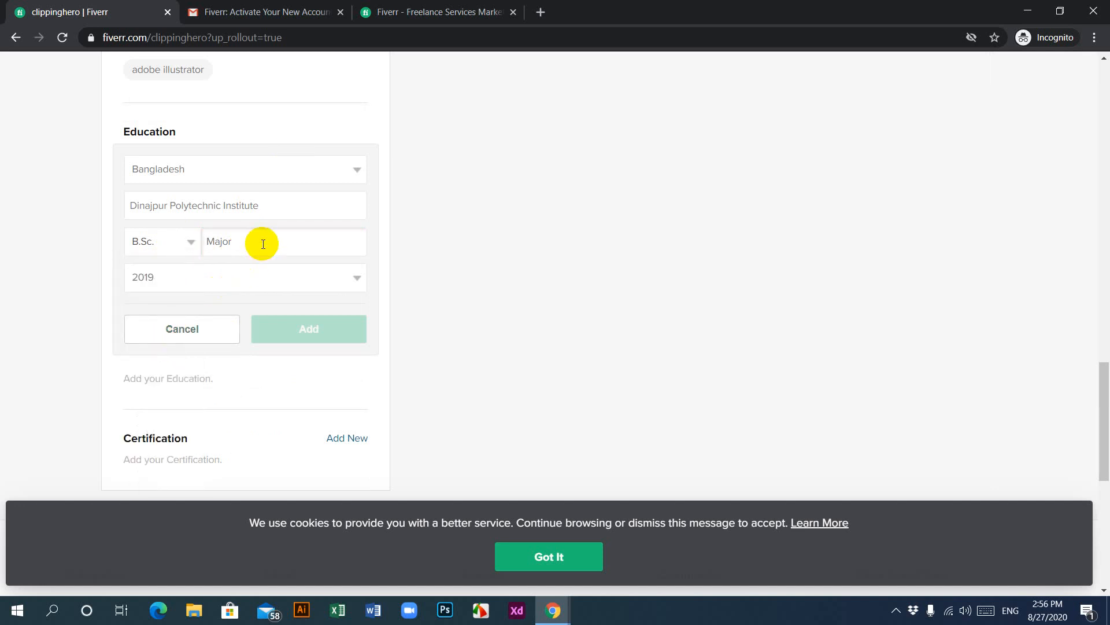
type("Fine")
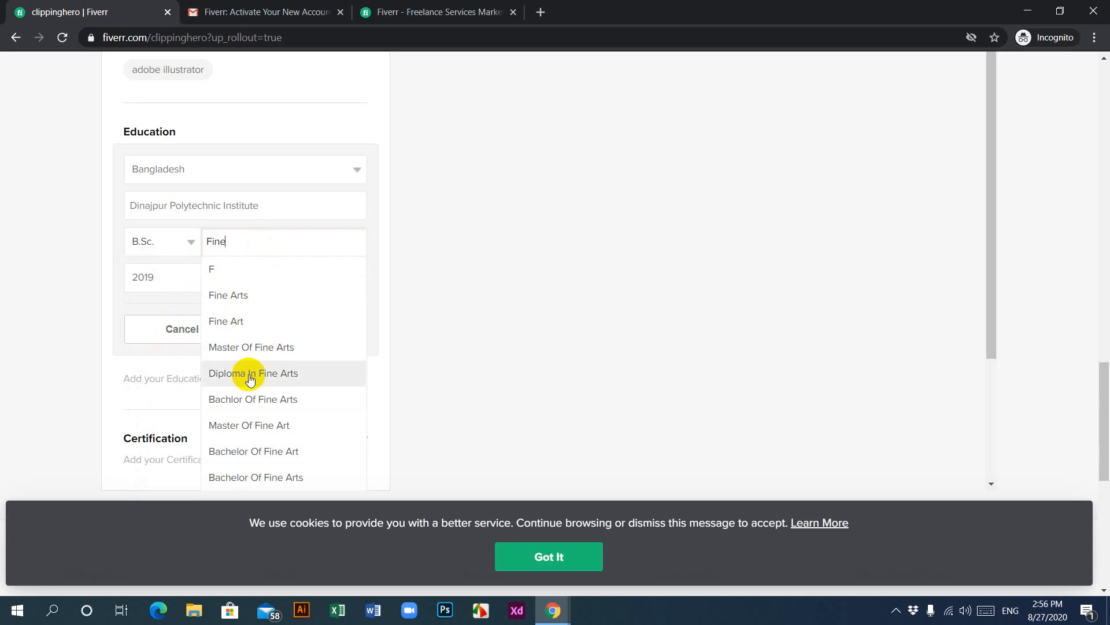
left_click(278, 347)
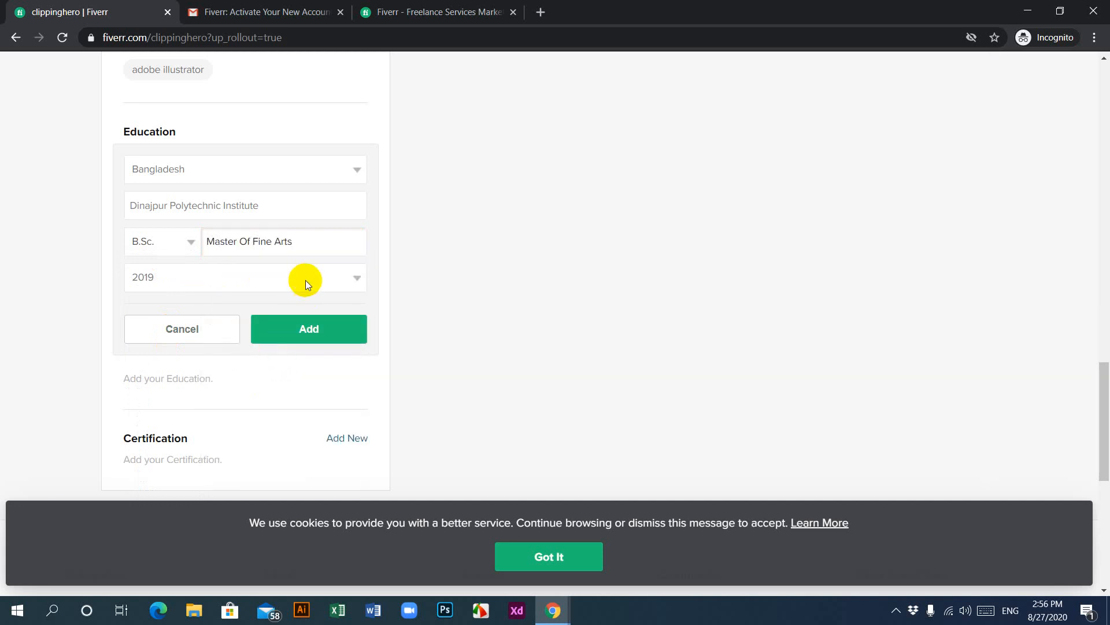
left_click(298, 246)
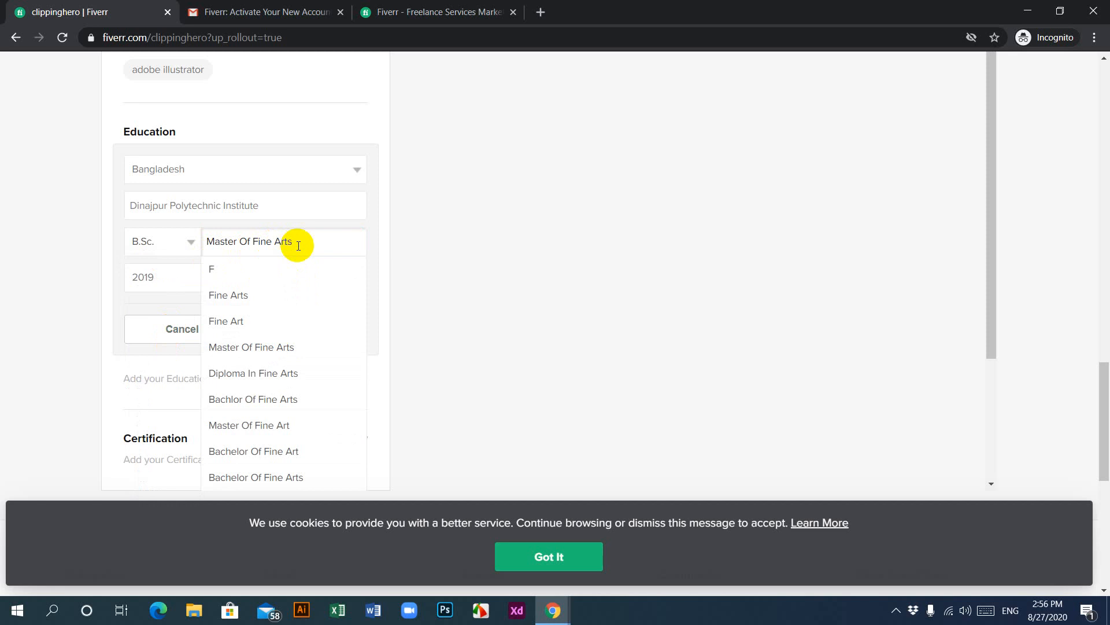
left_click(277, 375)
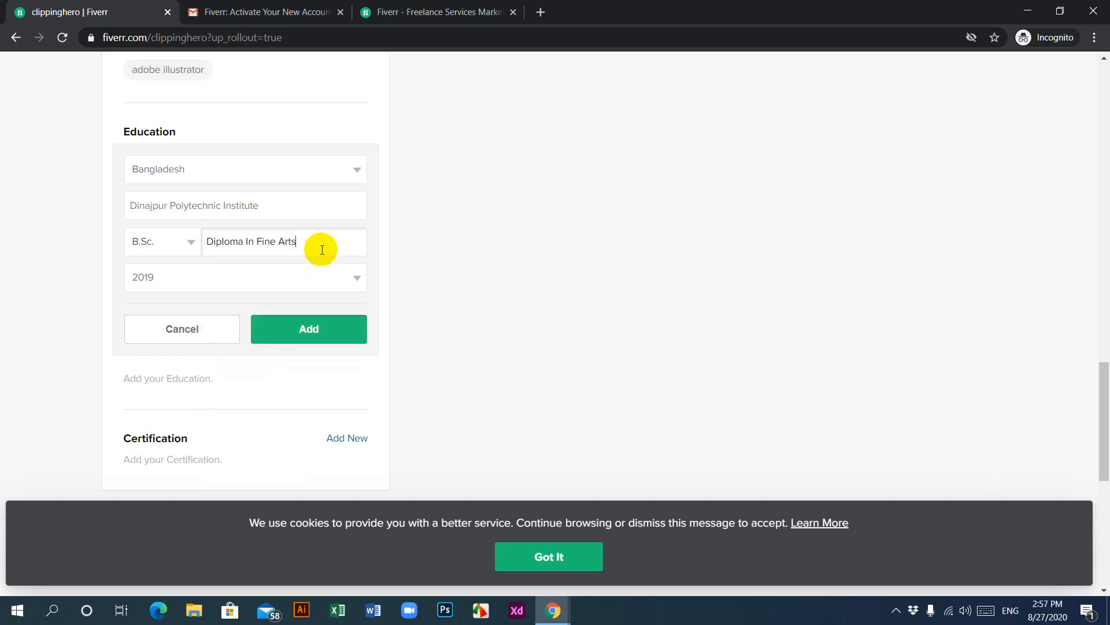
left_click(191, 246)
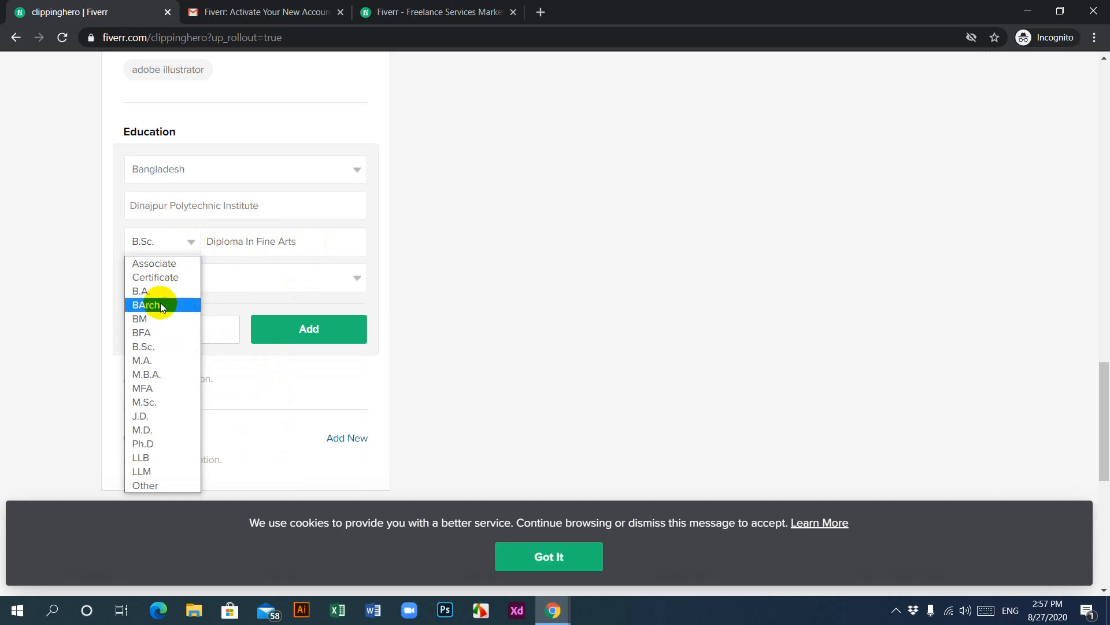
left_click(154, 486)
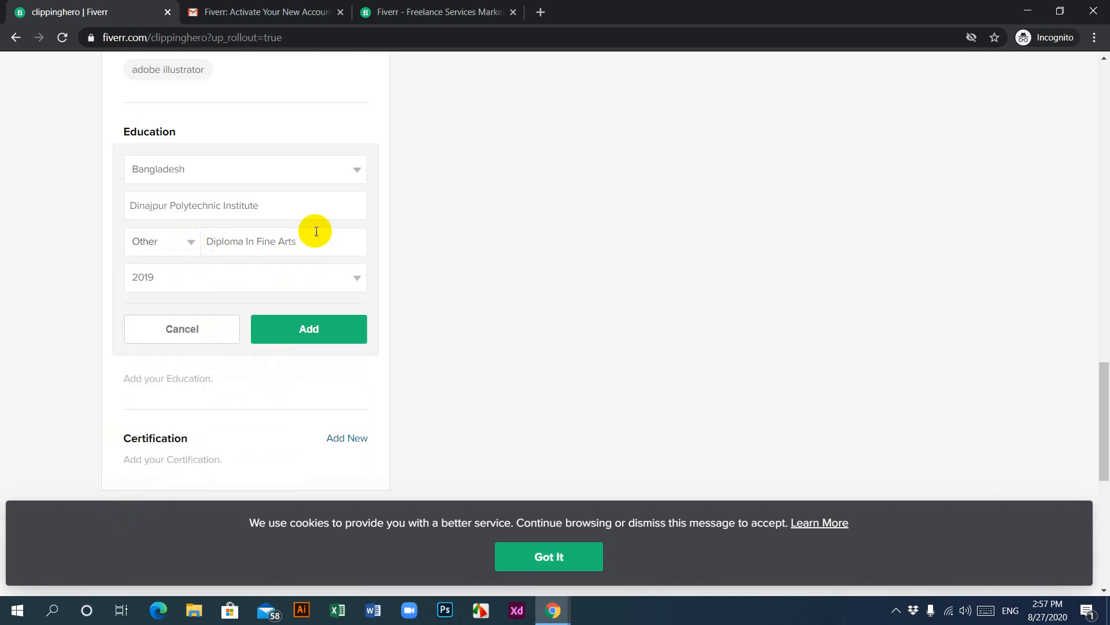
left_click(328, 246)
left_click(541, 282)
- Save the education entry and enter a Graphic Design certificate from Learning And Earning Development Projects
left_click(325, 331)
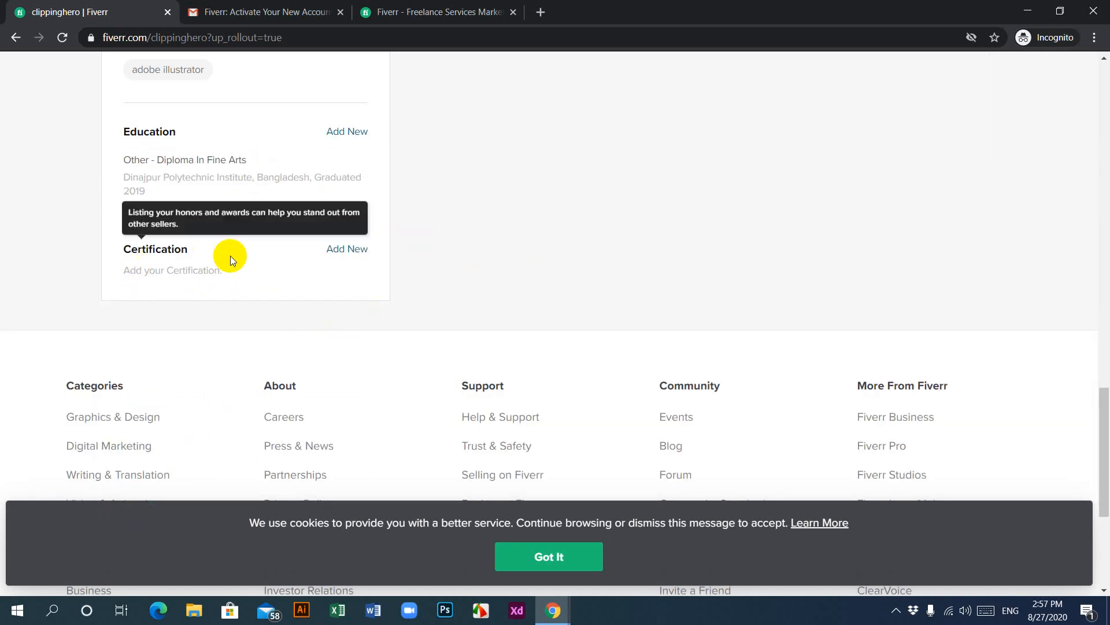
left_click(350, 250)
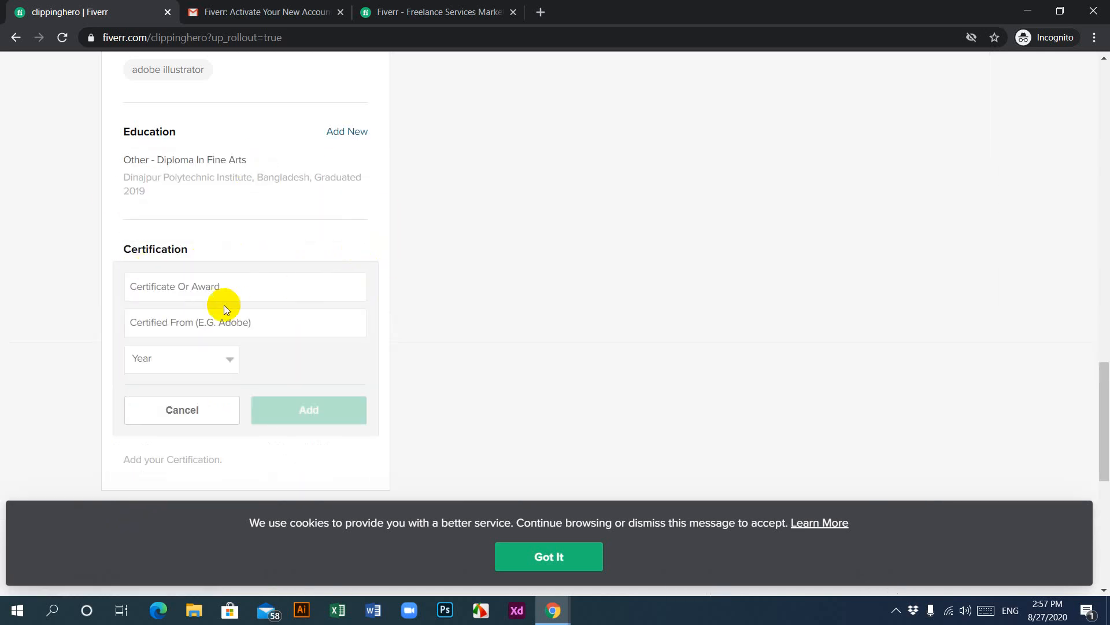
left_click(249, 288)
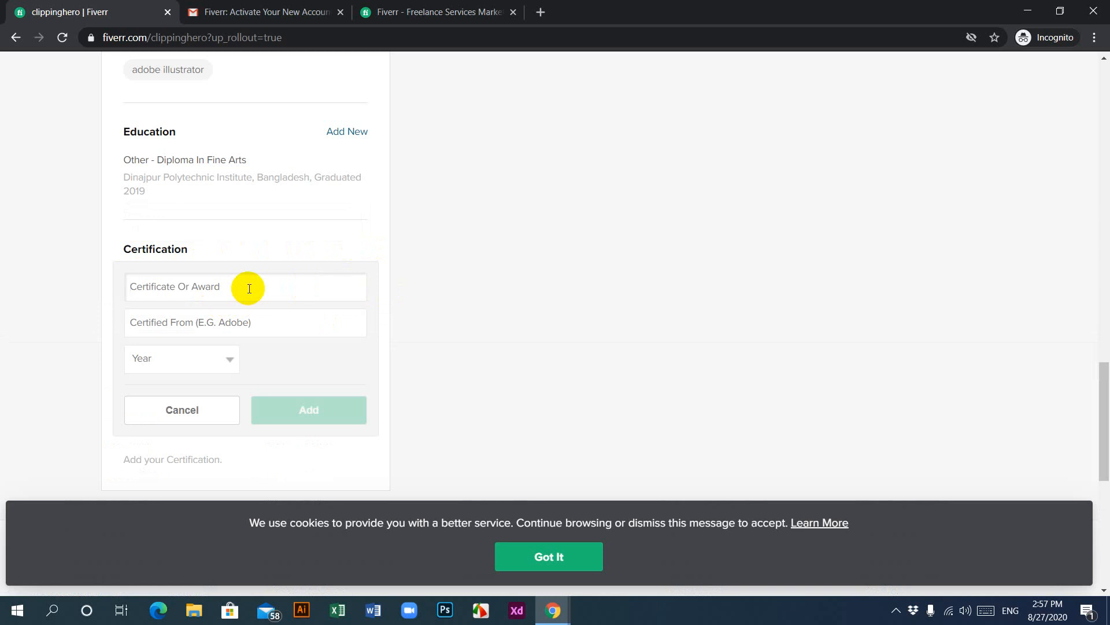
type("Gfra")
type("raaphic ")
type("Design")
left_click(250, 322)
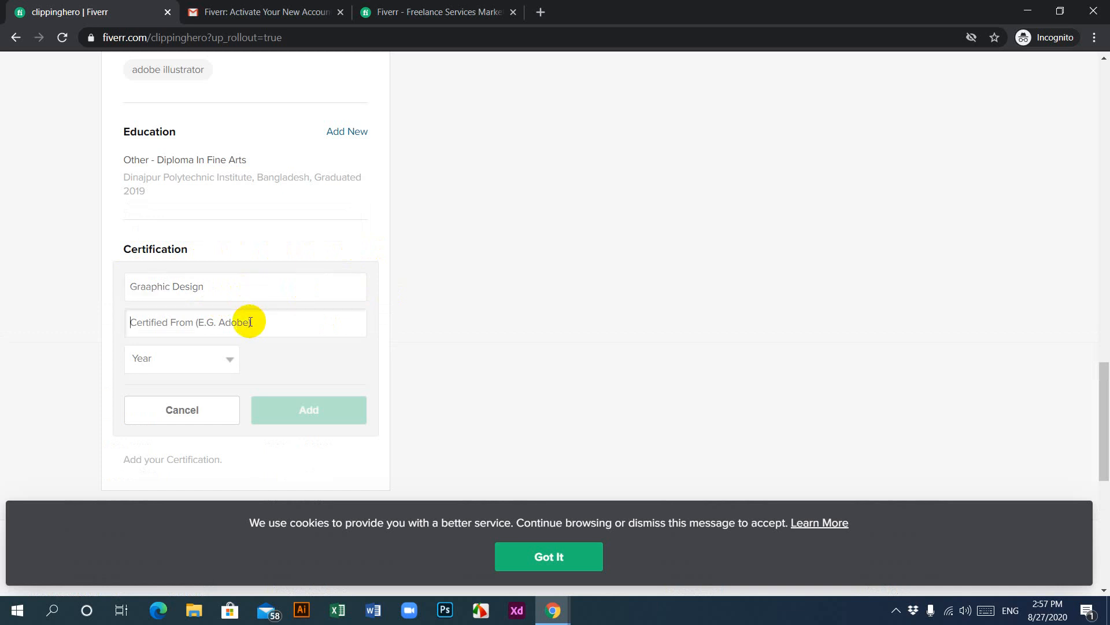
type("Learning And Earning")
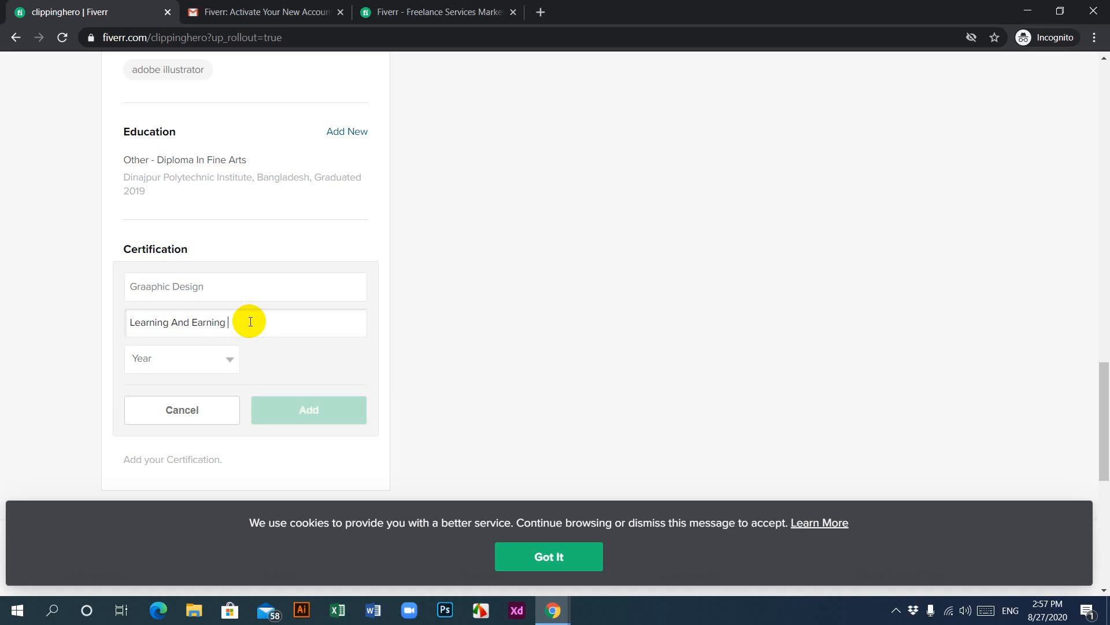
type(" D")
key("BackSpace")
type("pment Projects")
- Fix the certificate name's typo, choose 2020 as the year, and add the certification
left_click(146, 287)
key("BackSpace")
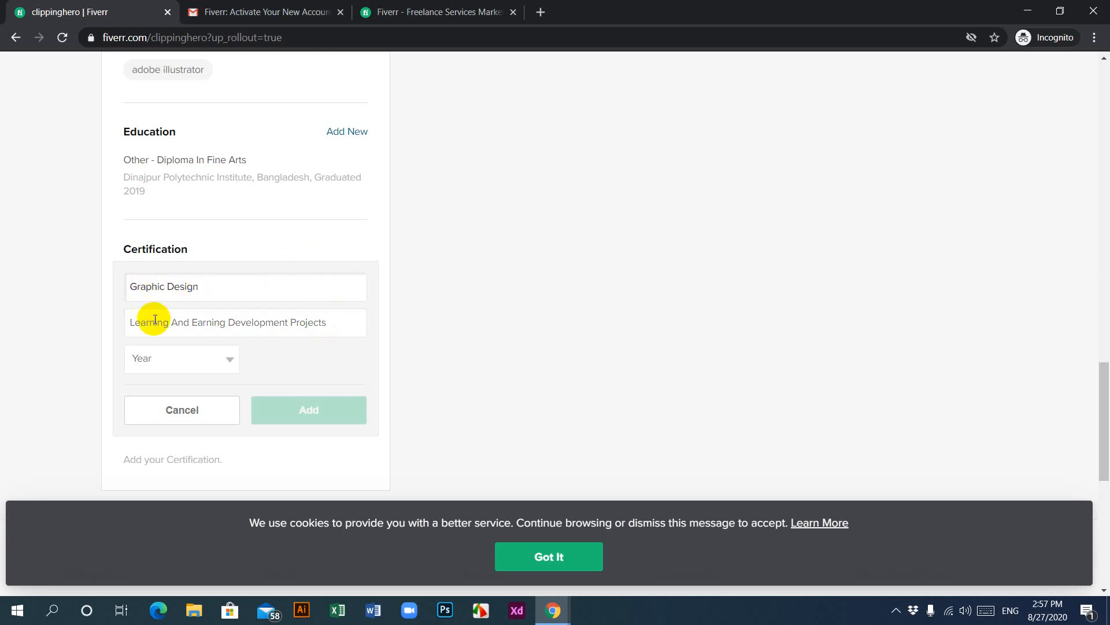
left_click(167, 289)
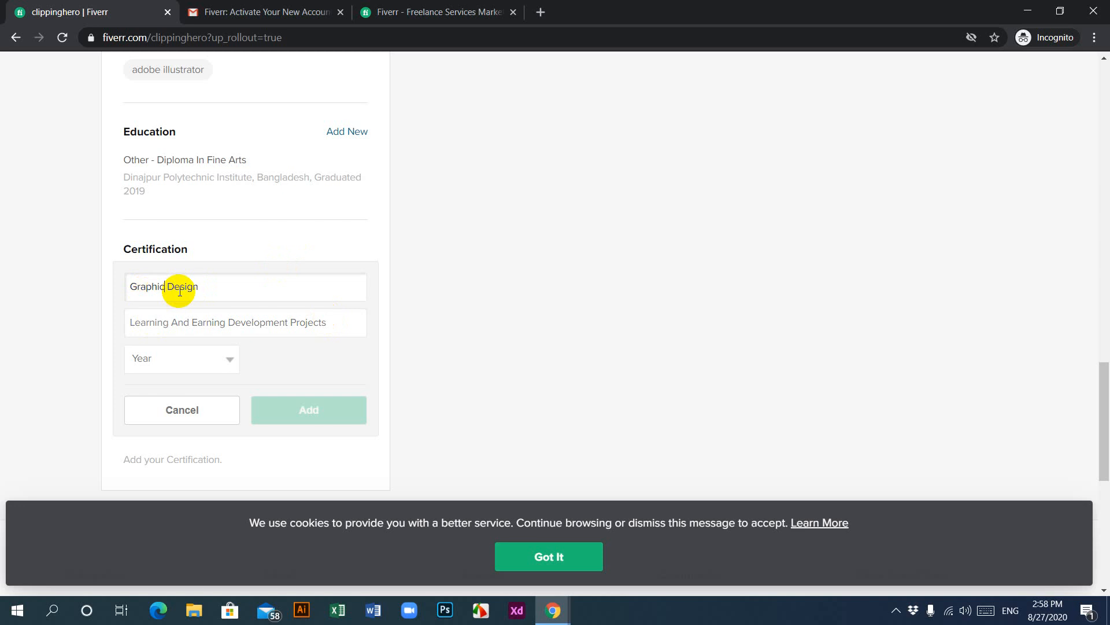
left_click(207, 288)
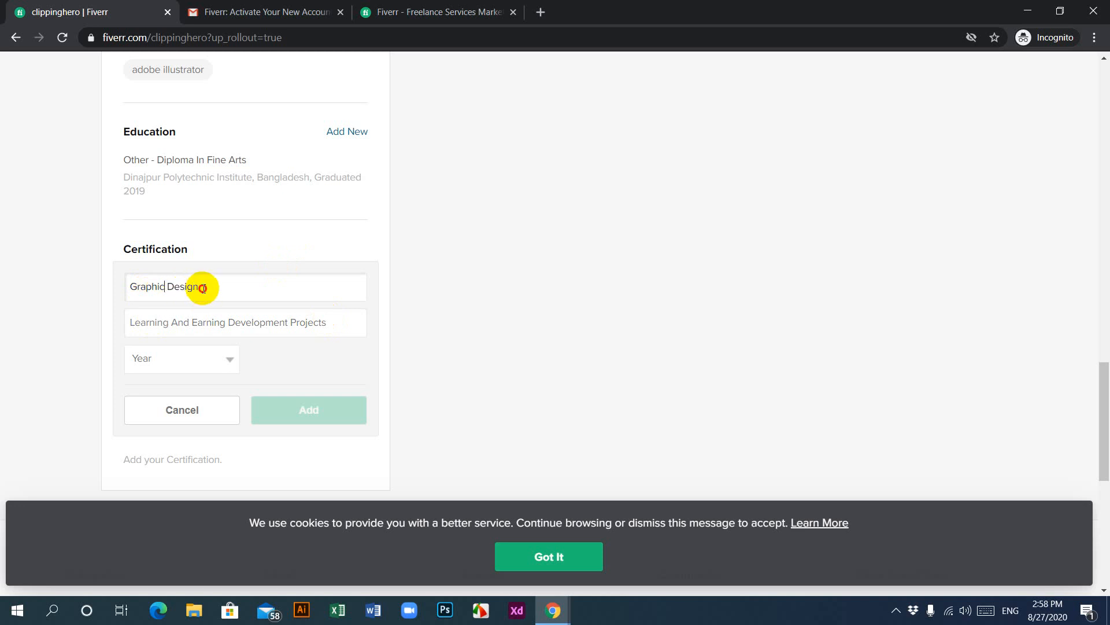
left_click(340, 321)
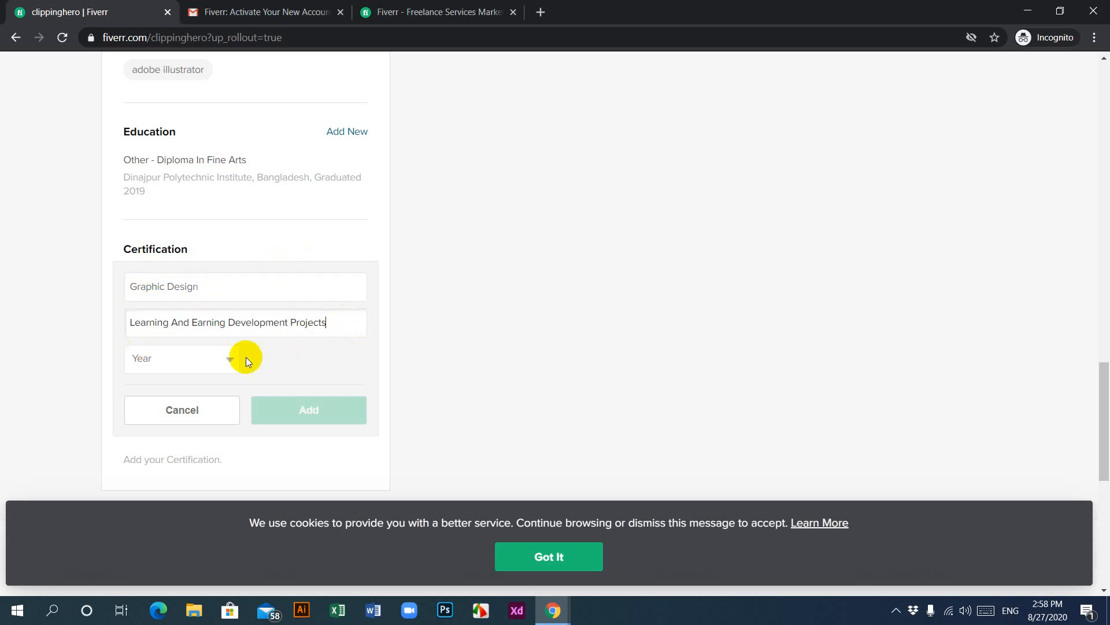
left_click(233, 358)
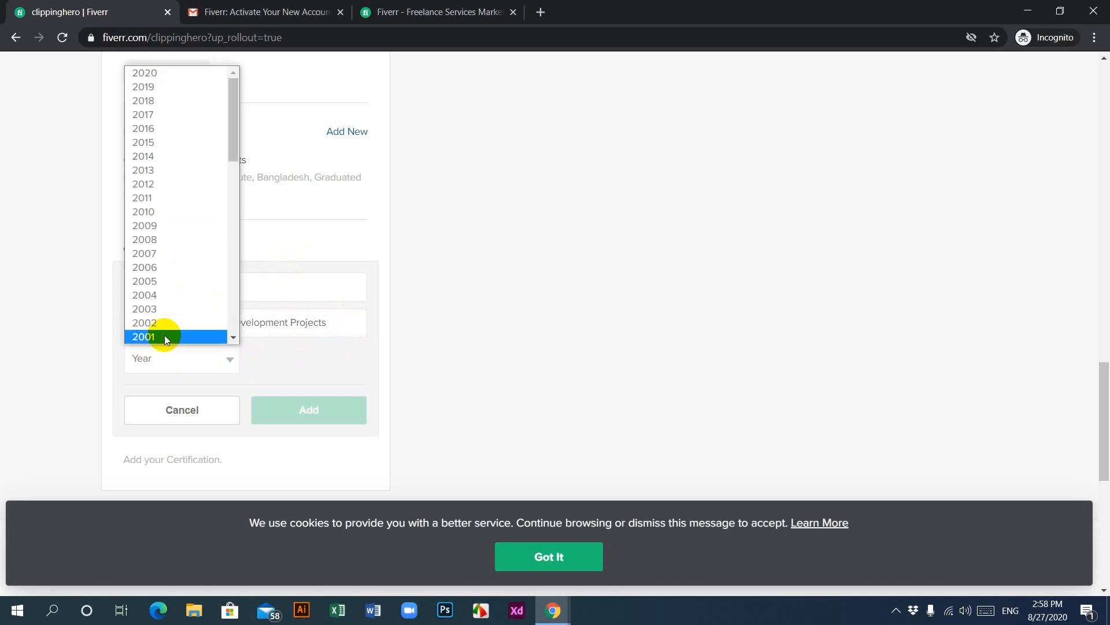
left_click(197, 74)
left_click(274, 408)
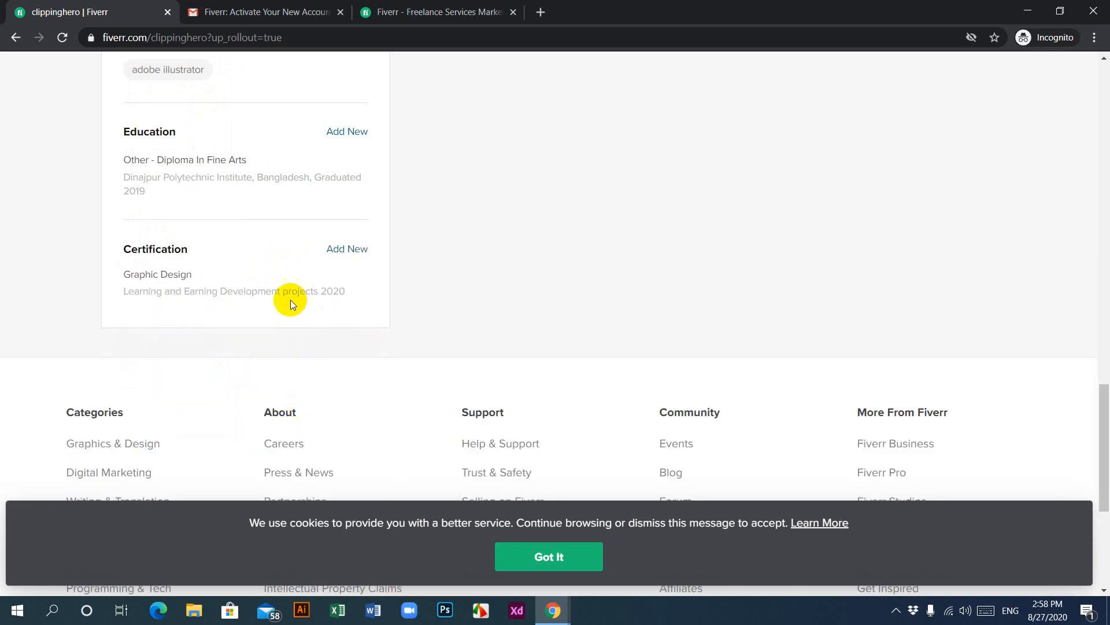
- Scroll the profile page and choose Create a New Gig
scroll(373, 276, "up", 18)
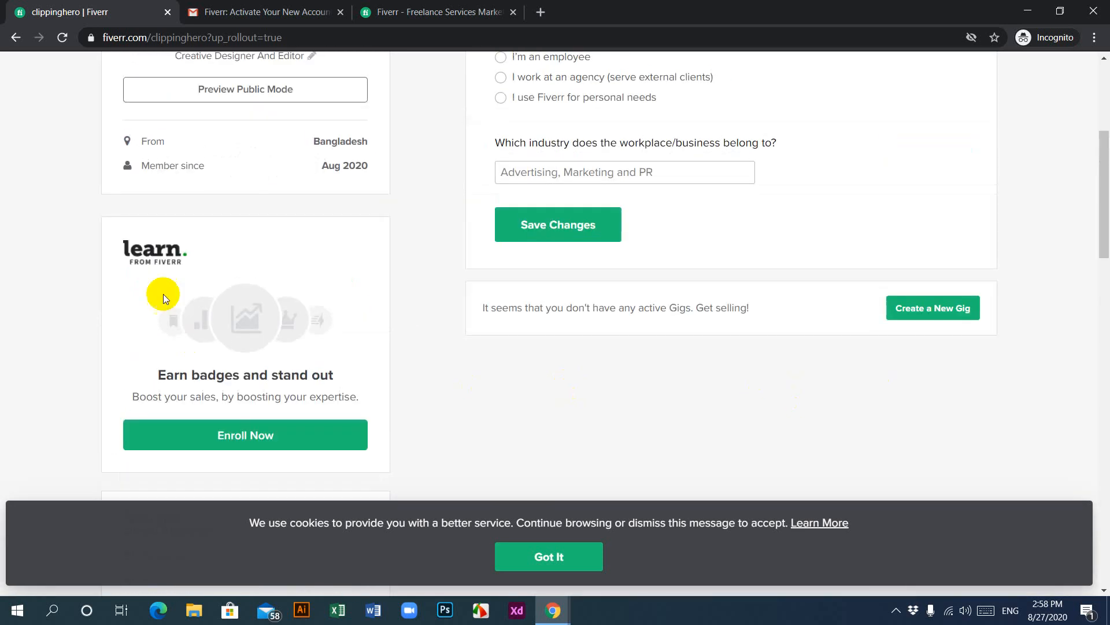
scroll(263, 324, "up", 4)
scroll(615, 459, "down", 5)
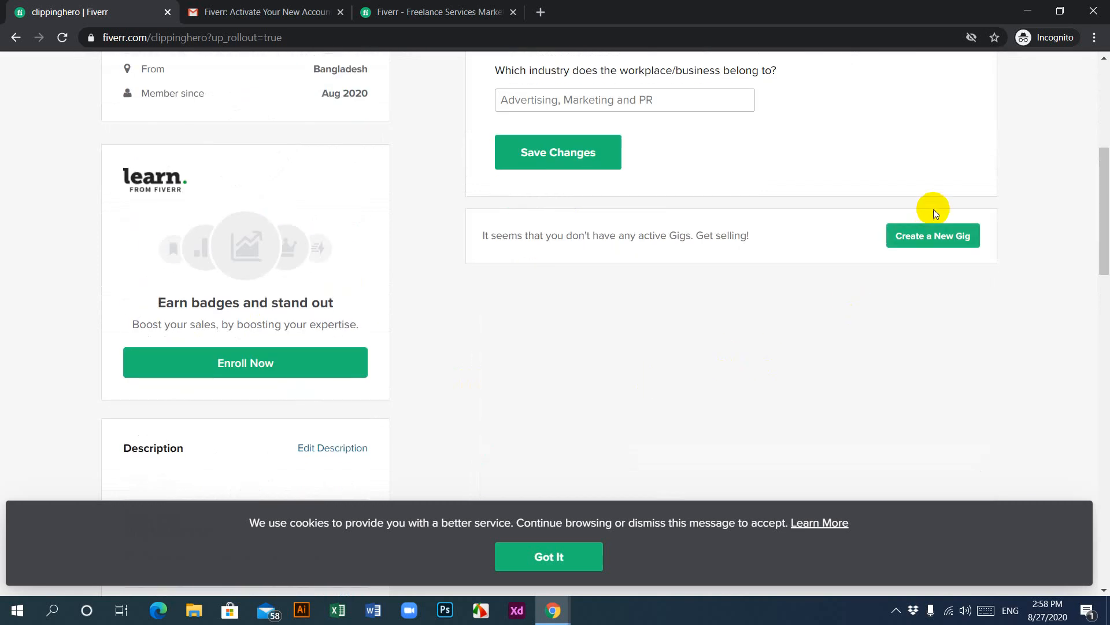
scroll(439, 351, "down", 11)
scroll(343, 351, "up", 6)
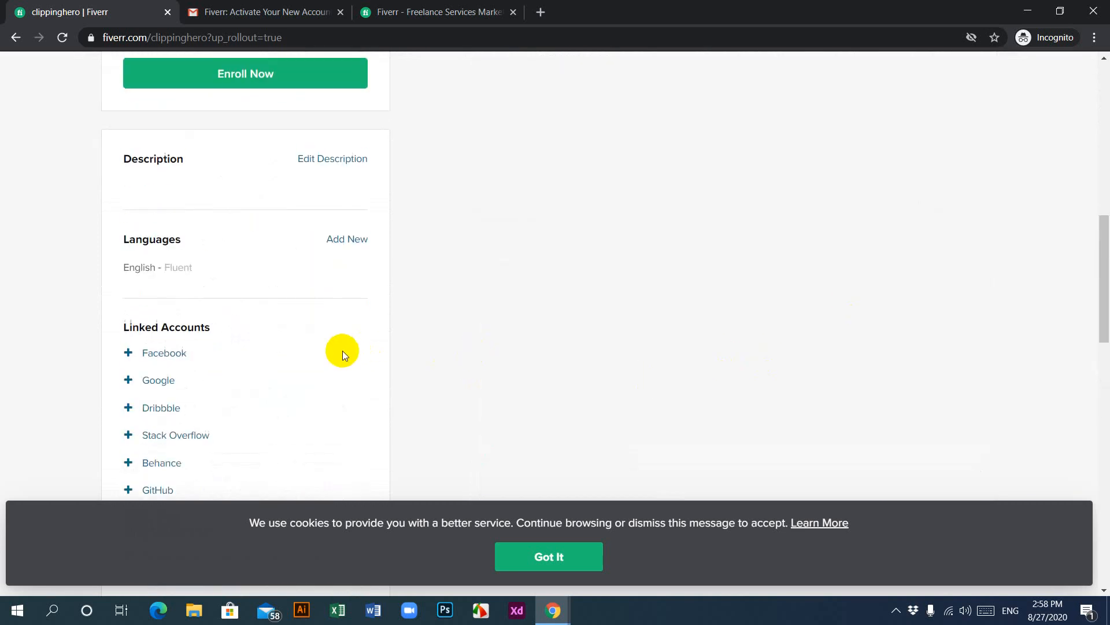
scroll(342, 350, "up", 8)
scroll(903, 445, "down", 1)
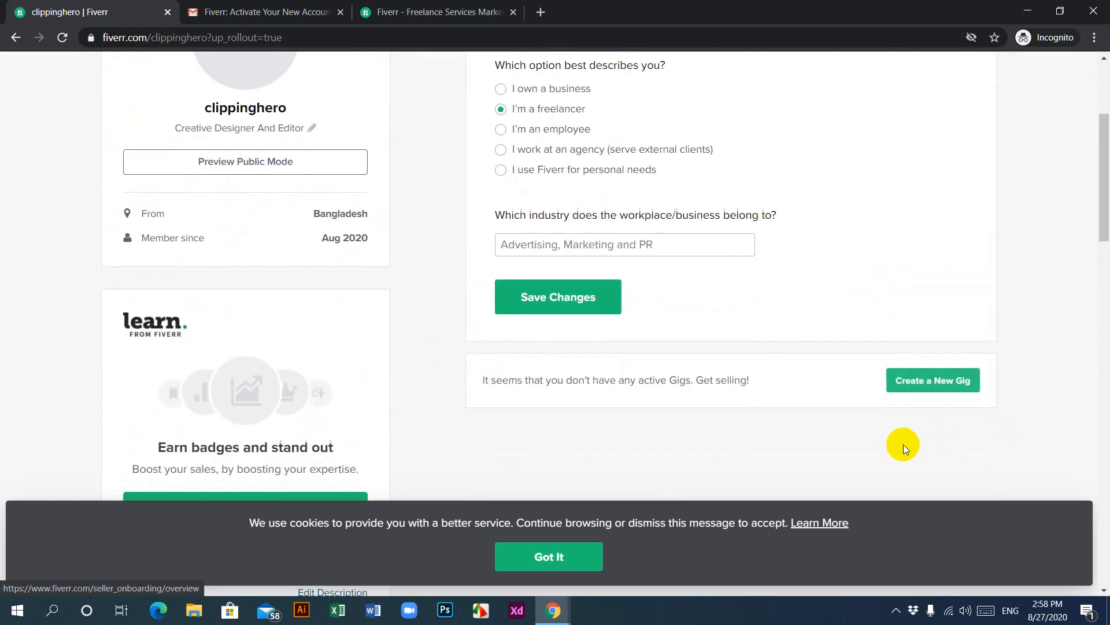
left_click(931, 386)
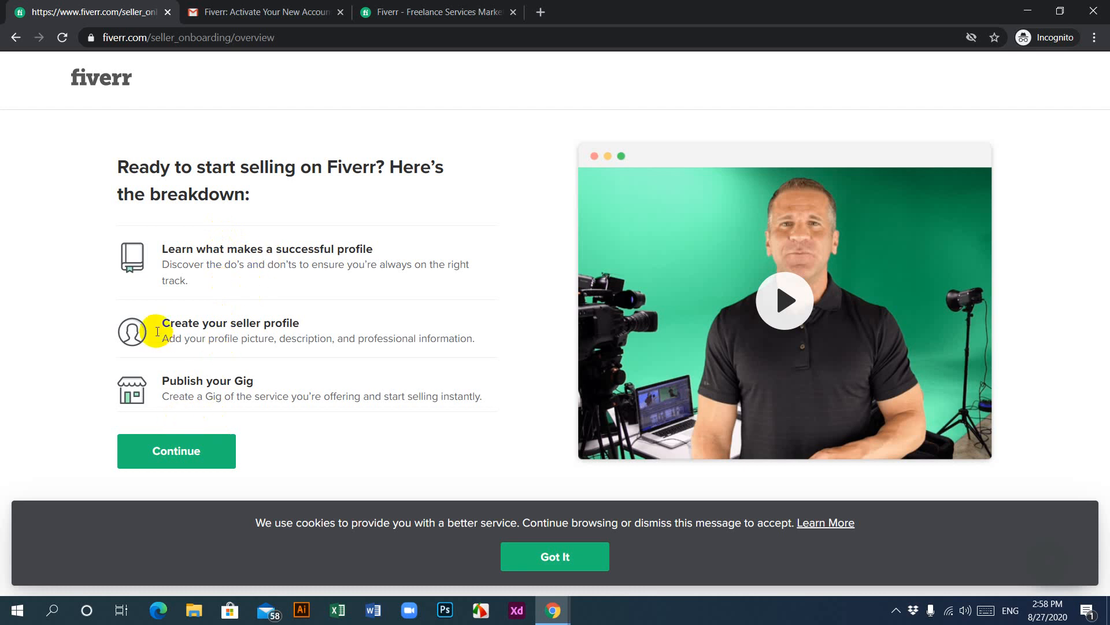
- Continue past the overview, profile tips and things-to-avoid pages to the Personal Info form
left_click(173, 455)
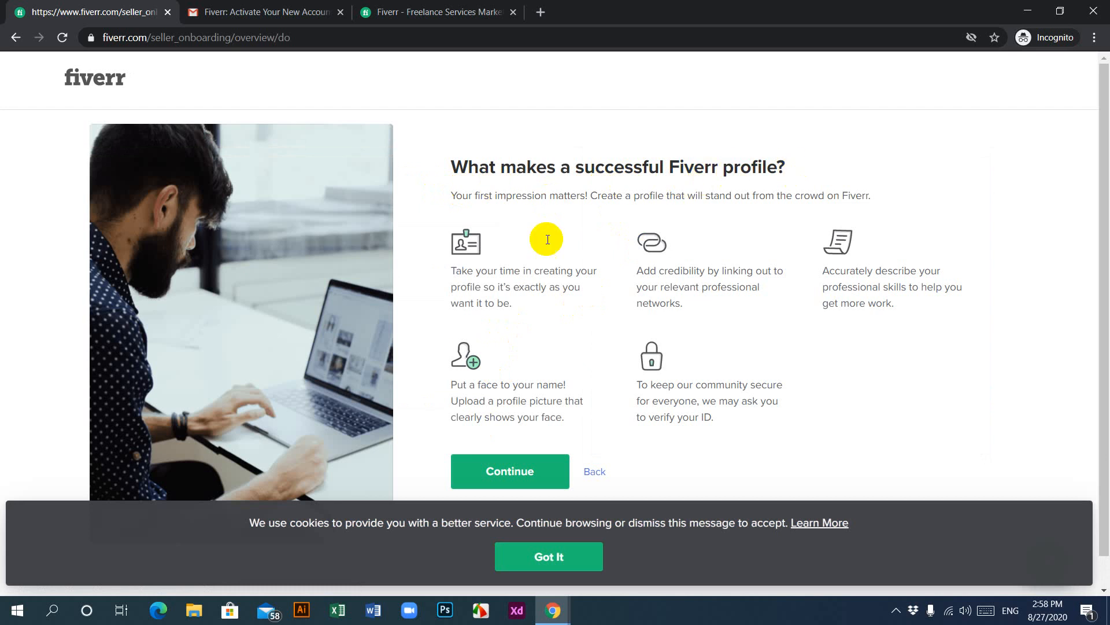
left_click(466, 280)
left_click_drag(466, 279, 484, 302)
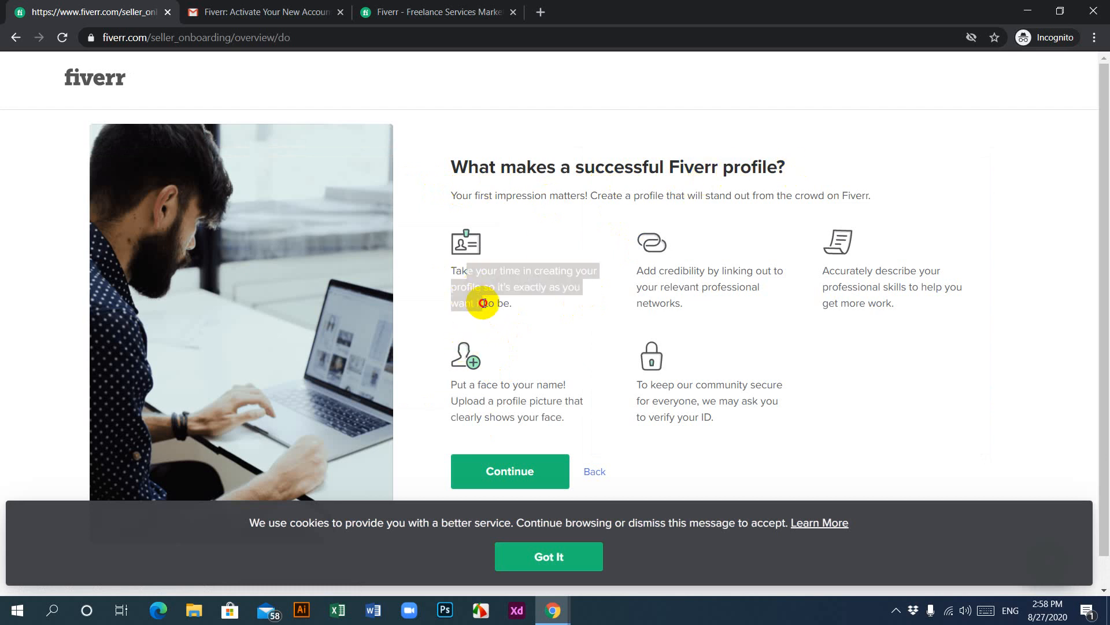
left_click(544, 304)
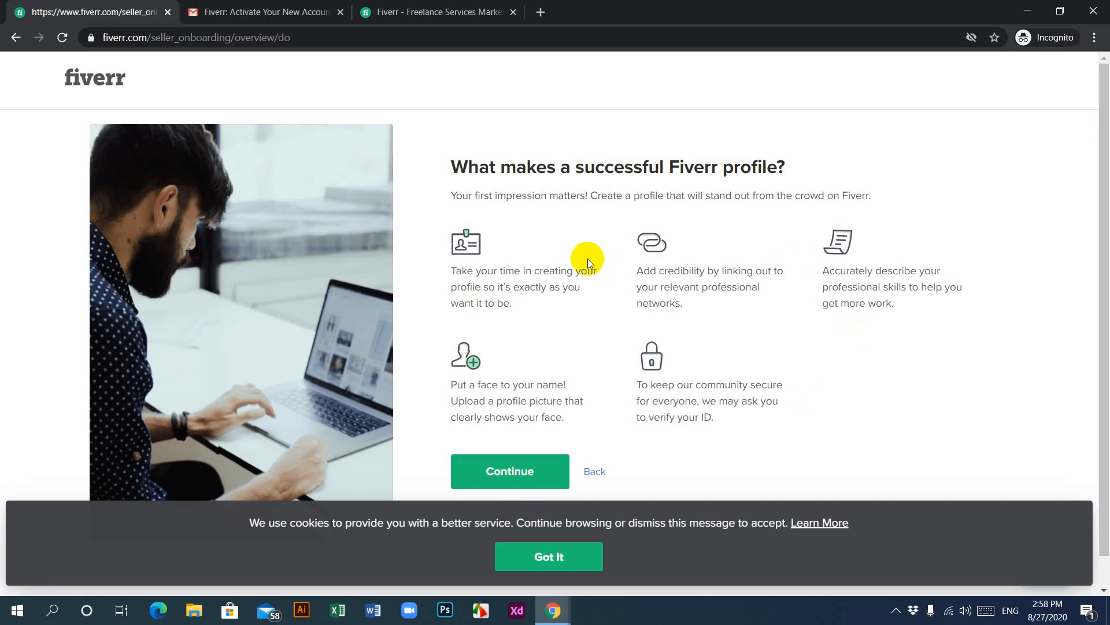
left_click_drag(575, 168, 785, 168)
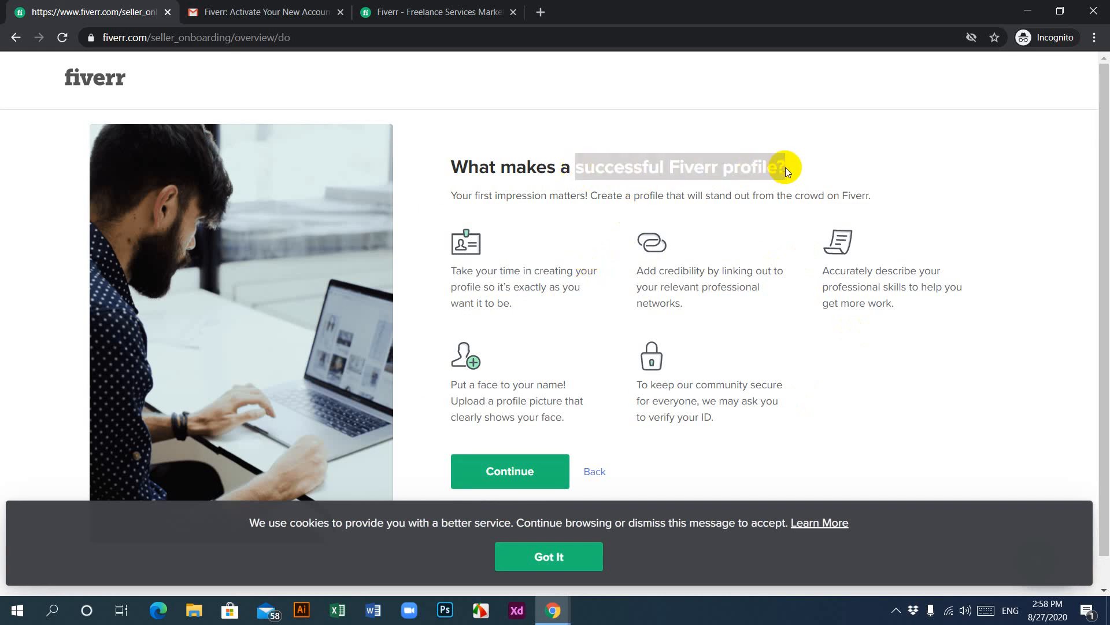
left_click(516, 473)
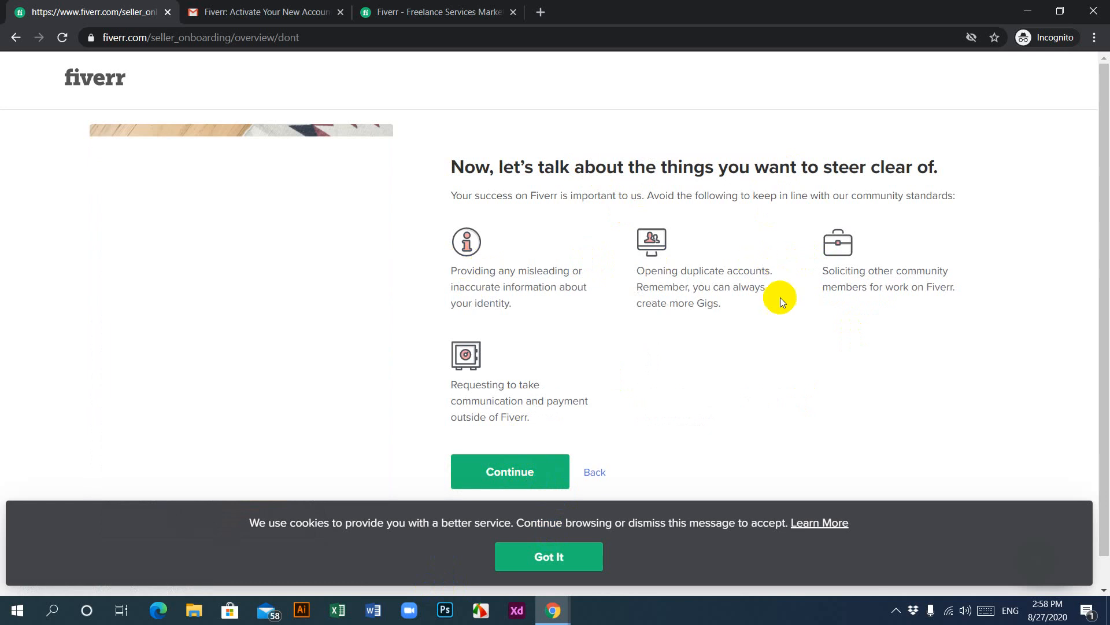
left_click(499, 478)
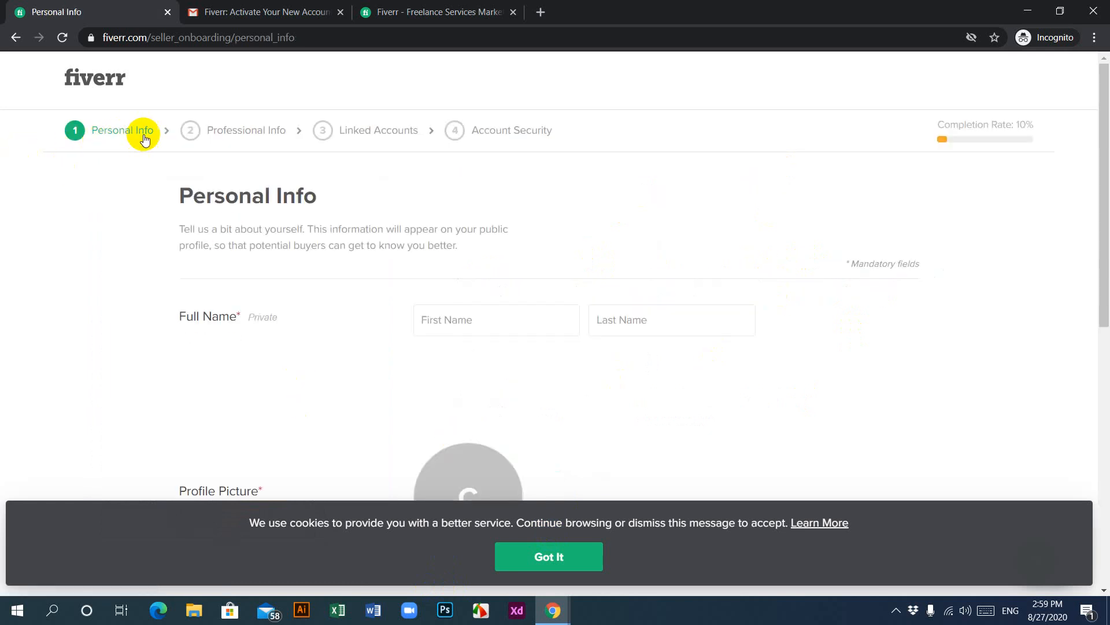
- Scroll the Personal Info page down to the Full Name and Profile Picture fields
scroll(480, 349, "down", 2)
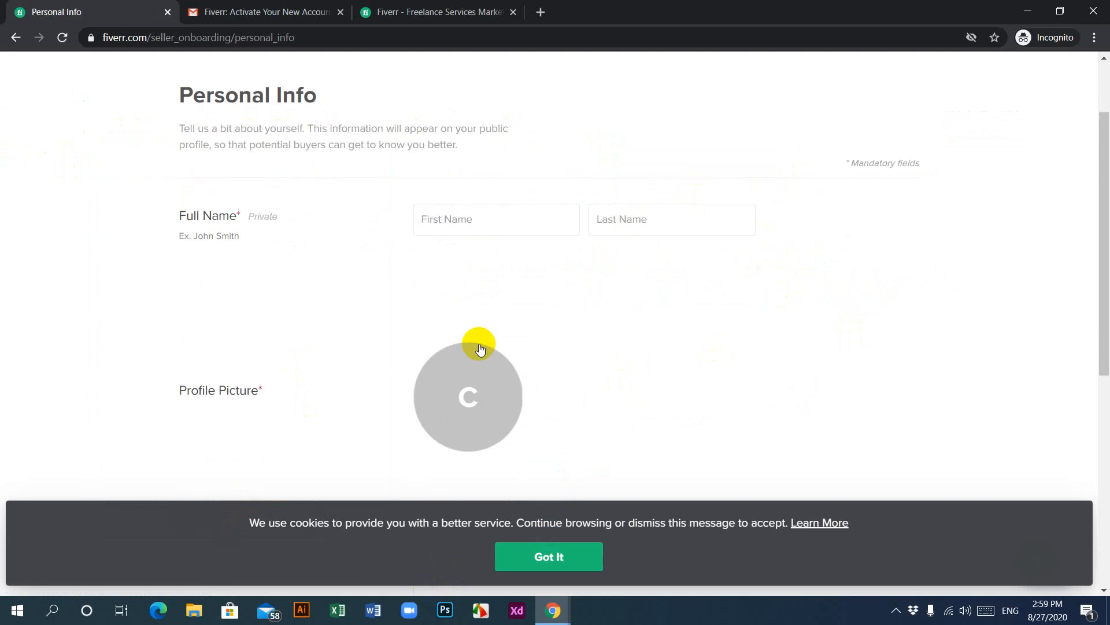
scroll(480, 349, "down", 1)
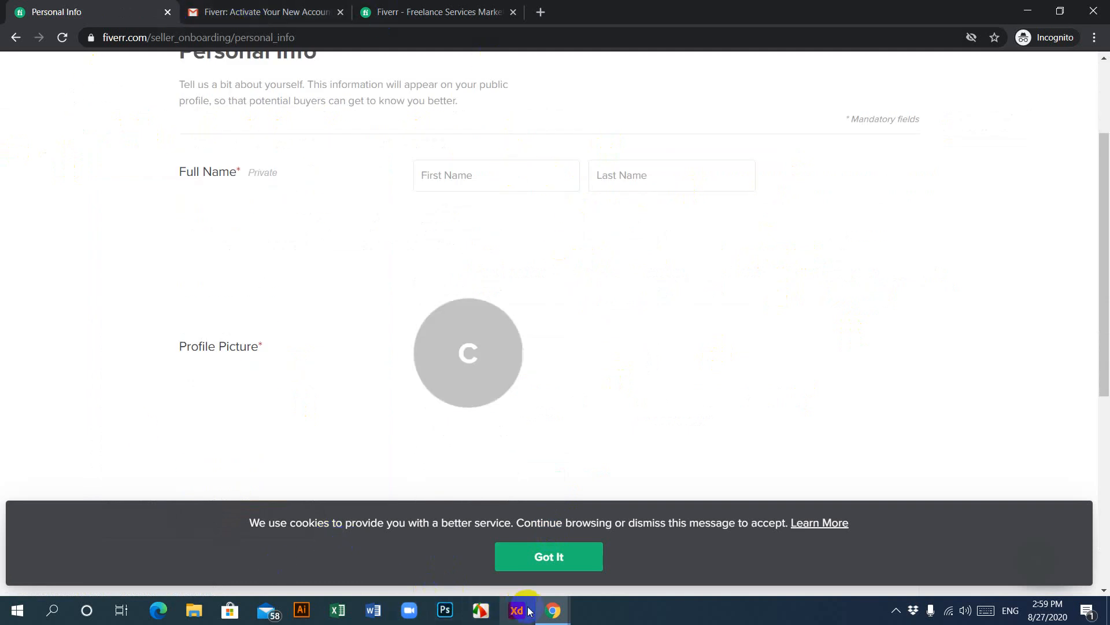
- Copy the attendee's full name from the Google Meet chat, then go back to the Fiverr form
mouse_move(552, 610)
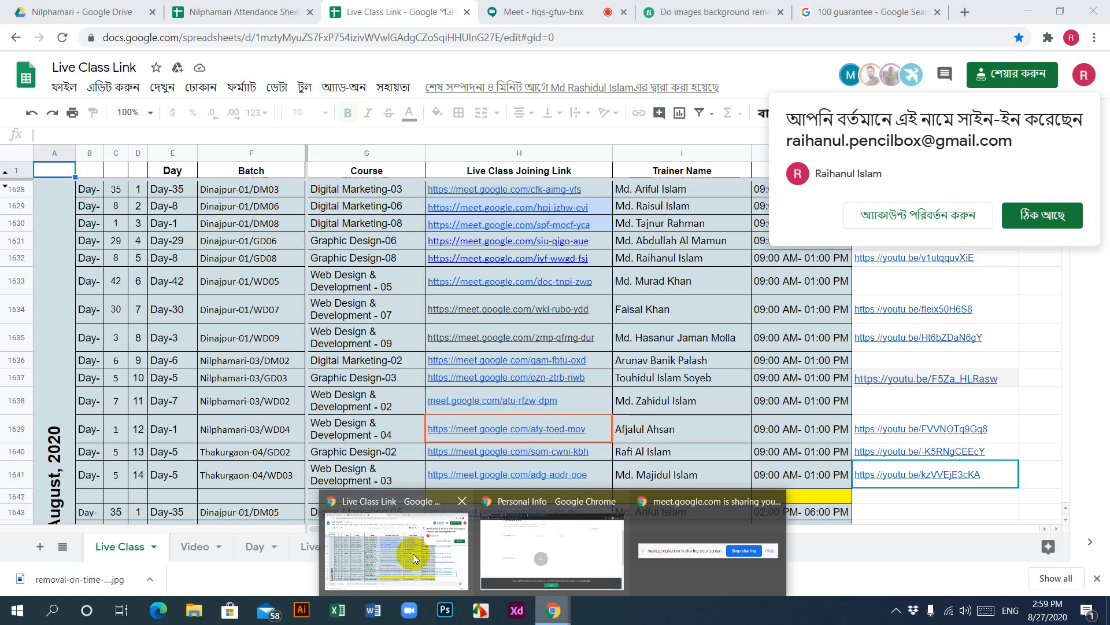
left_click(413, 554)
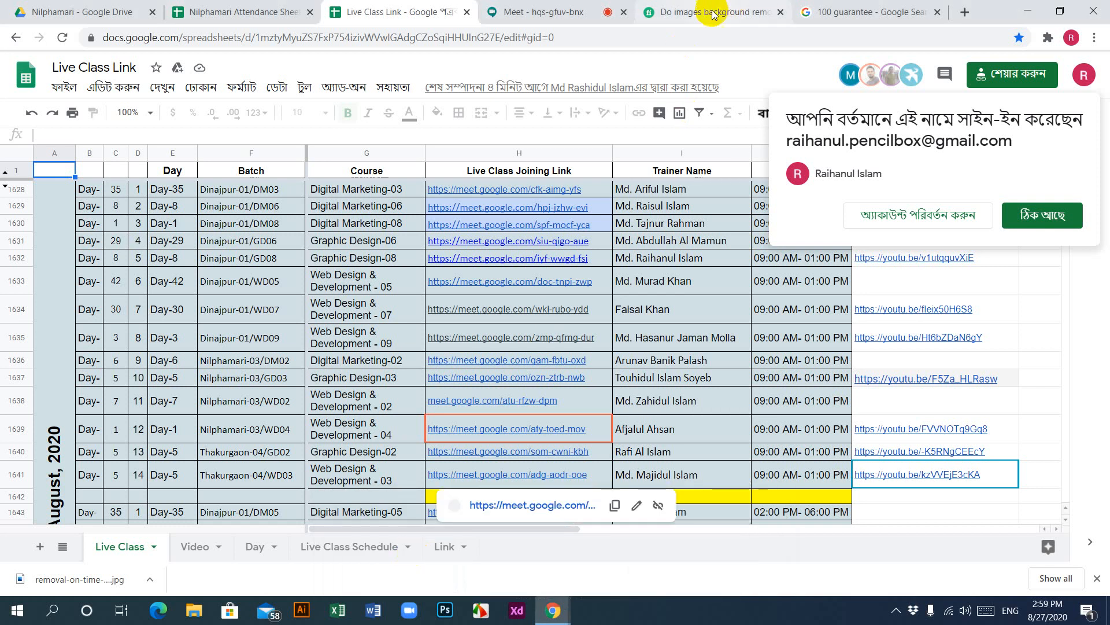
left_click(566, 15)
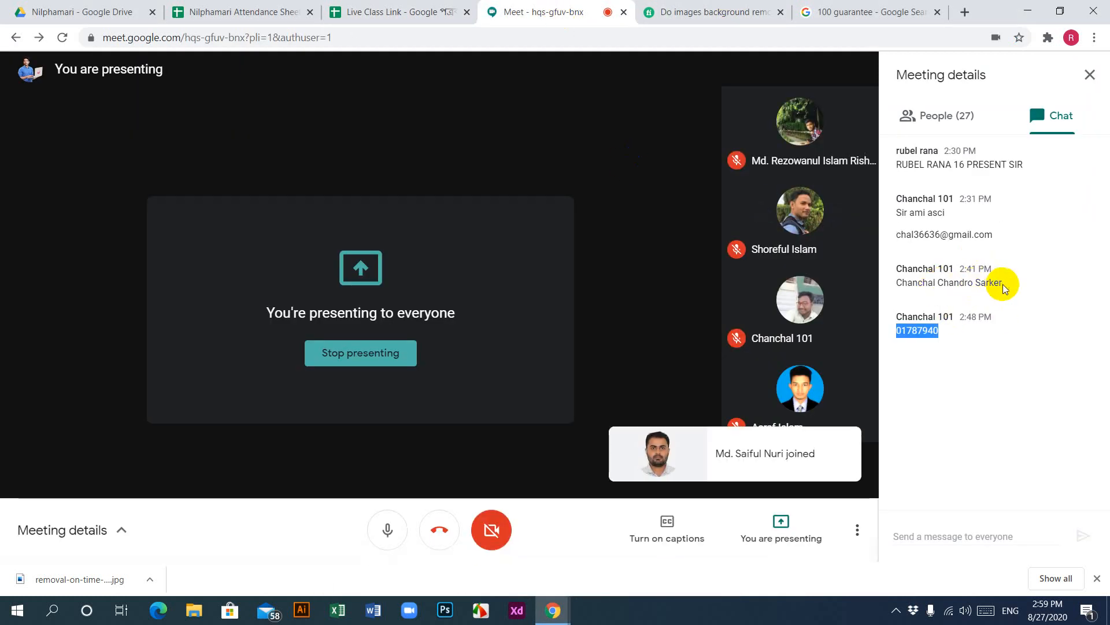
left_click_drag(1003, 284, 898, 285)
key("ctrl+c")
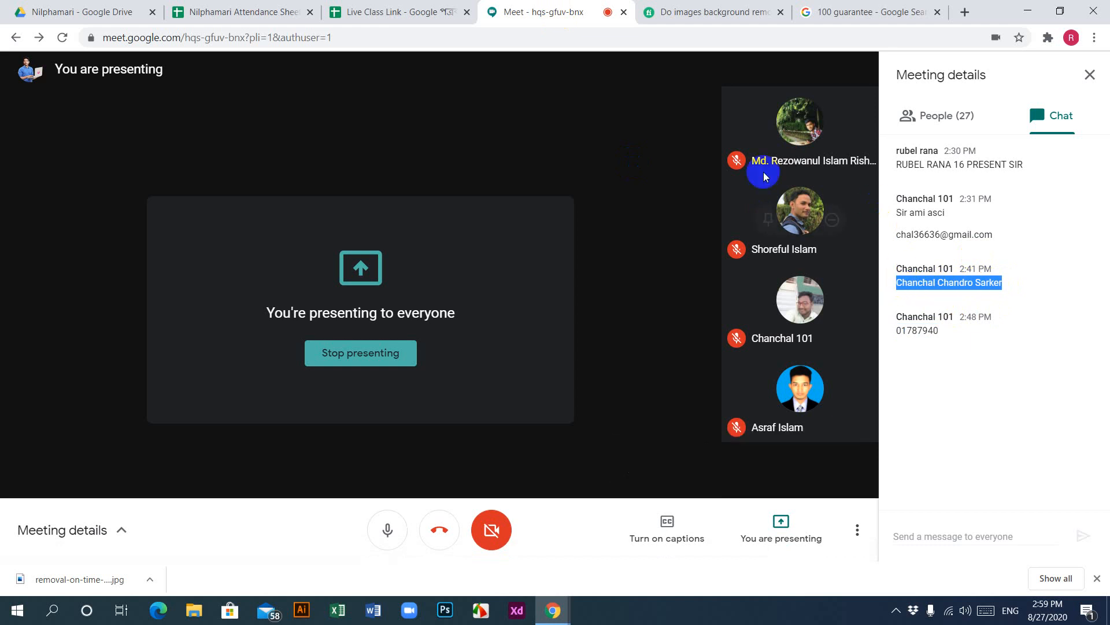
mouse_move(555, 614)
left_click(559, 578)
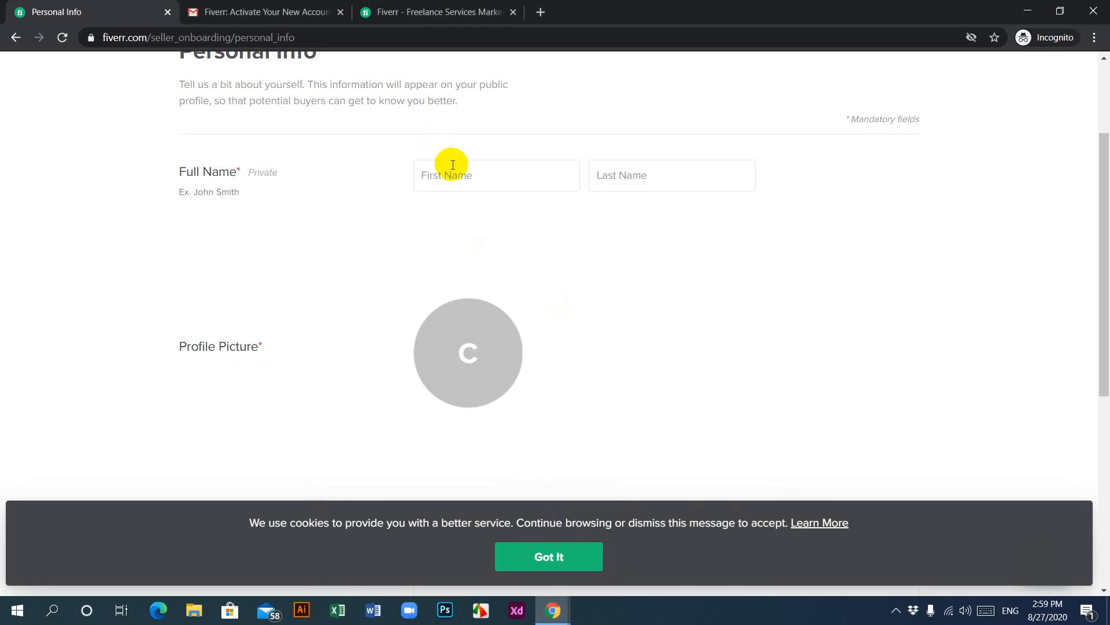
- Paste the full name into First Name and move the surname into Last Name
left_click(453, 176)
key("ctrl+v")
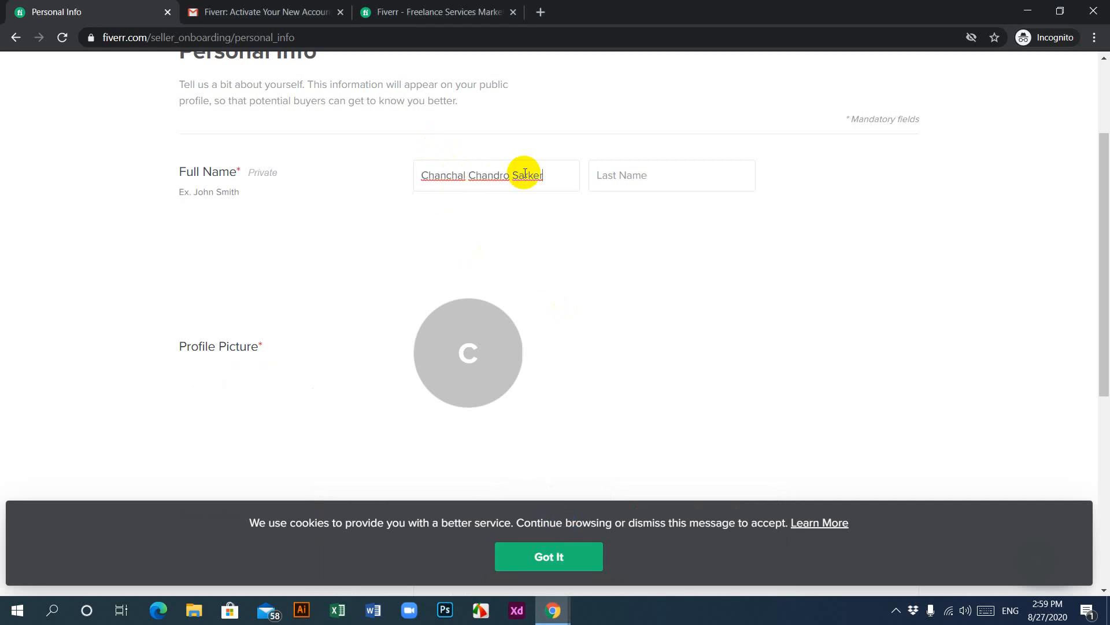
left_click_drag(542, 174, 513, 175)
key("ctrl+c")
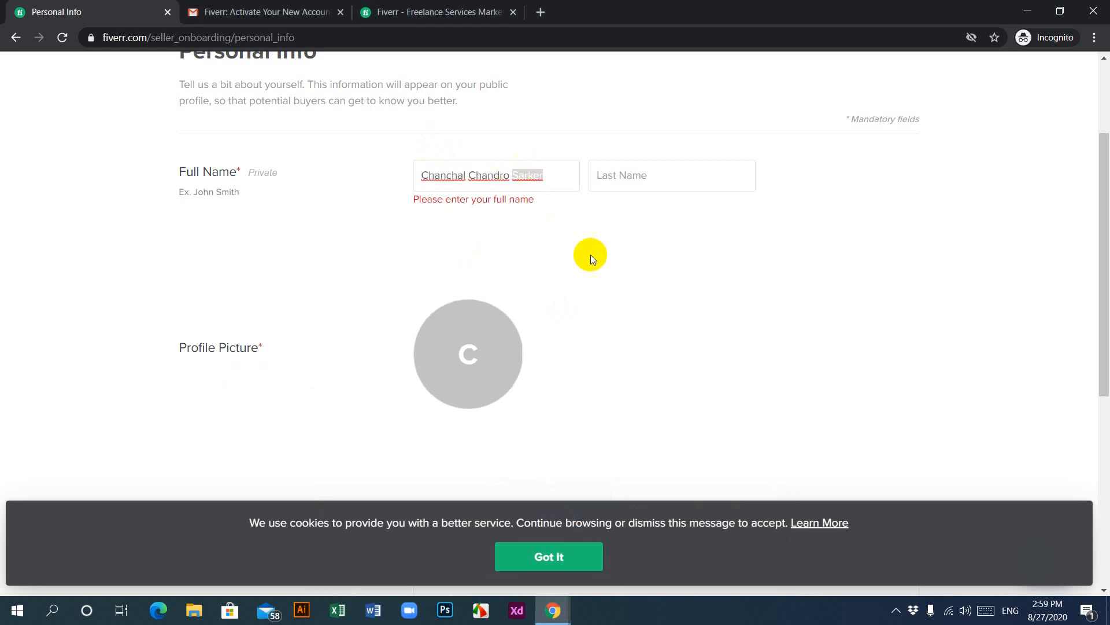
key("BackSpace")
key("BackSpace")
left_click(646, 177)
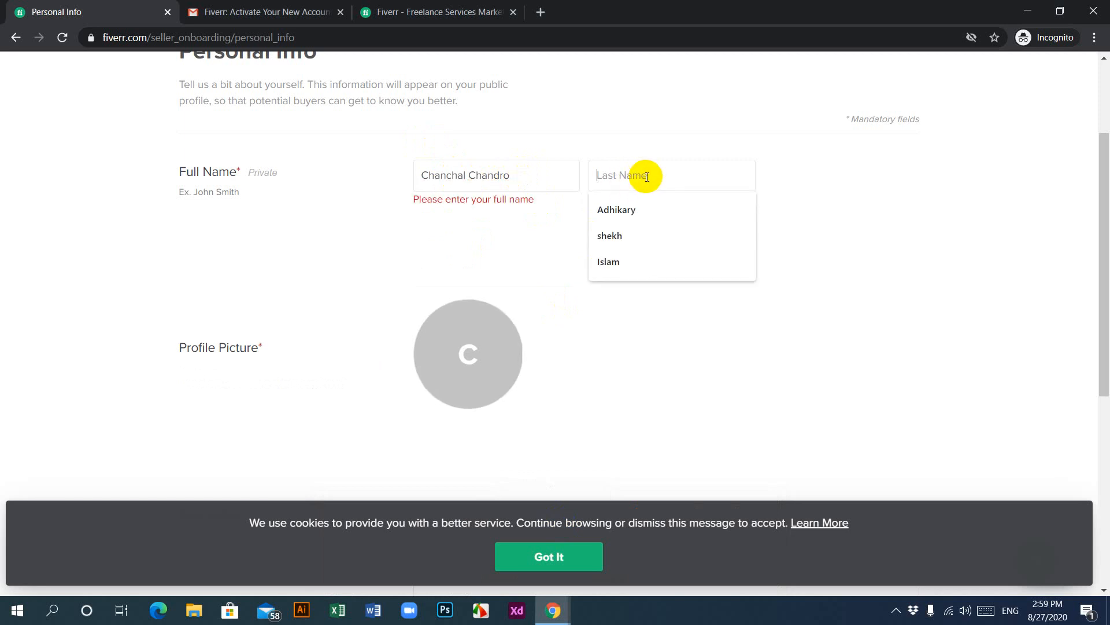
key("ctrl+v")
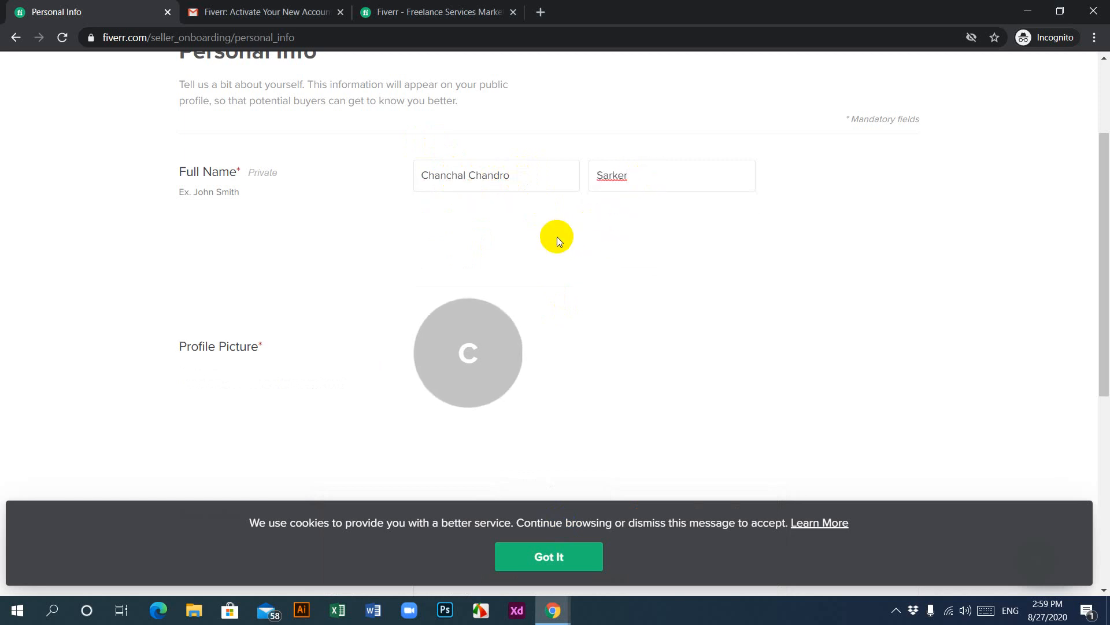
left_click(520, 175)
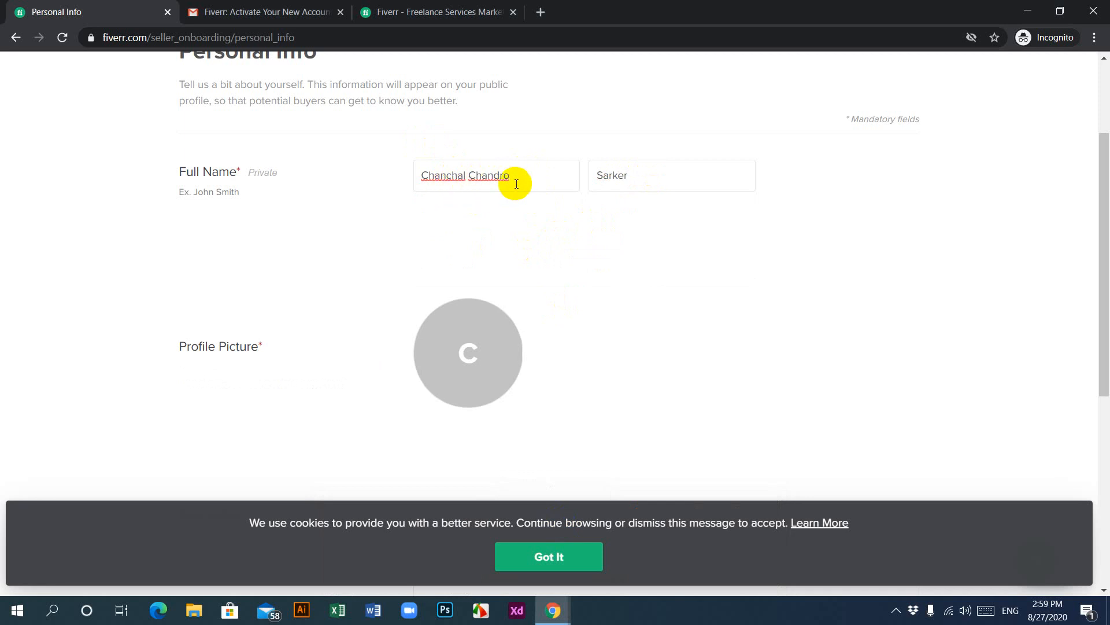
left_click(683, 176)
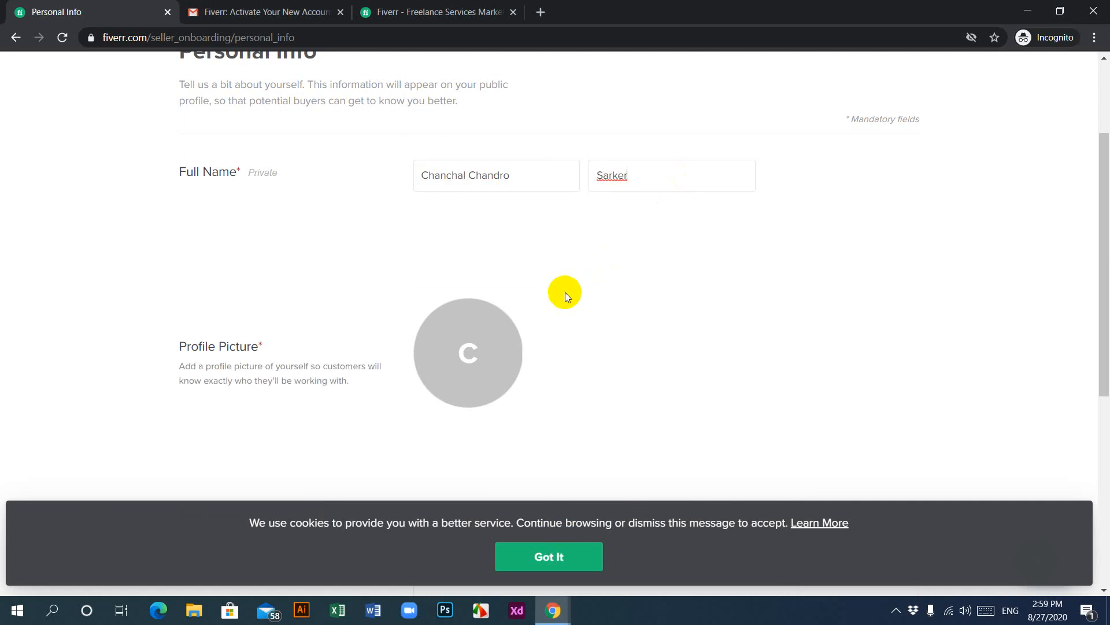
left_click(469, 354)
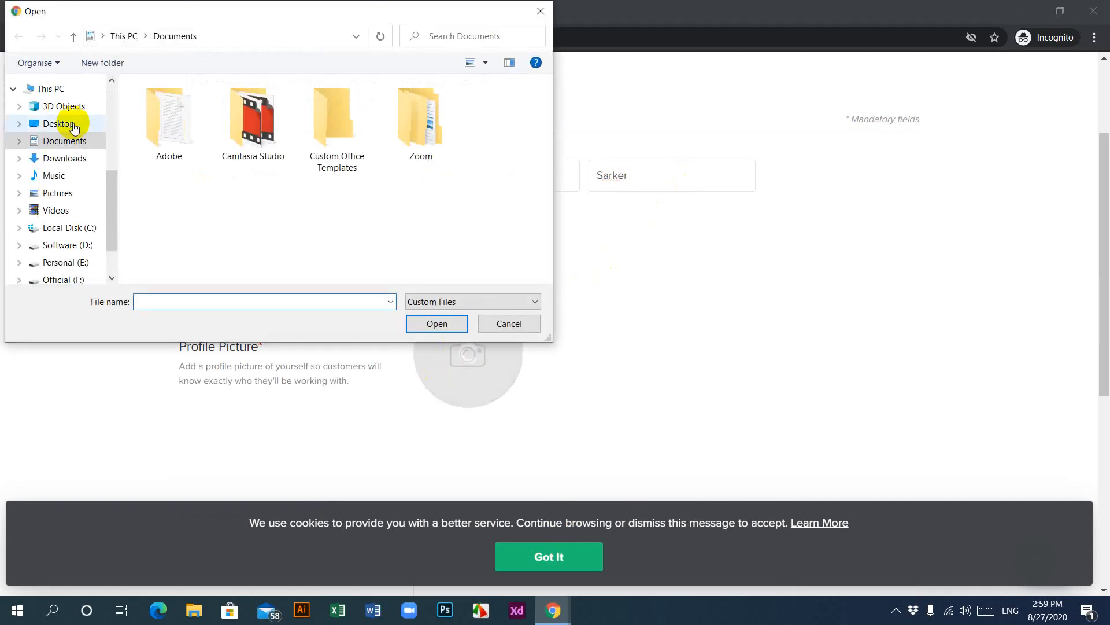
left_click(55, 123)
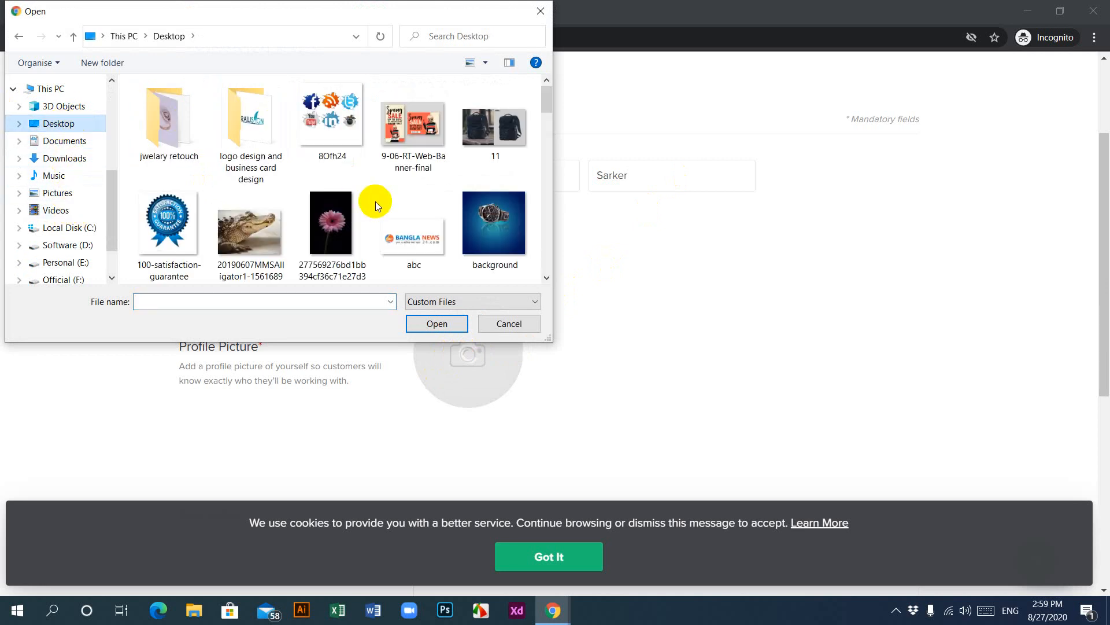
scroll(376, 203, "down", 5)
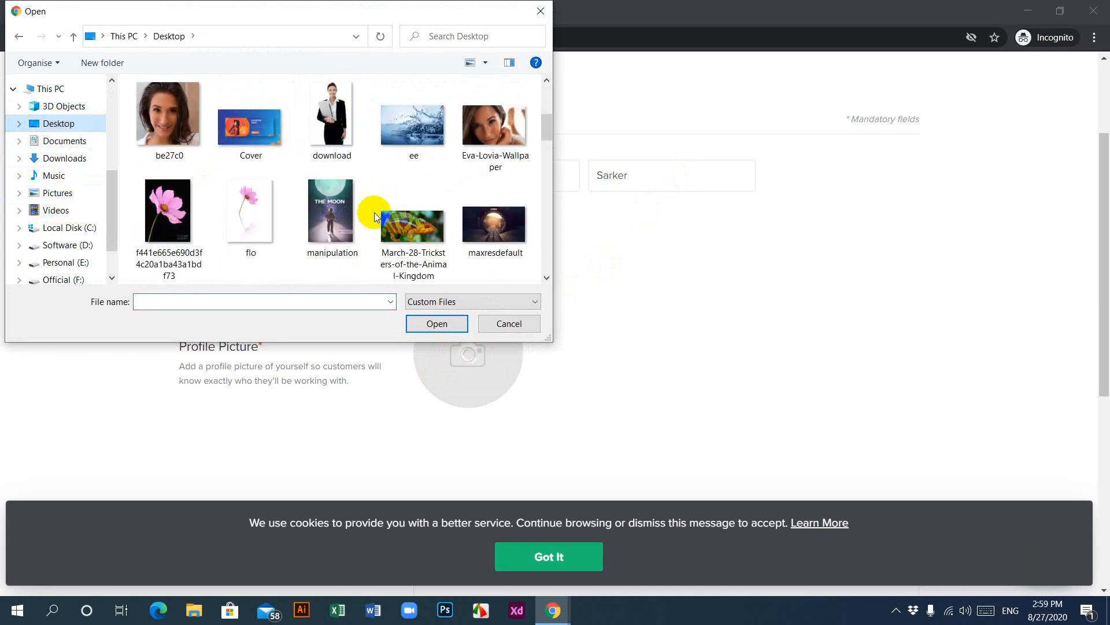
scroll(375, 217, "down", 3)
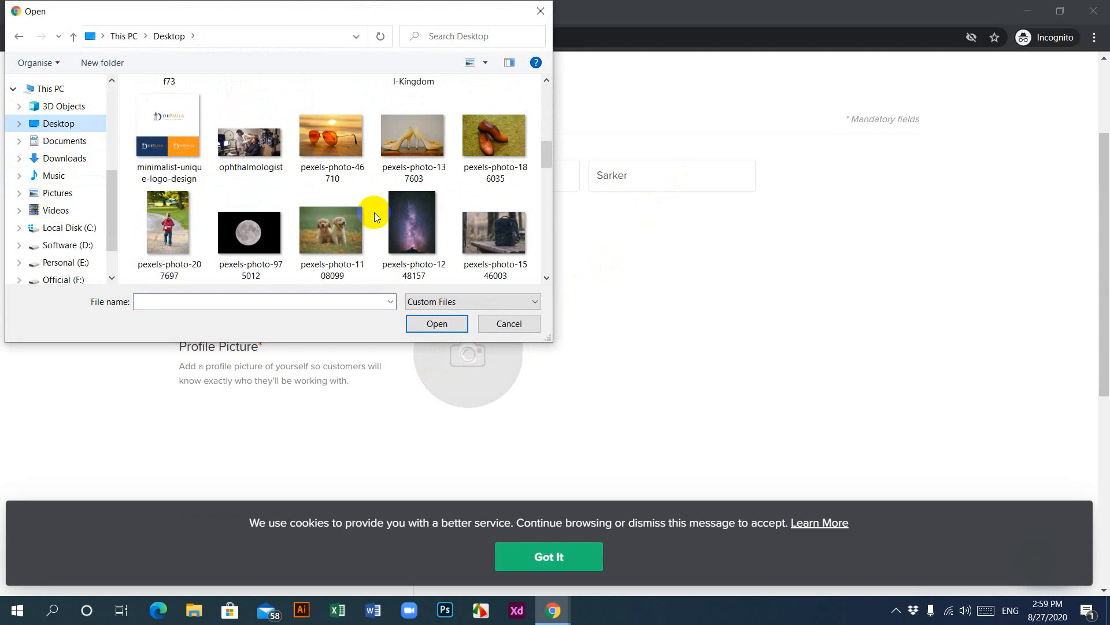
scroll(375, 217, "down", 3)
scroll(374, 215, "down", 2)
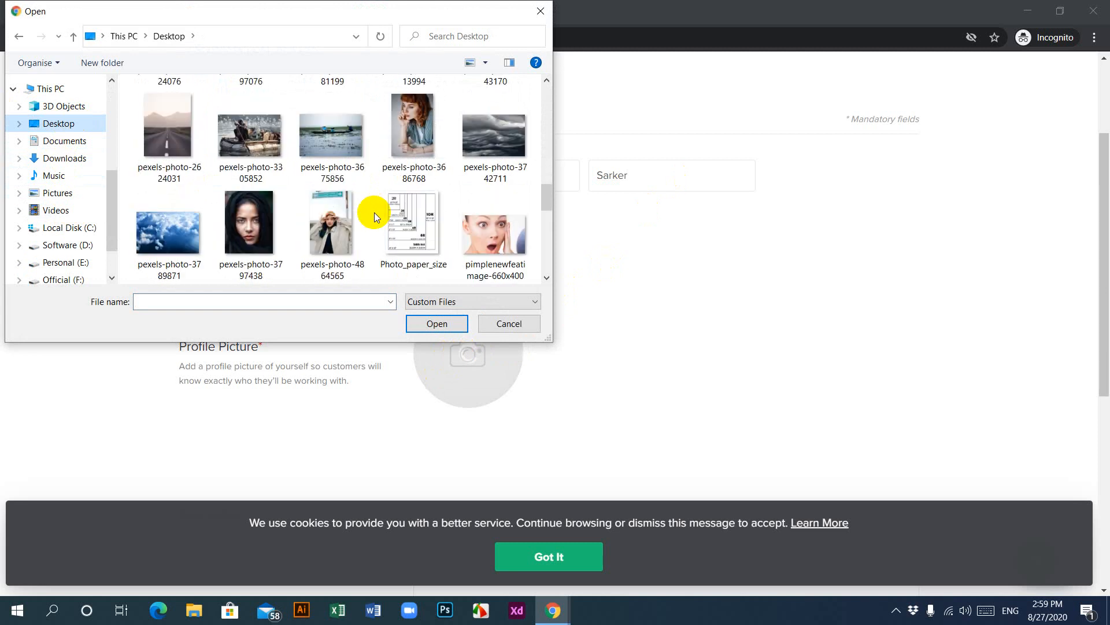
scroll(373, 215, "down", 2)
scroll(373, 215, "down", 3)
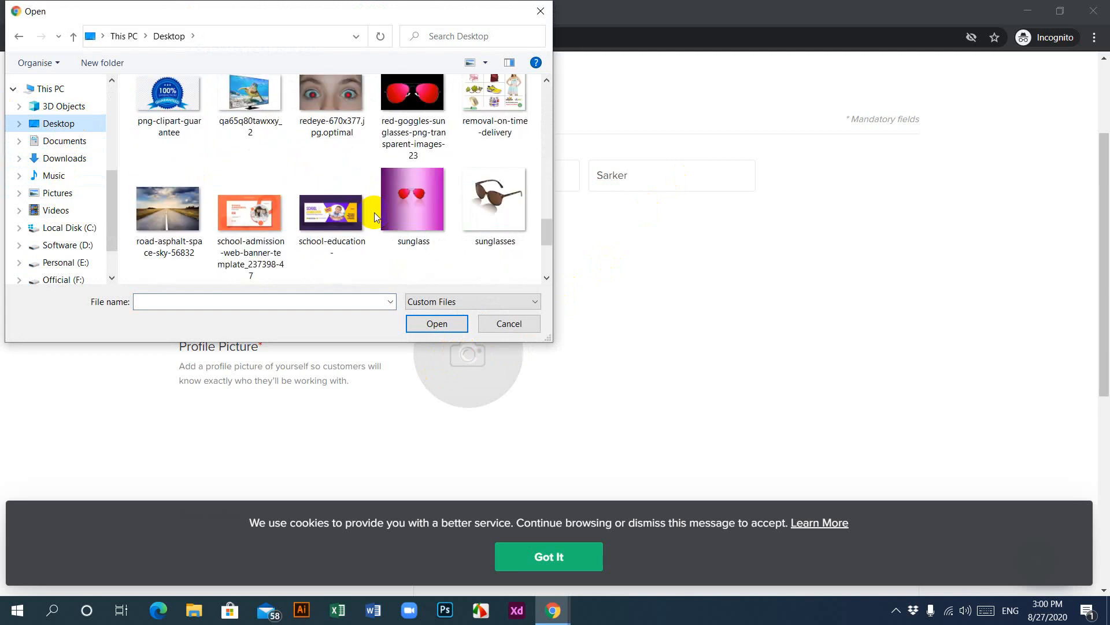
scroll(374, 216, "down", 2)
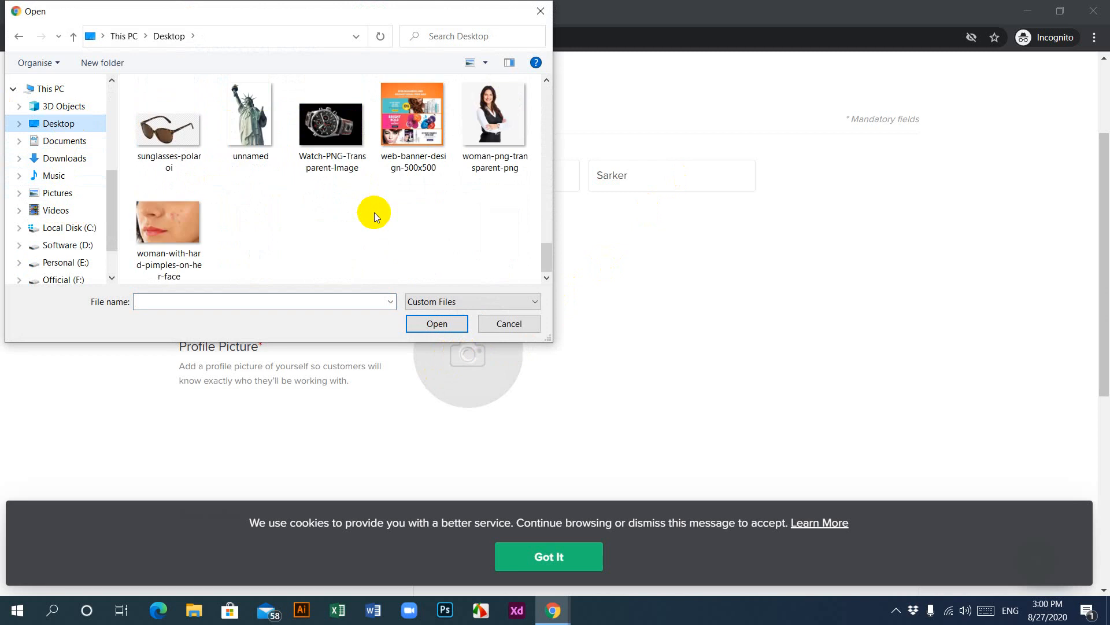
scroll(374, 216, "up", 2)
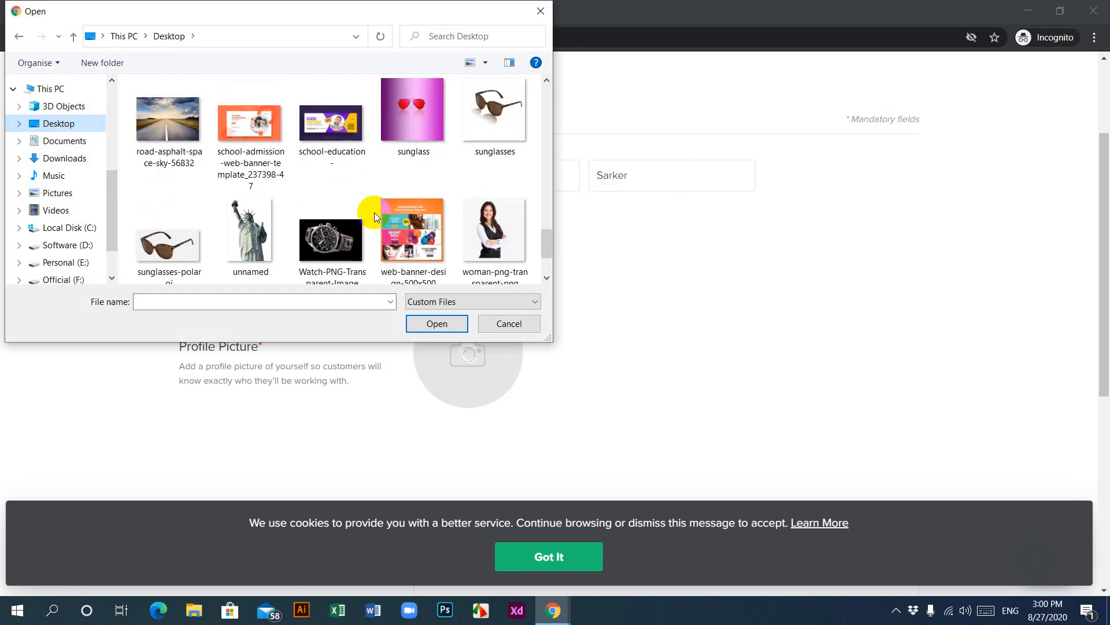
scroll(373, 215, "up", 4)
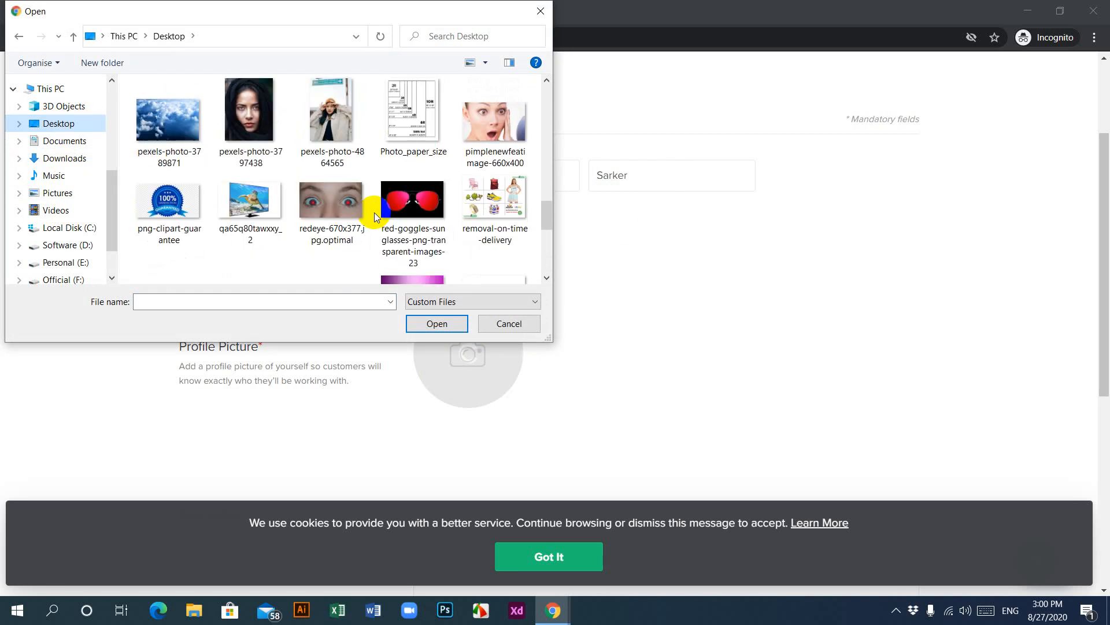
scroll(374, 215, "up", 4)
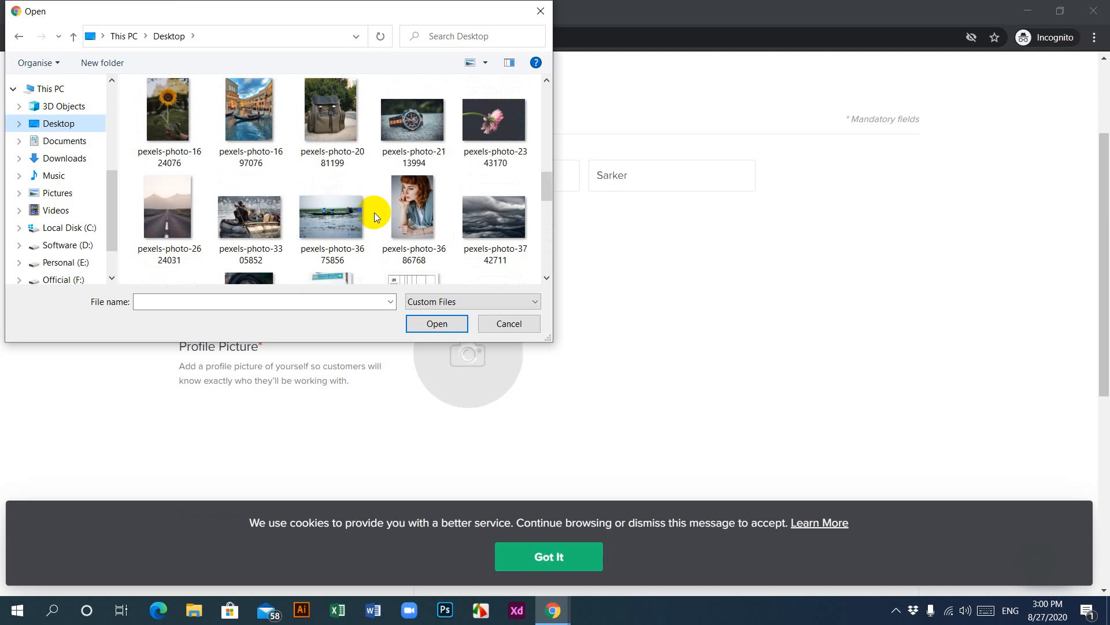
scroll(373, 215, "up", 2)
scroll(374, 215, "up", 4)
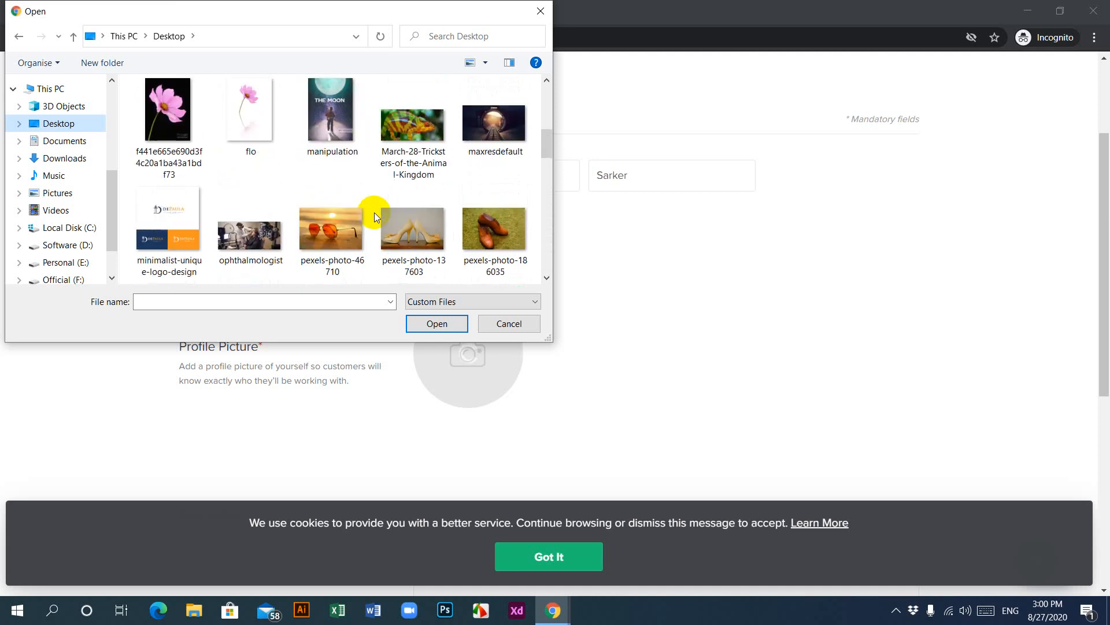
scroll(374, 216, "up", 2)
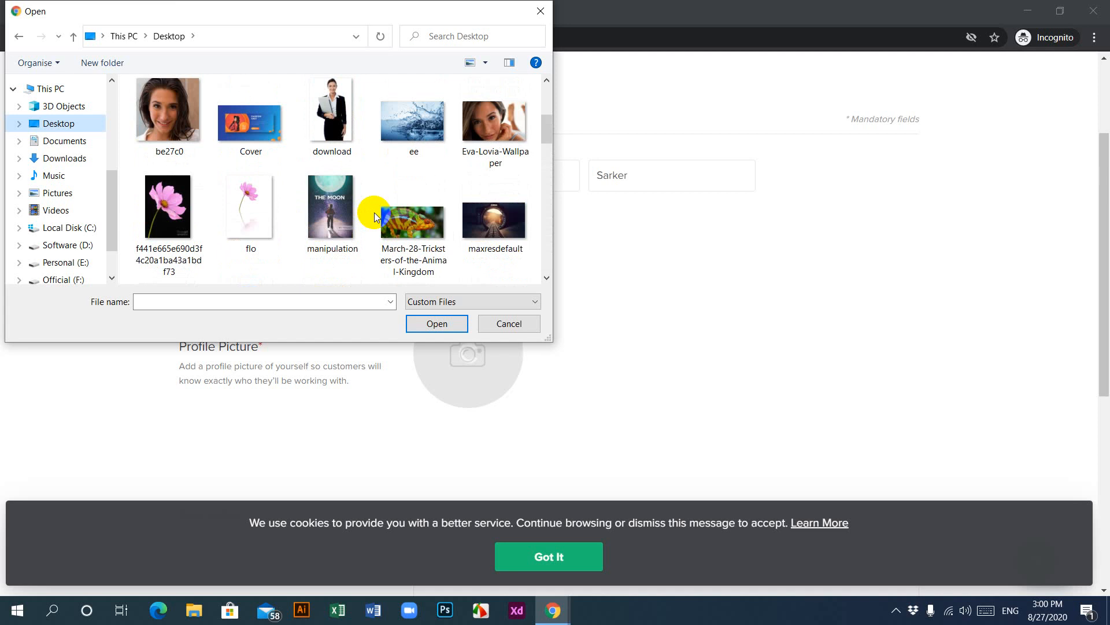
scroll(374, 215, "up", 2)
scroll(373, 215, "up", 2)
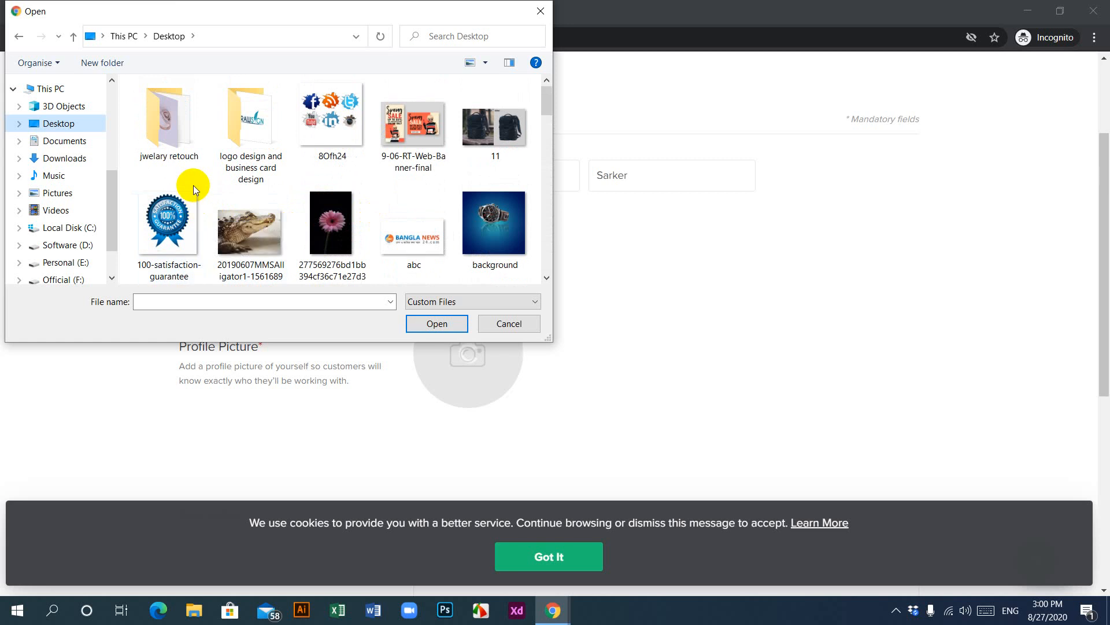
left_click(508, 324)
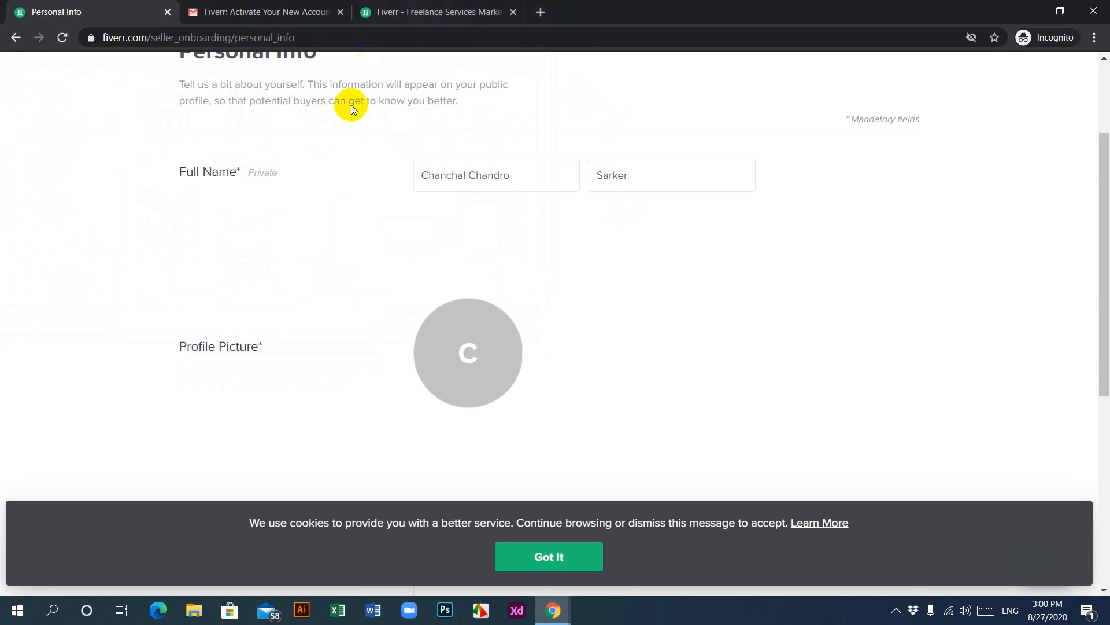
- Upload Screenshot (7) from Pictures > Screenshots as the profile picture
mouse_move(518, 370)
left_click(469, 351)
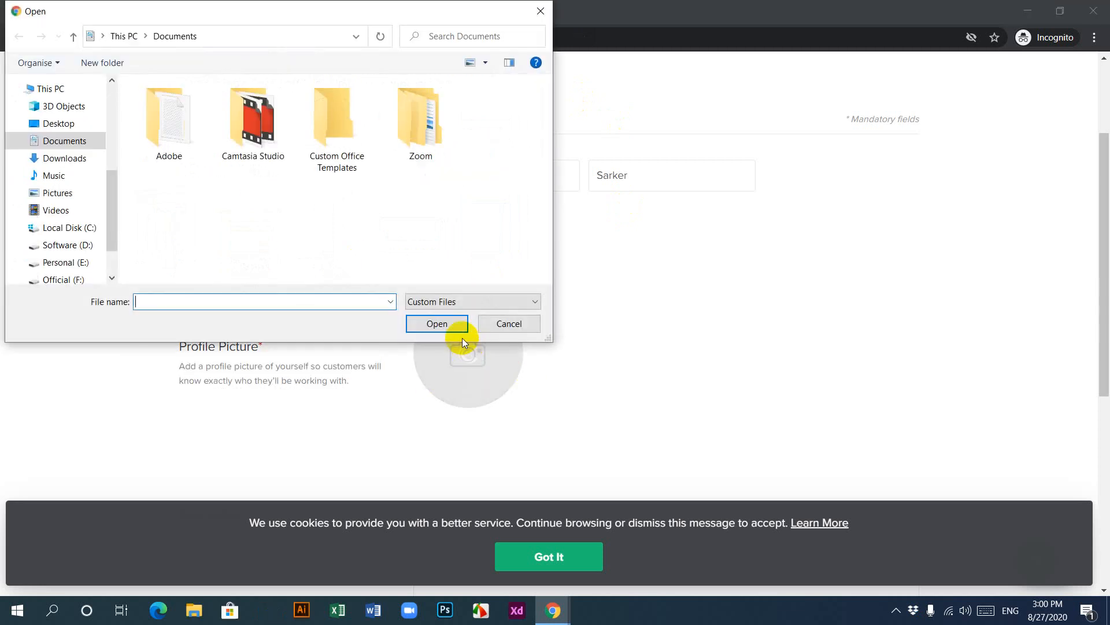
left_click(63, 197)
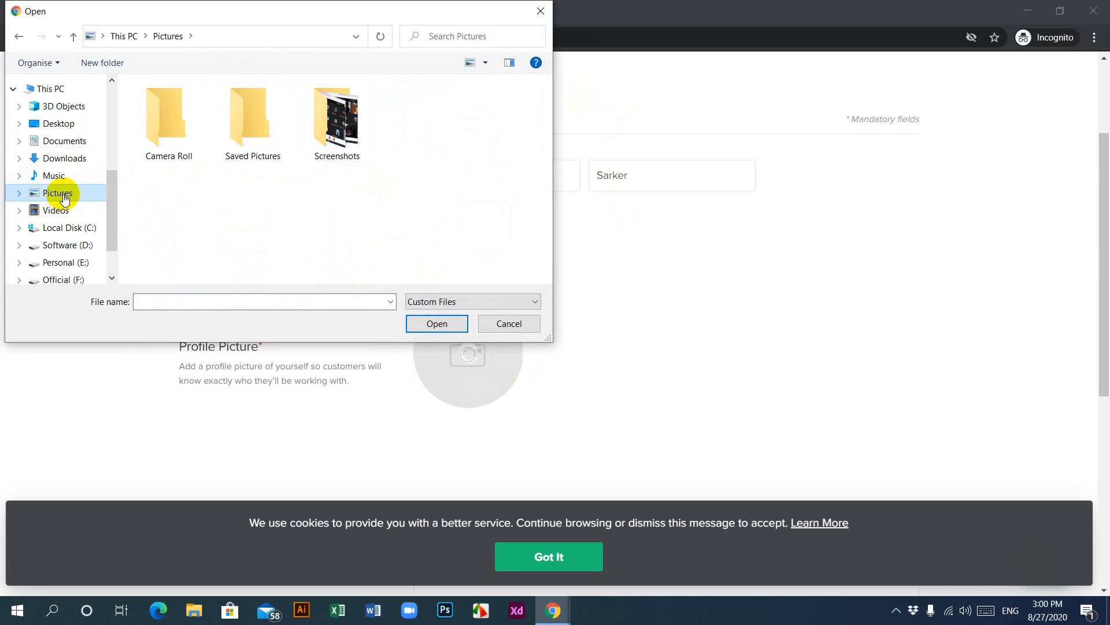
double_click(347, 120)
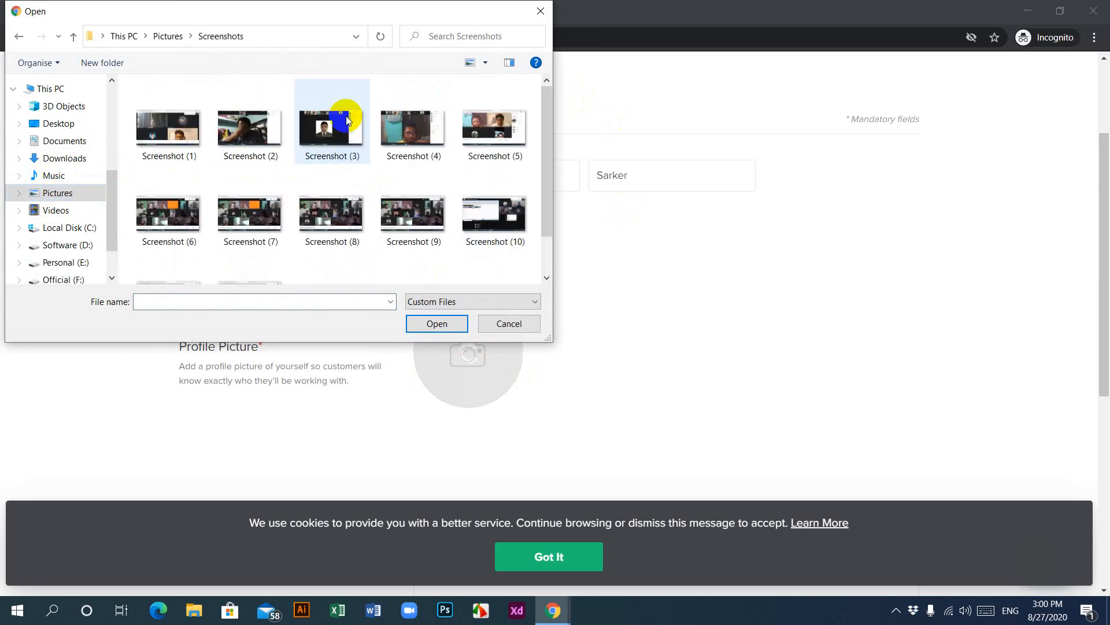
double_click(252, 214)
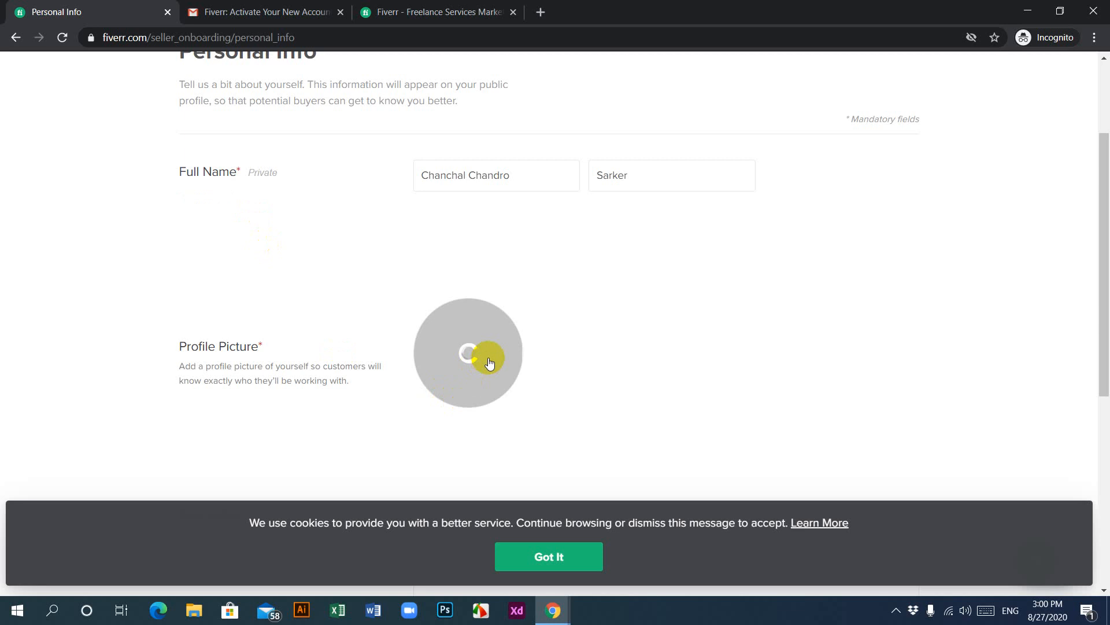
scroll(488, 361, "down", 2)
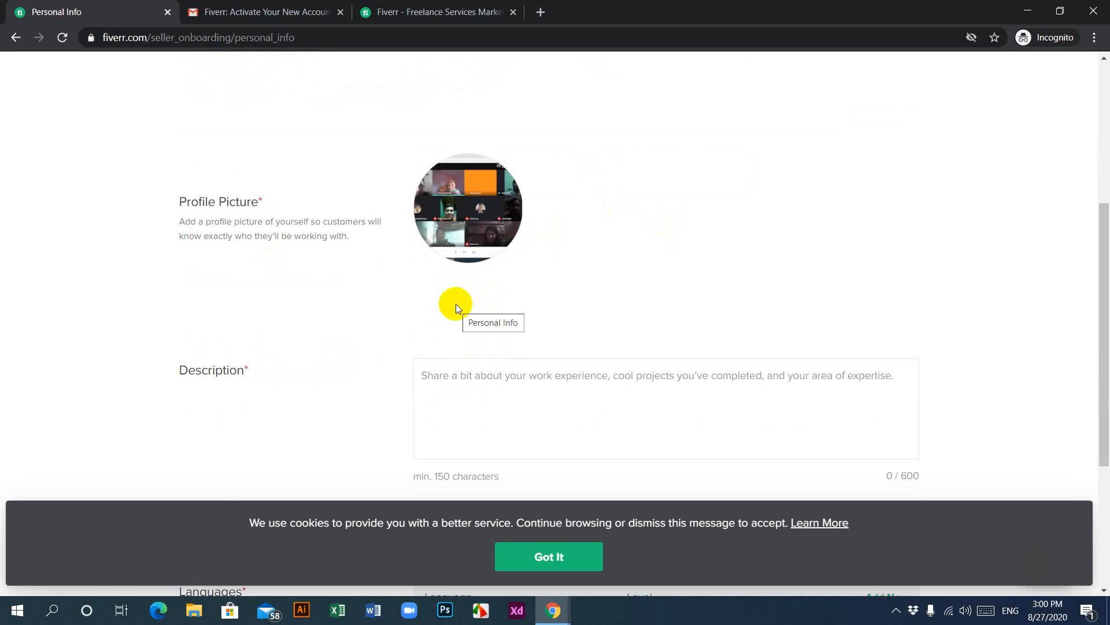
- Swap the profile picture for the pink flower photo pexels-photo-2343170 from the Desktop
left_click(492, 227)
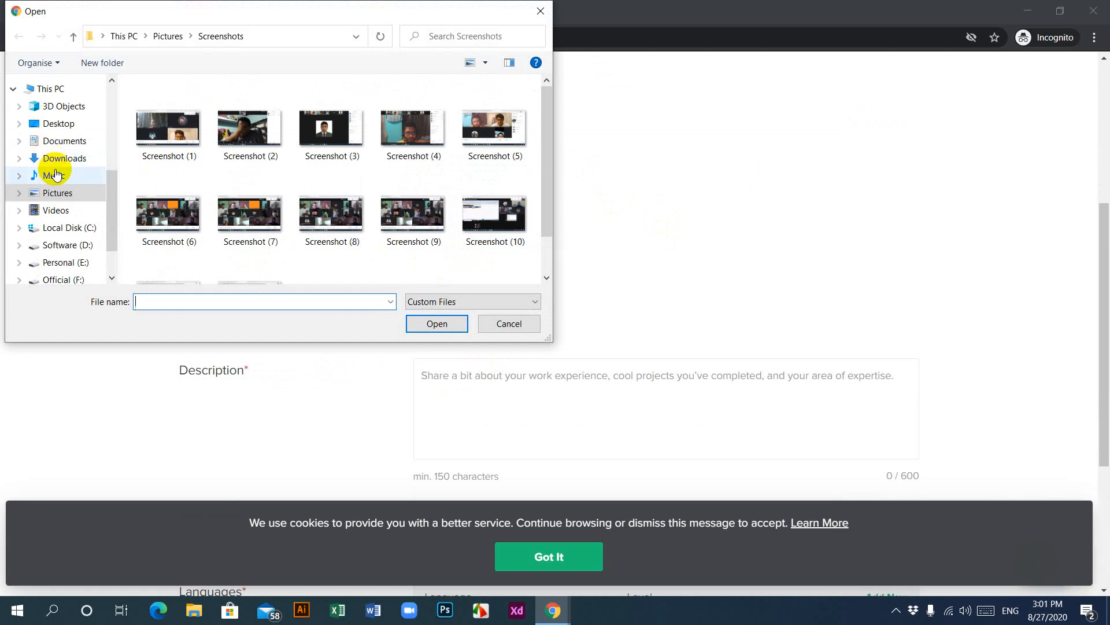
left_click(65, 124)
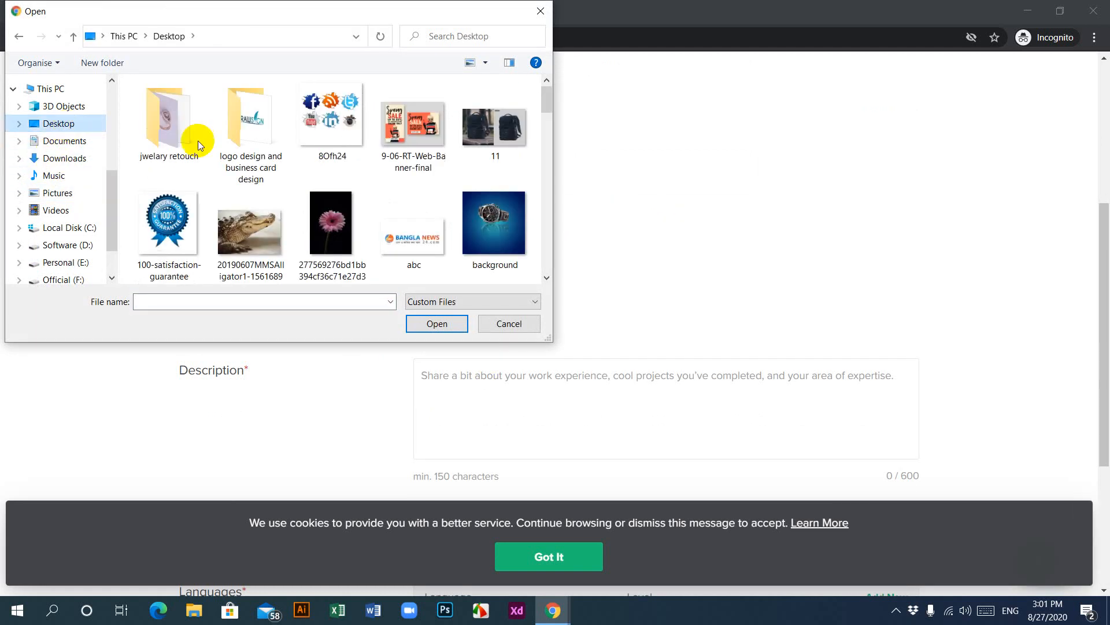
scroll(405, 231, "down", 10)
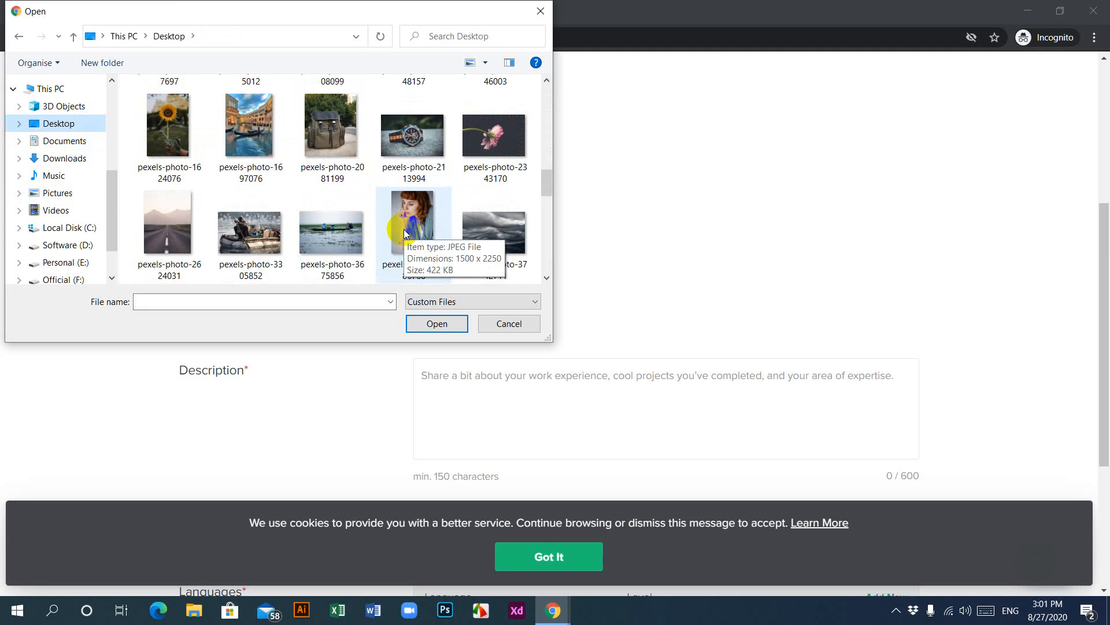
left_click(494, 136)
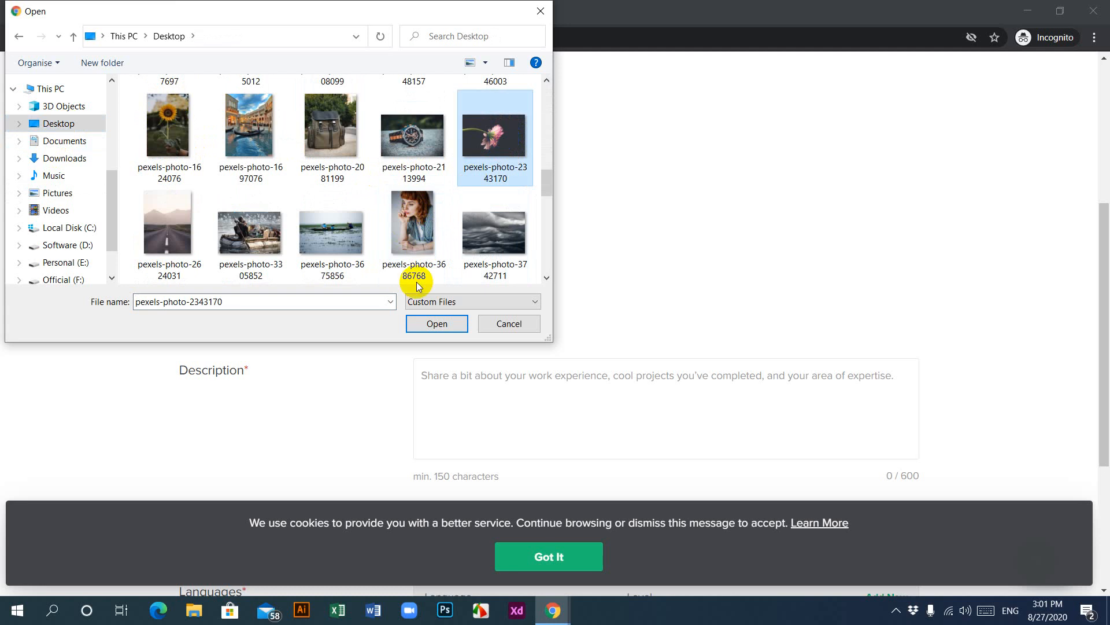
left_click(437, 324)
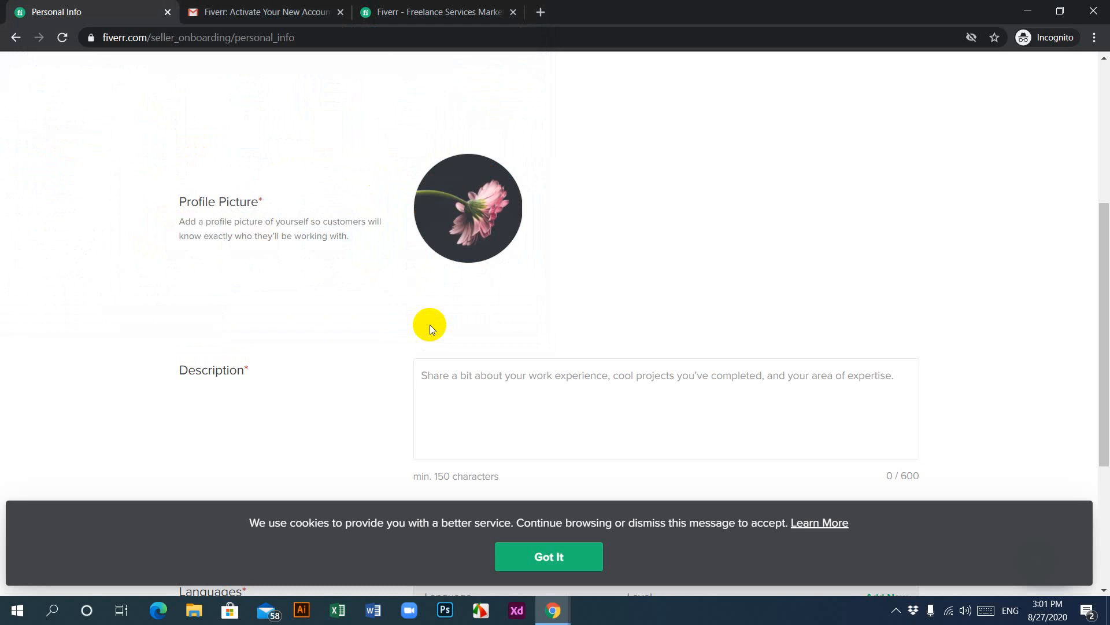
- Open fiverr.com in a new tab and browse to Graphics & Design > Photoshop Editing
scroll(551, 351, "down", 2)
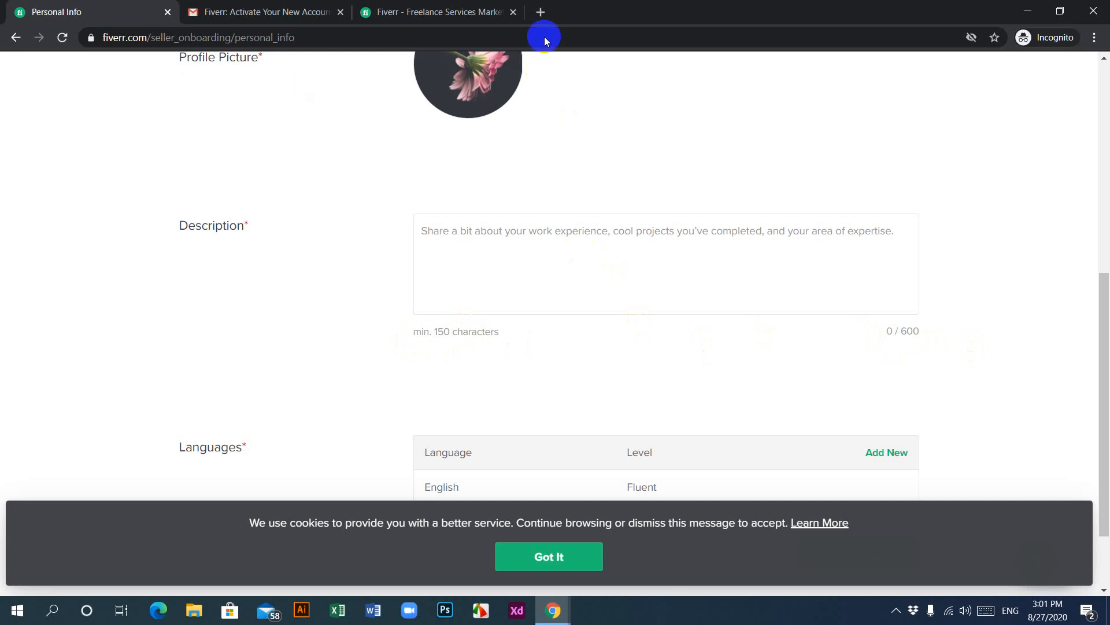
left_click(541, 13)
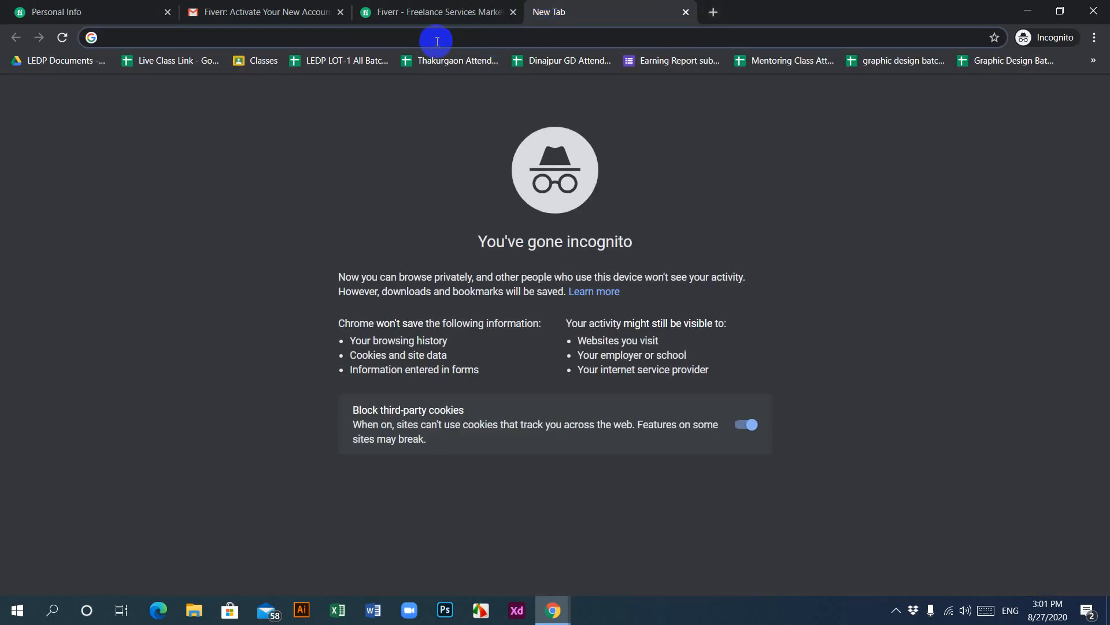
type("f")
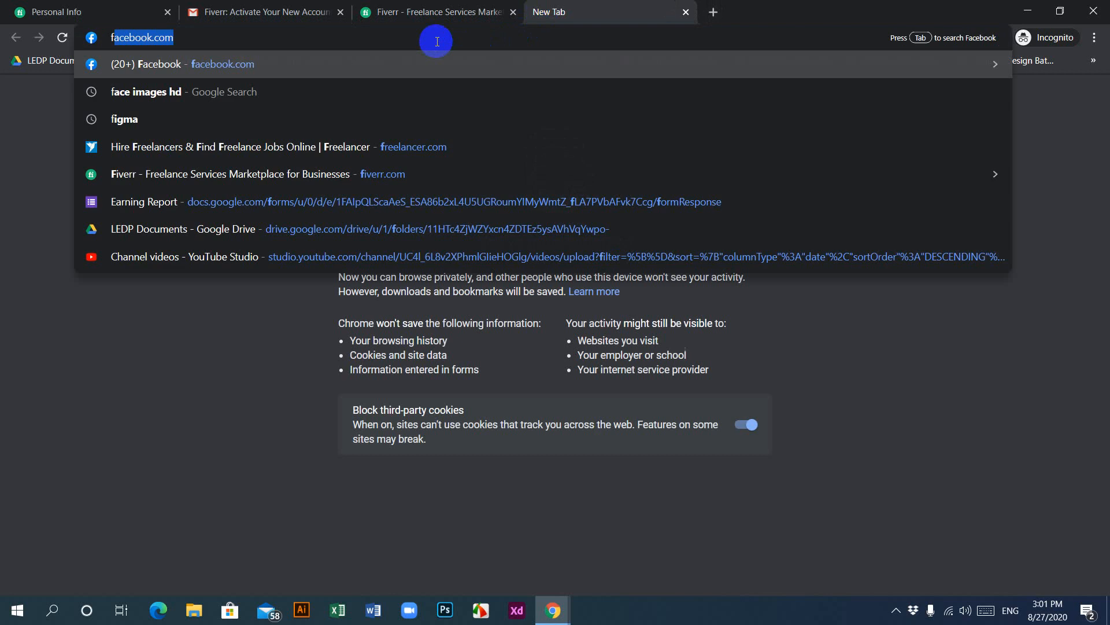
type("i")
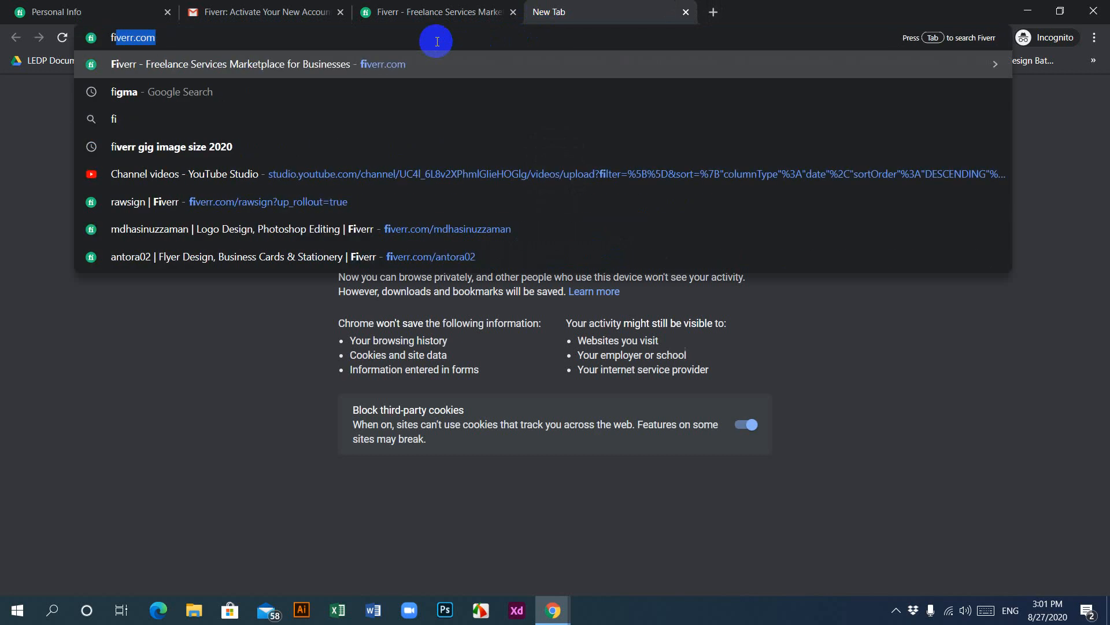
key("Return")
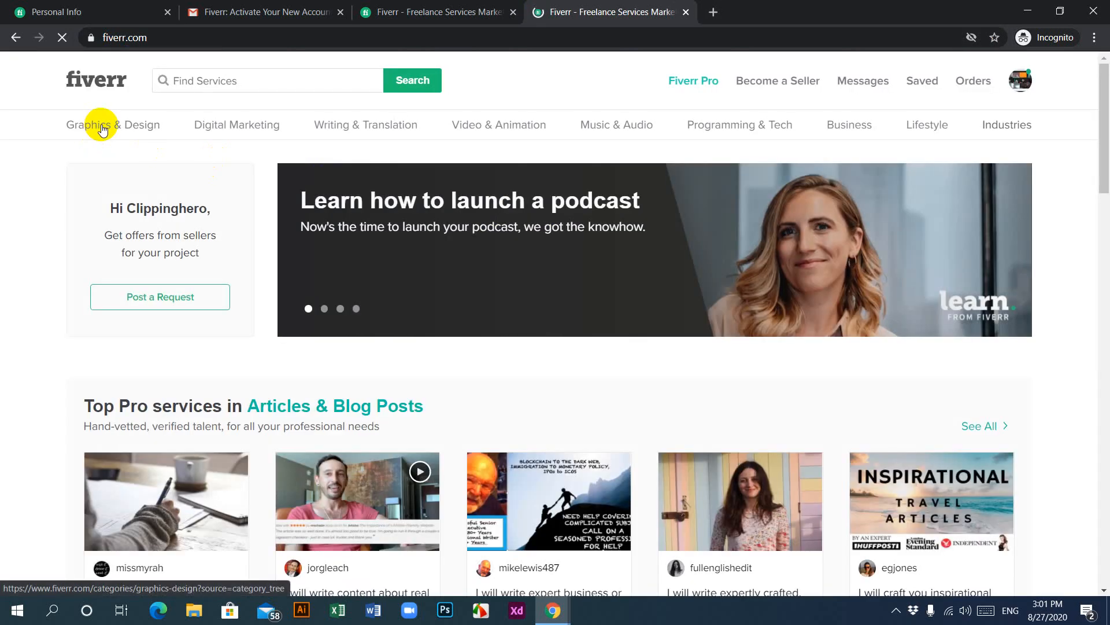
left_click(103, 128)
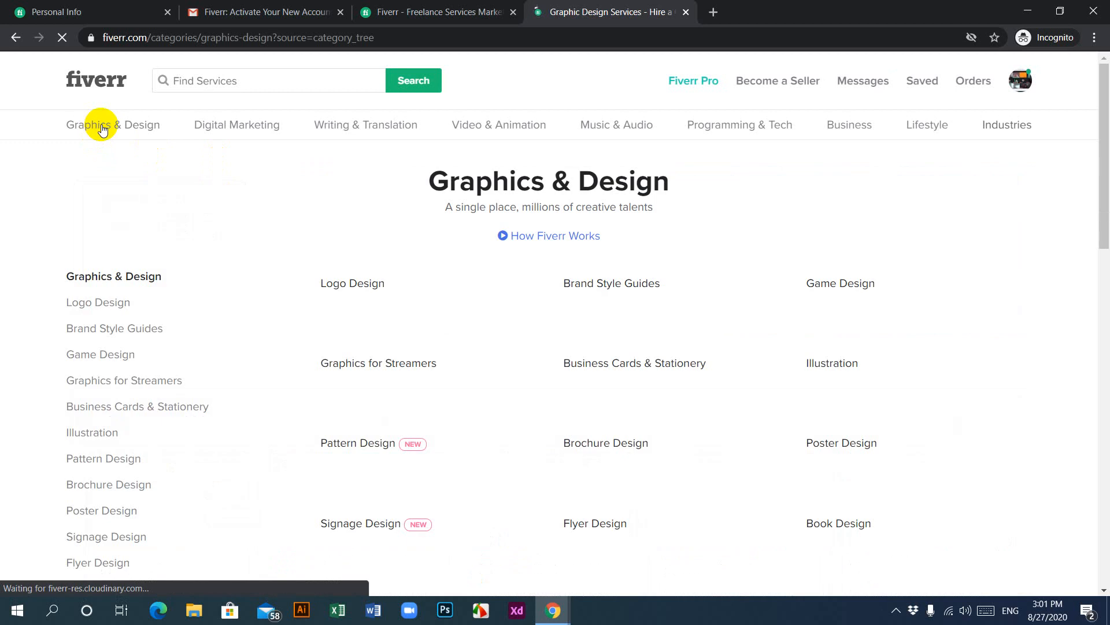
mouse_move(102, 129)
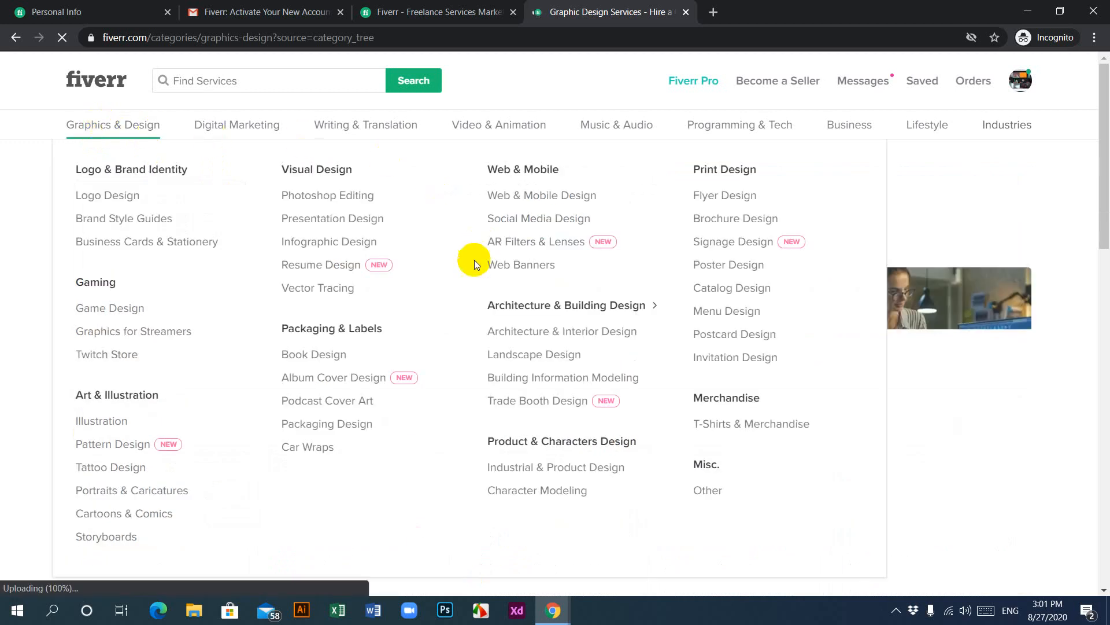
left_click(351, 197)
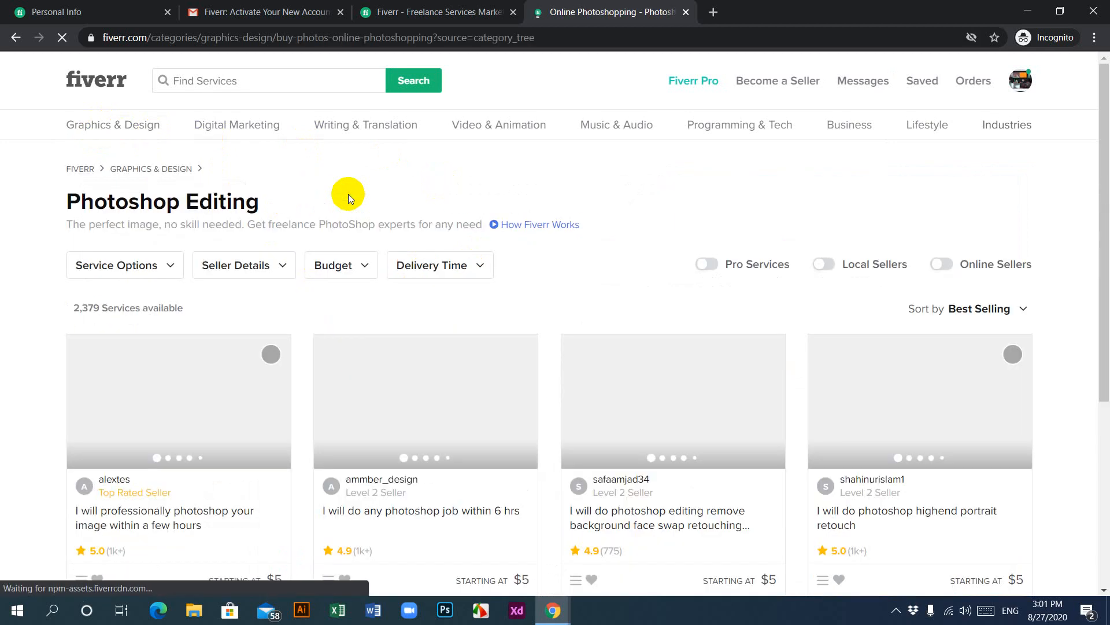
- Open the people and faces photoshop editing gig and select its About The Seller bio
scroll(519, 336, "down", 3)
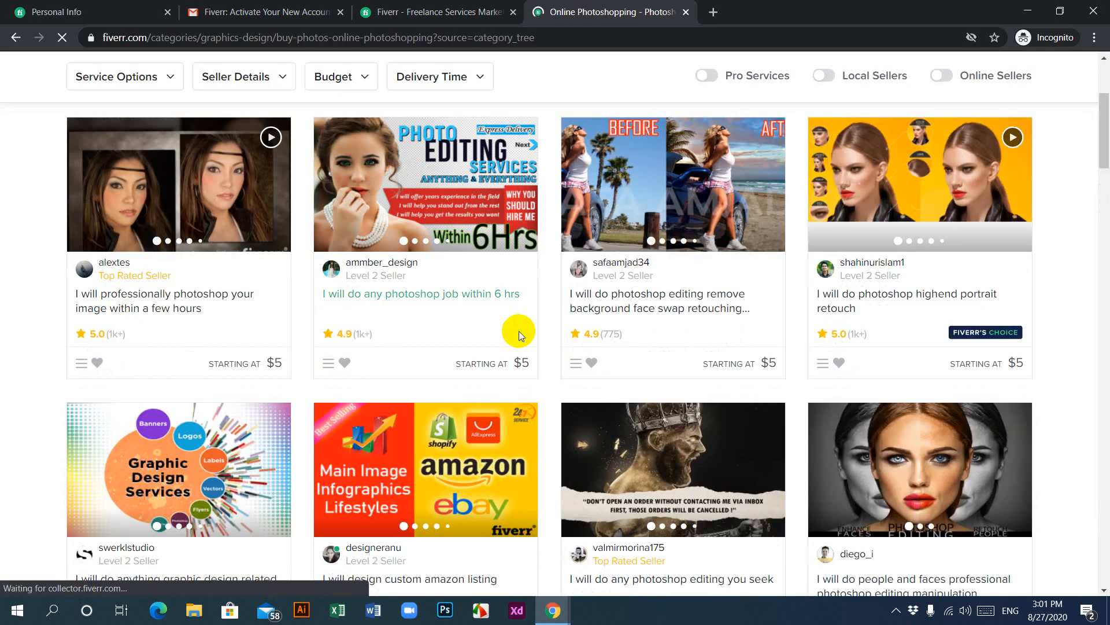
scroll(519, 331, "down", 5)
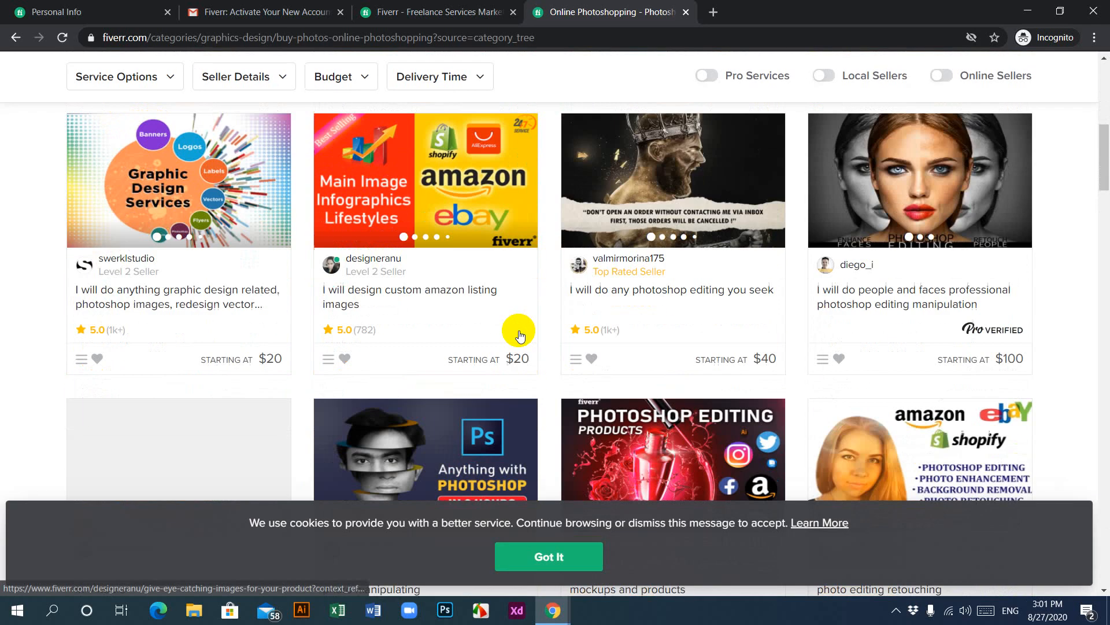
left_click(895, 306)
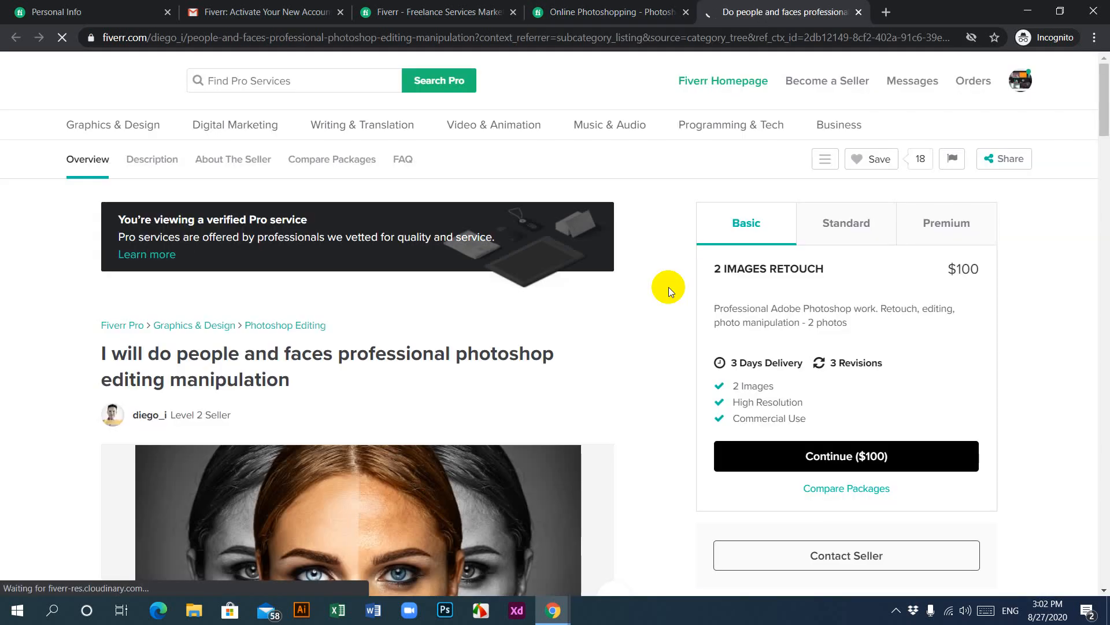
scroll(464, 303, "down", 5)
scroll(445, 305, "down", 20)
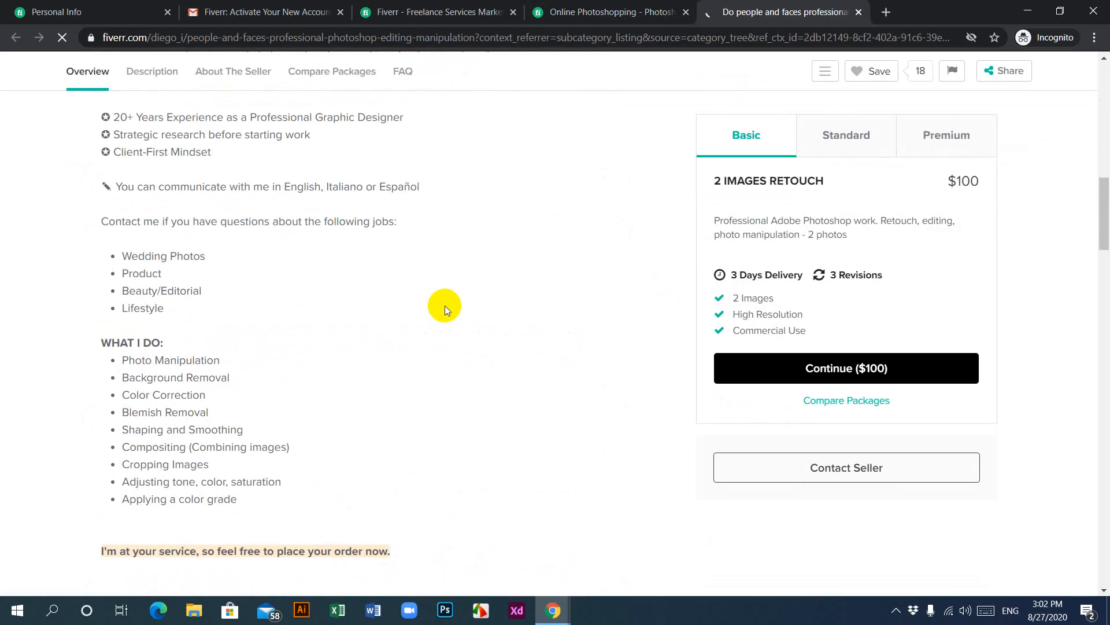
scroll(445, 306, "down", 5)
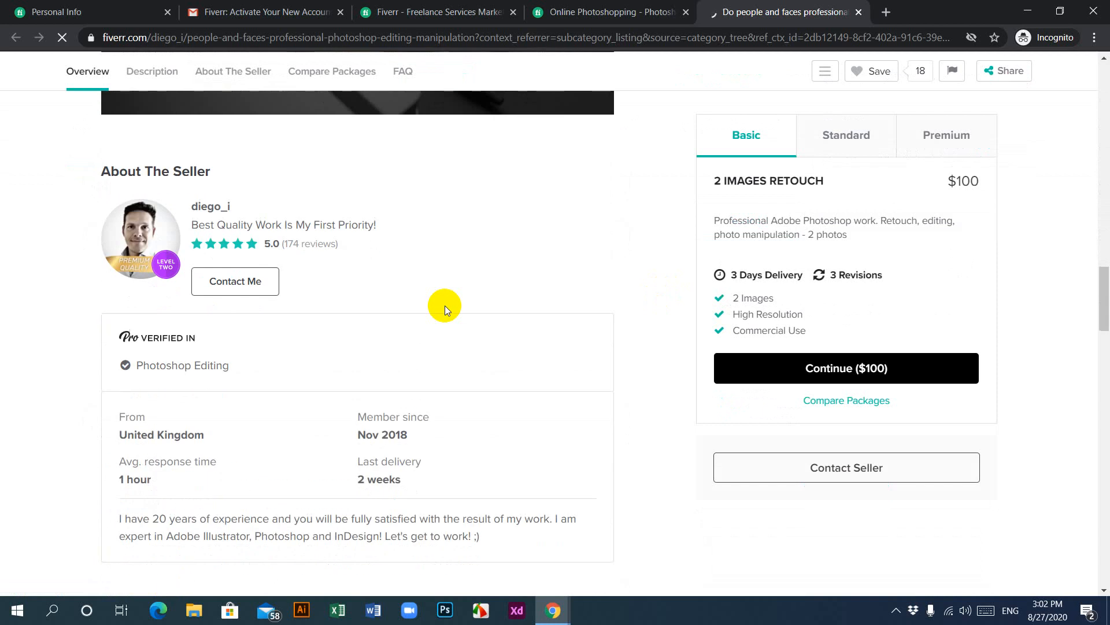
scroll(446, 305, "down", 4)
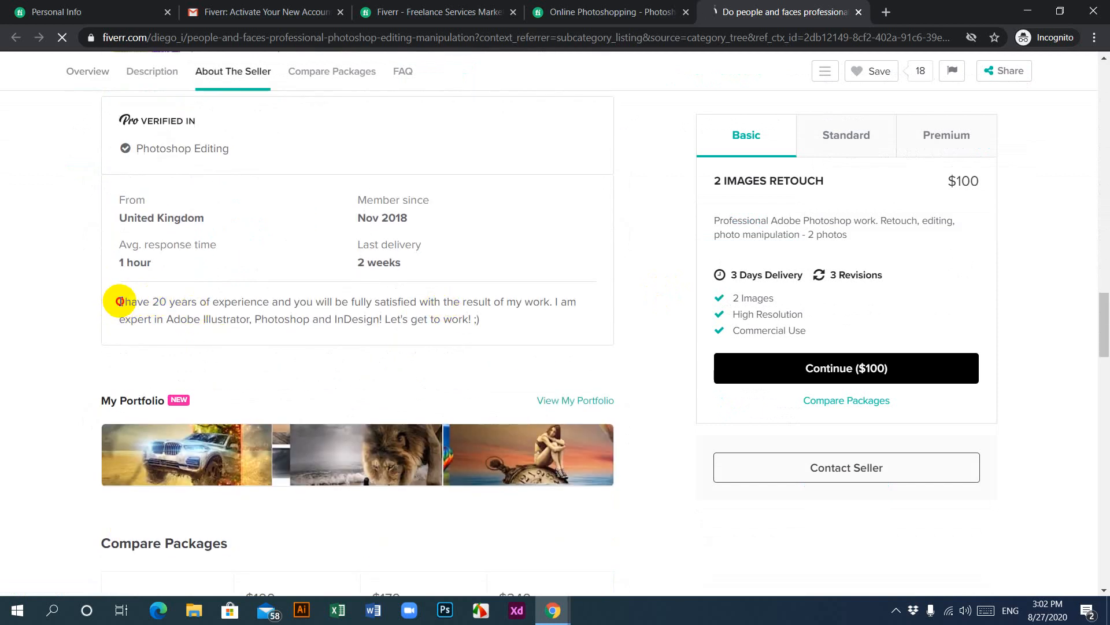
left_click_drag(120, 301, 487, 328)
key("ctrl+c")
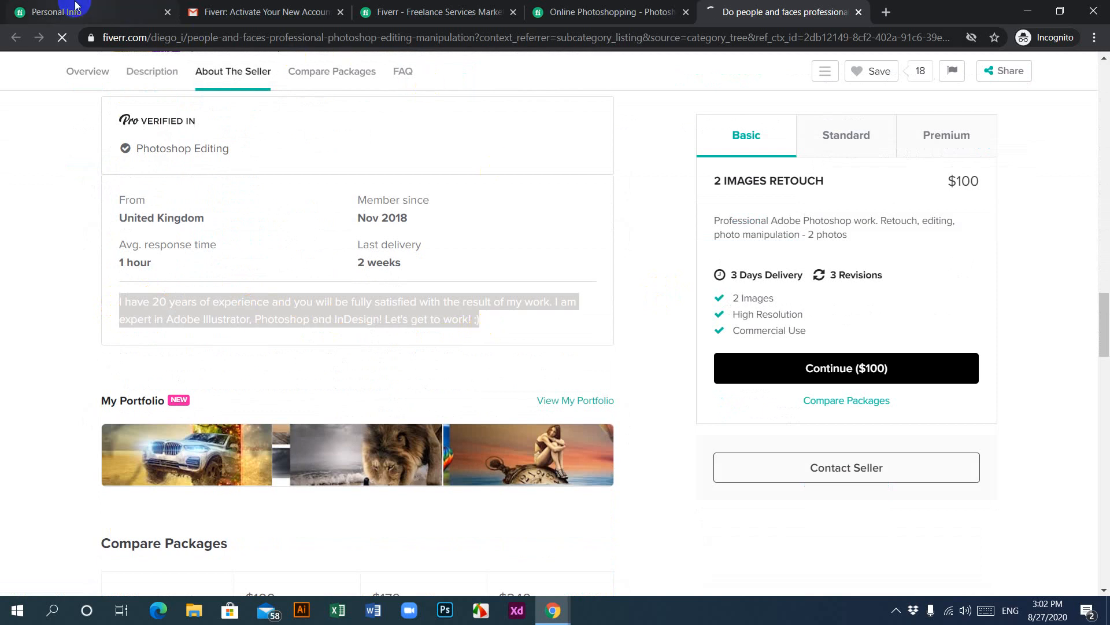
- Paste the seller bio into the Description and change its 20 years of experience to 3
left_click(455, 11)
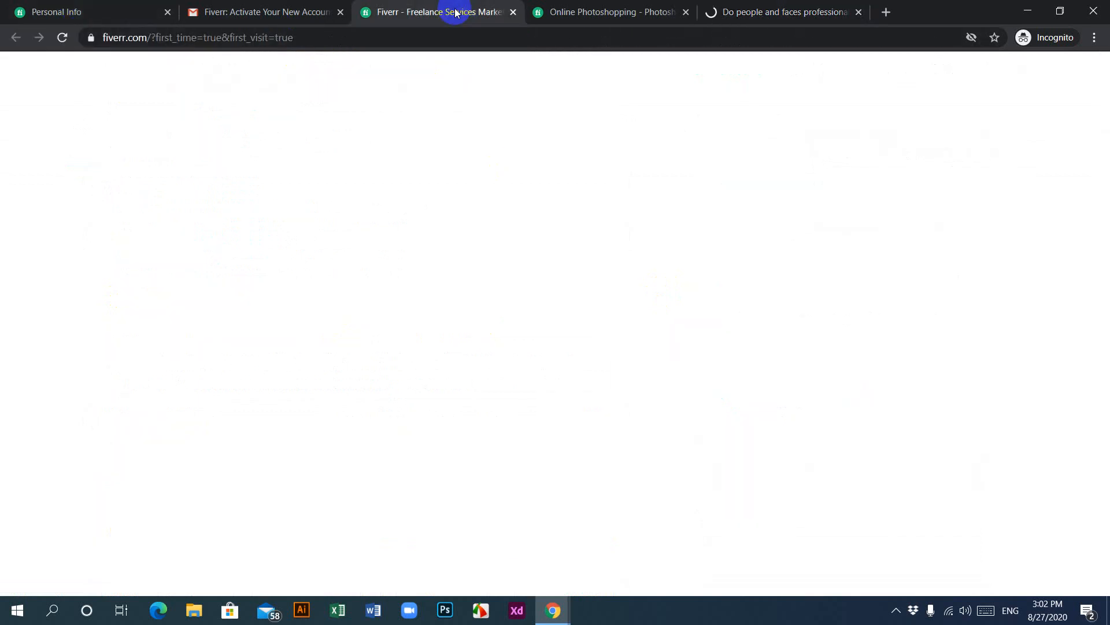
left_click(113, 12)
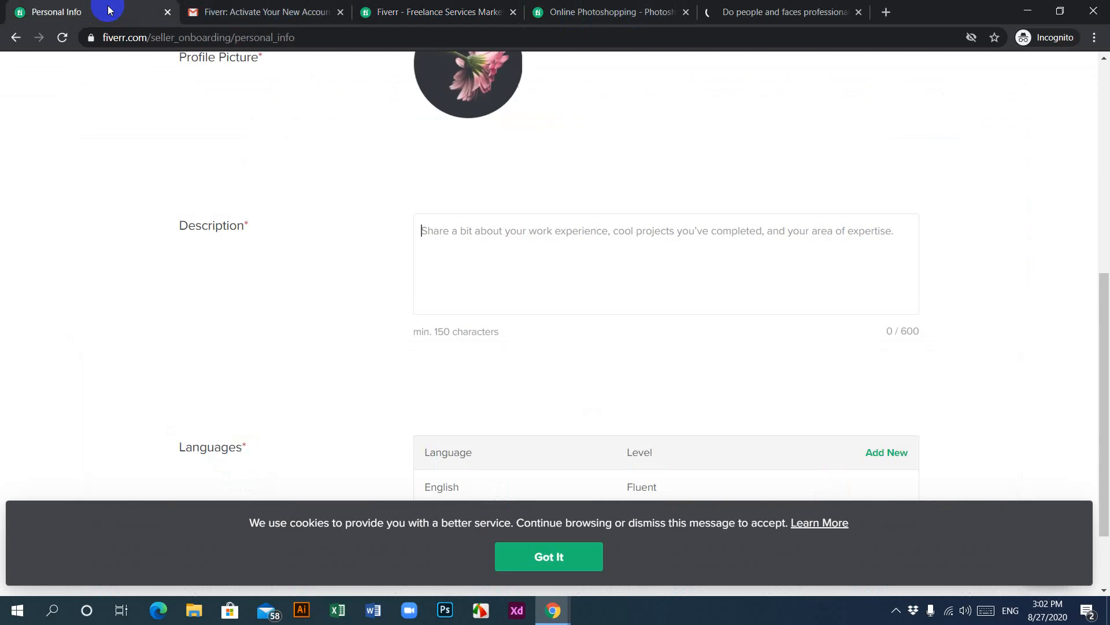
left_click(485, 239)
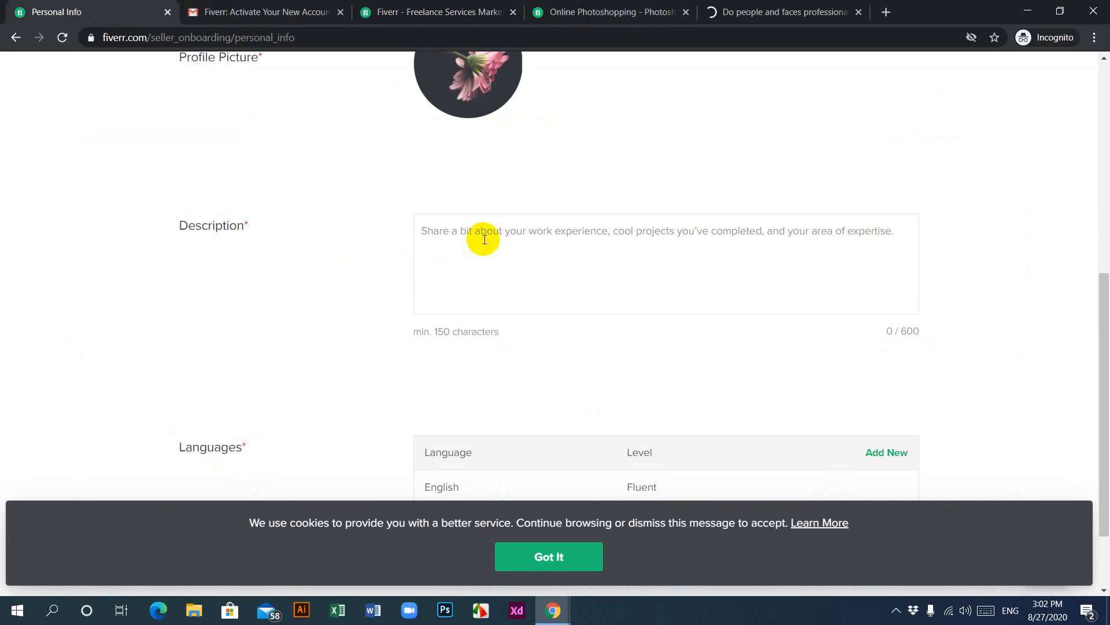
key("ctrl+v")
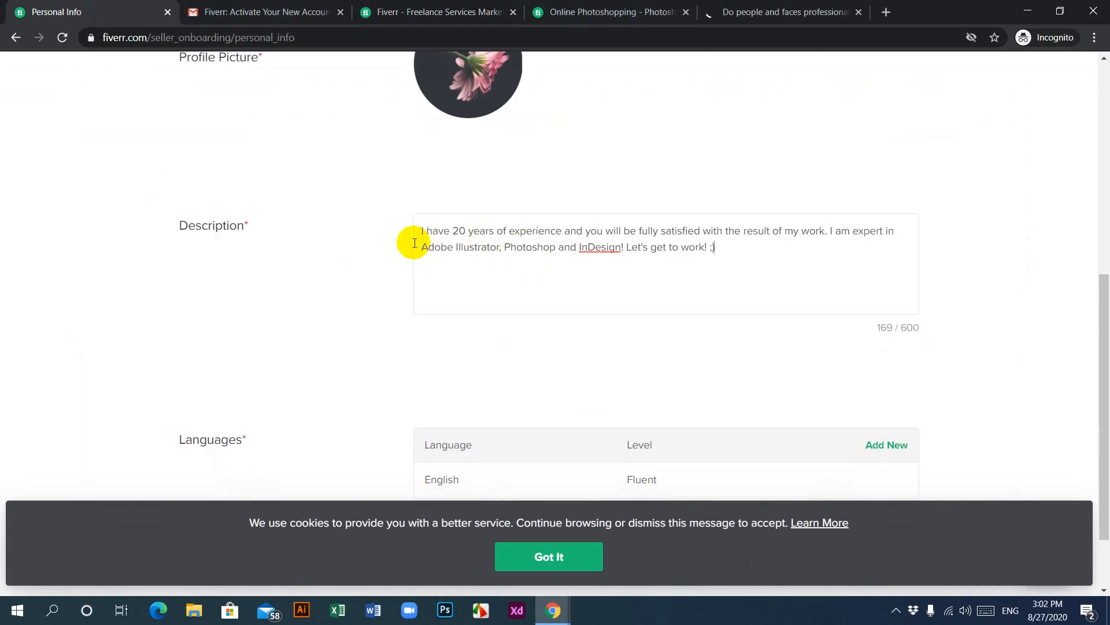
left_click_drag(467, 229, 452, 229)
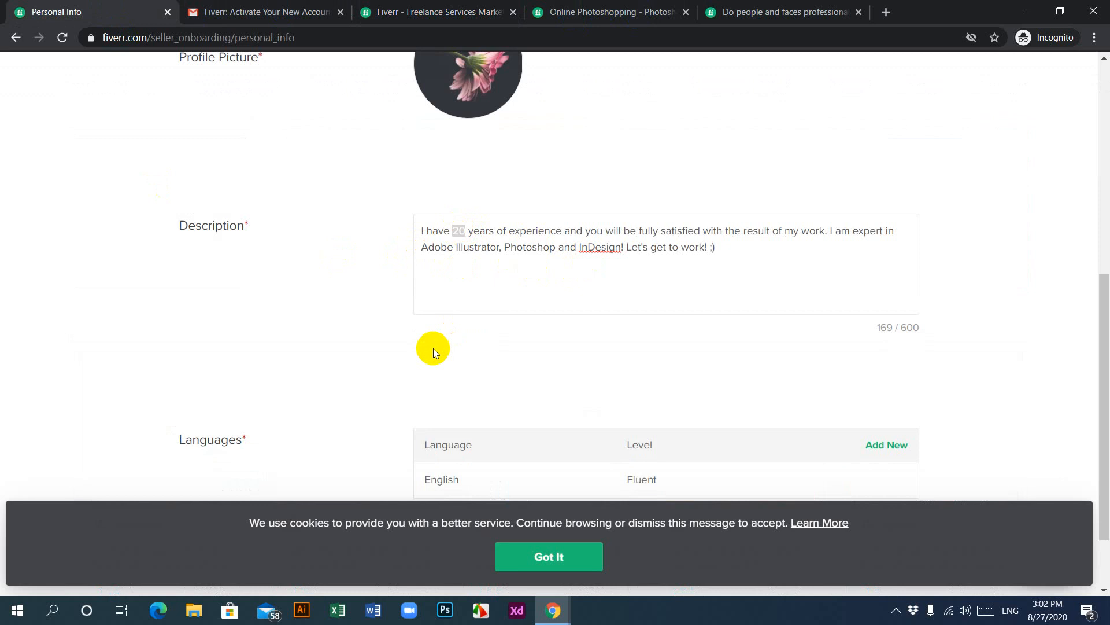
type("3")
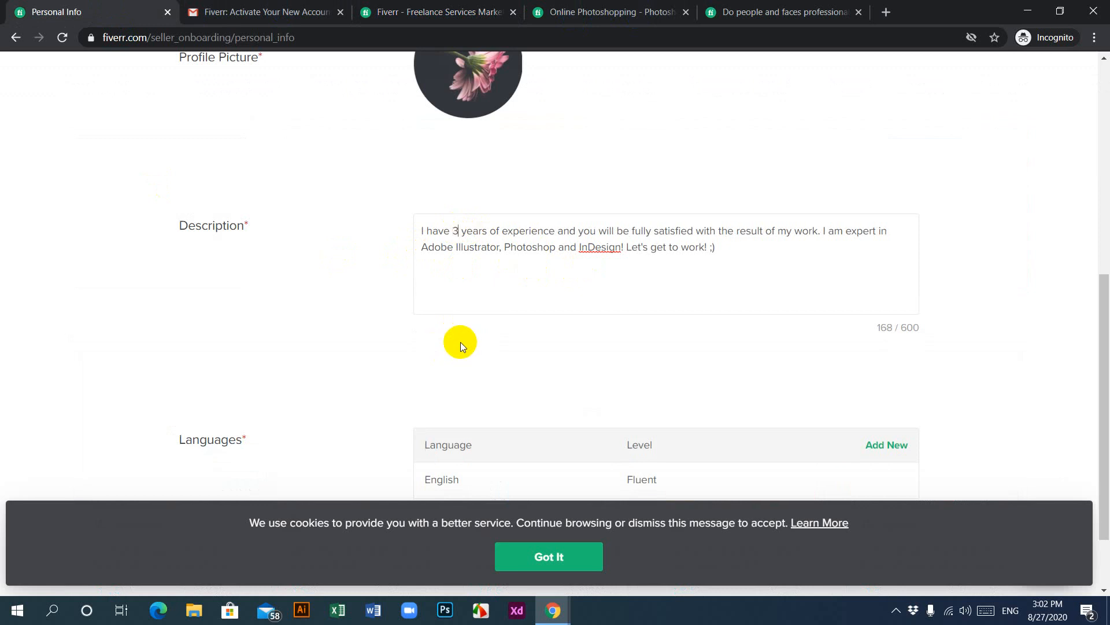
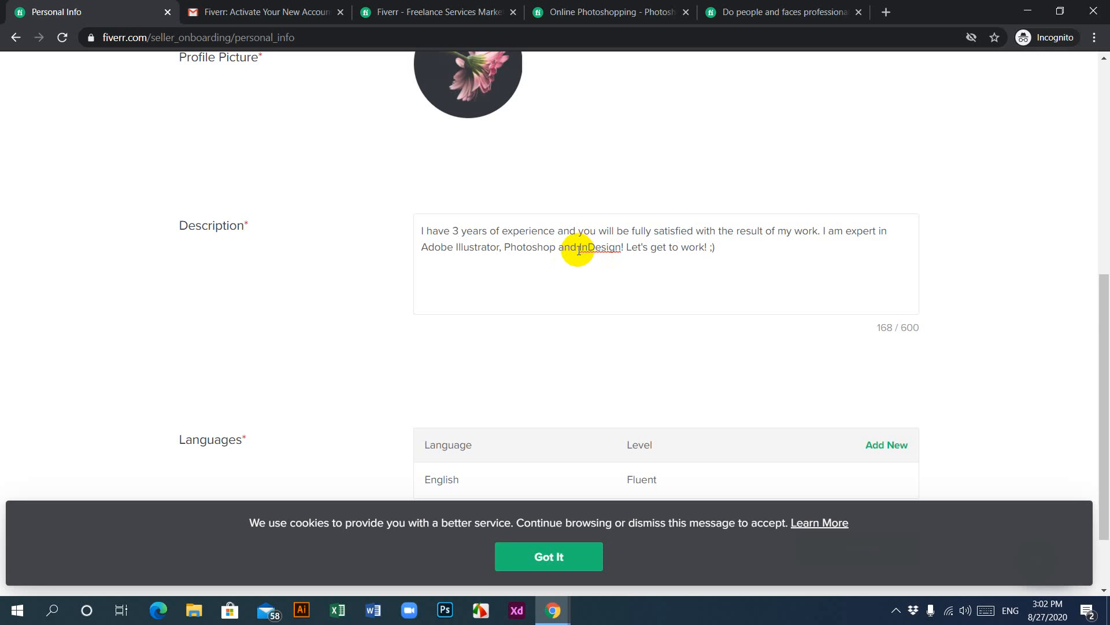
- Delete 'and InDesign' from the description and move 'Let's get to work!' onto its own line
left_click_drag(621, 248, 560, 249)
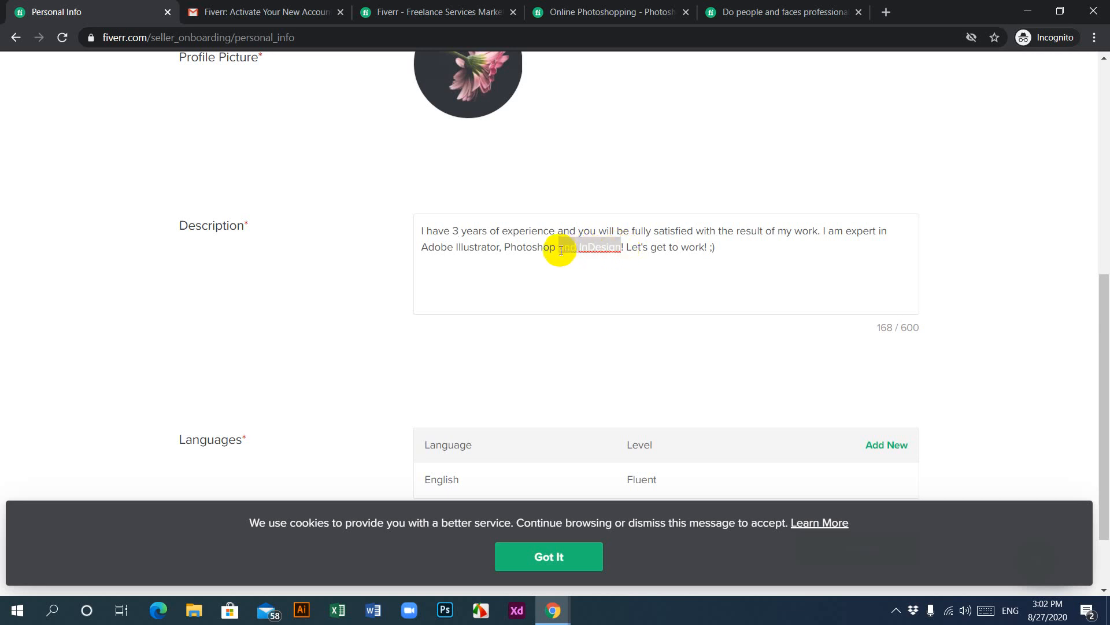
key("BackSpace")
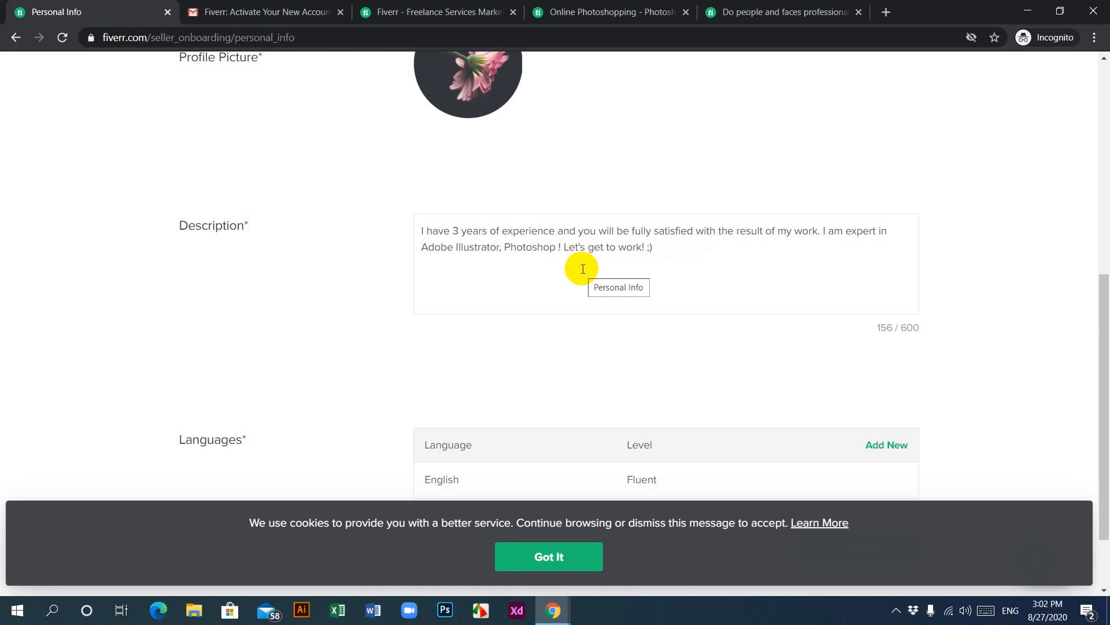
key("BackSpace")
left_click(682, 251)
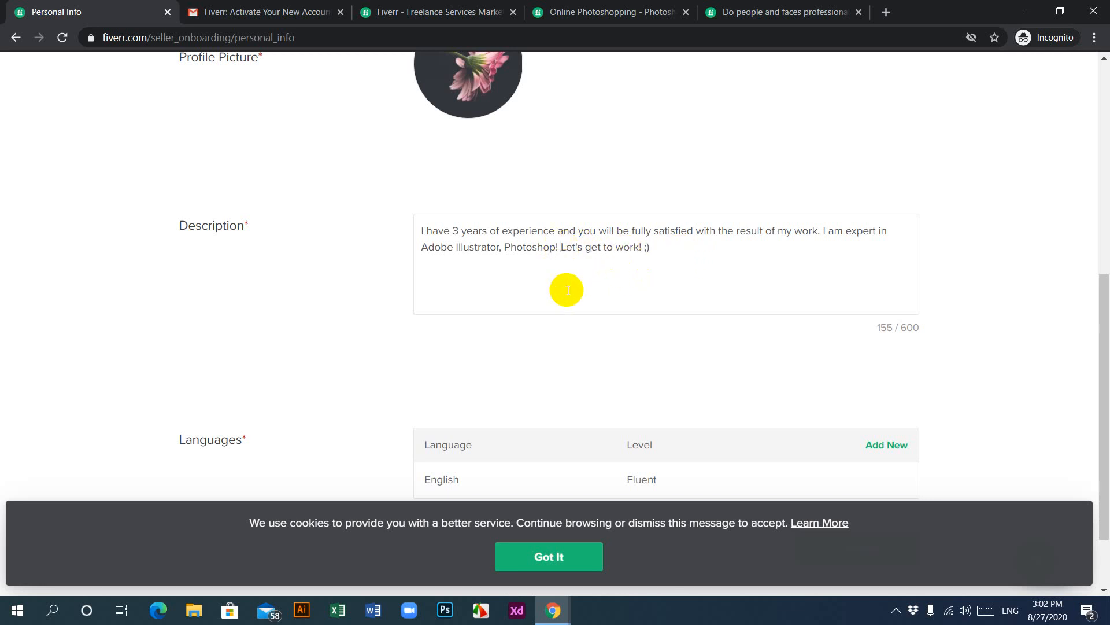
key("Return")
key("Return")
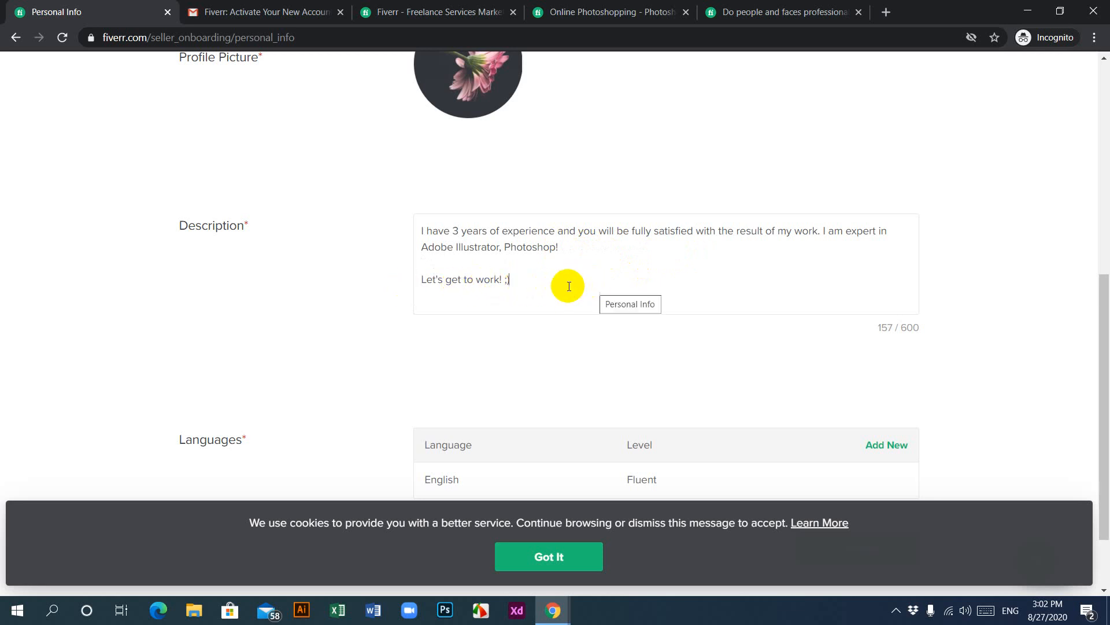
- Change the winking ';)' emoticon at the end of the description to ':)'
left_click(505, 280)
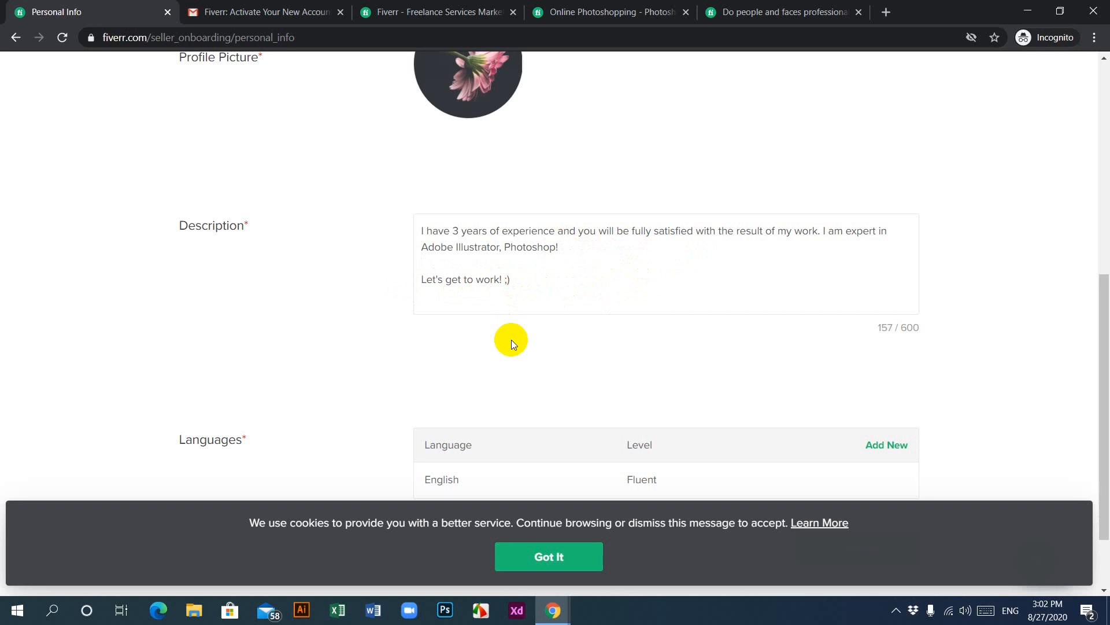
key("BackSpace")
type(":")
scroll(598, 310, "down", 2)
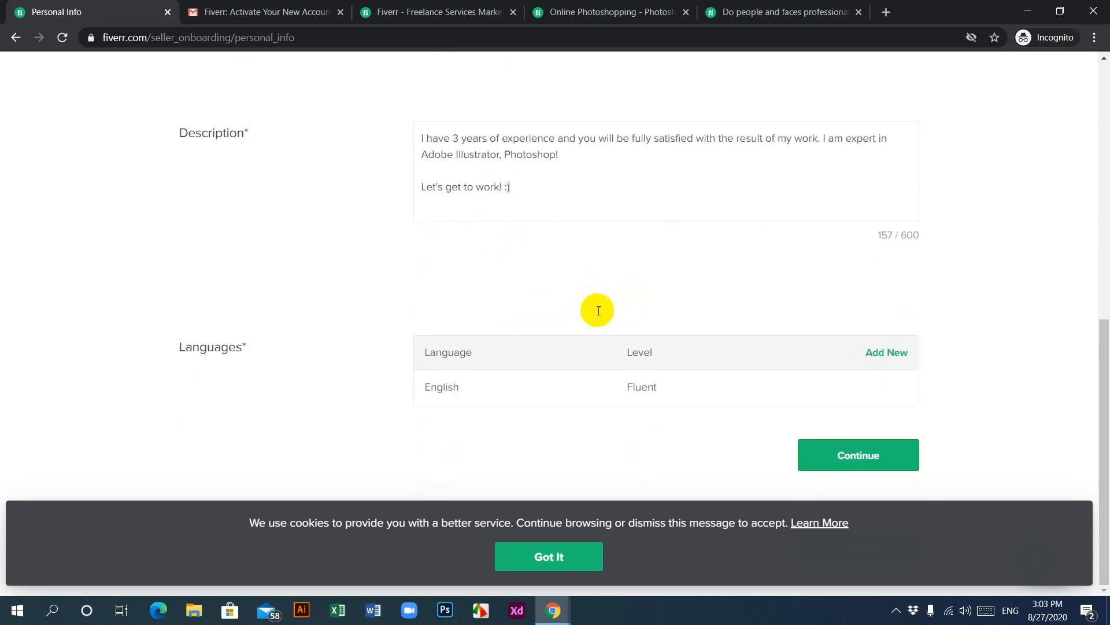
scroll(598, 310, "up", 1)
scroll(642, 255, "up", 2)
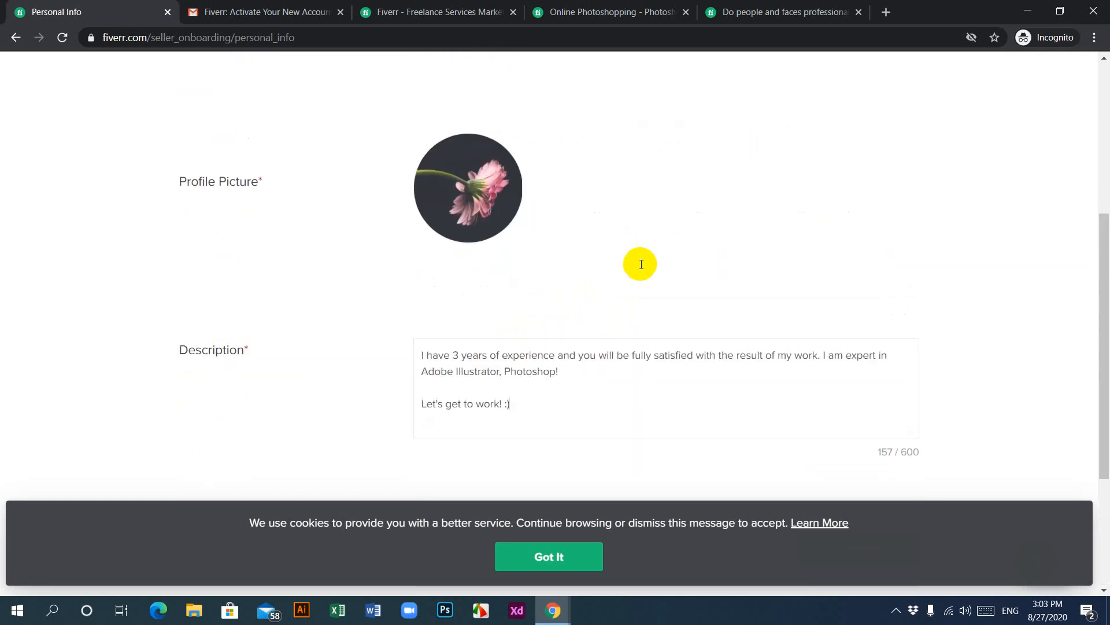
scroll(634, 276, "down", 4)
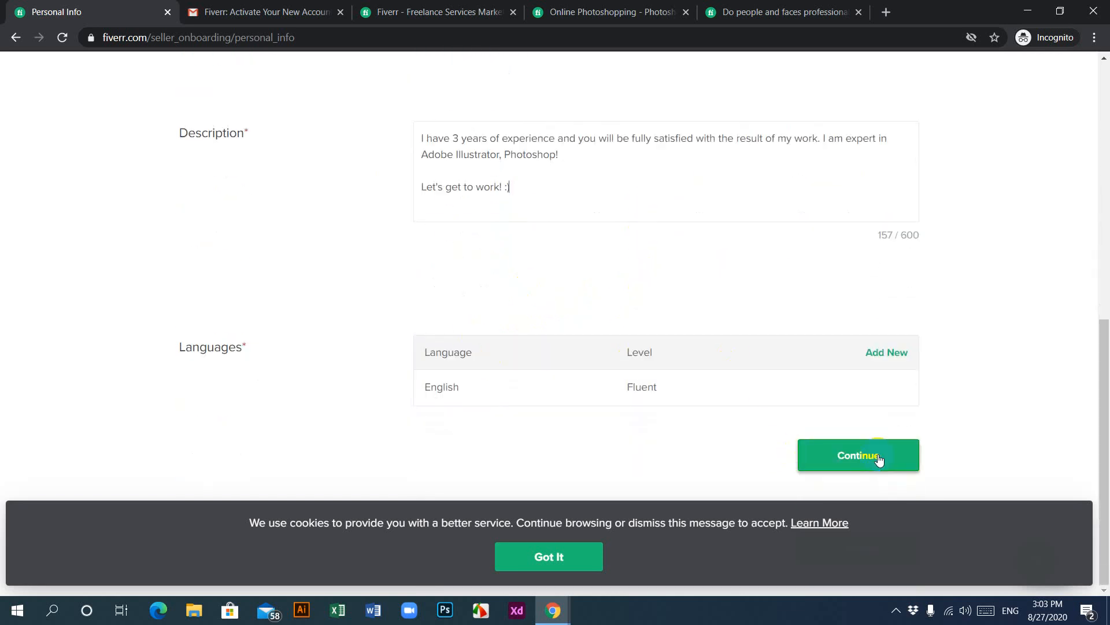
- Save Personal Info and set the occupation to Graphics & Design, from 2017 to 2020
left_click(806, 457)
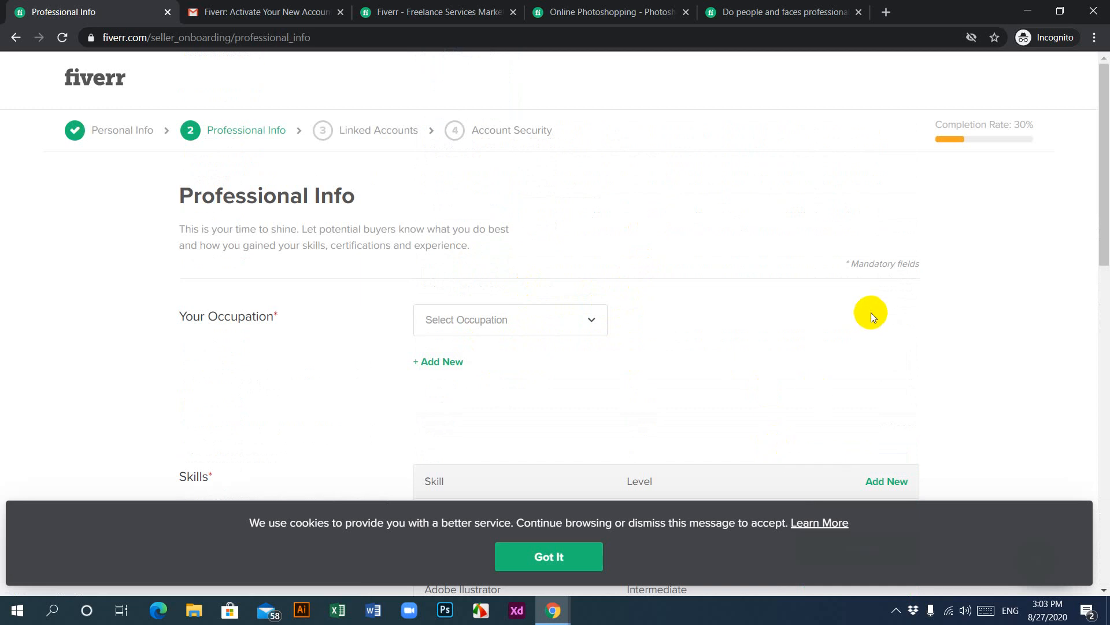
scroll(307, 317, "down", 1)
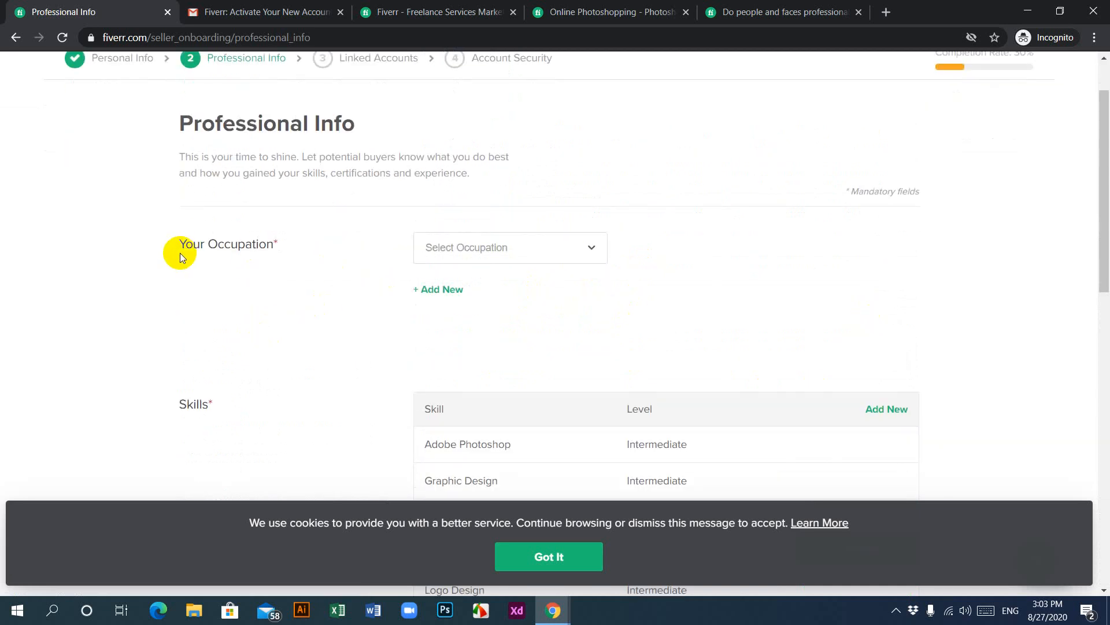
left_click(591, 250)
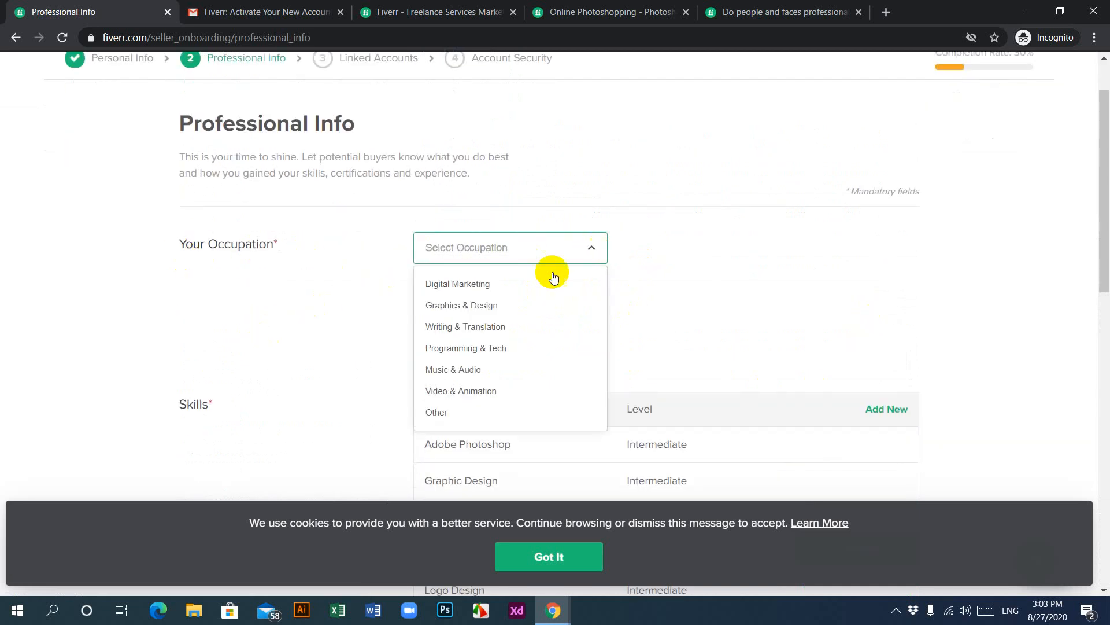
left_click(475, 306)
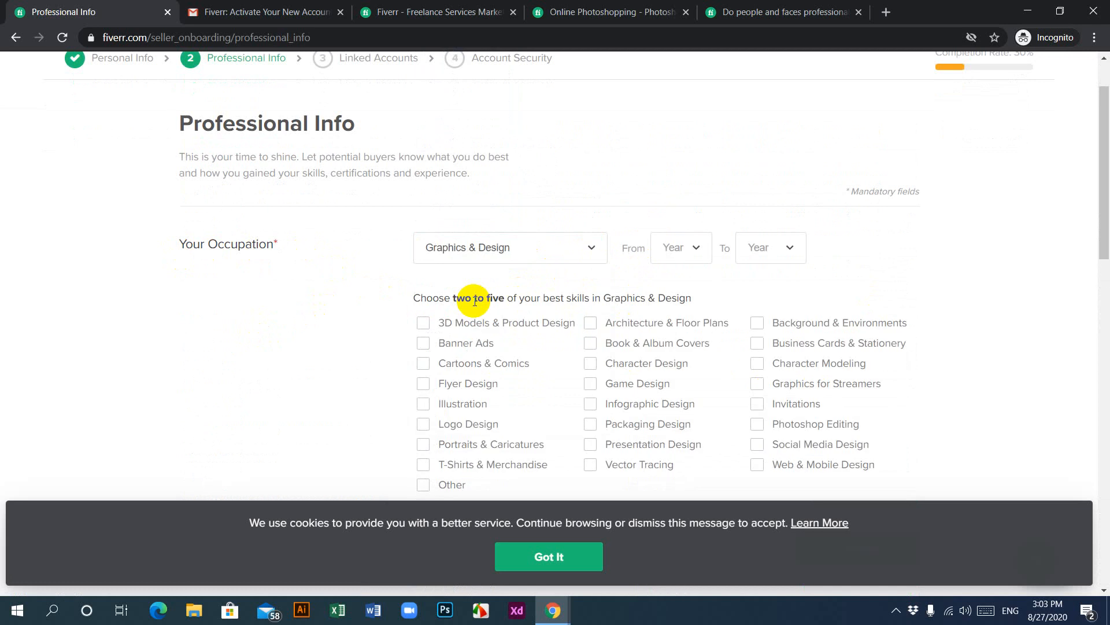
left_click(696, 247)
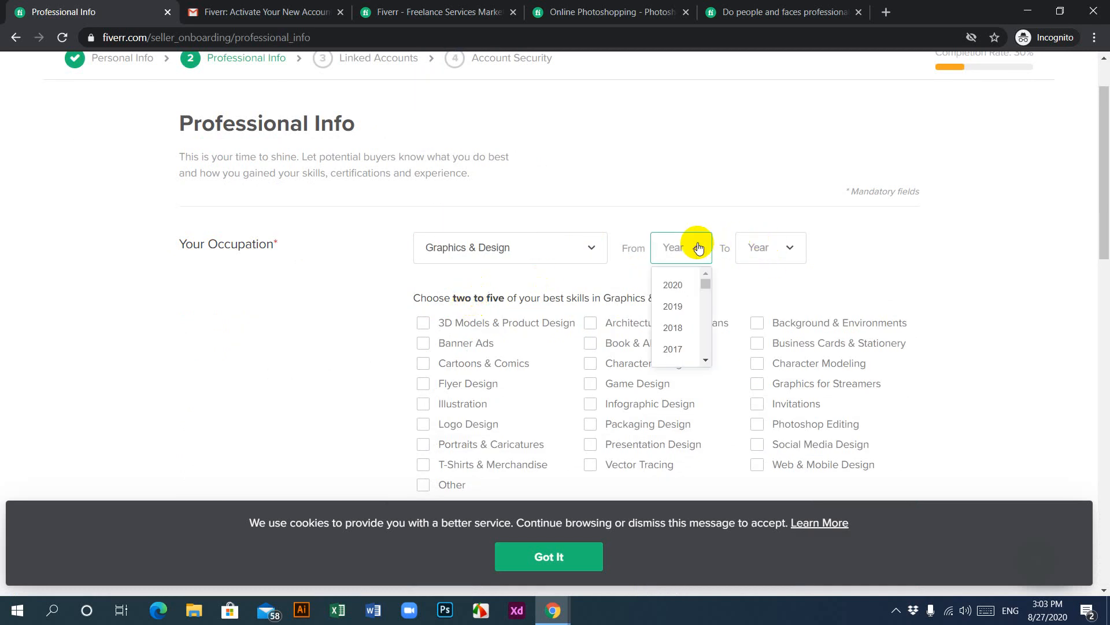
left_click(674, 349)
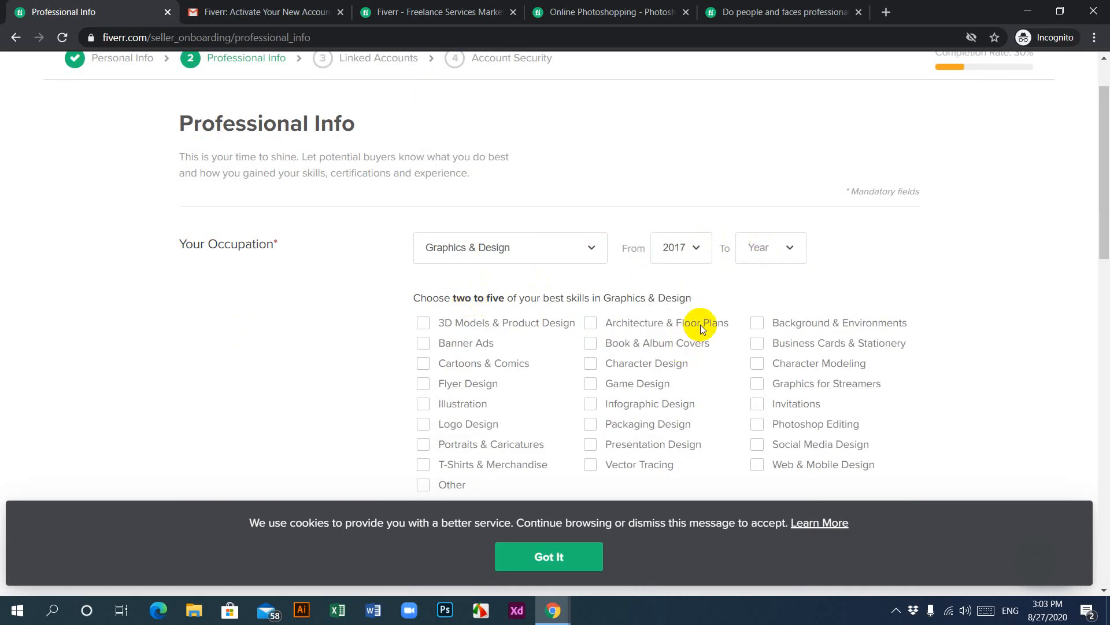
left_click(804, 247)
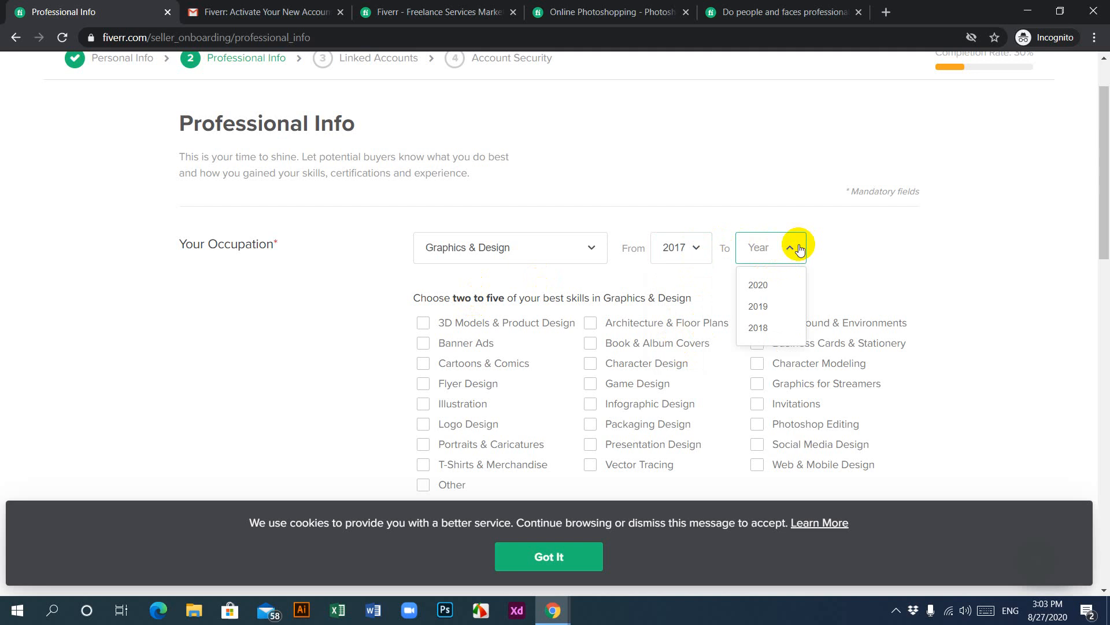
left_click(763, 283)
- Tick Logo Design, Photoshop Editing, Illustration and T-Shirts & Merchandise as skills, dropping Packaging Design
scroll(356, 279, "down", 2)
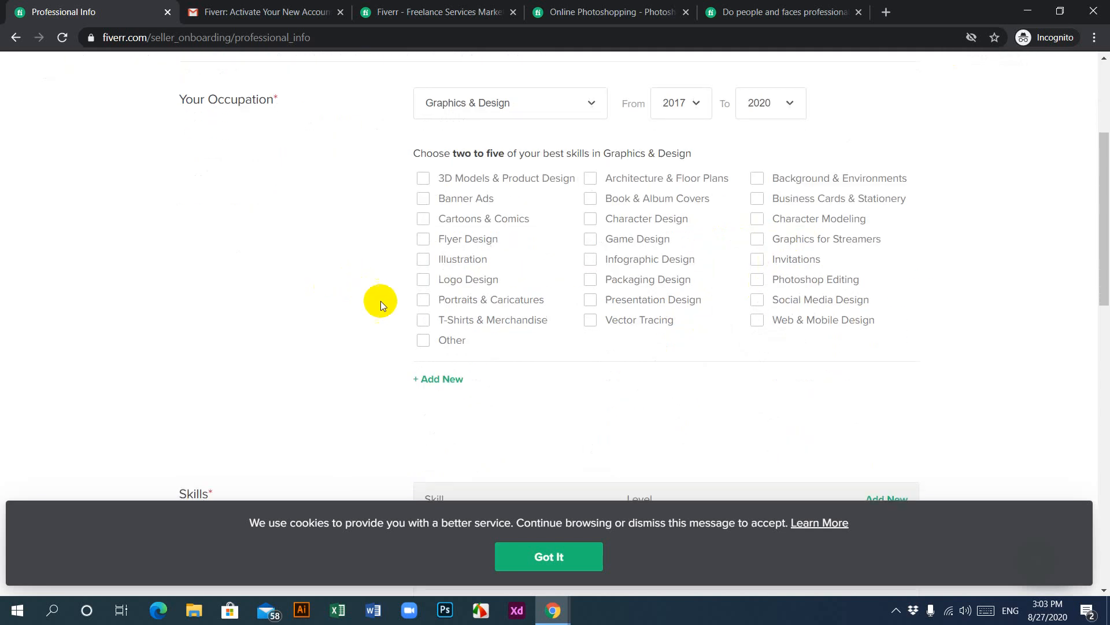
left_click(422, 279)
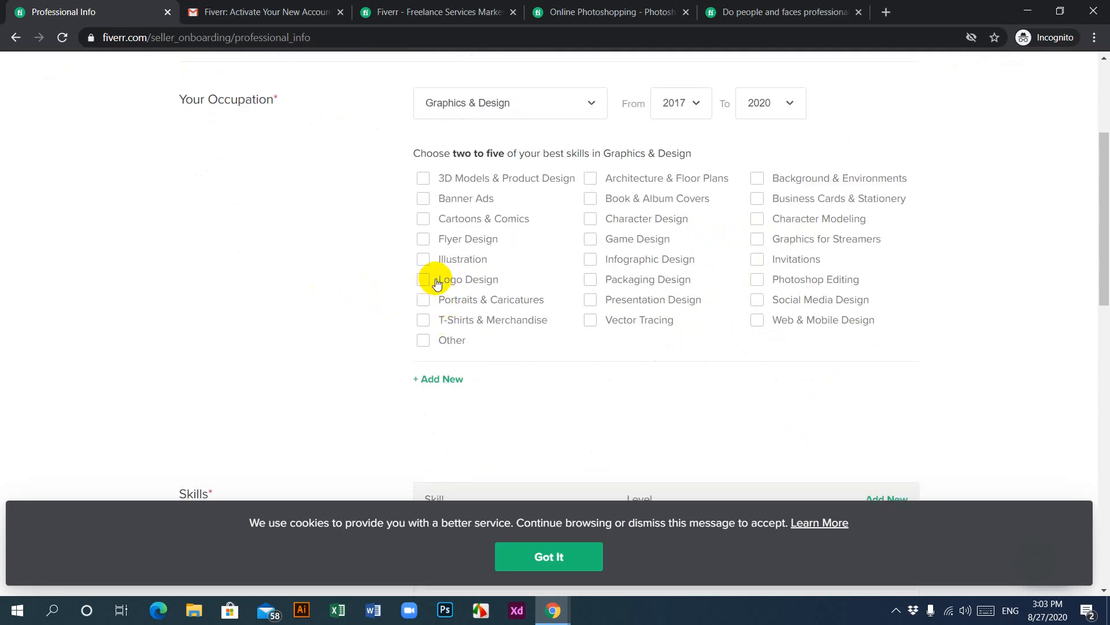
left_click(590, 279)
left_click(758, 284)
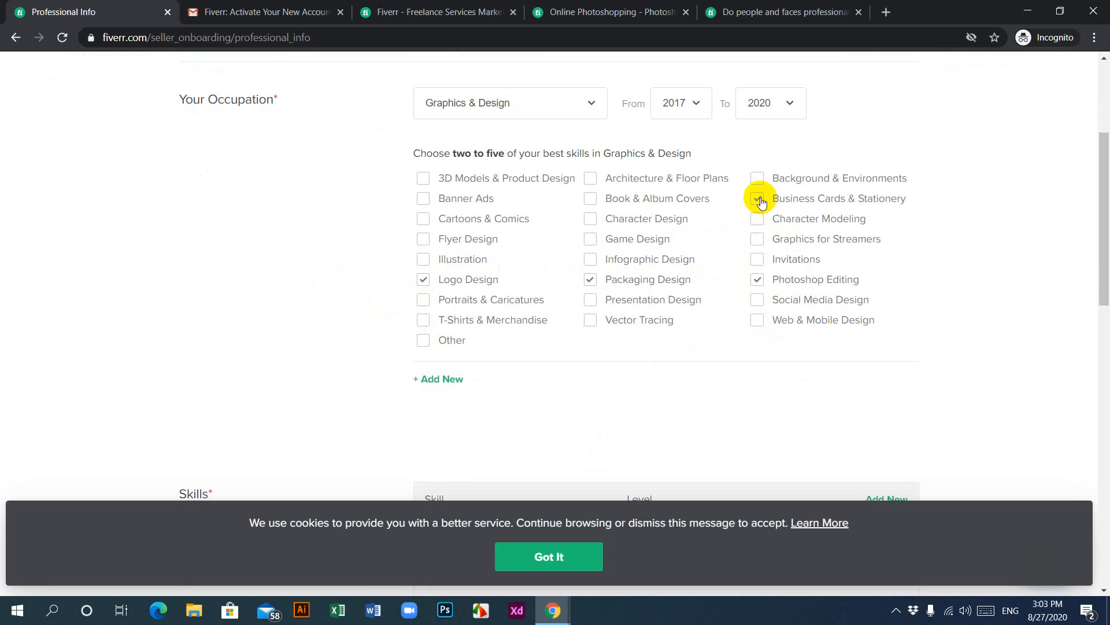
left_click(423, 262)
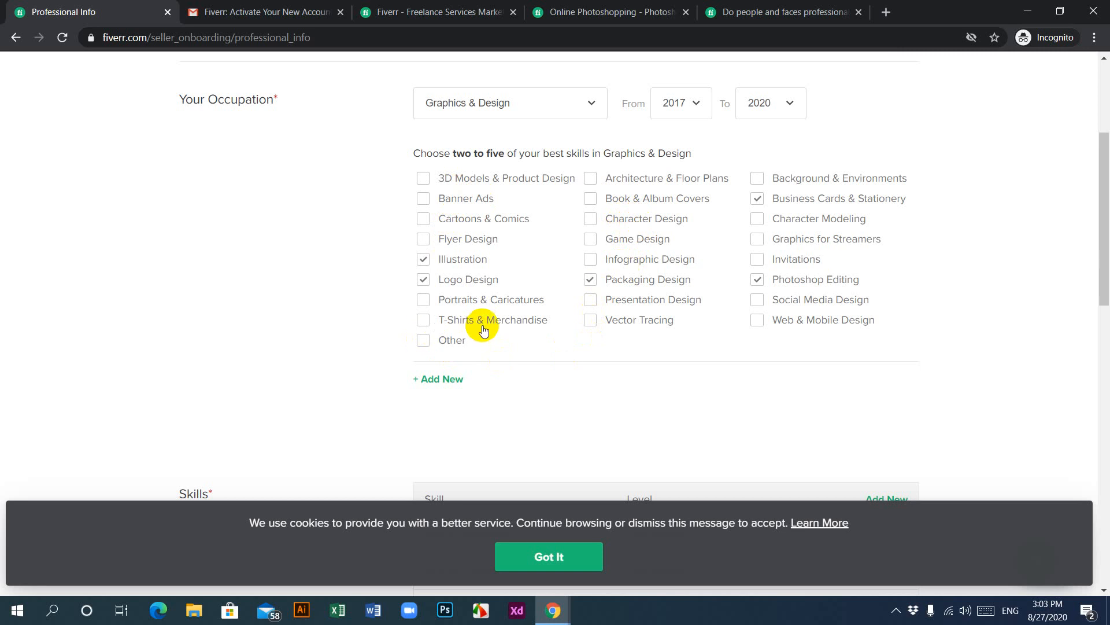
left_click(589, 280)
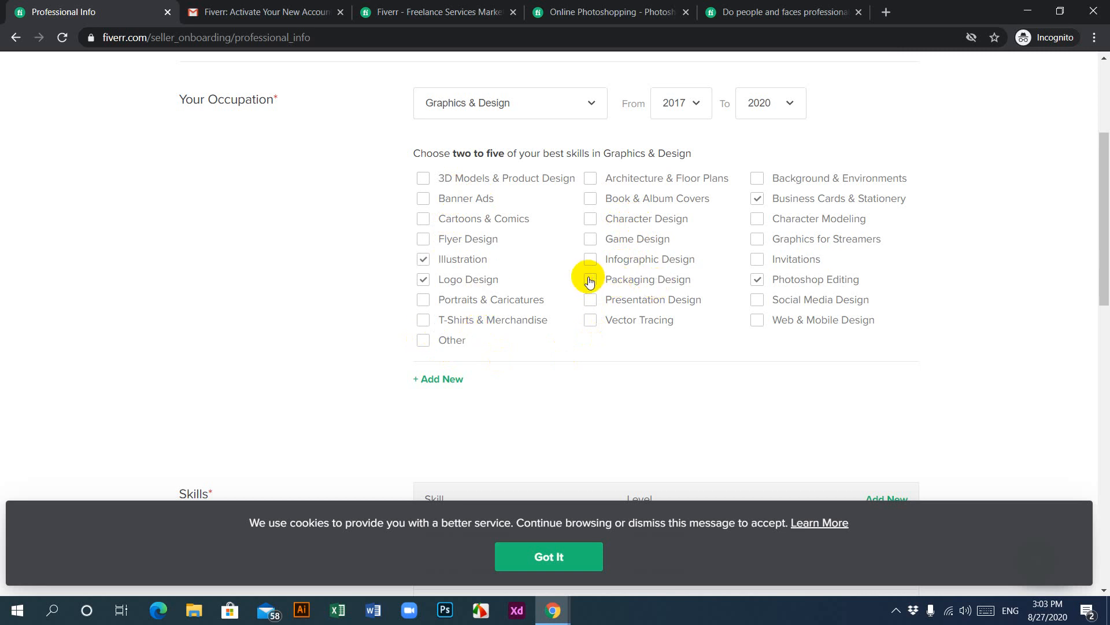
left_click(424, 320)
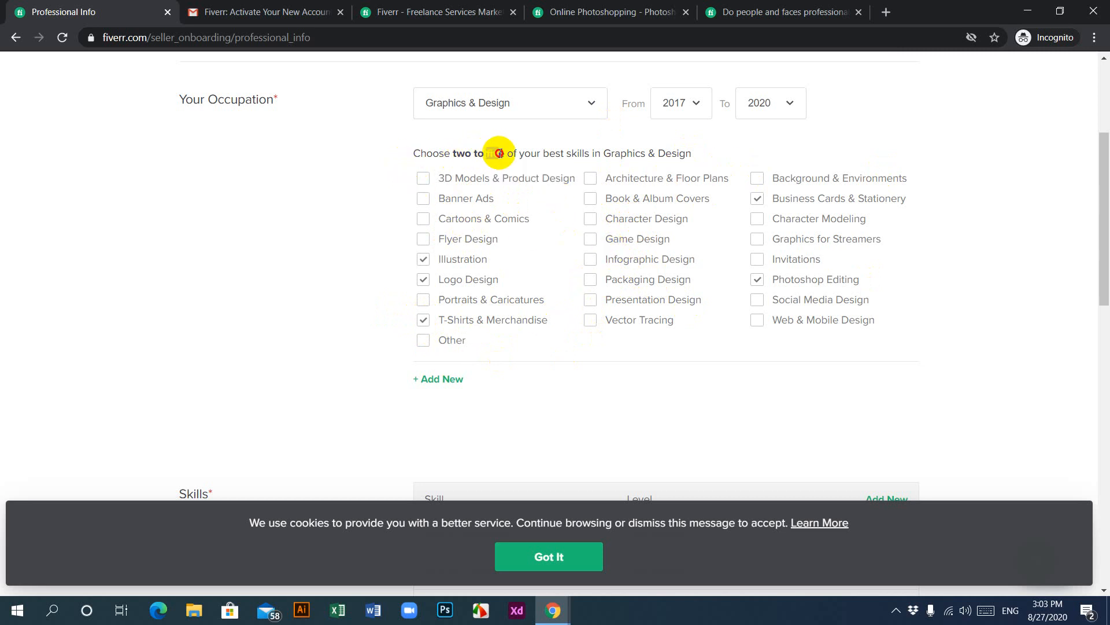
- Scroll through the Professional Info page to review the Education and Certification sections
scroll(561, 337, "down", 3)
scroll(561, 337, "up", 2)
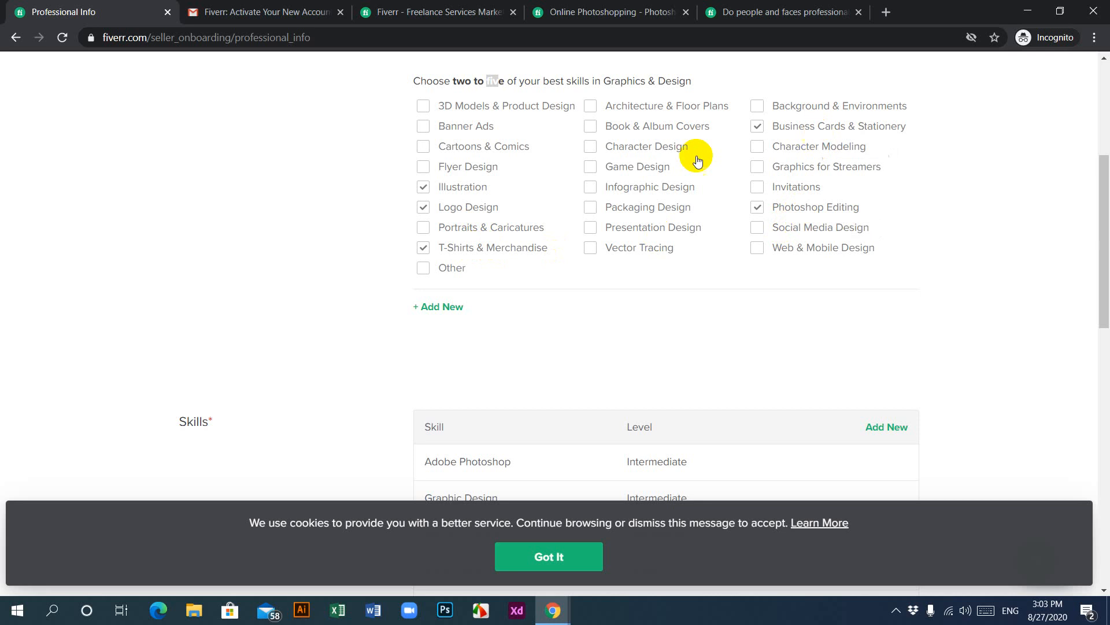
scroll(525, 359, "down", 2)
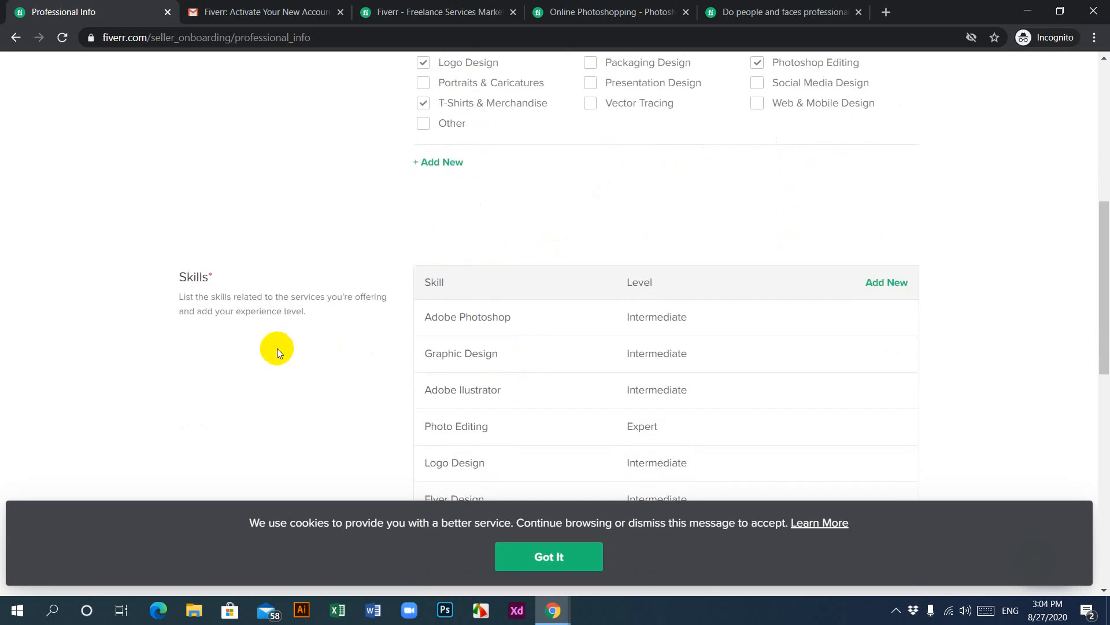
scroll(621, 272, "down", 4)
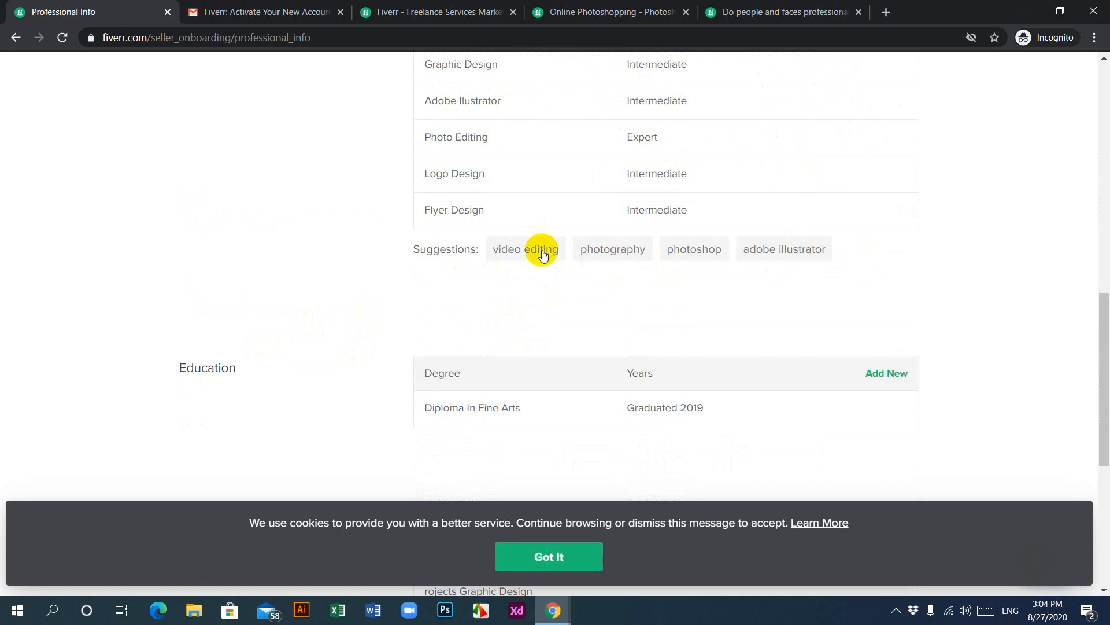
scroll(831, 234, "up", 3)
scroll(887, 329, "up", 5)
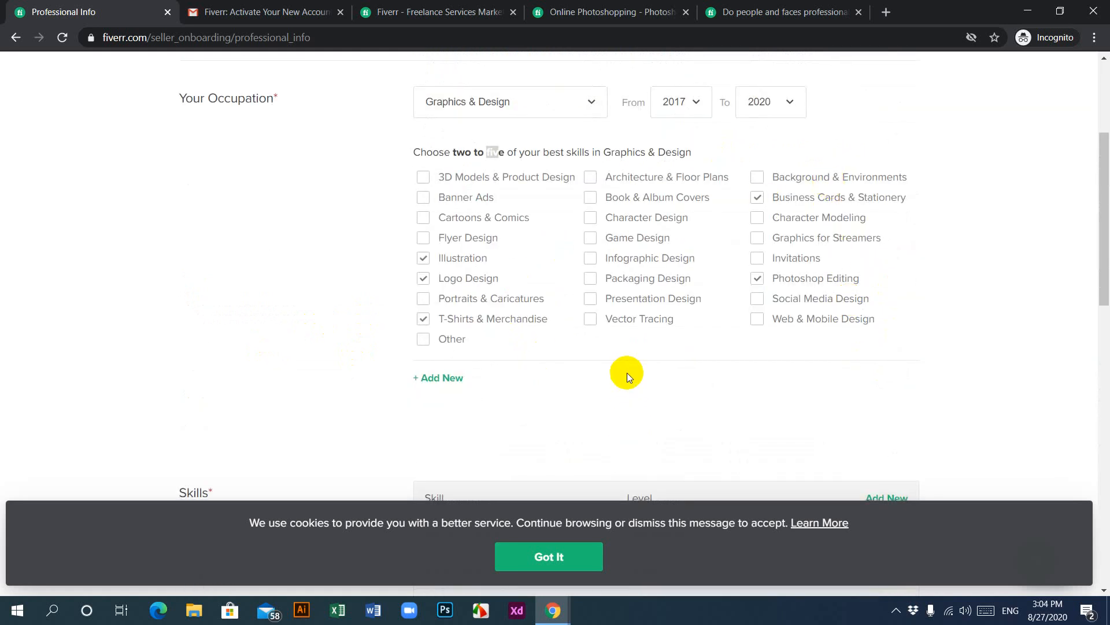
scroll(627, 372, "down", 4)
scroll(521, 352, "up", 3)
scroll(352, 311, "up", 3)
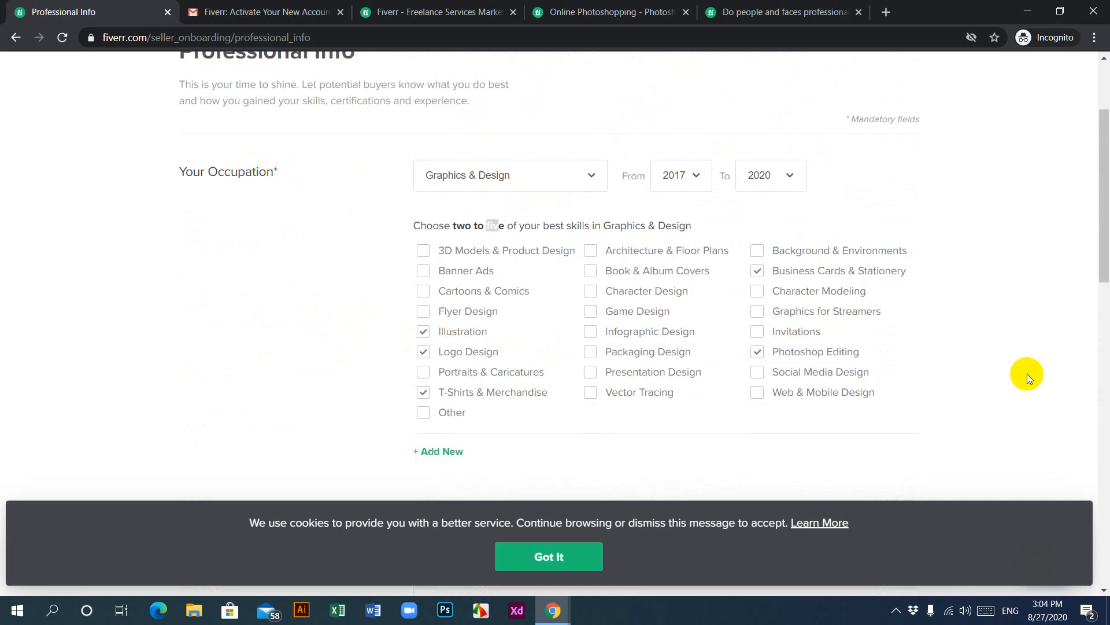
scroll(622, 313, "down", 8)
scroll(622, 313, "down", 4)
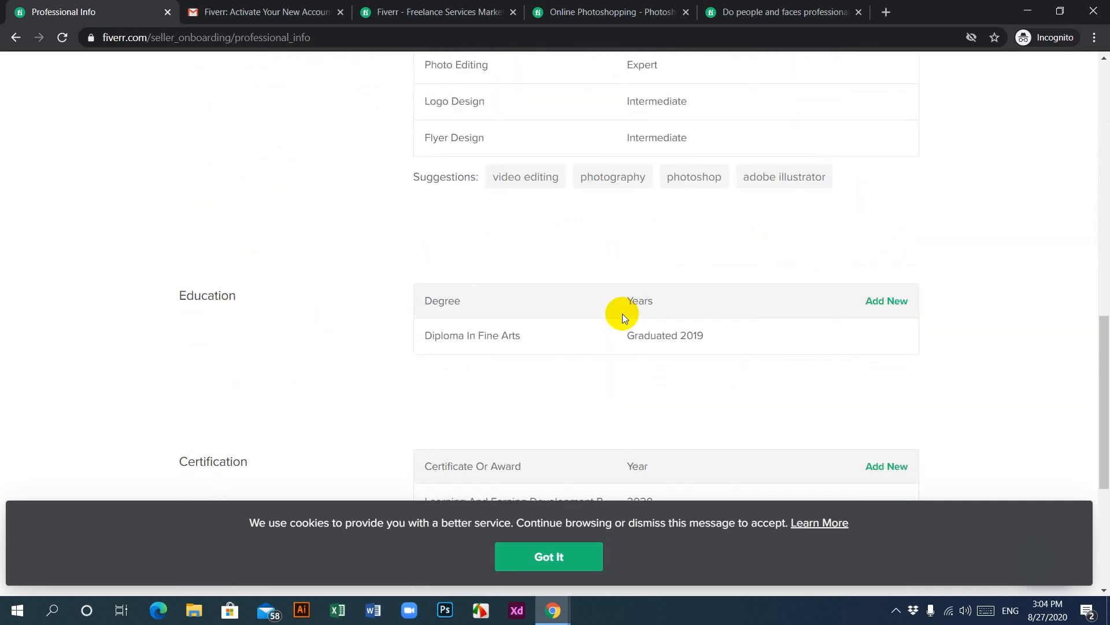
scroll(692, 235, "up", 4)
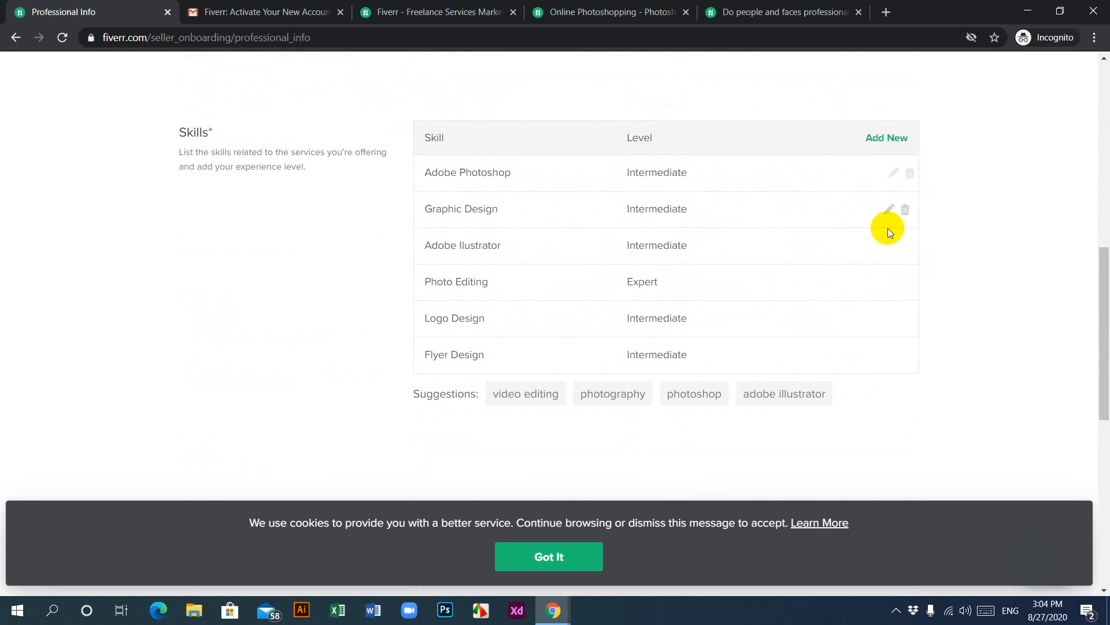
scroll(498, 377, "down", 4)
scroll(497, 377, "down", 5)
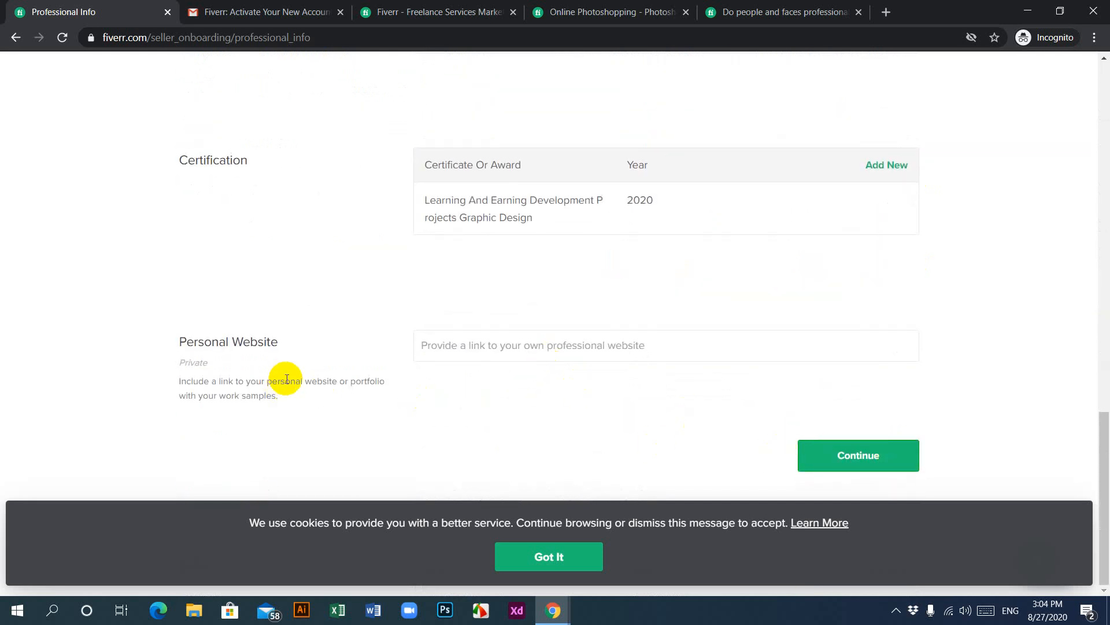
scroll(634, 386, "up", 4)
scroll(633, 382, "up", 11)
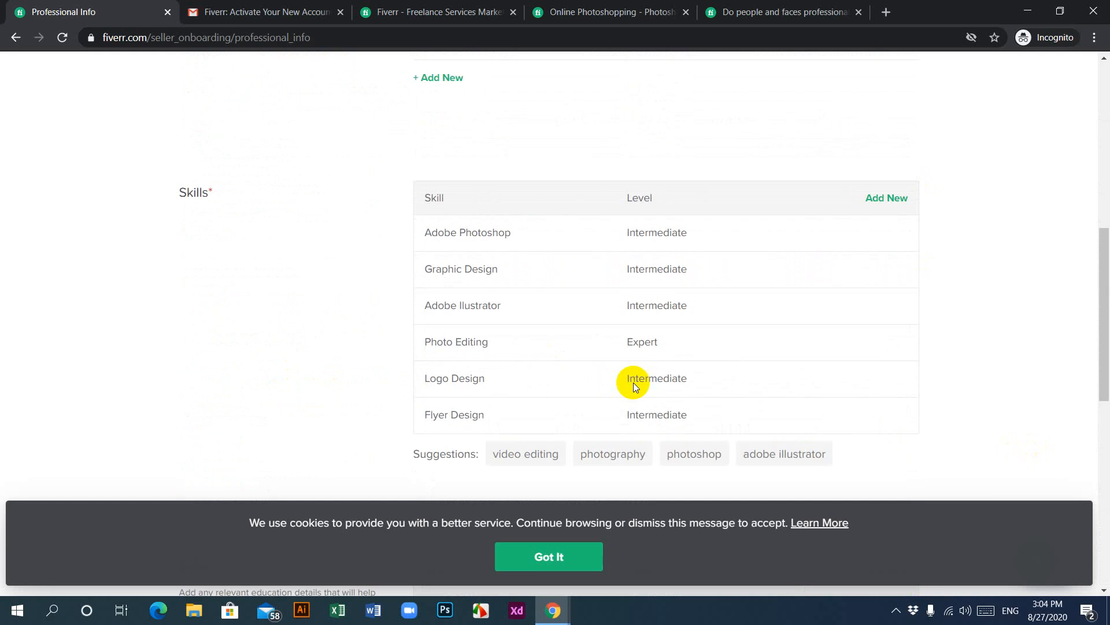
scroll(633, 383, "up", 4)
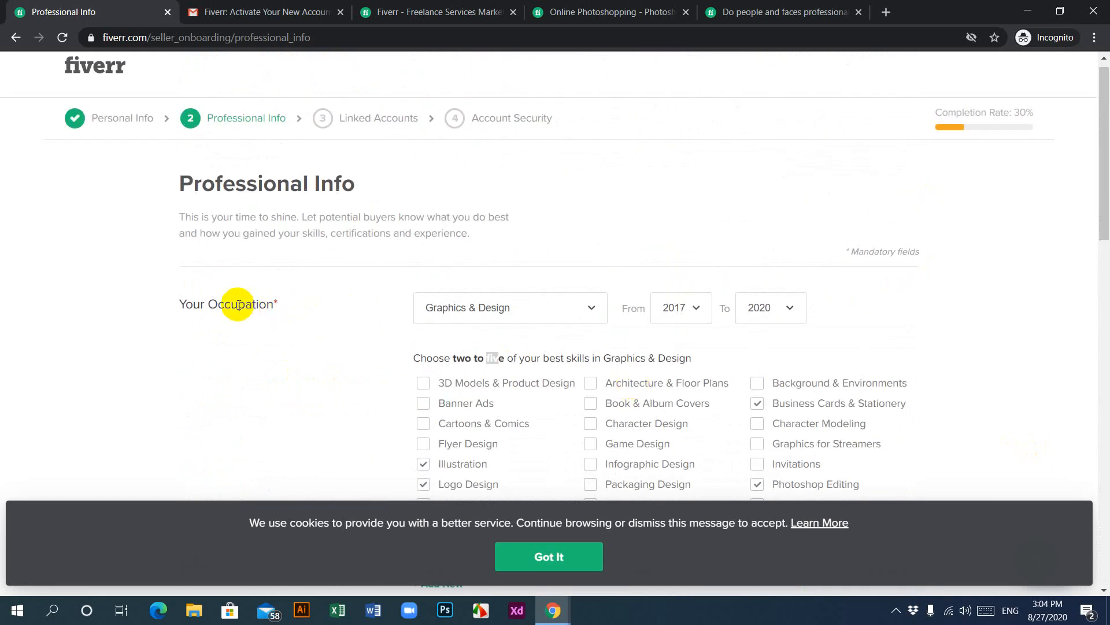
- Dismiss the occupation dropdown and continue on to the Linked Accounts step
left_click(590, 310)
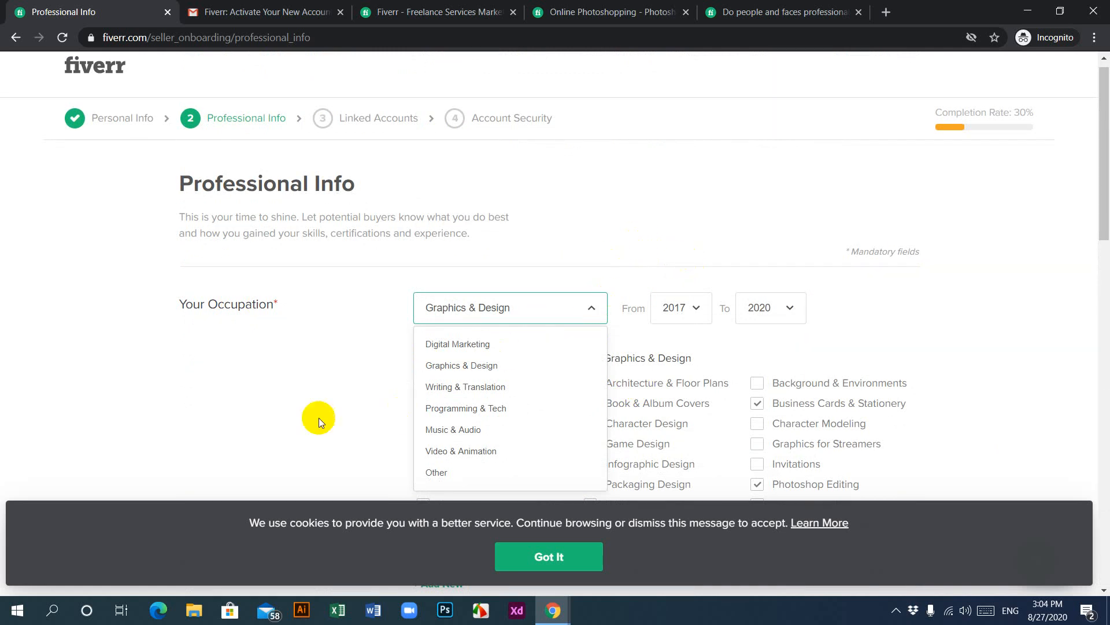
left_click(289, 369)
scroll(829, 418, "down", 15)
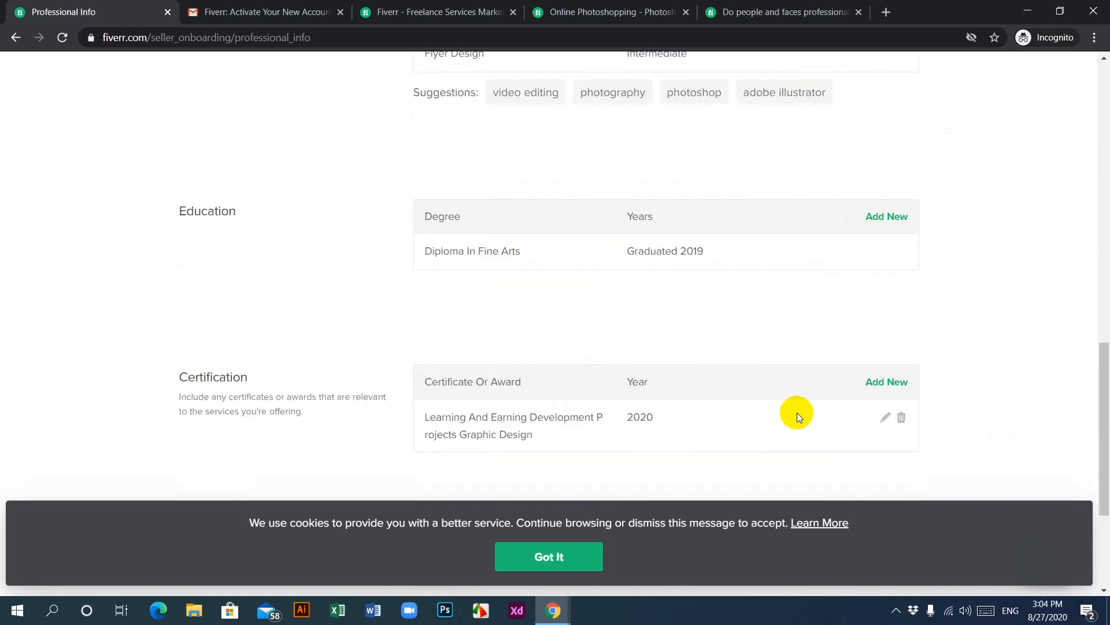
scroll(878, 407, "down", 4)
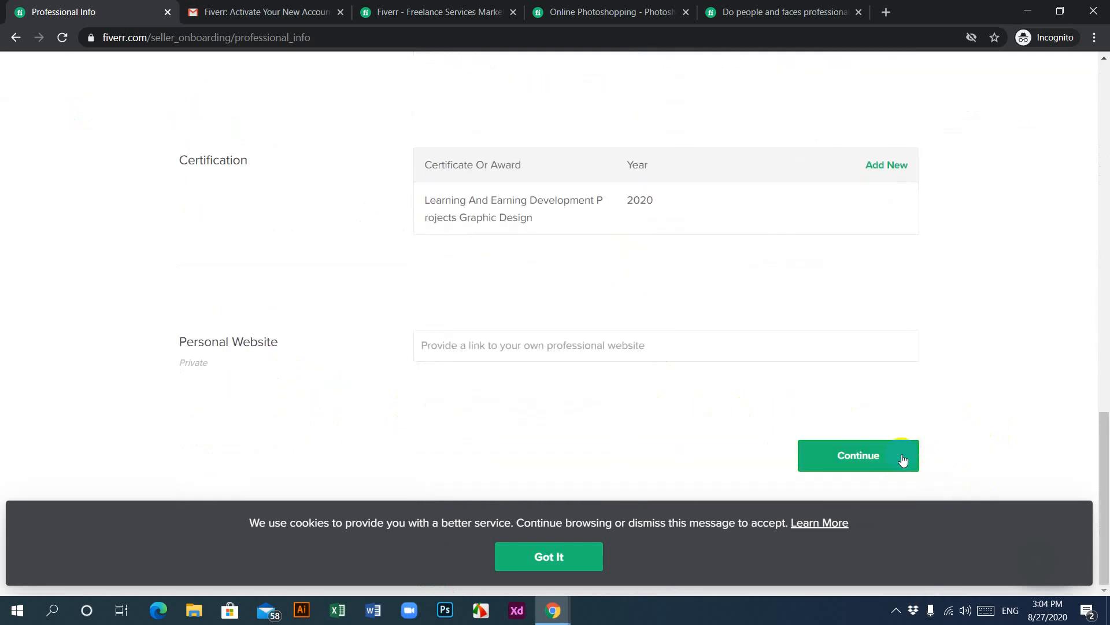
scroll(636, 310, "up", 8)
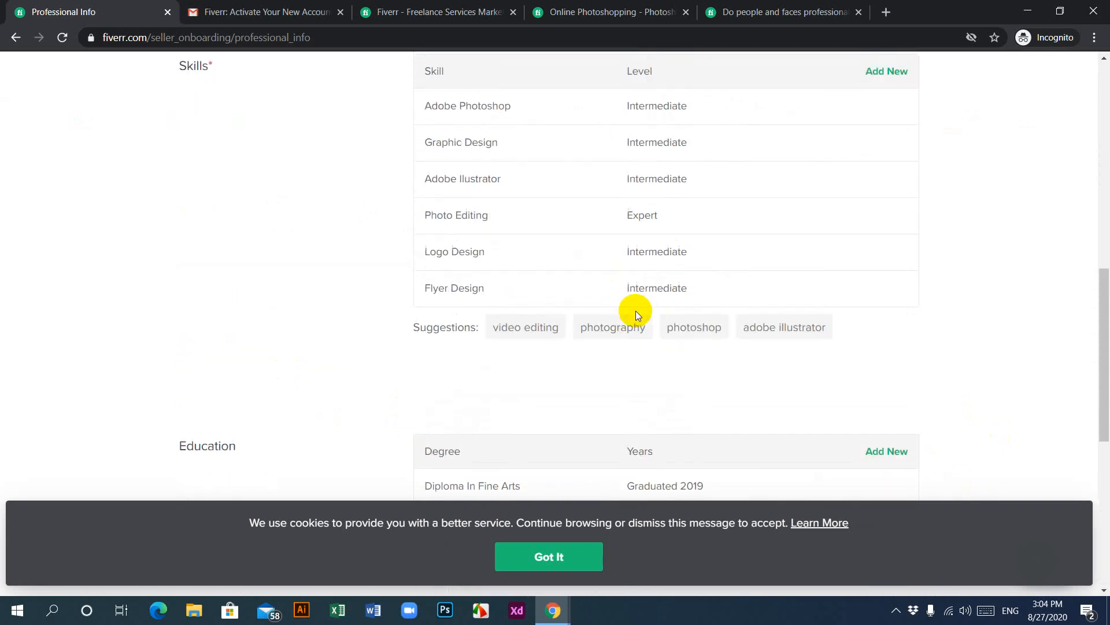
scroll(636, 311, "up", 5)
scroll(636, 311, "down", 4)
scroll(539, 326, "down", 5)
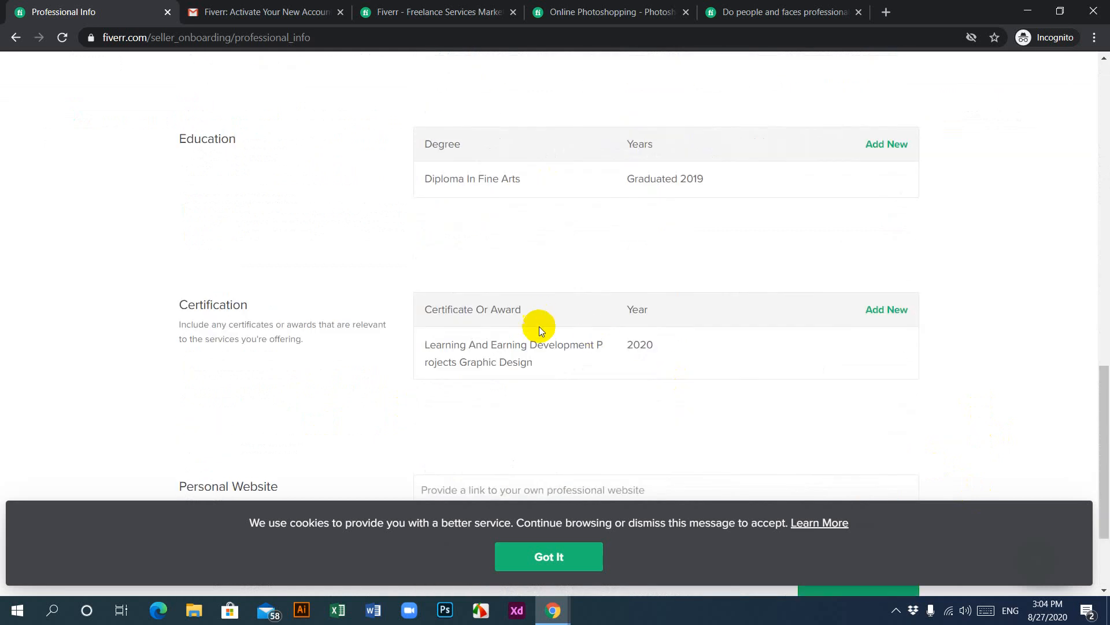
scroll(539, 326, "down", 3)
left_click(858, 453)
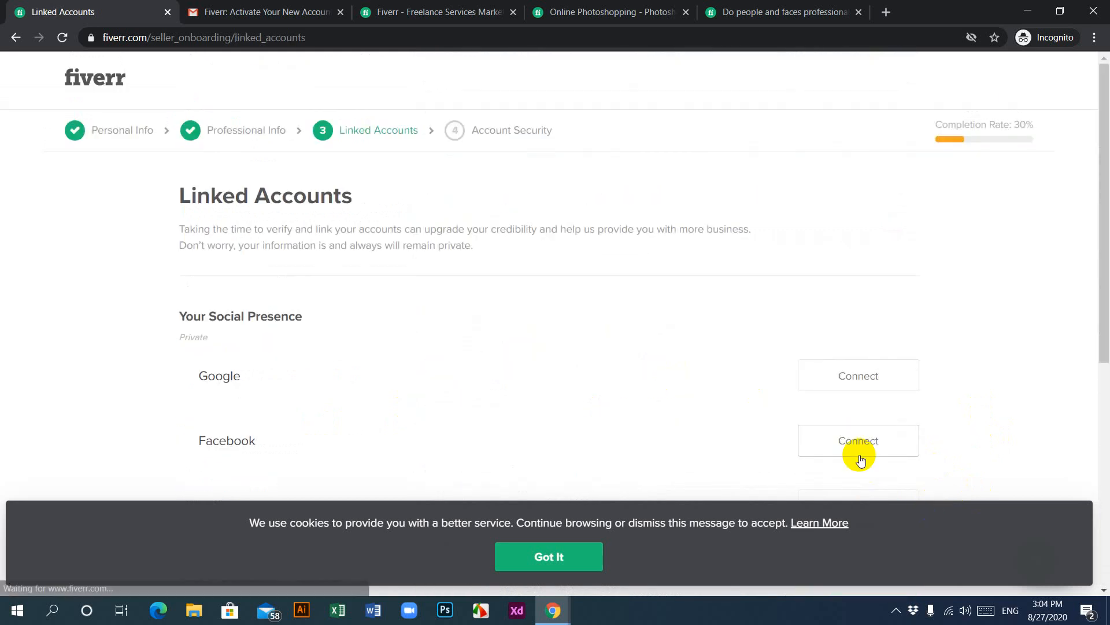
- Choose Connect beside Facebook on the Linked Accounts page to open its login window
scroll(481, 309, "down", 4)
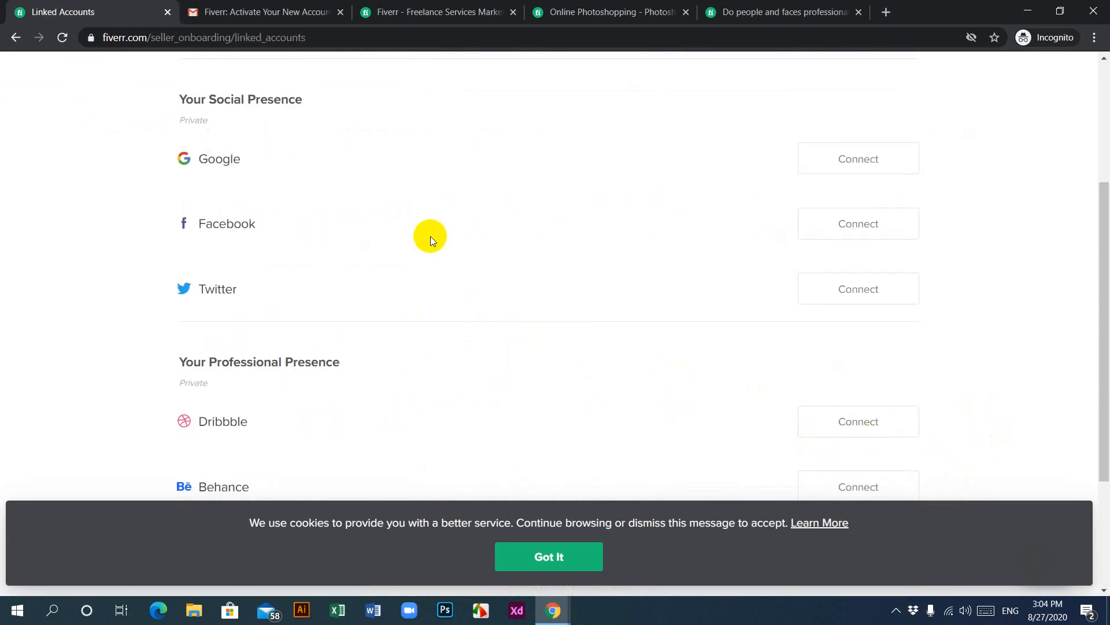
scroll(773, 258, "up", 4)
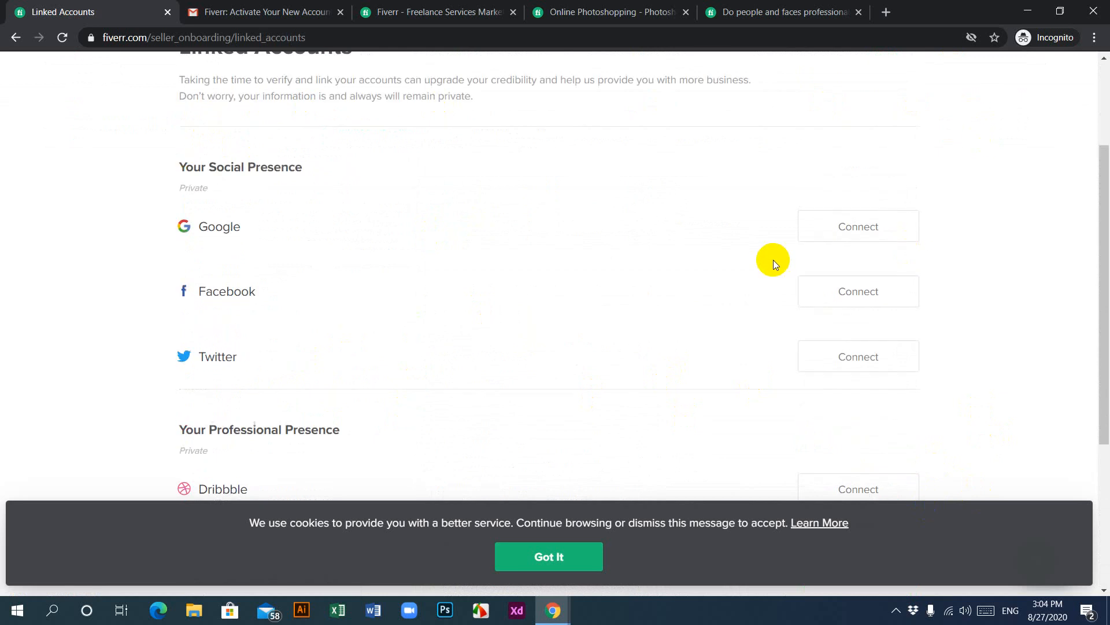
scroll(773, 258, "down", 4)
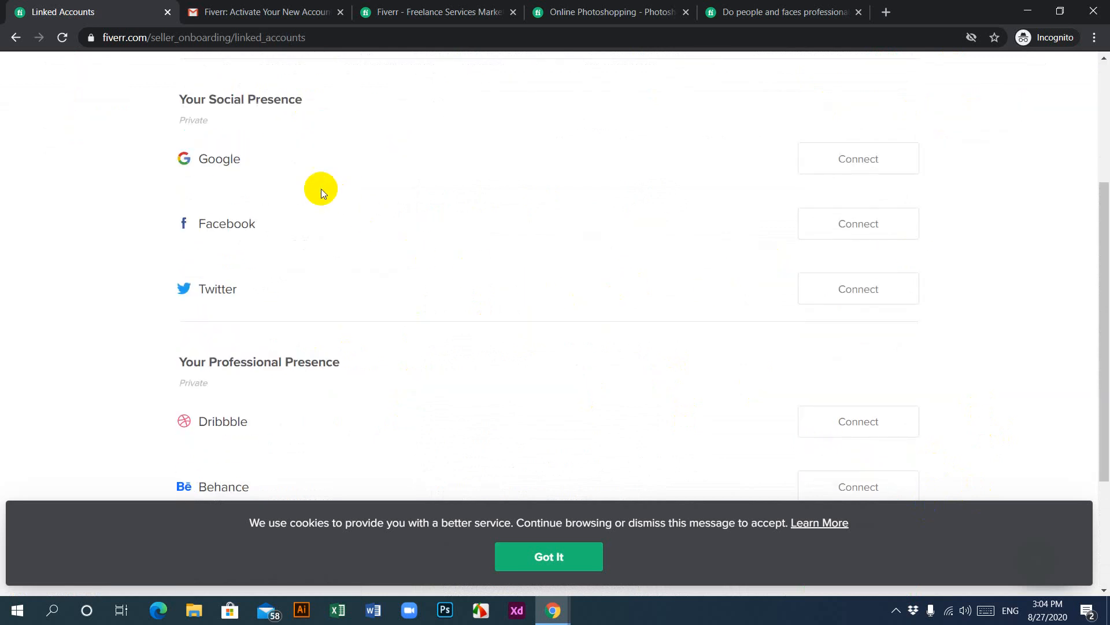
left_click(845, 226)
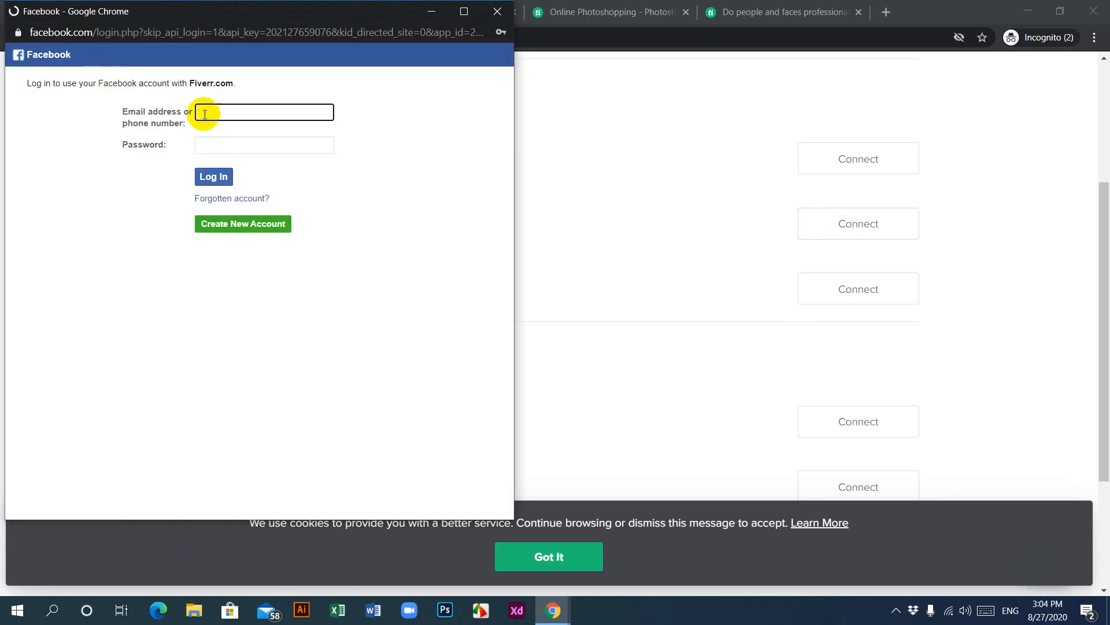
left_click(225, 111)
left_click(140, 194)
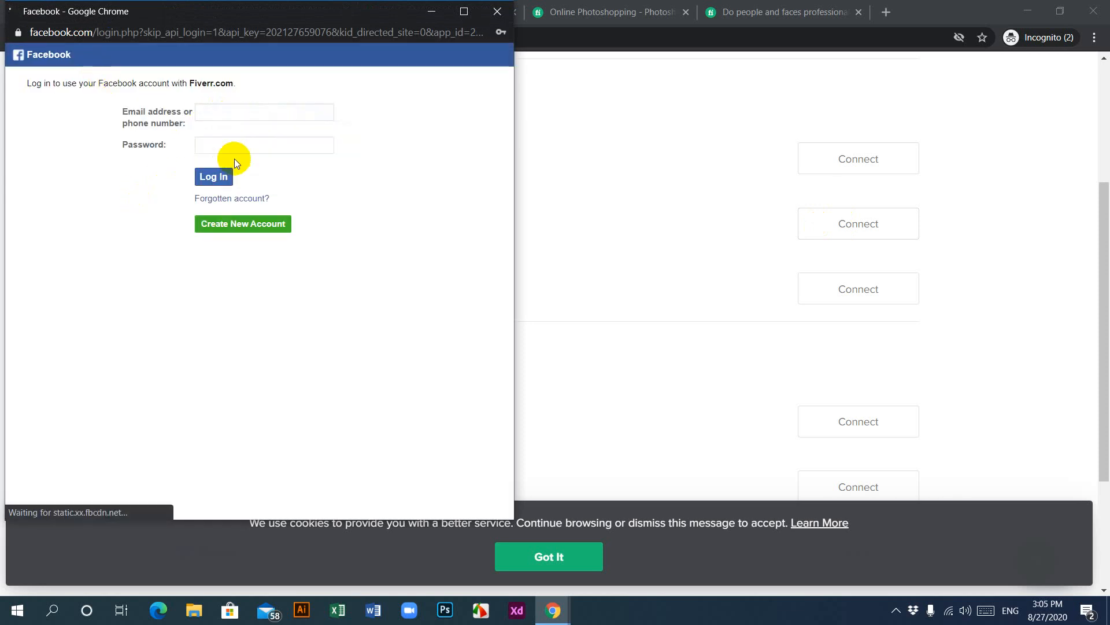
left_click(214, 227)
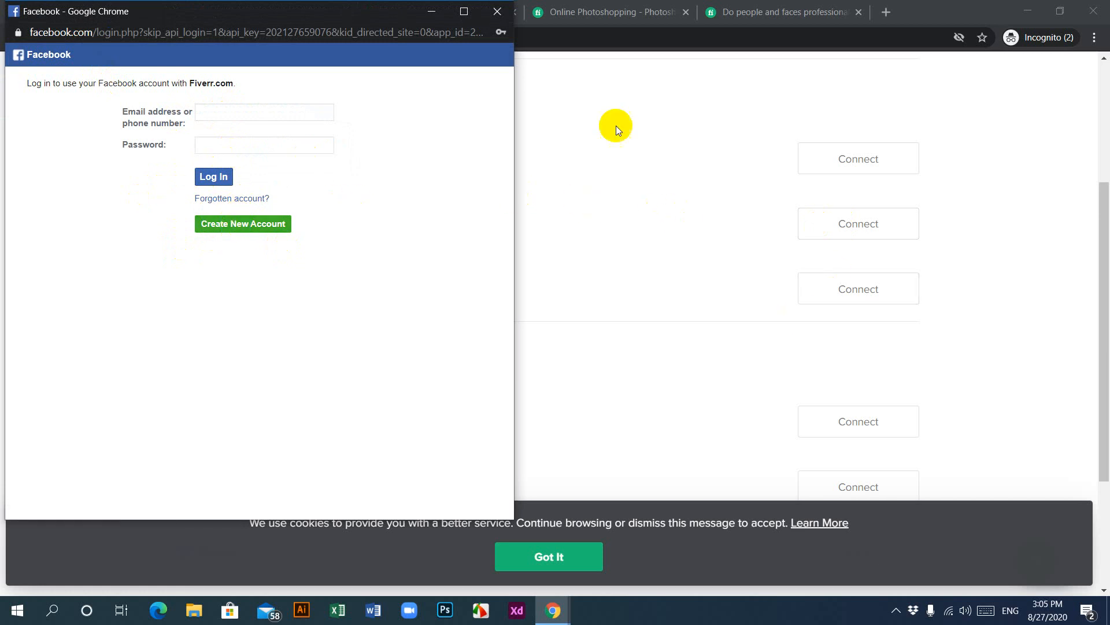
- Close the Facebook login without linking and continue to Account Security
left_click(497, 11)
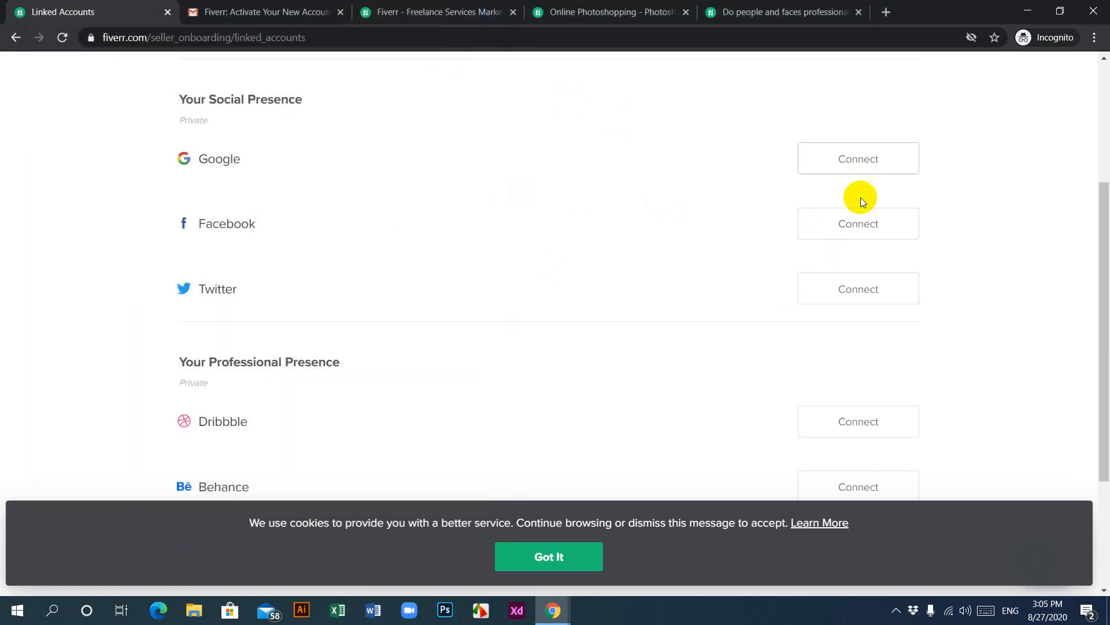
scroll(444, 354, "down", 3)
scroll(388, 332, "down", 1)
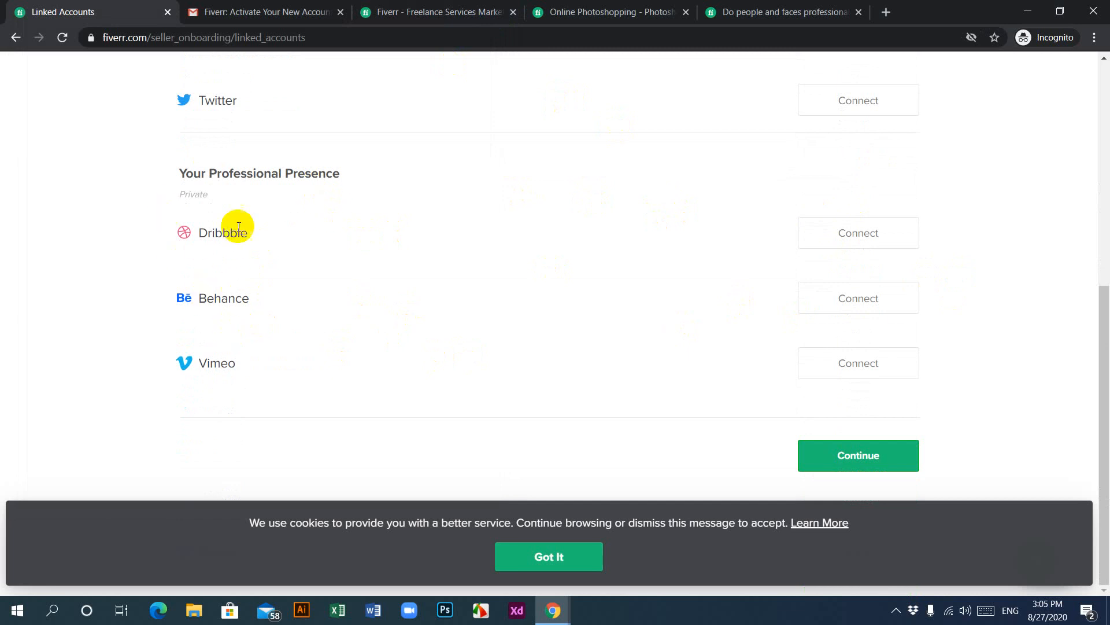
scroll(665, 386, "up", 7)
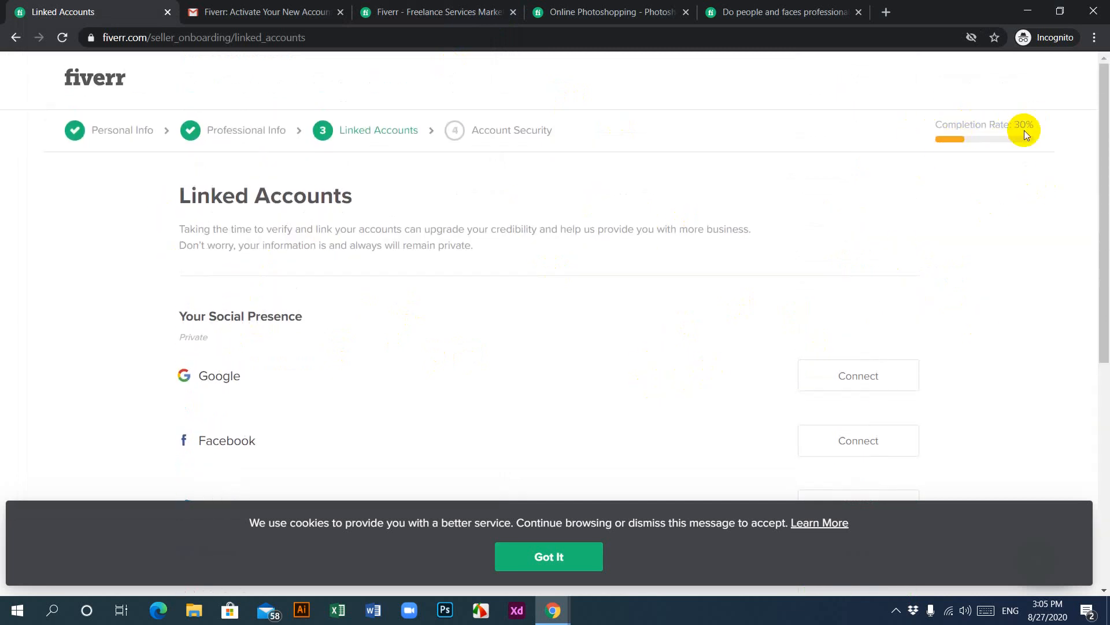
scroll(555, 277, "down", 7)
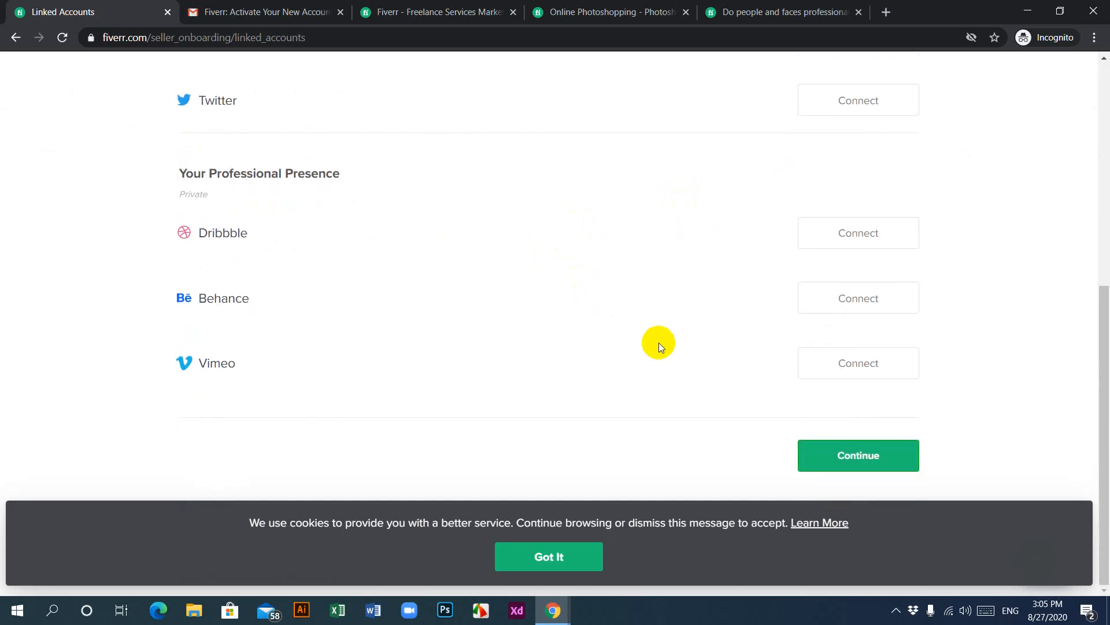
left_click(853, 456)
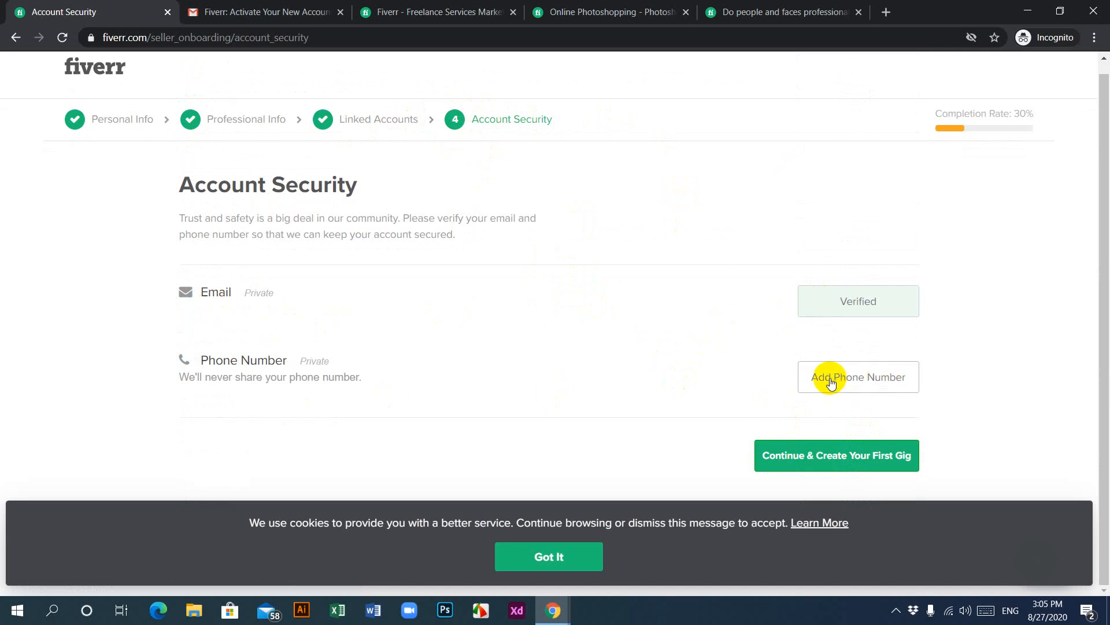
- Start phone verification with Bangladesh (+880) preset, then switch to the Google Meet window
left_click(831, 382)
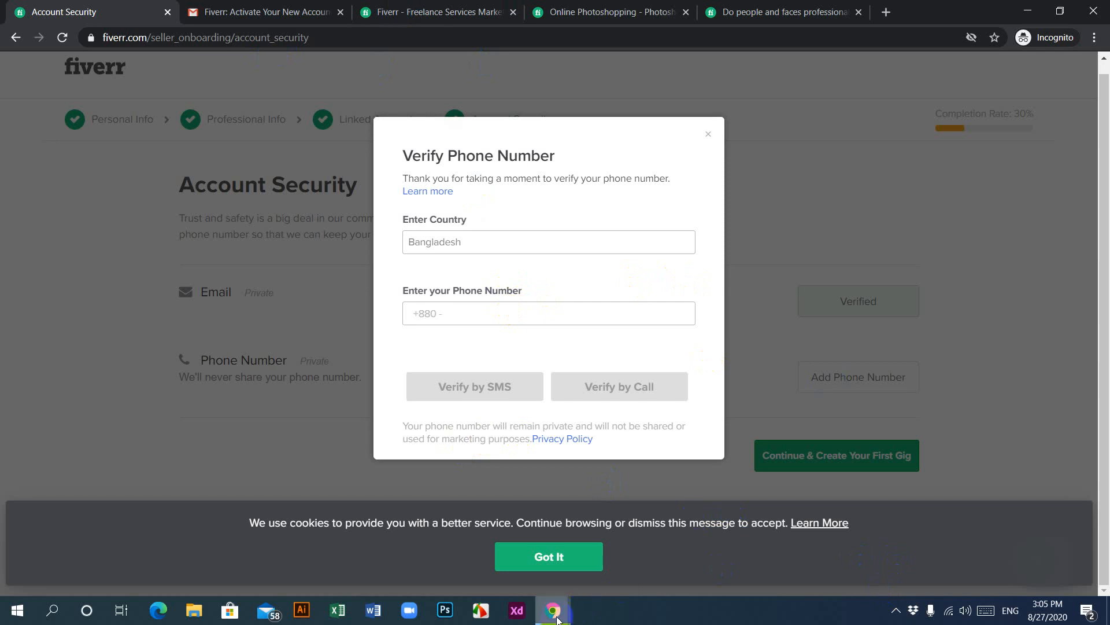
mouse_move(556, 615)
left_click(396, 552)
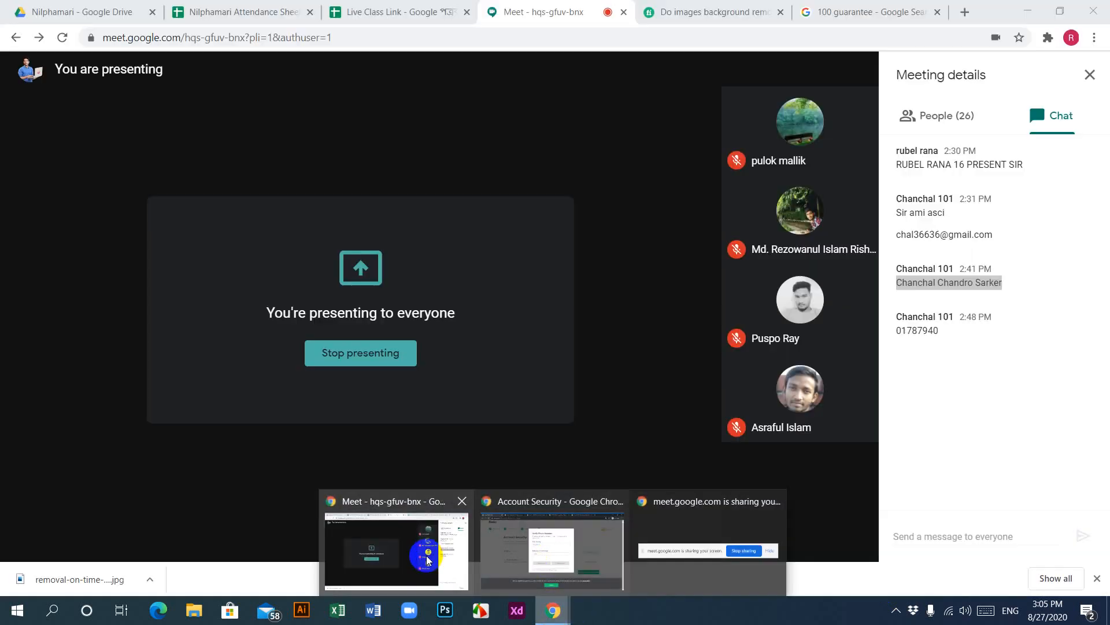
- Select and copy the phone number posted in the Google Meet chat
left_click(955, 359)
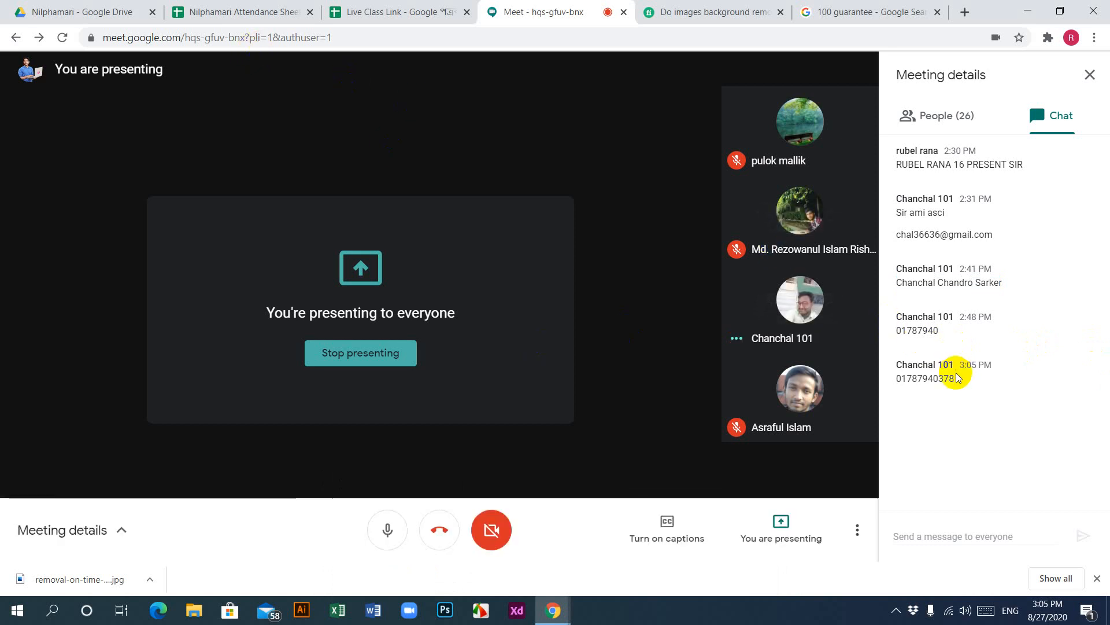
left_click_drag(956, 380, 896, 380)
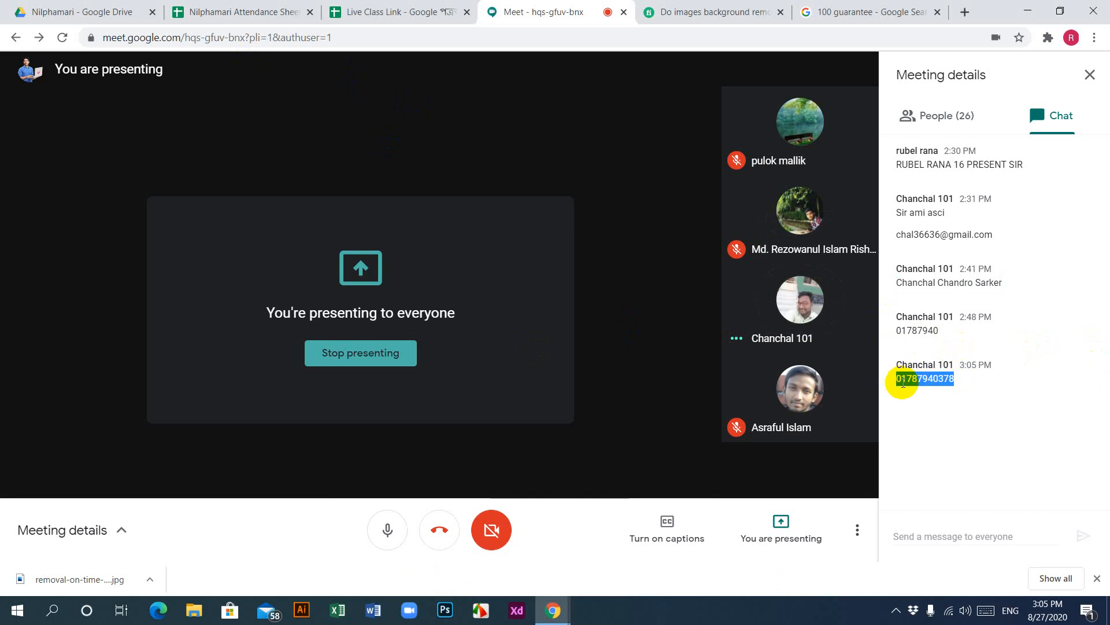
right_click(919, 380)
left_click(922, 389)
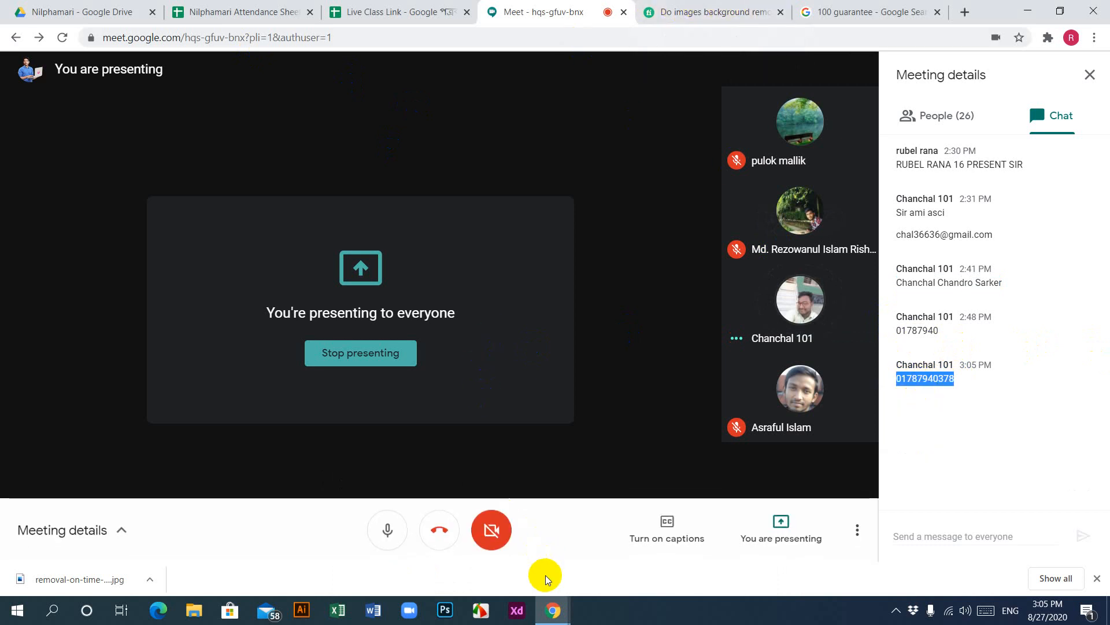
- Back in Fiverr, paste the copied number into the phone field and delete its leading 0
mouse_move(553, 619)
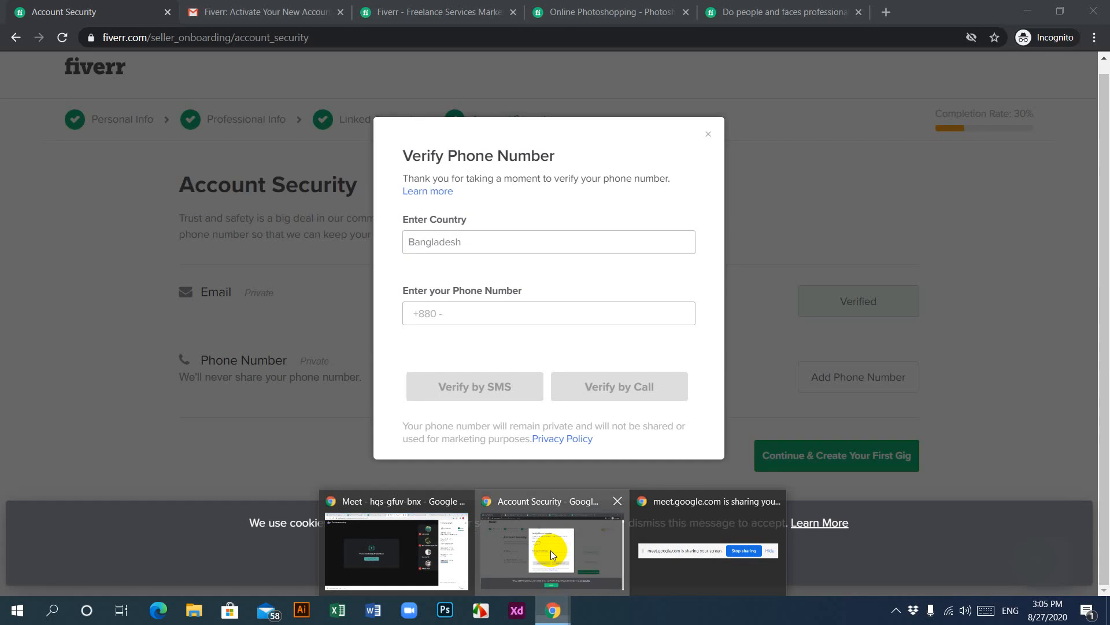
left_click(551, 550)
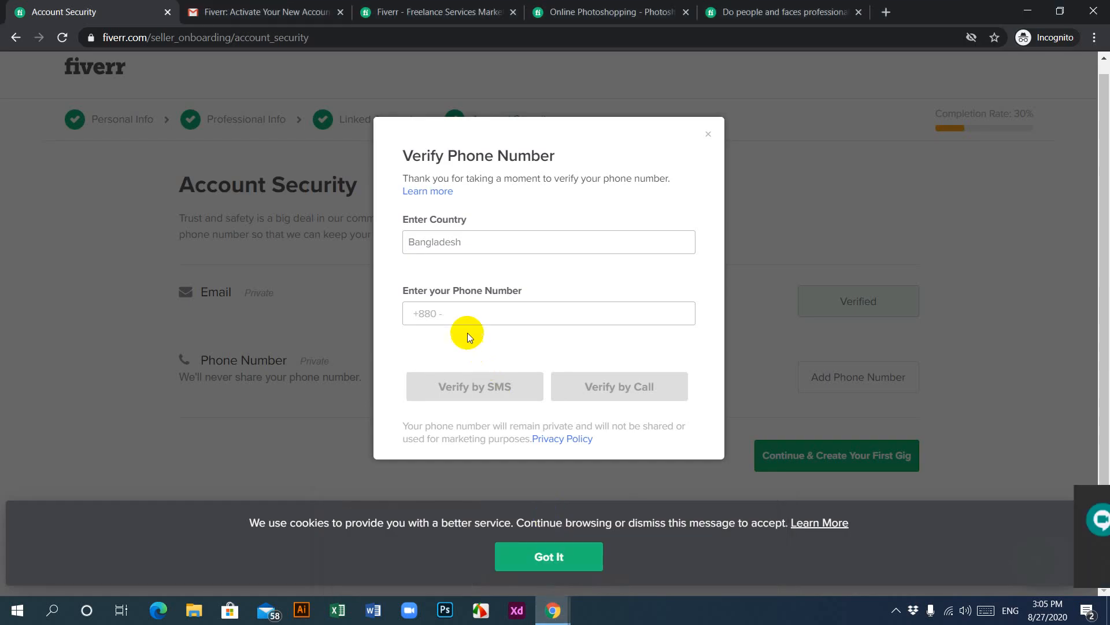
left_click(468, 309)
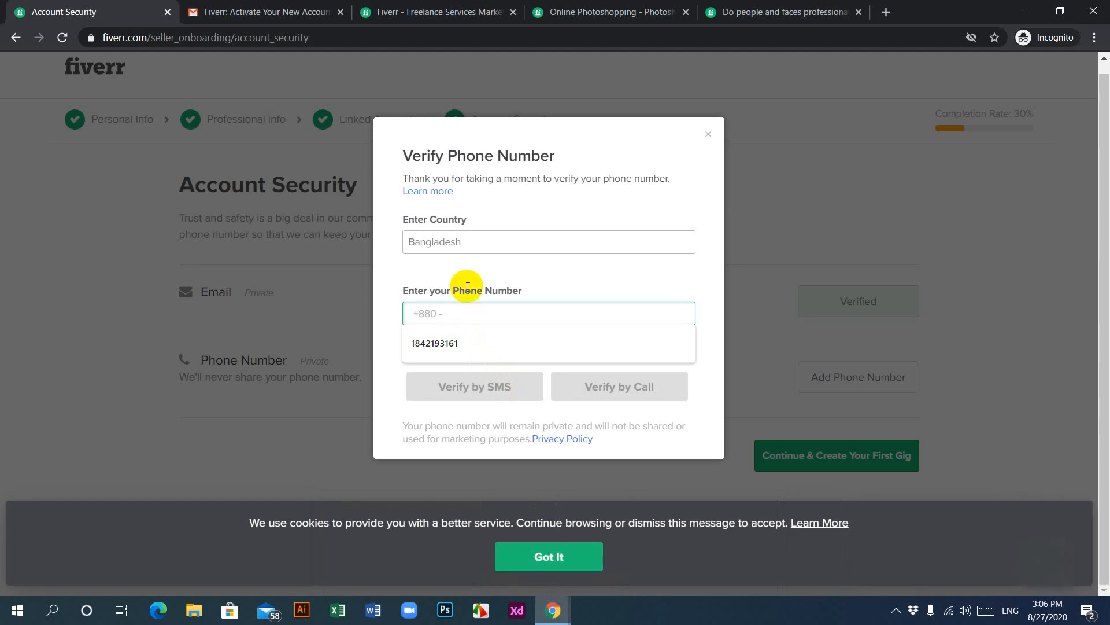
right_click(455, 313)
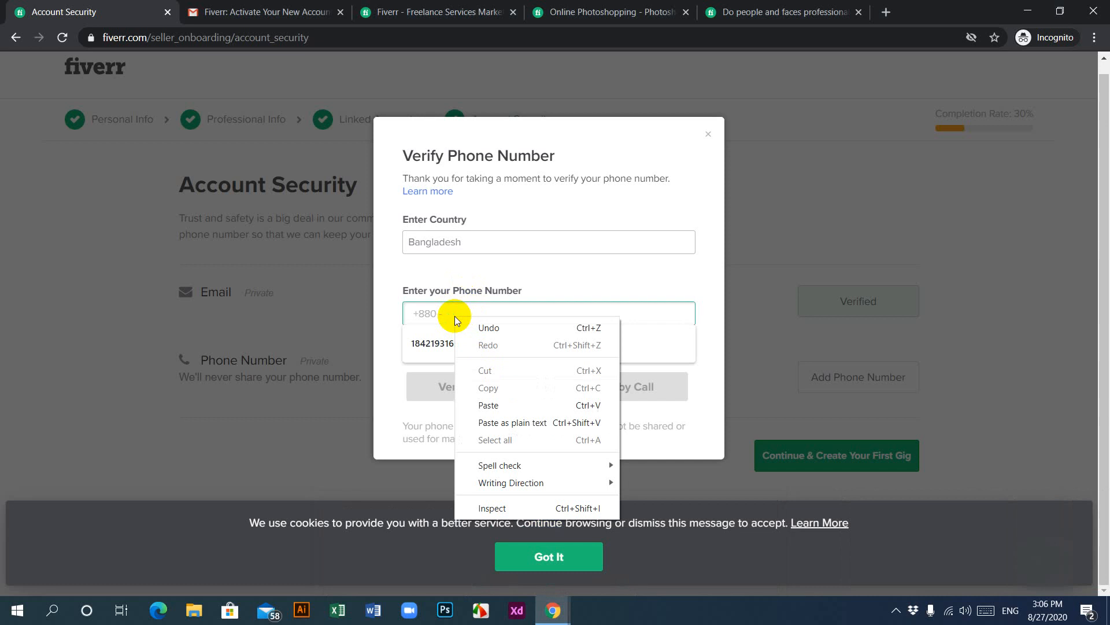
left_click(490, 407)
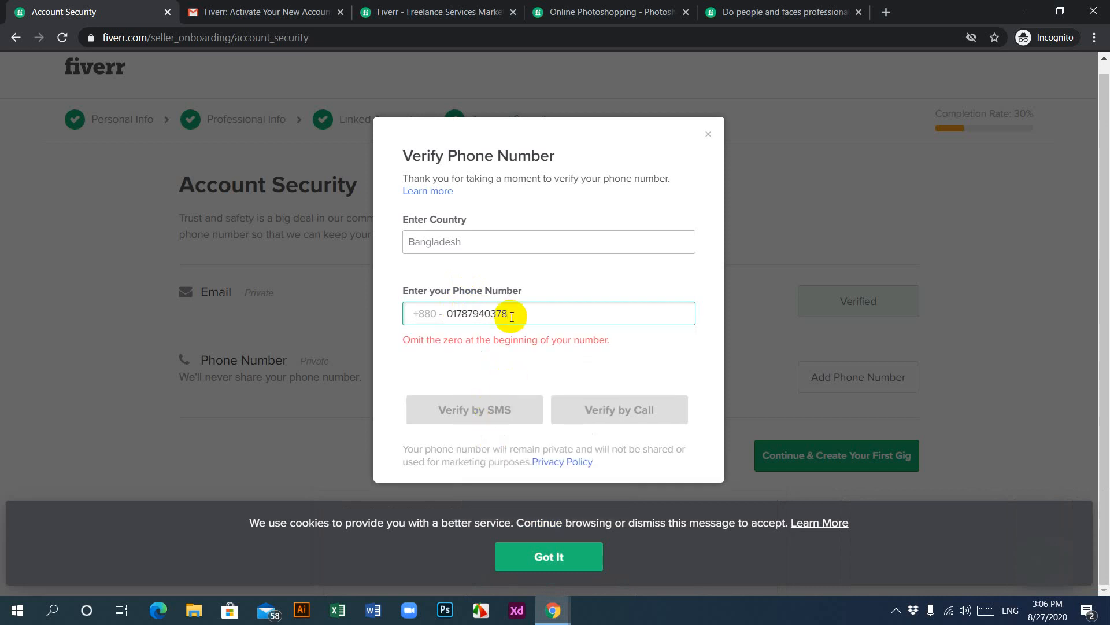
left_click(454, 314)
key("BackSpace")
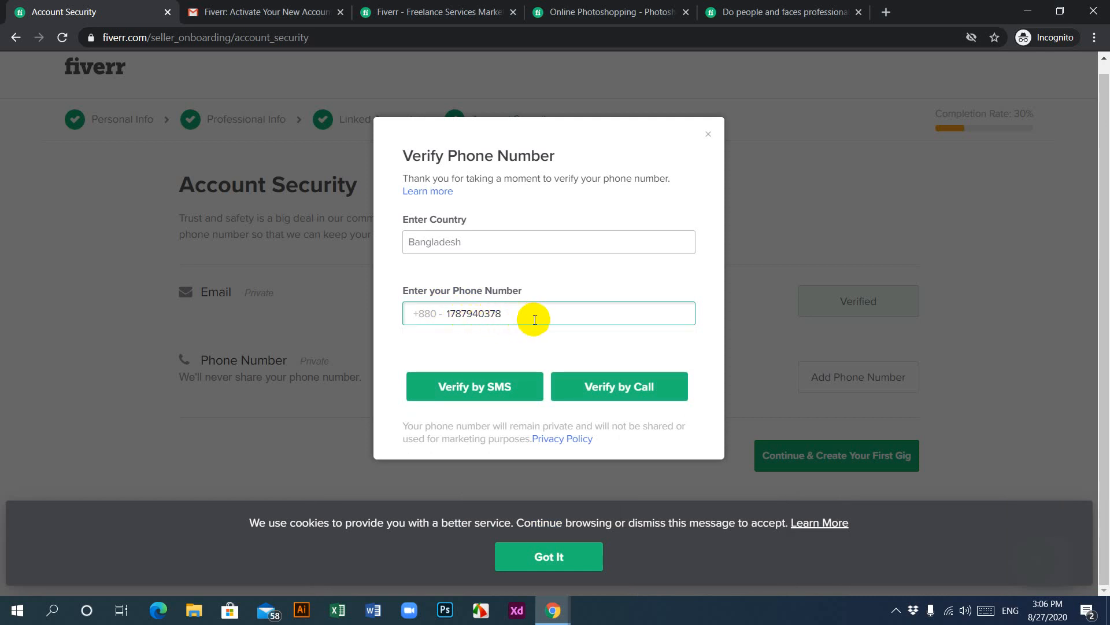
- Request the SMS code and submit the received 4-digit verification code
left_click(475, 387)
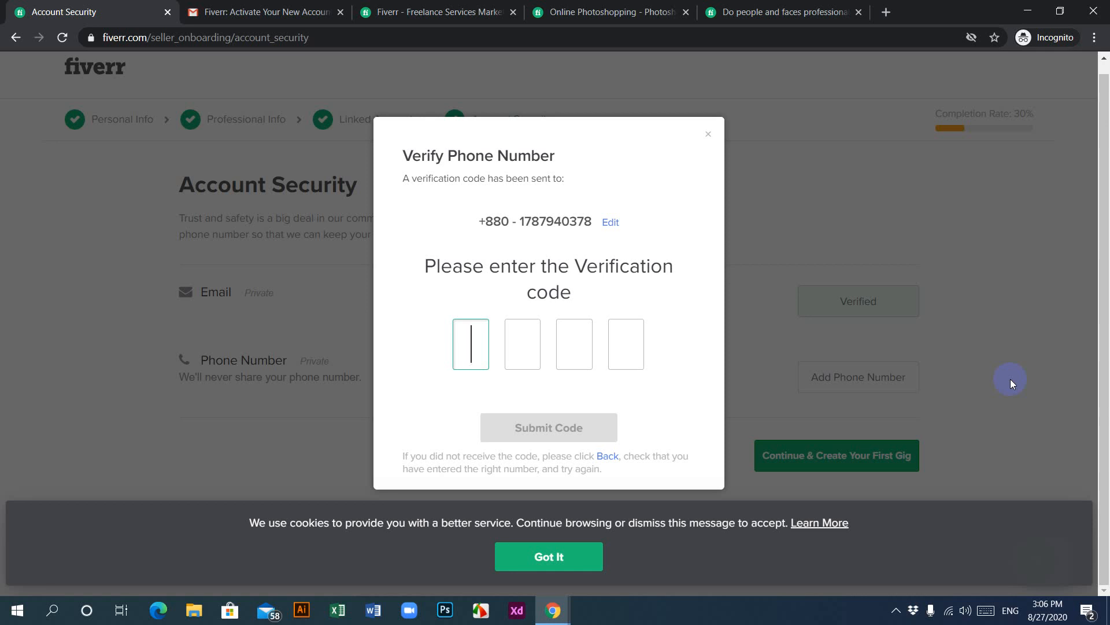
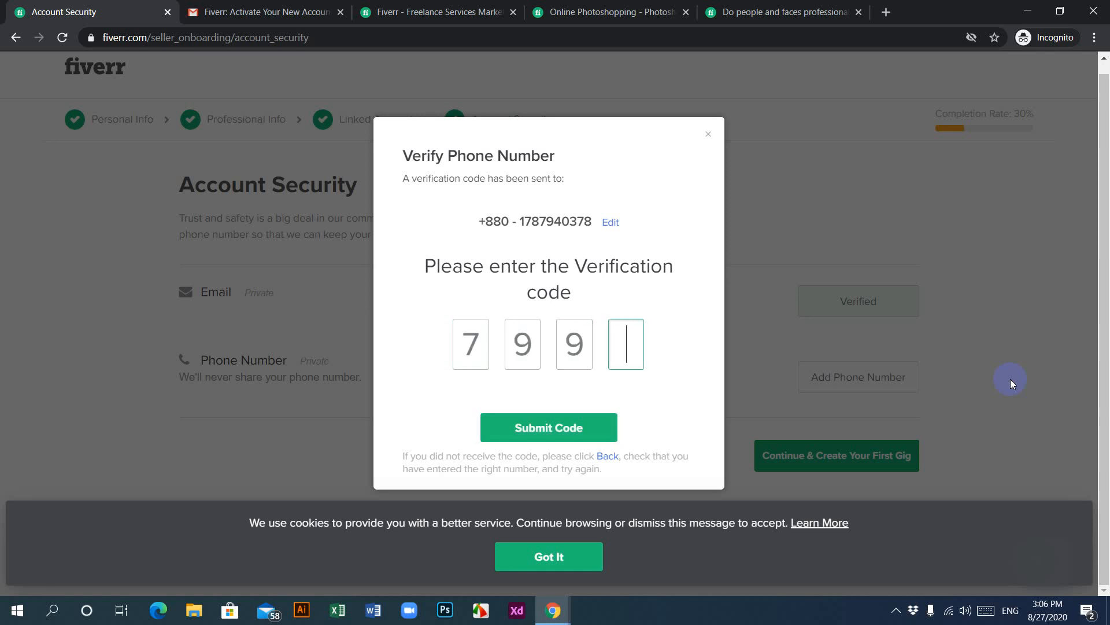
left_click(557, 428)
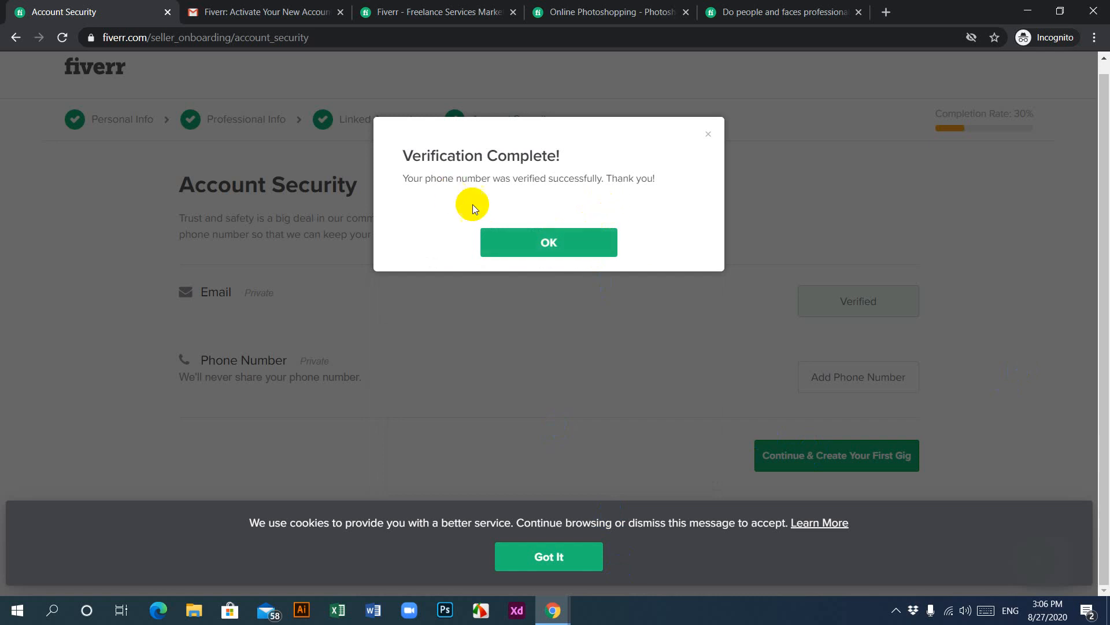
- Save 'What was your childhood nickname?' as the security question with an answer
left_click(551, 246)
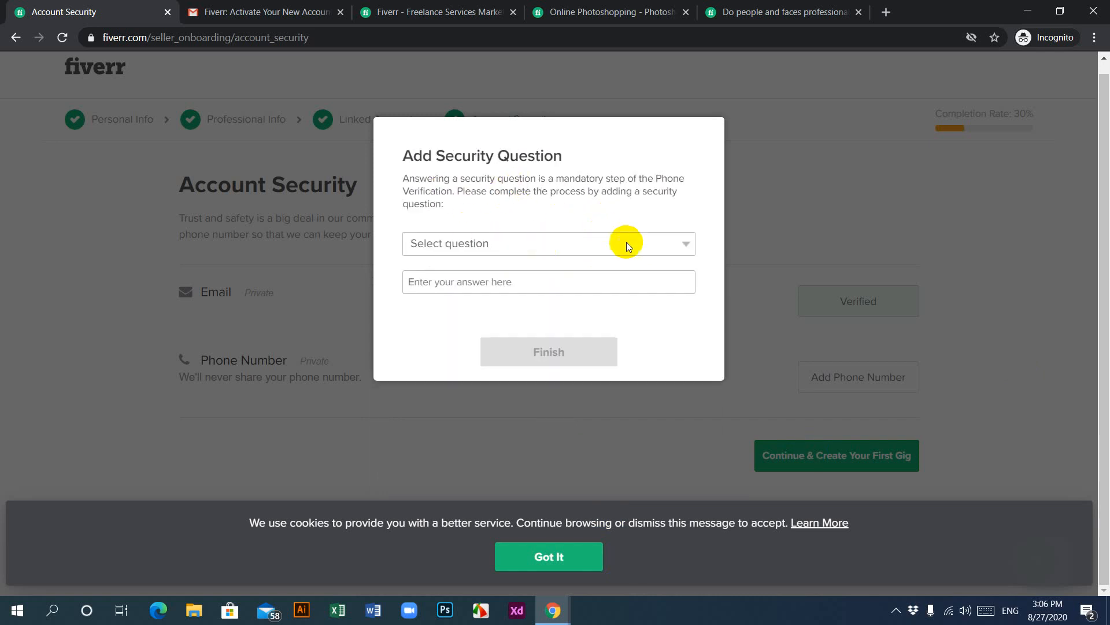
left_click(692, 244)
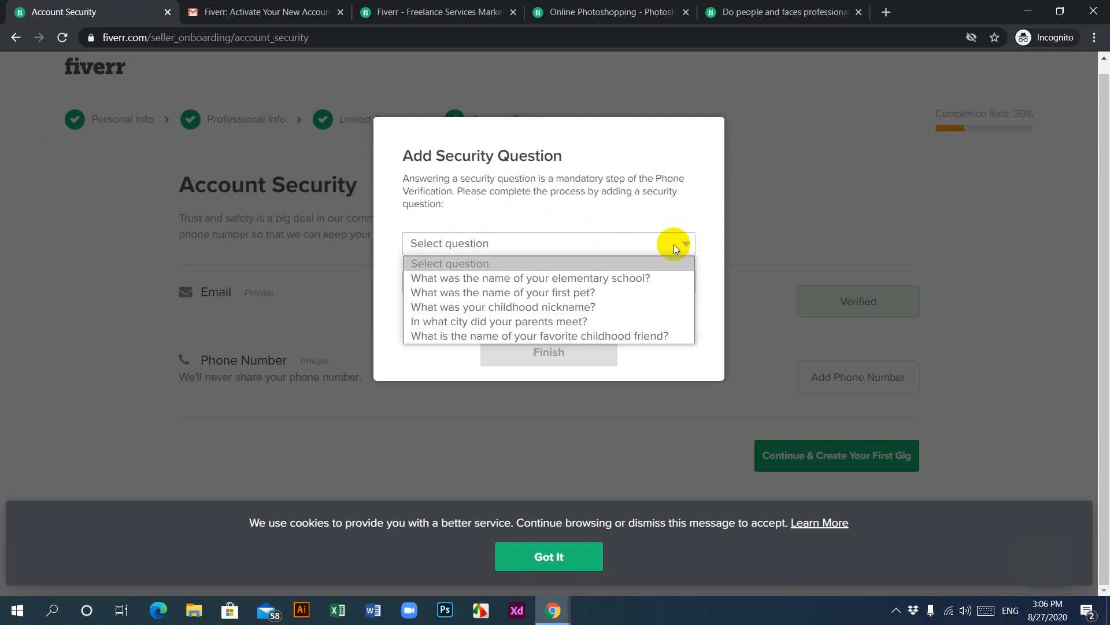
left_click(549, 310)
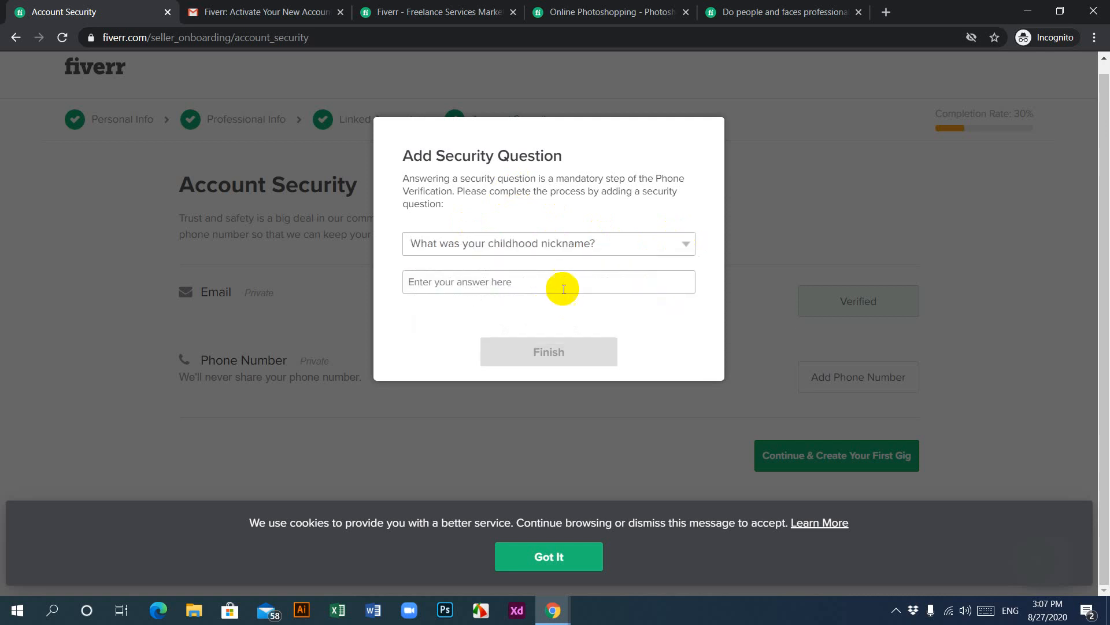
left_click(490, 280)
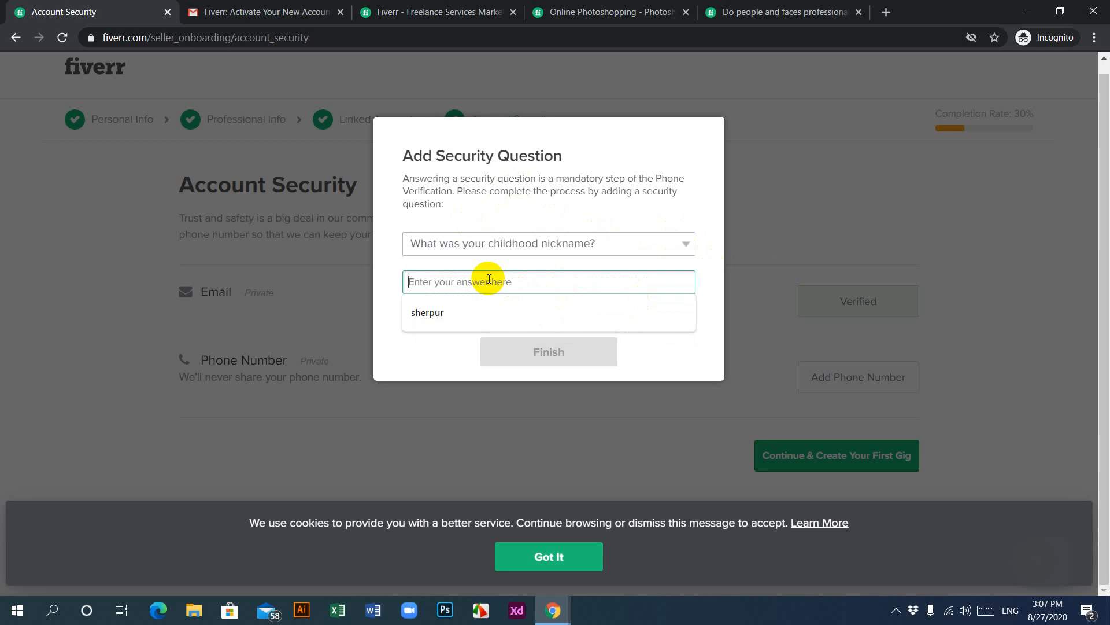
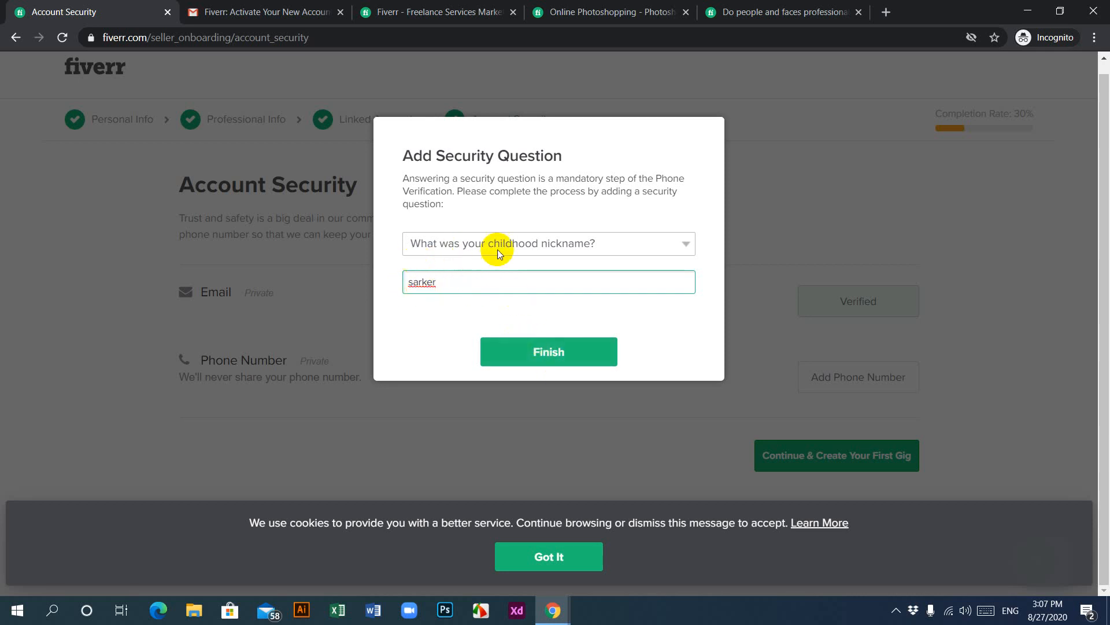
left_click(546, 350)
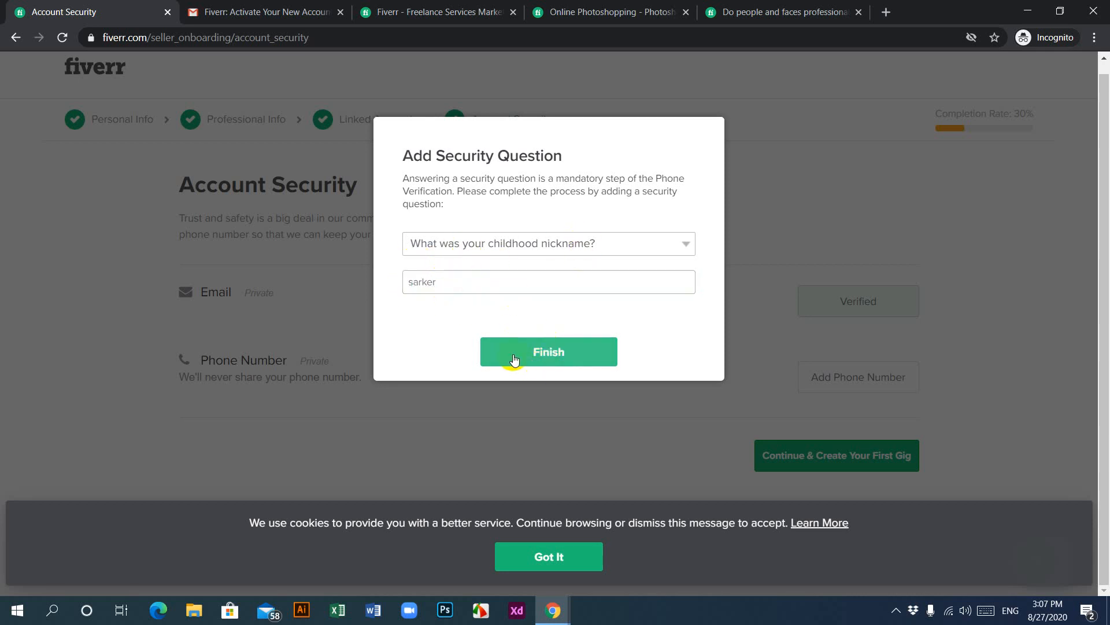
left_click(549, 246)
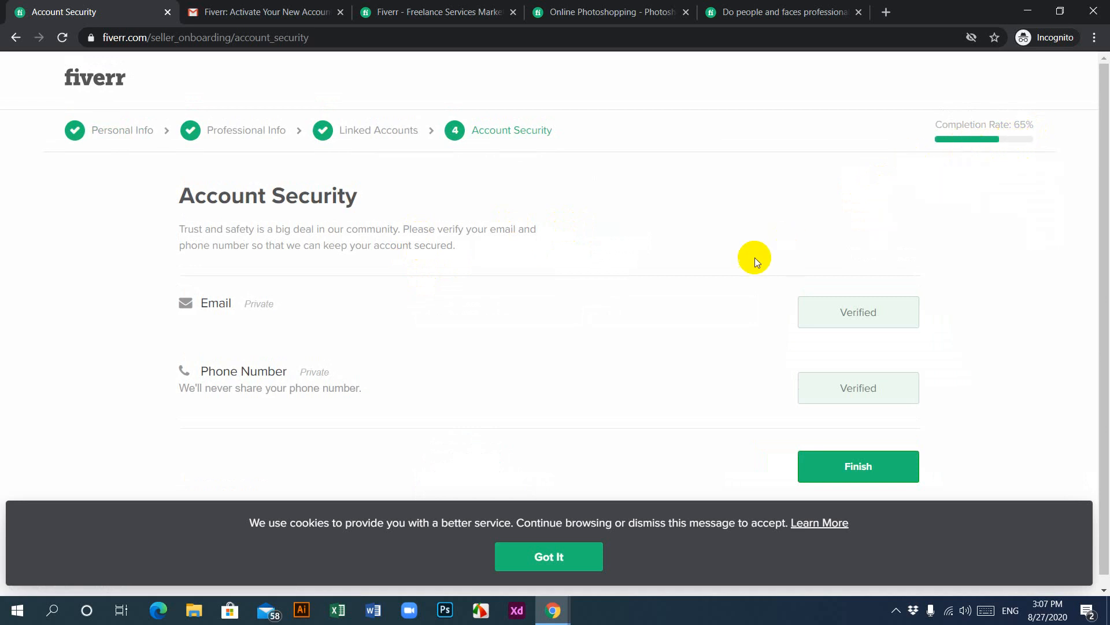
- Finish Account Security and close the All Done! message to begin a new gig
left_click(866, 468)
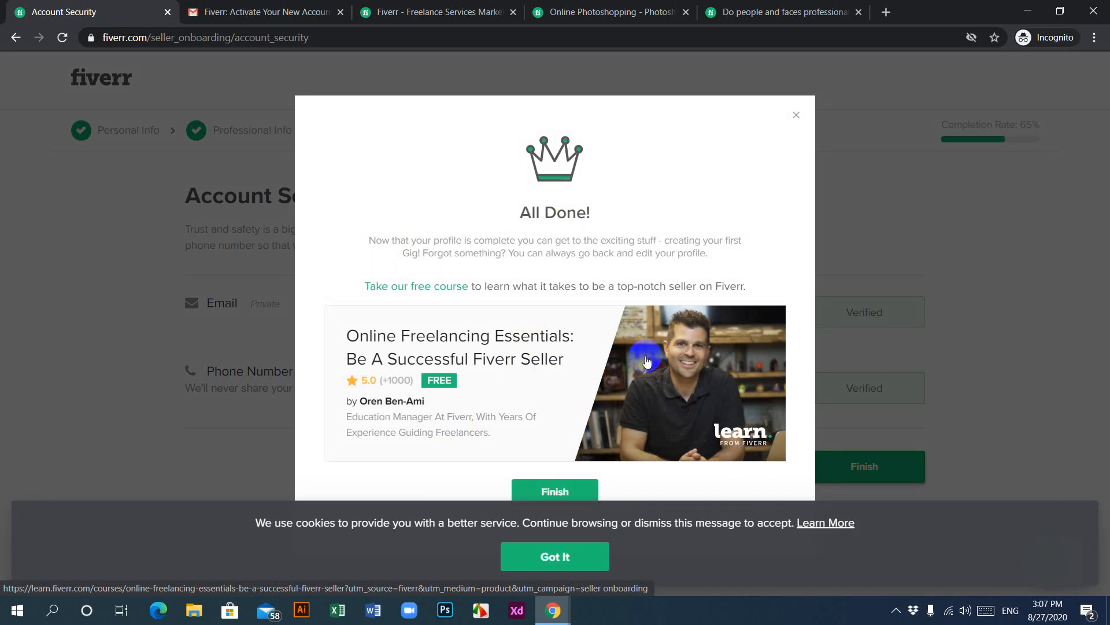
left_click(555, 489)
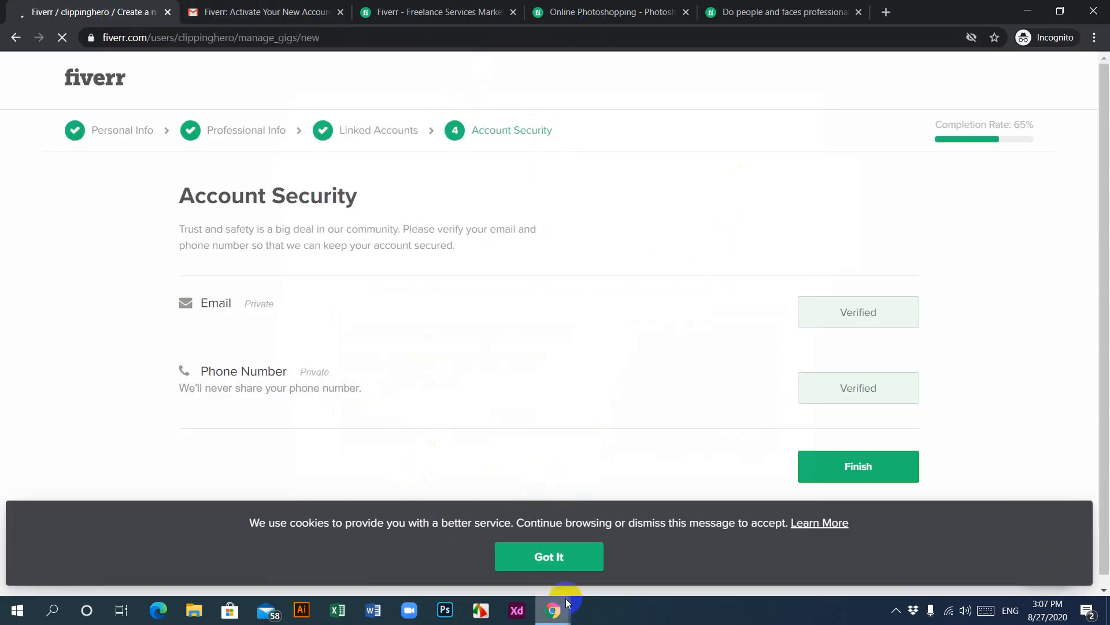
- Mute one participant's microphone for everyone in the Google Meet call
mouse_move(567, 602)
left_click(376, 555)
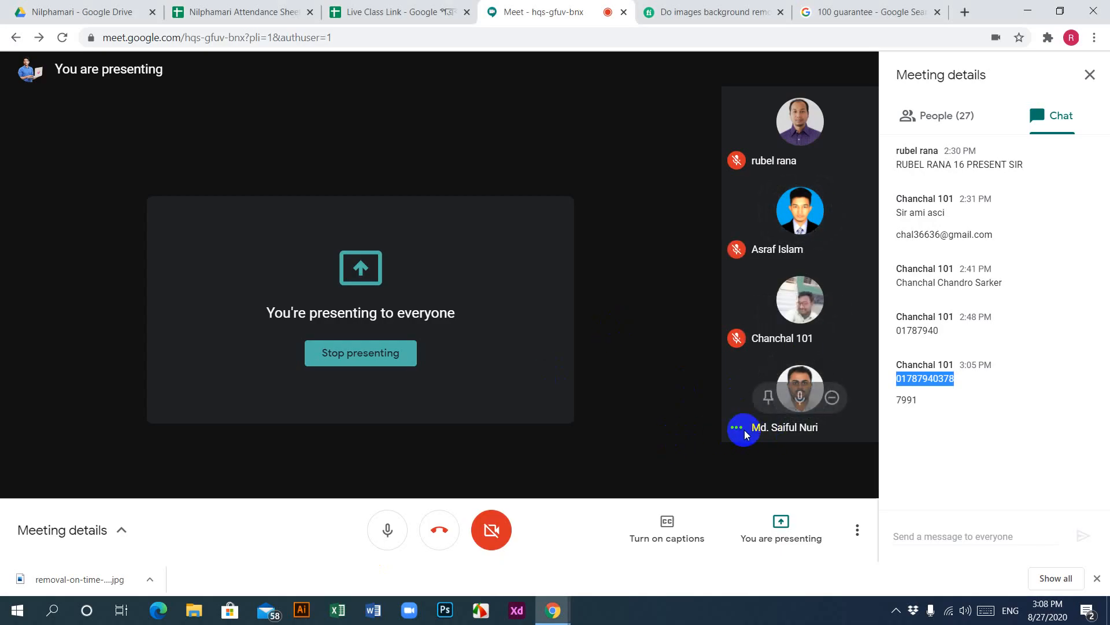
left_click(800, 397)
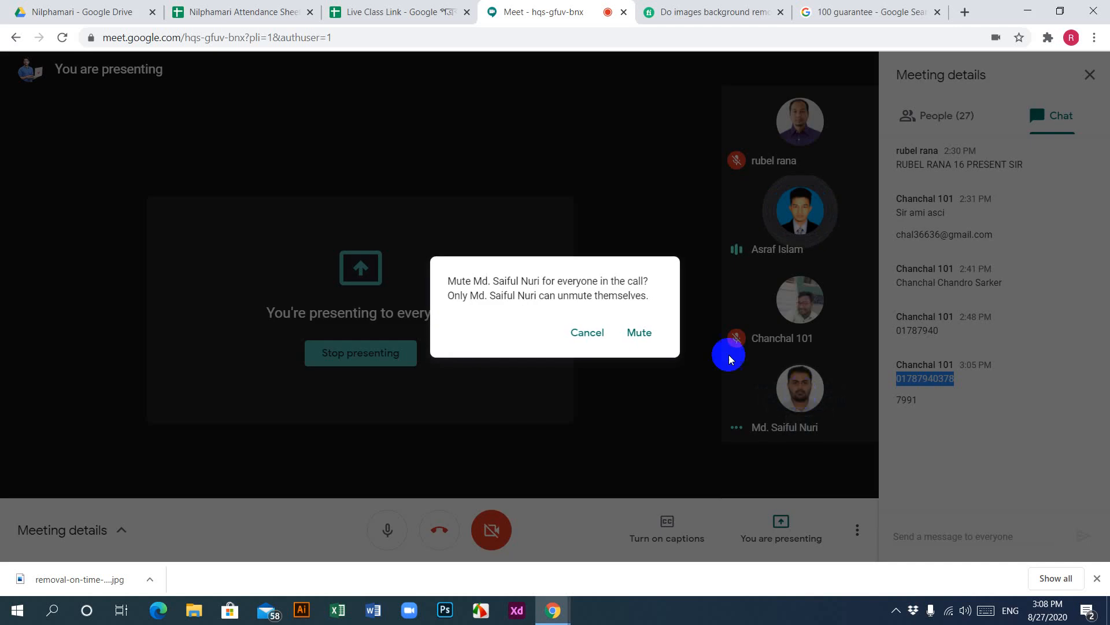
left_click(639, 333)
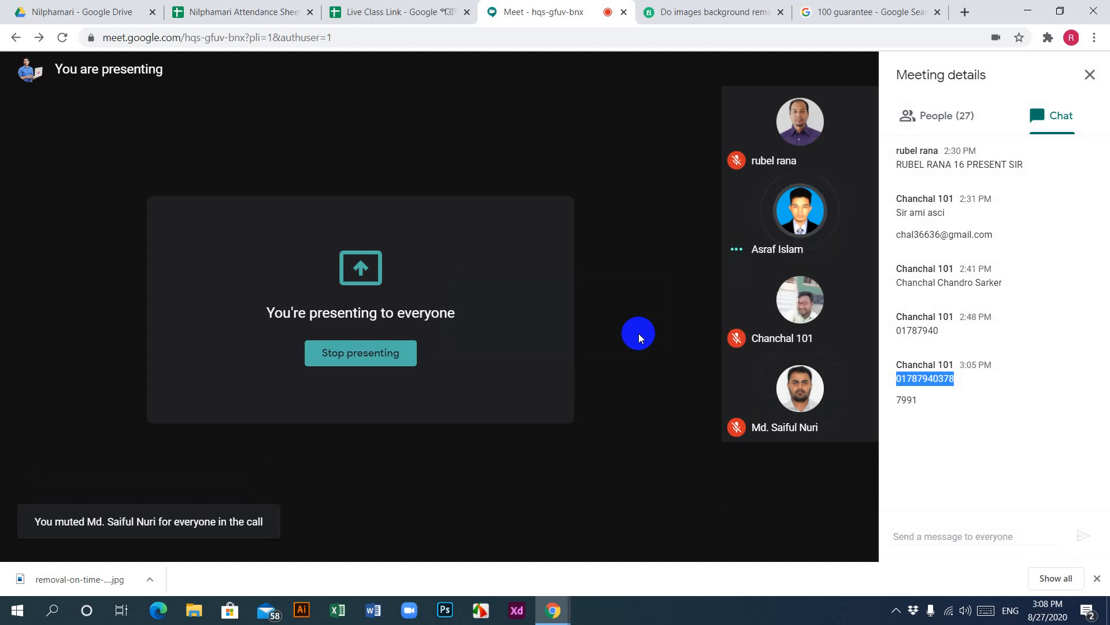
- Clear the text selection in the Meet chat
mouse_move(769, 474)
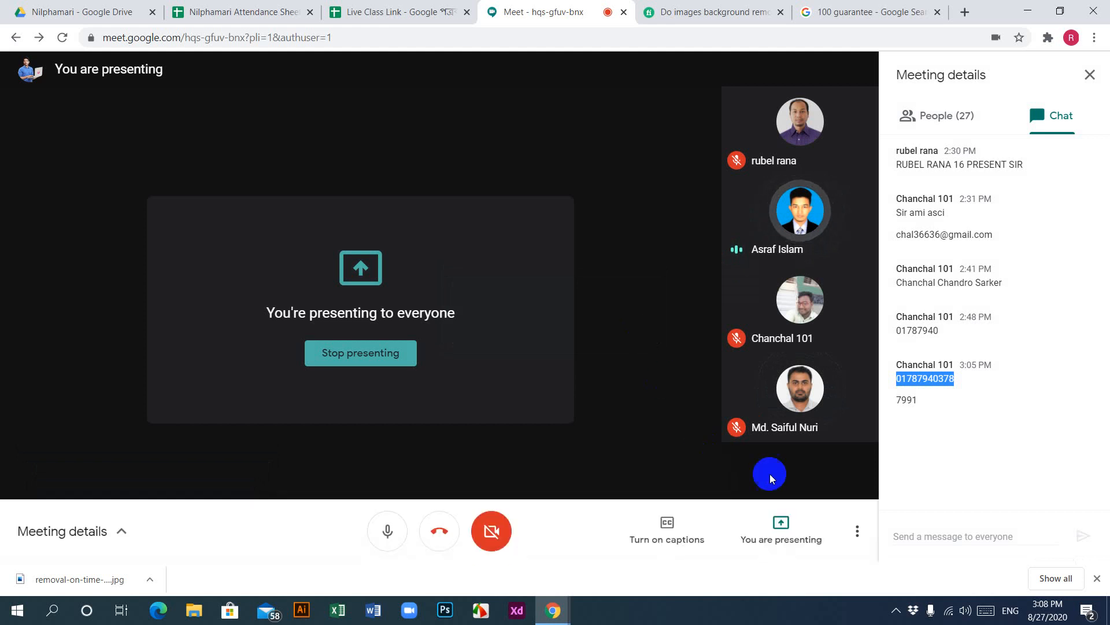
left_click(934, 407)
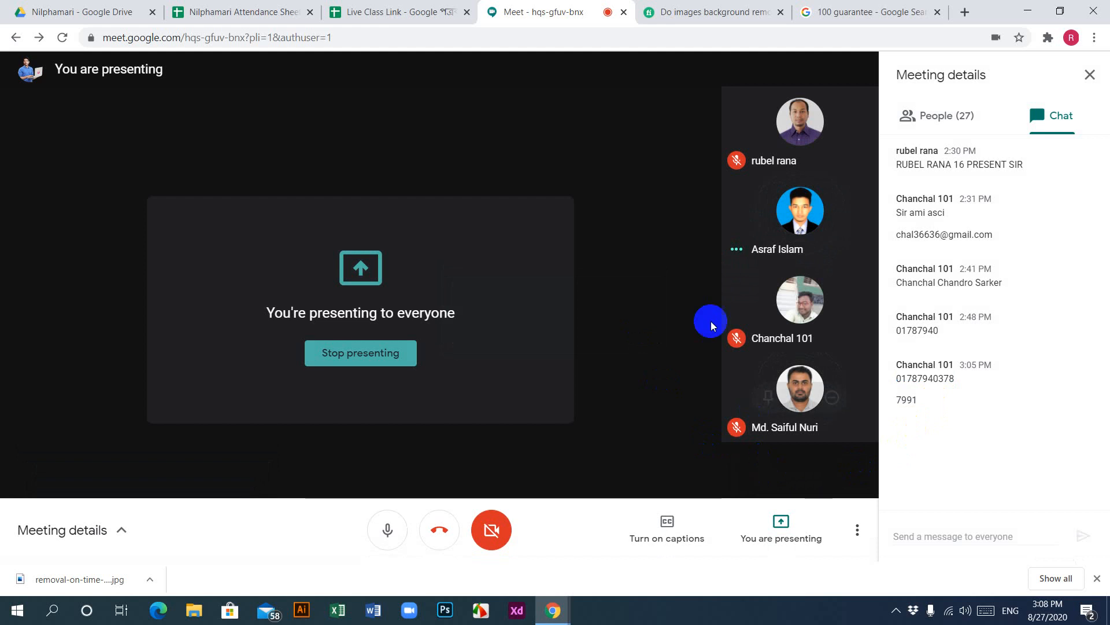
mouse_move(552, 610)
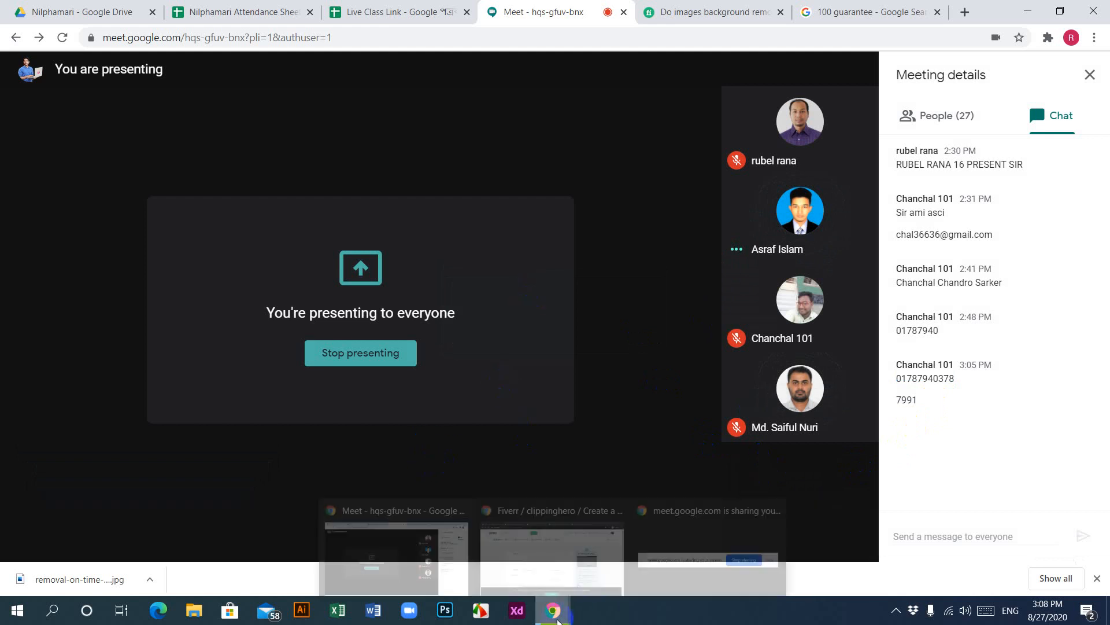
mouse_move(565, 567)
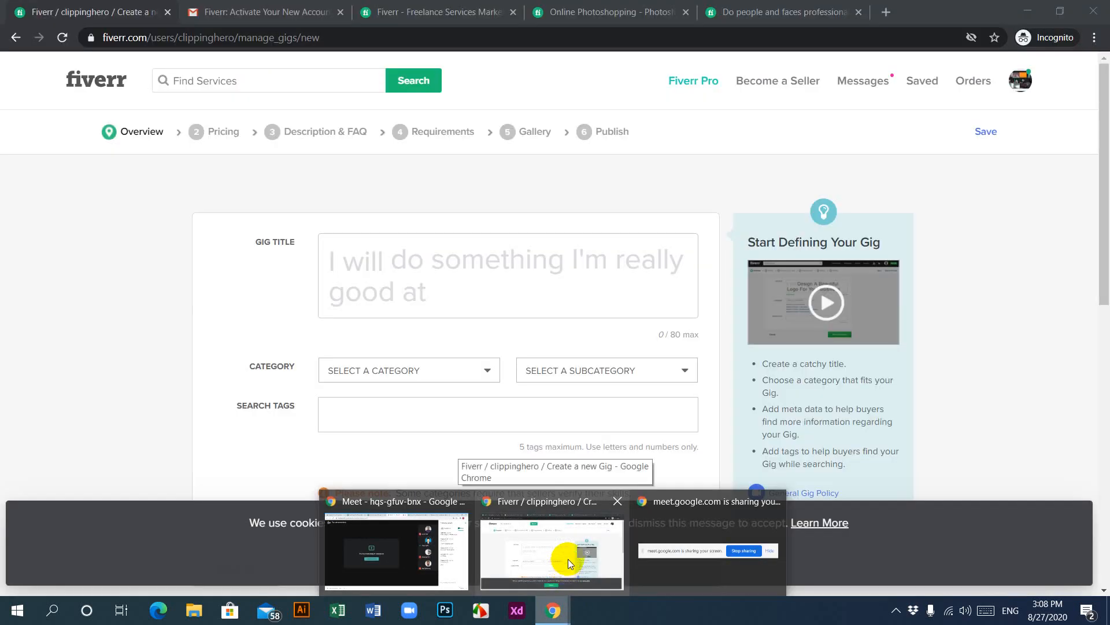
- Back on the Fiverr gig page, set the category to Graphics & Design
left_click(567, 558)
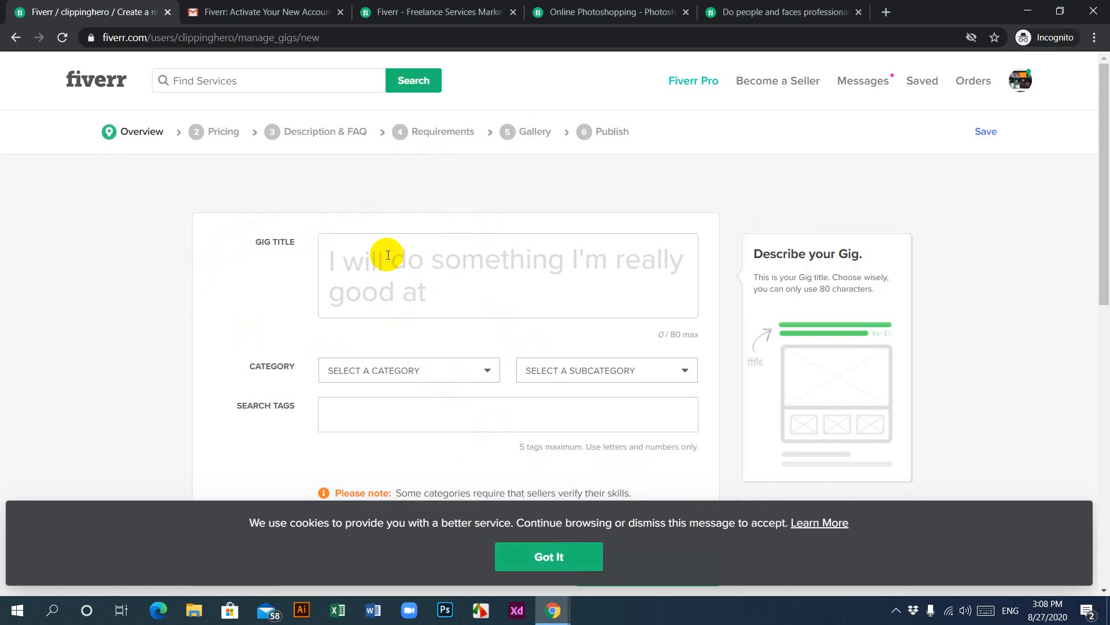
scroll(384, 282, "down", 10)
scroll(387, 292, "up", 5)
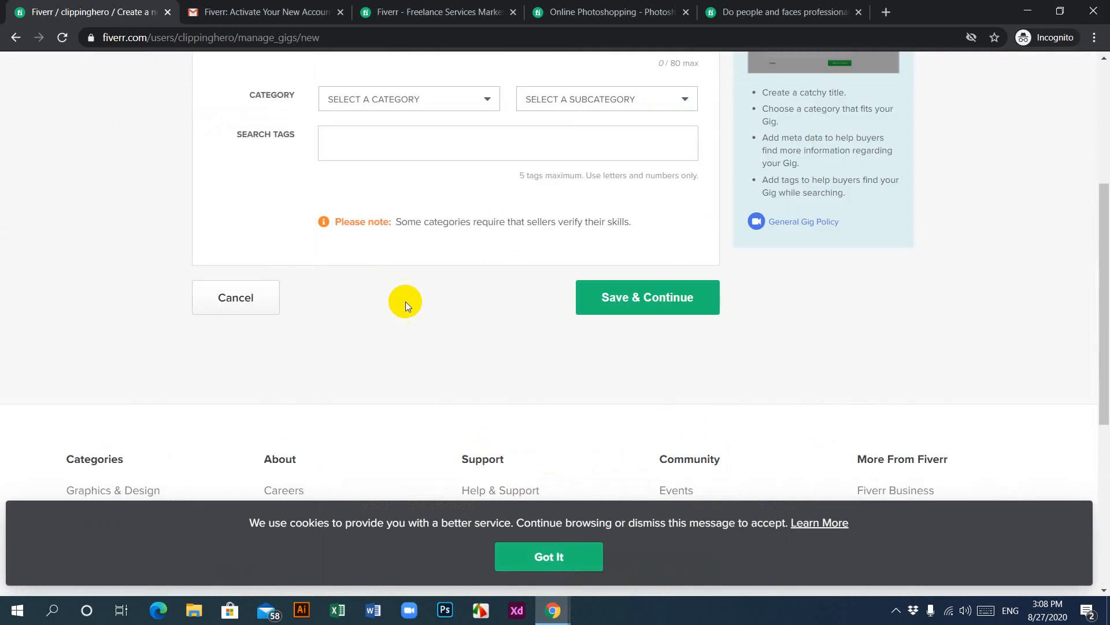
scroll(440, 315, "up", 5)
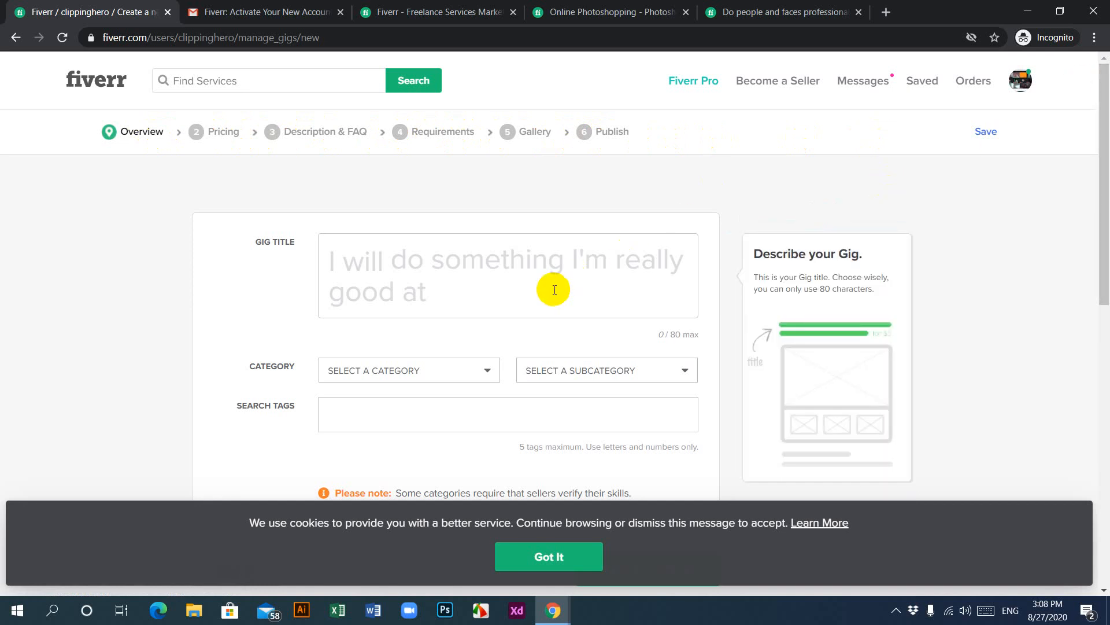
scroll(554, 290, "down", 4)
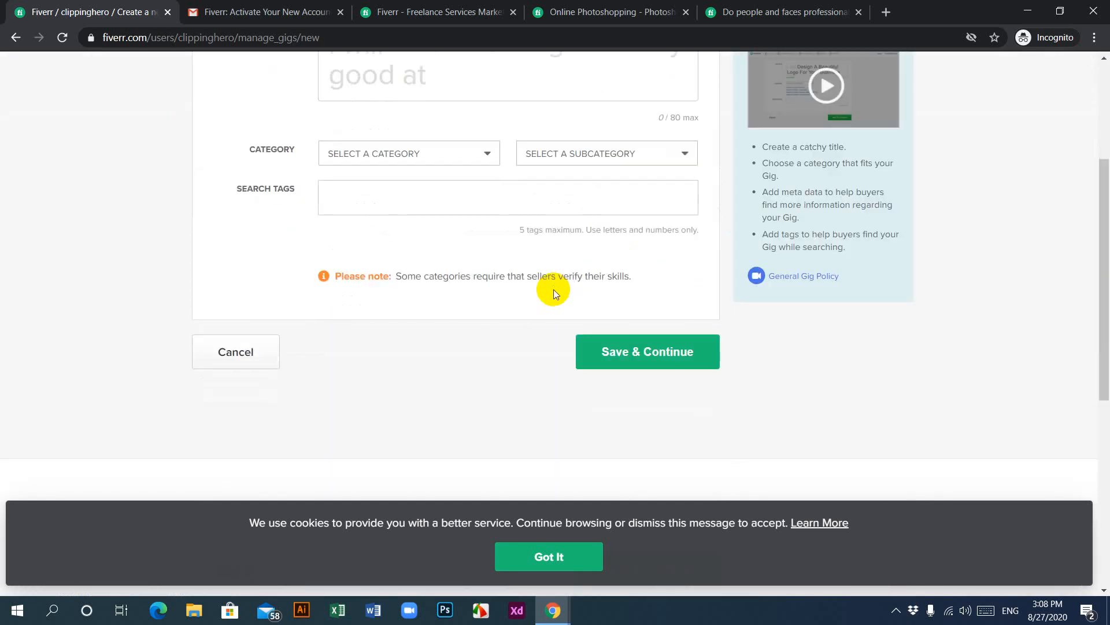
scroll(554, 294, "up", 3)
left_click(487, 298)
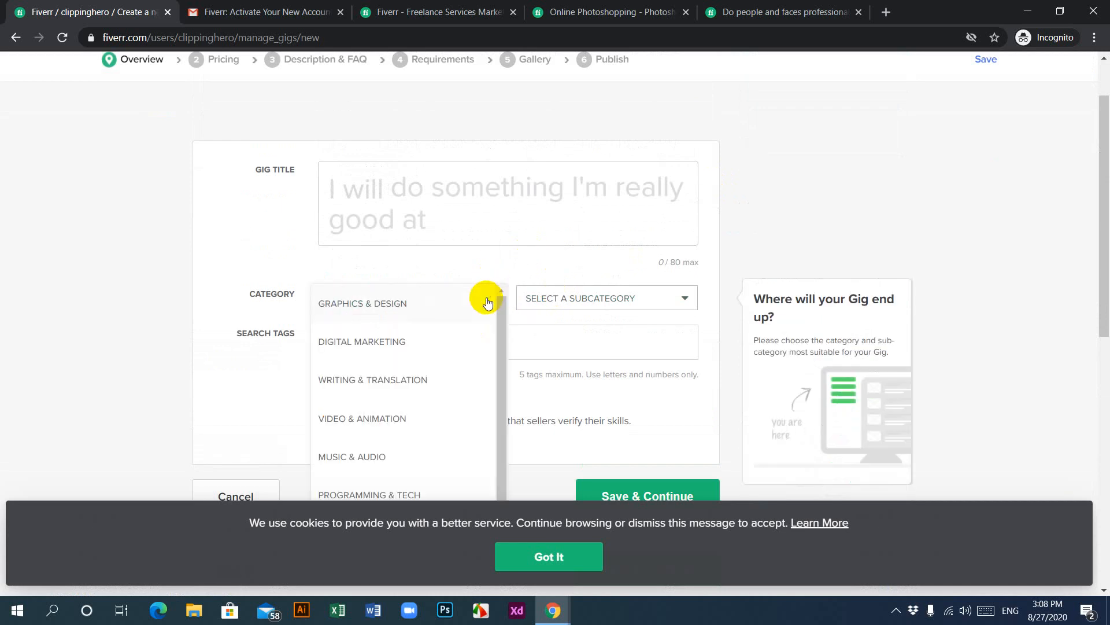
left_click(416, 301)
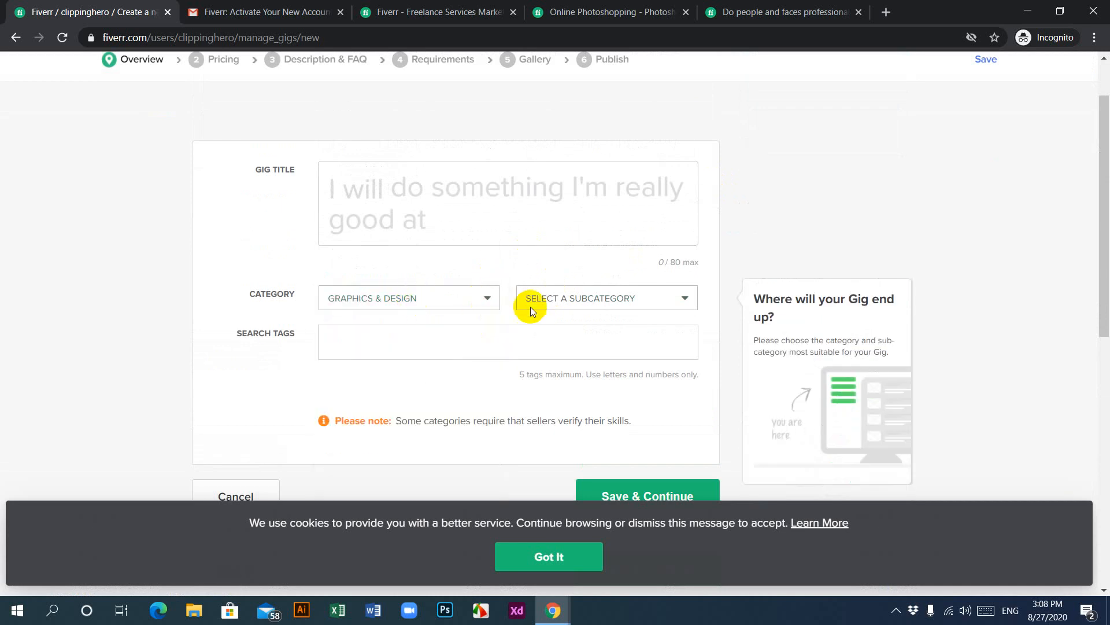
- Title the gig 'Cut Image, Background Removal And Photo Retouch'
left_click(525, 198)
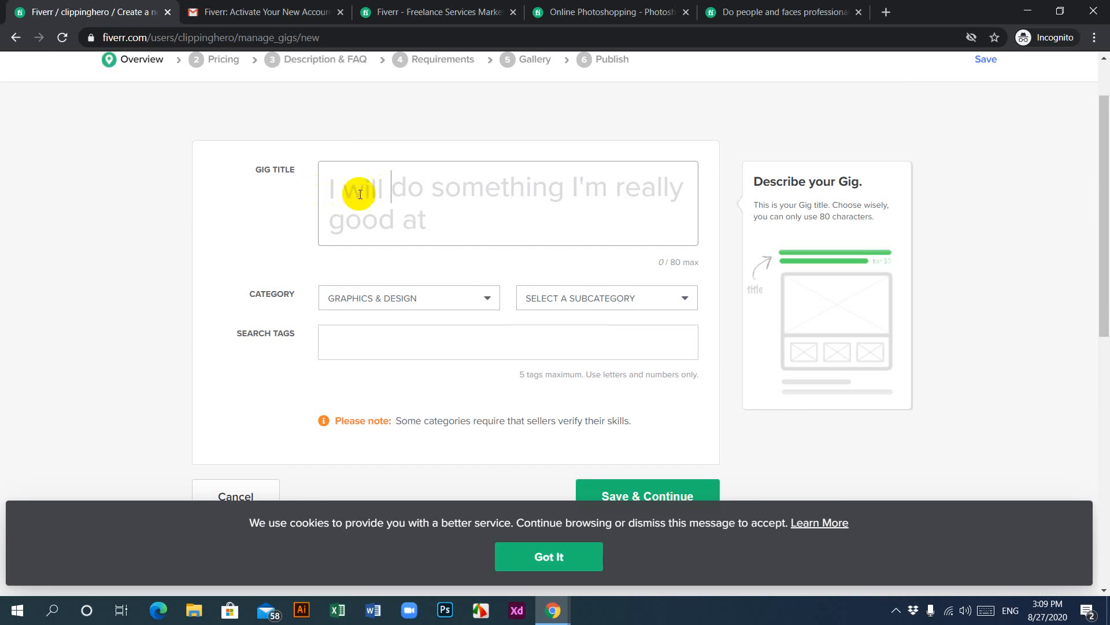
scroll(442, 254, "up", 2)
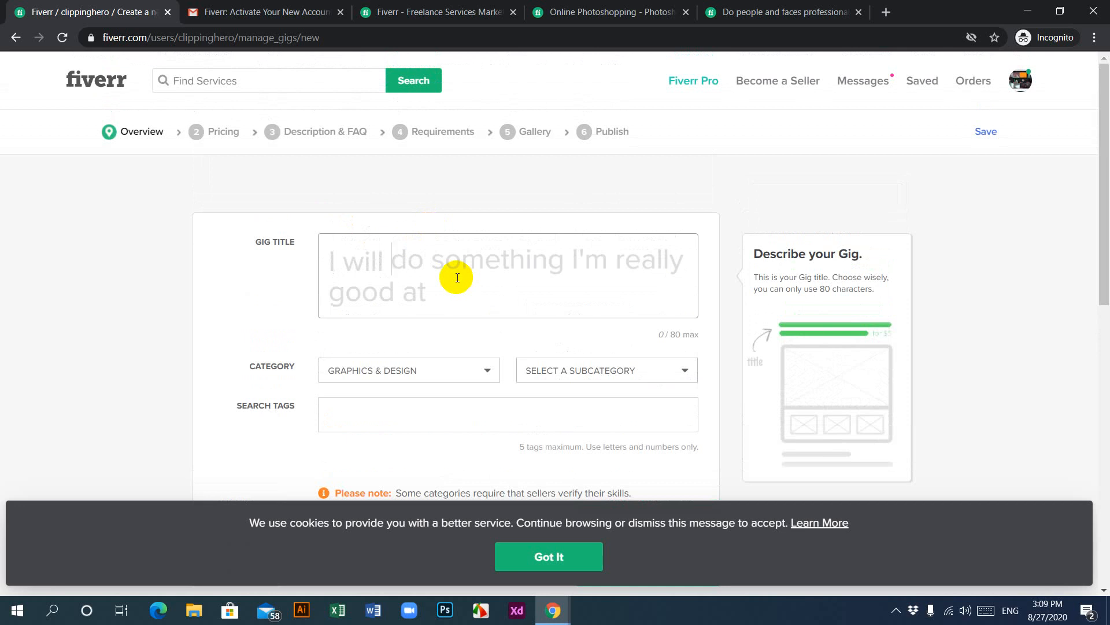
type("Cut ")
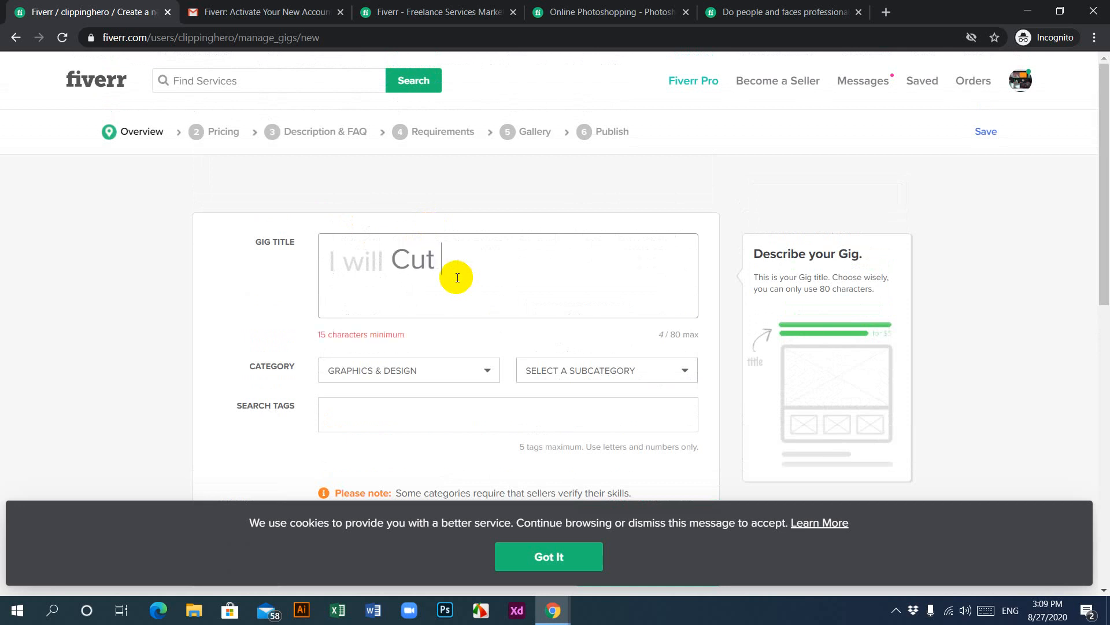
type("i")
key("BackSpace")
type("Image")
type(", ")
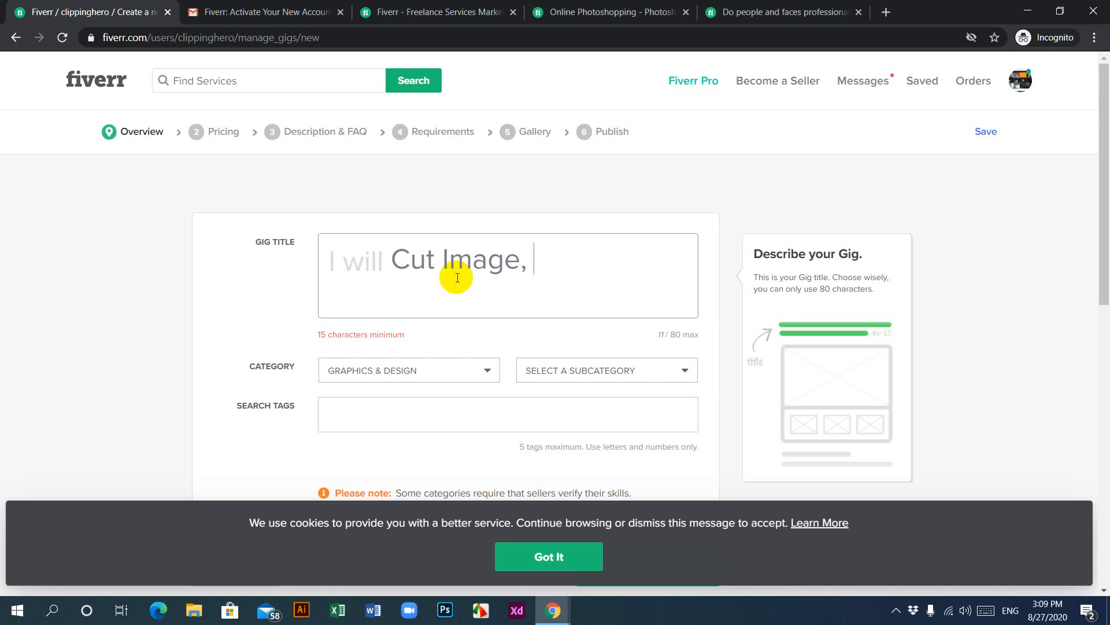
type("Backgr")
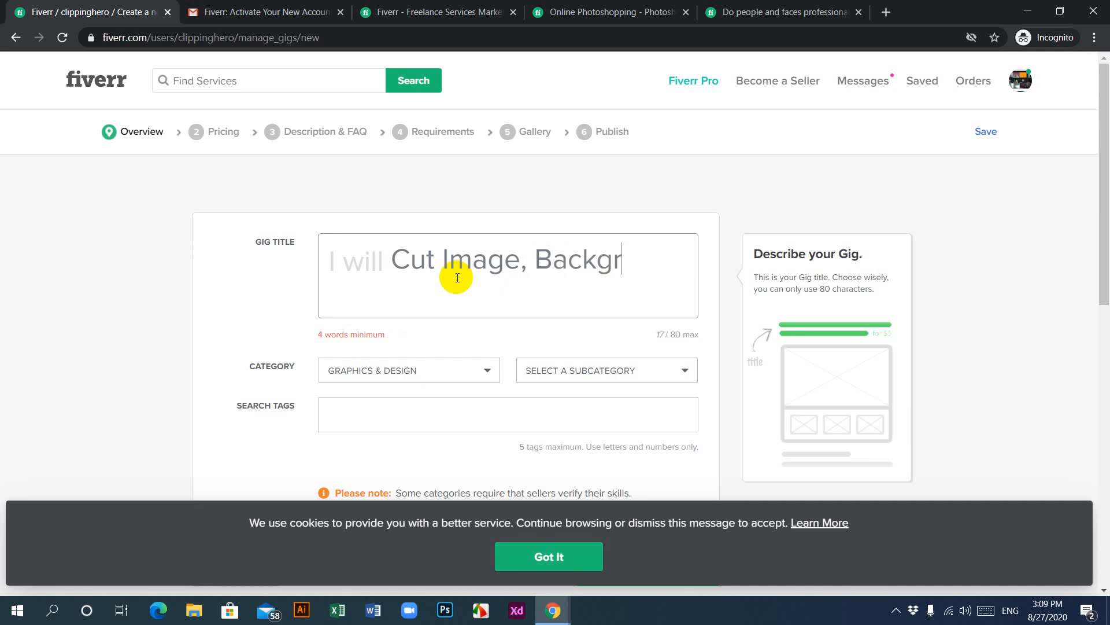
type("ound re")
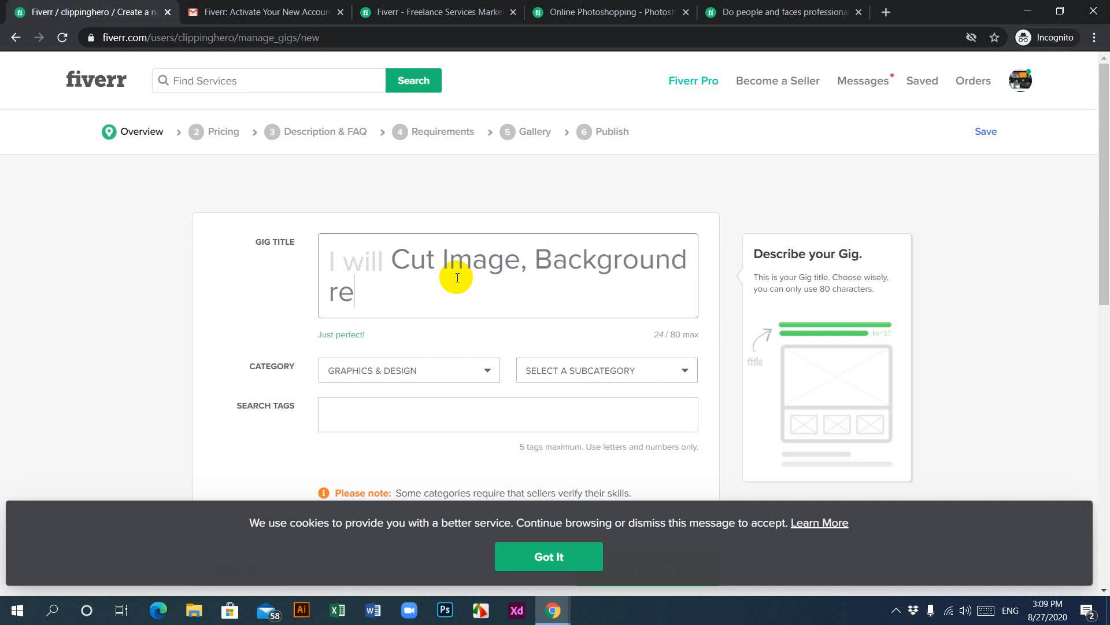
key("BackSpace")
key("BackSpace")
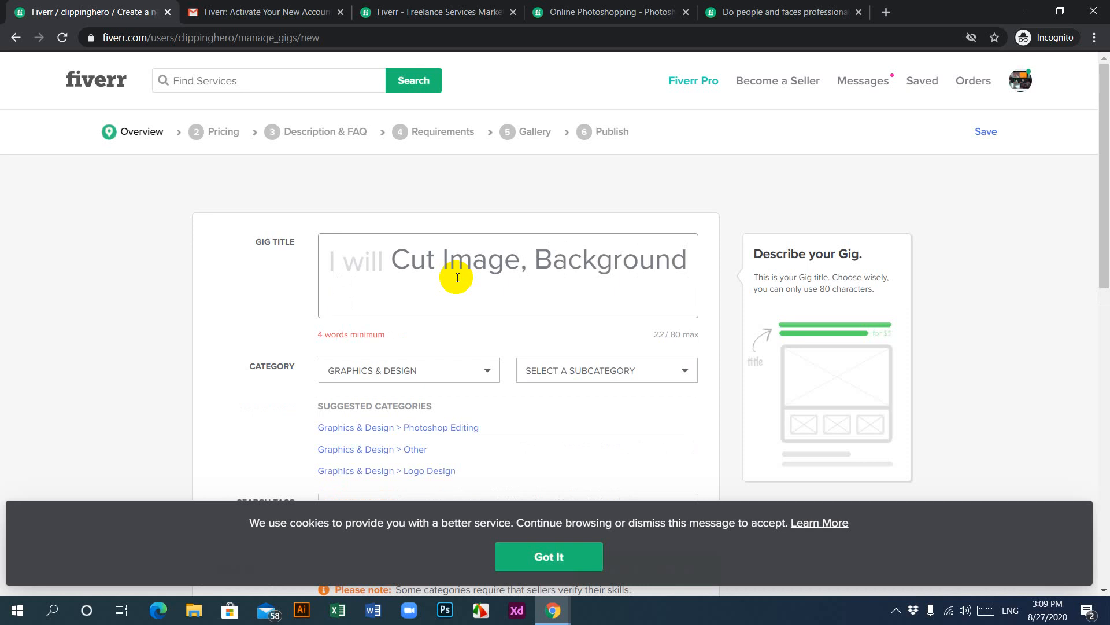
type("Re")
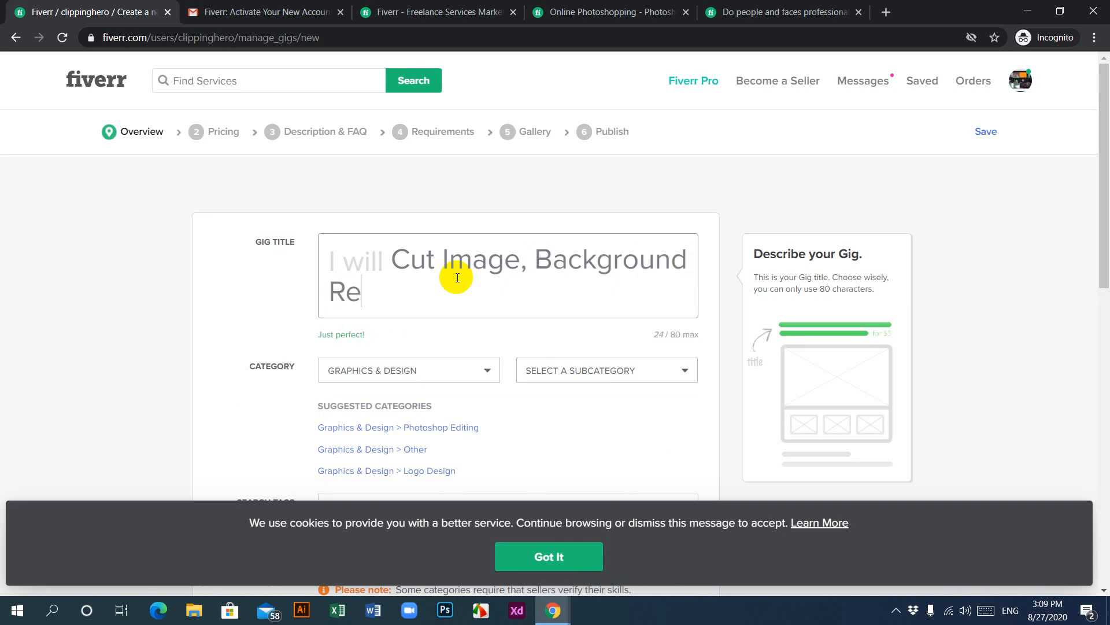
type("moval")
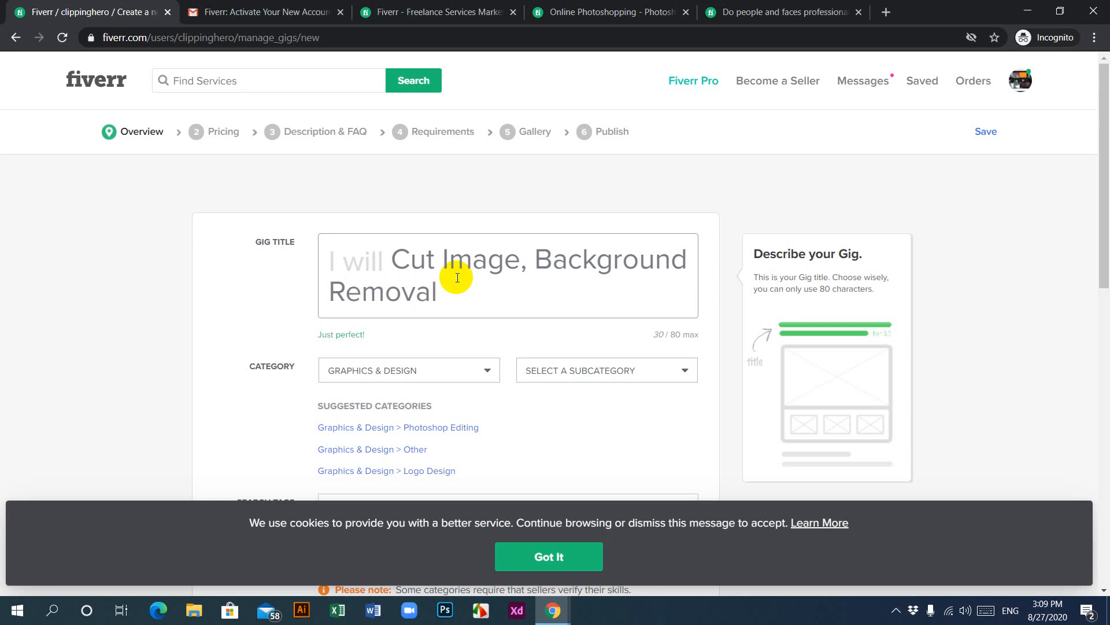
type("and")
key("BackSpace")
key("BackSpace")
key("BackSpace")
type("And")
type("Photo")
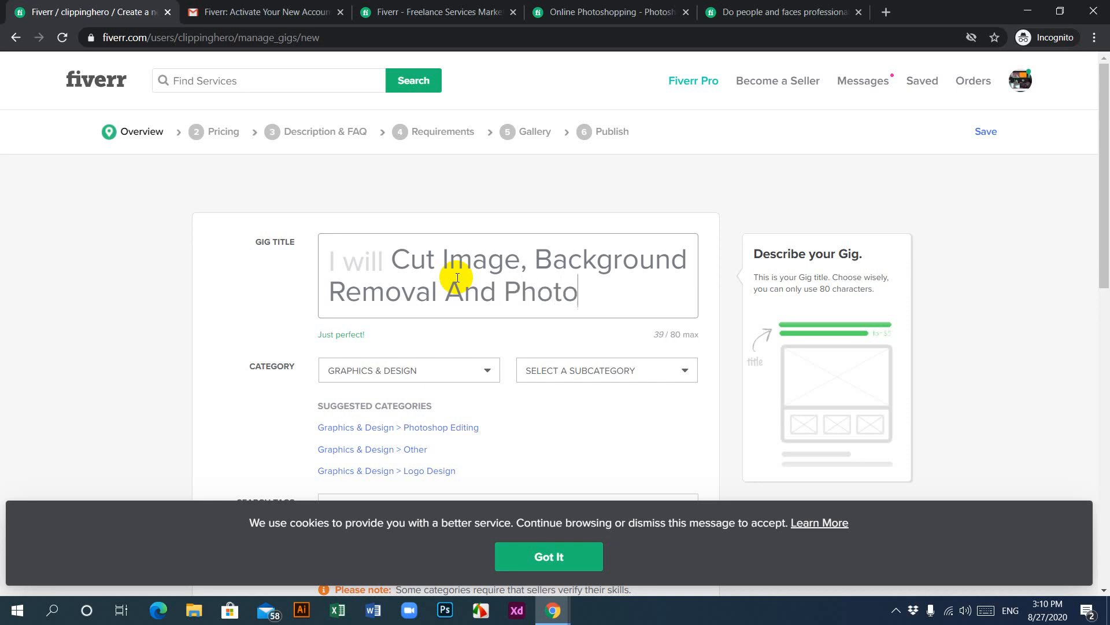
type(" Retouch")
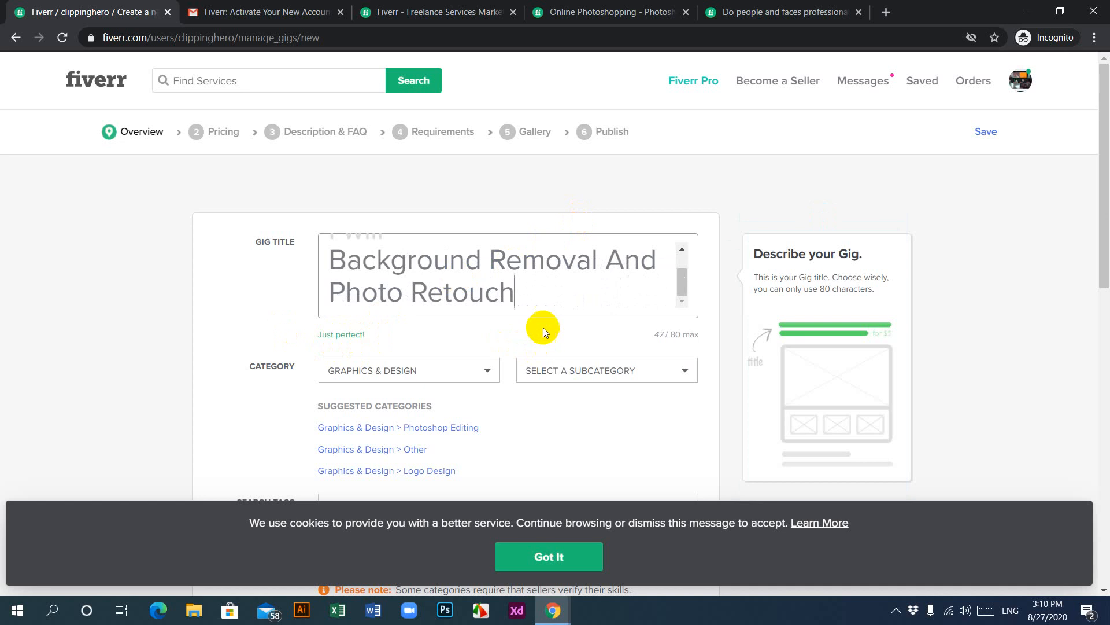
scroll(544, 288, "up", 1)
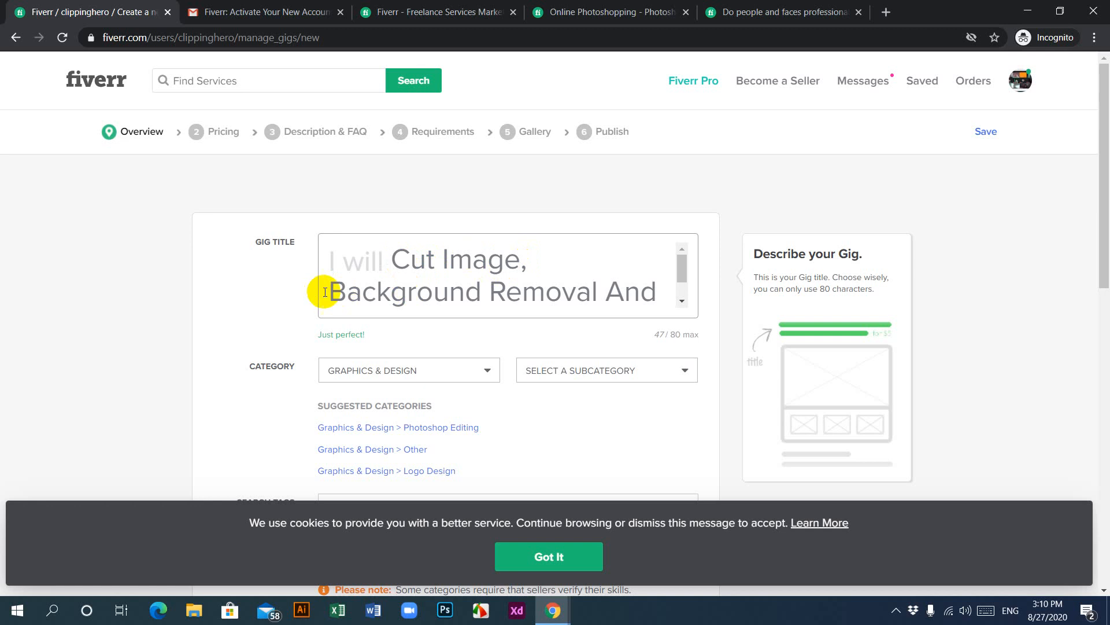
scroll(556, 293, "down", 1)
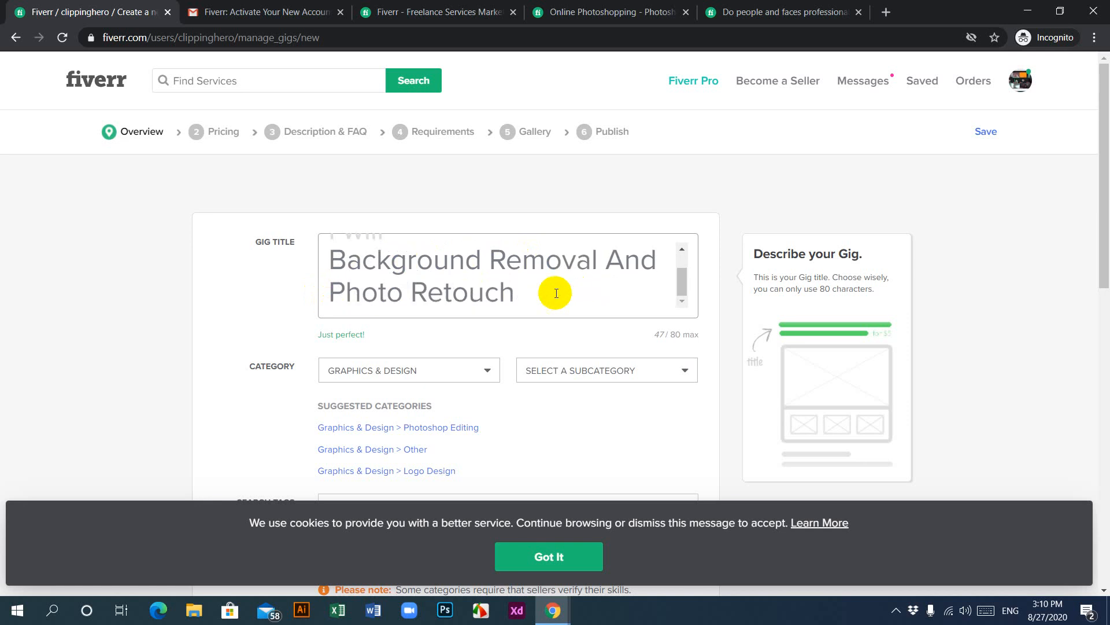
left_click(526, 296)
scroll(526, 296, "up", 1)
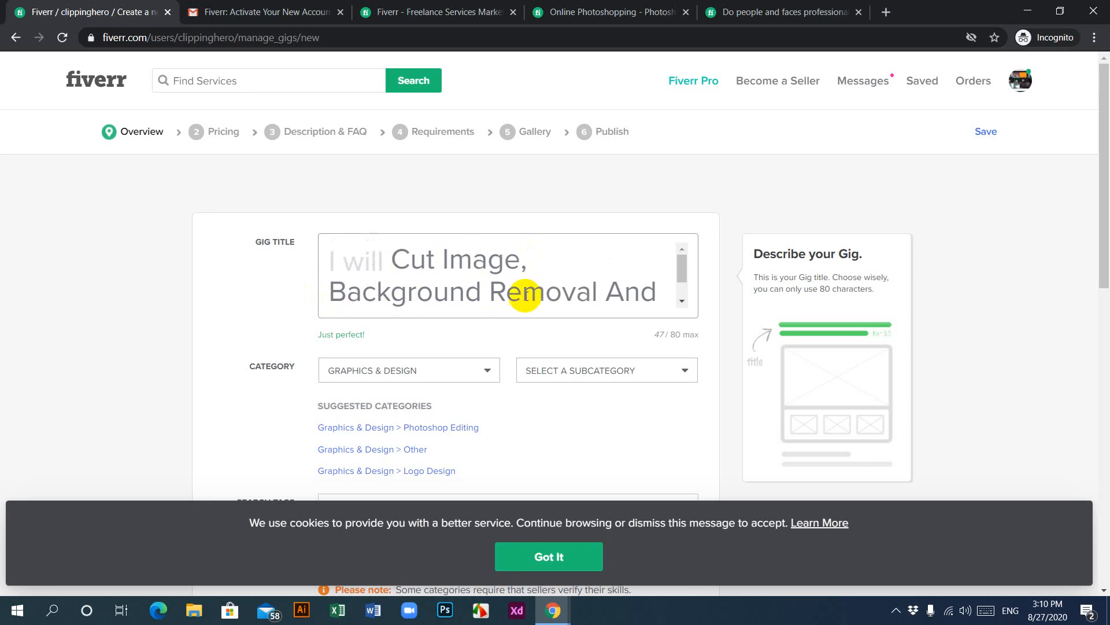
scroll(524, 295, "down", 1)
scroll(524, 296, "up", 1)
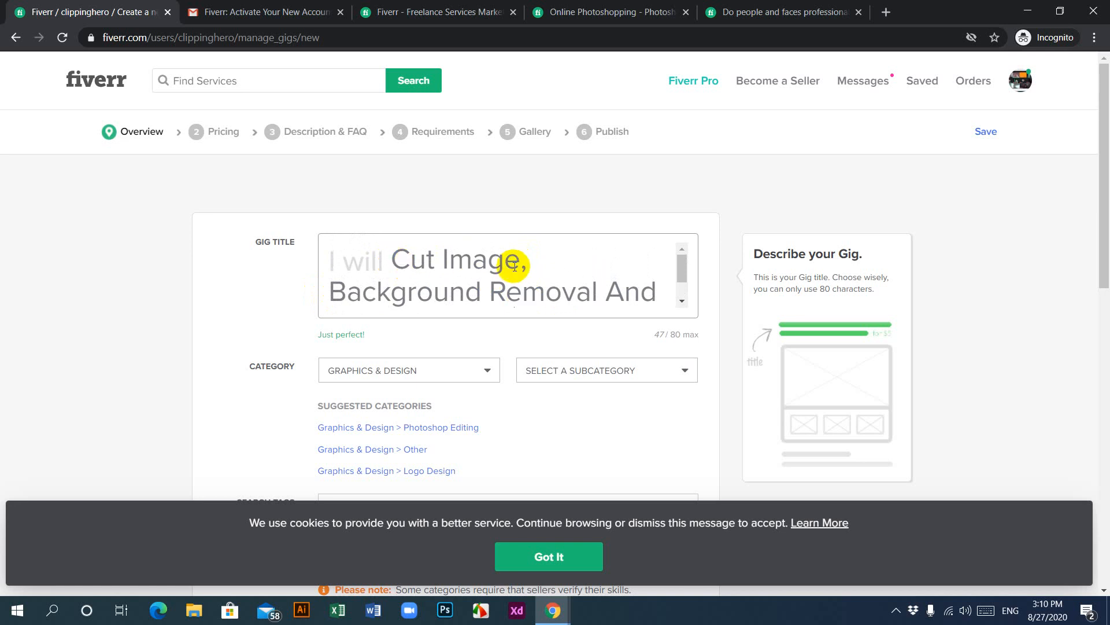
scroll(549, 283, "down", 1)
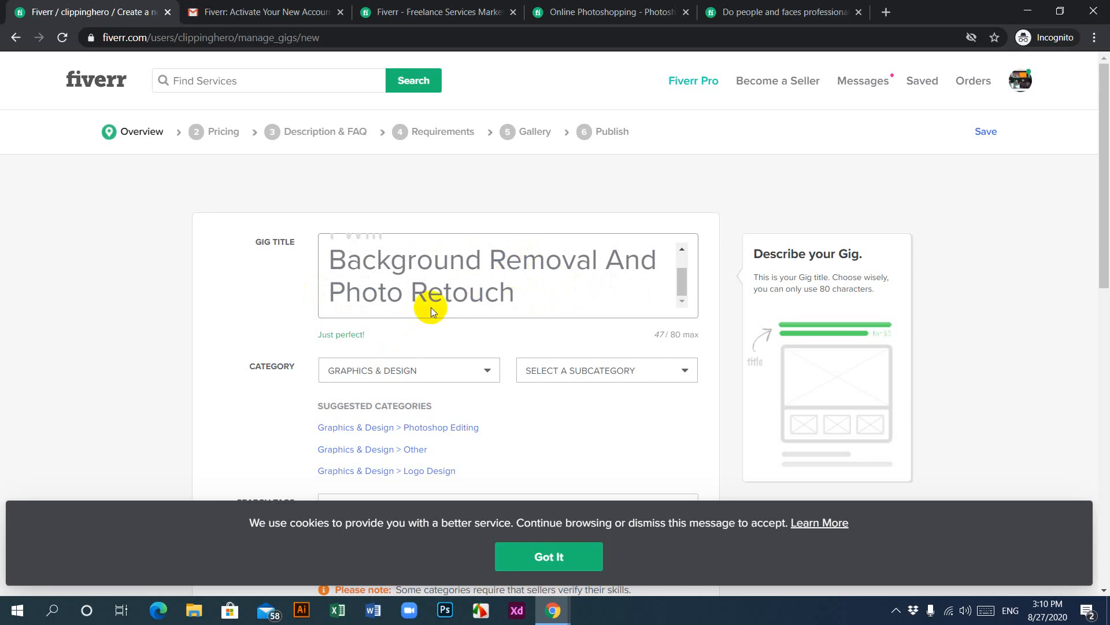
scroll(503, 275, "up", 1)
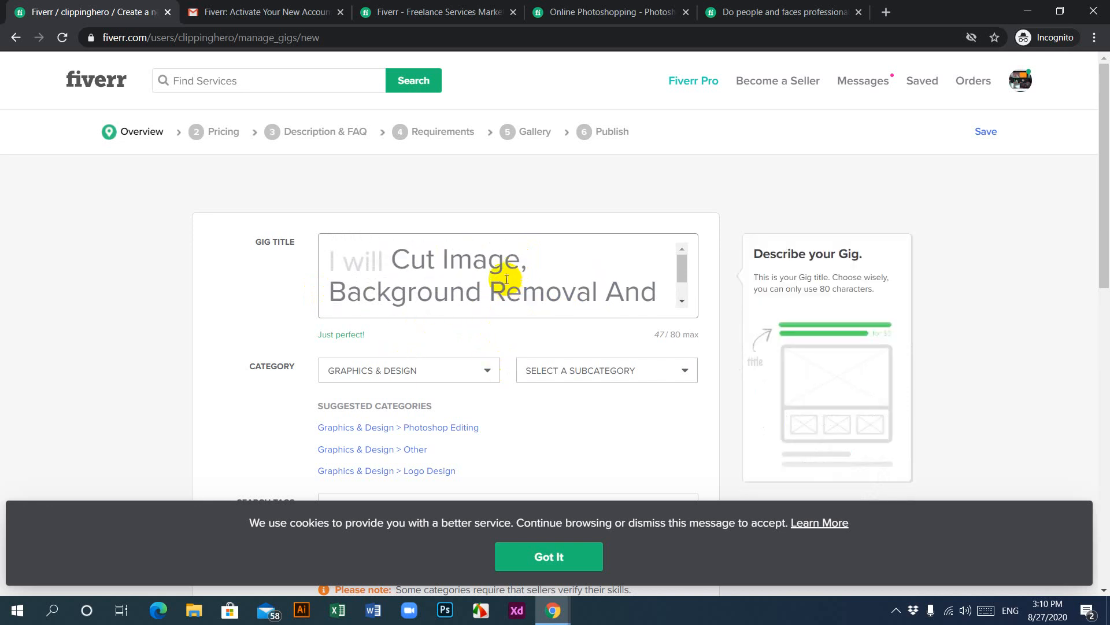
scroll(503, 278, "down", 1)
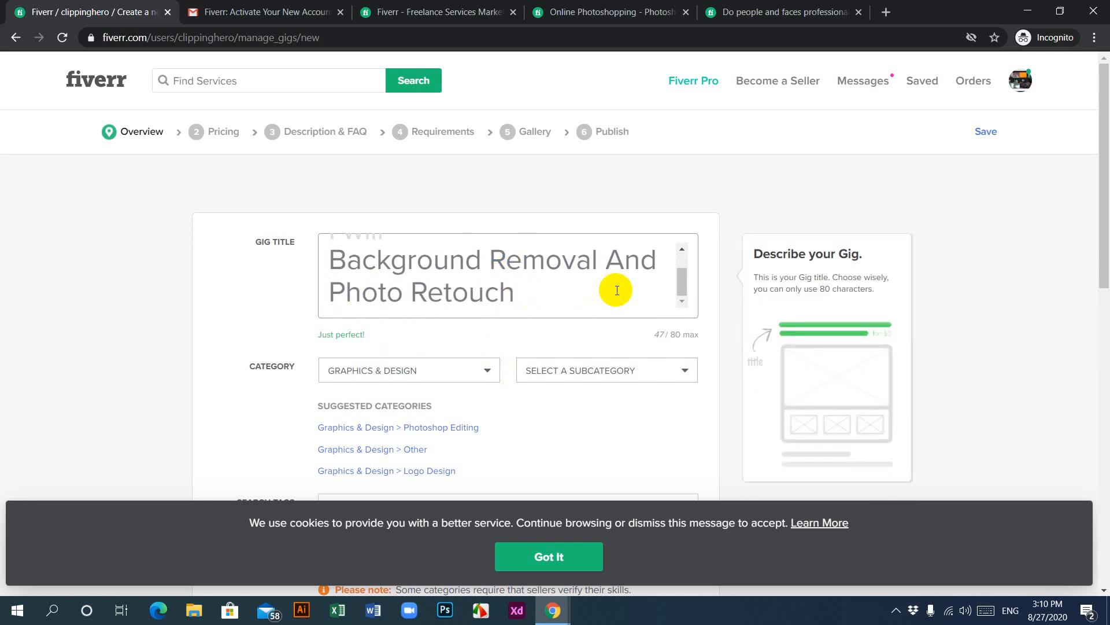
scroll(612, 290, "up", 1)
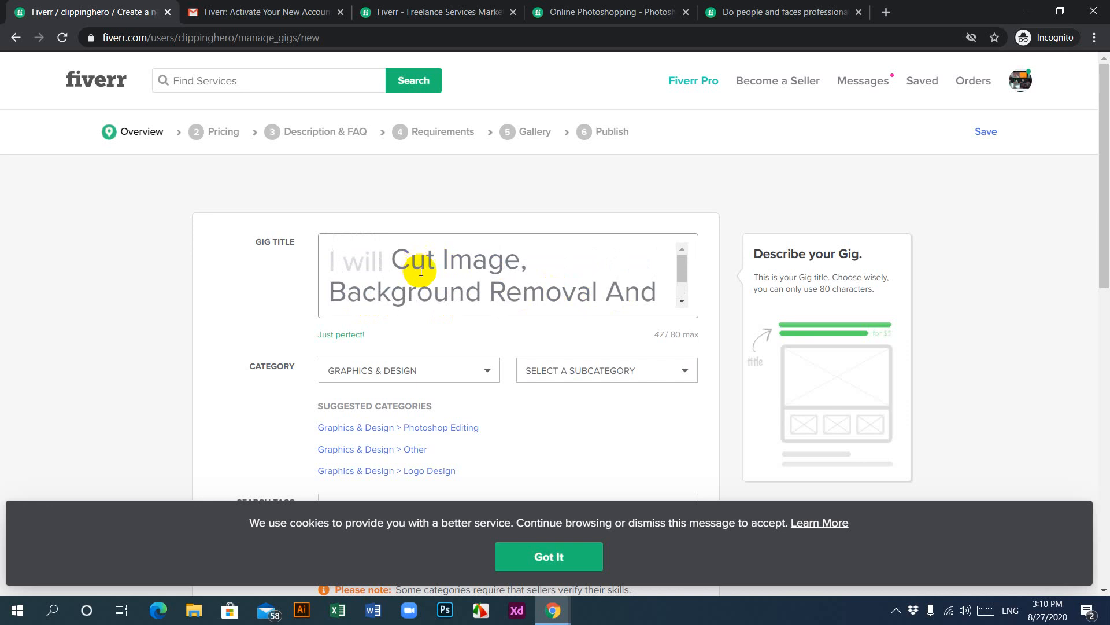
scroll(496, 276, "down", 1)
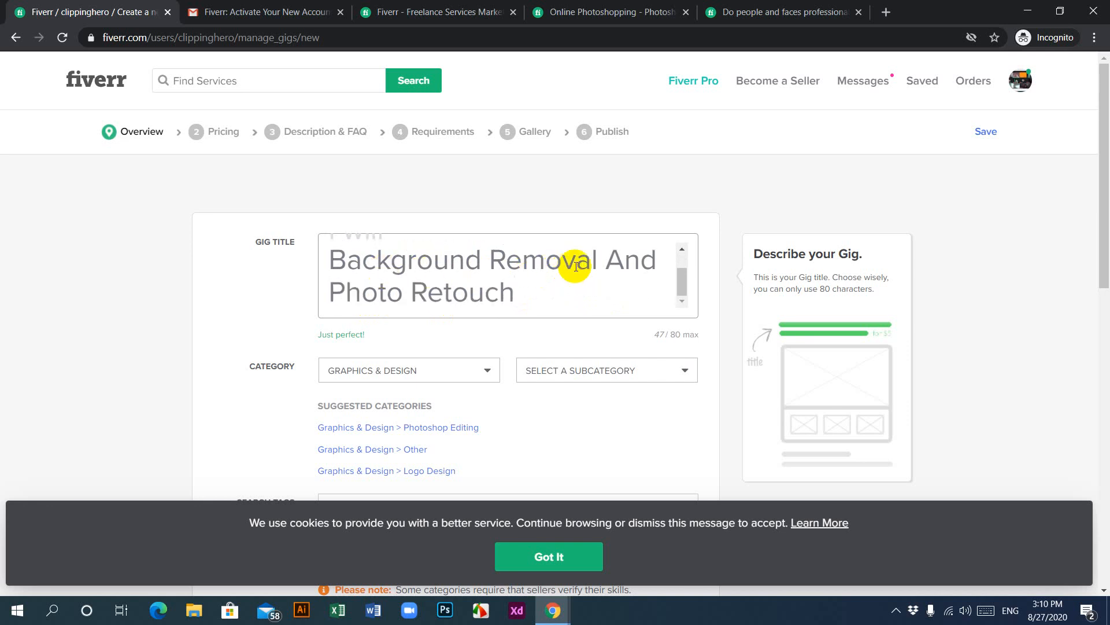
left_click_drag(598, 259, 302, 258)
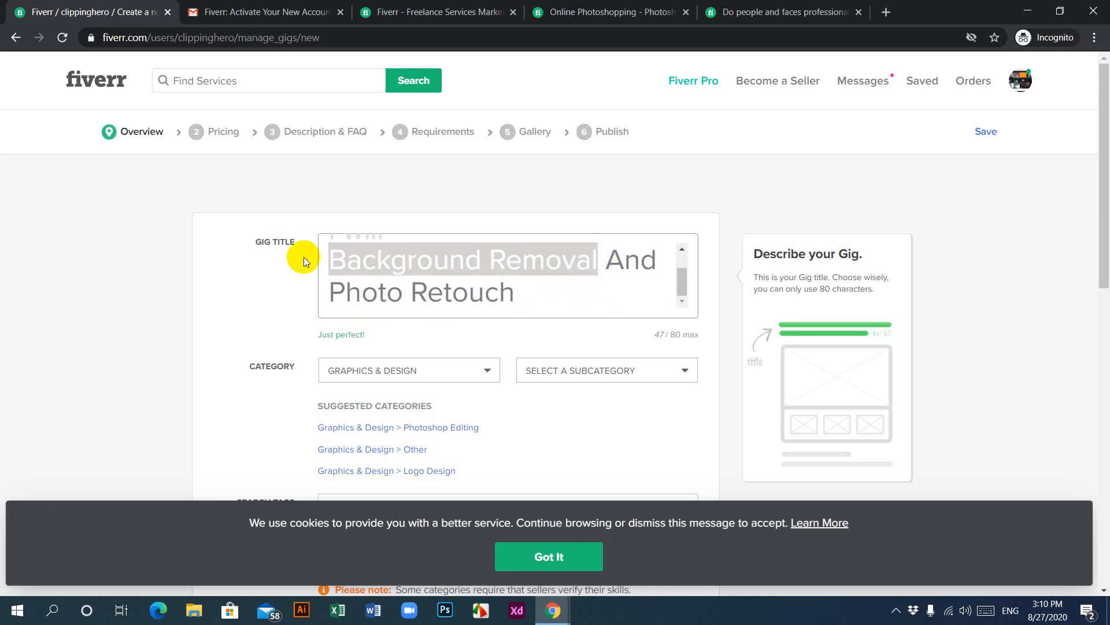
left_click(547, 298)
mouse_move(449, 356)
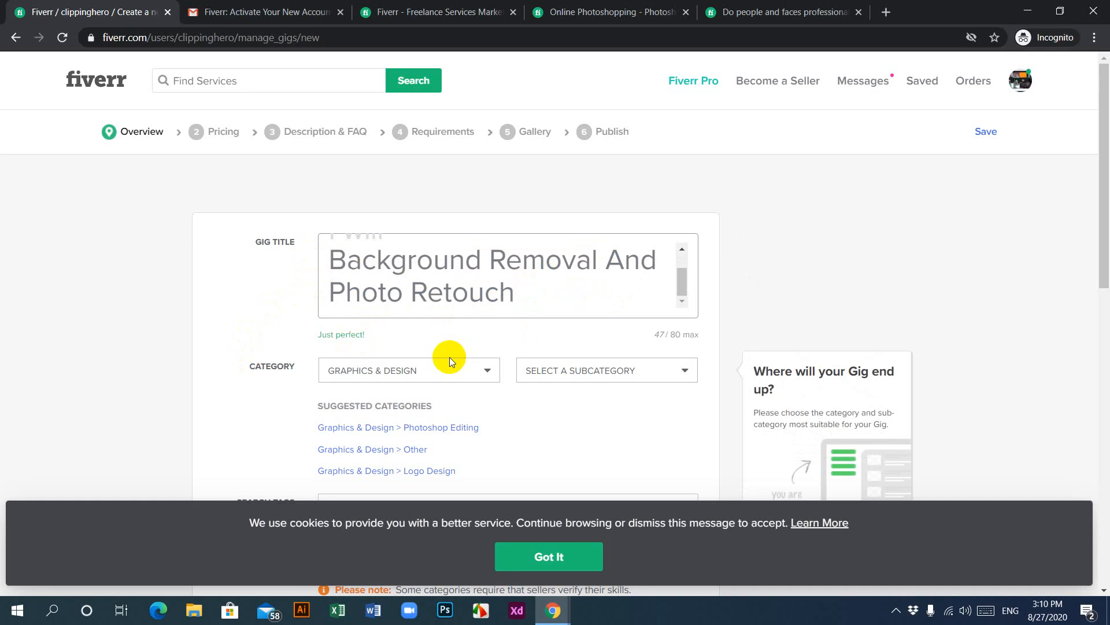
scroll(495, 344, "down", 3)
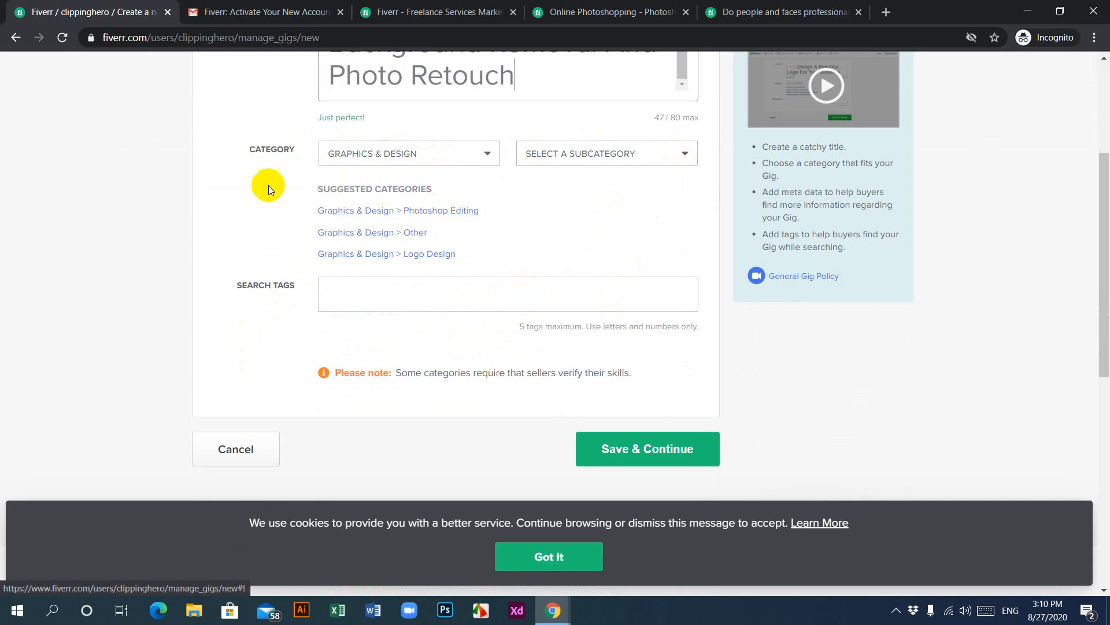
- Set the subcategory to Photoshop Editing with Background Removal as the editing type
left_click(438, 211)
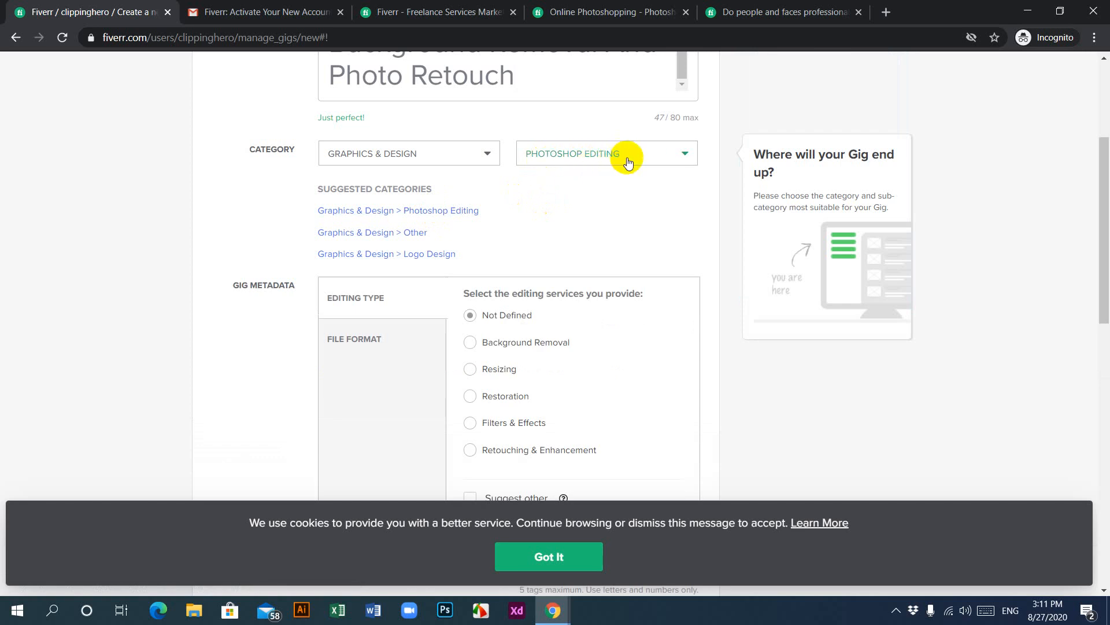
scroll(284, 324, "down", 2)
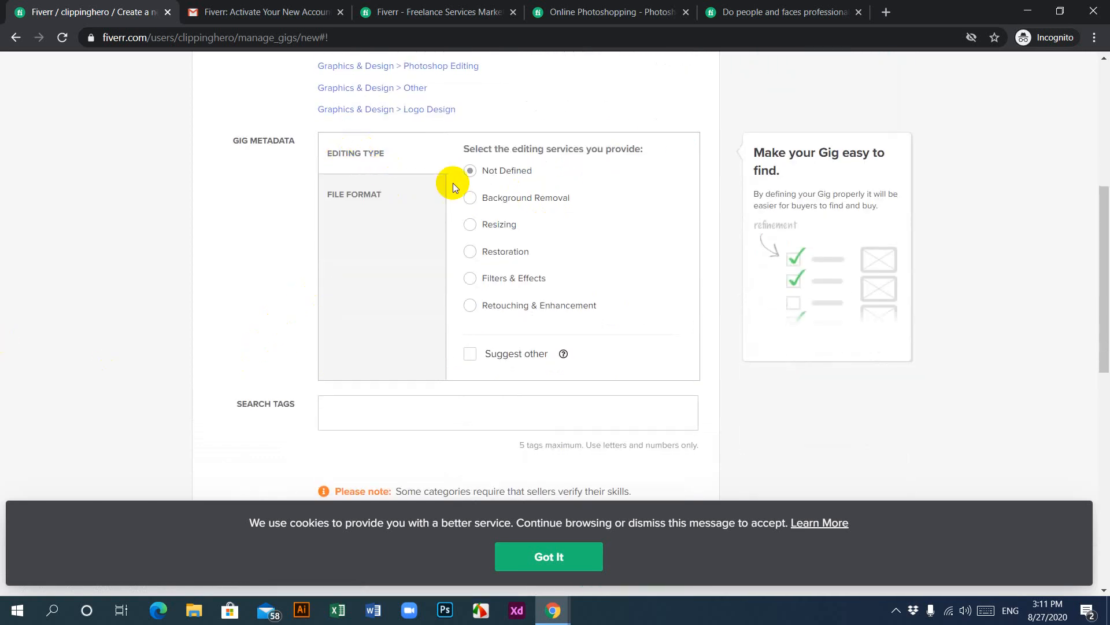
left_click(469, 199)
- Select JPEG, PDF, PNG, PSD and RAW as the delivered file formats
left_click(356, 196)
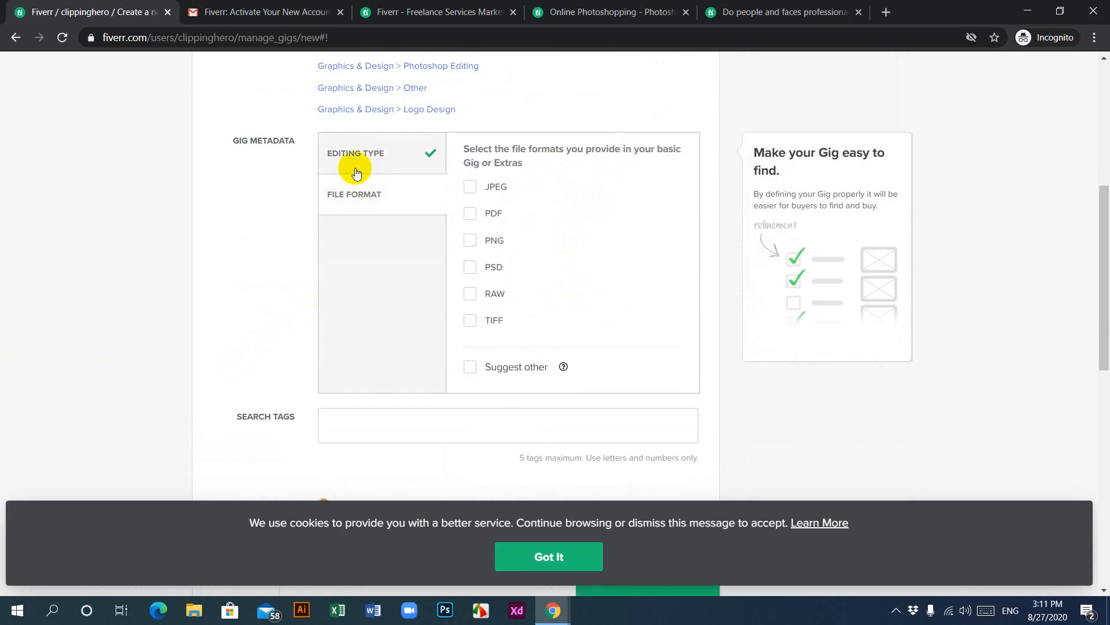
left_click(469, 186)
left_click(472, 215)
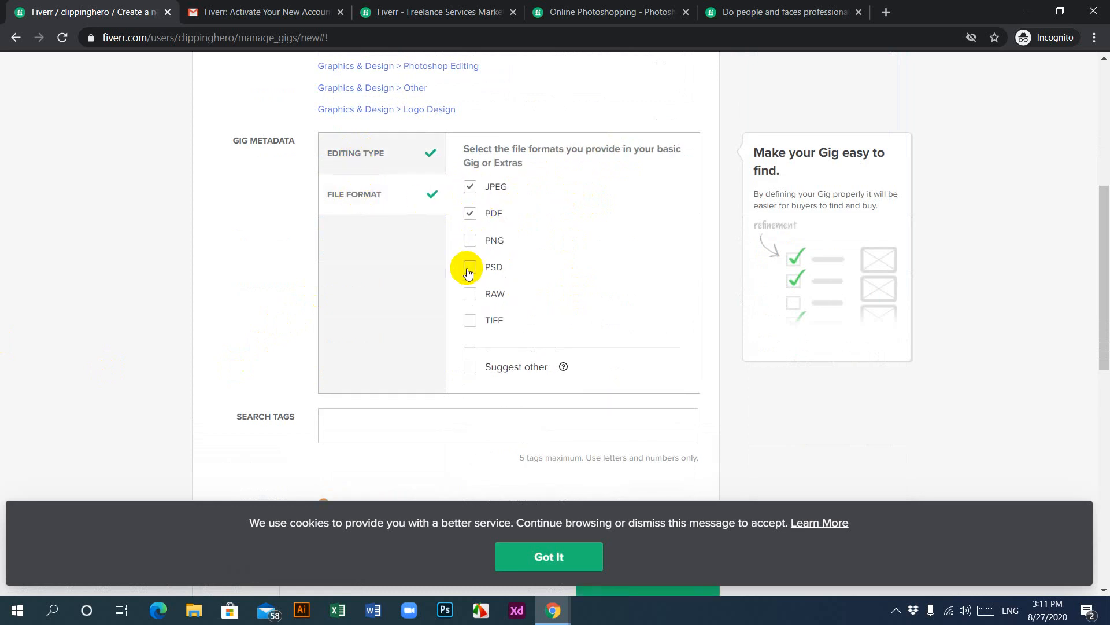
left_click(470, 241)
left_click(470, 268)
left_click(470, 295)
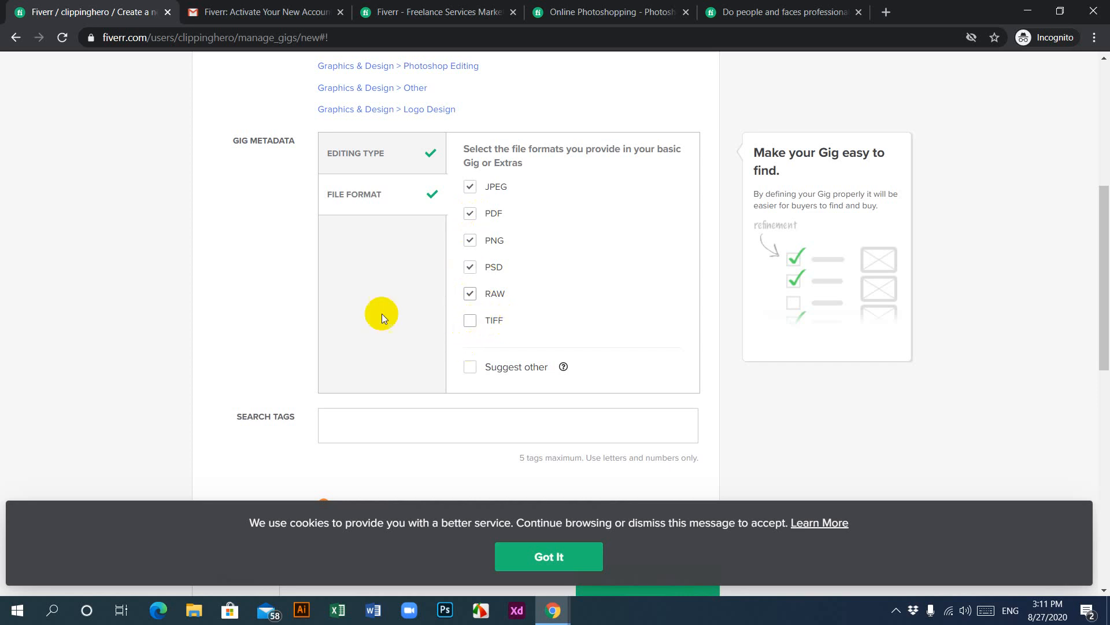
scroll(647, 346, "down", 1)
scroll(644, 346, "down", 2)
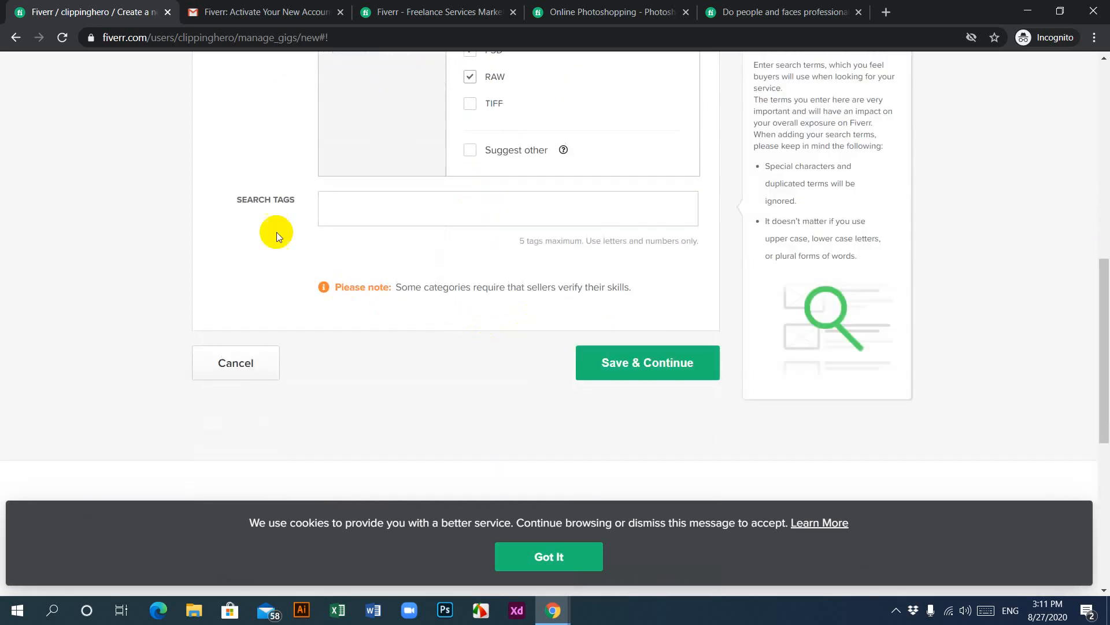
- Add image editing, photo retouching and background removal as search tags
left_click(408, 206)
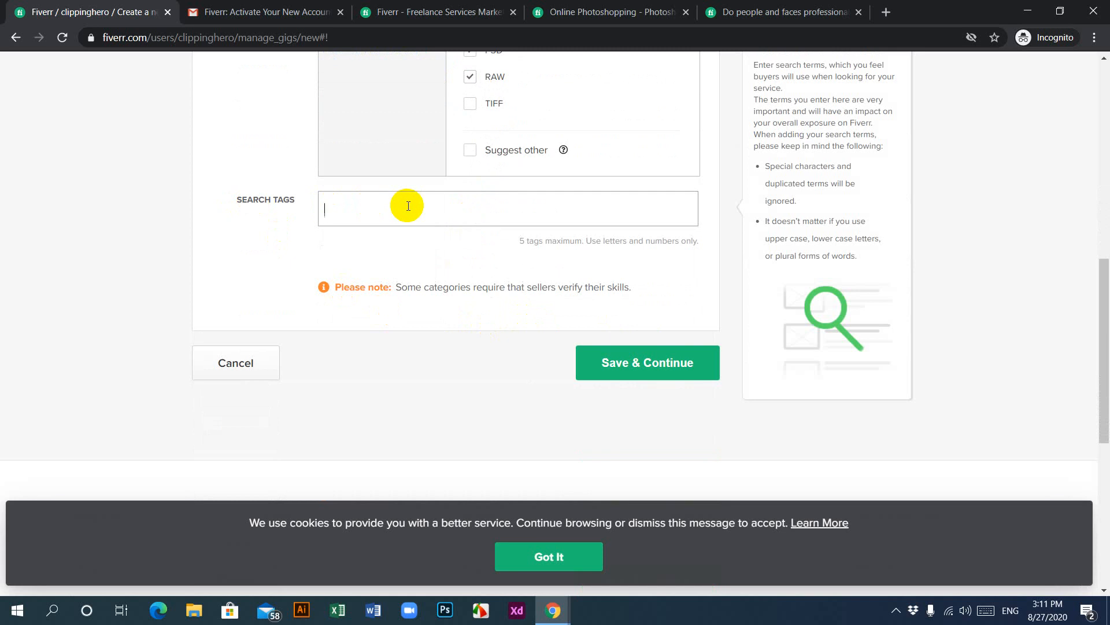
type("cut")
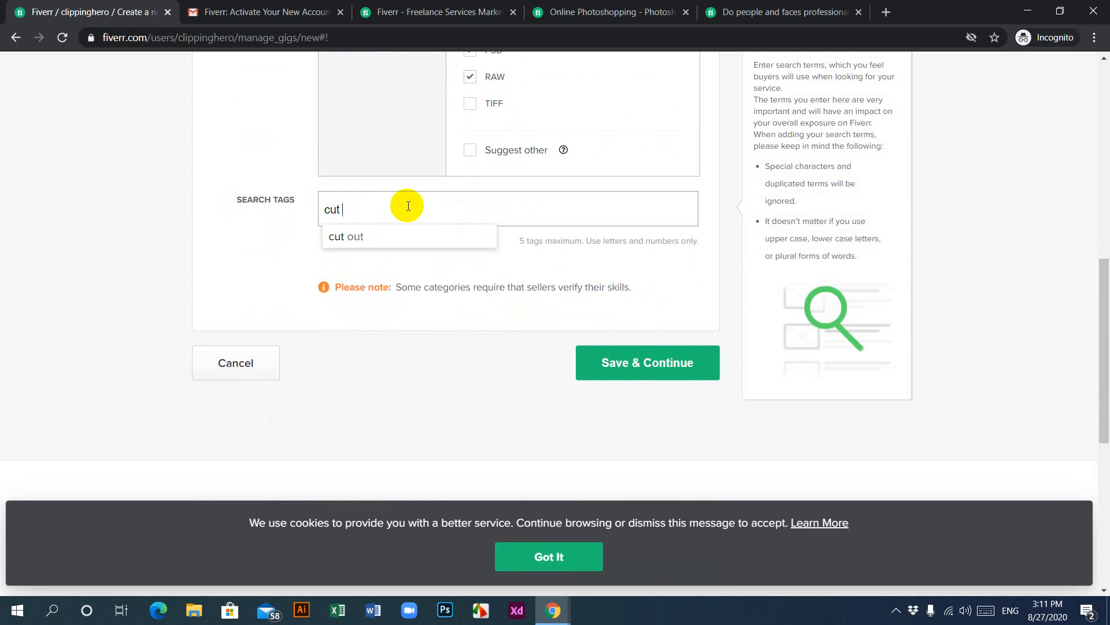
type(" ima")
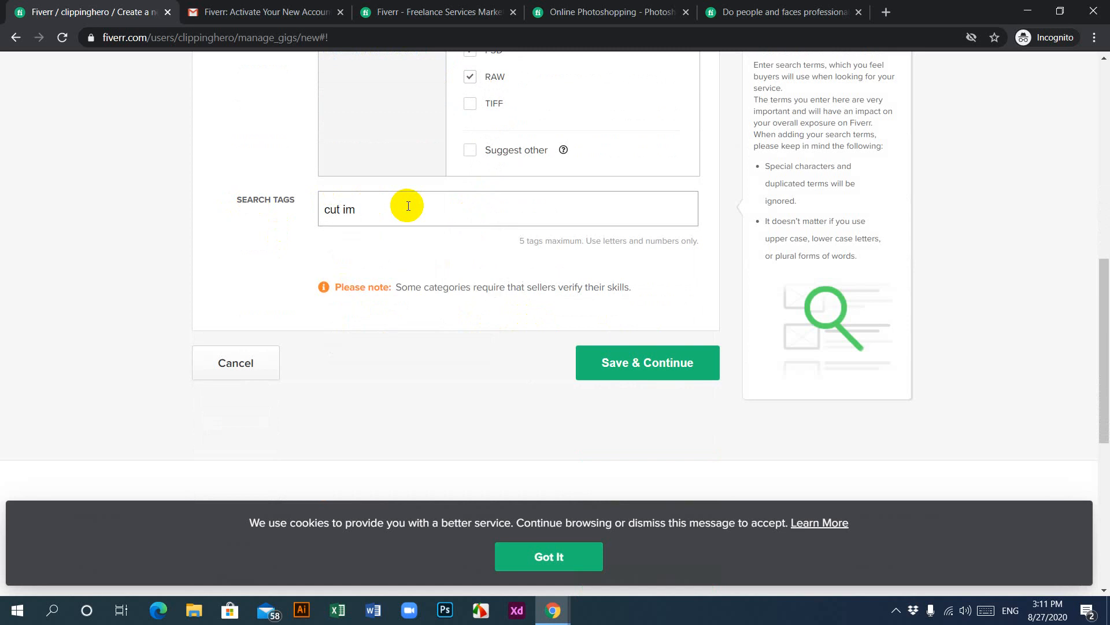
key("BackSpace")
key("BackSpace")
key("BackSpace")
key("BackSpace")
key("BackSpace")
type("image")
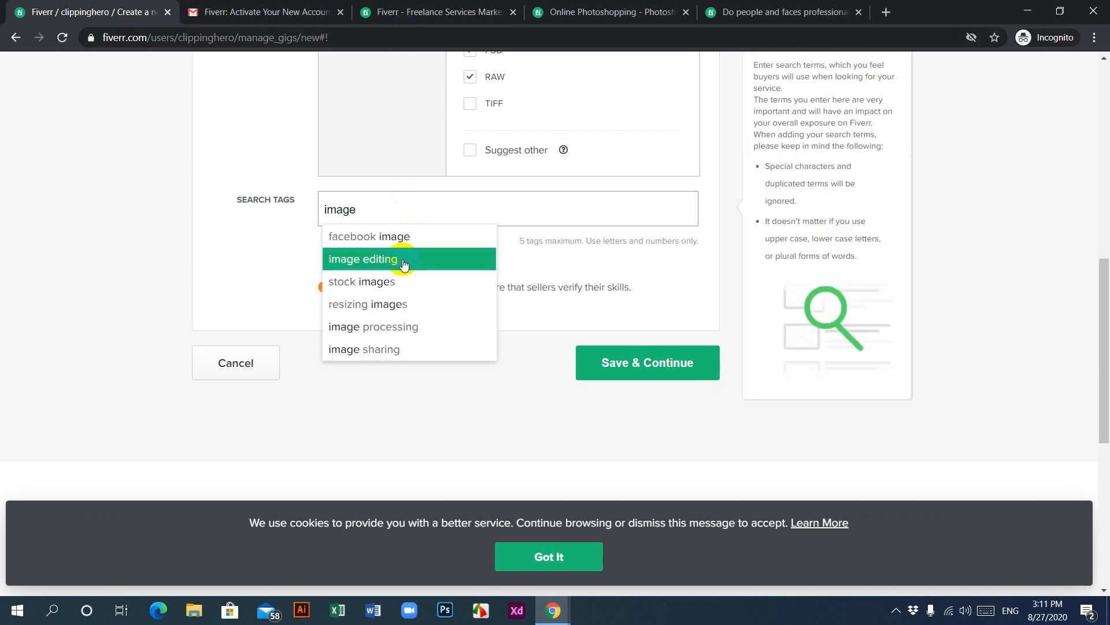
left_click(395, 261)
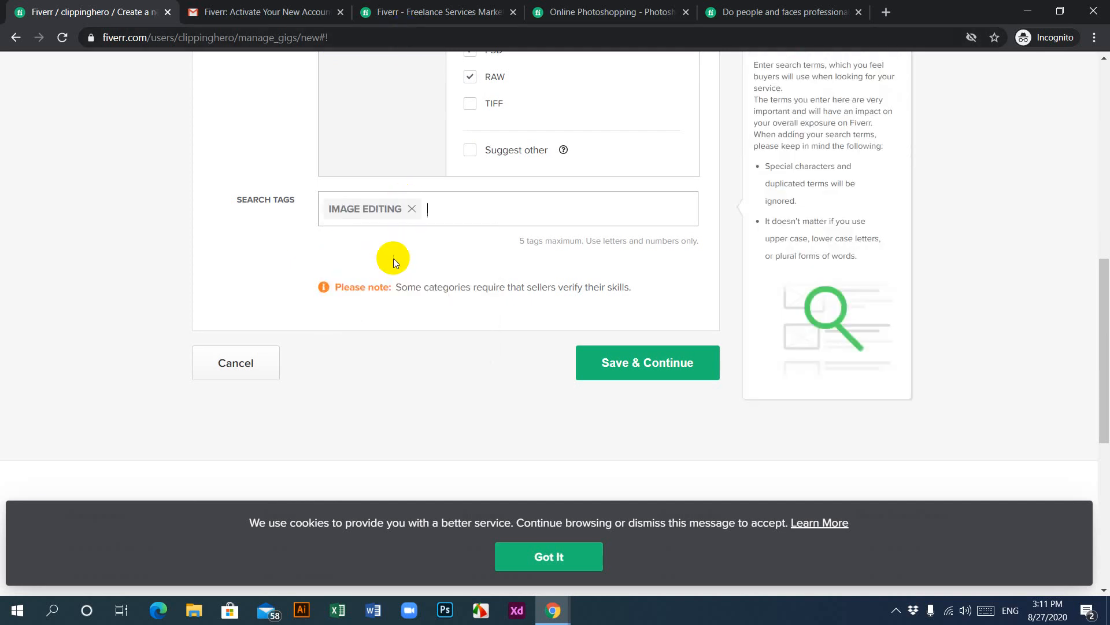
type("pho")
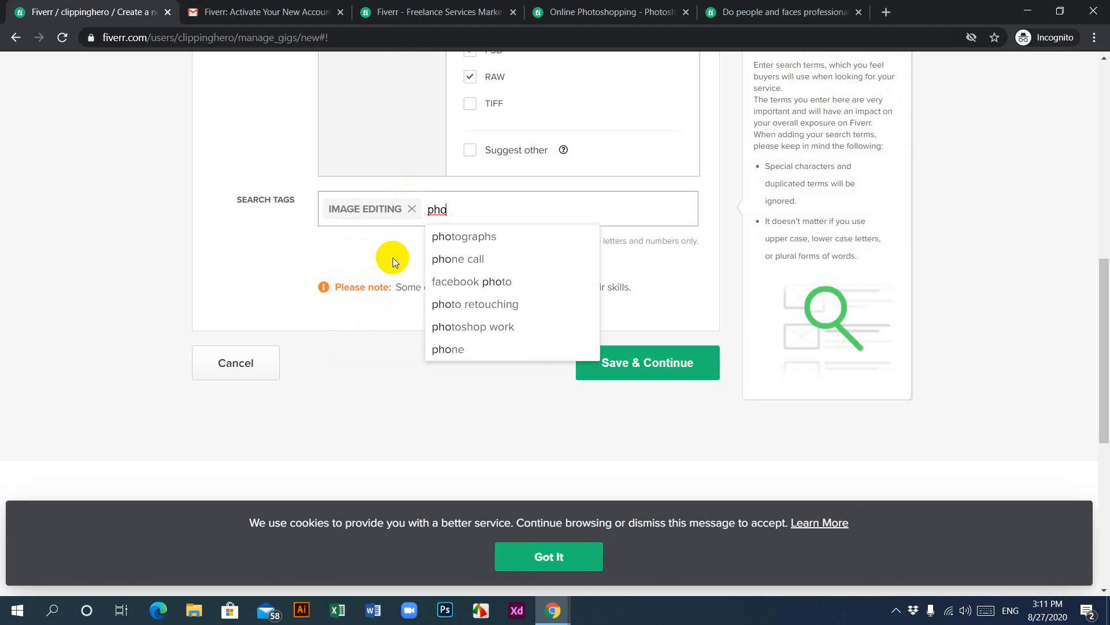
left_click(475, 305)
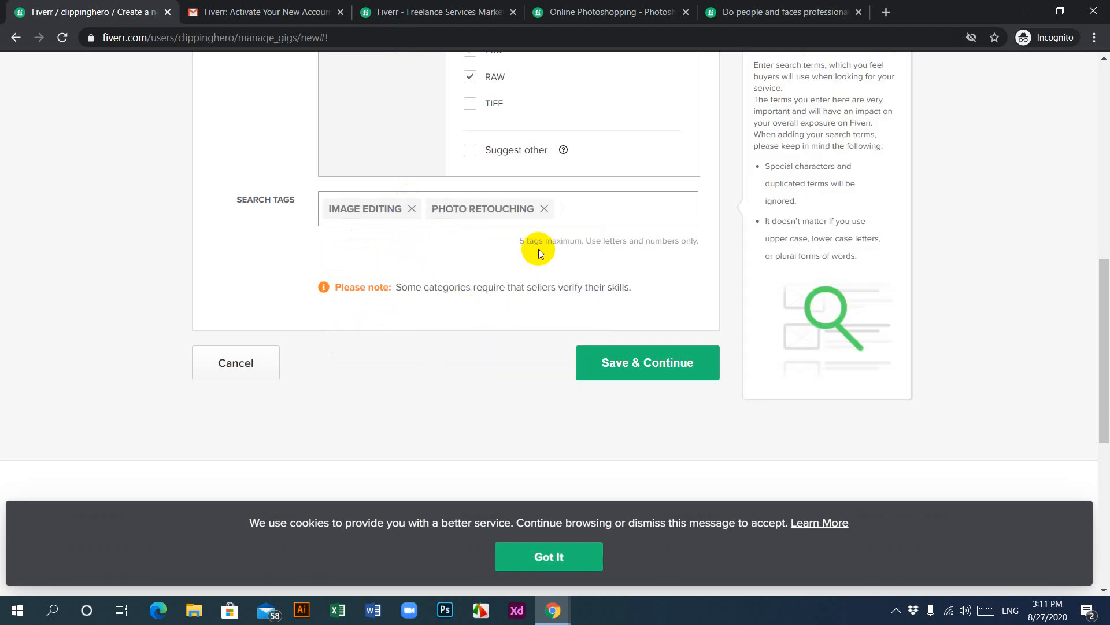
type("ba")
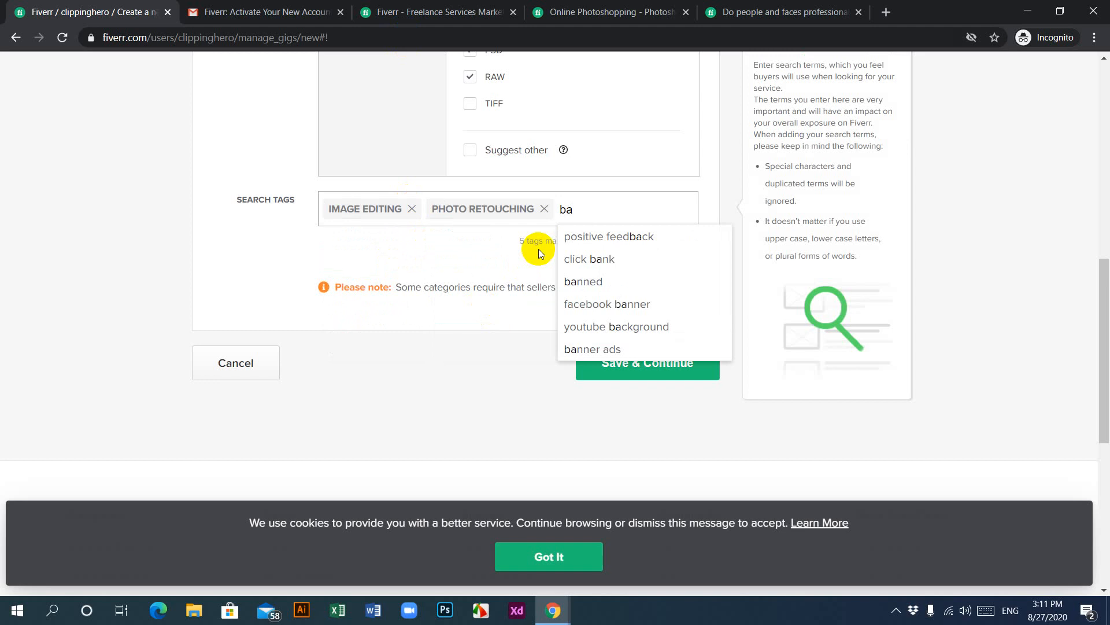
type("ck")
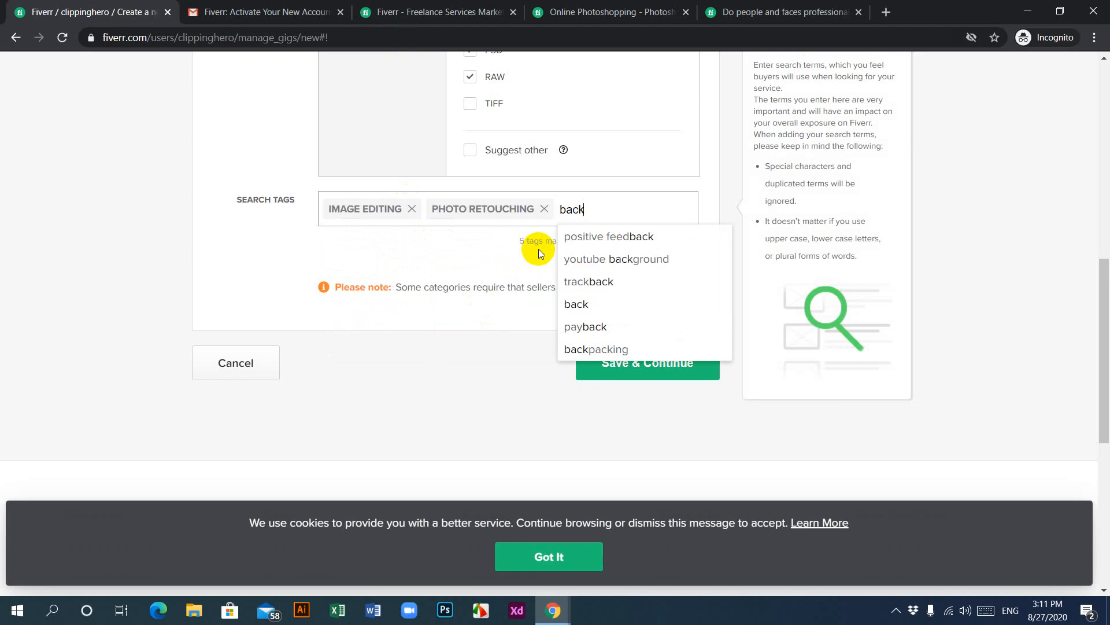
type("g")
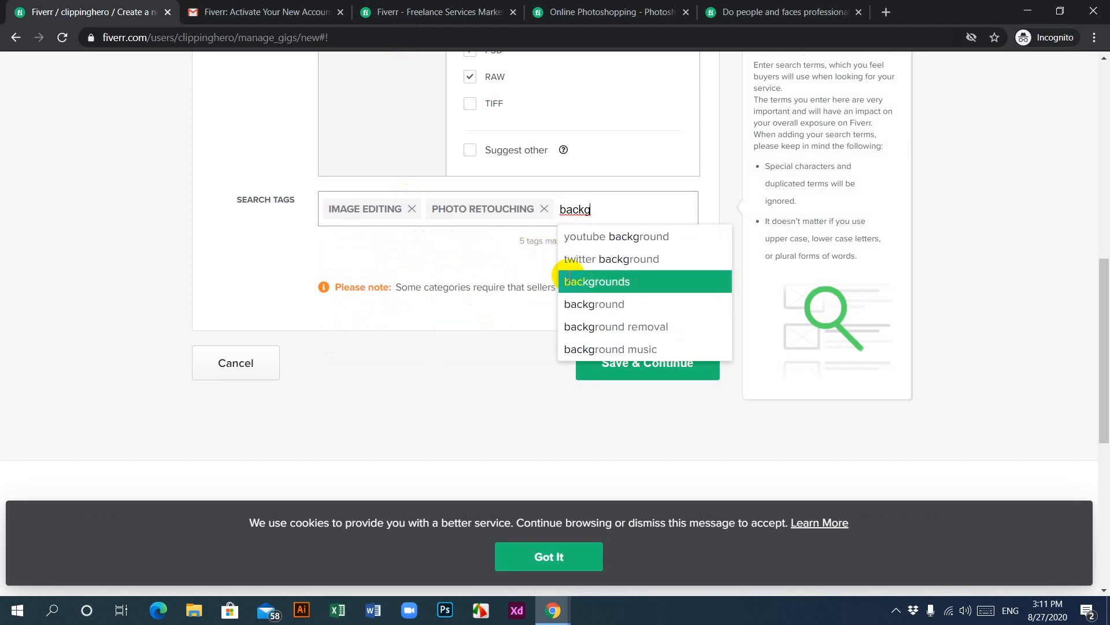
left_click(631, 328)
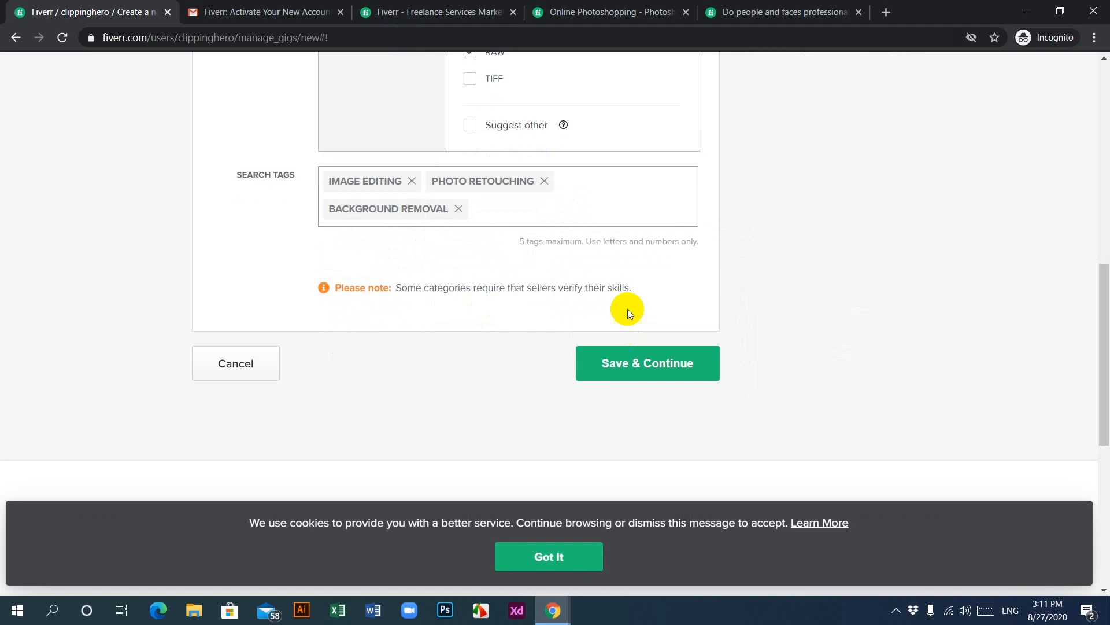
- Add adobe photoshop and photo edit as search tags
type("ad")
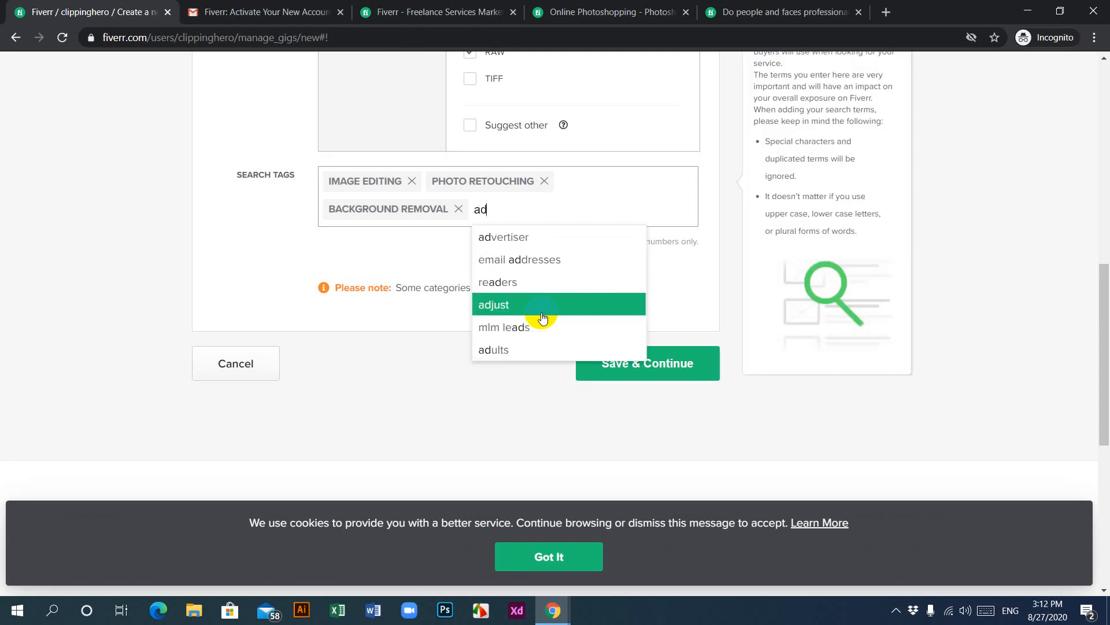
type("obe")
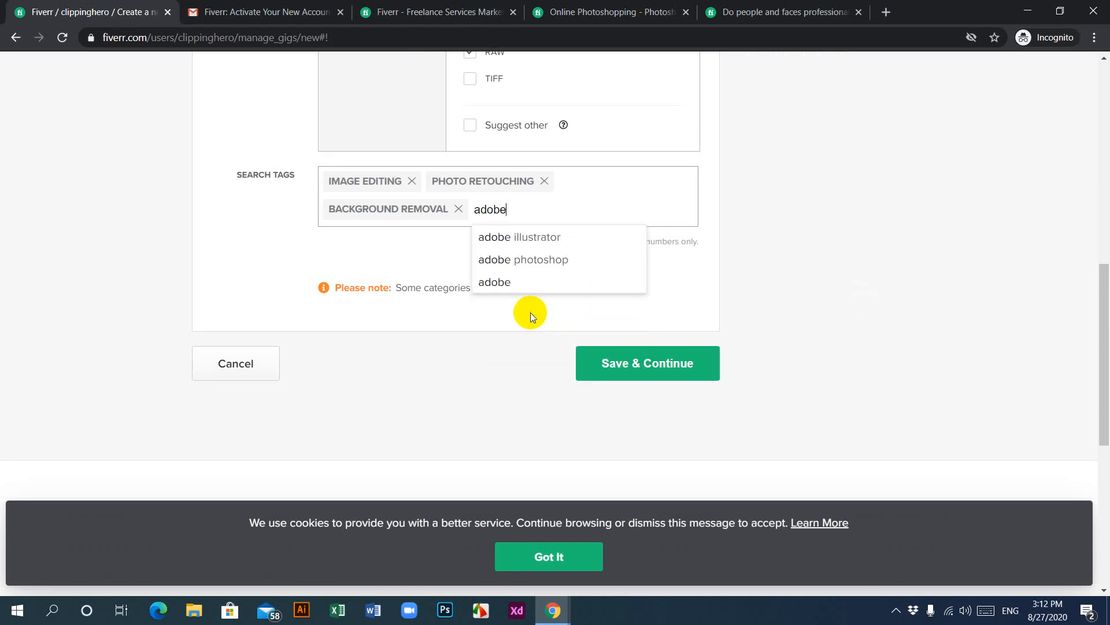
left_click(533, 261)
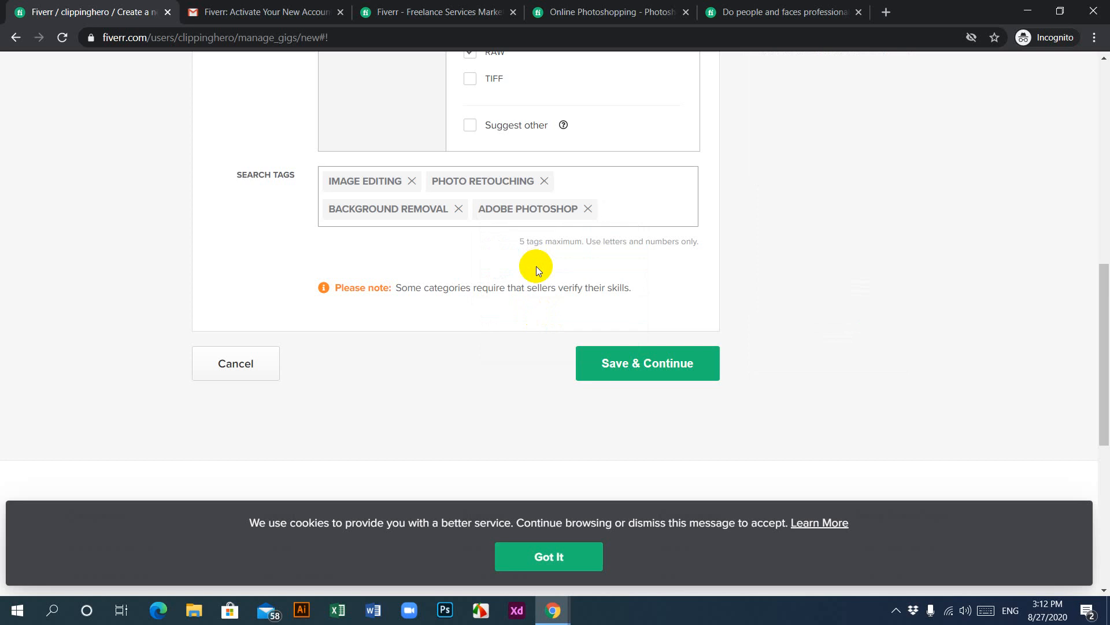
type("pho")
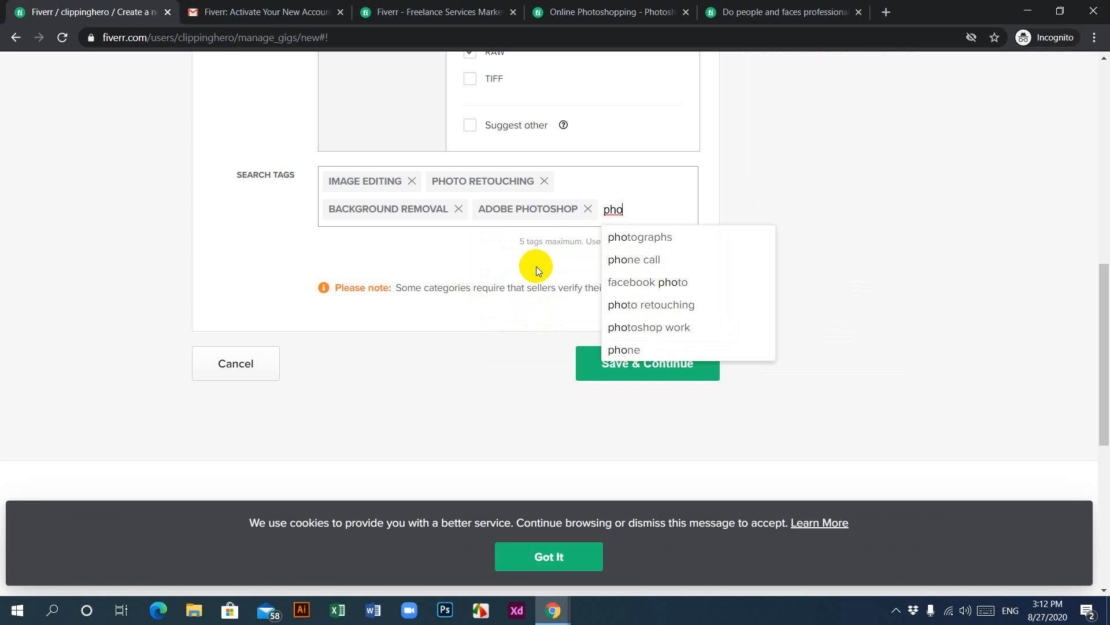
type("to")
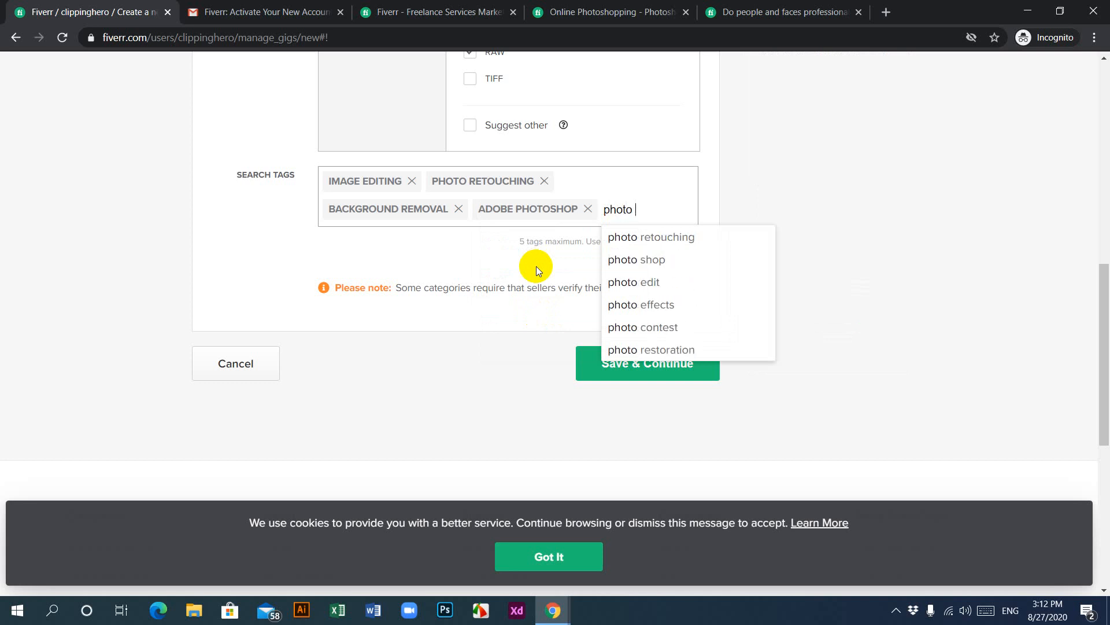
left_click(649, 283)
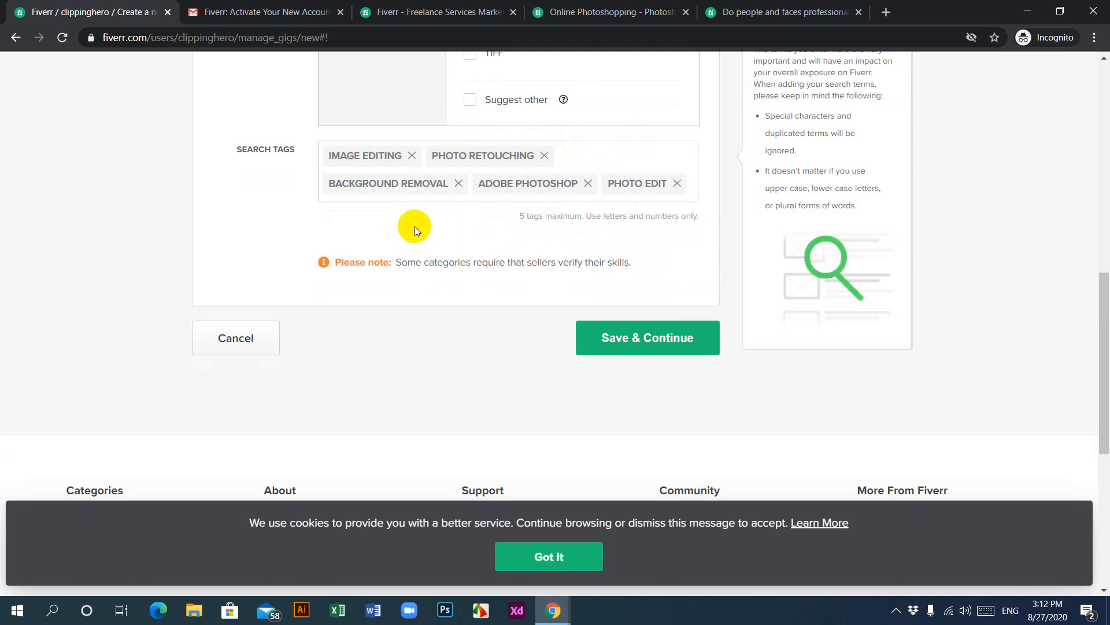
- Save the gig overview and continue to Scope & Pricing
scroll(502, 287, "up", 10)
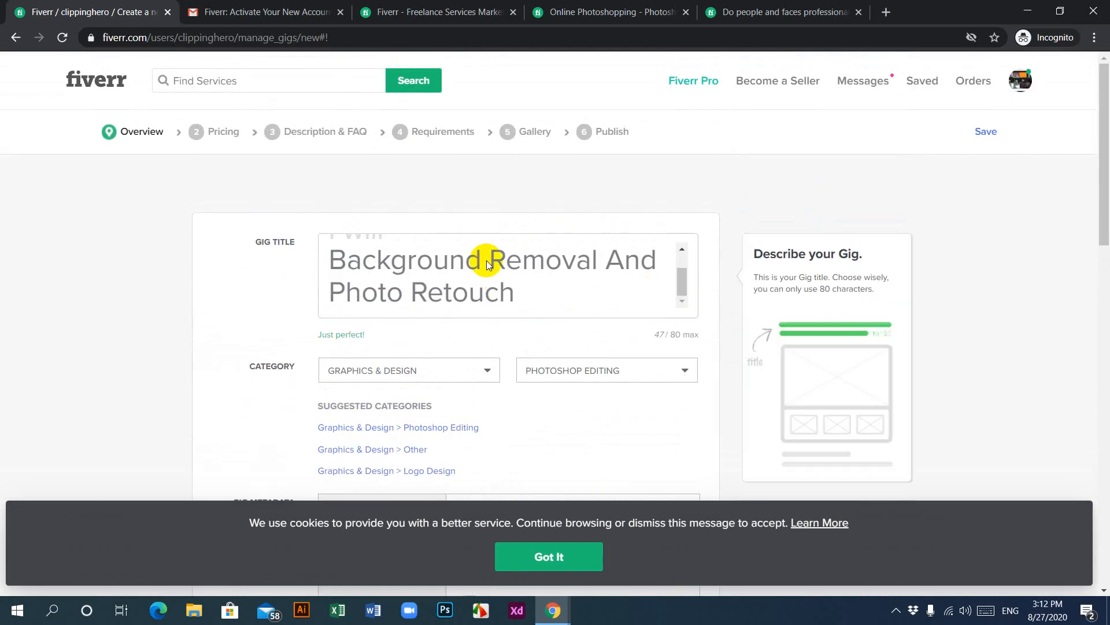
scroll(461, 293, "down", 13)
scroll(538, 310, "up", 3)
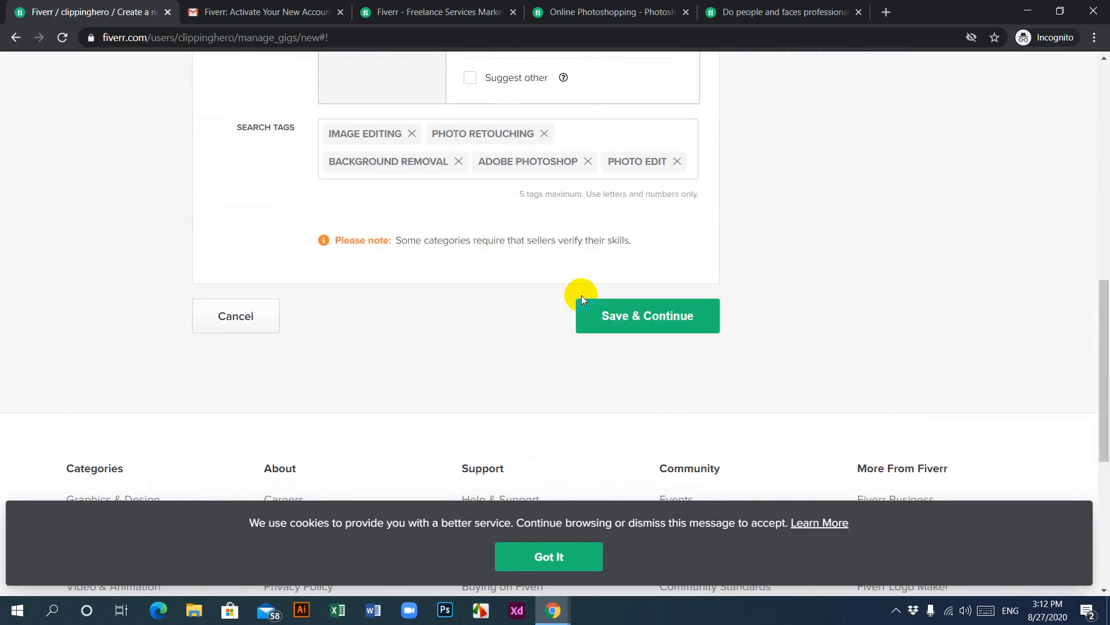
left_click(650, 320)
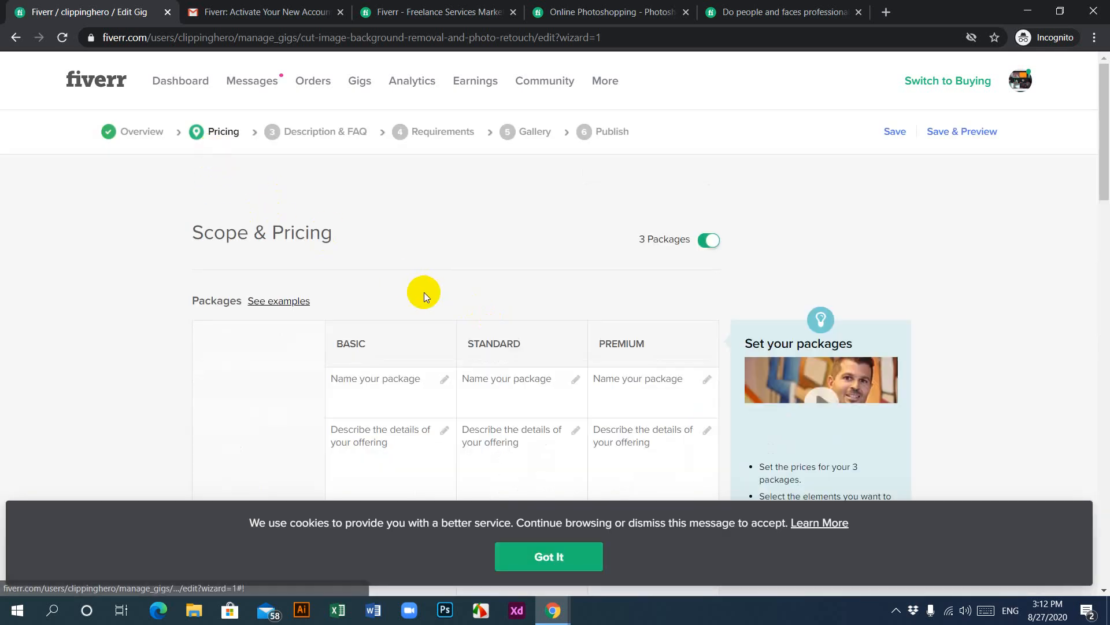
- Keep three-package pricing on and name the Basic package '15 Images'
scroll(425, 293, "down", 3)
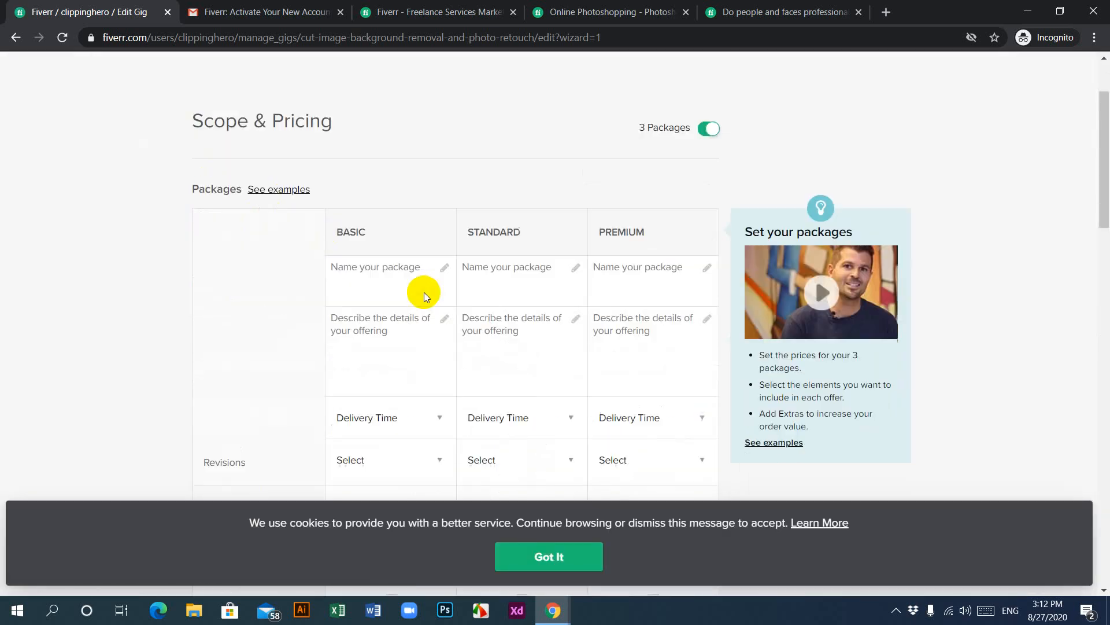
left_click(707, 97)
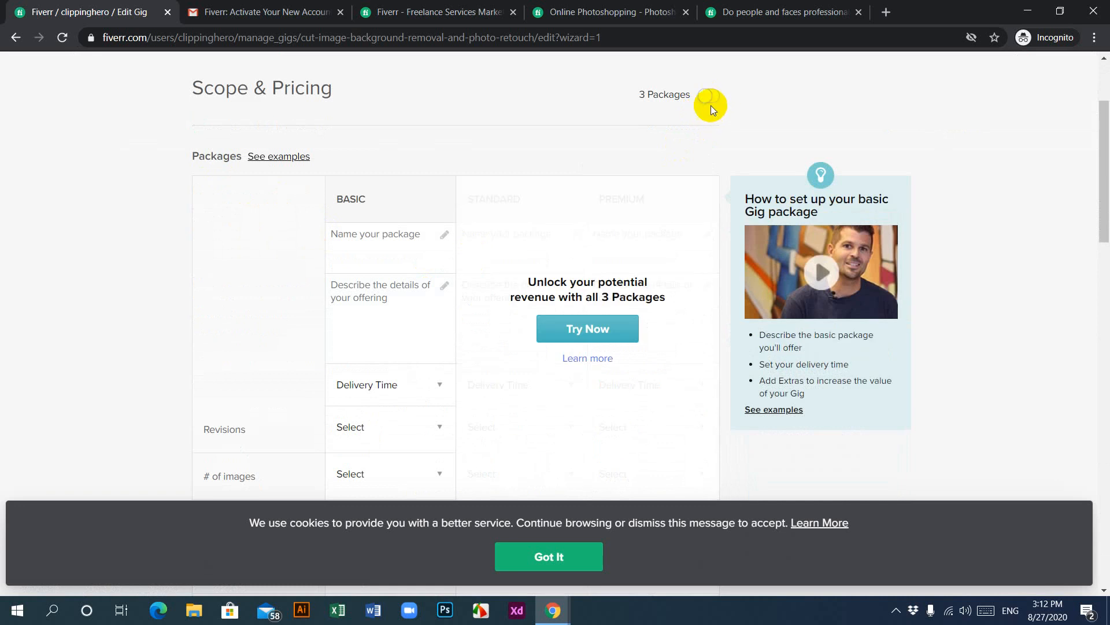
left_click(707, 96)
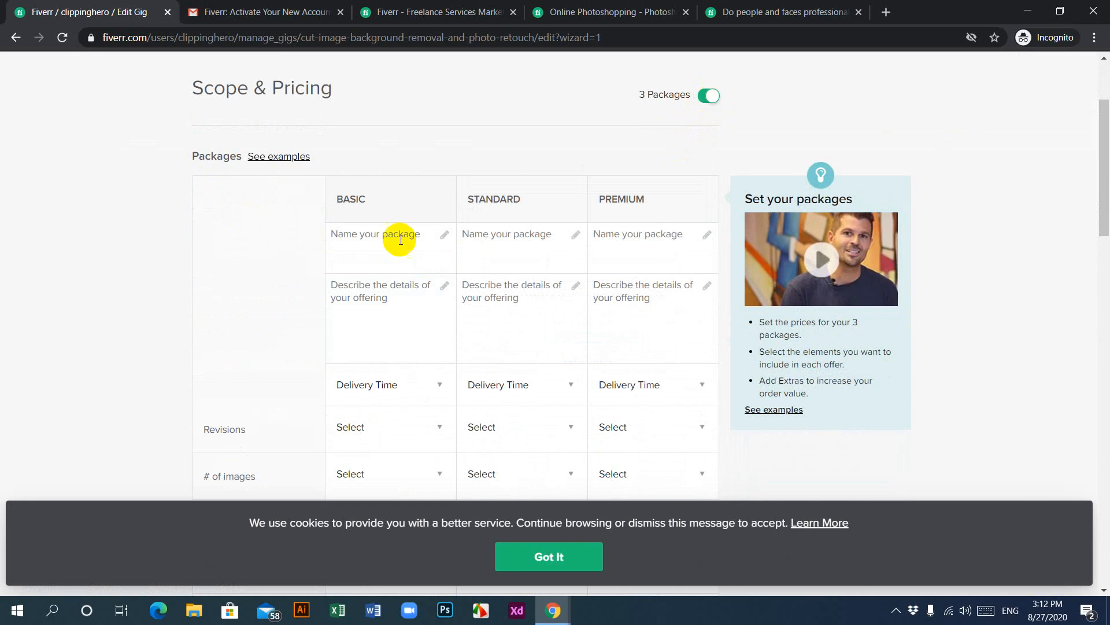
scroll(396, 241, "down", 4)
scroll(397, 241, "up", 2)
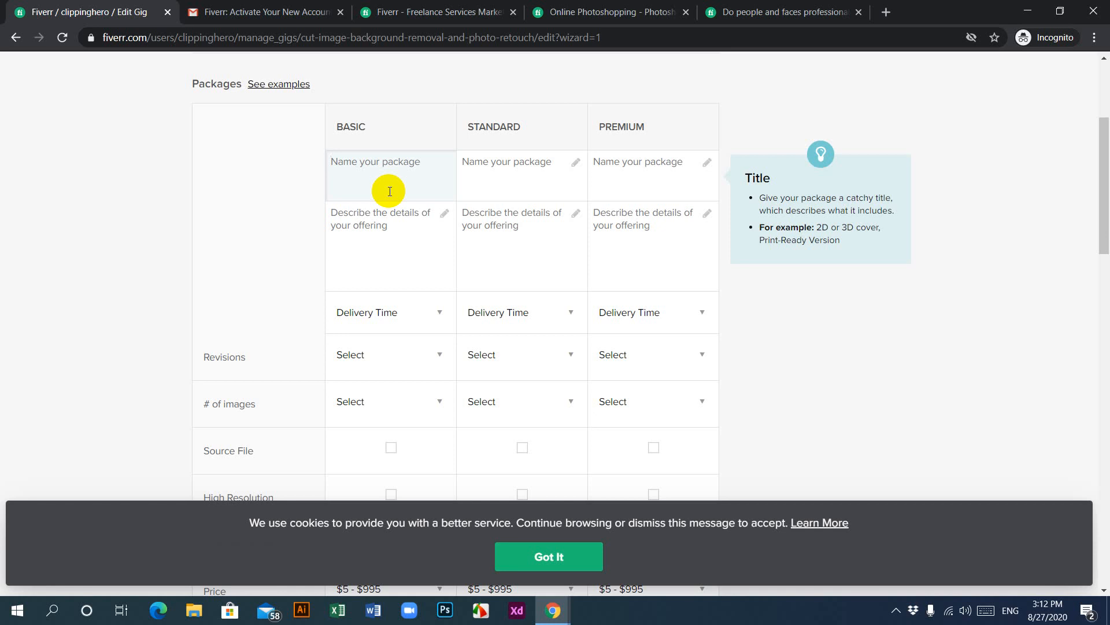
type("15 ima")
key("BackSpace")
key("BackSpace")
type("Images")
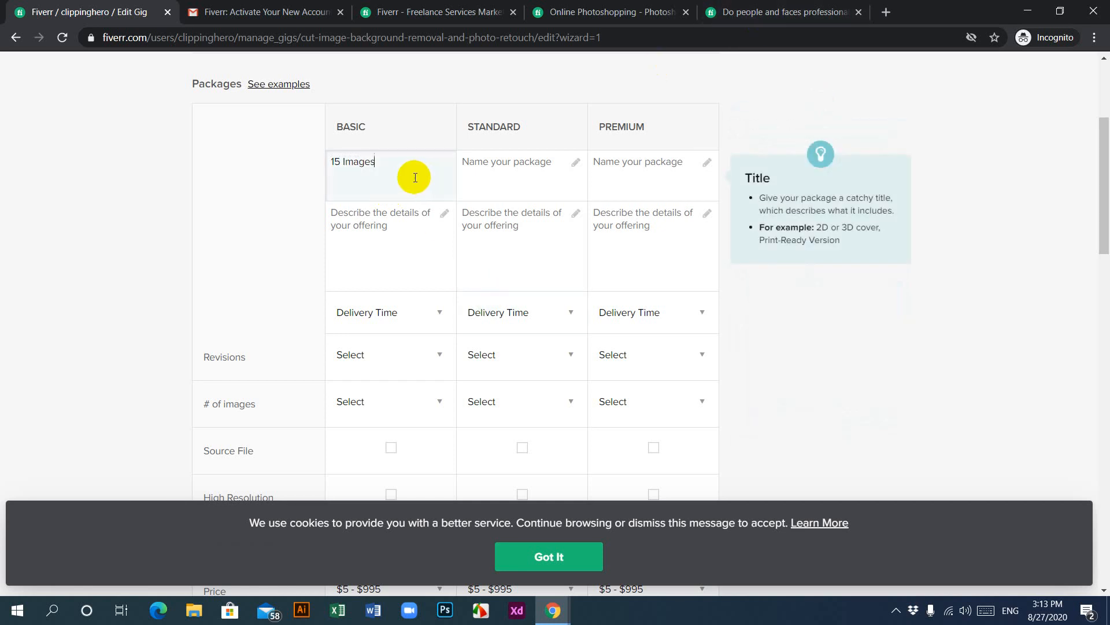
- Reuse the name for Standard and Premium, editing them to '50 Images' and '150 Images'
left_click_drag(393, 166, 311, 165)
key("ctrl+c")
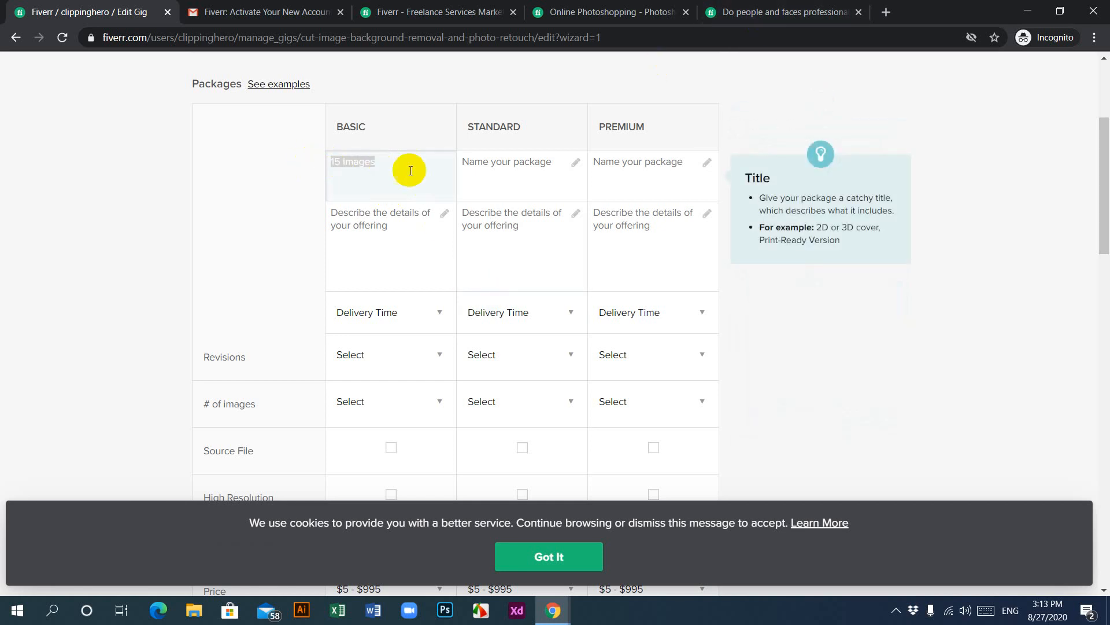
left_click(491, 180)
key("ctrl+v")
left_click(622, 162)
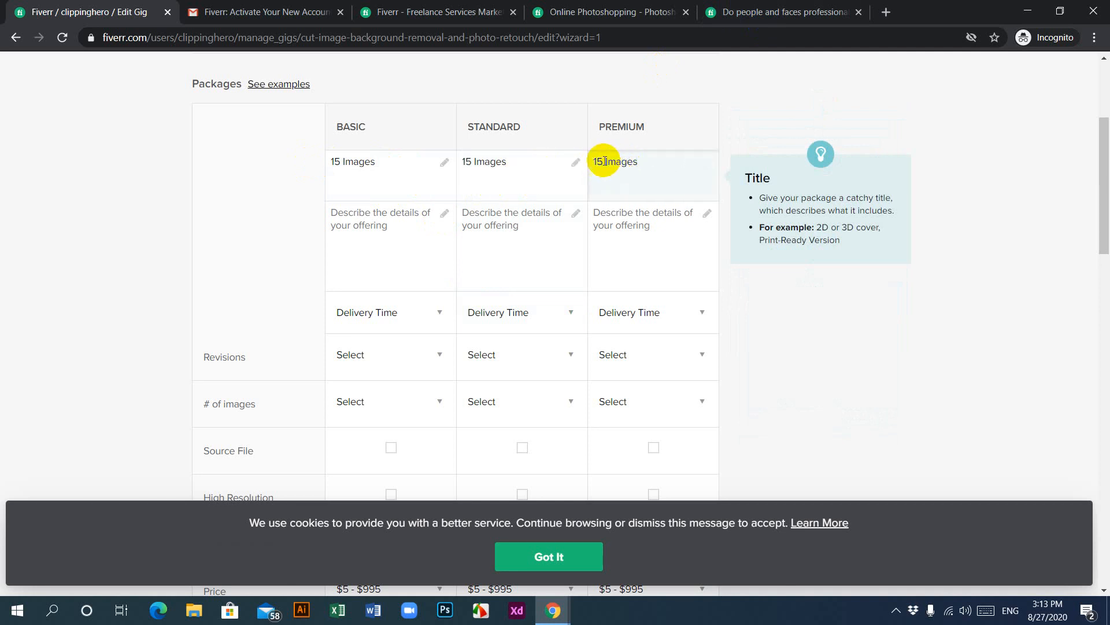
left_click(603, 161)
type("0")
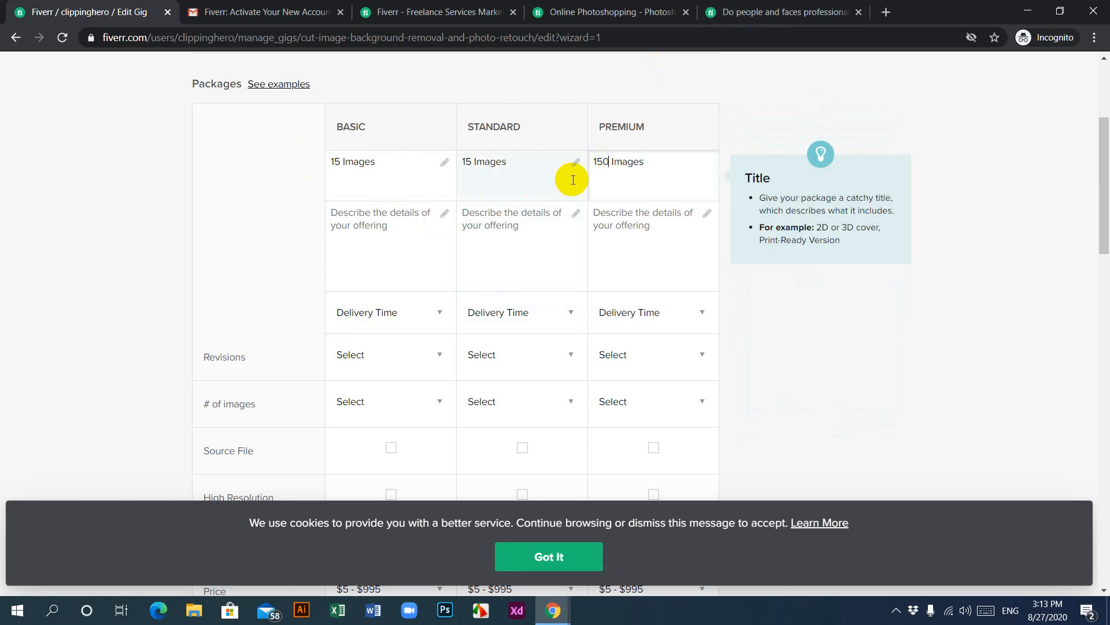
left_click(465, 162)
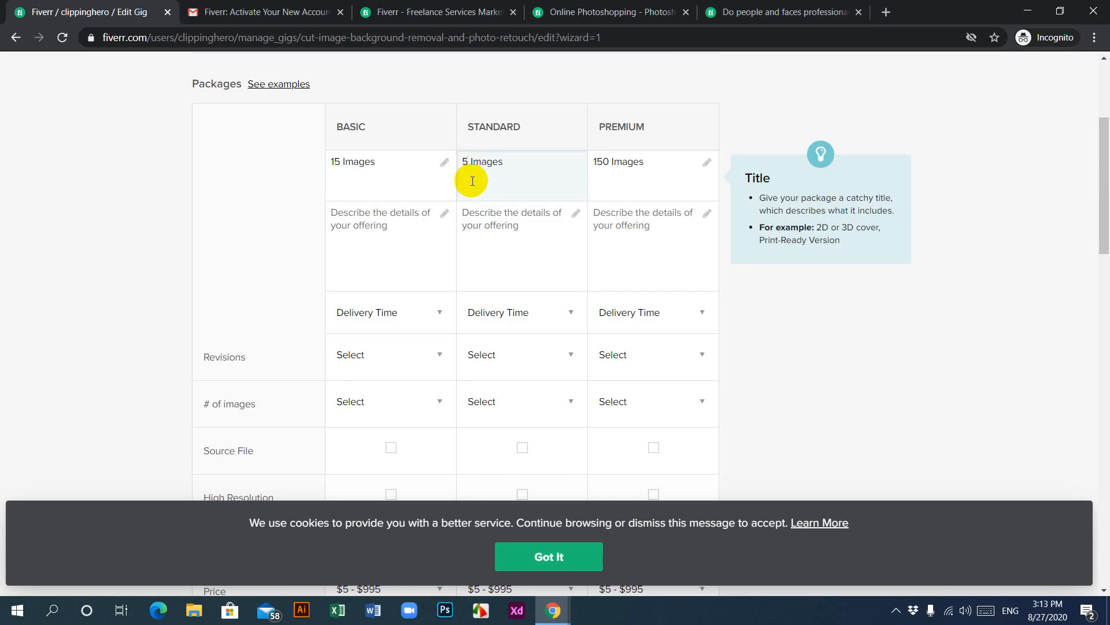
type("0")
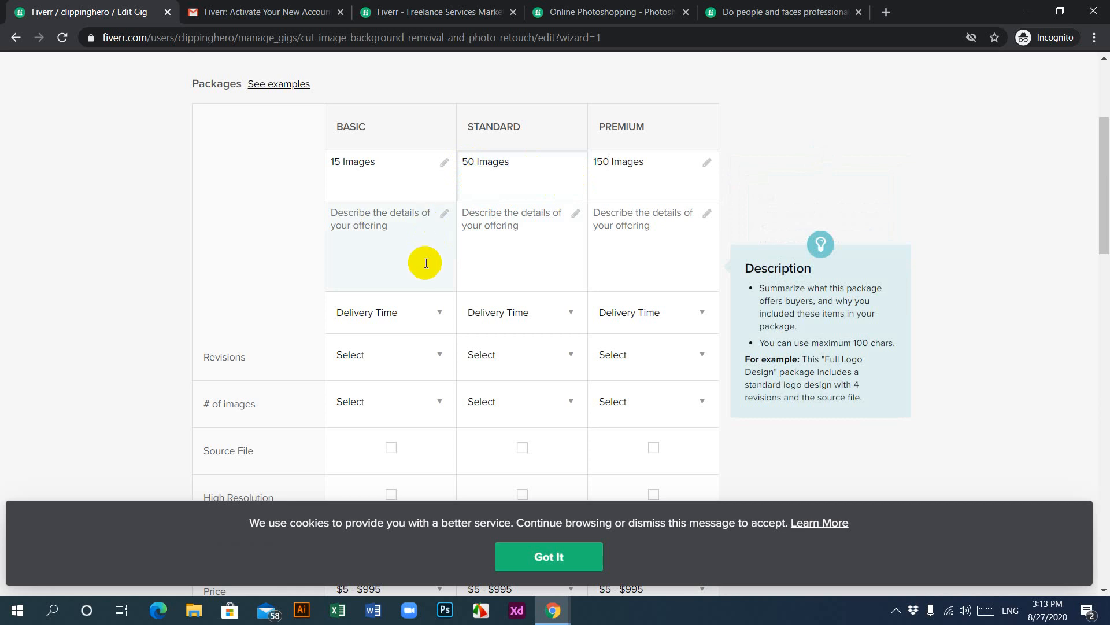
- Set delivery times to 1, 2 and 3 Days for Basic, Standard and Premium
left_click(441, 311)
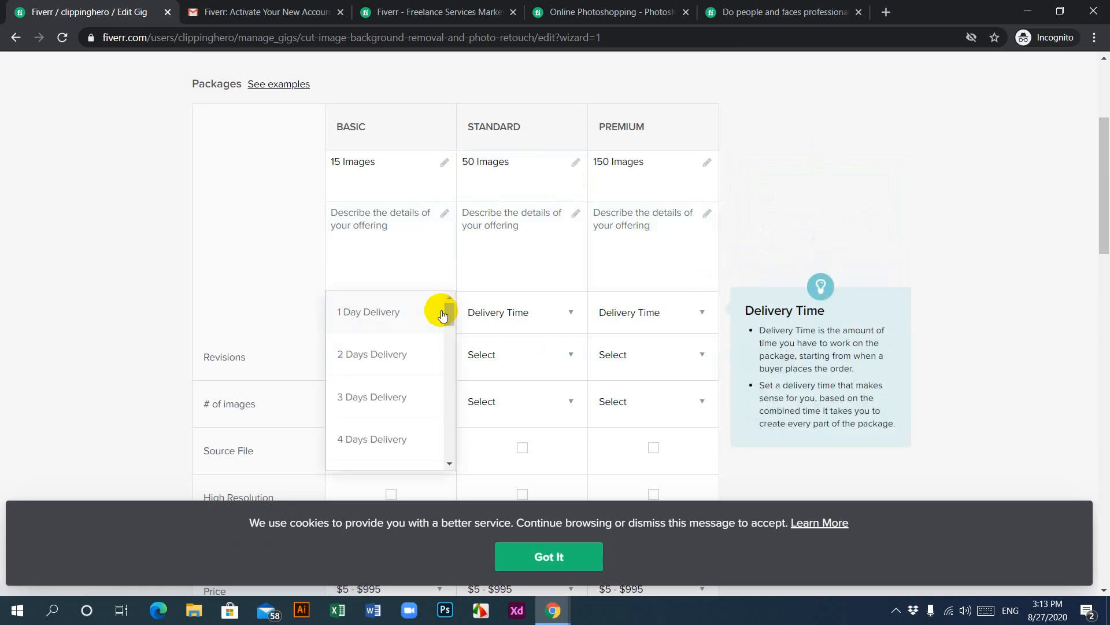
left_click(393, 313)
left_click(570, 312)
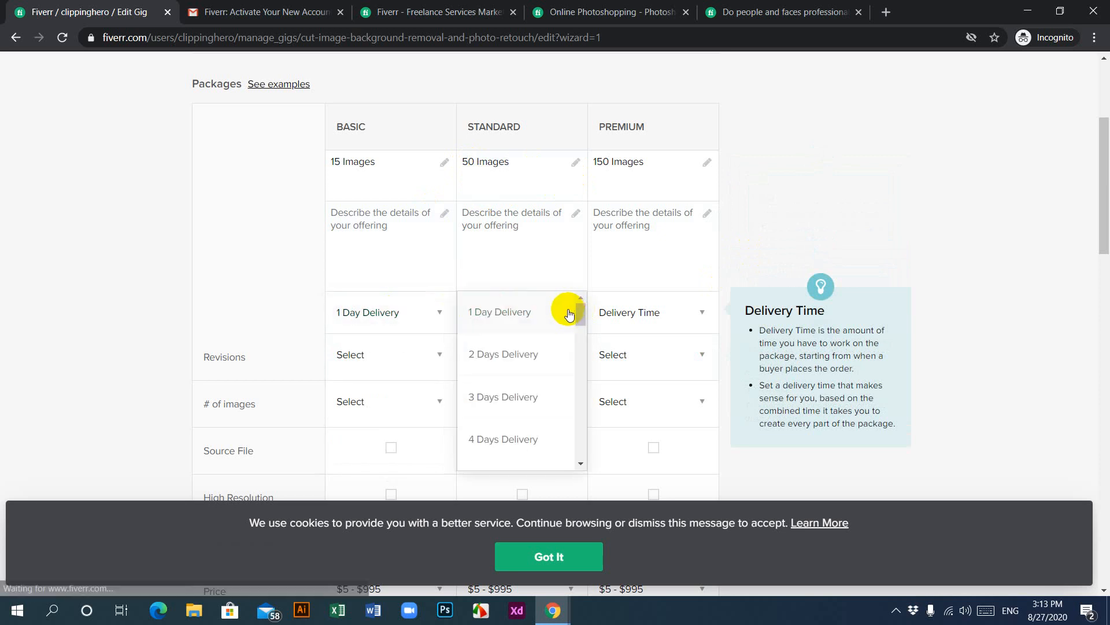
left_click(498, 354)
left_click(701, 310)
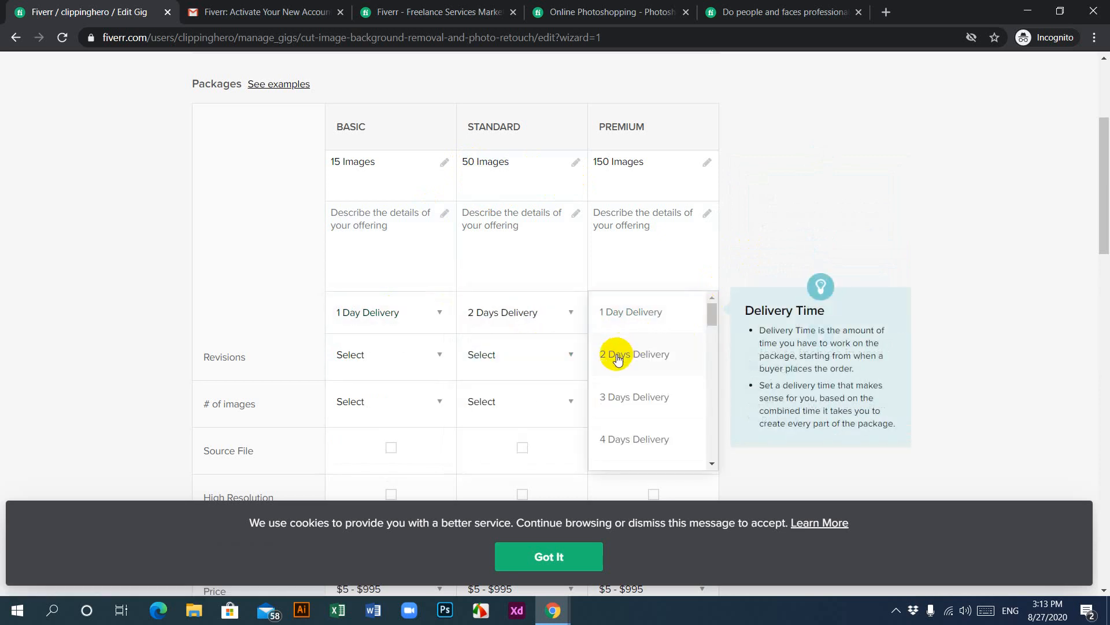
left_click(613, 396)
- Give all three packages Unlimited revisions
scroll(397, 312, "down", 3)
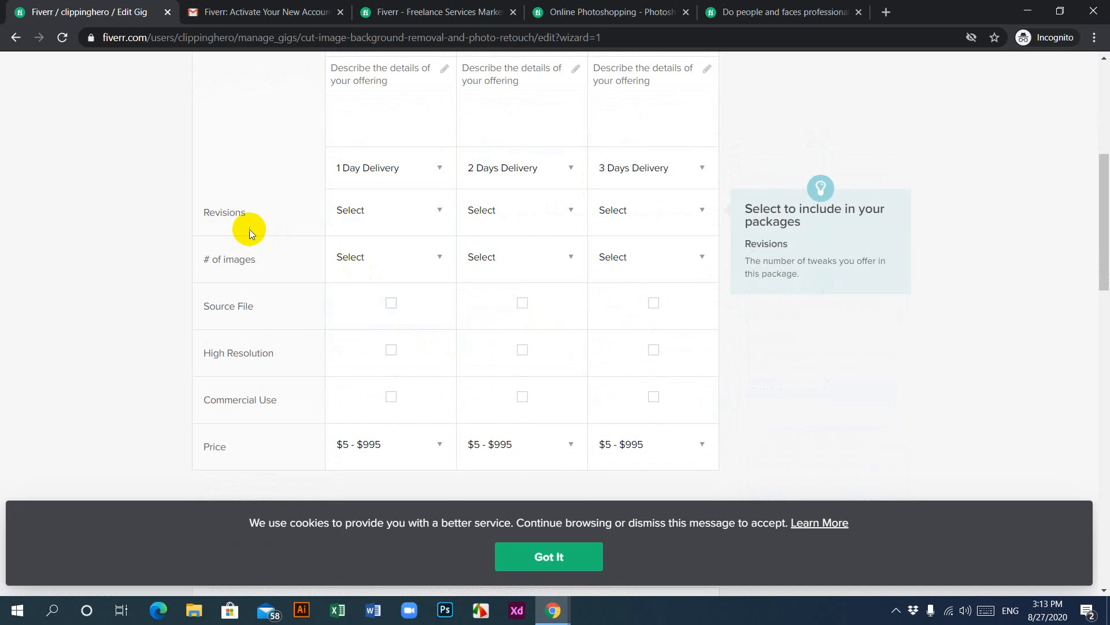
left_click(436, 209)
scroll(405, 272, "down", 5)
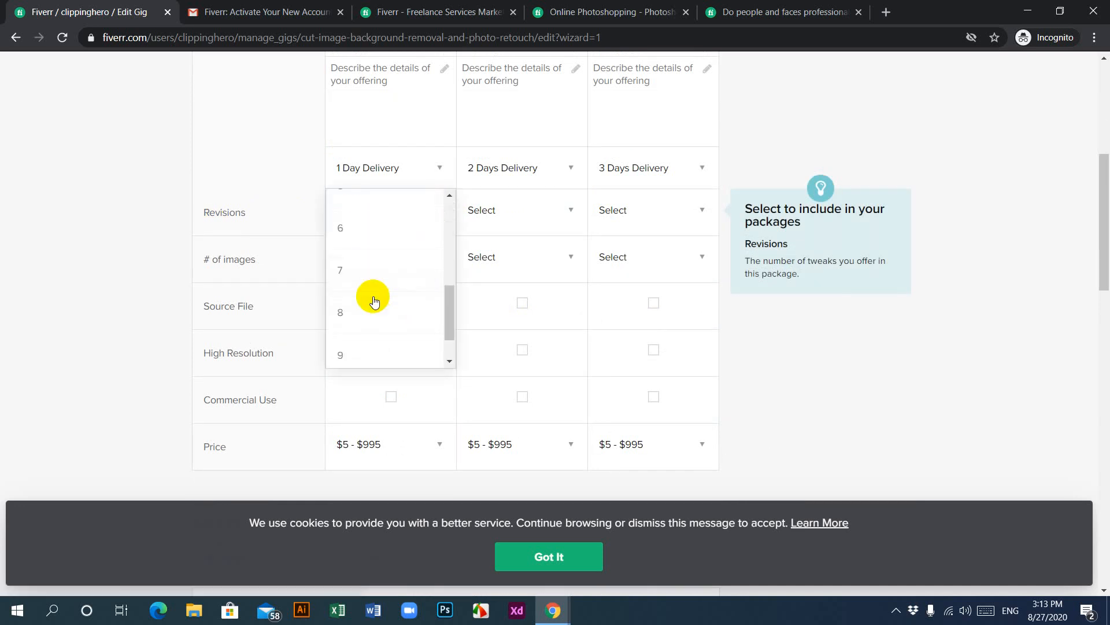
left_click(359, 344)
left_click(569, 212)
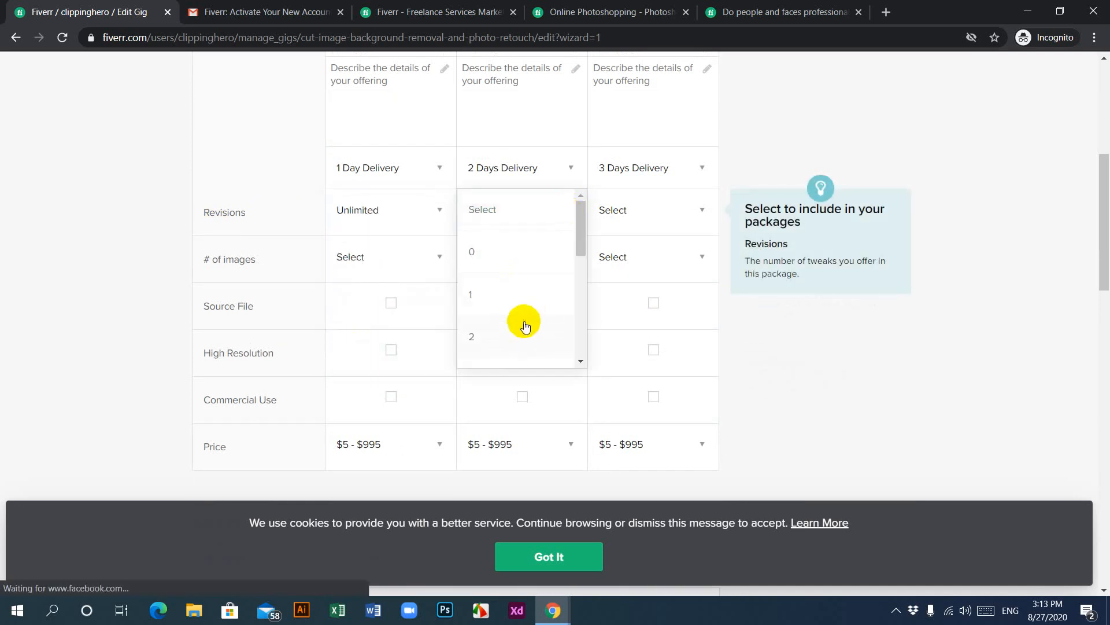
scroll(520, 317, "down", 5)
left_click(502, 347)
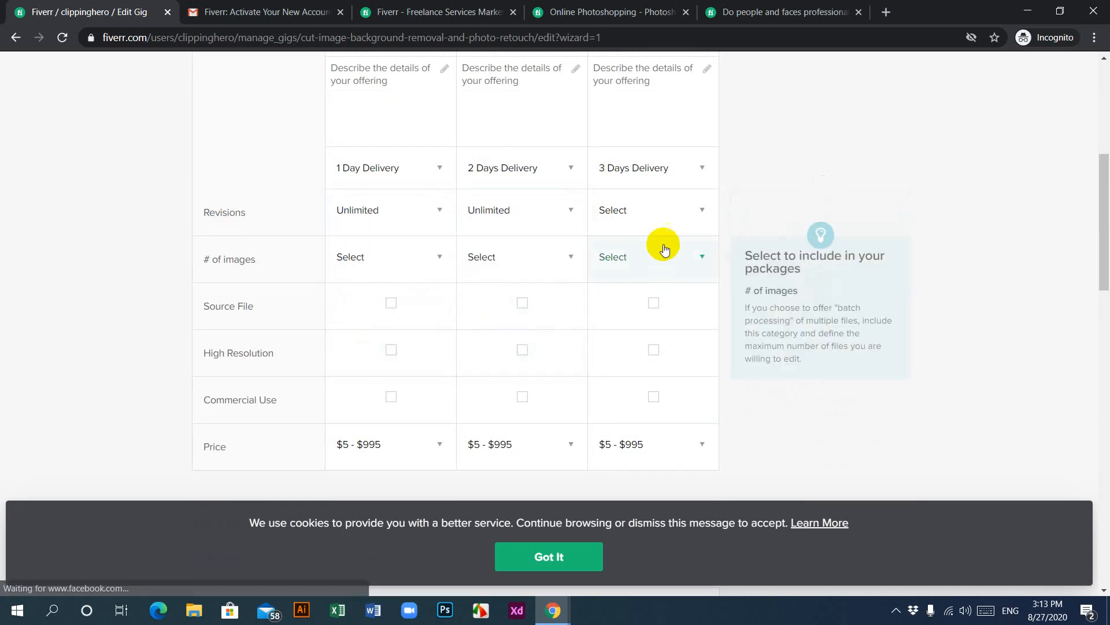
left_click(694, 209)
scroll(631, 300, "down", 5)
left_click(623, 348)
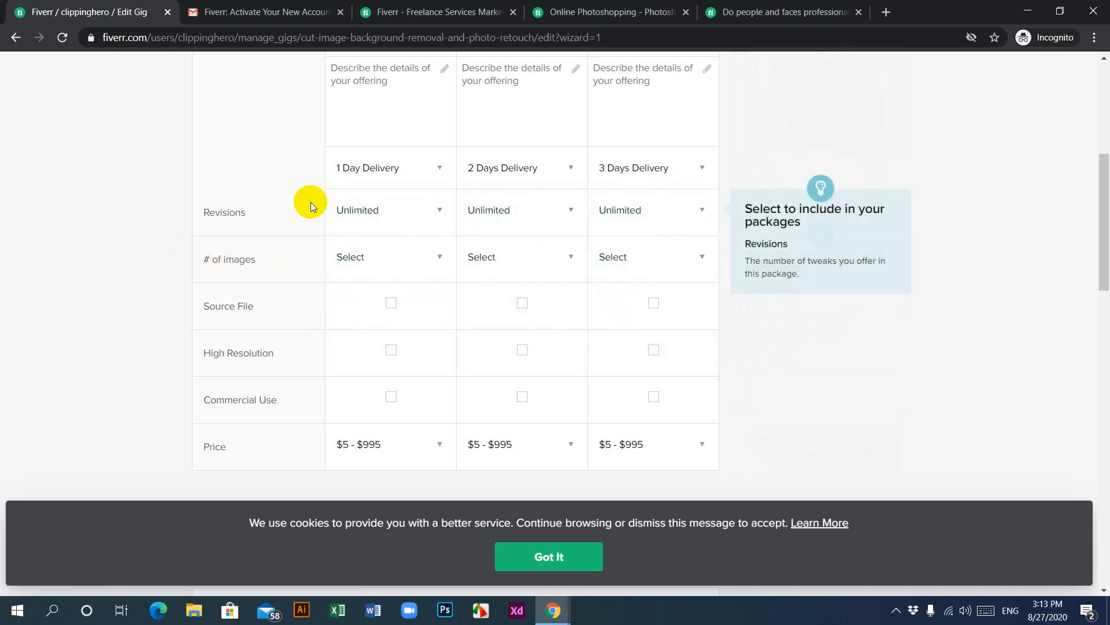
- Set the number of images to UNLIMITED for all three packages
left_click(438, 255)
scroll(387, 309, "down", 5)
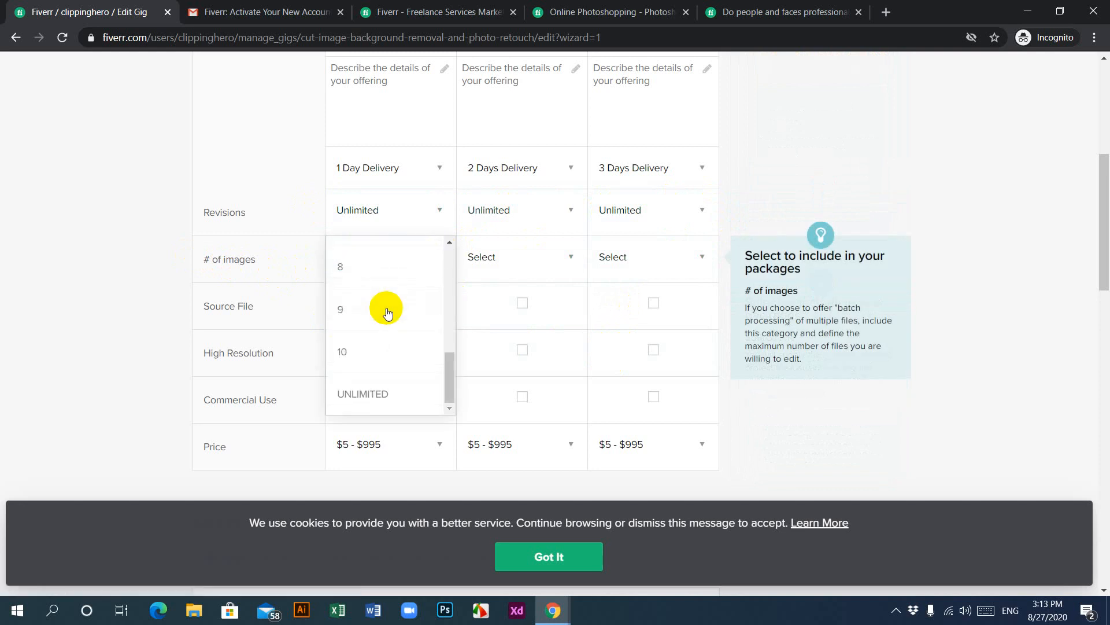
left_click(384, 393)
left_click(565, 257)
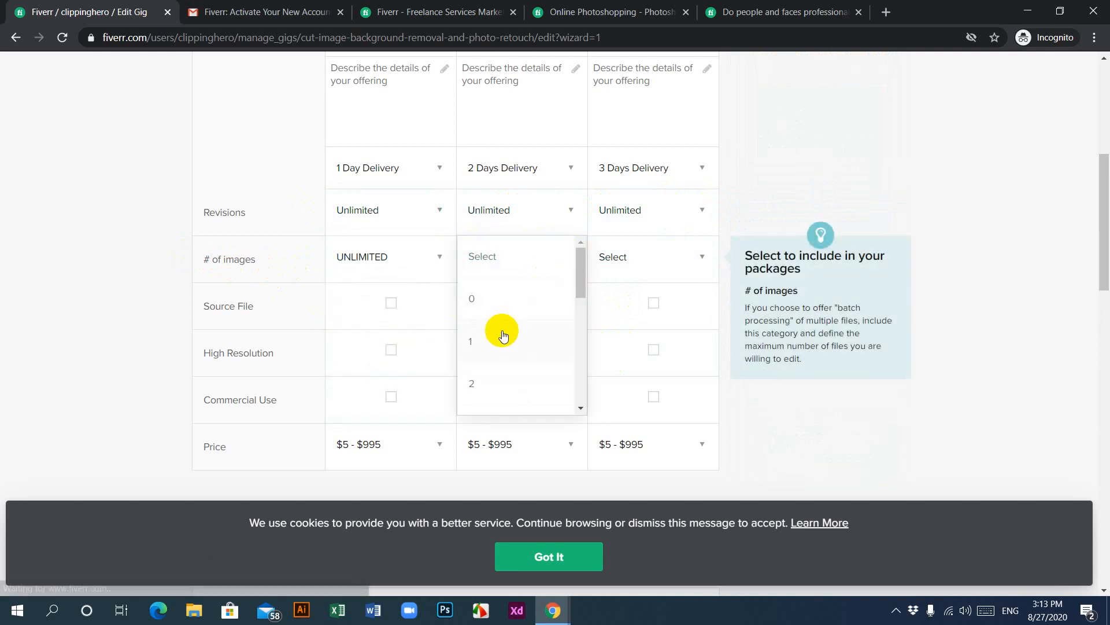
scroll(503, 335, "down", 5)
left_click(495, 391)
left_click(697, 265)
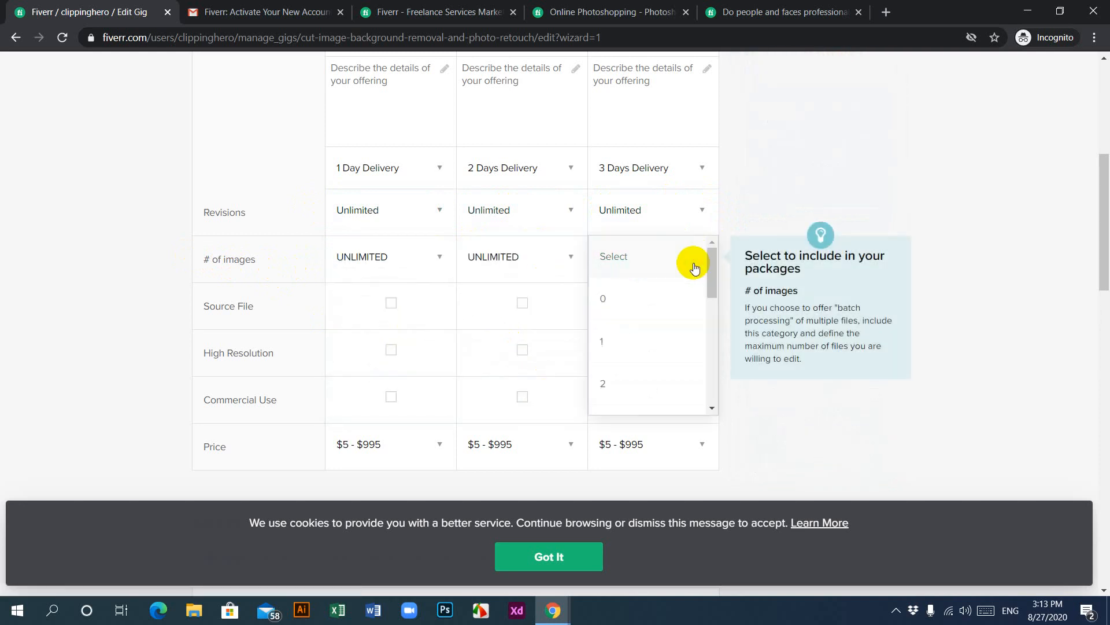
scroll(640, 314, "down", 5)
left_click(637, 392)
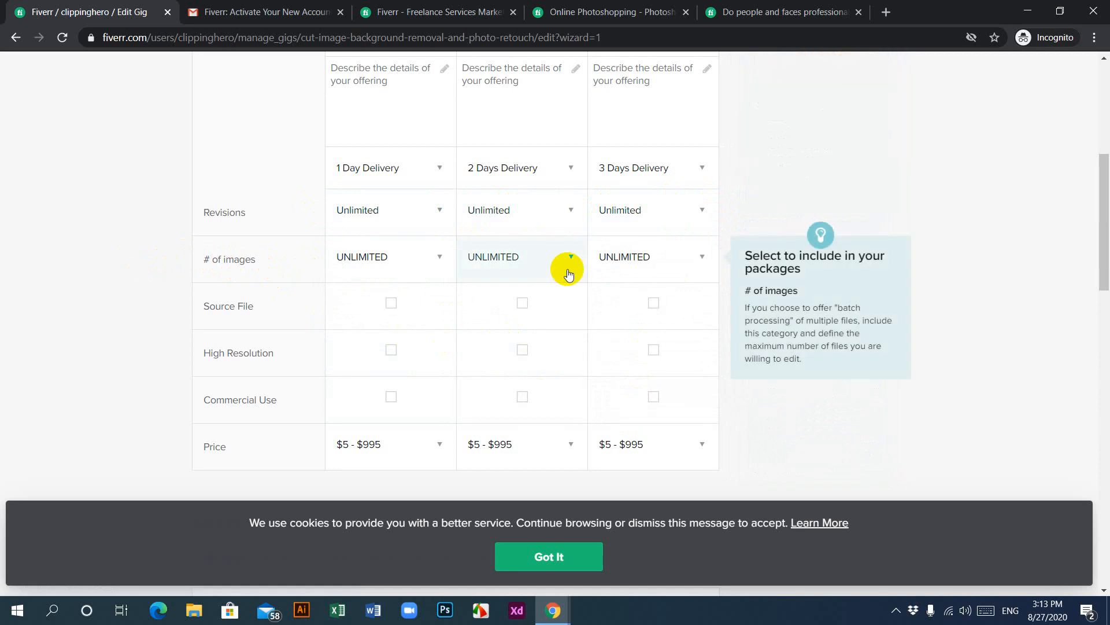
scroll(255, 282, "down", 2)
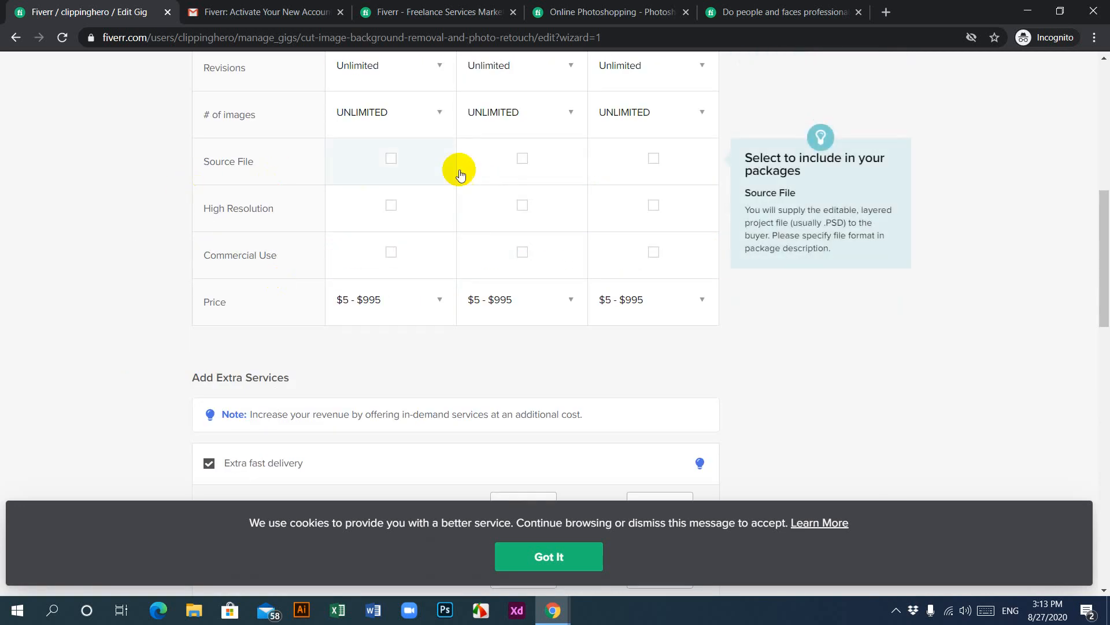
- Include source file, high resolution and commercial use in the packages
left_click(390, 159)
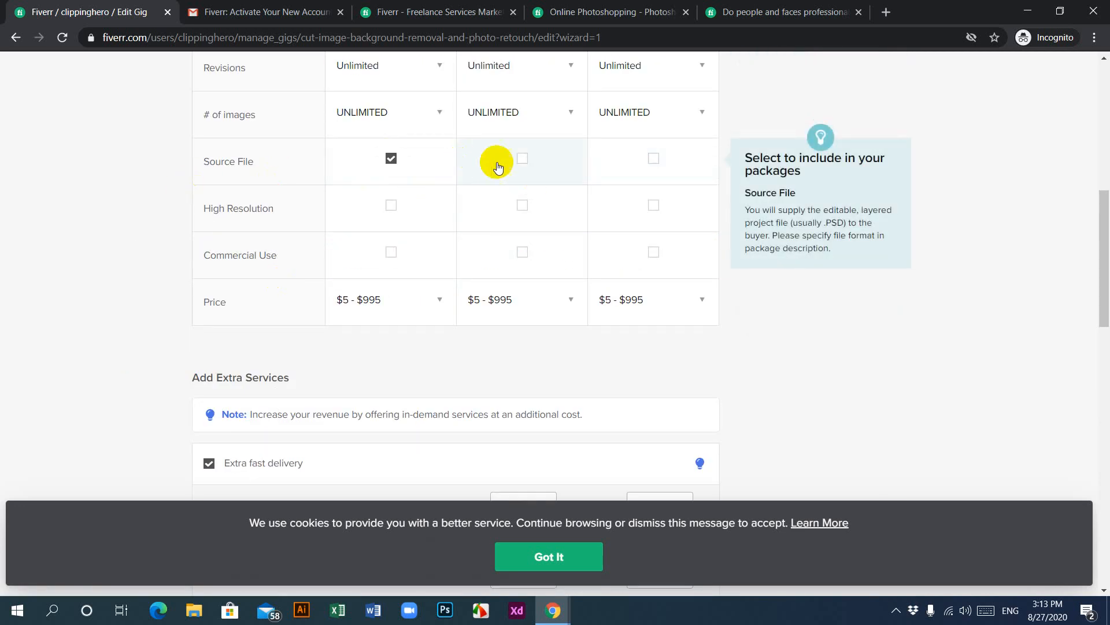
left_click(529, 162)
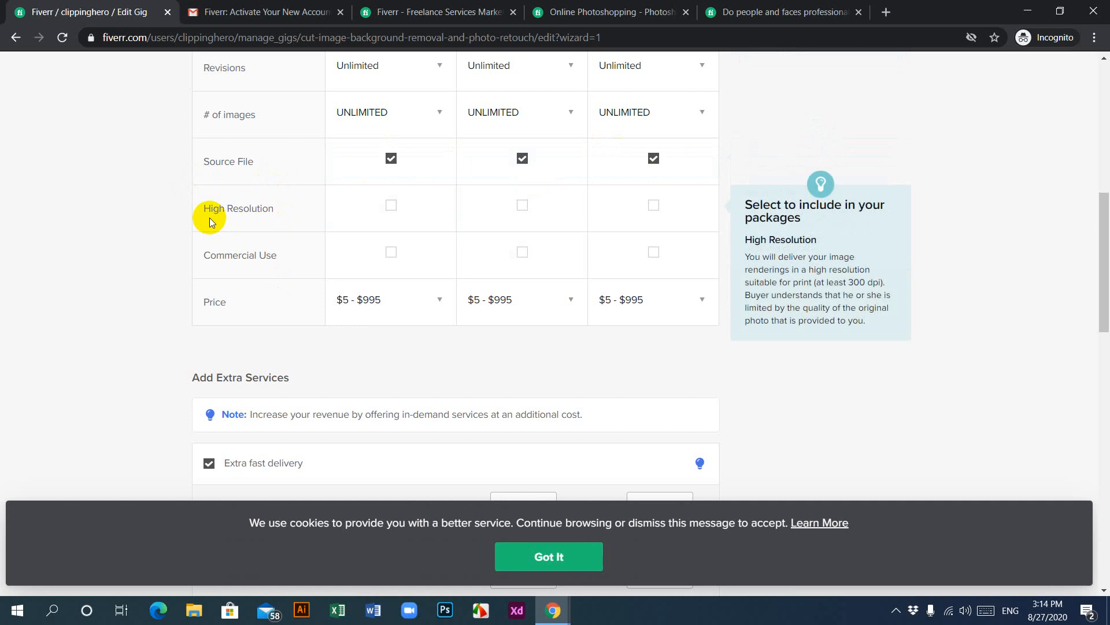
left_click(391, 205)
left_click(529, 207)
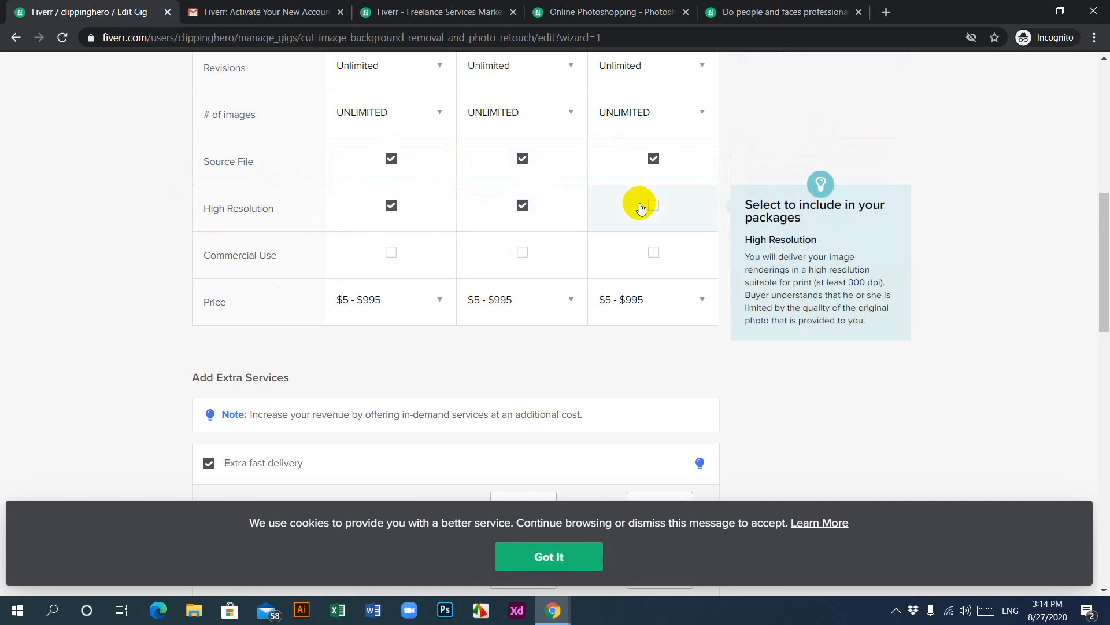
left_click(653, 207)
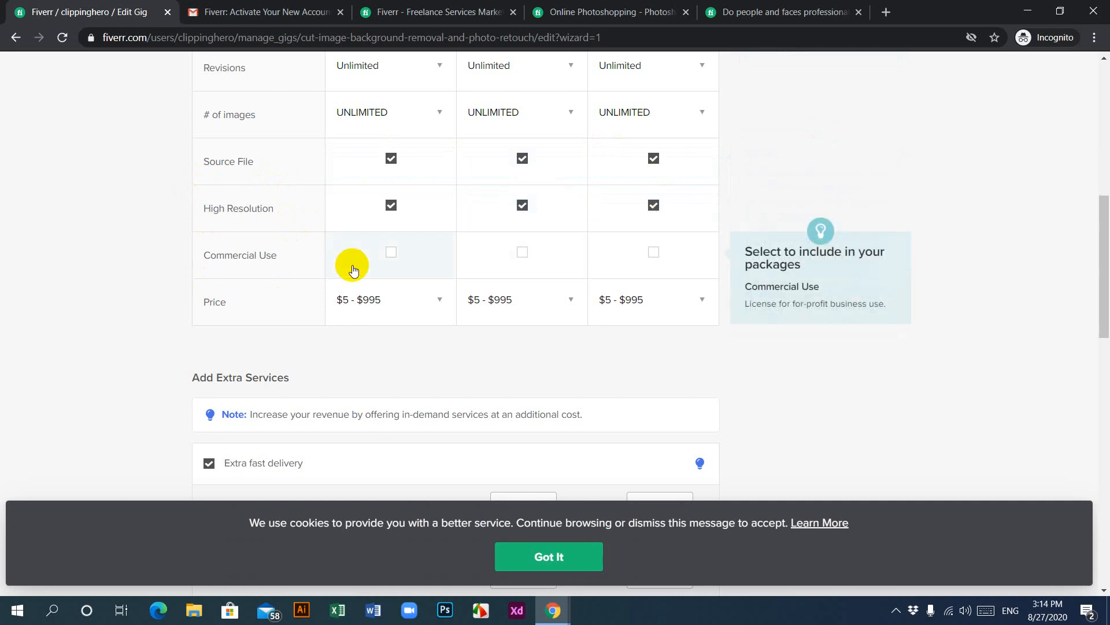
left_click(391, 252)
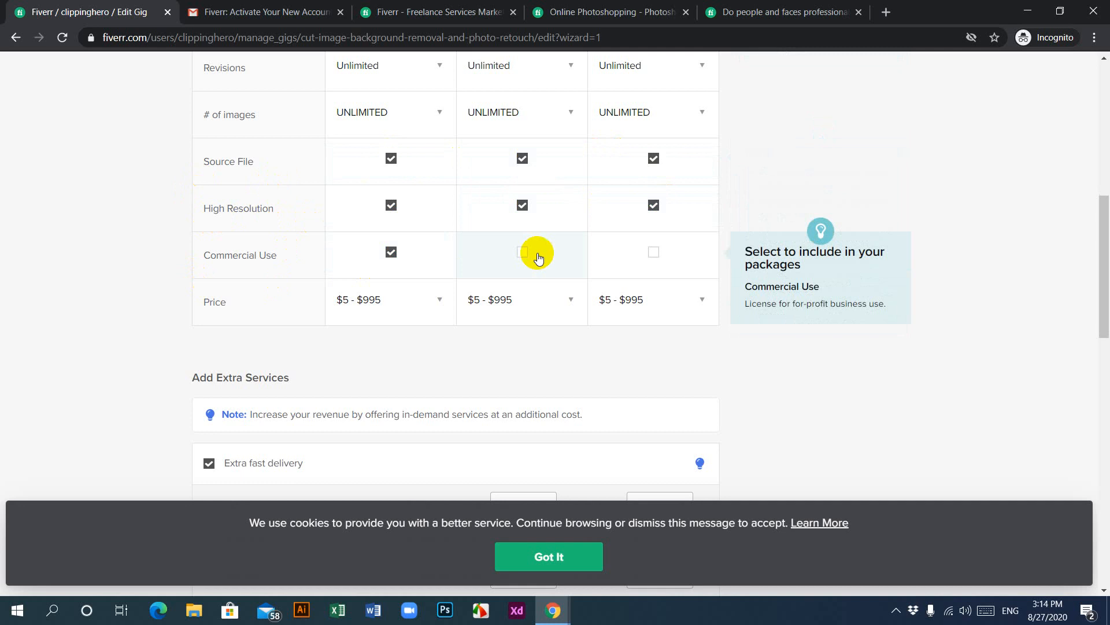
left_click(522, 252)
left_click(654, 253)
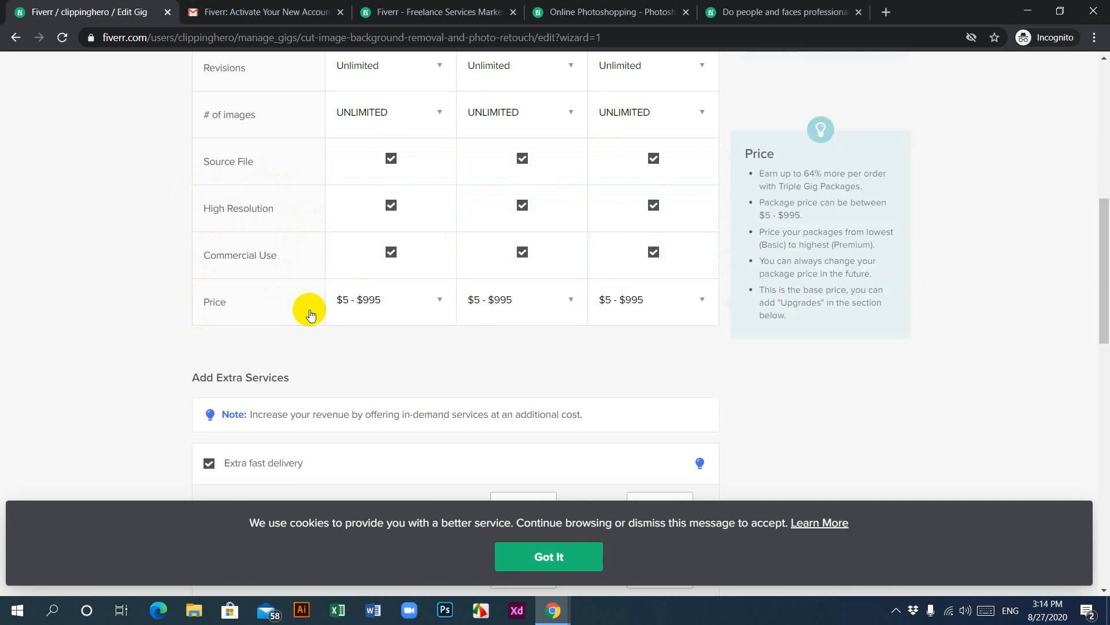
- Price the Basic, Standard and Premium packages at $5, $15 and $40
left_click(446, 301)
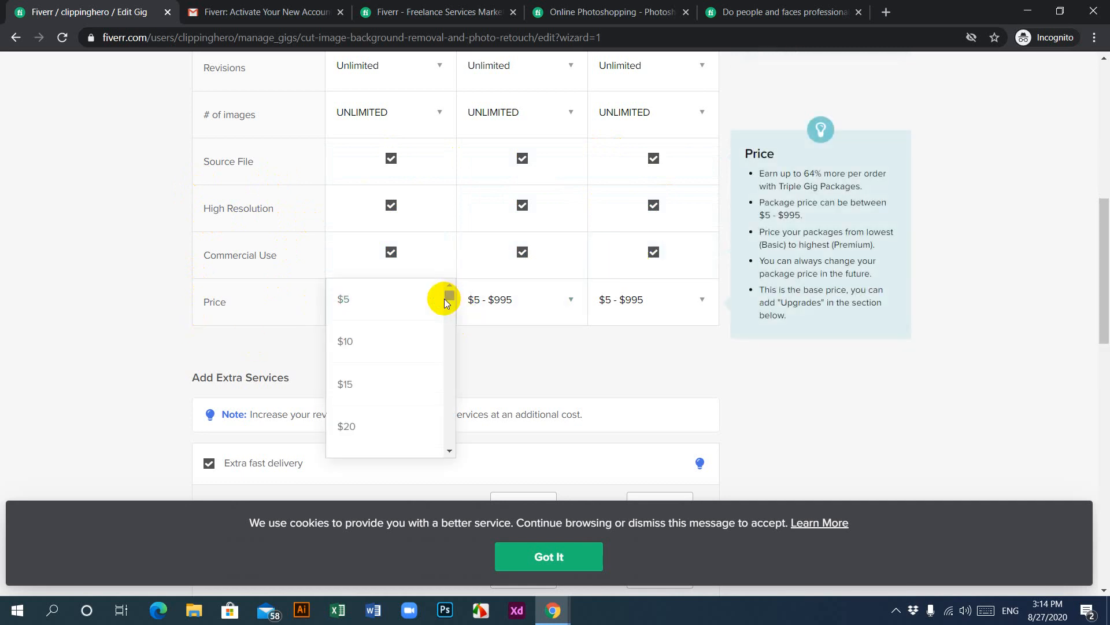
left_click(354, 298)
left_click(544, 307)
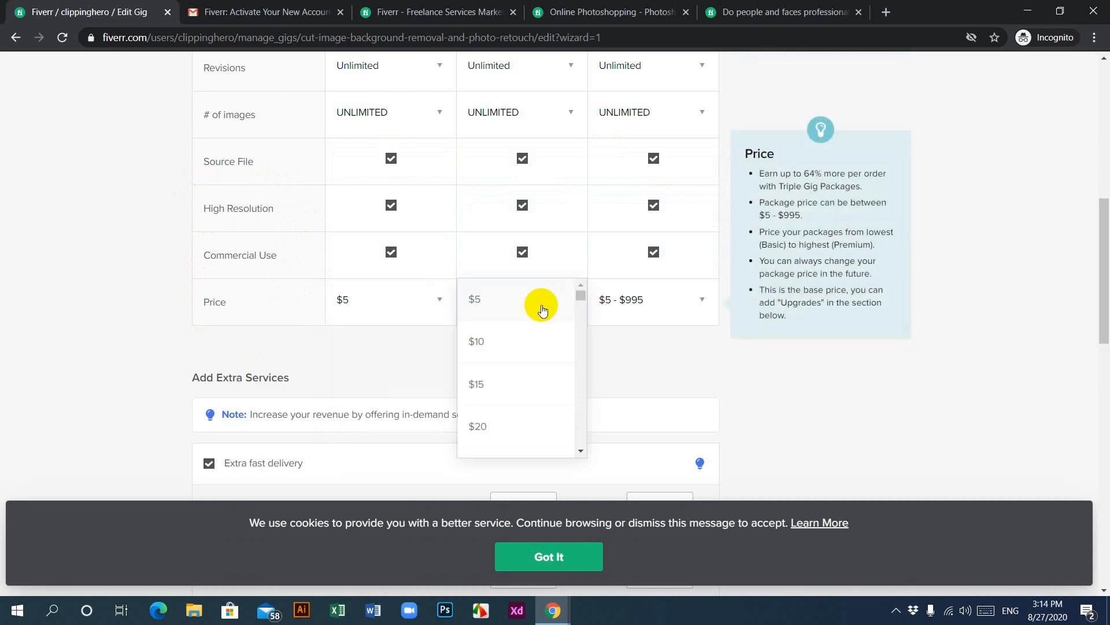
left_click(487, 384)
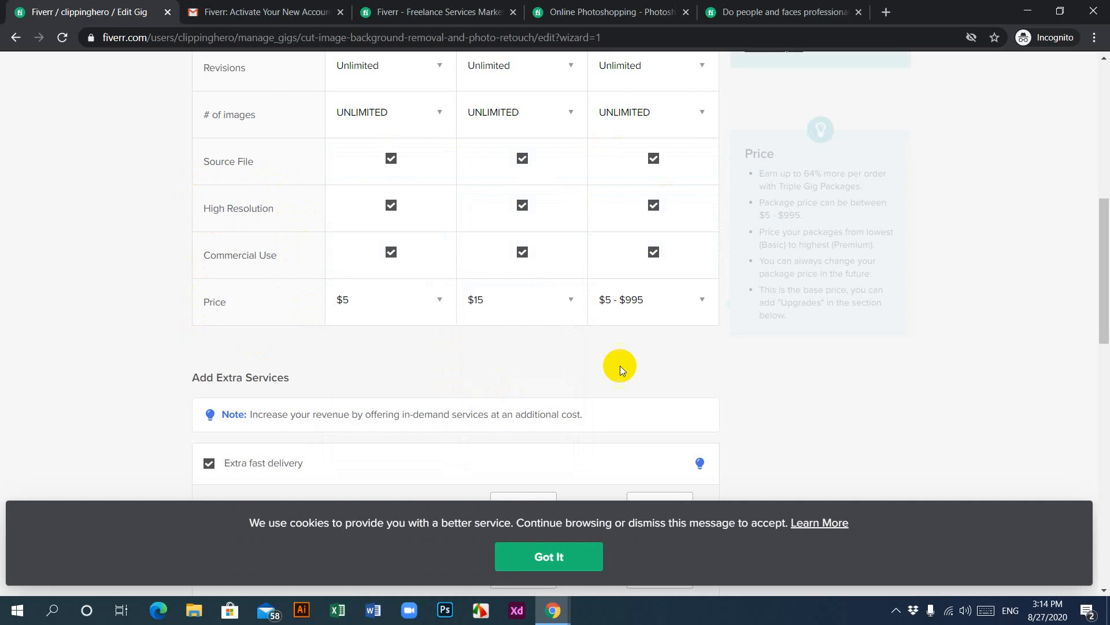
left_click(703, 302)
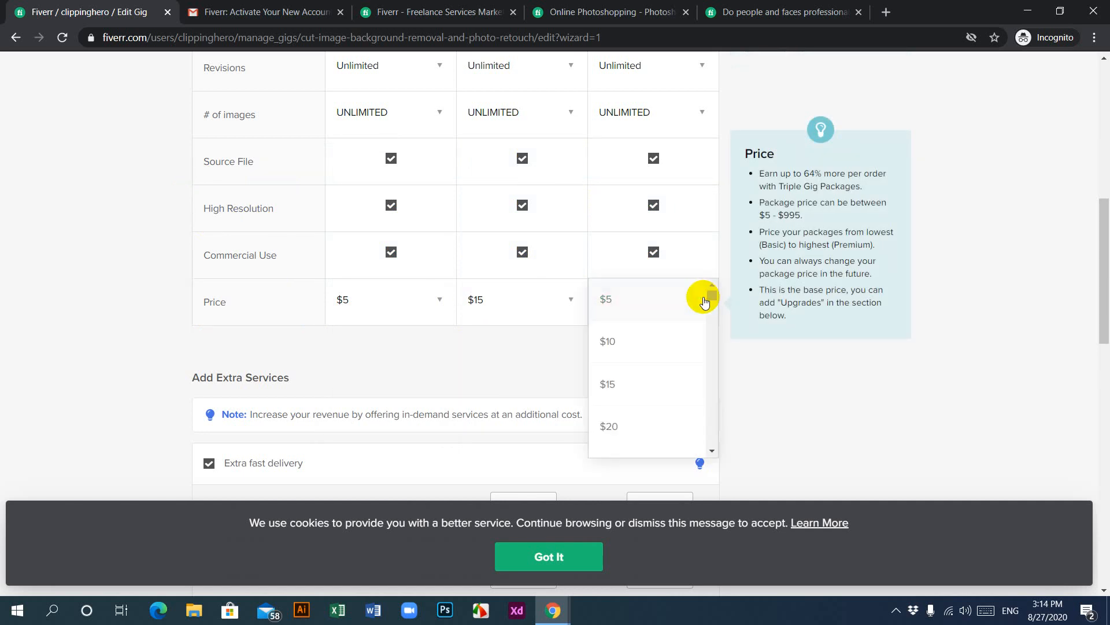
scroll(635, 388, "down", 3)
left_click(630, 370)
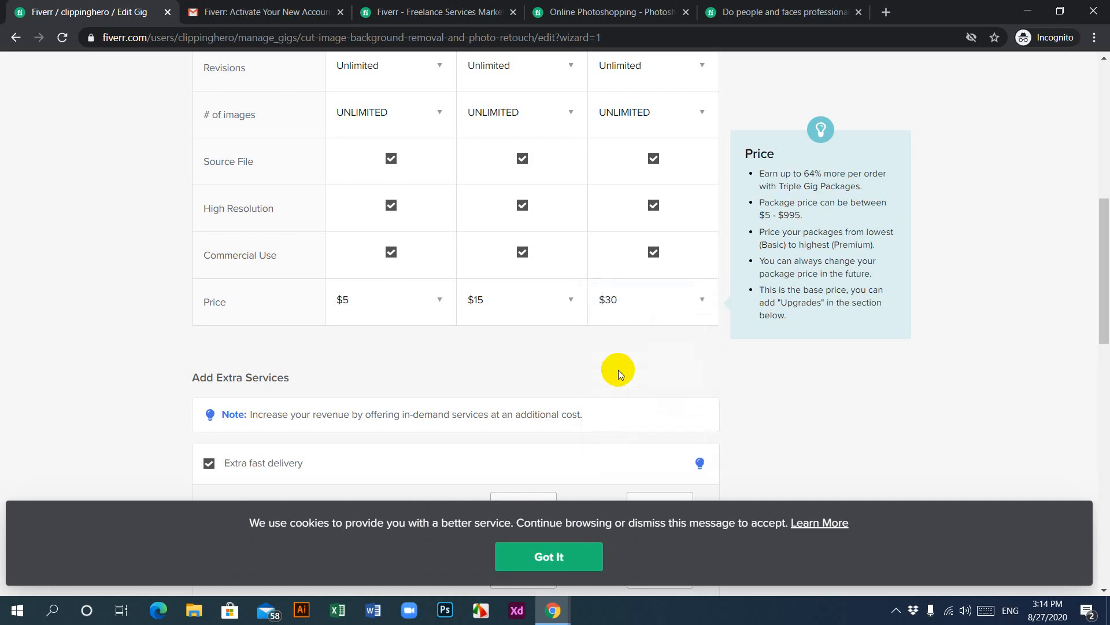
left_click(703, 301)
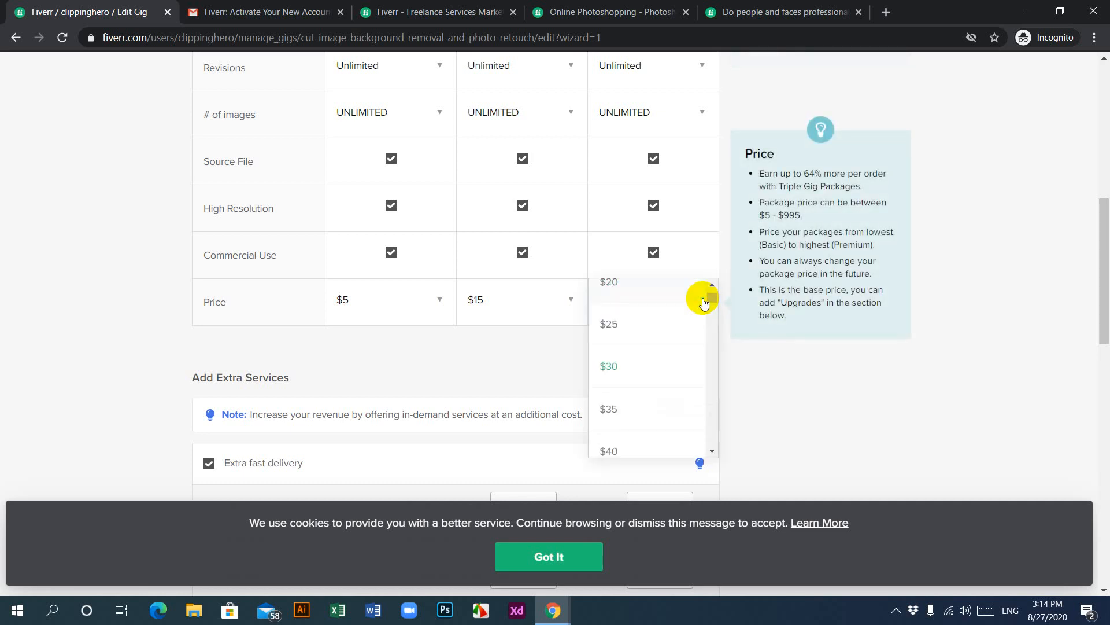
left_click(616, 412)
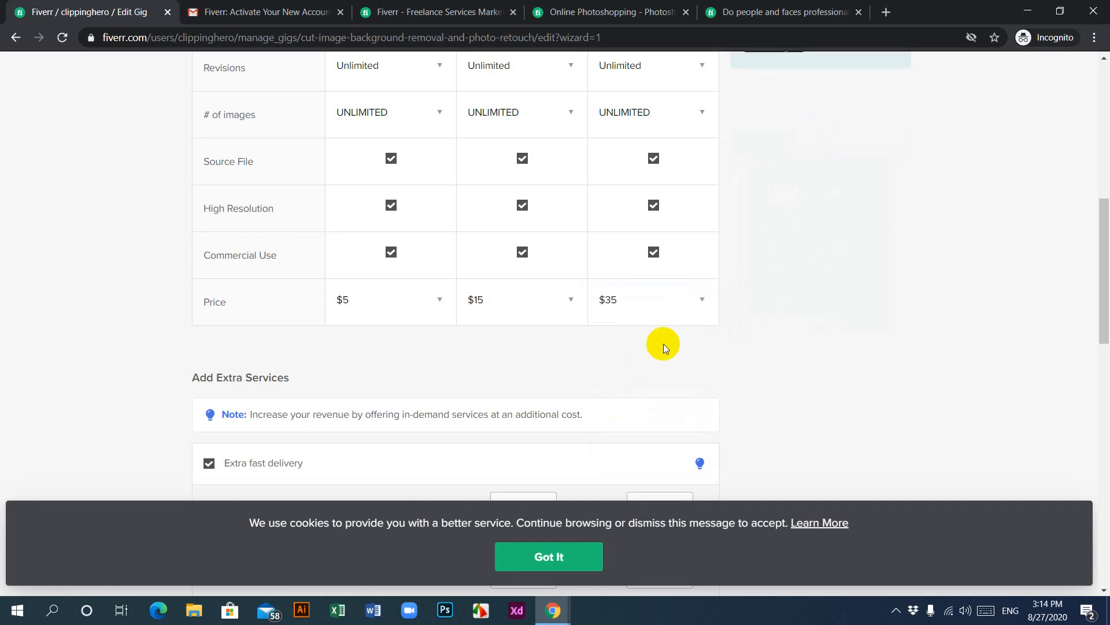
left_click(691, 299)
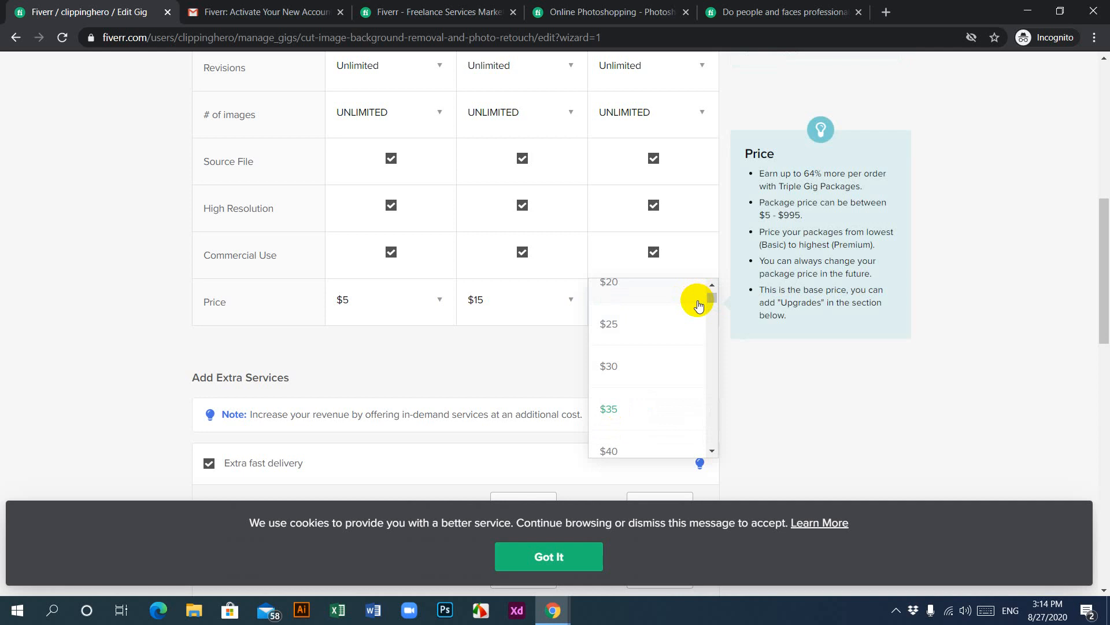
left_click(626, 446)
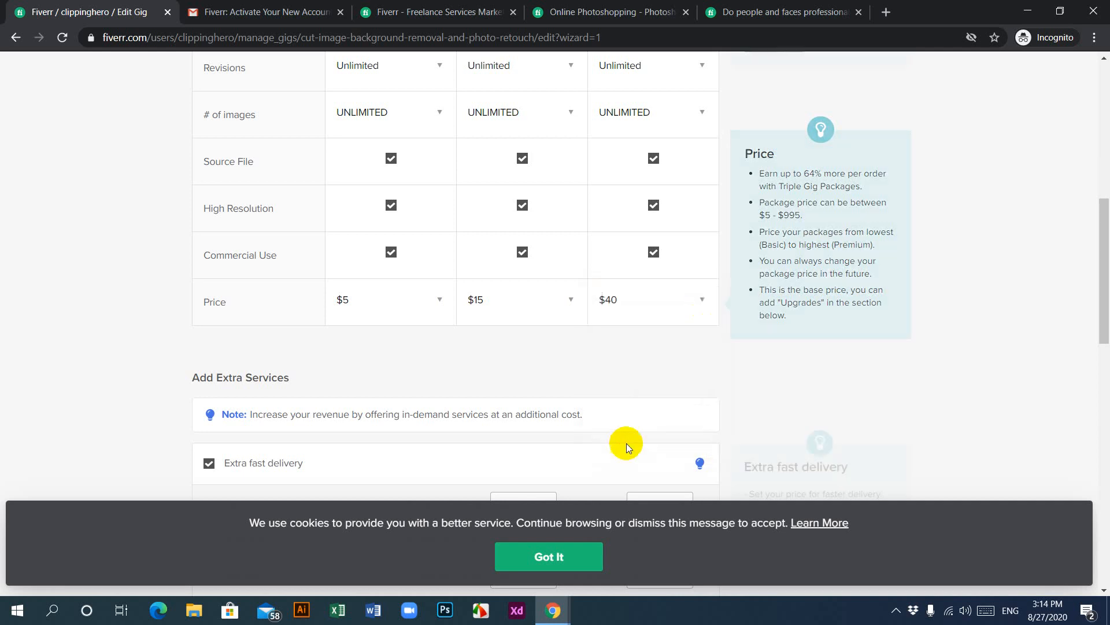
- Add a Standard extra fast delivery of 1 DAY for $10
scroll(415, 456, "down", 4)
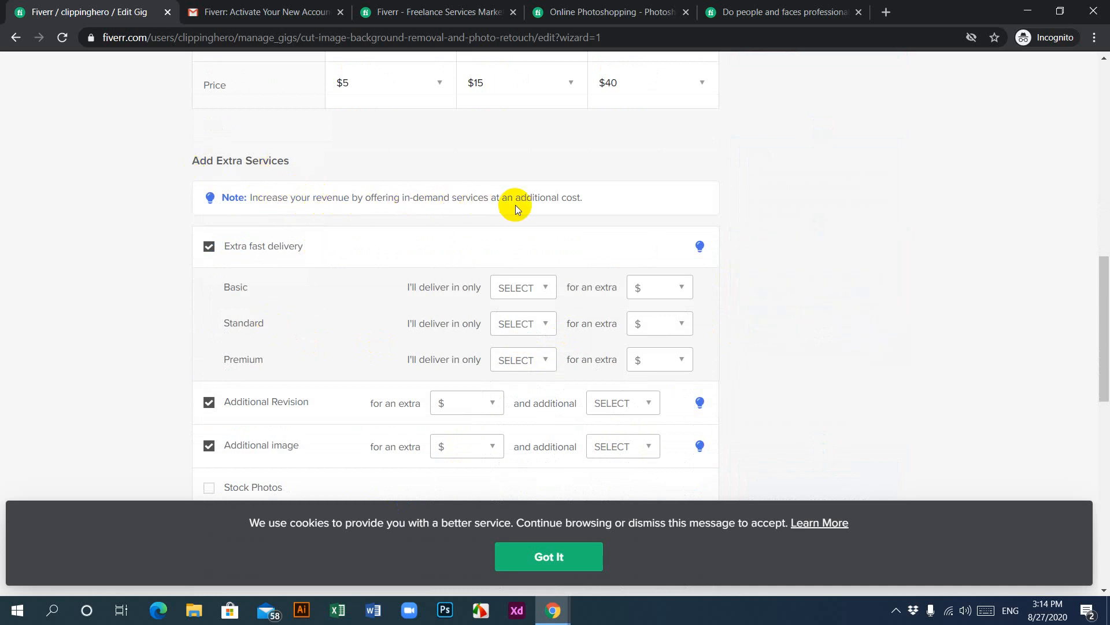
scroll(396, 298, "down", 3)
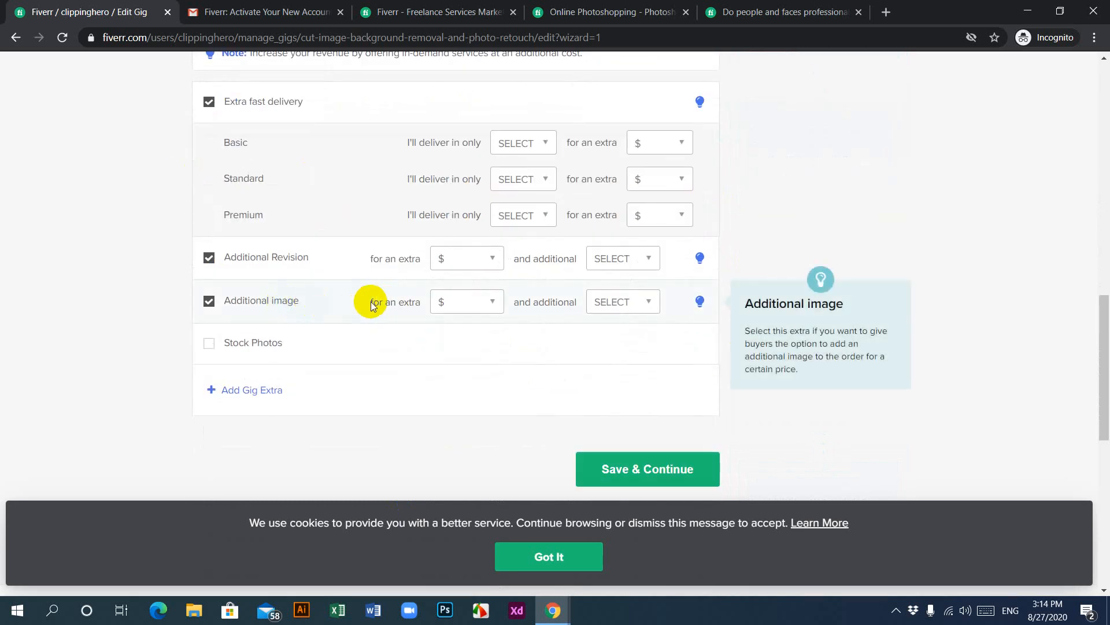
scroll(371, 305, "up", 1)
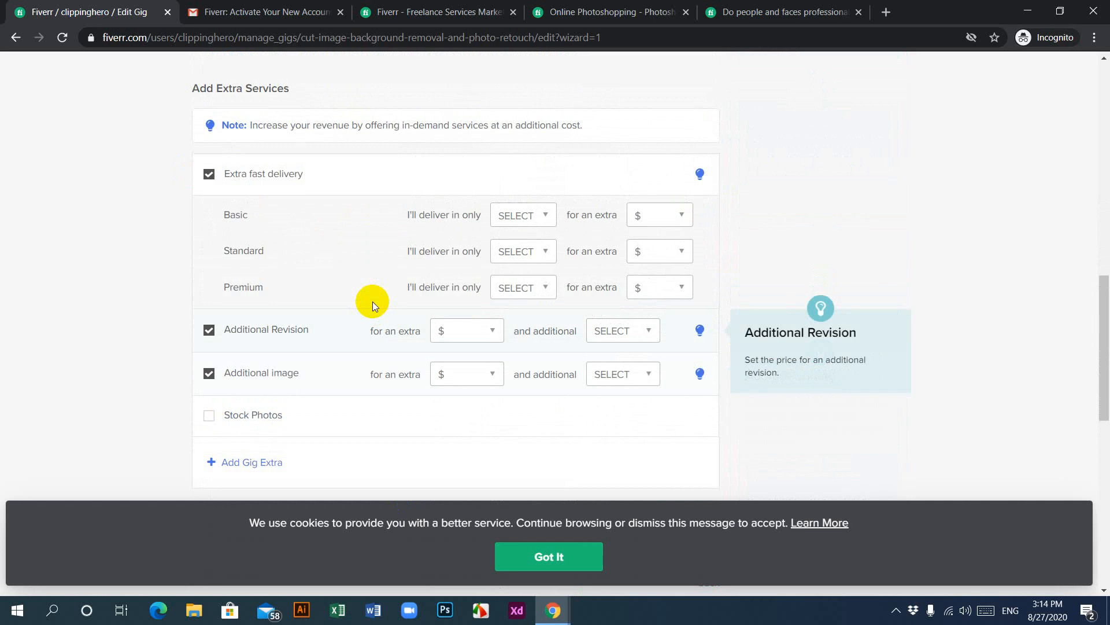
left_click(557, 218)
left_click(549, 214)
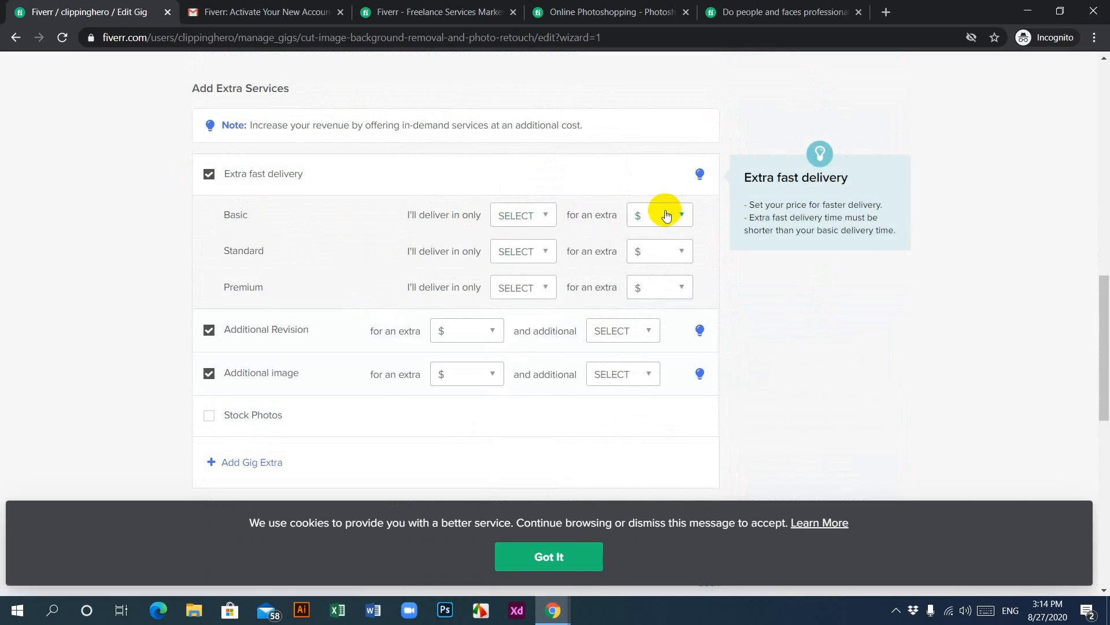
left_click(544, 254)
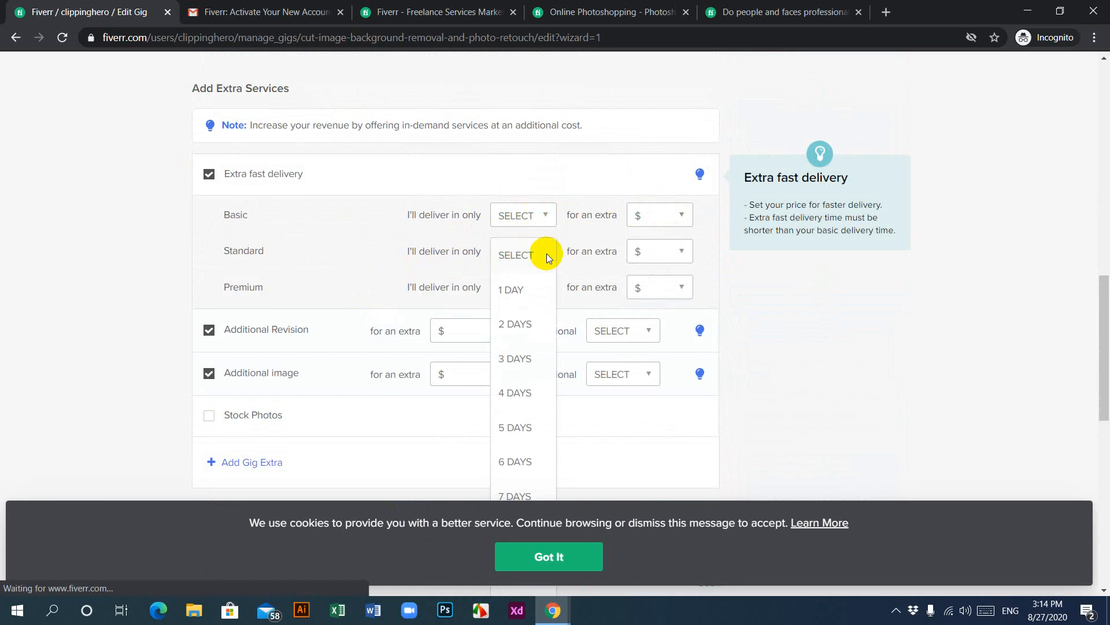
left_click(507, 292)
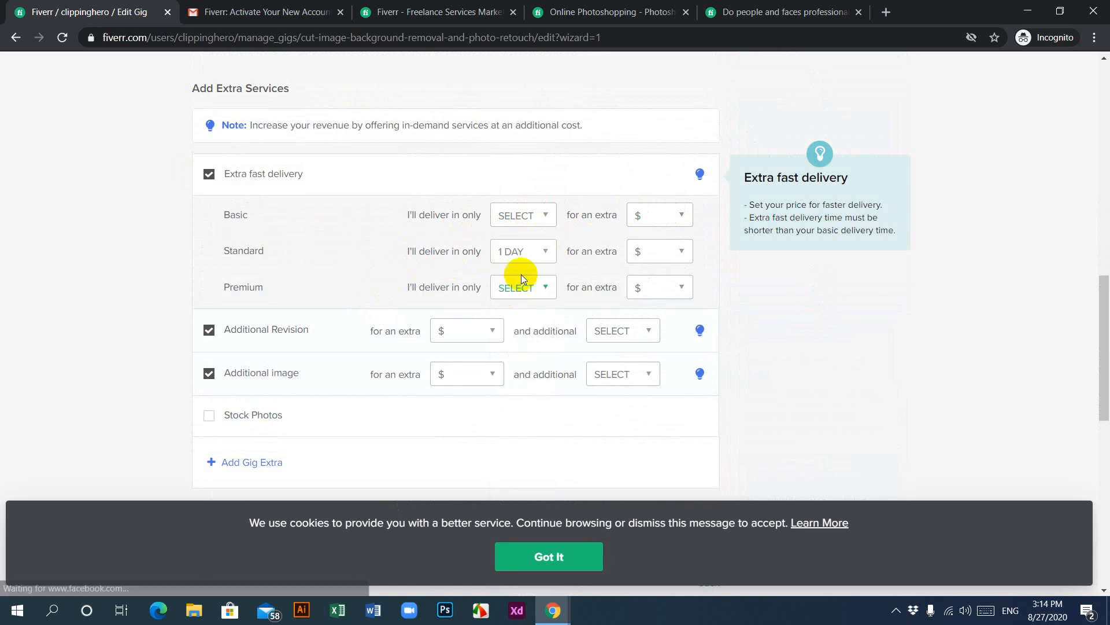
left_click(682, 254)
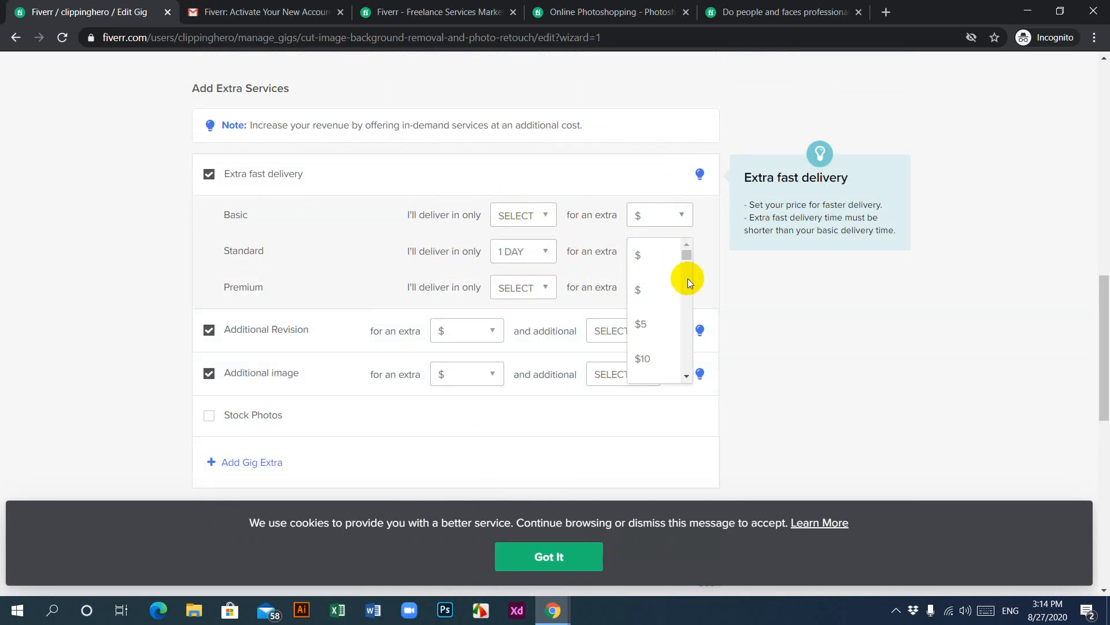
left_click(647, 357)
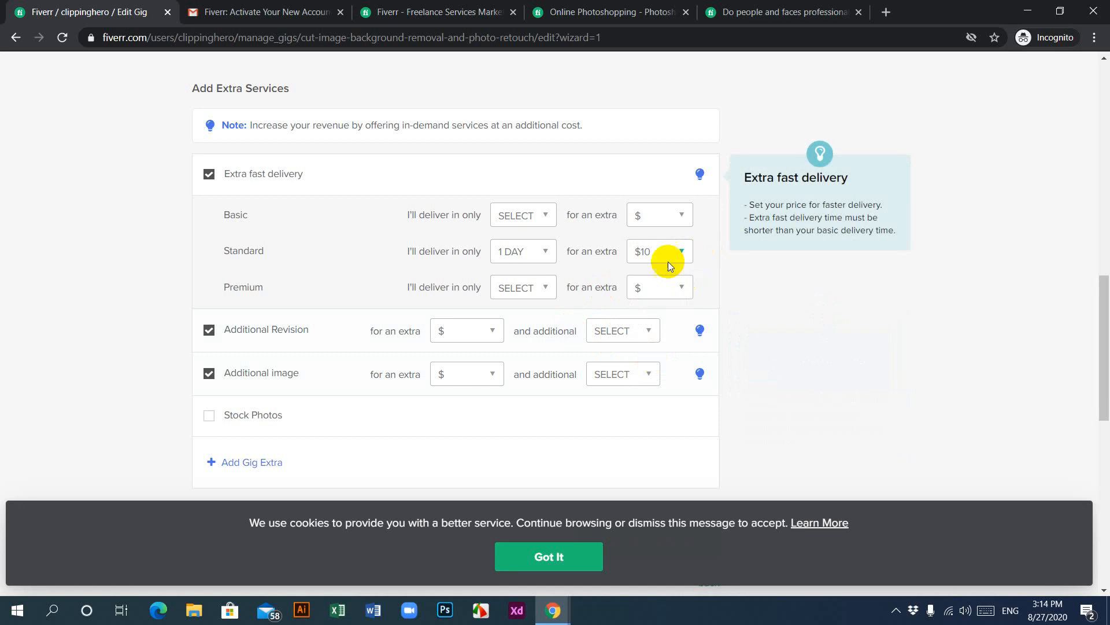
- Add a Premium extra fast delivery of 1 DAY for $20
left_click(546, 289)
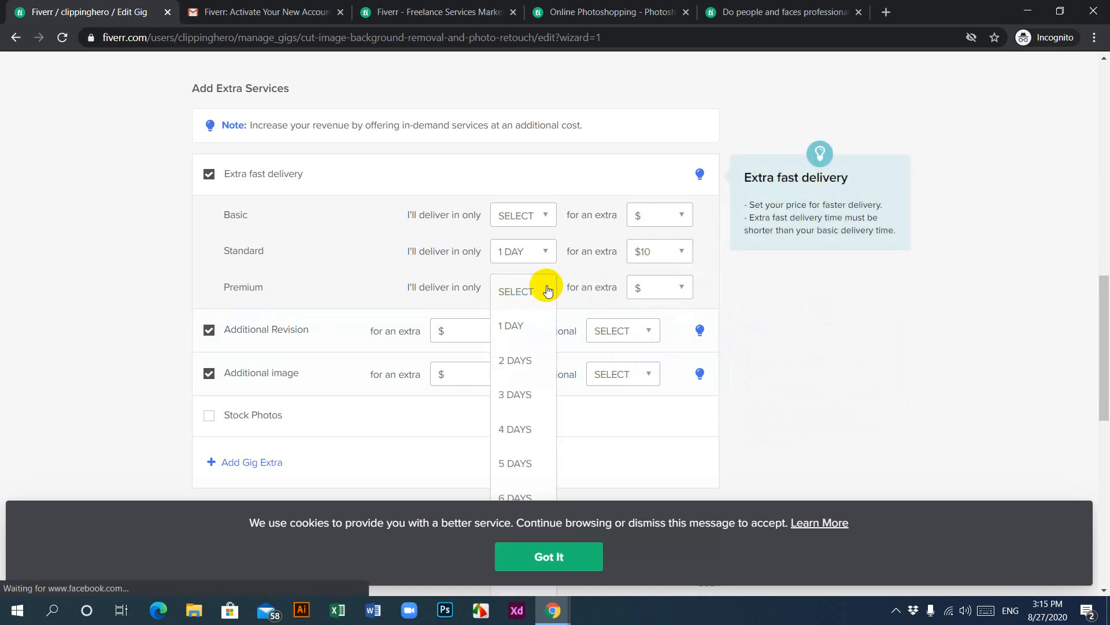
left_click(520, 326)
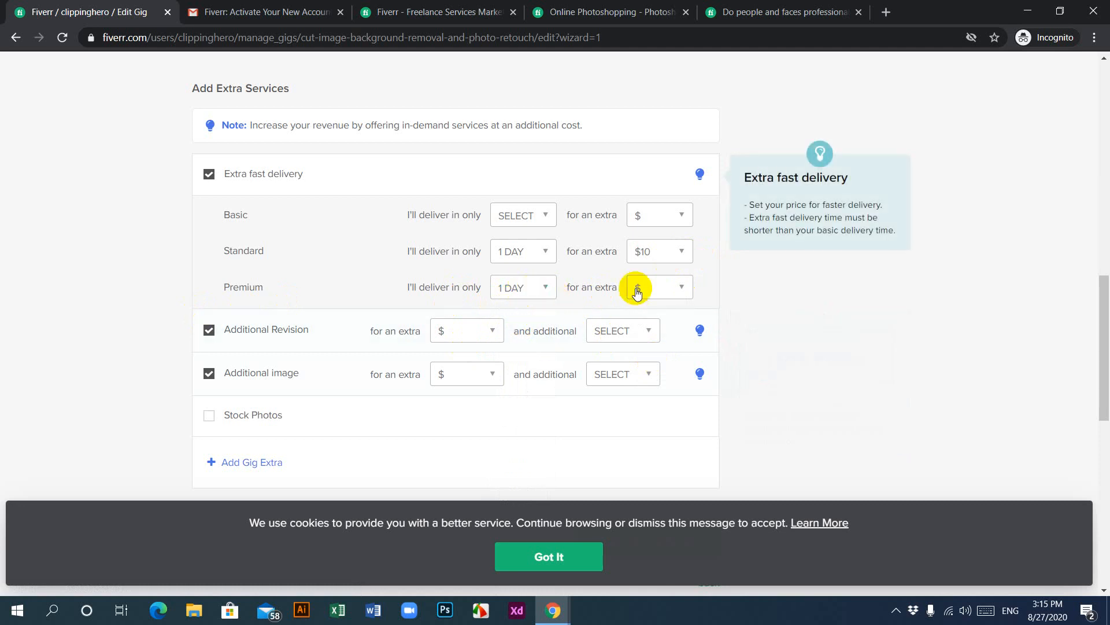
left_click(685, 287)
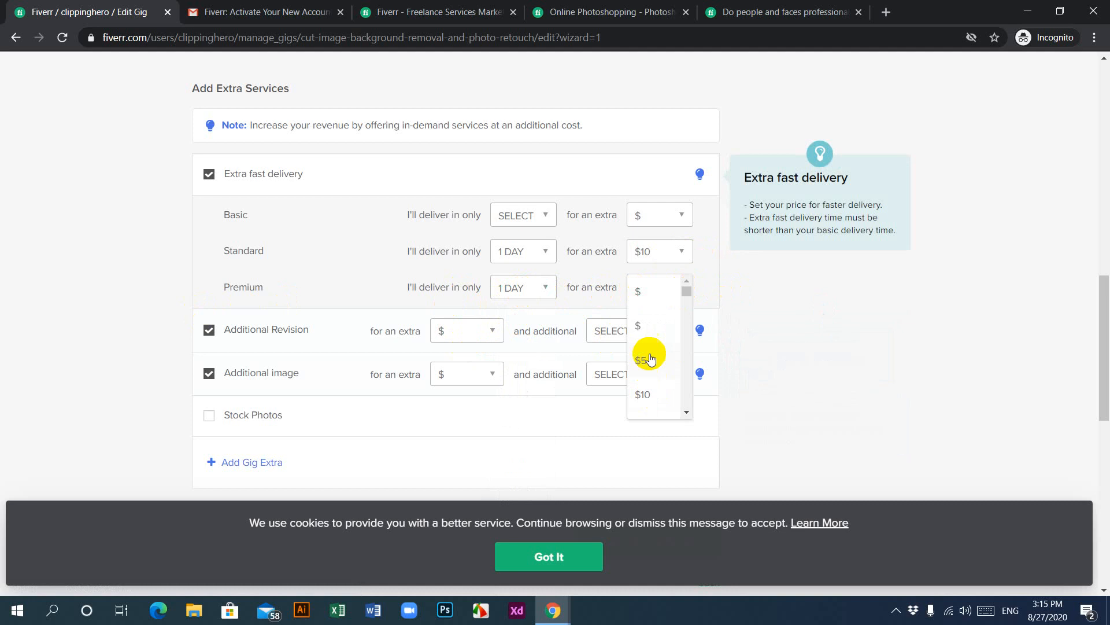
scroll(646, 370, "down", 1)
left_click(649, 393)
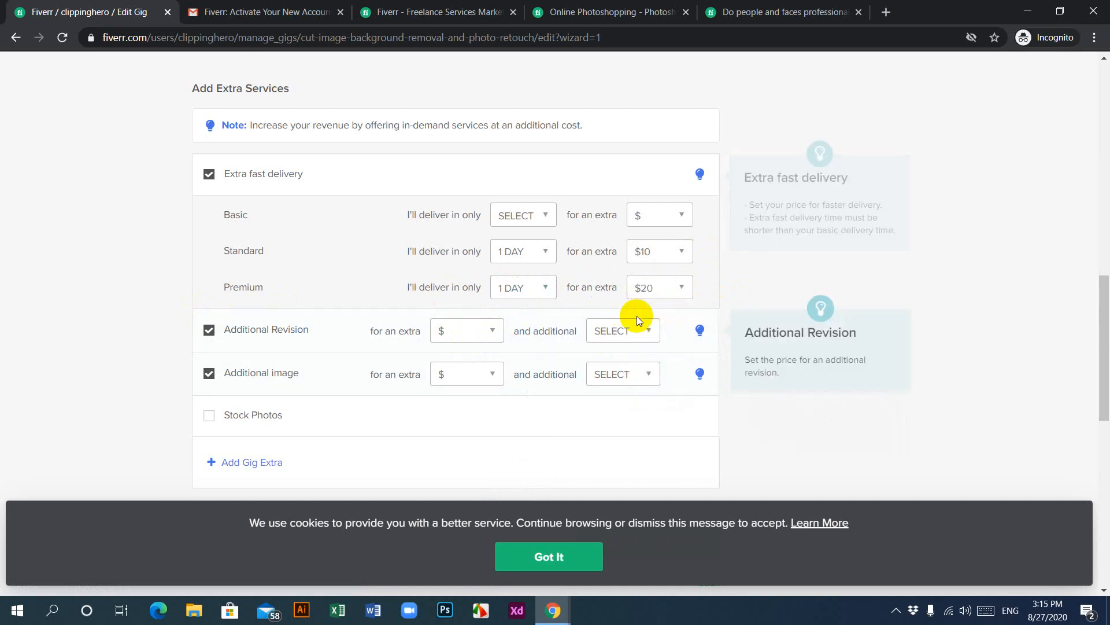
scroll(636, 316, "up", 4)
scroll(673, 378, "down", 5)
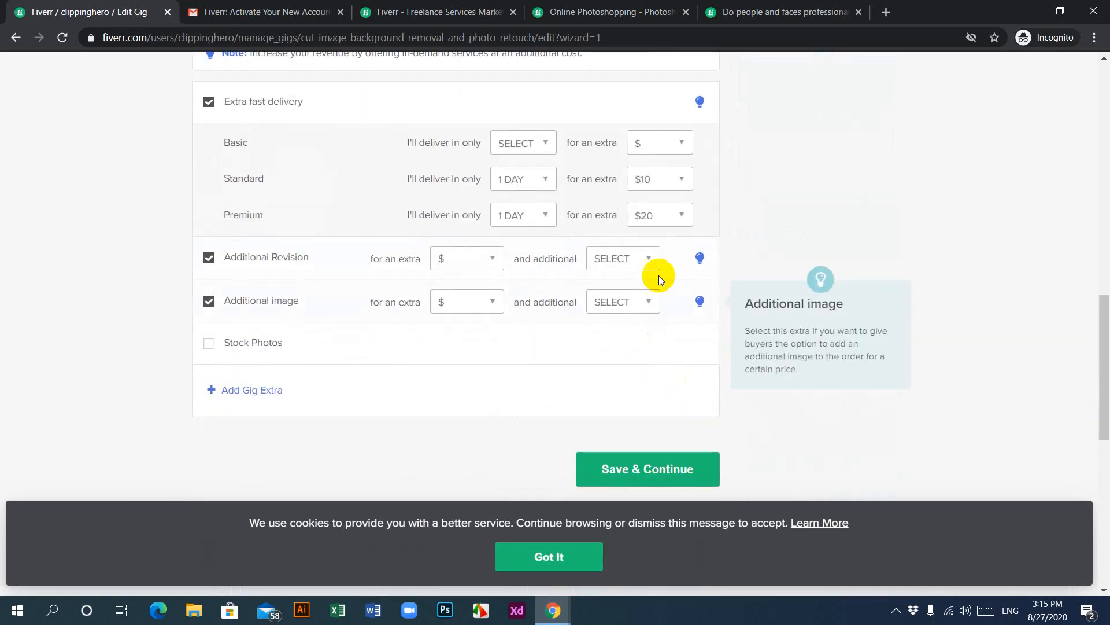
scroll(658, 342, "up", 1)
scroll(658, 341, "up", 10)
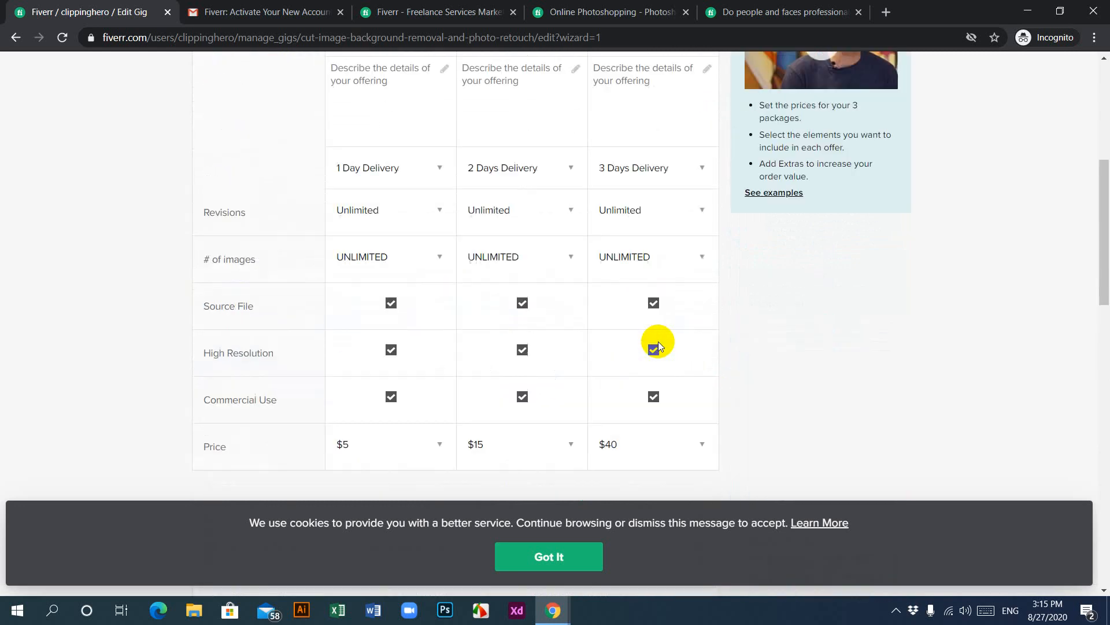
scroll(656, 260, "up", 4)
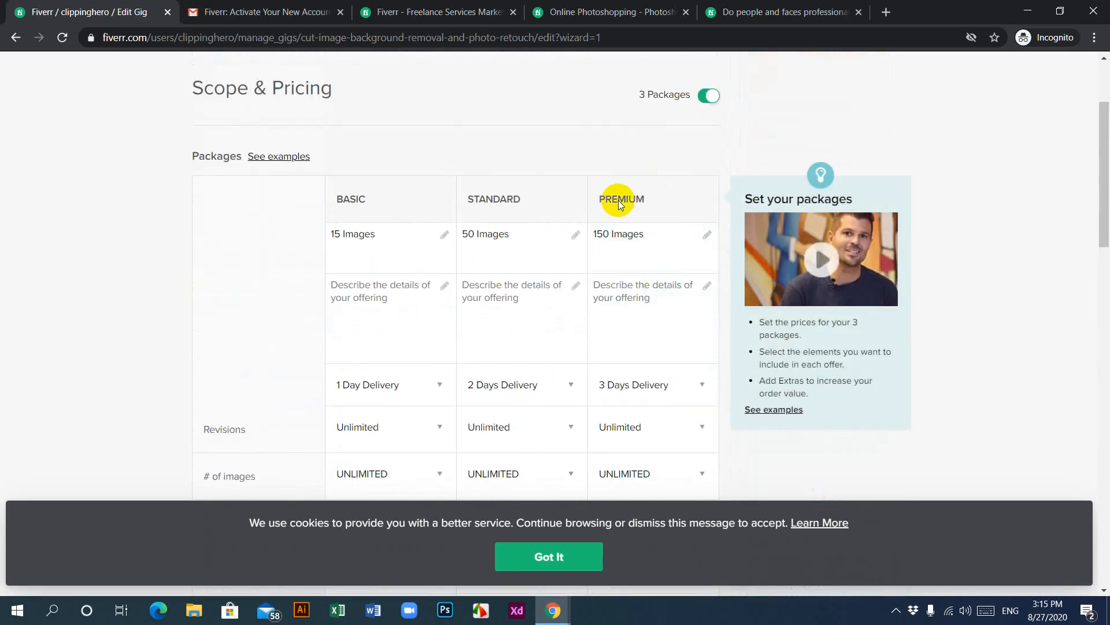
scroll(555, 404, "down", 9)
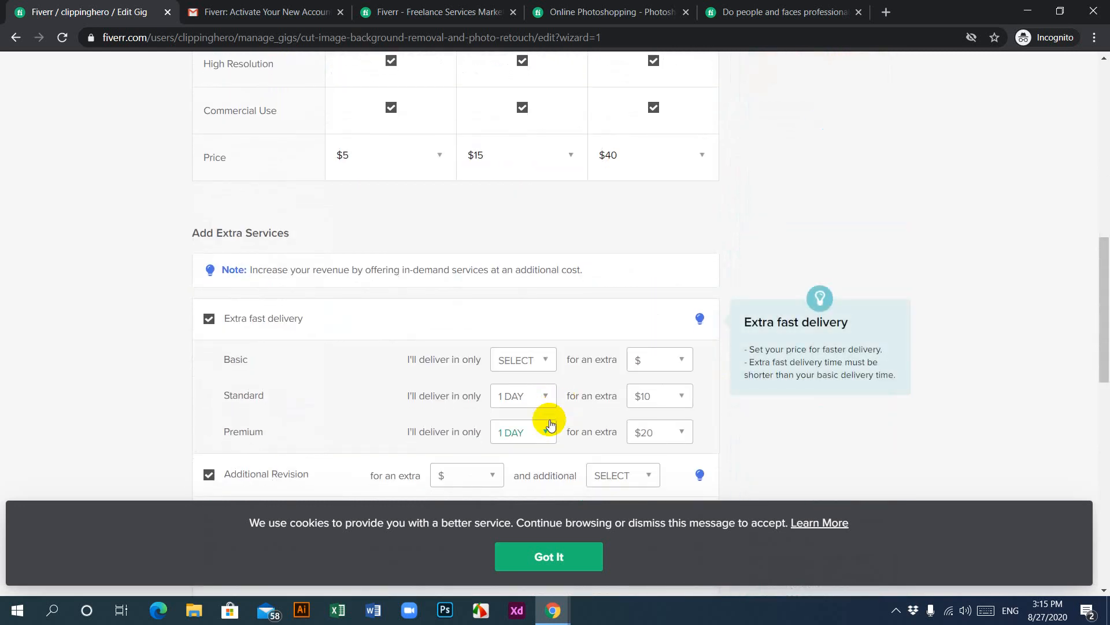
scroll(607, 303, "down", 4)
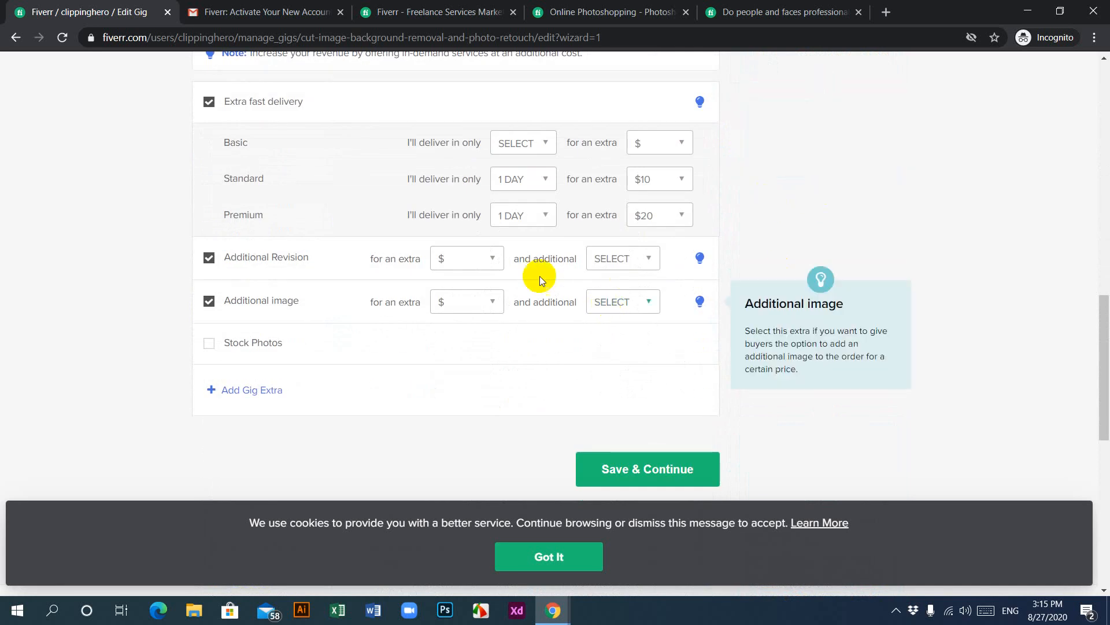
- Remove the Additional Revision and Additional image extras, keeping only Extra fast delivery
left_click(209, 257)
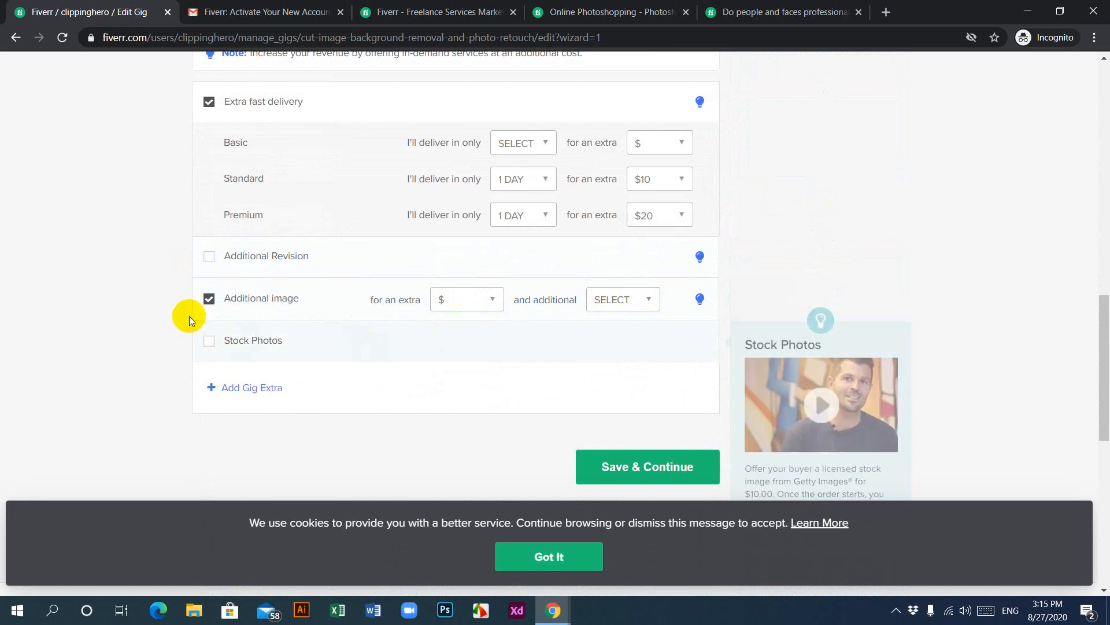
left_click(495, 301)
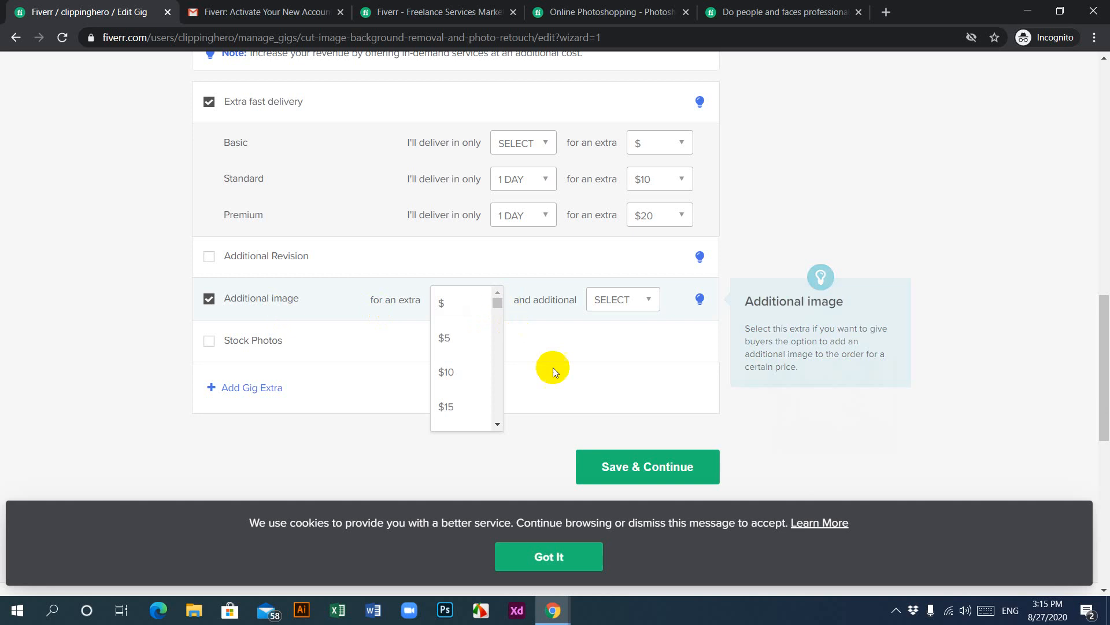
left_click(209, 299)
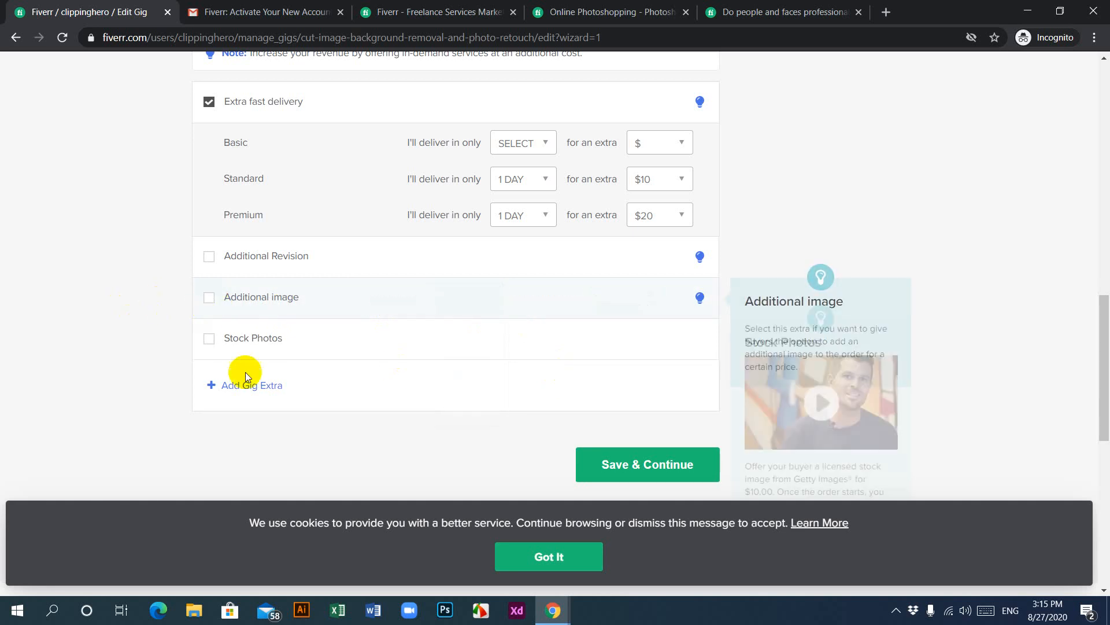
- Try saving the pricing and extras step with Save & Continue
scroll(341, 366, "down", 3)
scroll(452, 346, "up", 3)
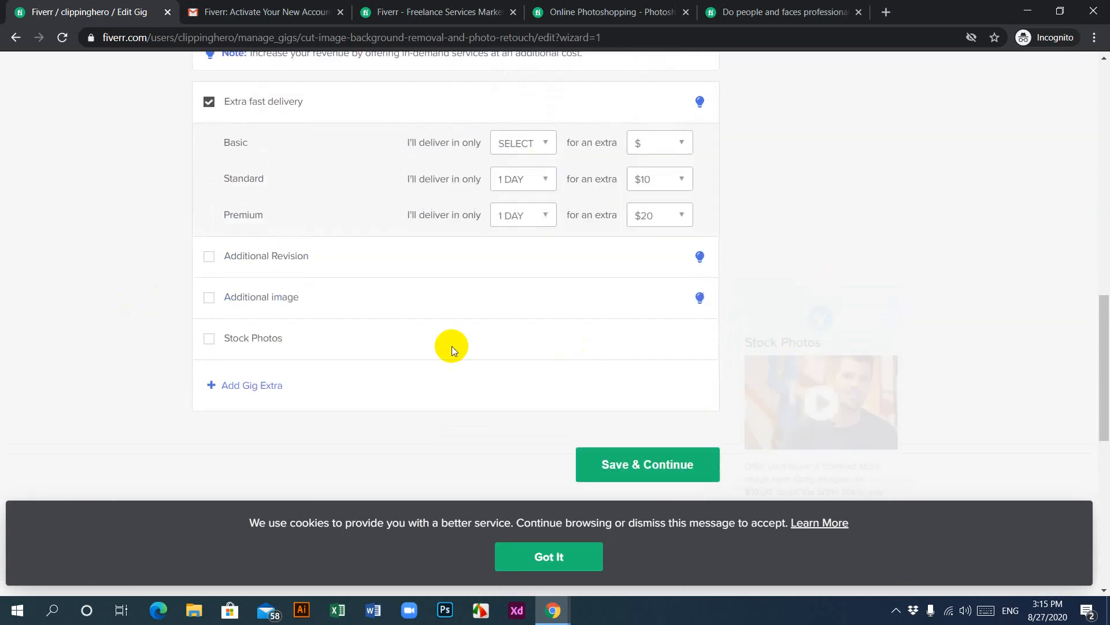
scroll(409, 335, "up", 3)
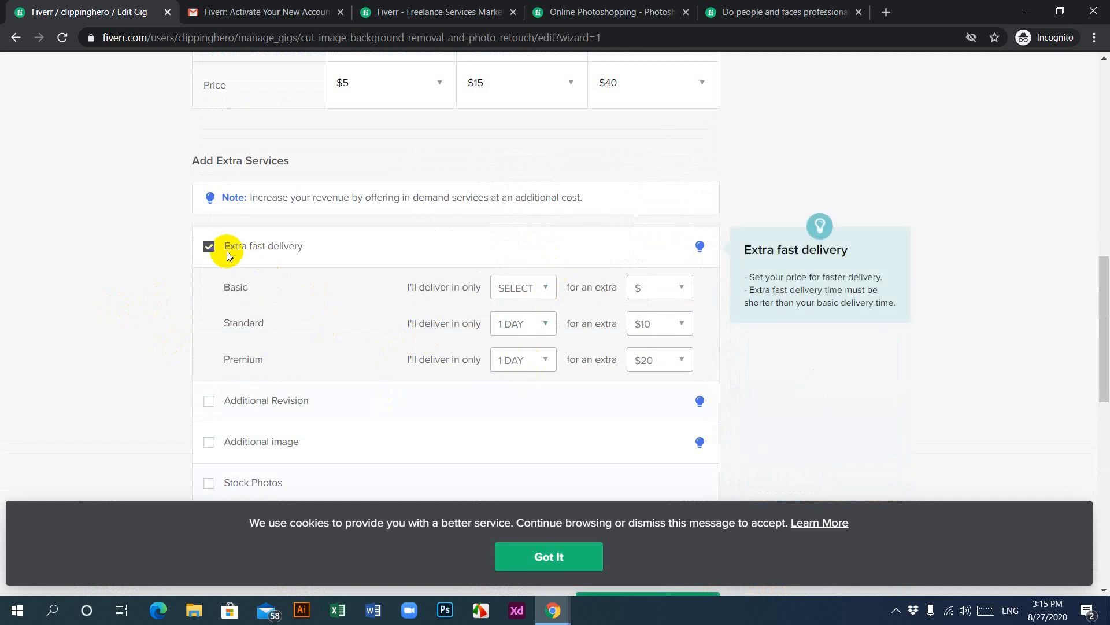
scroll(453, 380, "down", 6)
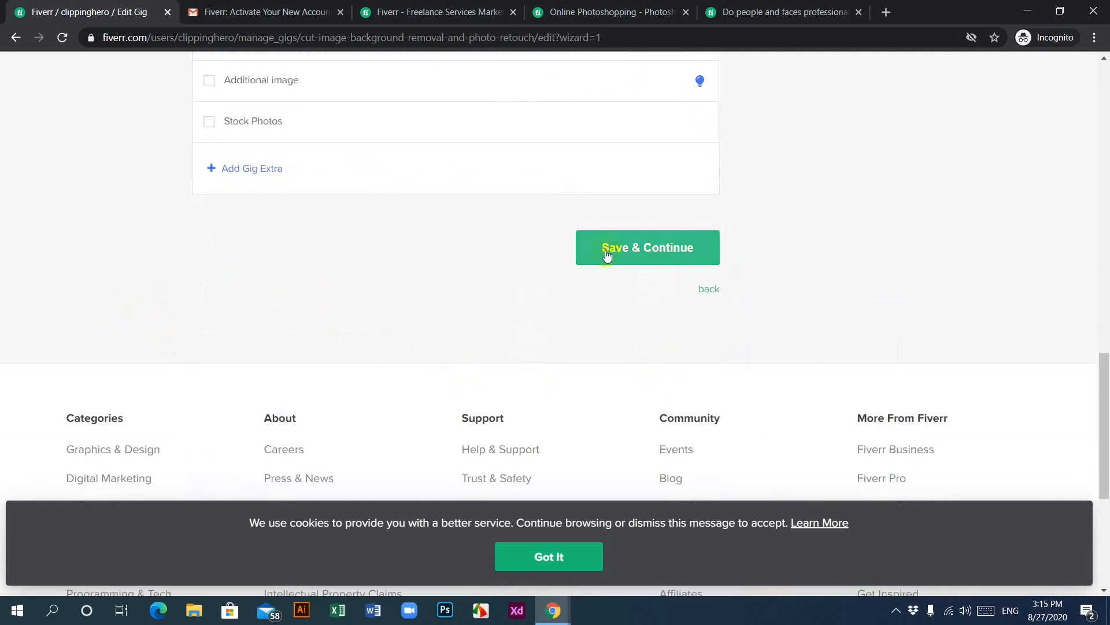
left_click(671, 250)
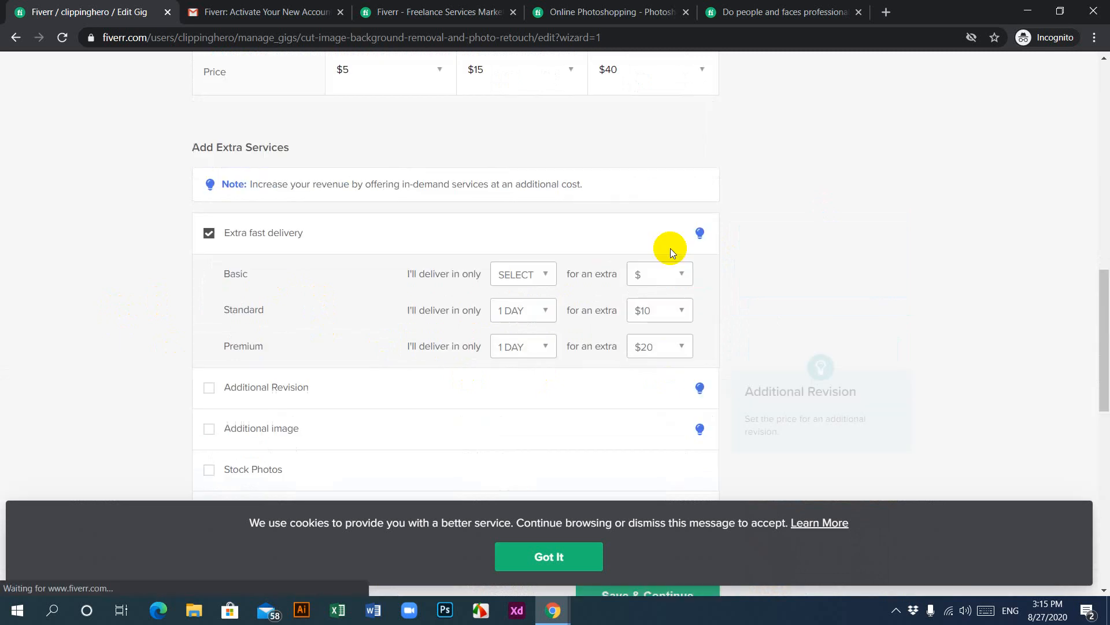
- Copy the Basic package description from the other seller's photo-editing gig and return to Edit Gig
scroll(293, 324, "down", 4)
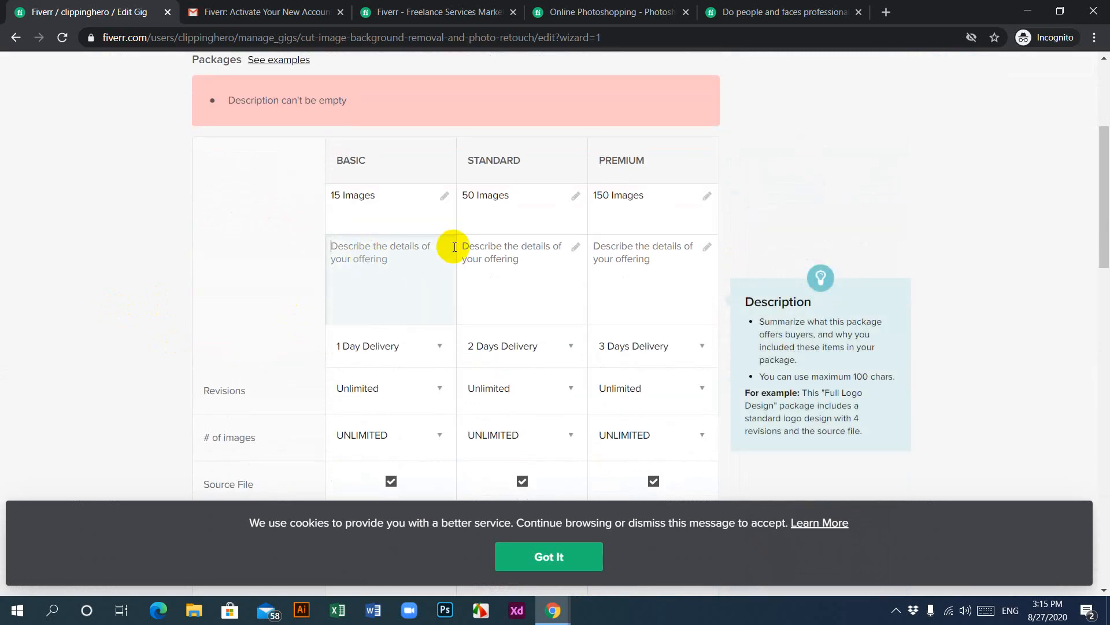
left_click(795, 11)
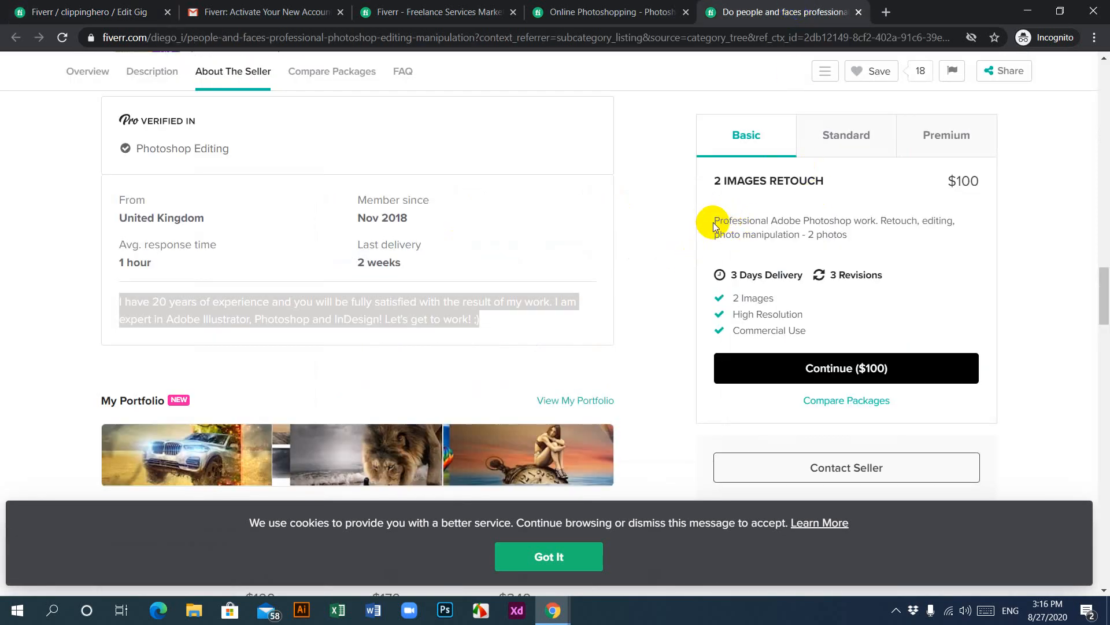
left_click_drag(716, 226, 855, 234)
key("ctrl+c")
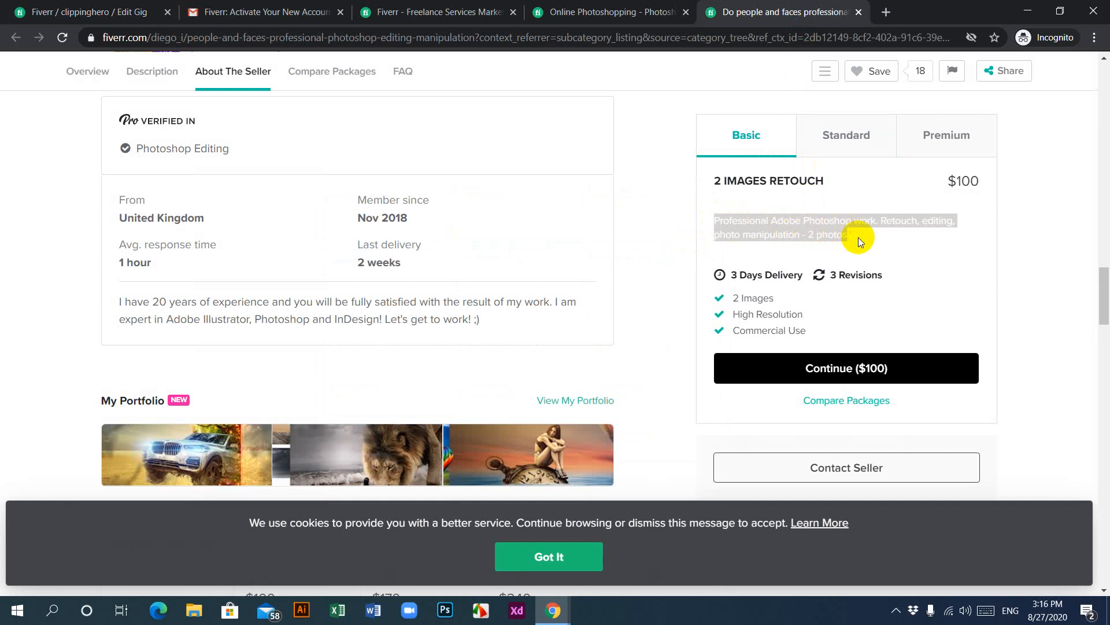
left_click(106, 14)
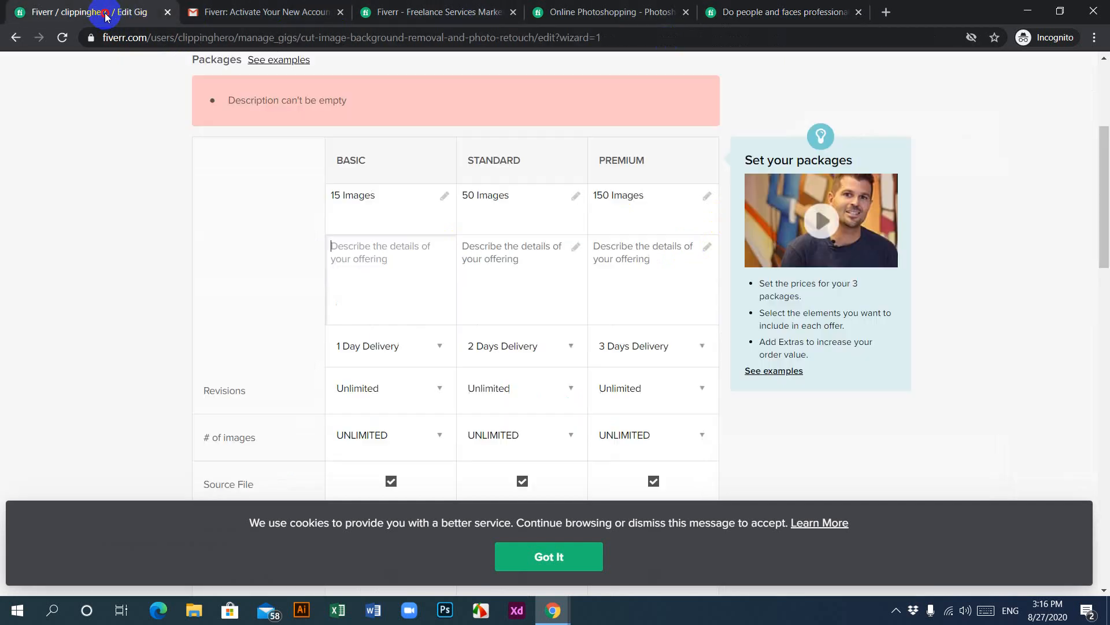
- Paste the copied text into the Basic description and add 'Background Removal'
key("ctrl+v")
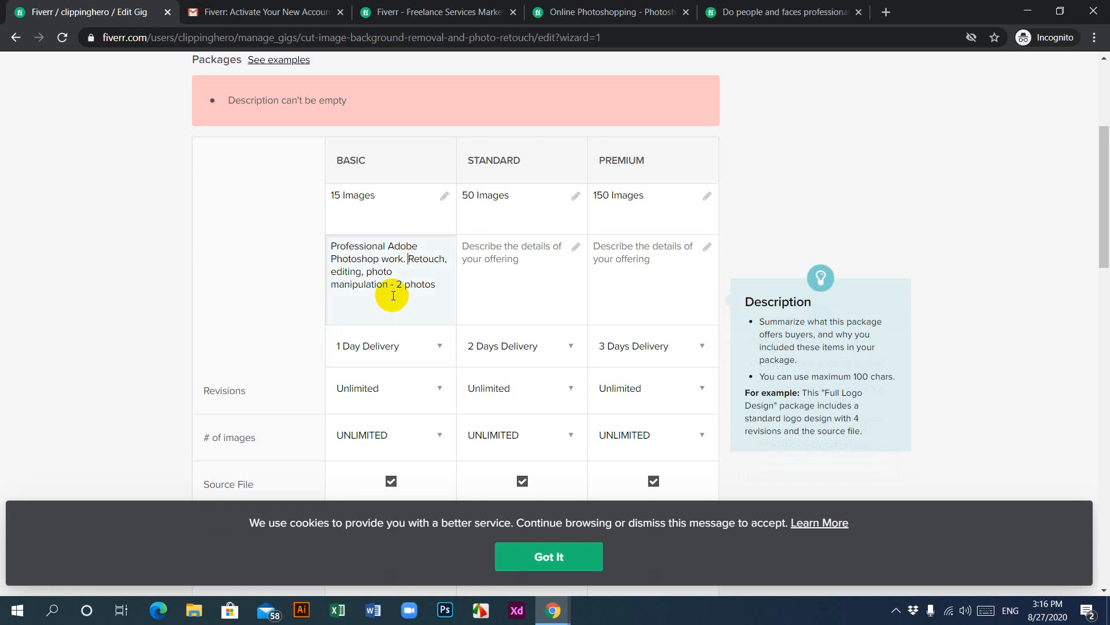
type("kgro0u")
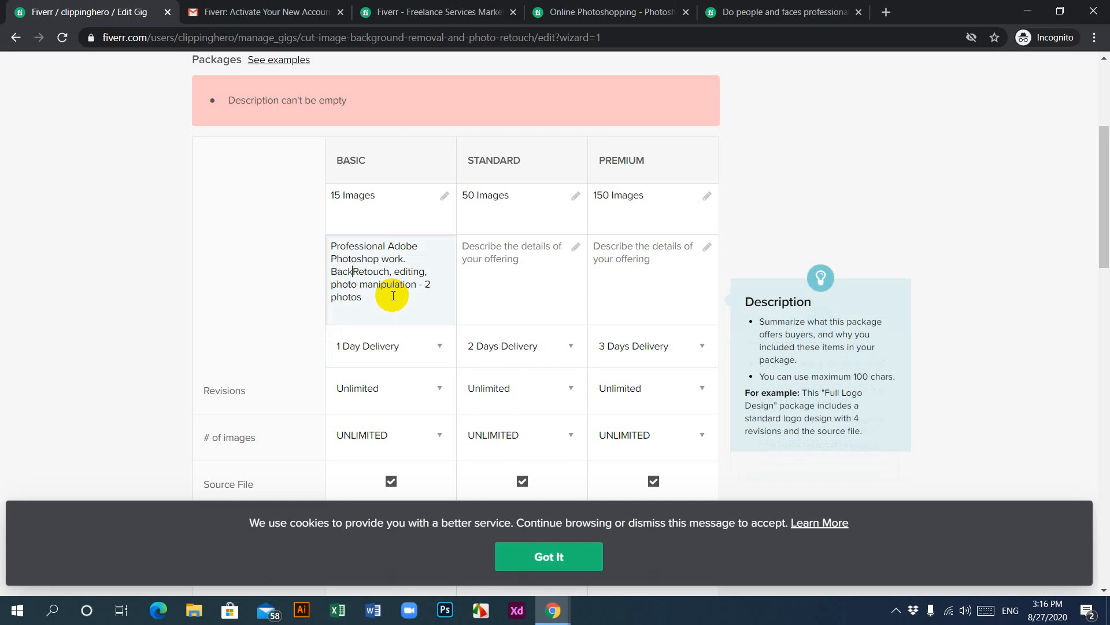
type("nd")
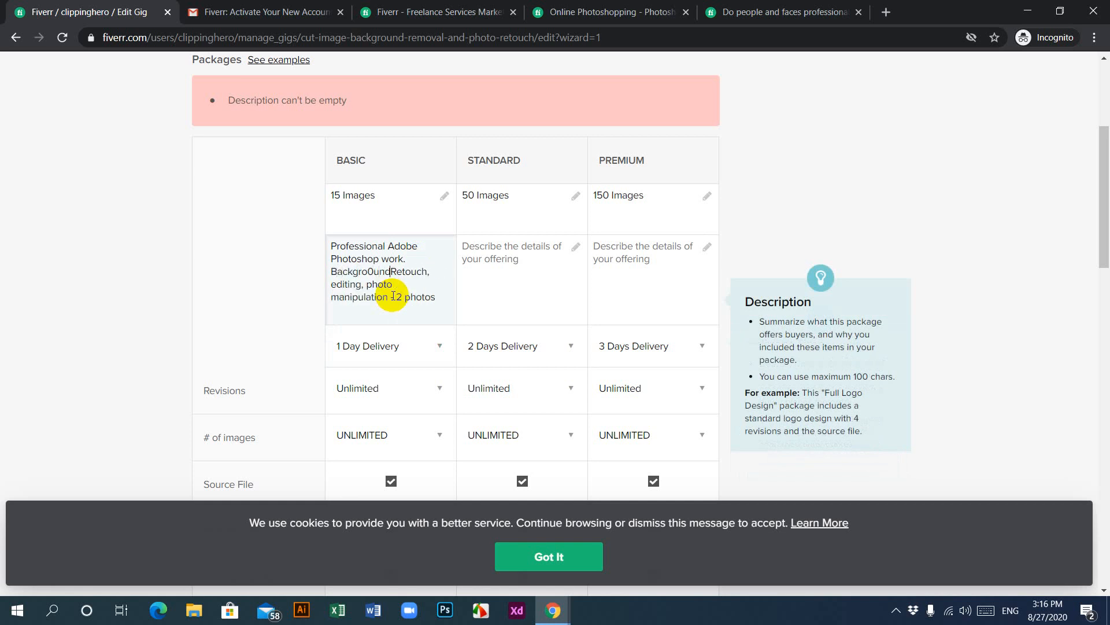
key("BackSpace")
key("BackSpace")
key("BackSpace")
key("BackSpace")
key("BackSpace")
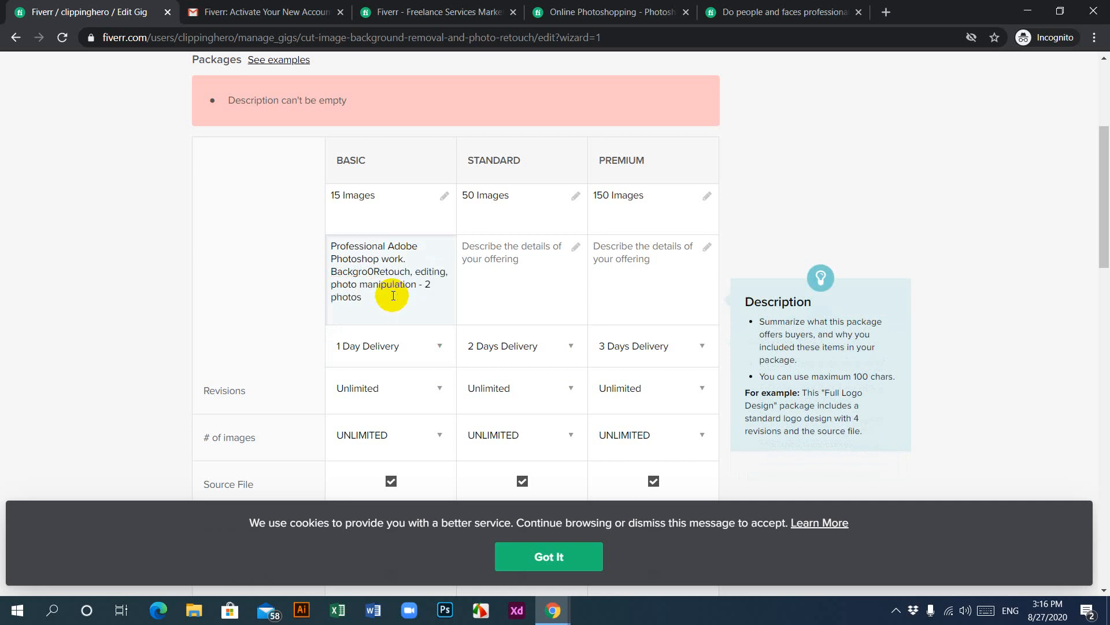
type("und")
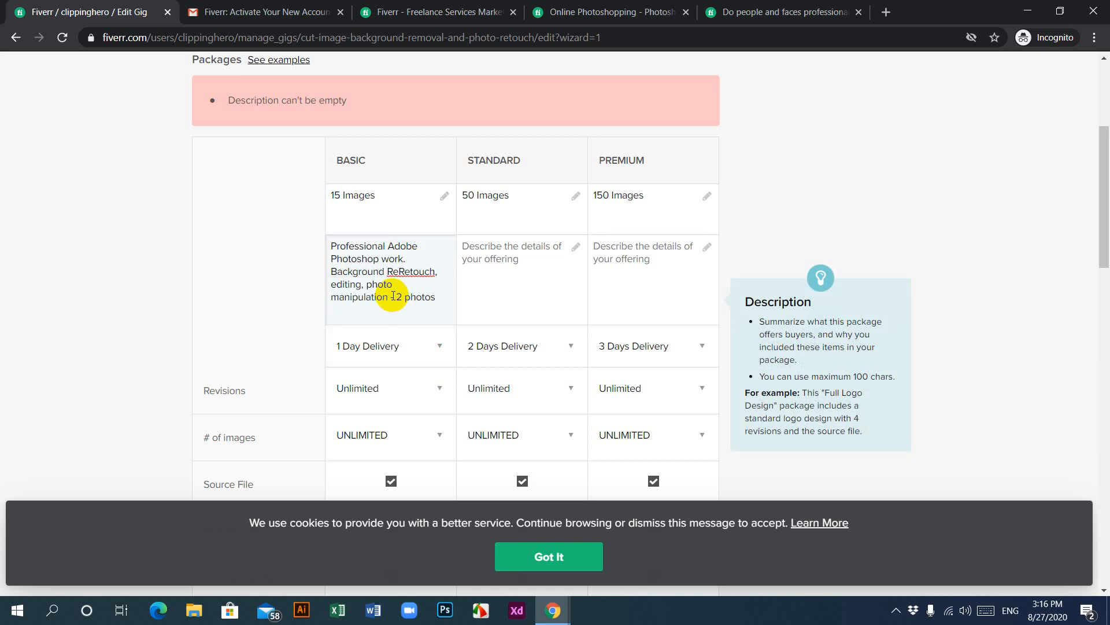
type("Remova")
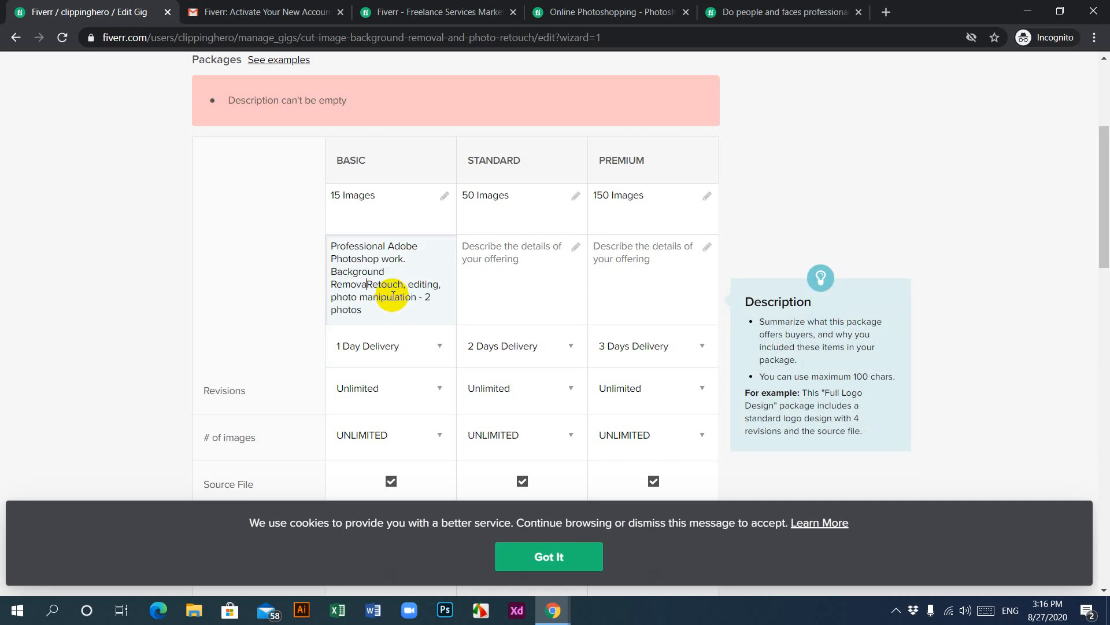
type("l")
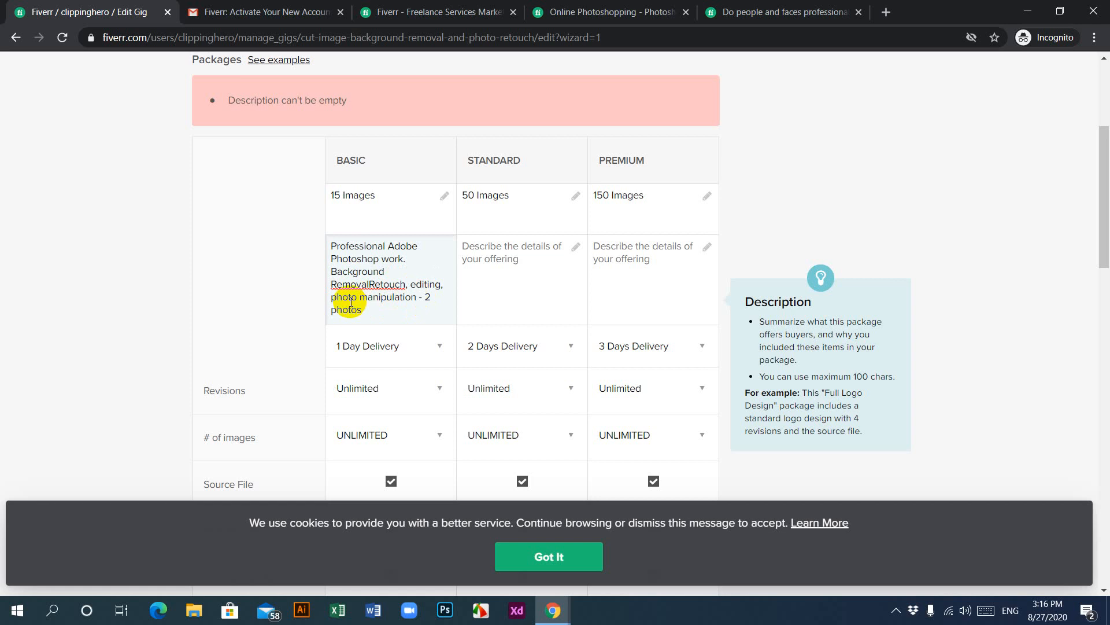
- Delete ' - 2 photos' and 'photo manipulation' from the Basic description, adding a comma
left_click_drag(417, 297, 429, 329)
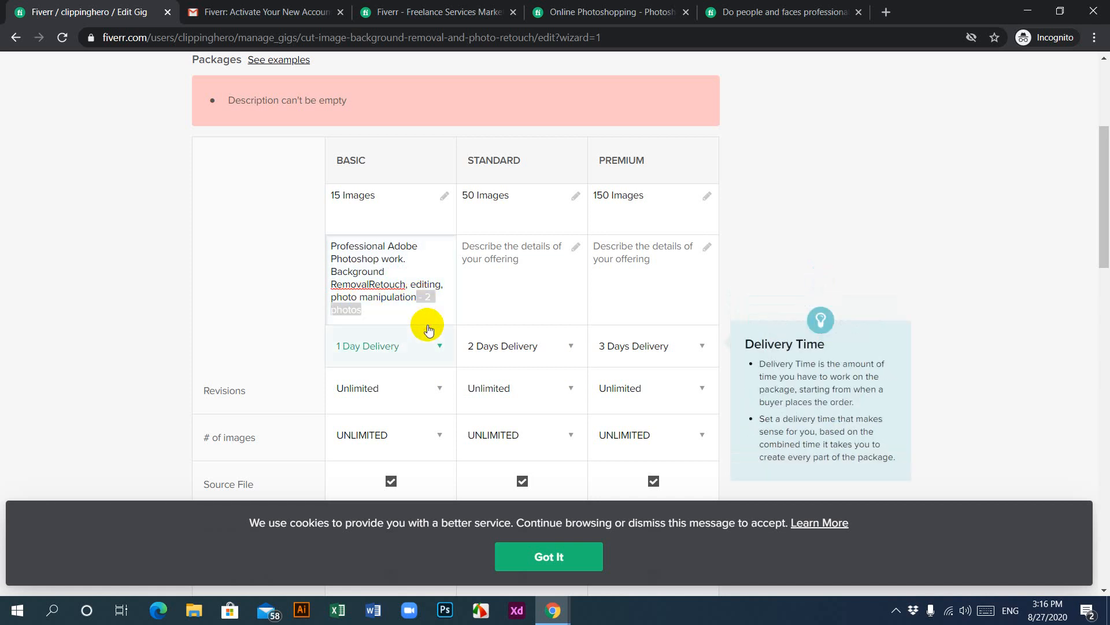
key("BackSpace")
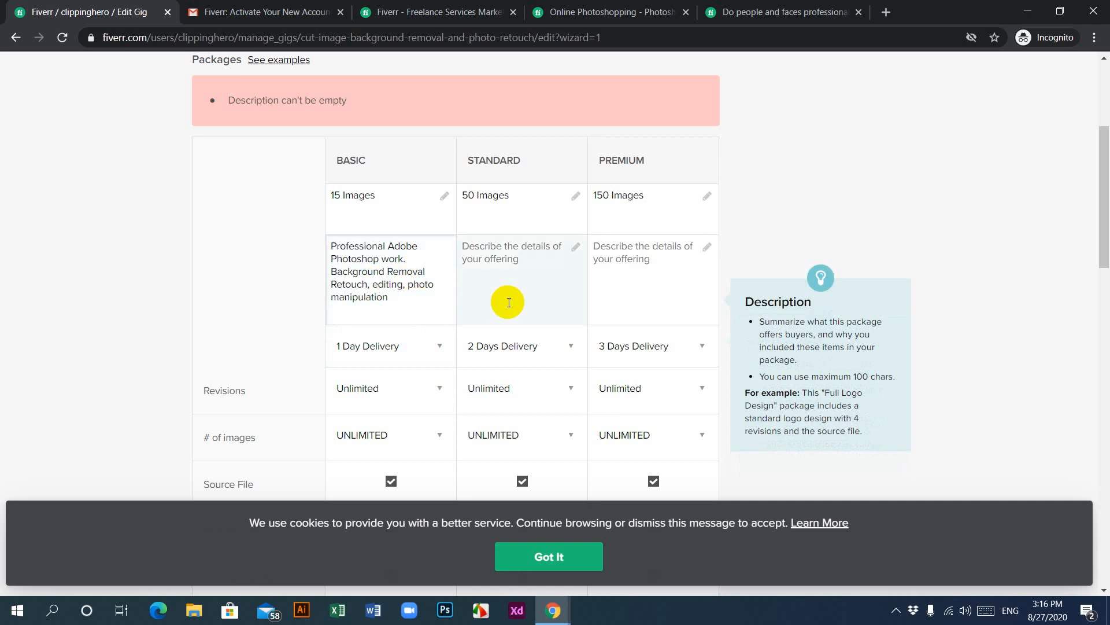
type(",")
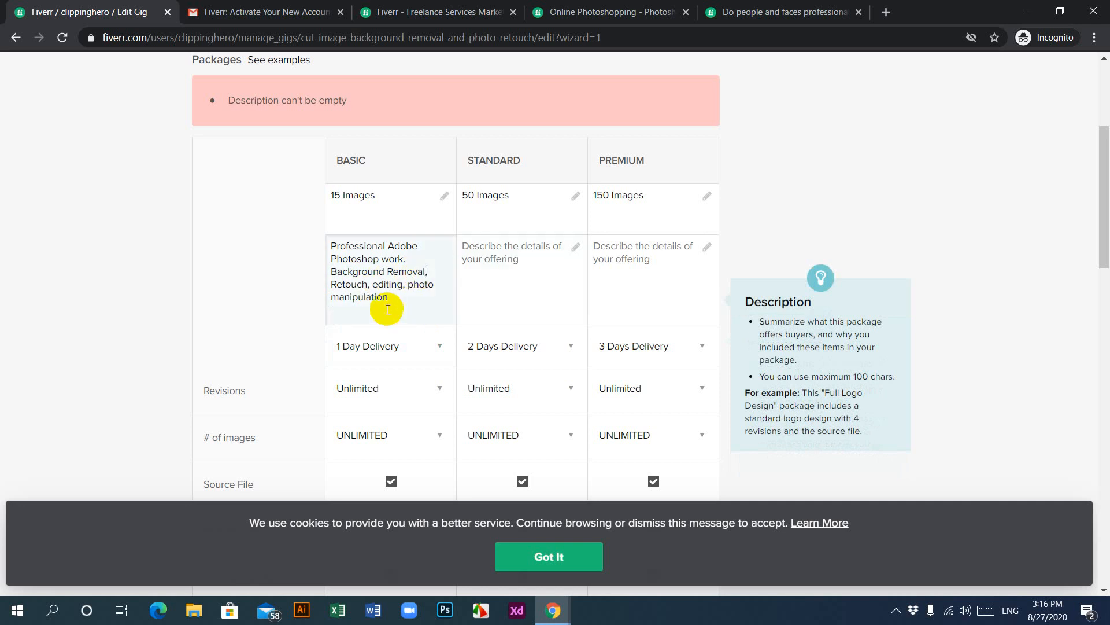
double_click(409, 288)
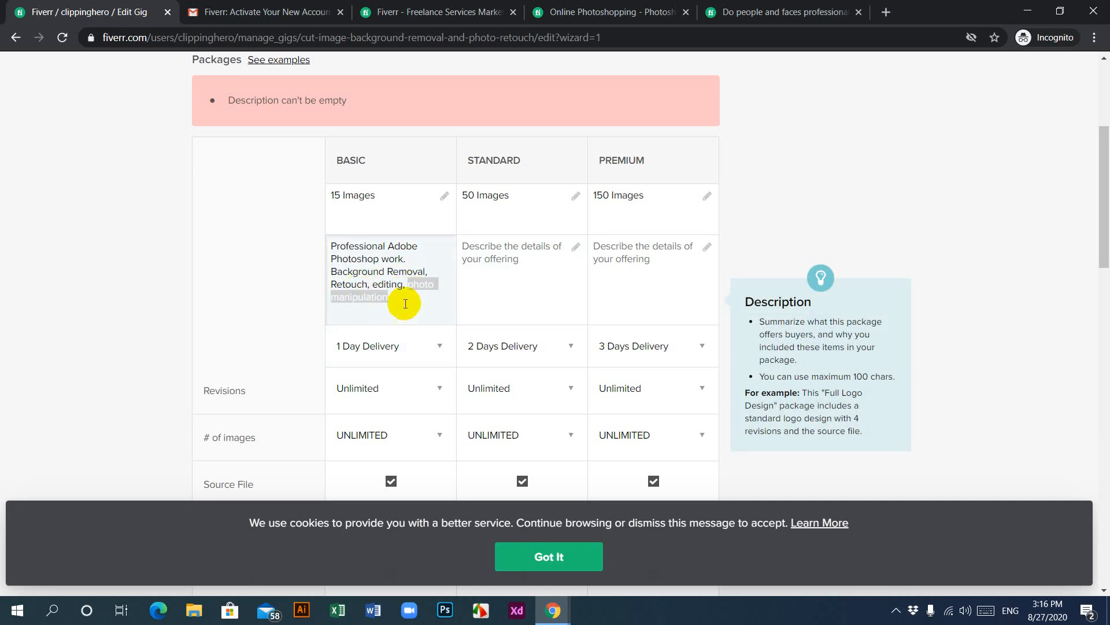
left_click_drag(392, 295, 327, 302)
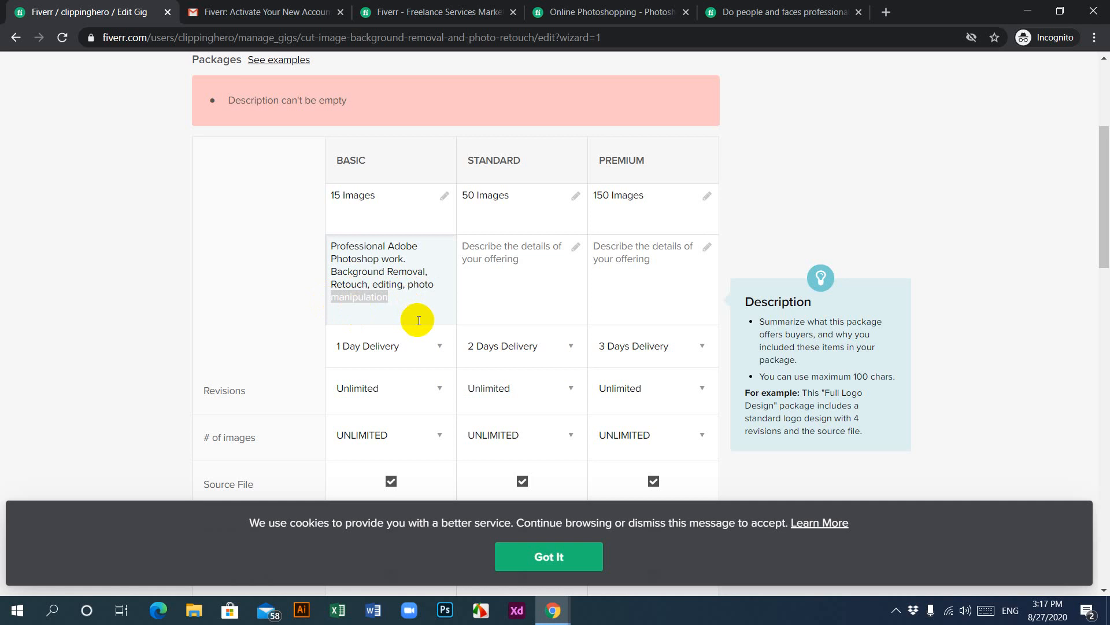
key("BackSpace")
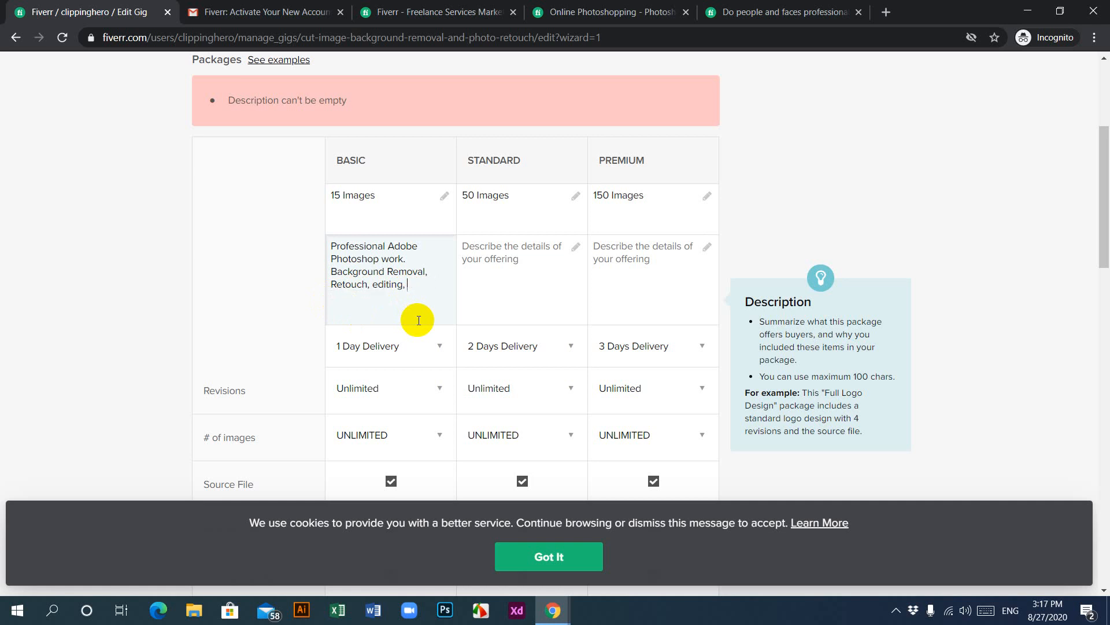
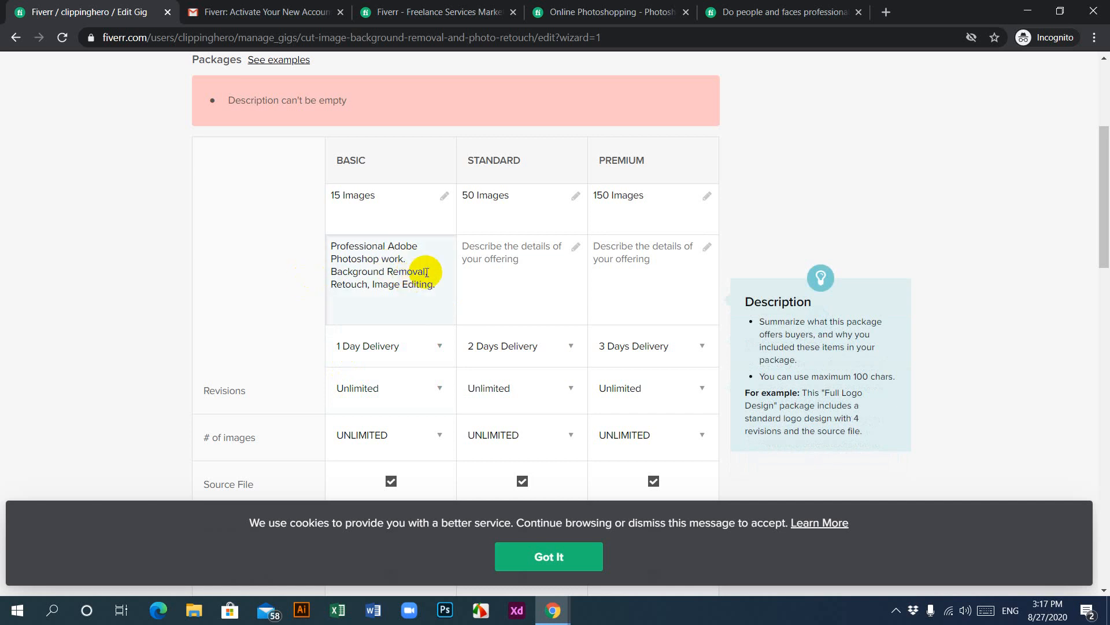
- Copy the Basic description into the Standard and Premium package descriptions
left_click(435, 288)
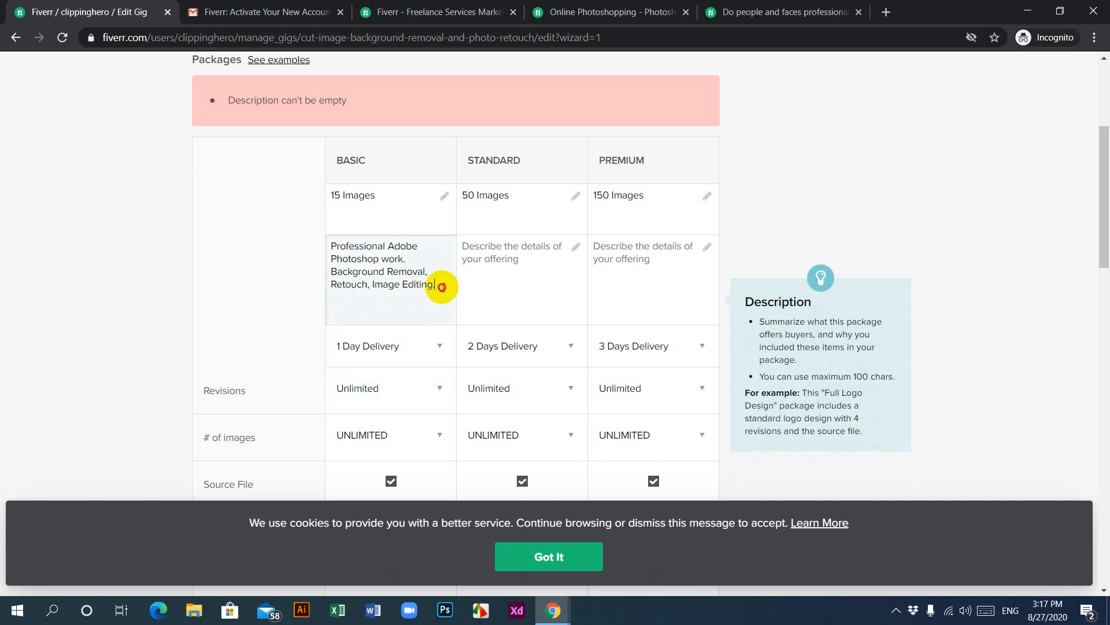
left_click_drag(443, 288, 327, 240)
key("ctrl+c")
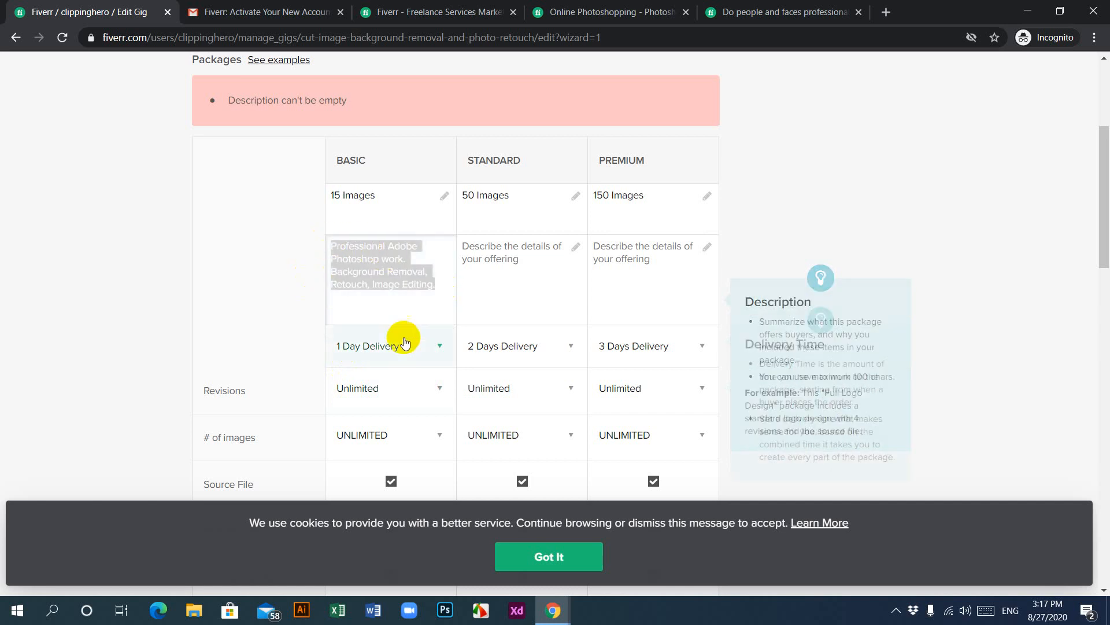
left_click(504, 277)
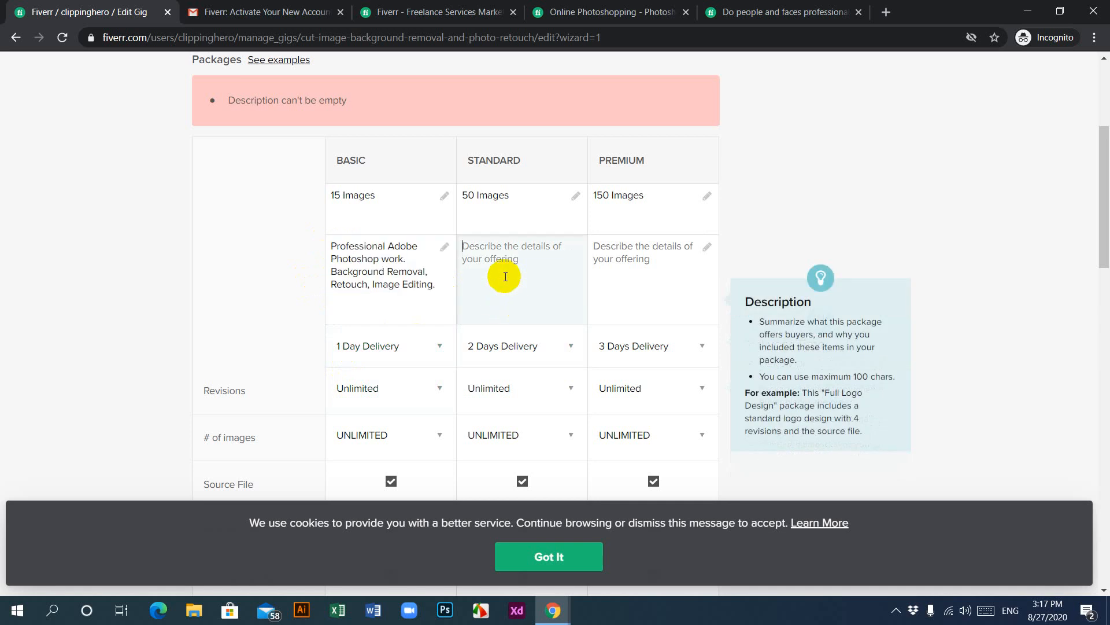
key("ctrl+v")
left_click(643, 269)
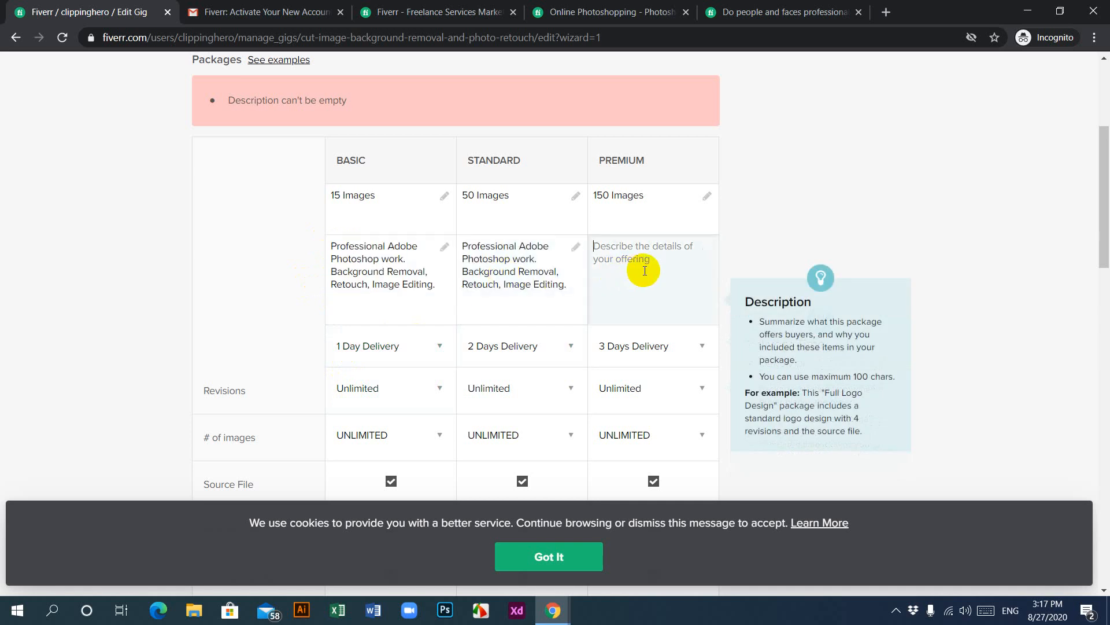
key("ctrl+v")
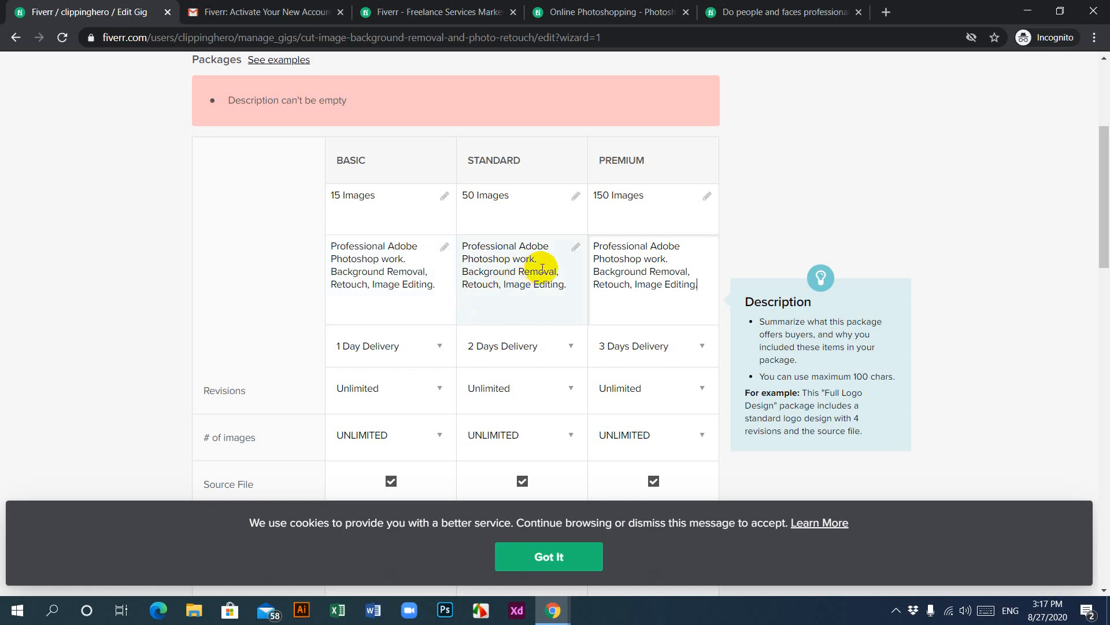
- Review the three packages and save the pricing step
scroll(571, 198, "down", 11)
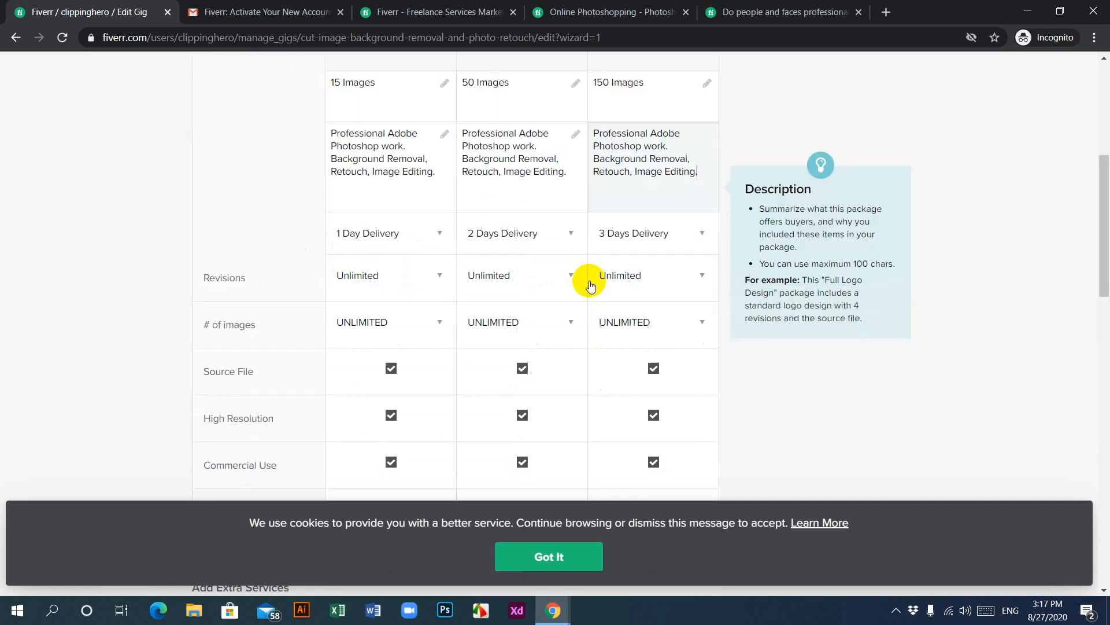
scroll(487, 327, "down", 5)
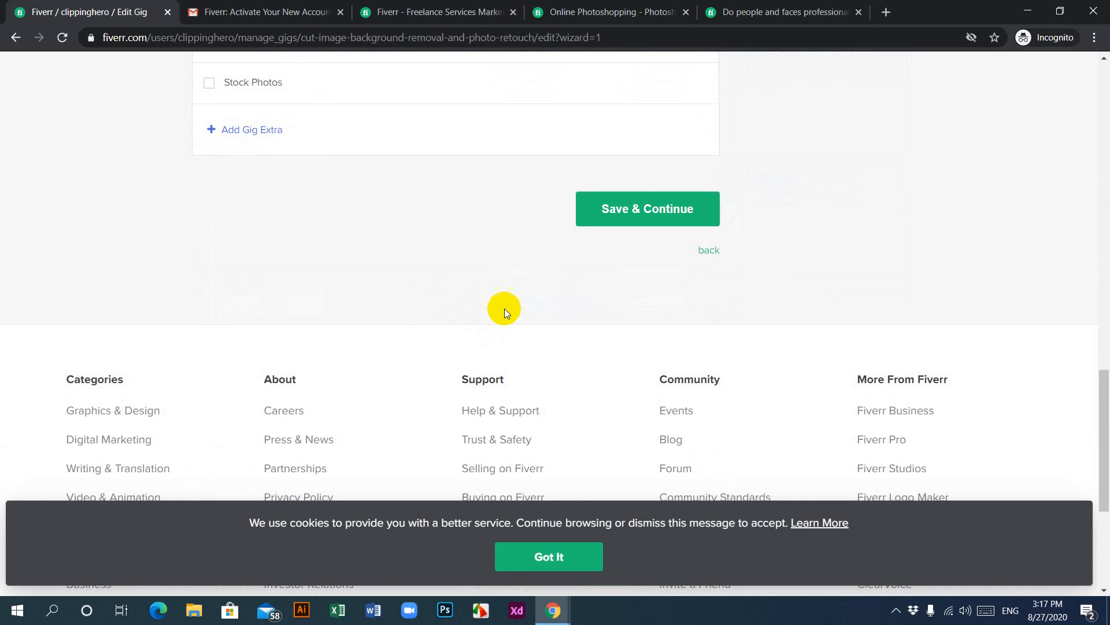
scroll(503, 310, "up", 12)
scroll(543, 334, "up", 4)
scroll(543, 333, "down", 4)
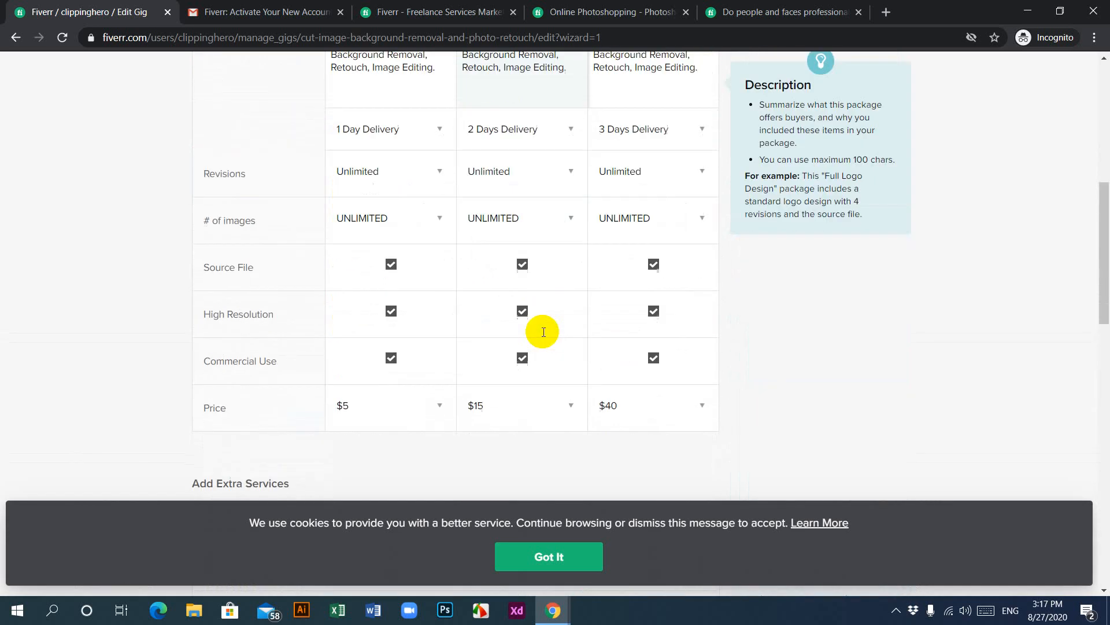
scroll(543, 331, "up", 3)
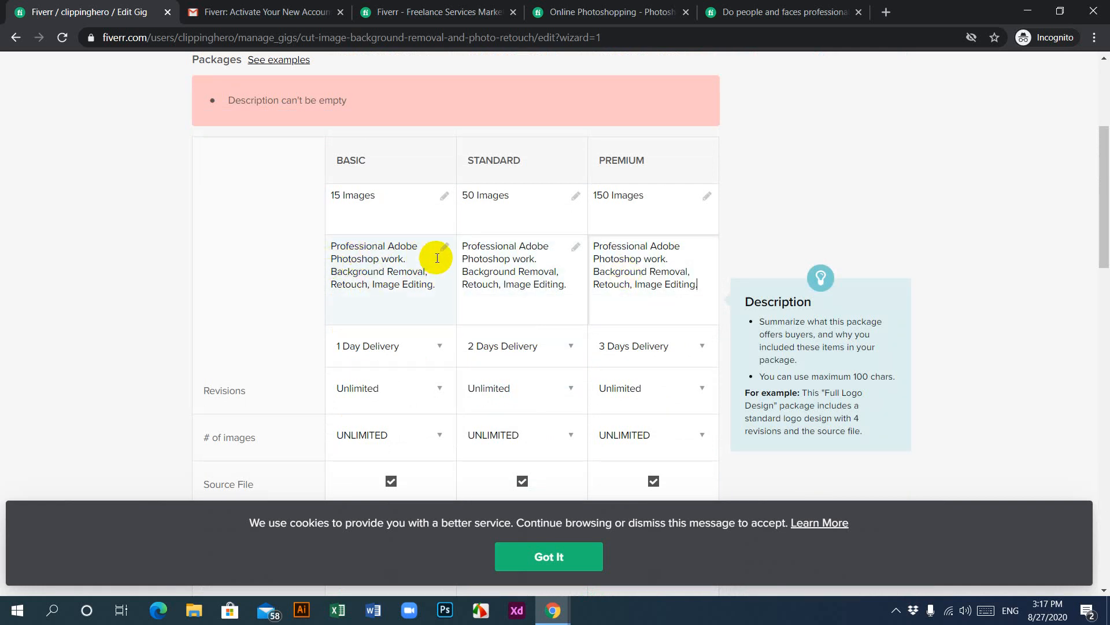
scroll(463, 310, "down", 15)
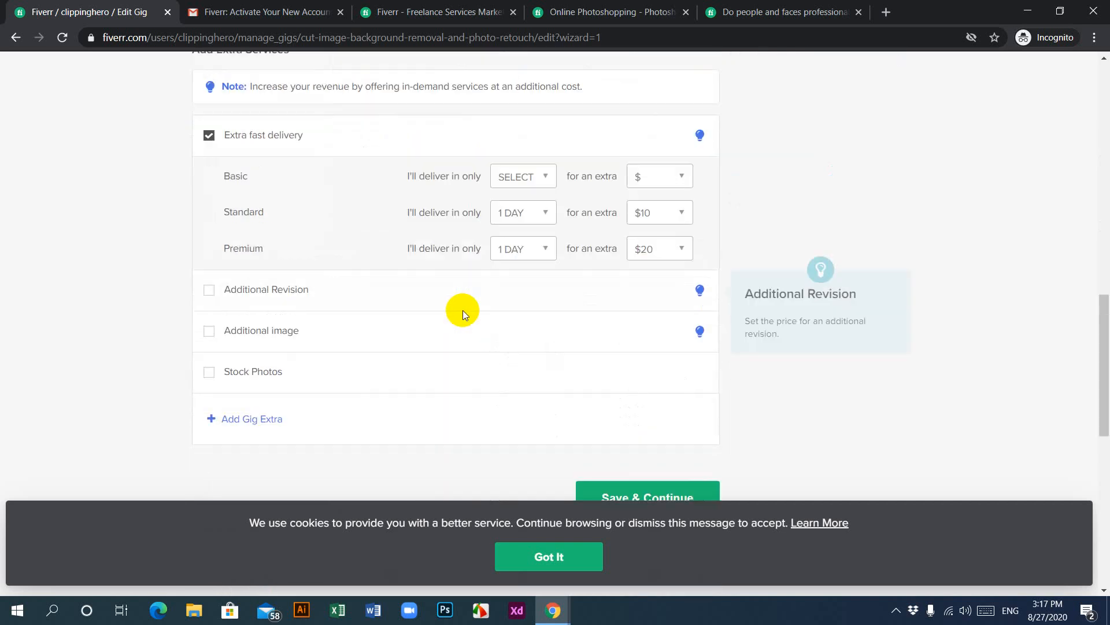
left_click(653, 207)
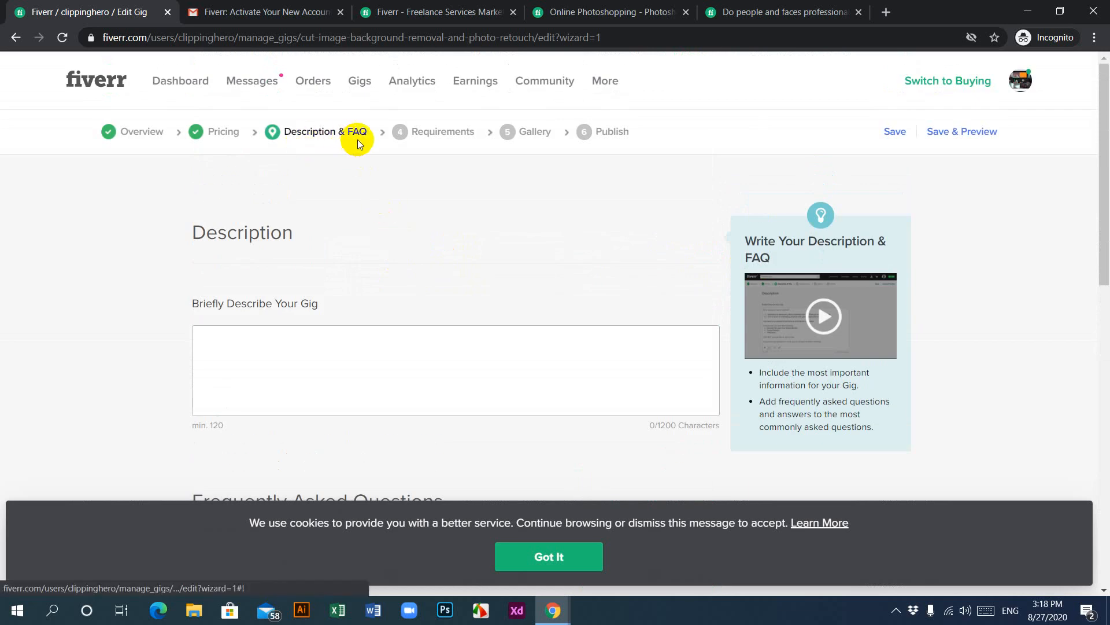
- Scroll to the empty 'Briefly Describe Your Gig' box showing 0/1200 characters
scroll(447, 321, "down", 6)
scroll(440, 334, "up", 5)
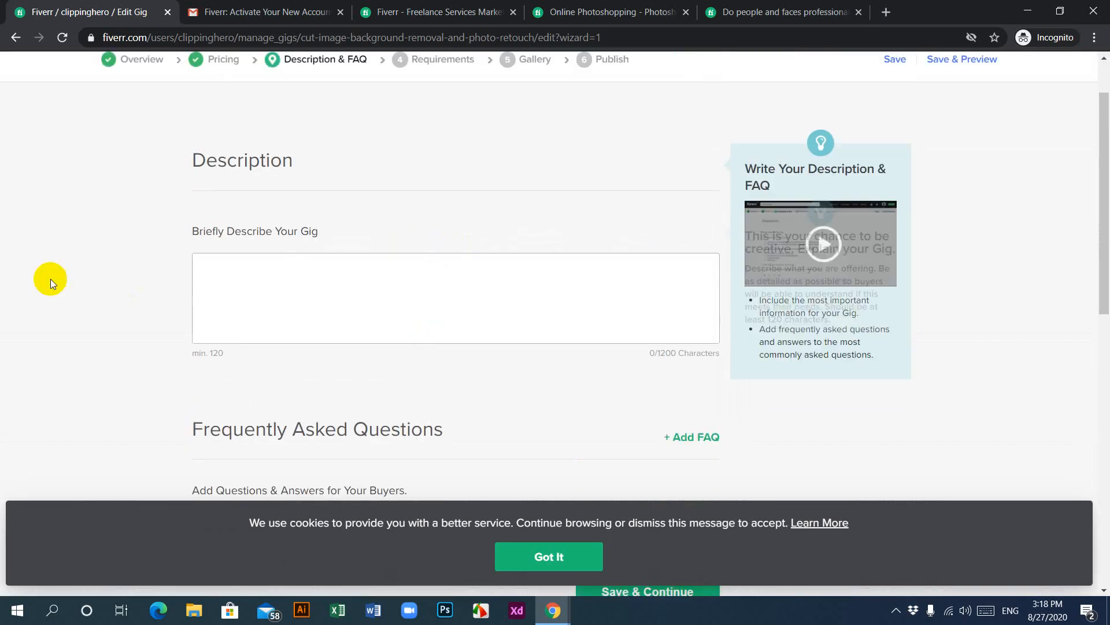
mouse_move(347, 285)
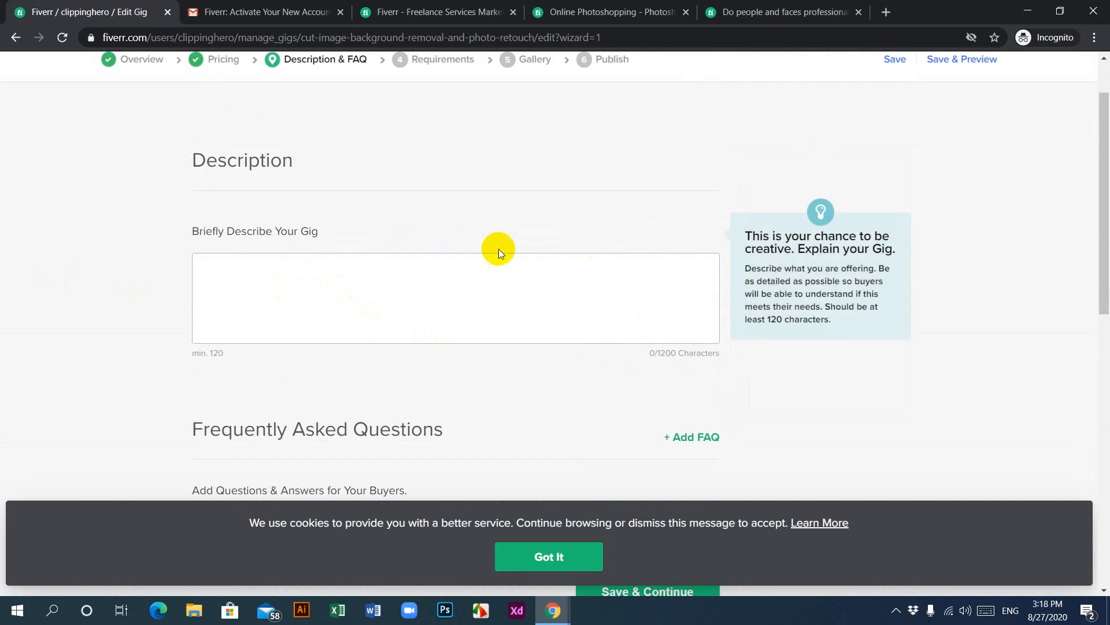
- Switch to the reference photo-editing gig and find its About This Gig section
left_click(768, 17)
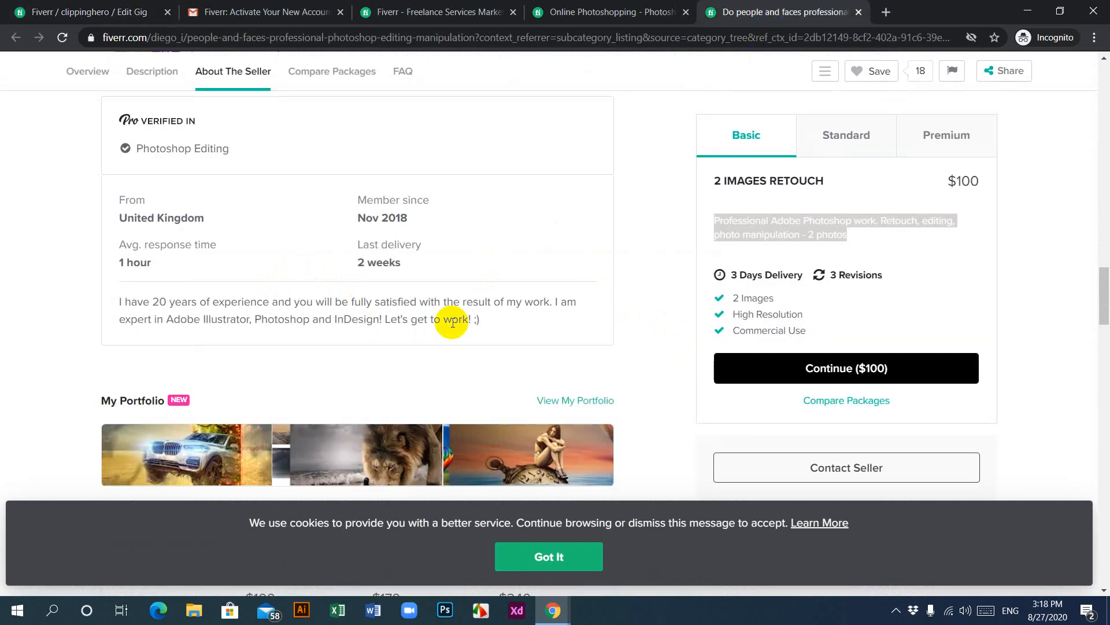
scroll(452, 322, "down", 5)
scroll(452, 322, "down", 8)
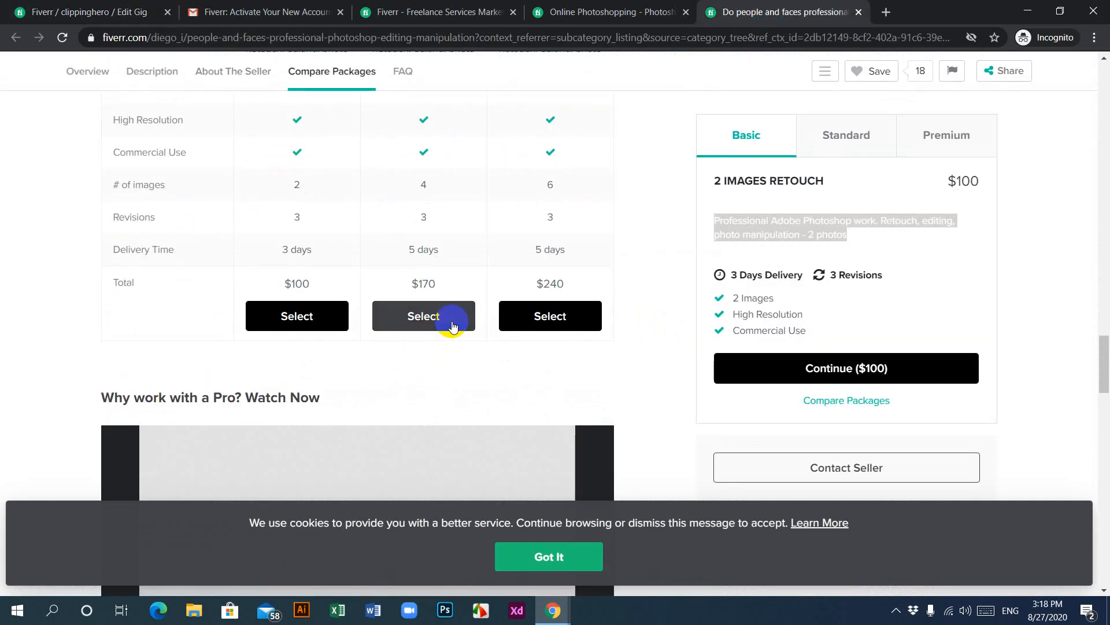
scroll(453, 325, "down", 5)
scroll(453, 325, "up", 10)
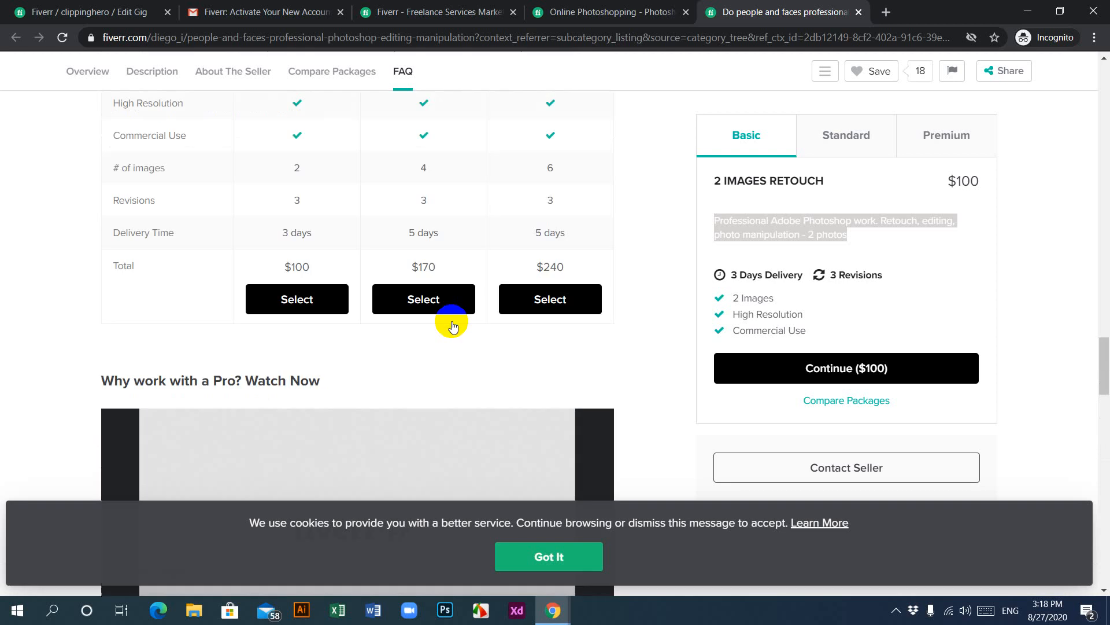
scroll(452, 321, "up", 6)
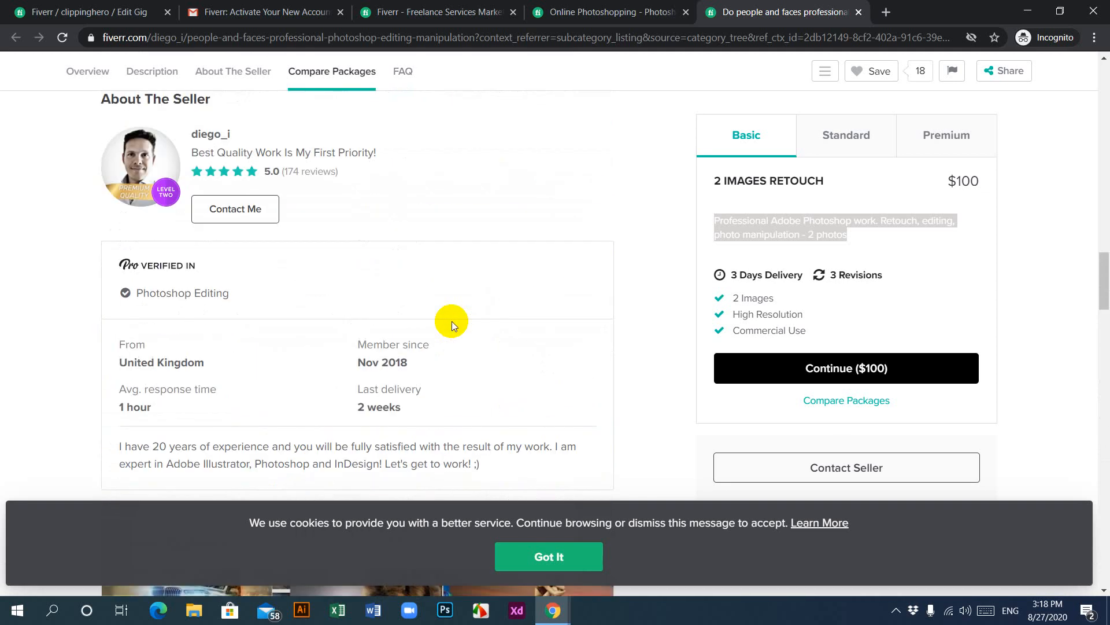
scroll(452, 321, "down", 3)
scroll(452, 321, "up", 12)
scroll(452, 321, "up", 4)
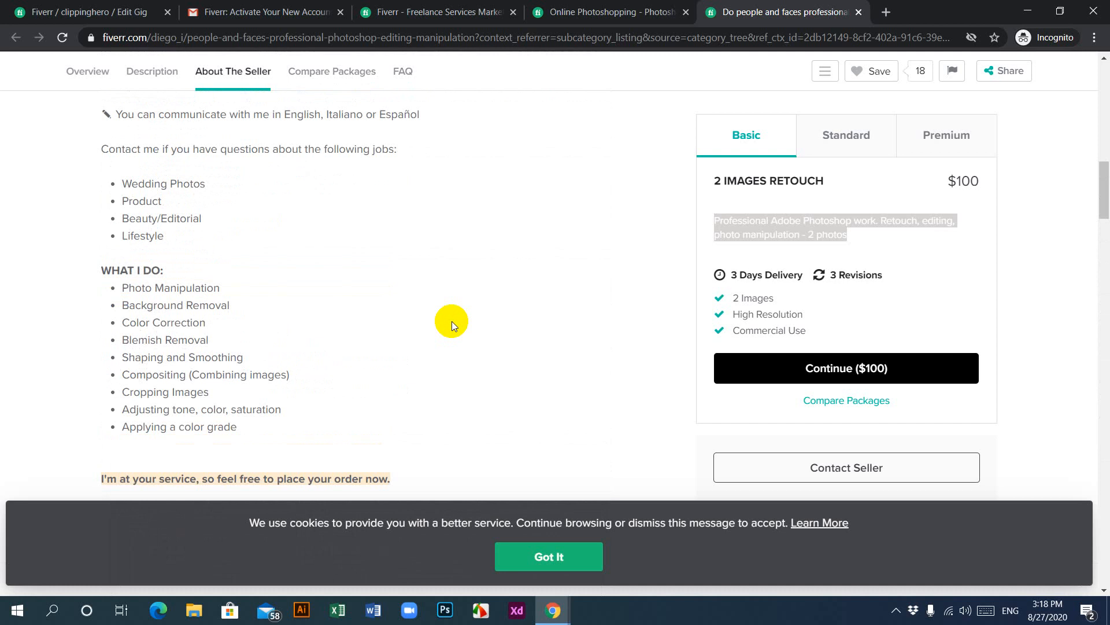
scroll(453, 321, "up", 5)
scroll(453, 321, "down", 9)
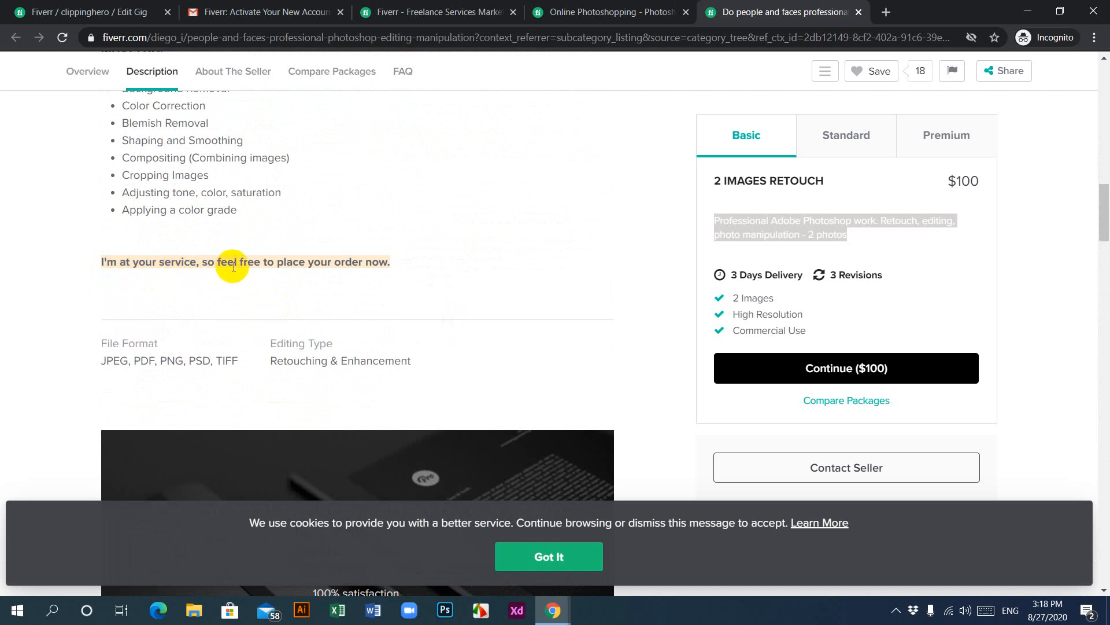
scroll(456, 286, "up", 5)
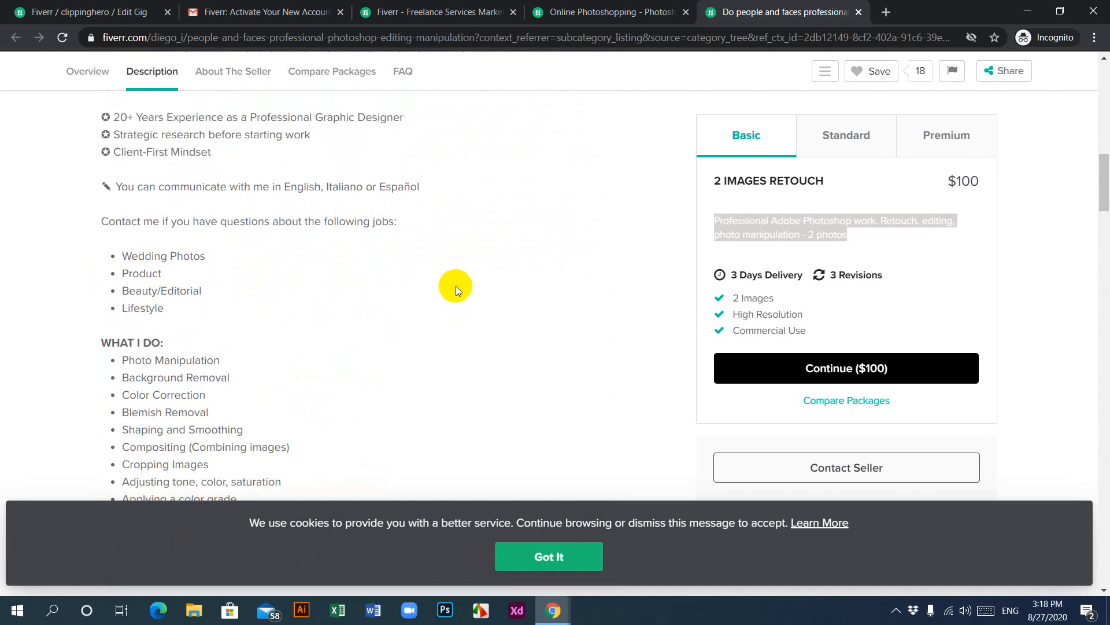
scroll(456, 286, "up", 4)
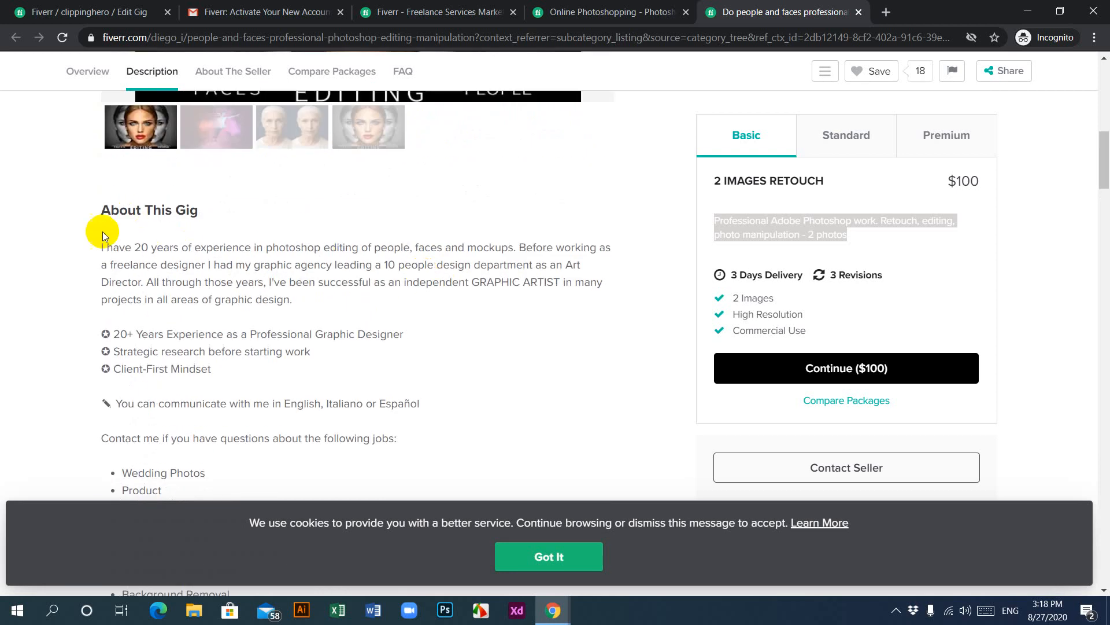
- Copy the About This Gig text and return to the Edit Gig tab
left_click_drag(97, 249, 422, 340)
scroll(233, 309, "down", 1)
scroll(245, 305, "down", 5)
right_click(165, 199)
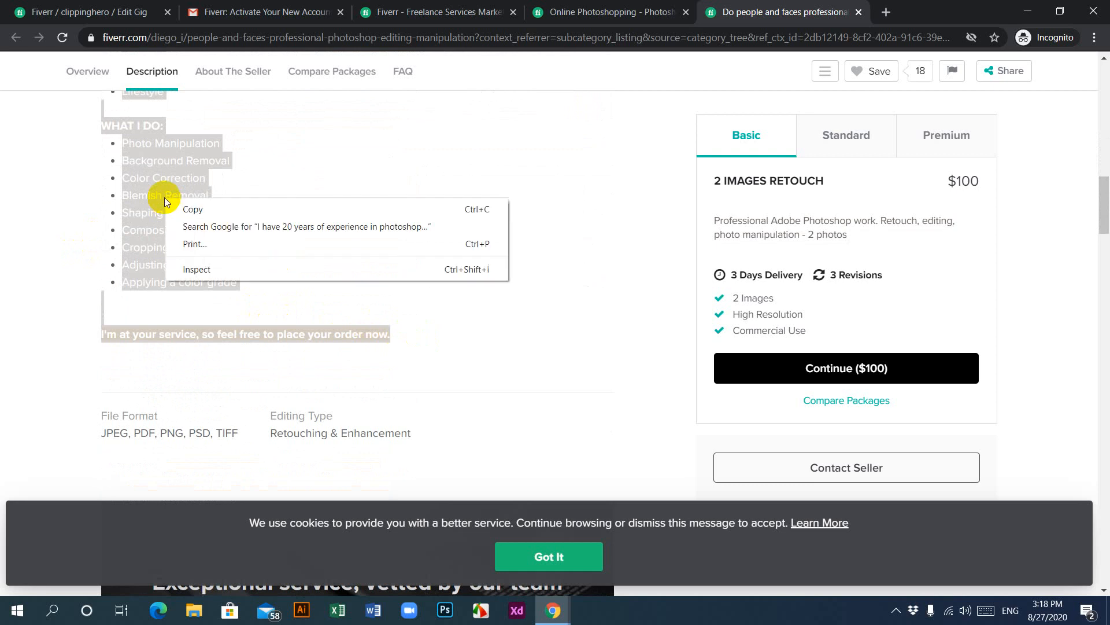
left_click(197, 210)
left_click(92, 12)
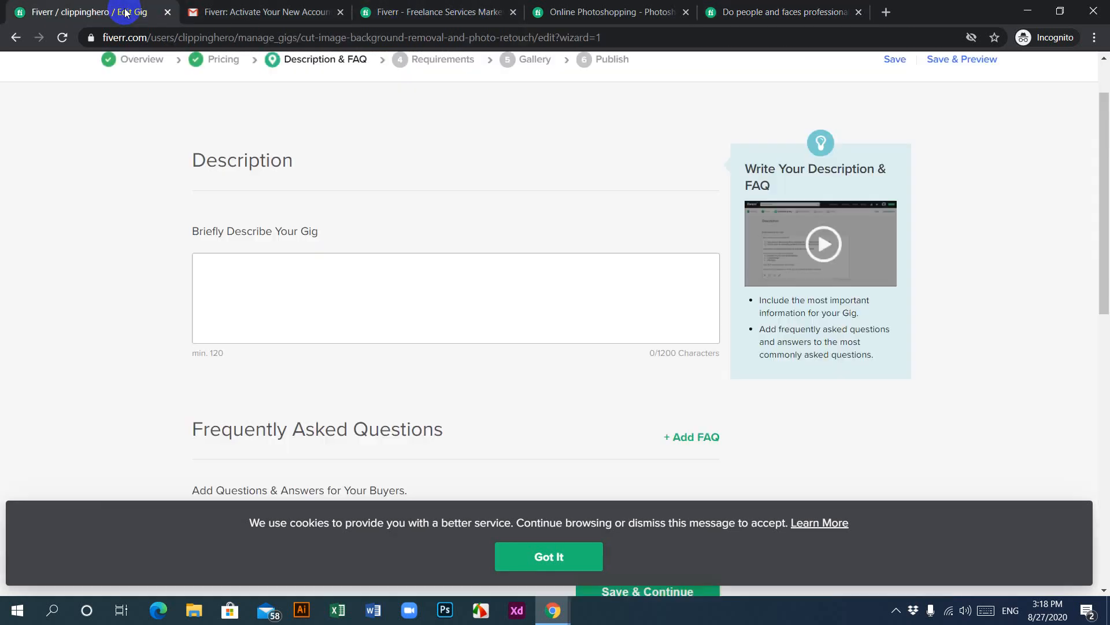
left_click(245, 284)
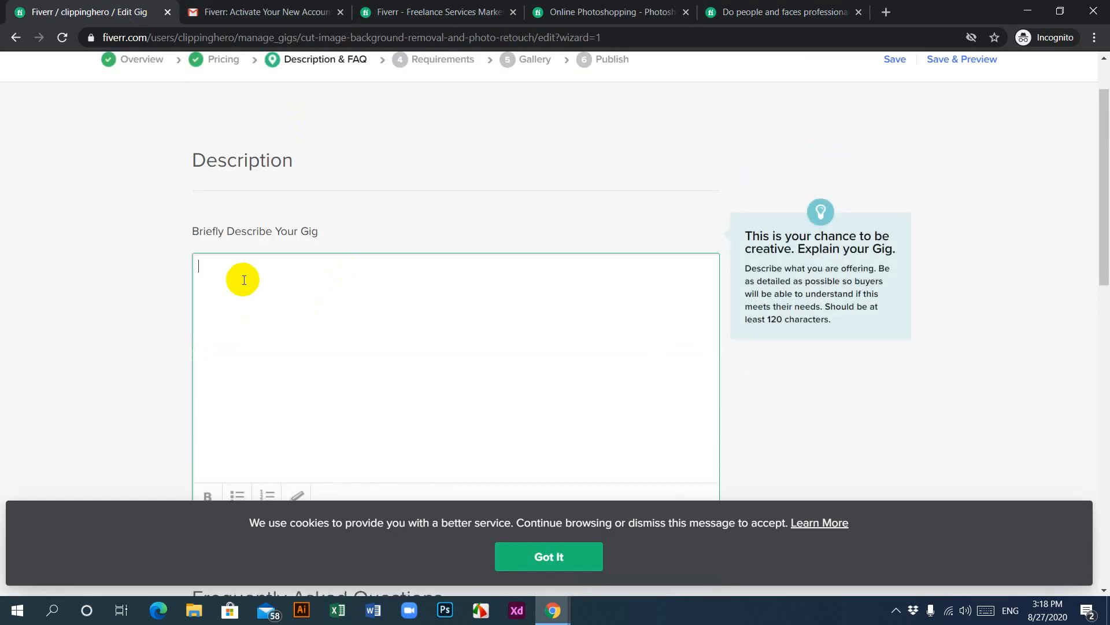
key("ctrl+v")
scroll(405, 364, "up", 10)
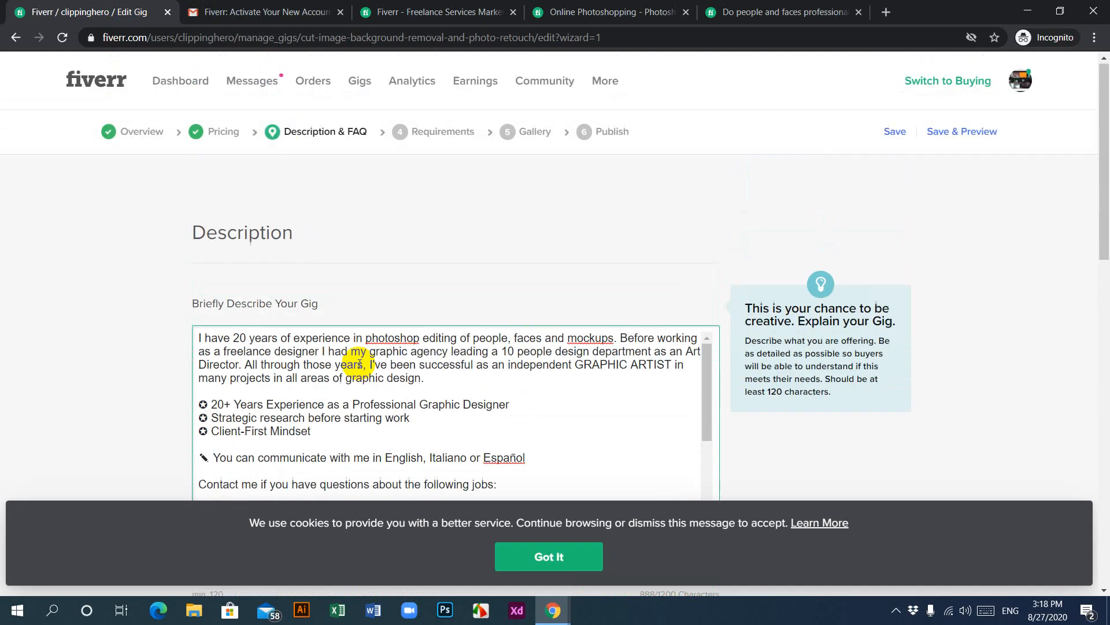
double_click(239, 337)
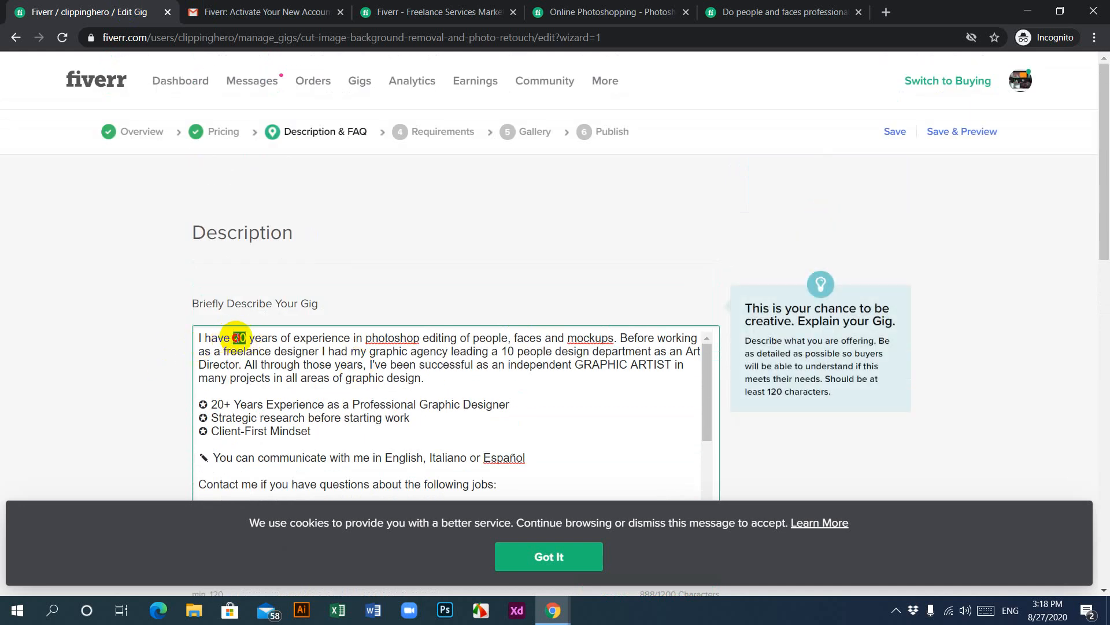
type("3")
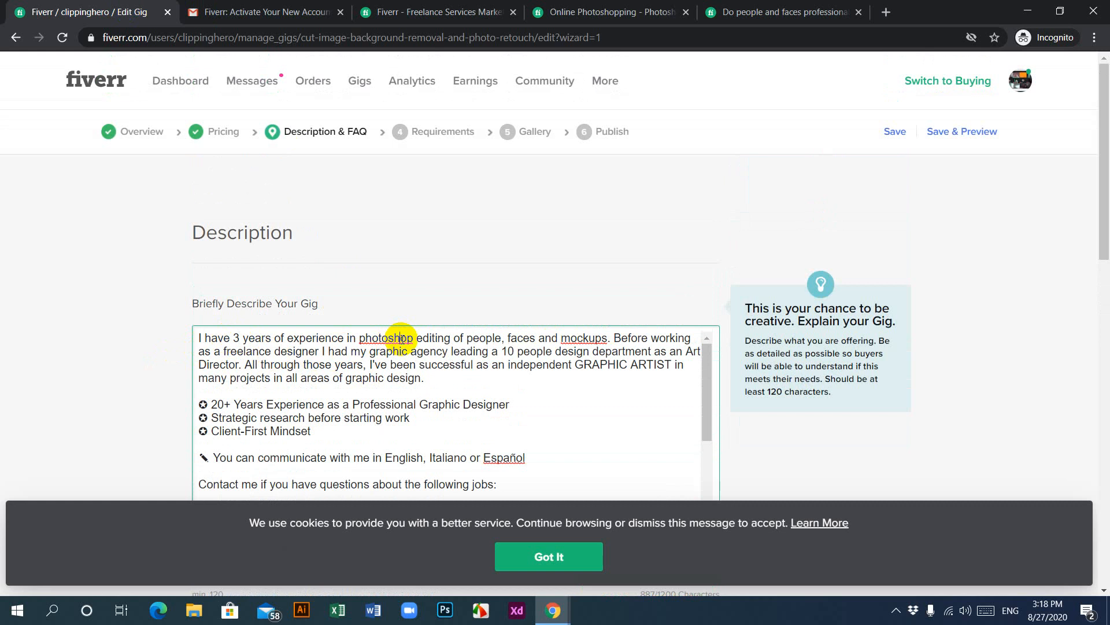
right_click(382, 339)
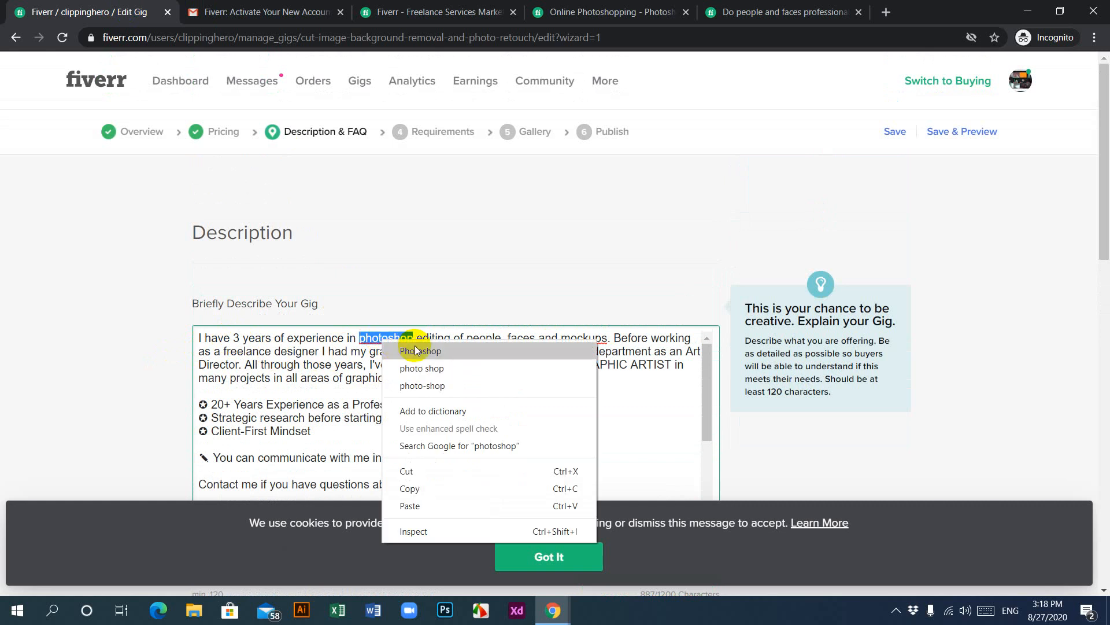
left_click(416, 347)
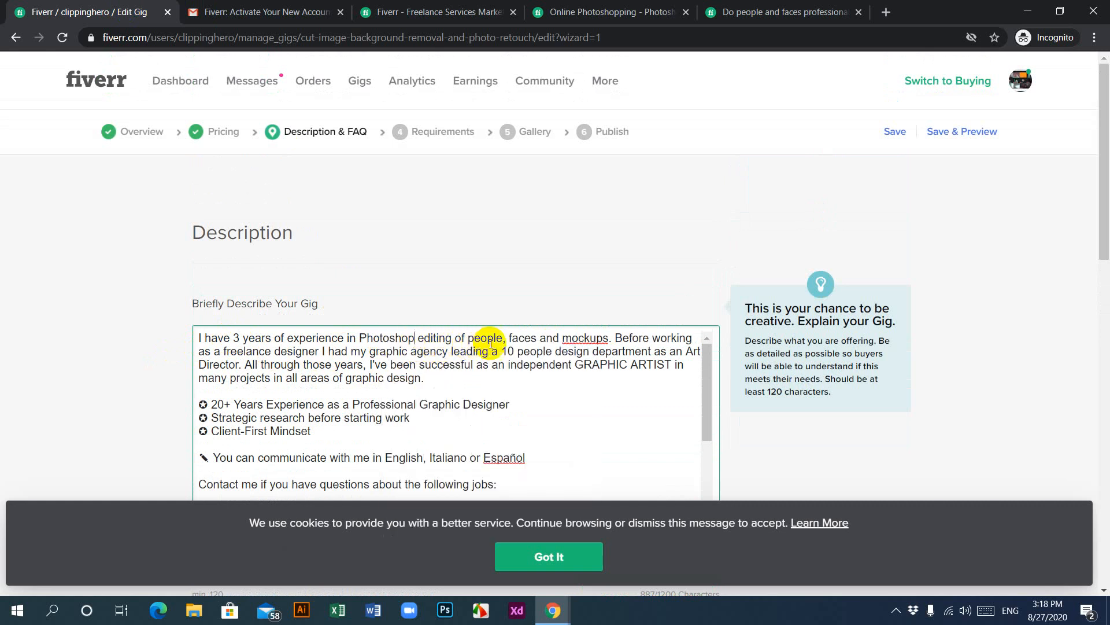
right_click(588, 338)
left_click_drag(555, 340, 568, 341)
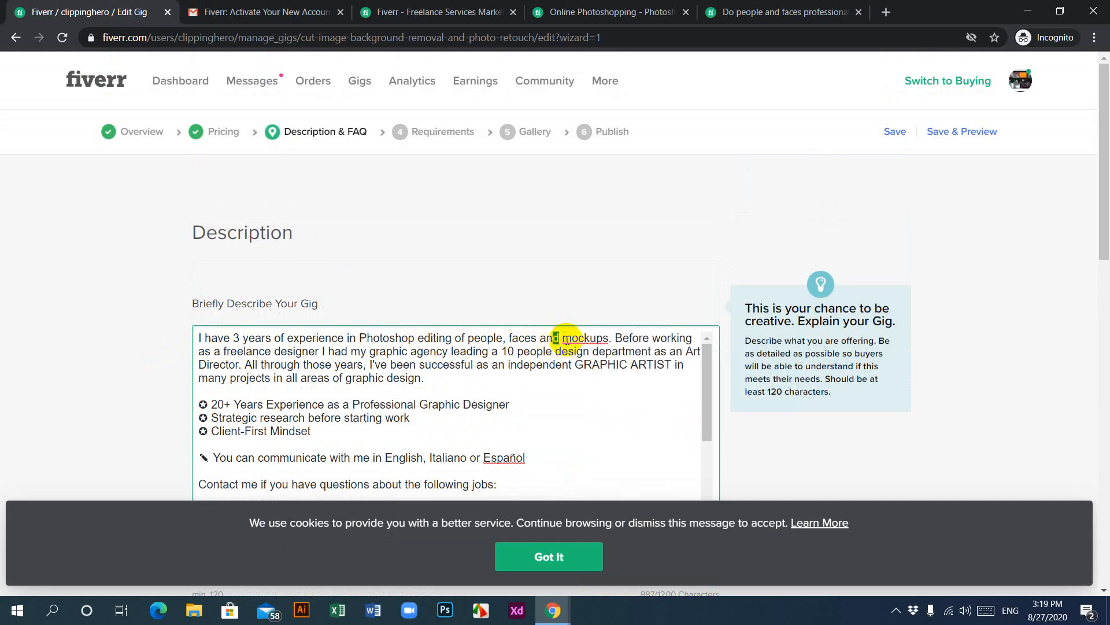
left_click(593, 339)
right_click(592, 338)
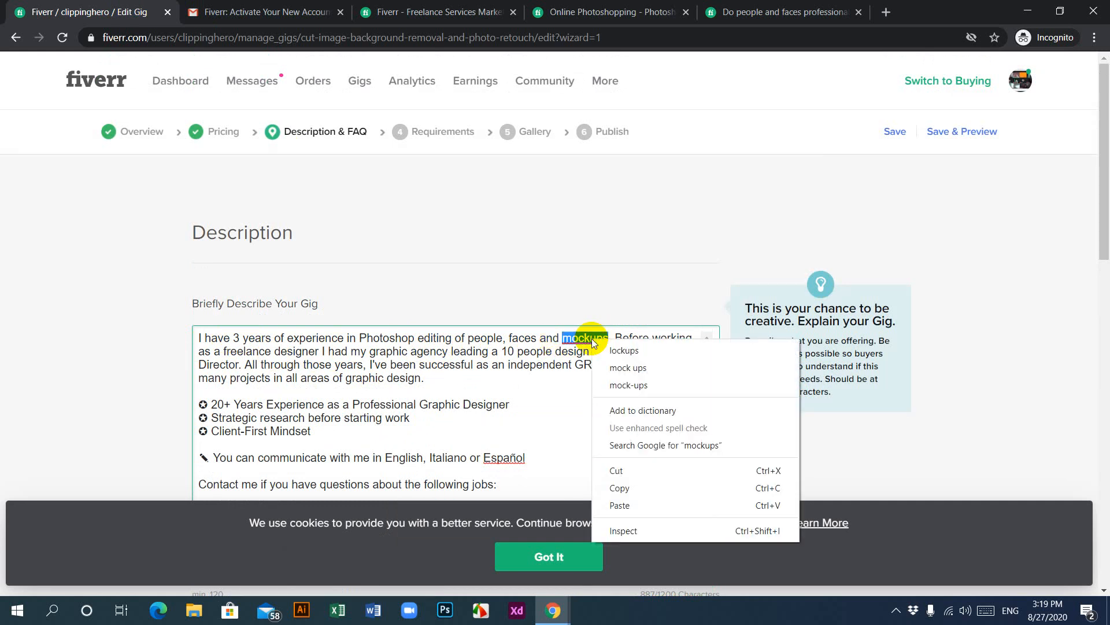
left_click_drag(567, 351, 573, 351)
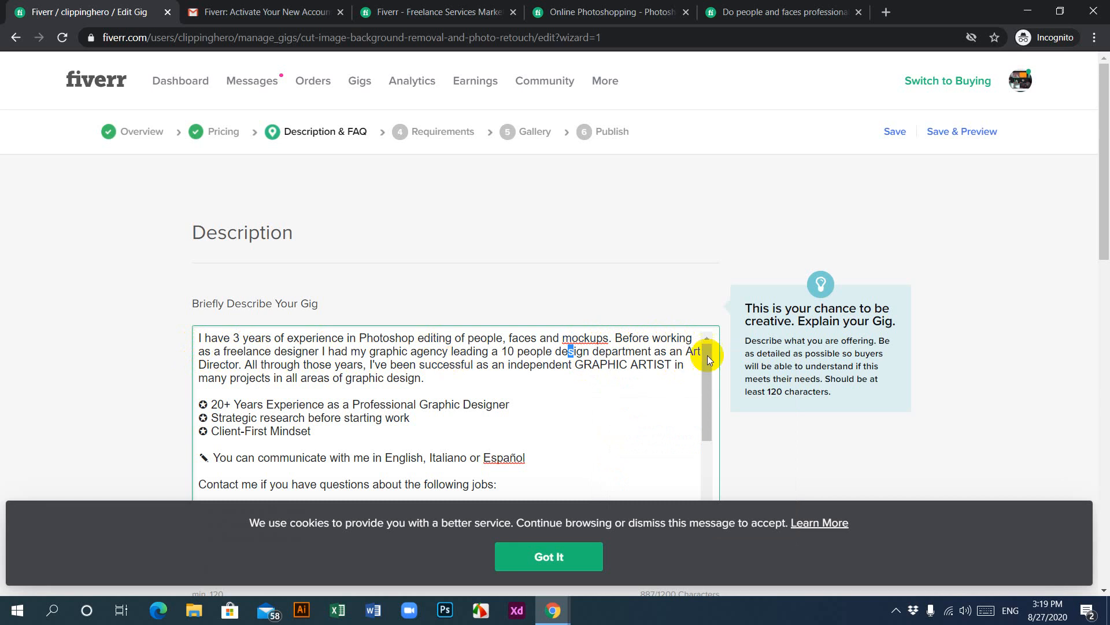
left_click(334, 365)
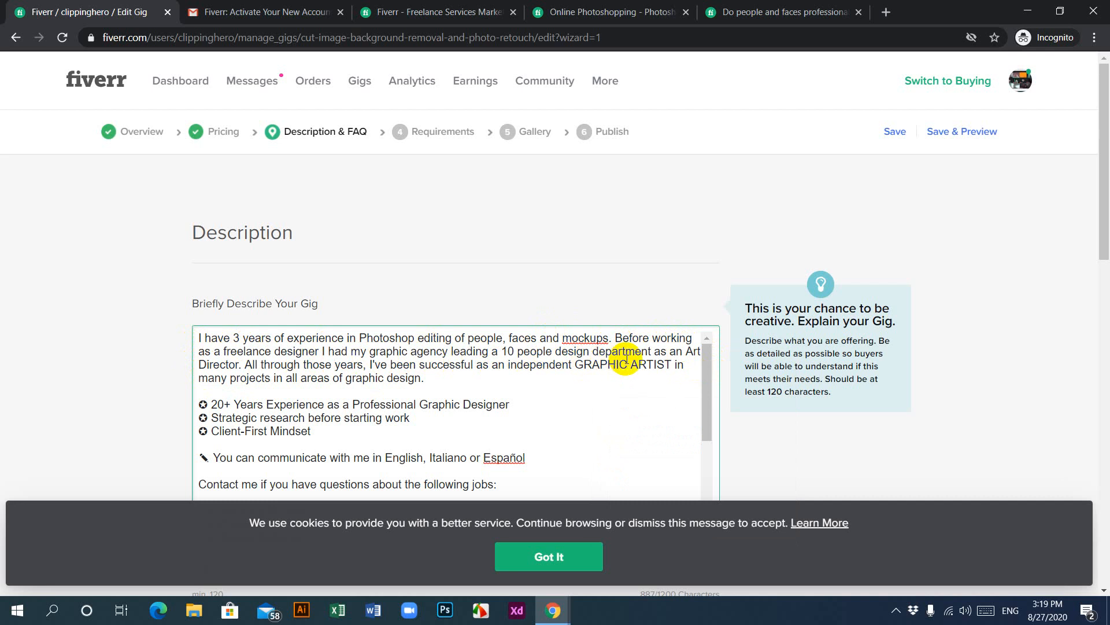
left_click(665, 364)
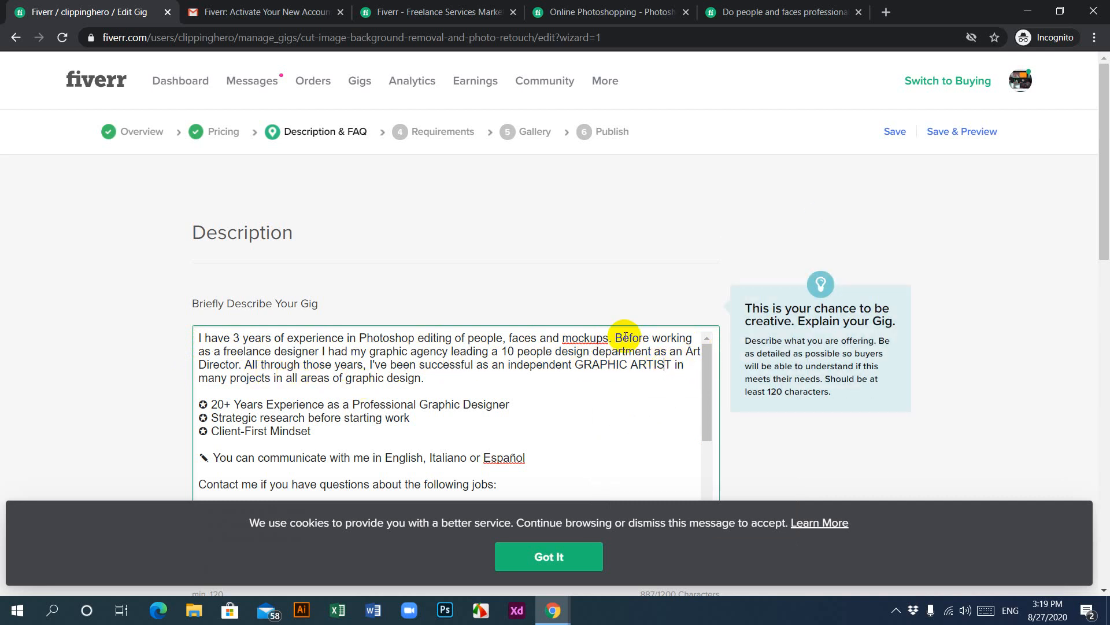
left_click_drag(615, 338, 241, 366)
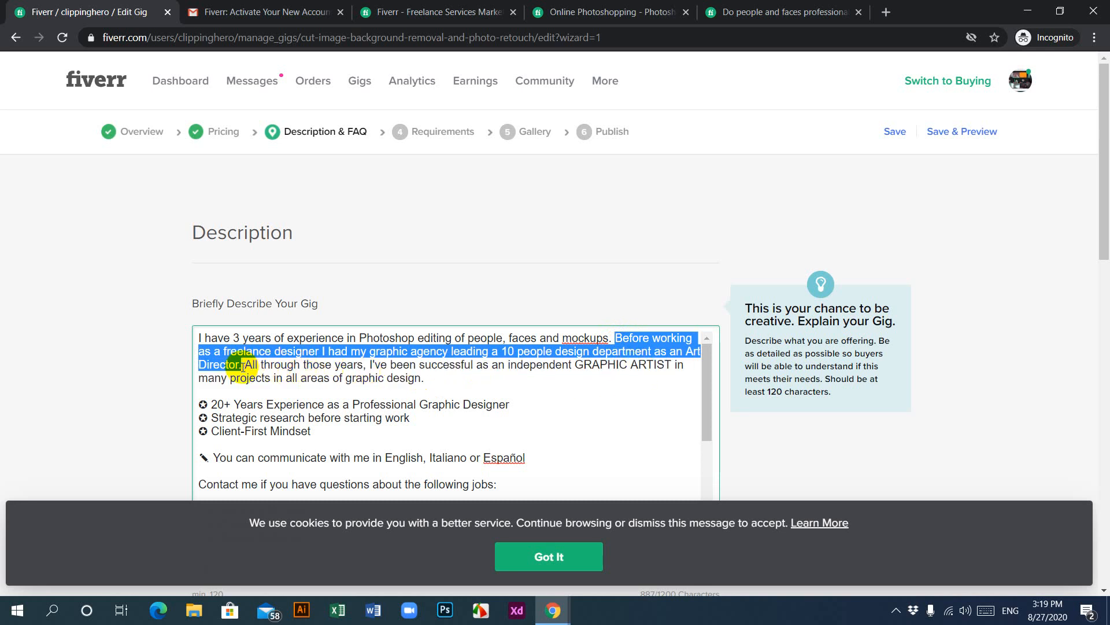
- Delete the Art Director sentence and replace ARTIST with DESIGNER AND EDITOR
key("BackSpace")
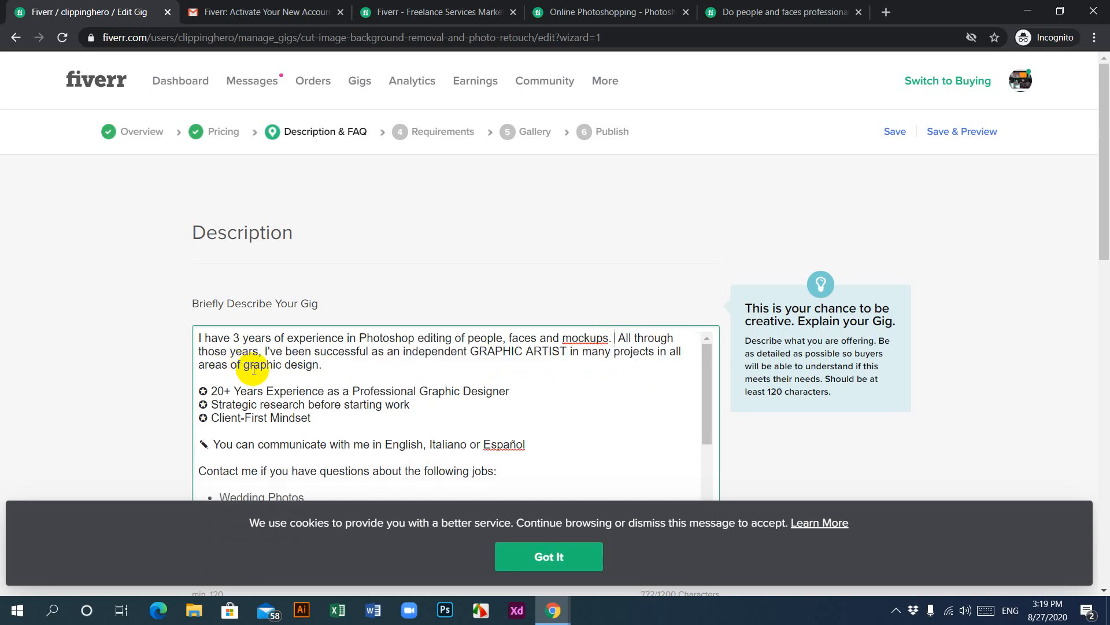
key("BackSpace")
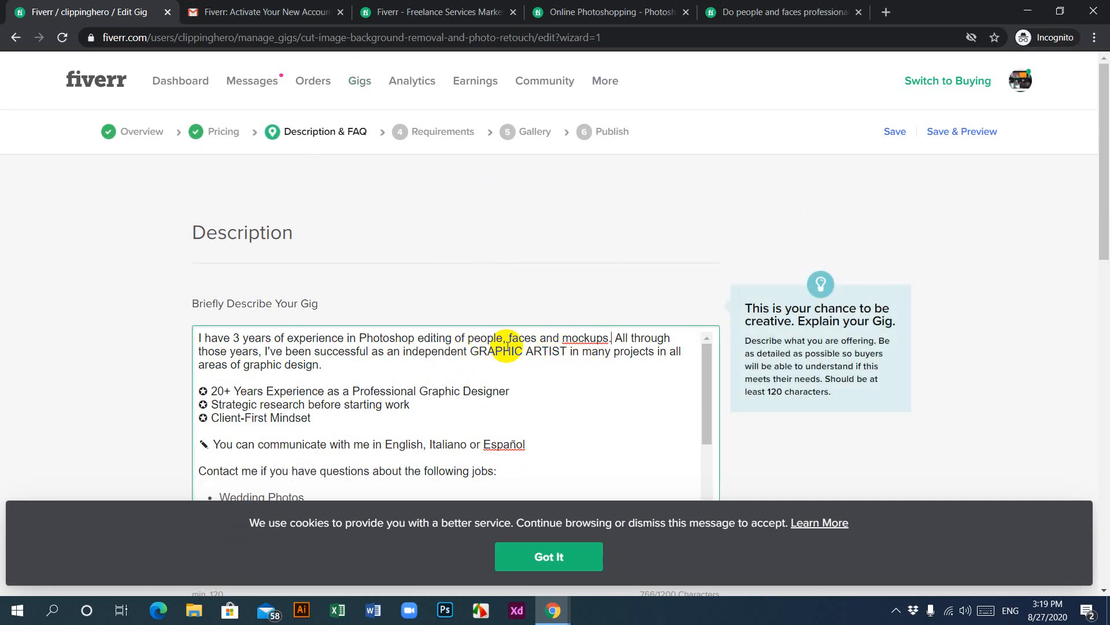
left_click(562, 352)
left_click_drag(563, 352, 527, 351)
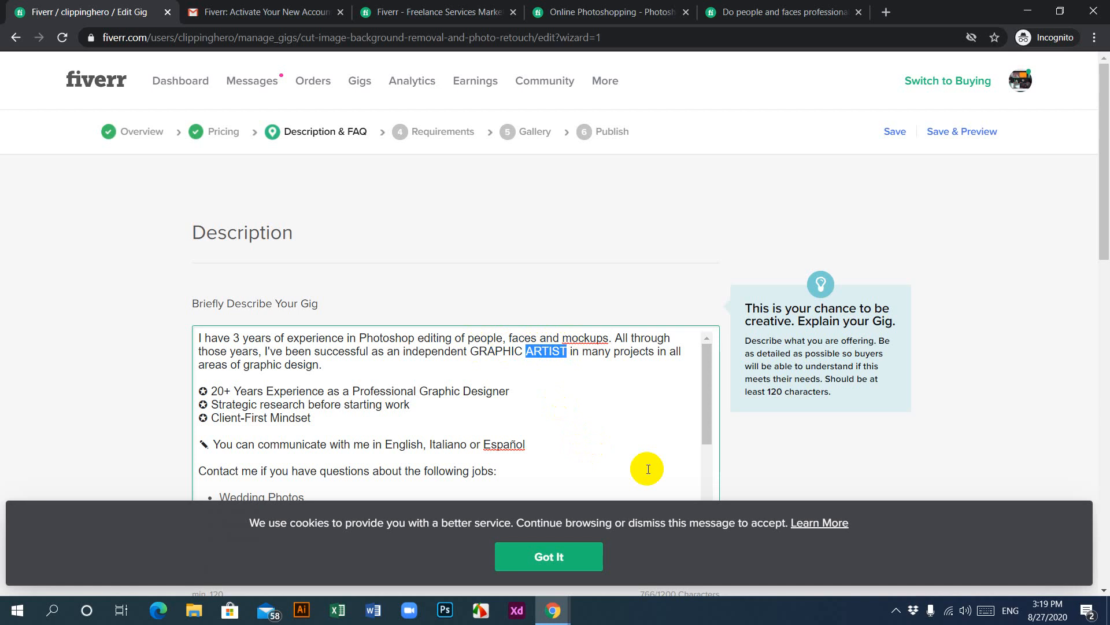
type("d")
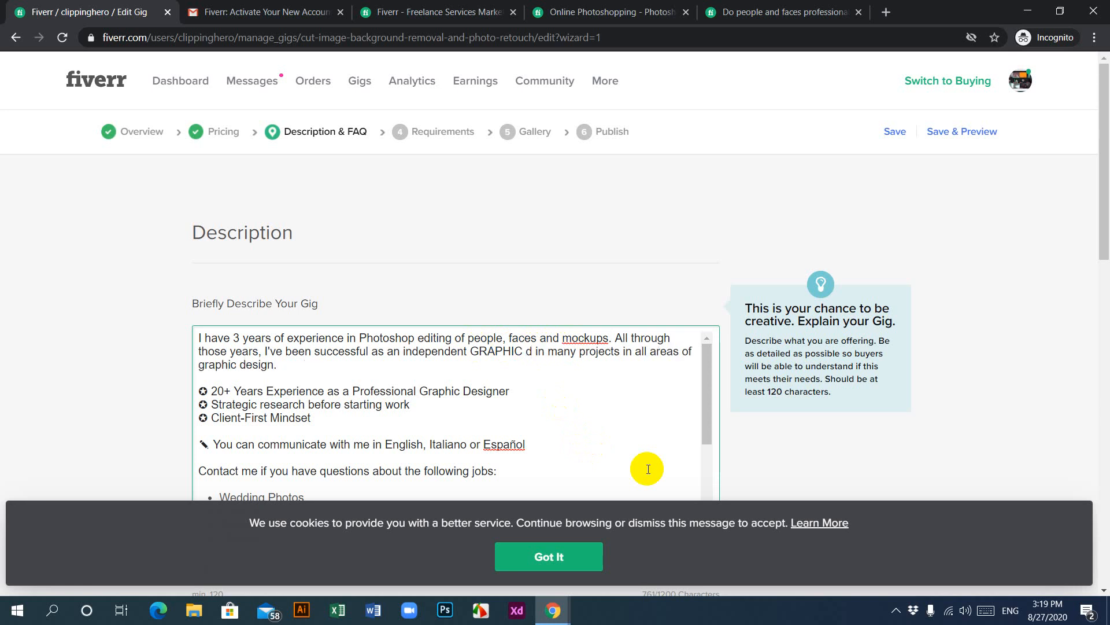
key("BackSpace")
type("DESIGN")
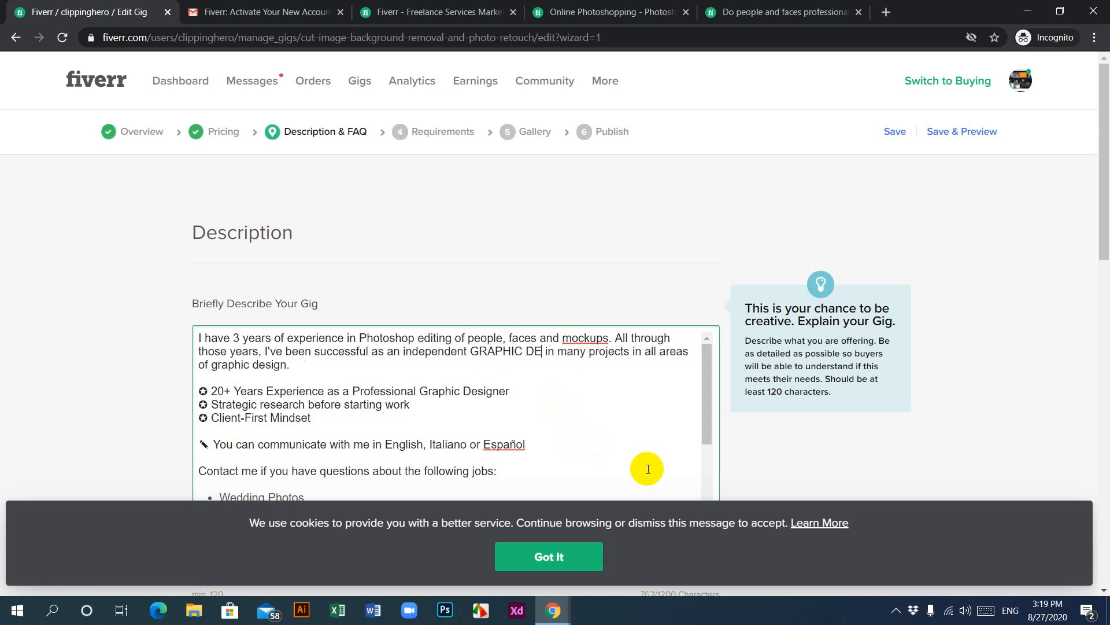
type("ER ")
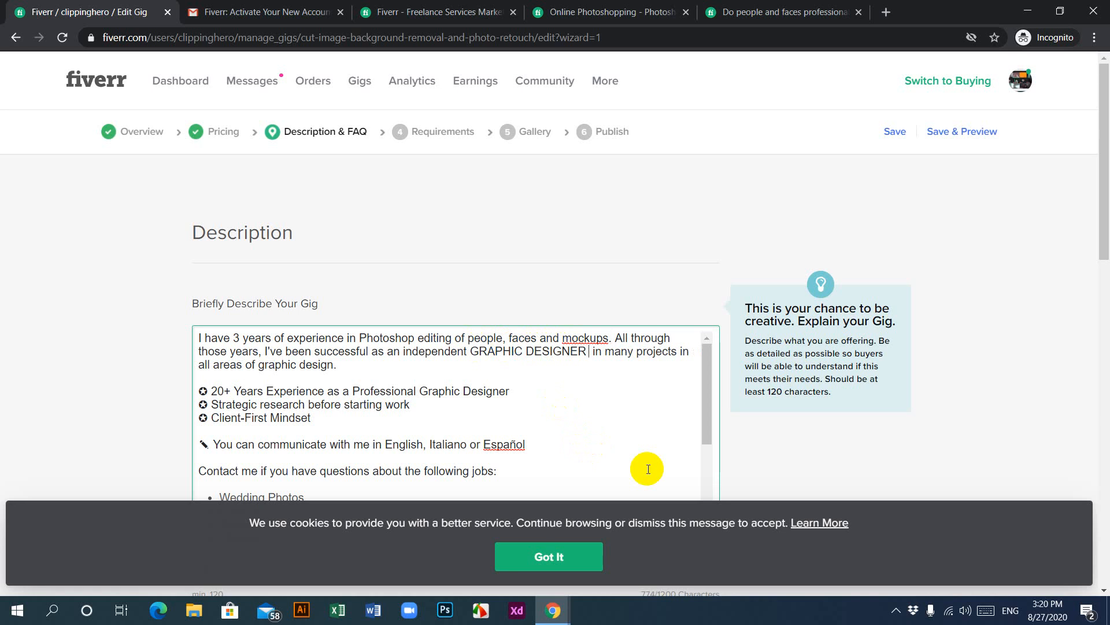
type("AND ")
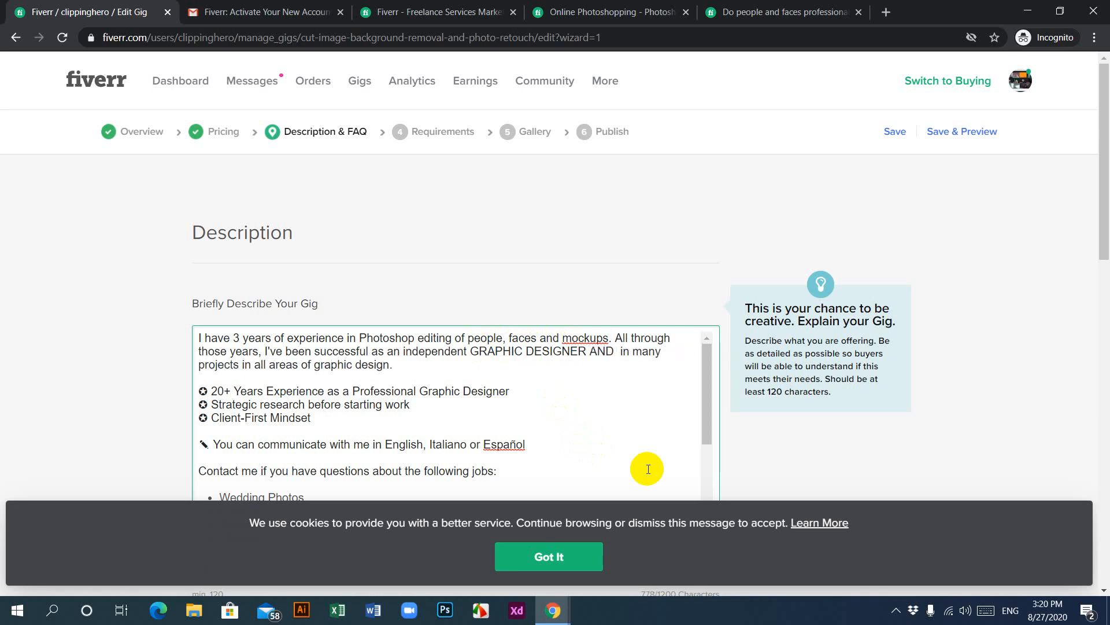
type("EDITOR")
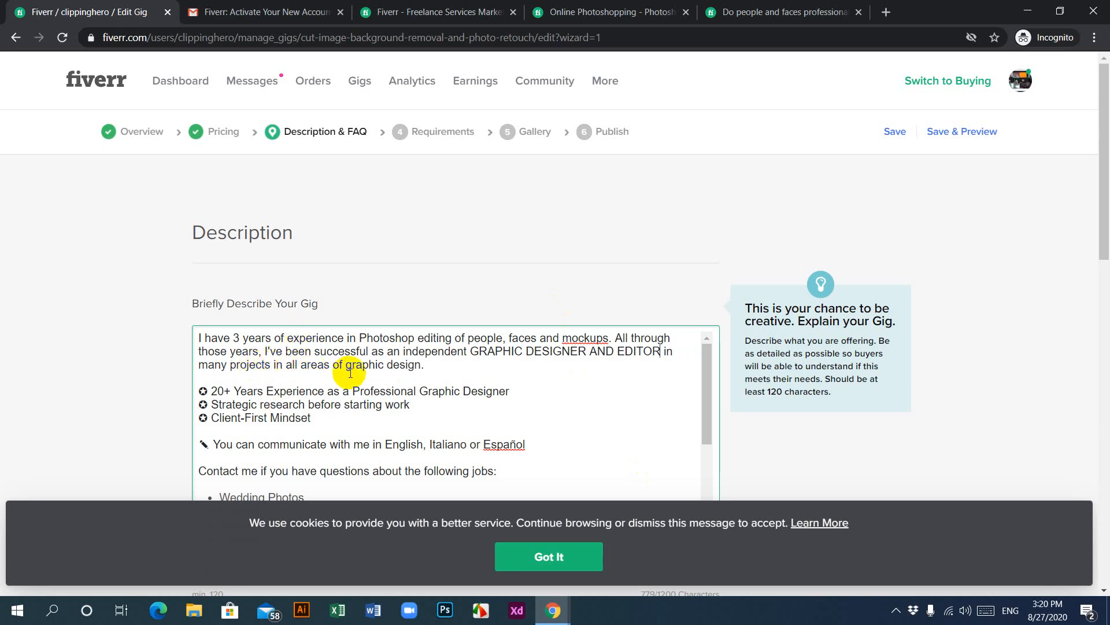
- Delete the three starred bullet lines from the description
scroll(441, 368, "down", 2)
scroll(379, 431, "down", 1)
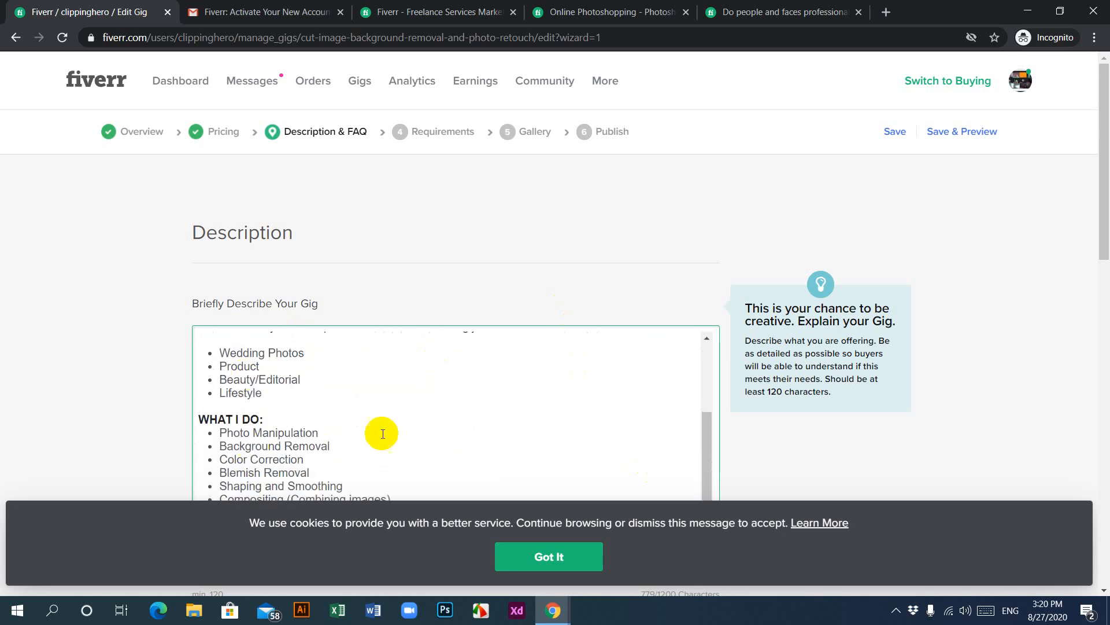
scroll(376, 436, "up", 5)
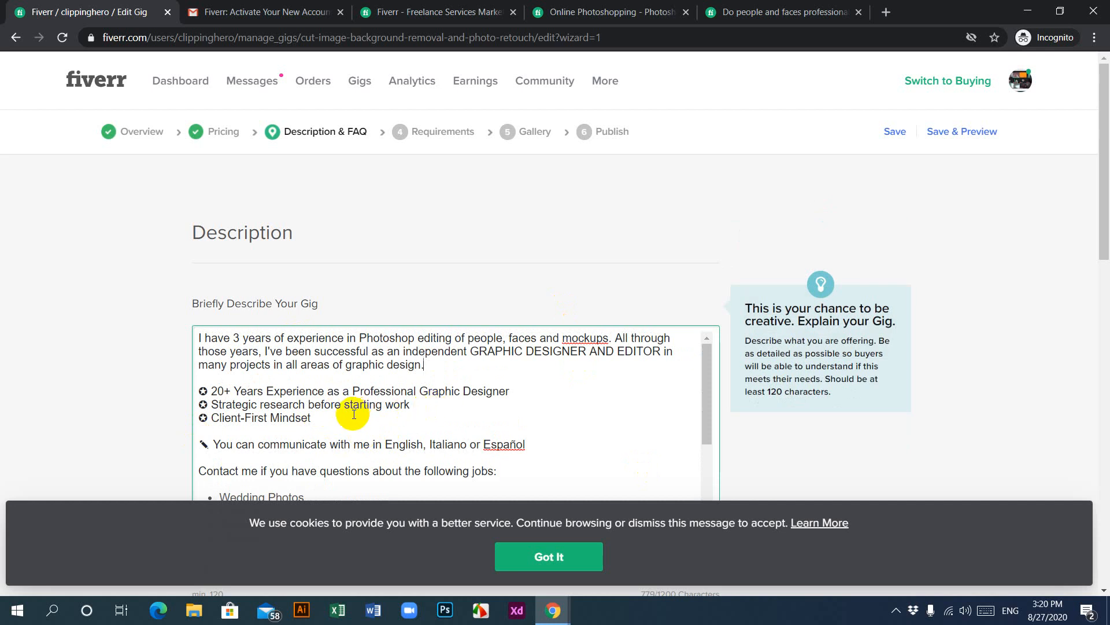
left_click_drag(311, 418, 185, 391)
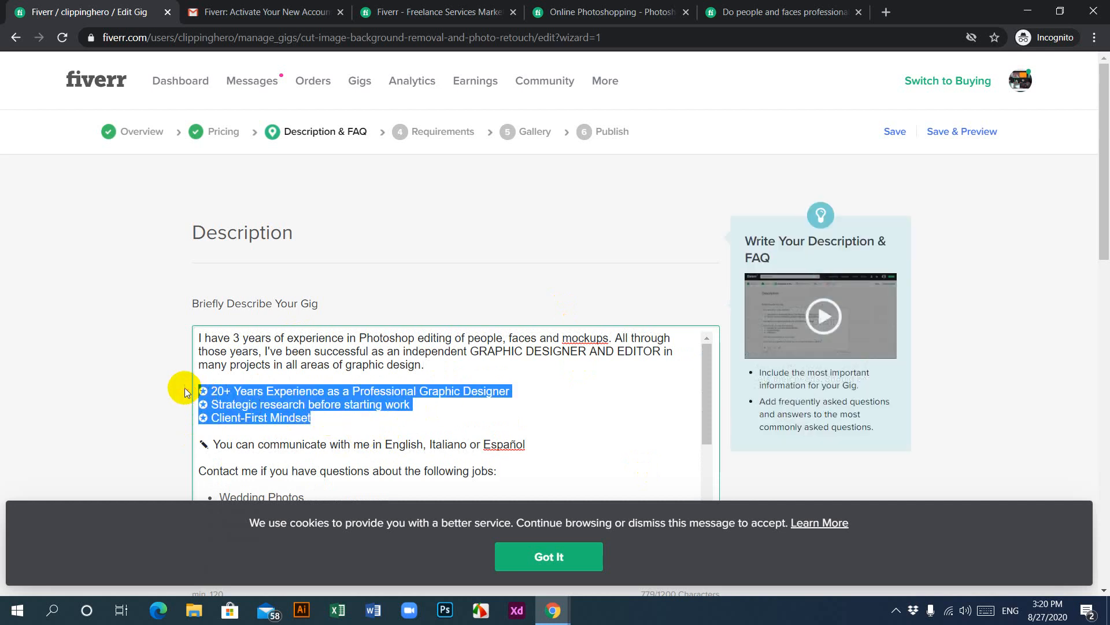
key("BackSpace")
key("BackSpace")
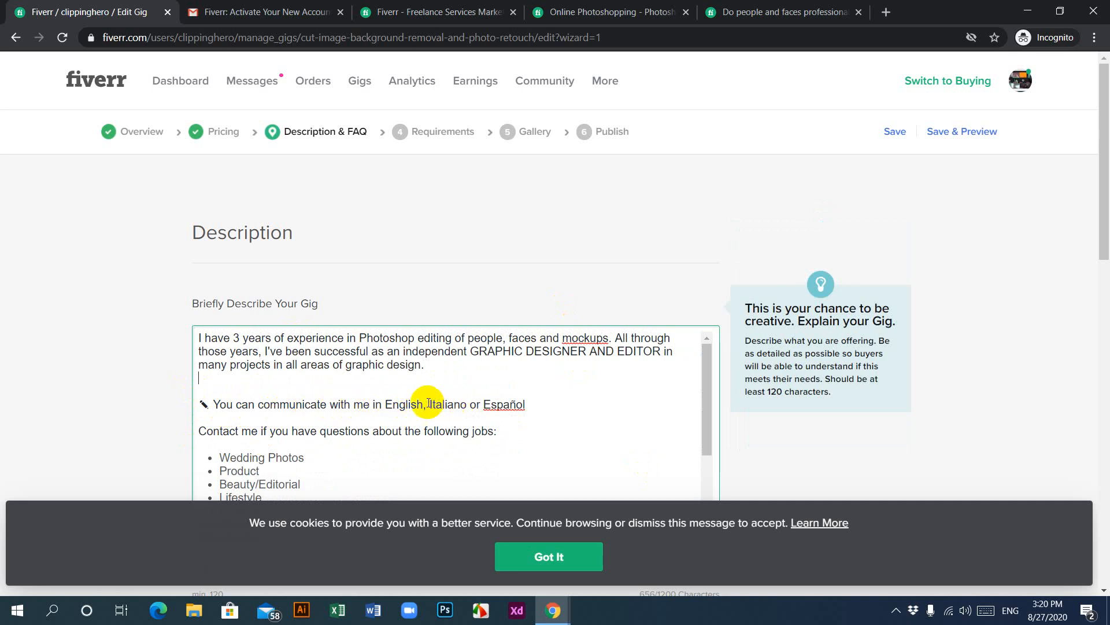
- Change the languages line to 'English And Bangle' using the spelling suggestion
left_click_drag(430, 405, 532, 408)
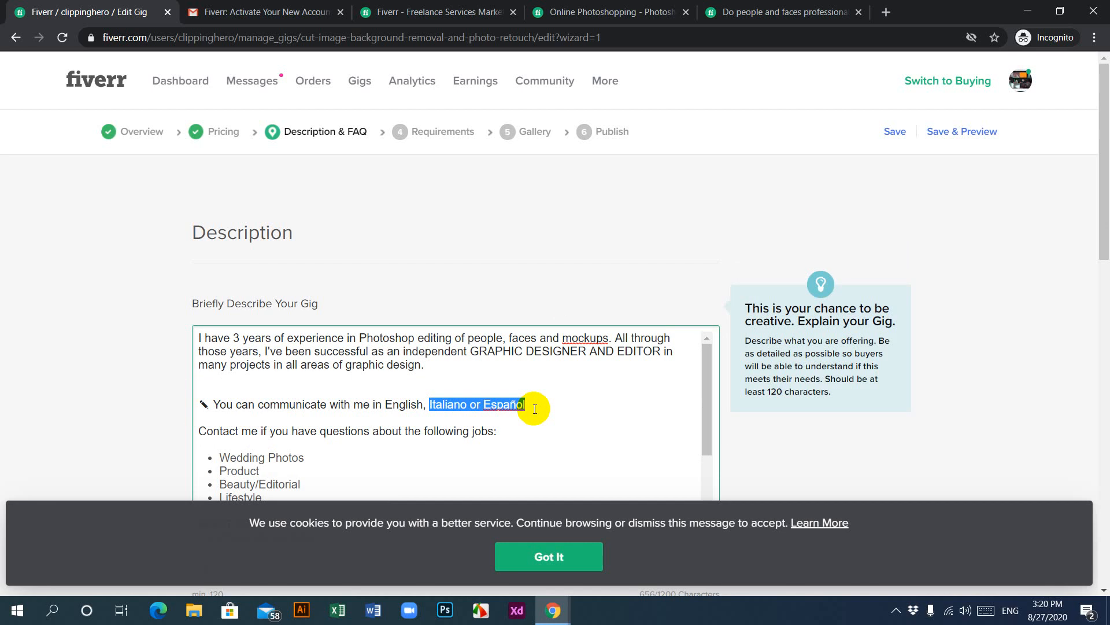
key("BackSpace")
key("BackSpace")
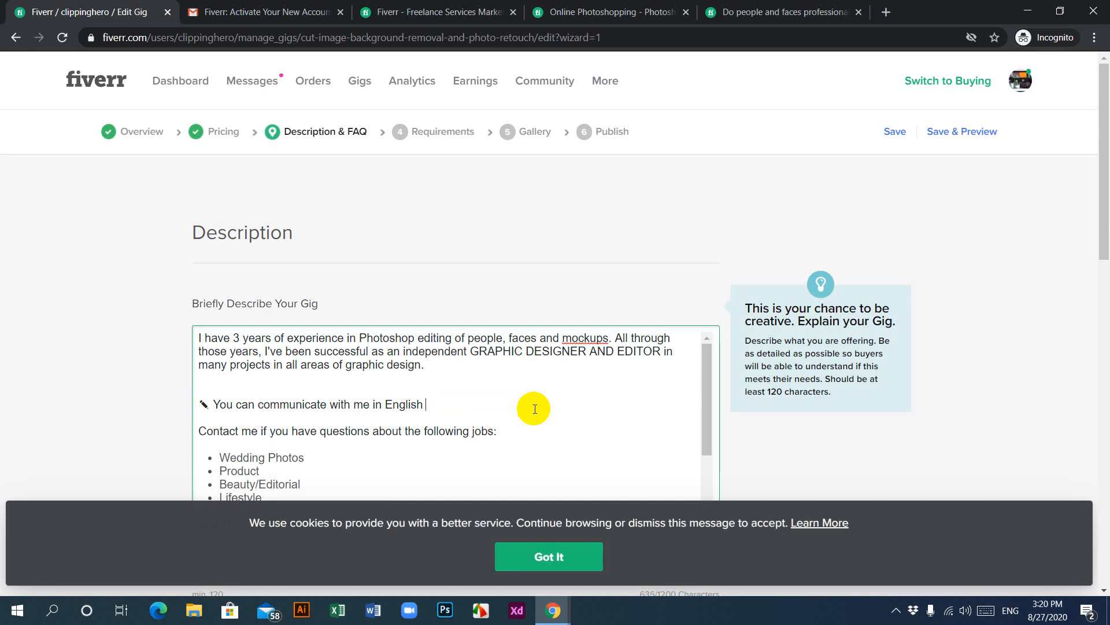
type("AN")
key("BackSpace")
key("BackSpace")
type("nd Bangla.")
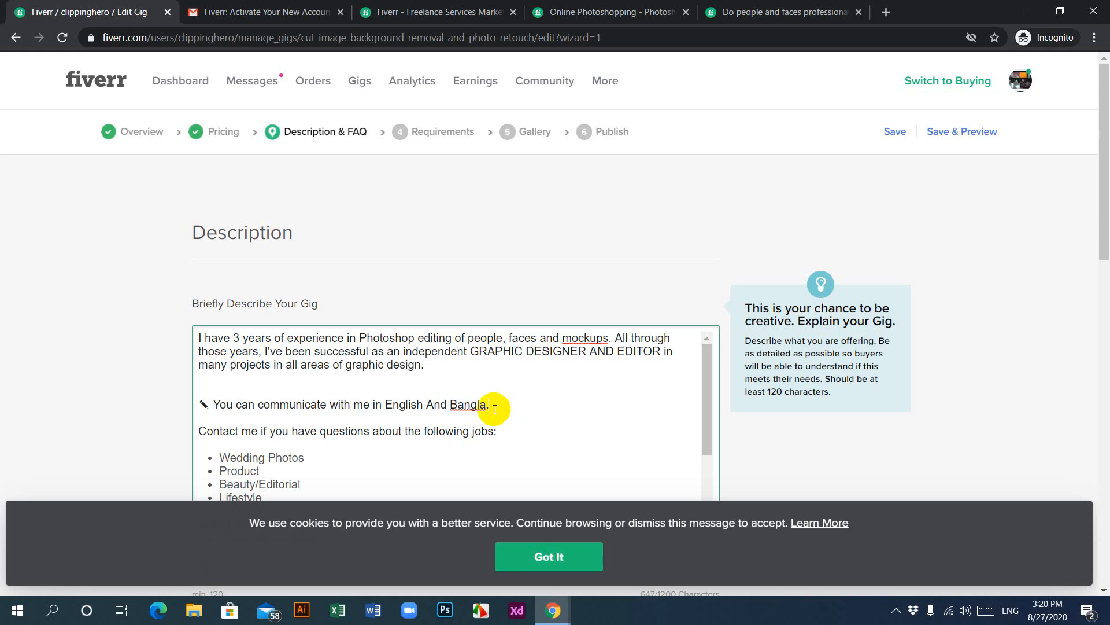
right_click(470, 403)
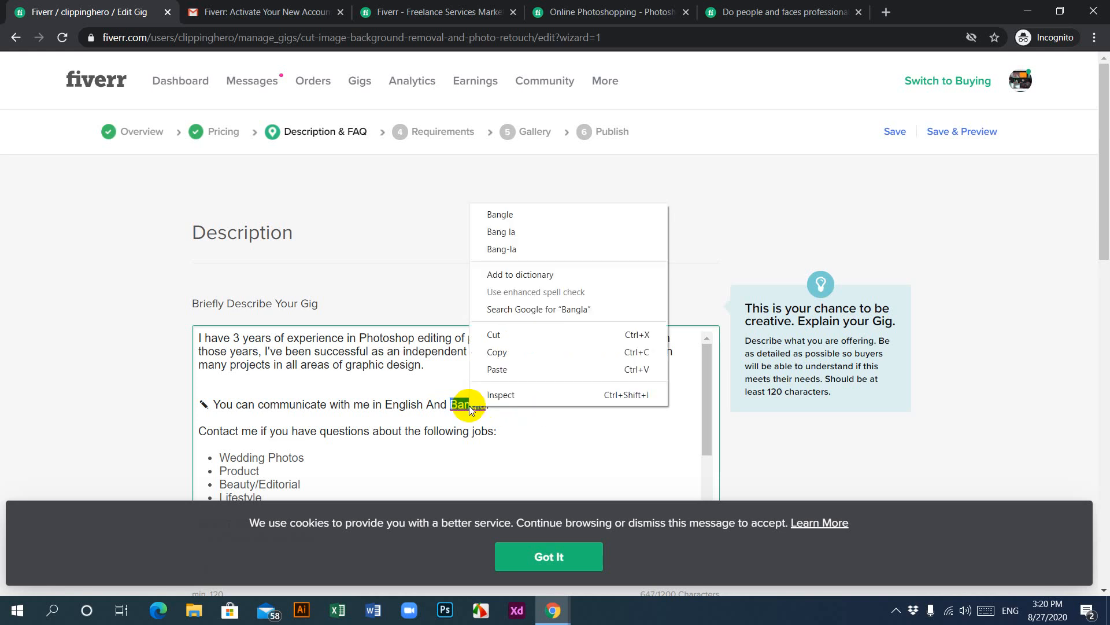
left_click(511, 215)
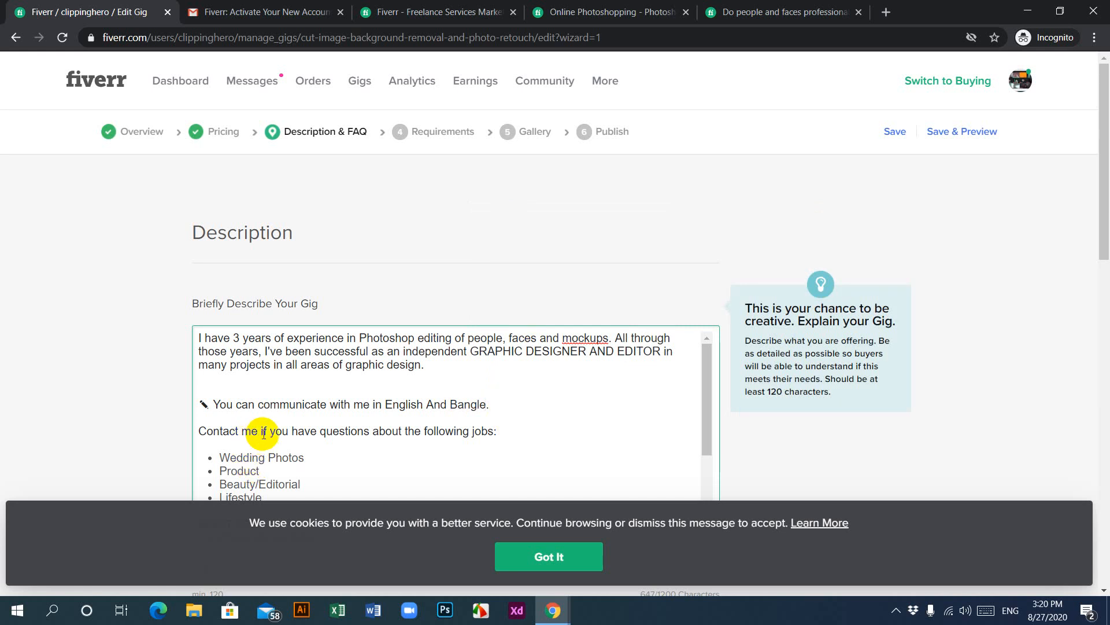
scroll(439, 440, "down", 2)
scroll(443, 405, "up", 2)
scroll(405, 405, "down", 1)
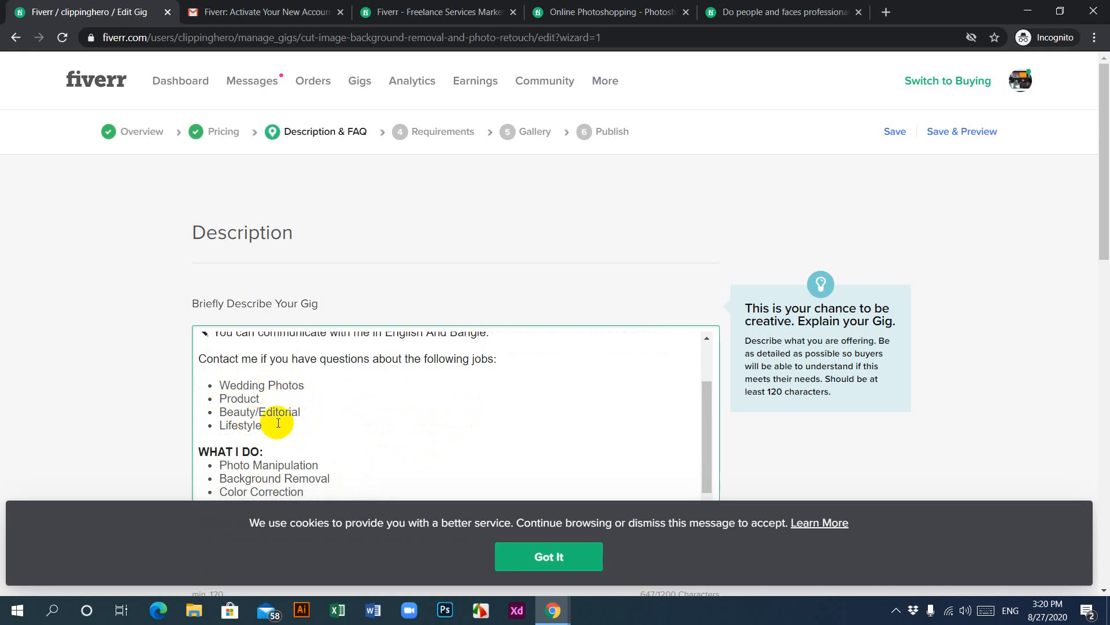
scroll(287, 413, "down", 1)
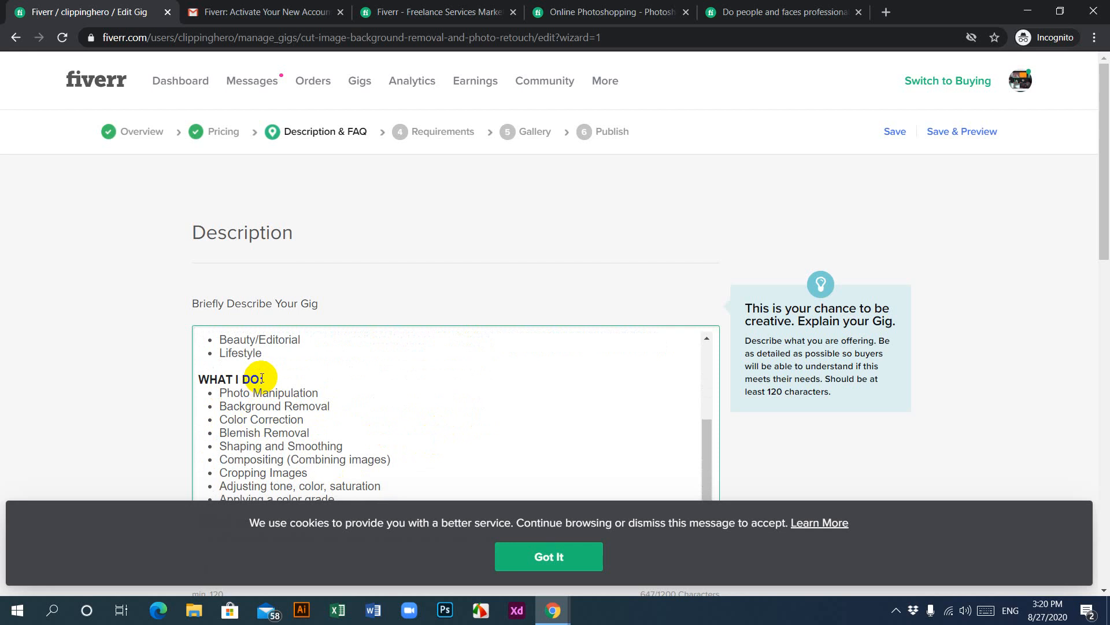
- Rename the WHAT I DO heading to 'My Best Service' and delete the Blemish Removal bullet
left_click_drag(259, 379, 197, 378)
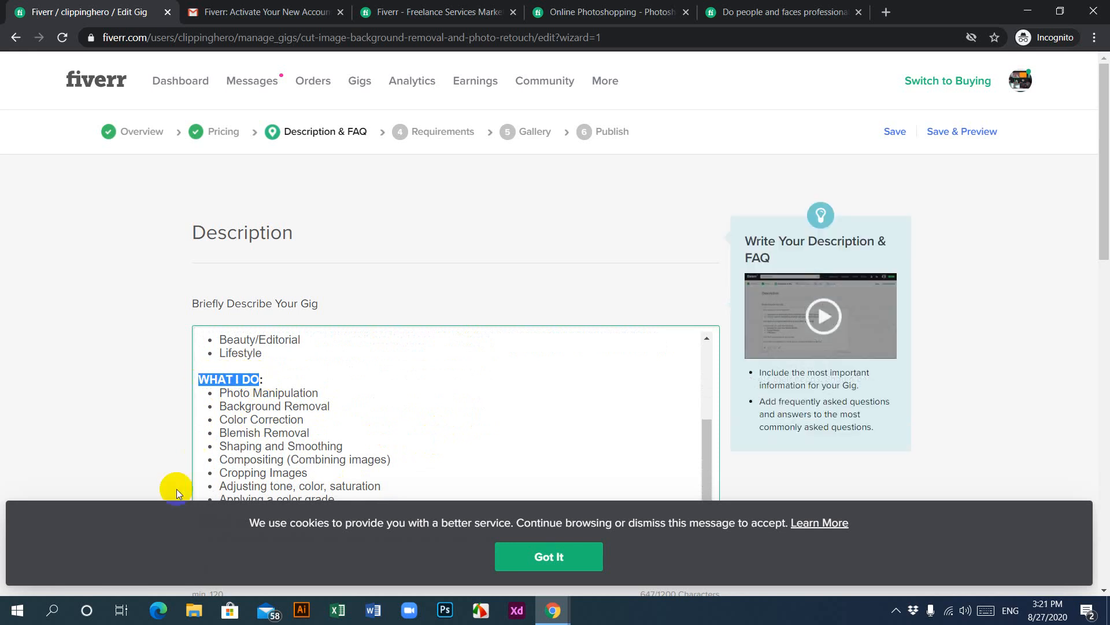
type("M")
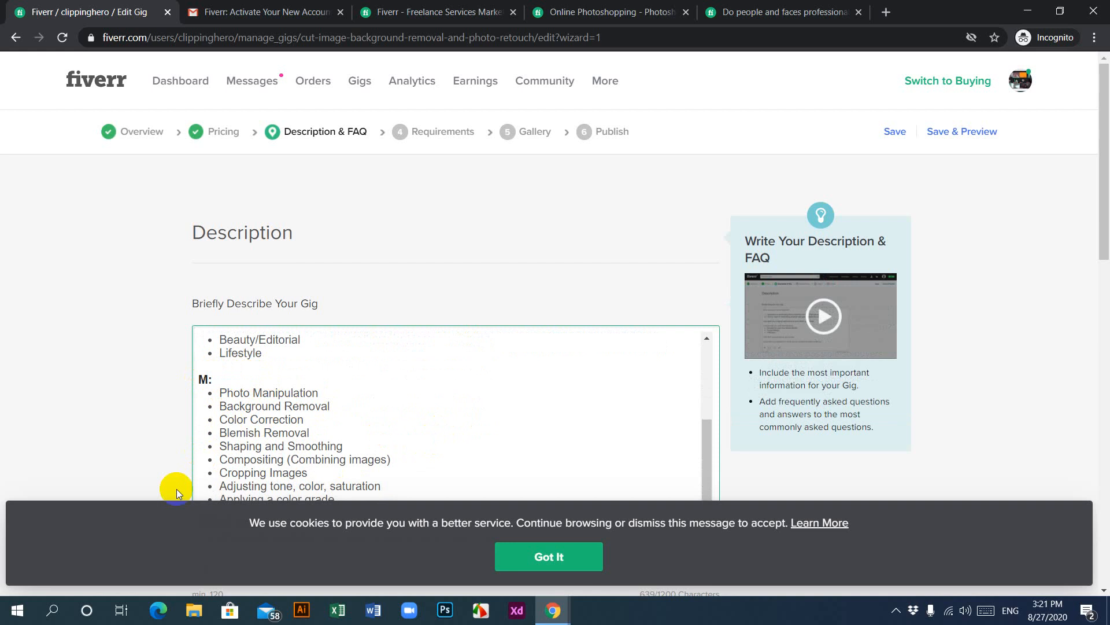
type("y Best Service")
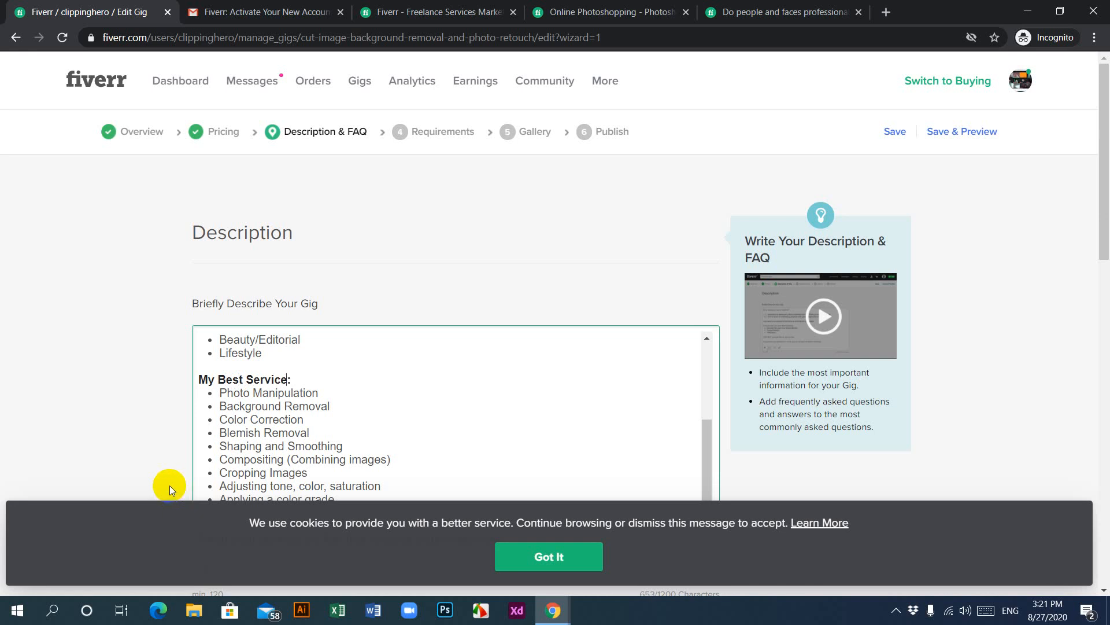
scroll(169, 485, "down", 1)
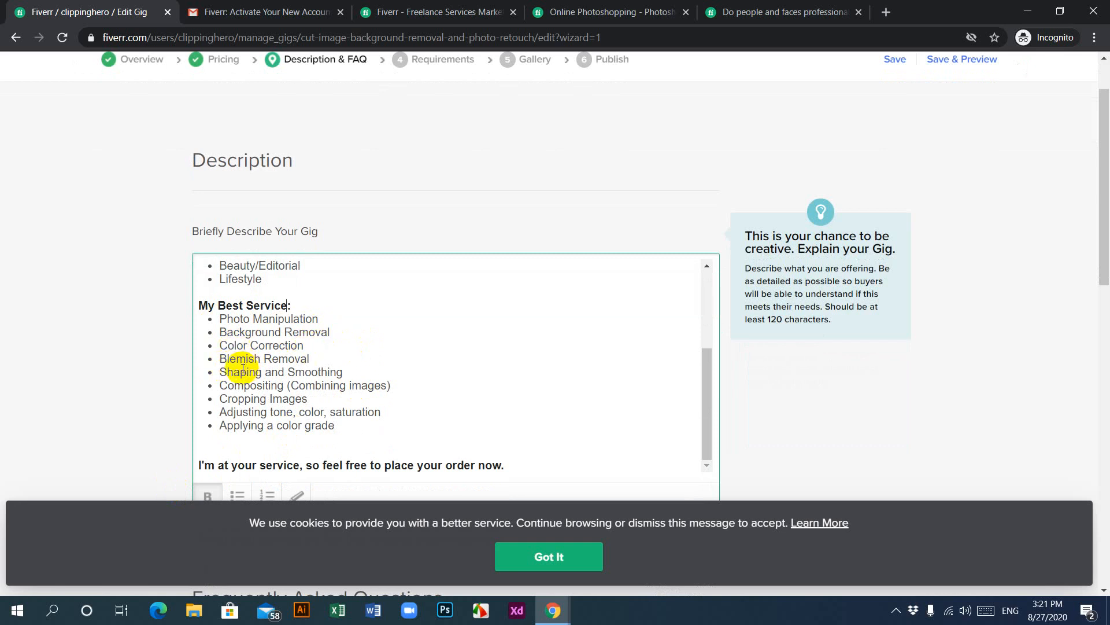
left_click_drag(311, 359, 207, 357)
key("BackSpace")
key("BackSpace")
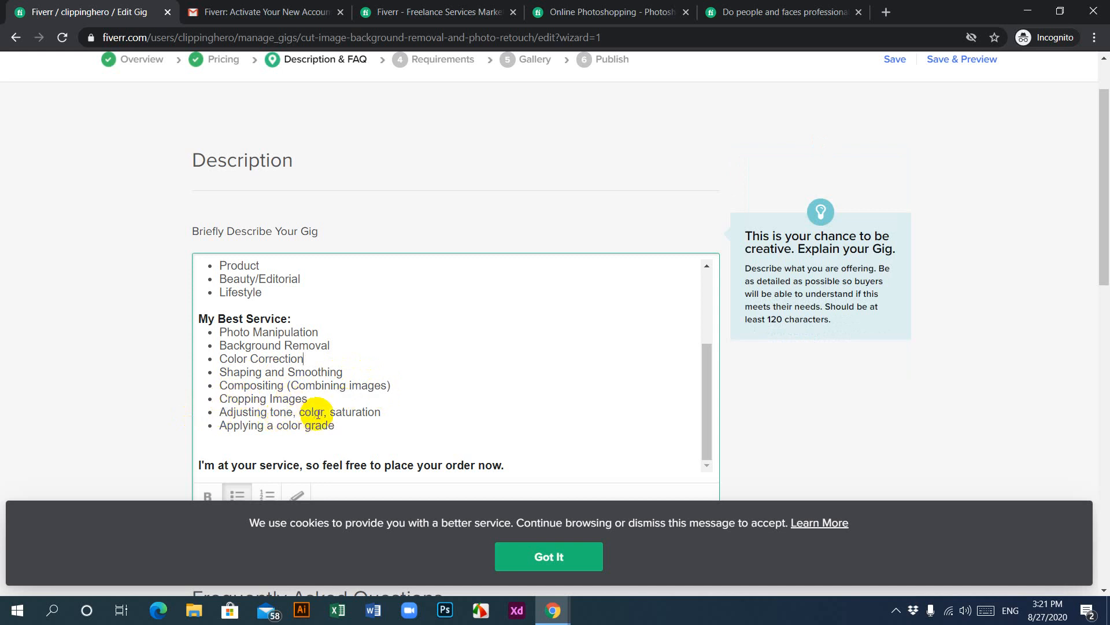
- Insert a blank line below 'My Best Service:'
scroll(394, 417, "down", 4)
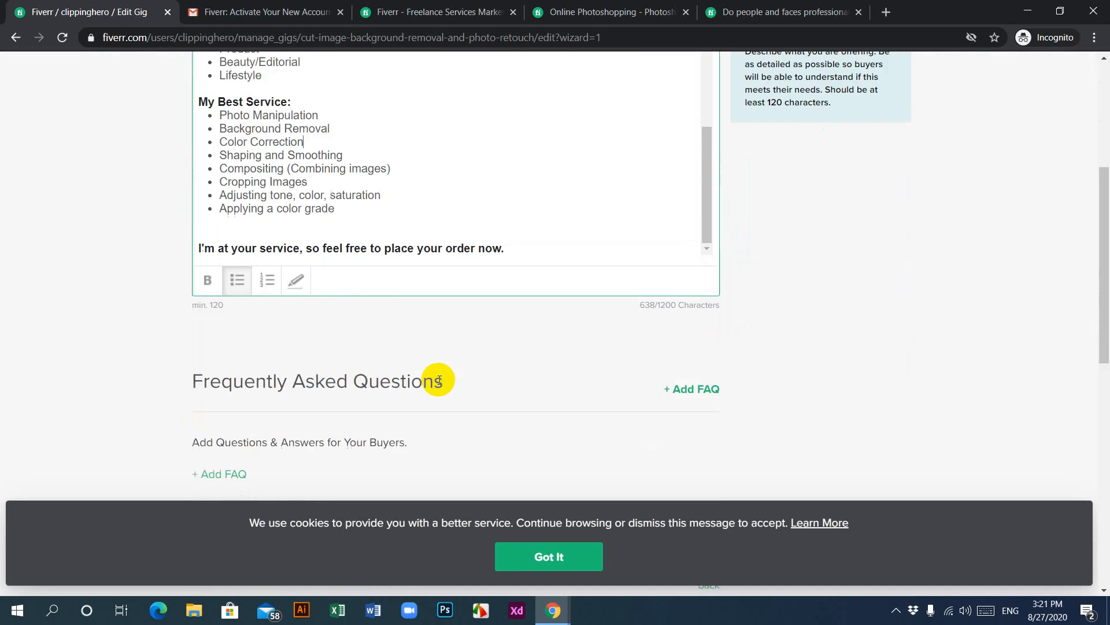
scroll(364, 298, "up", 2)
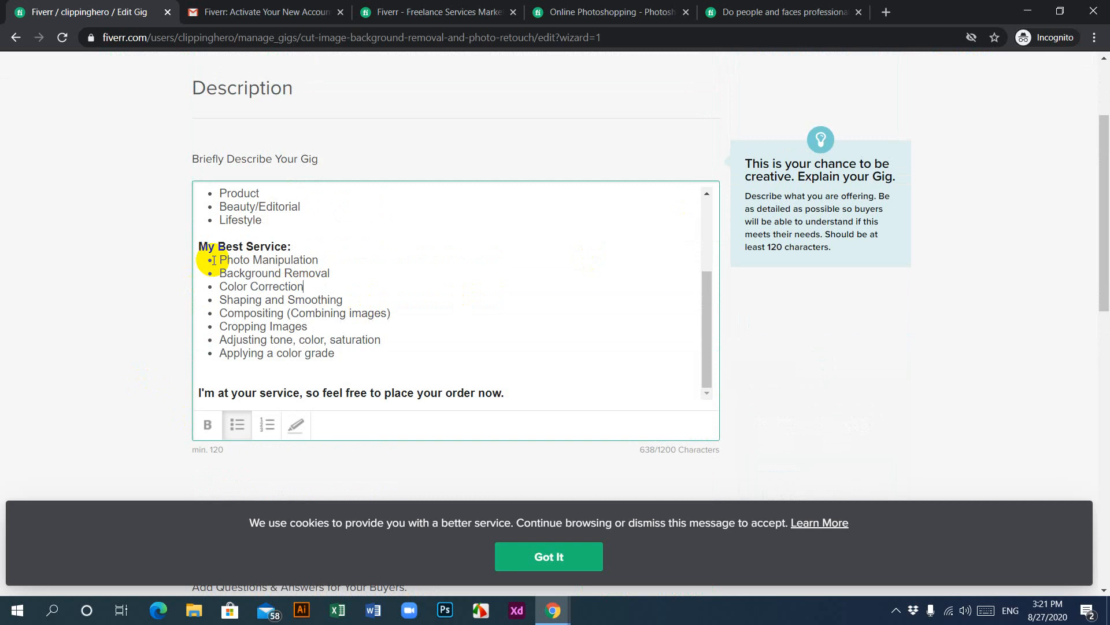
left_click(310, 247)
key("Return")
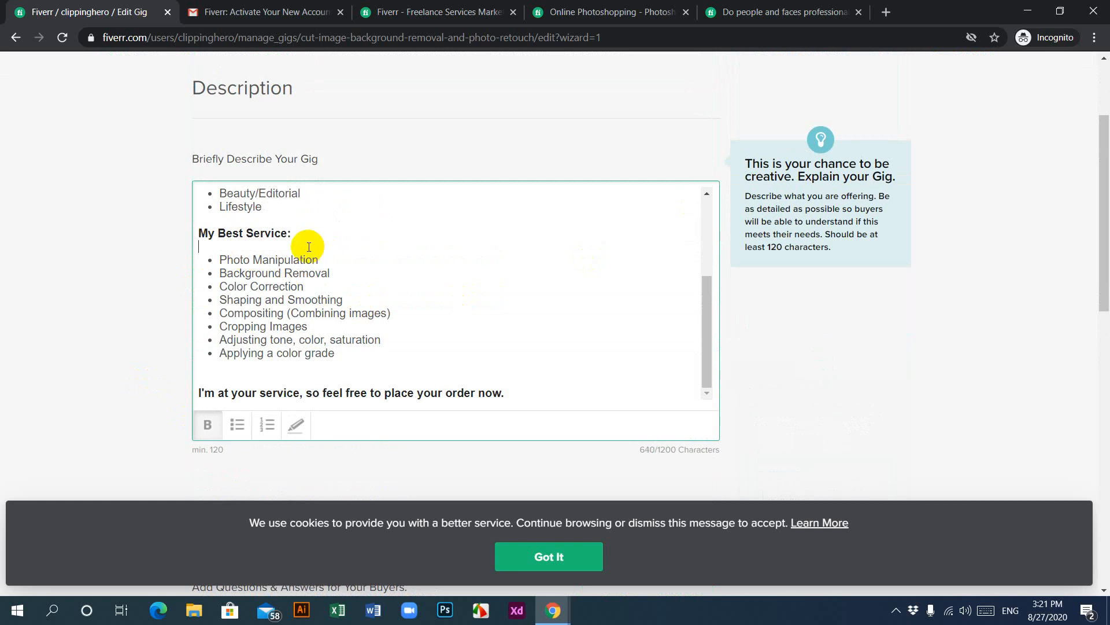
scroll(405, 307, "down", 3)
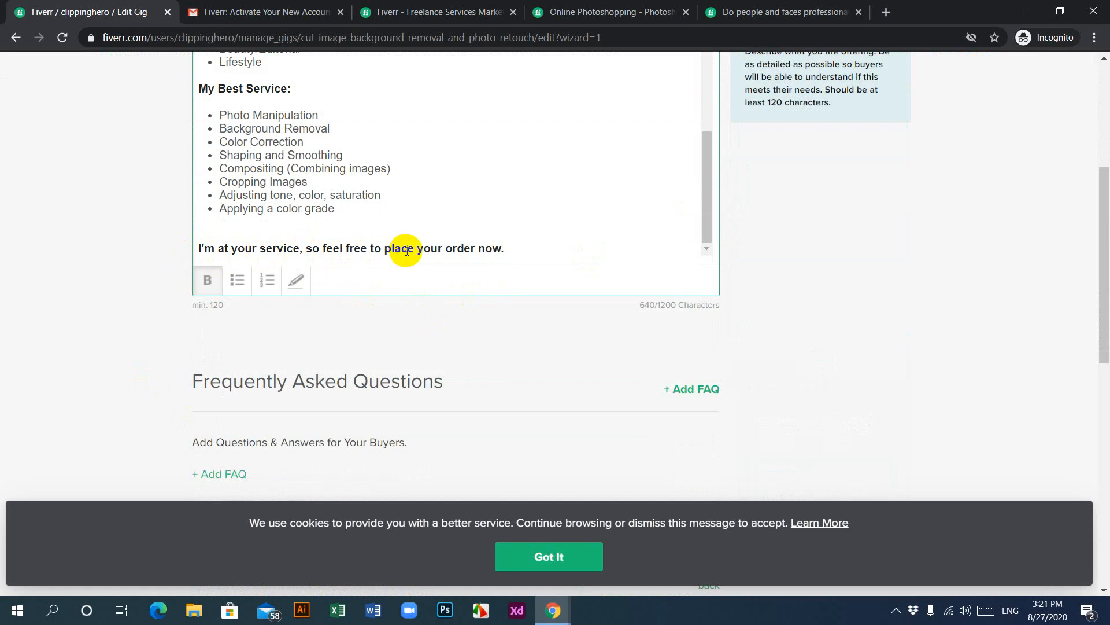
left_click(549, 250)
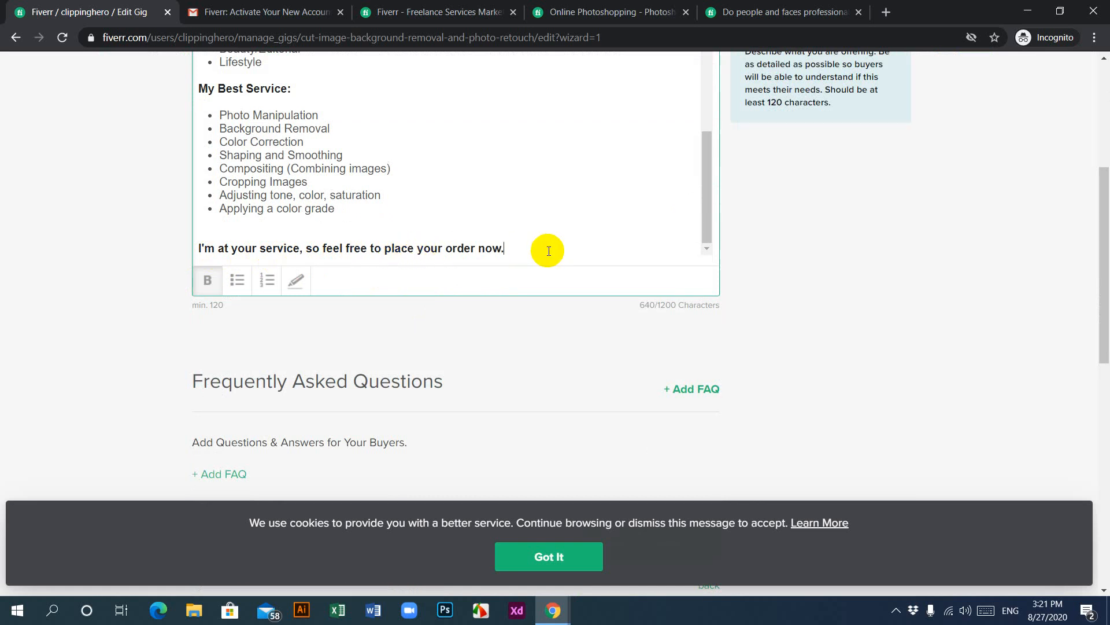
scroll(410, 232, "up", 3)
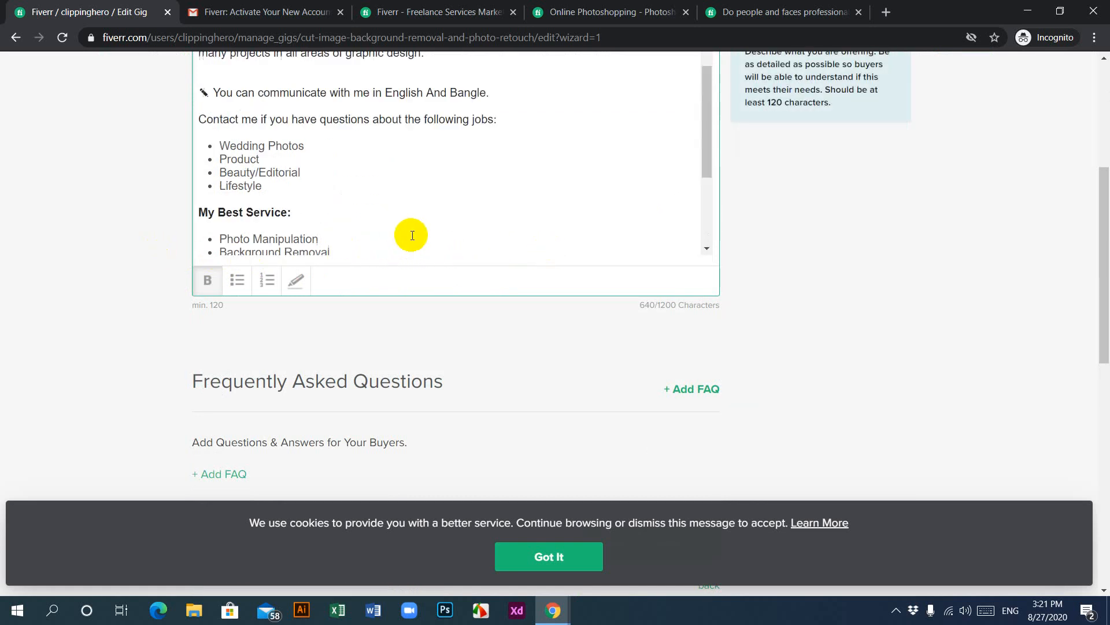
scroll(412, 235, "down", 3)
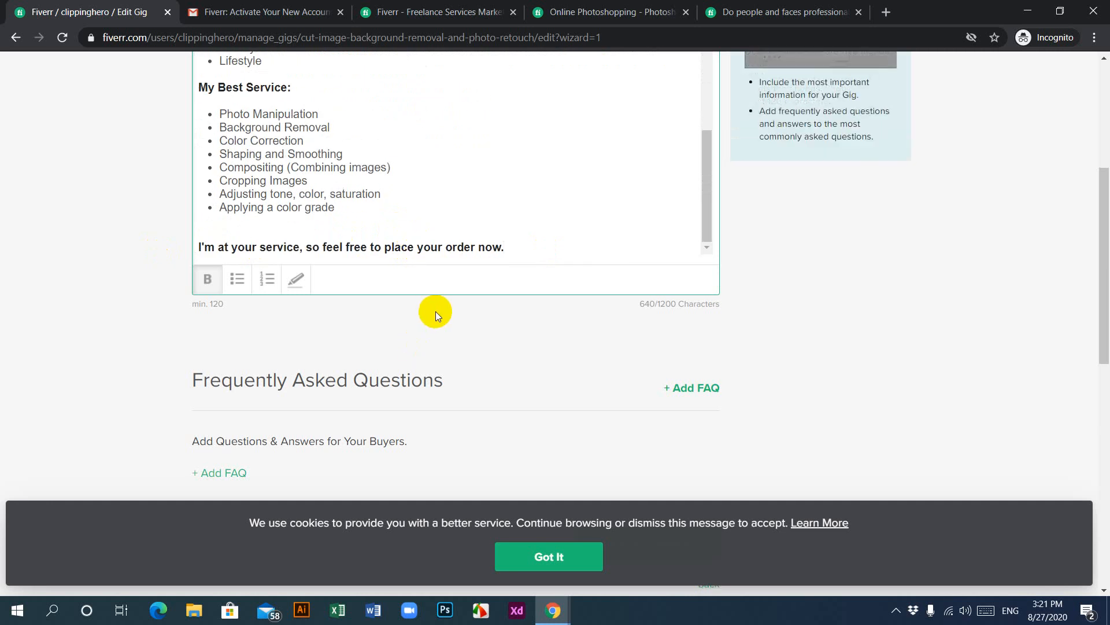
scroll(115, 253, "down", 4)
mouse_move(338, 244)
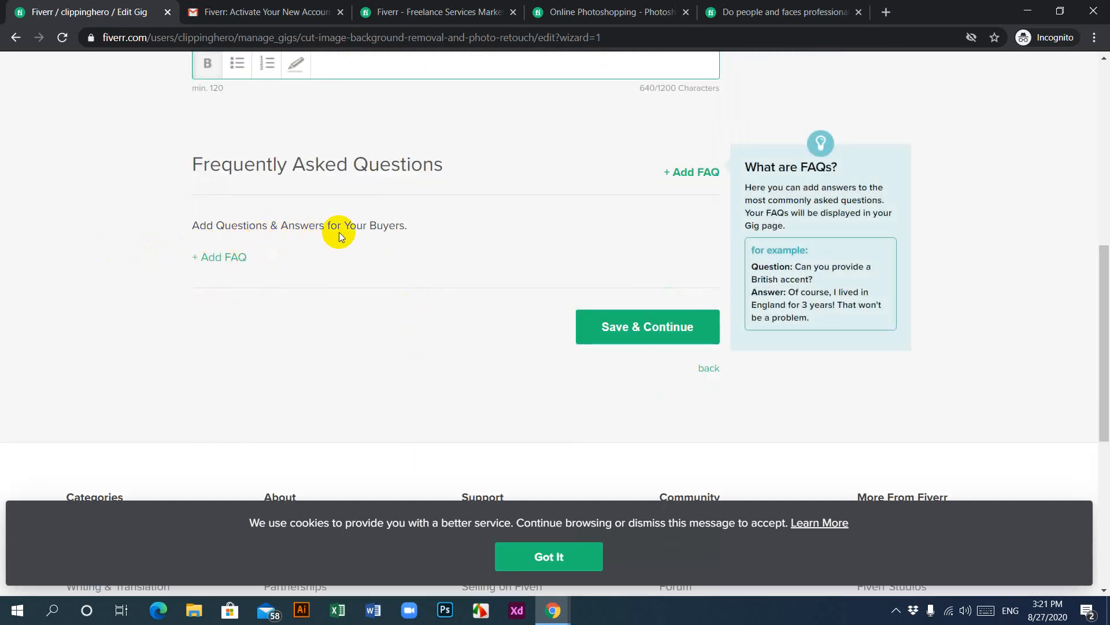
- Save the description and move on to the Requirements step
left_click(639, 335)
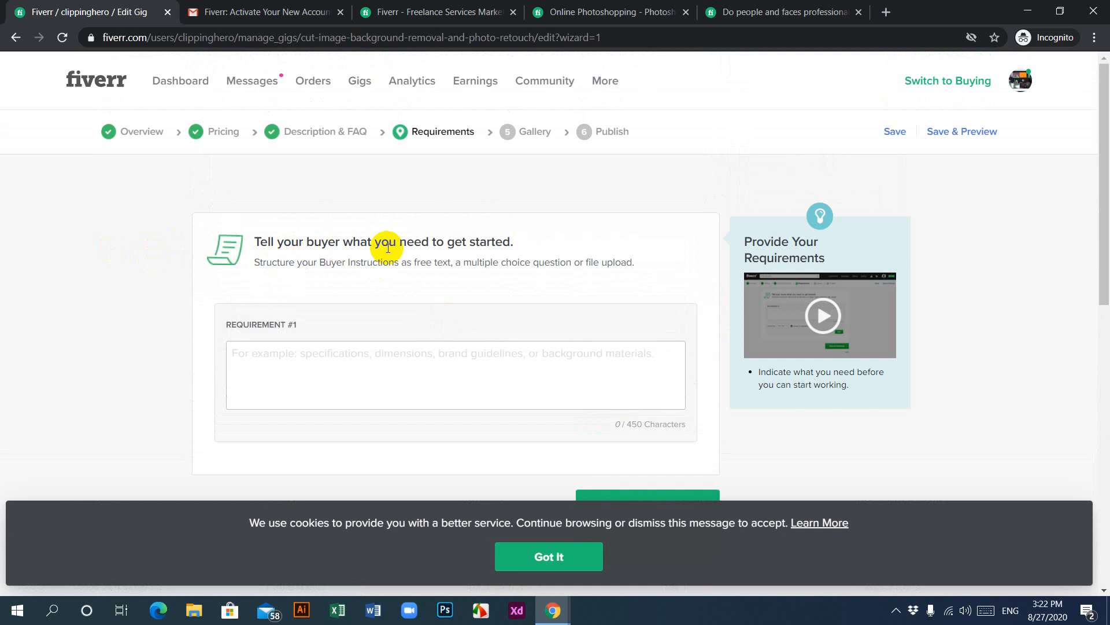
left_click(340, 387)
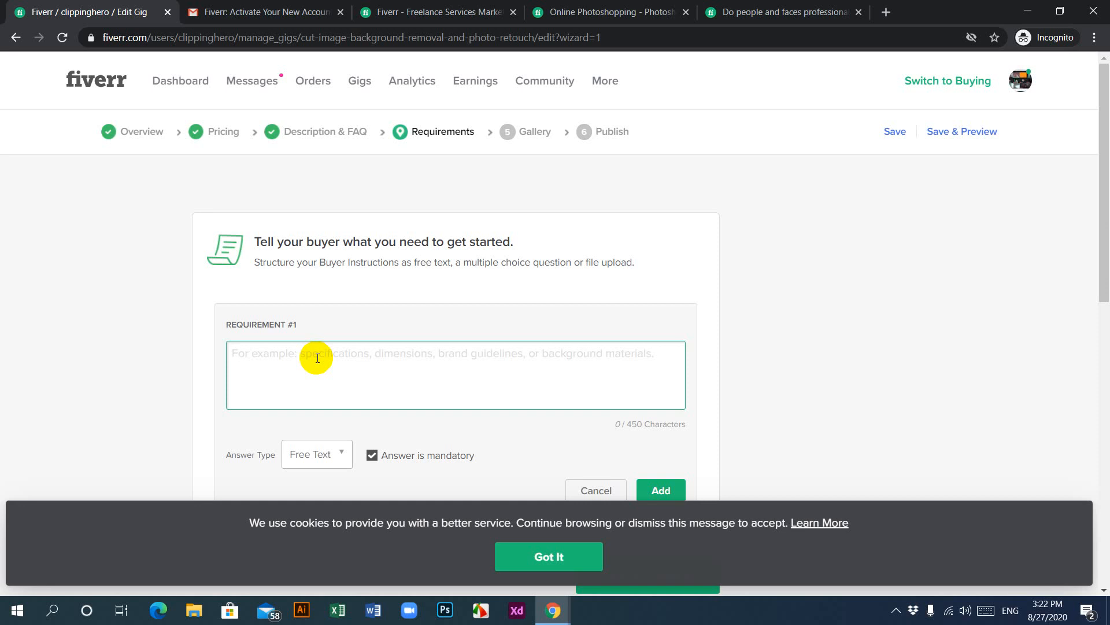
type("send")
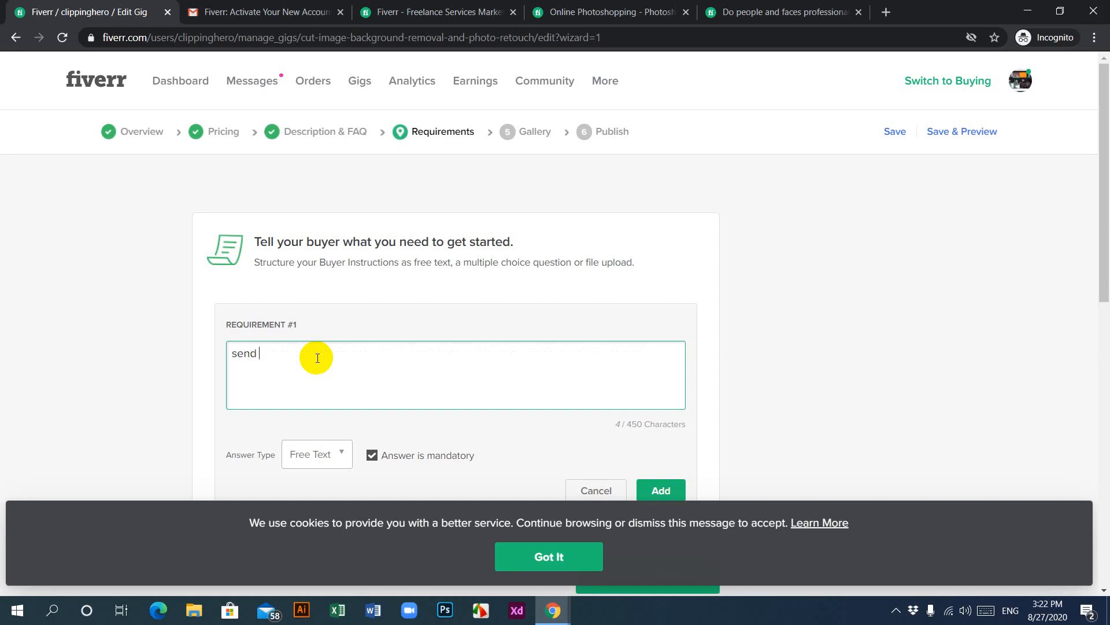
key("BackSpace")
key("BackSpace")
key("BackSpace")
key("BackSpace")
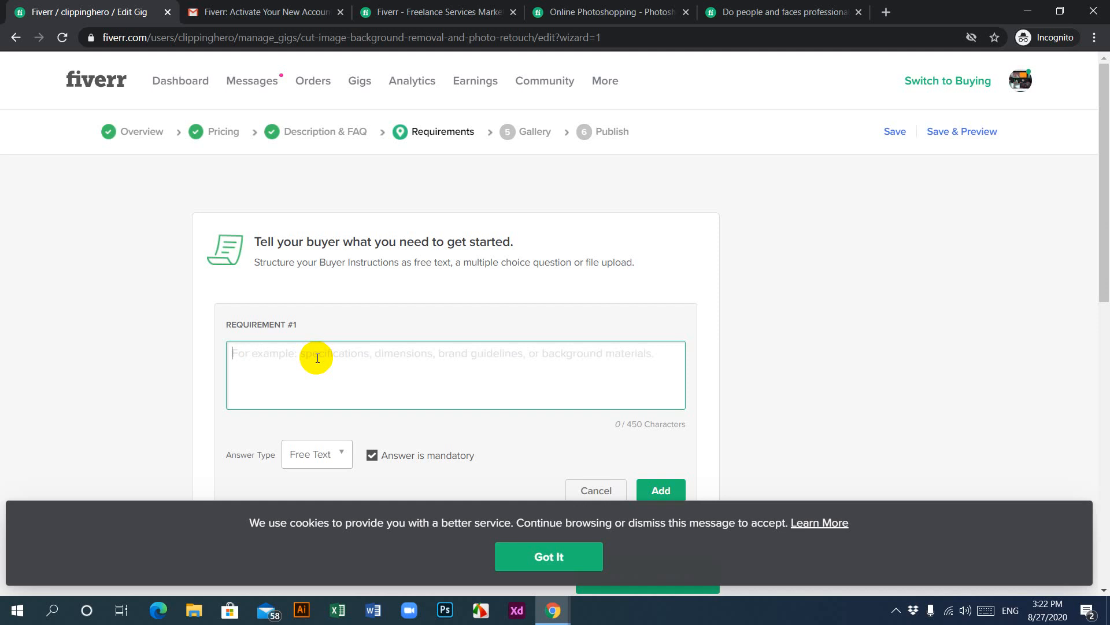
scroll(405, 289, "down", 3)
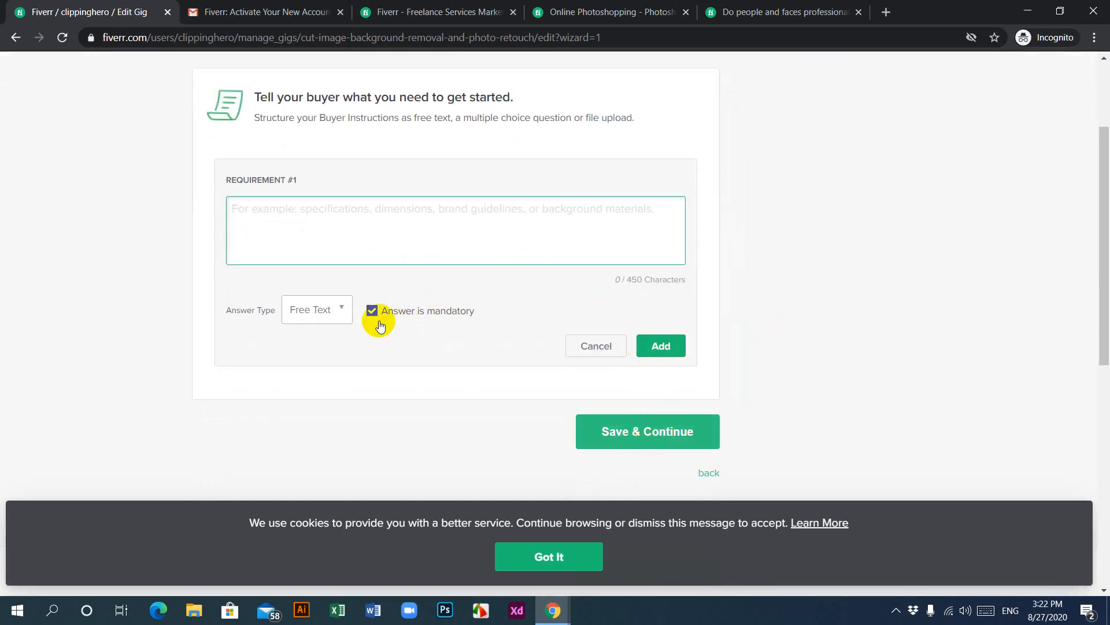
scroll(359, 185, "up", 3)
scroll(416, 321, "down", 4)
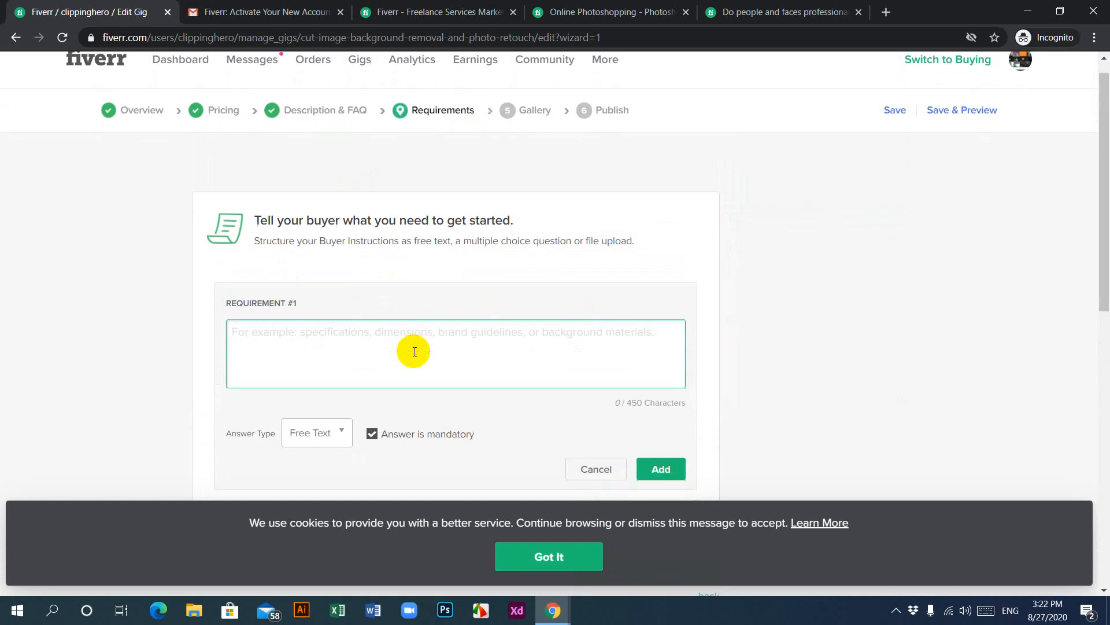
left_click(669, 366)
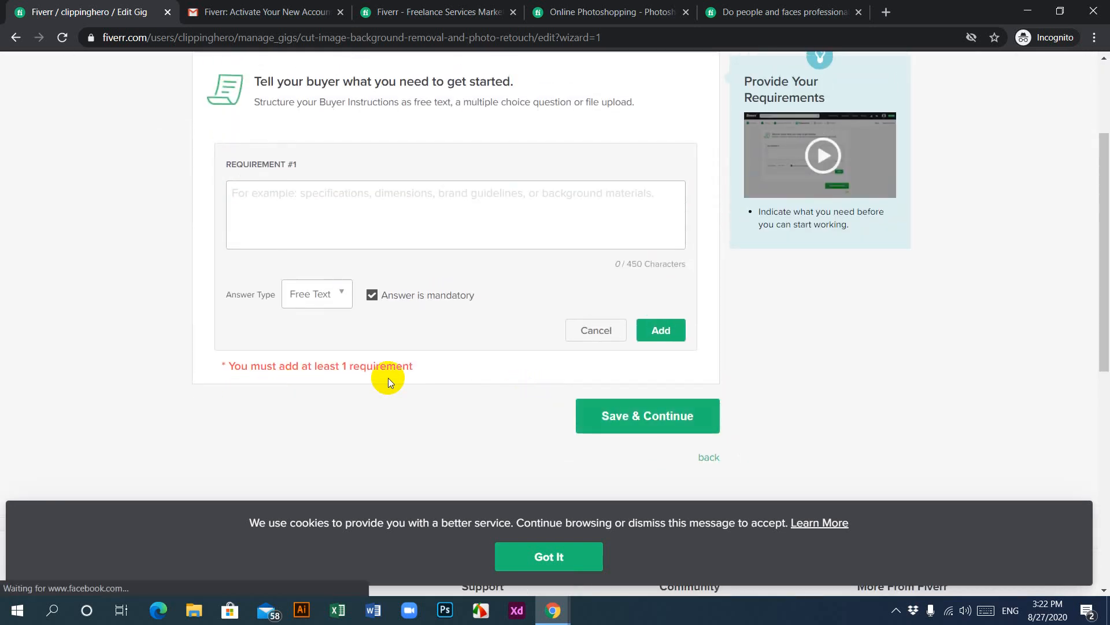
- Write 'Please Send your Work Sample?' as Requirement #1
left_click(341, 208)
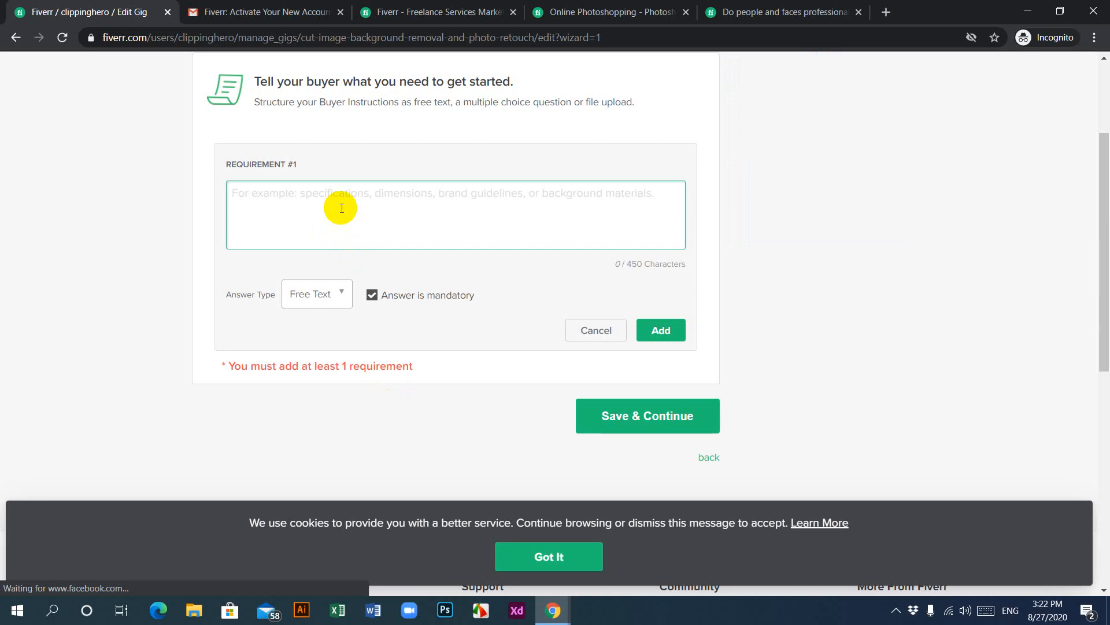
type("Send ")
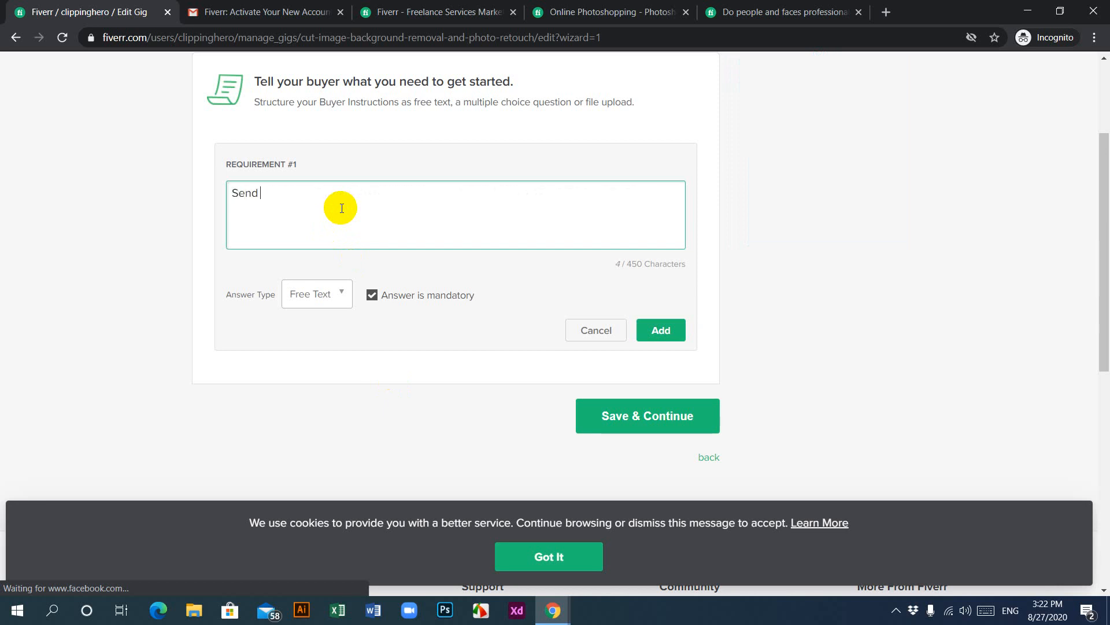
type("your Work Sample")
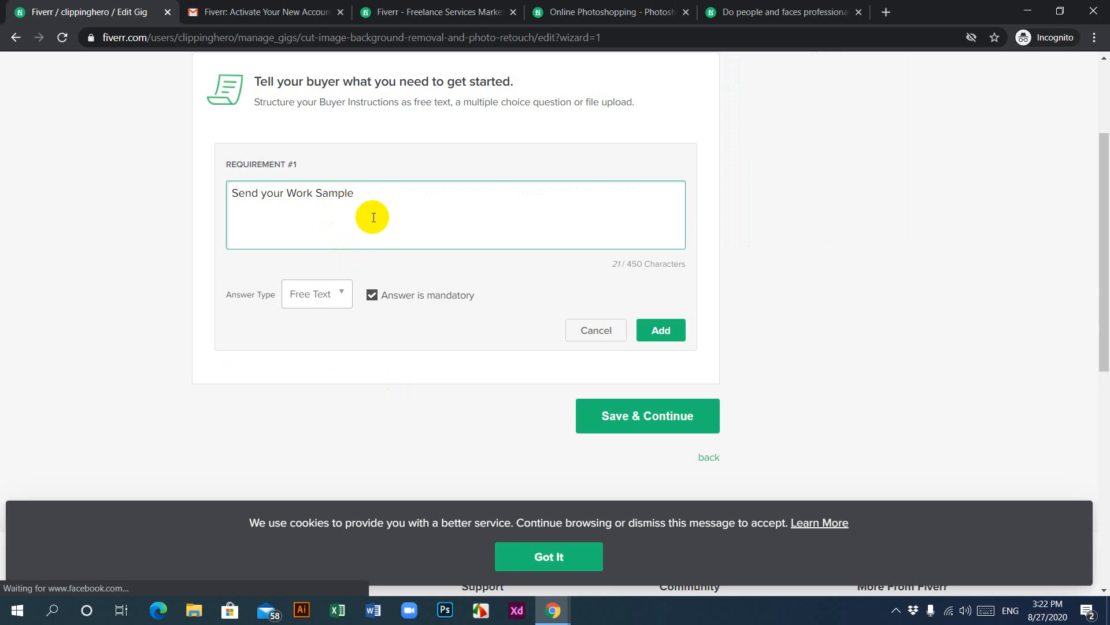
type("?")
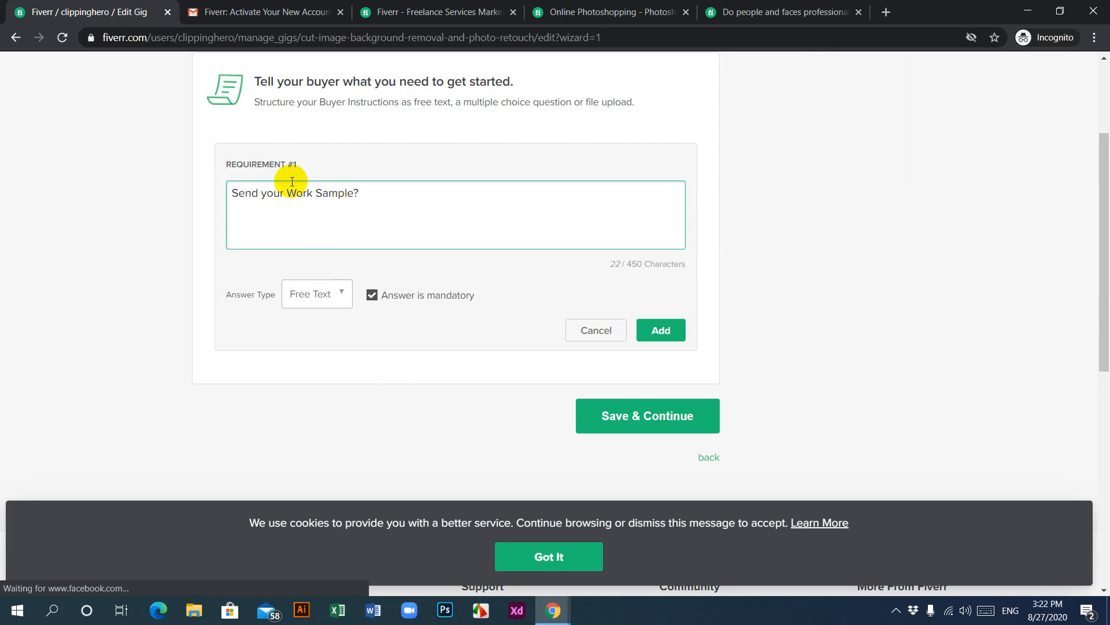
left_click(231, 197)
type("P")
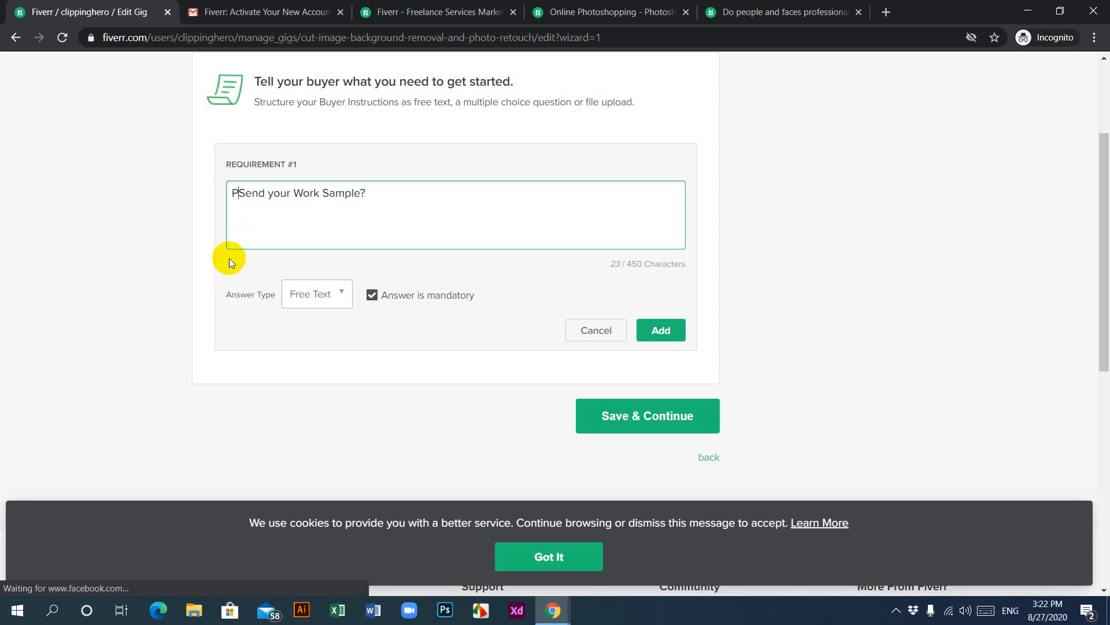
type("lease")
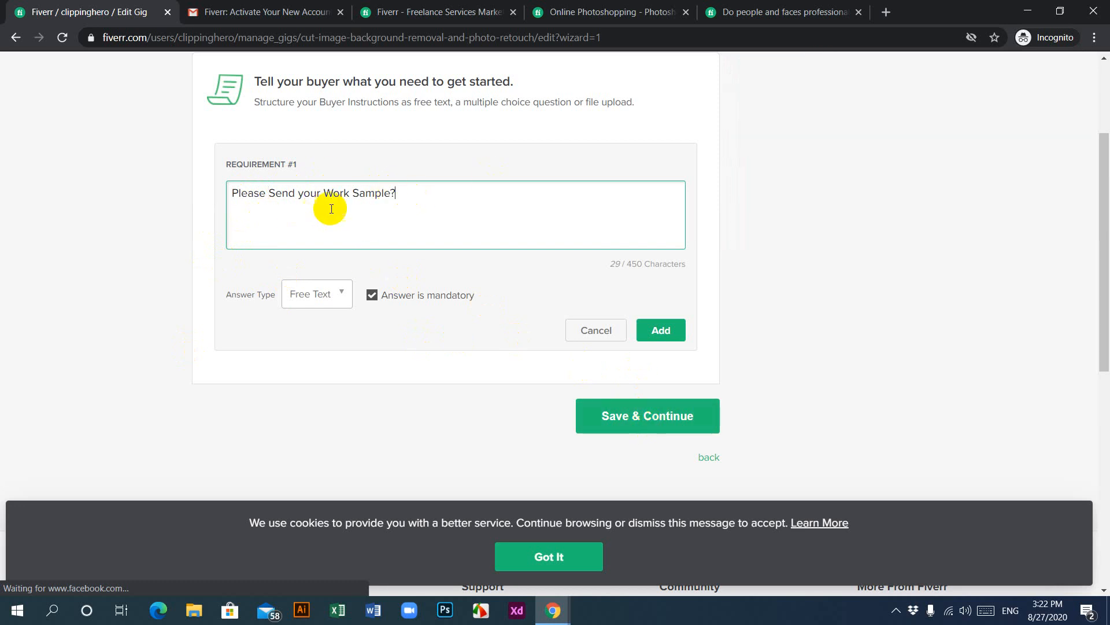
- Add the work-sample requirement as mandatory and save the Requirements step
left_click(673, 416)
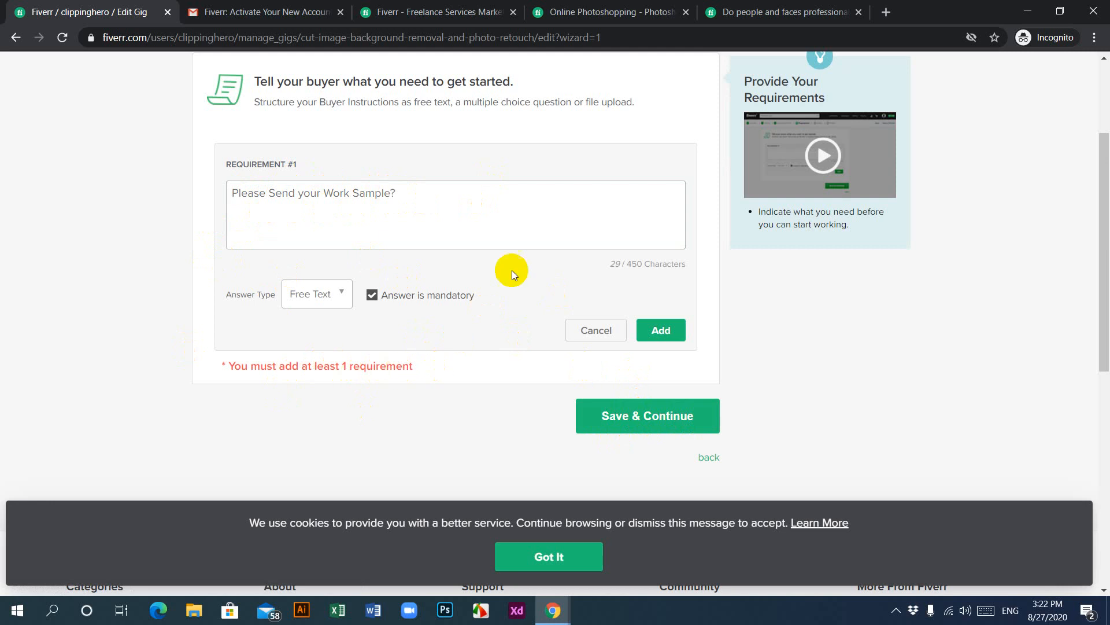
left_click(457, 231)
left_click_drag(438, 228, 214, 198)
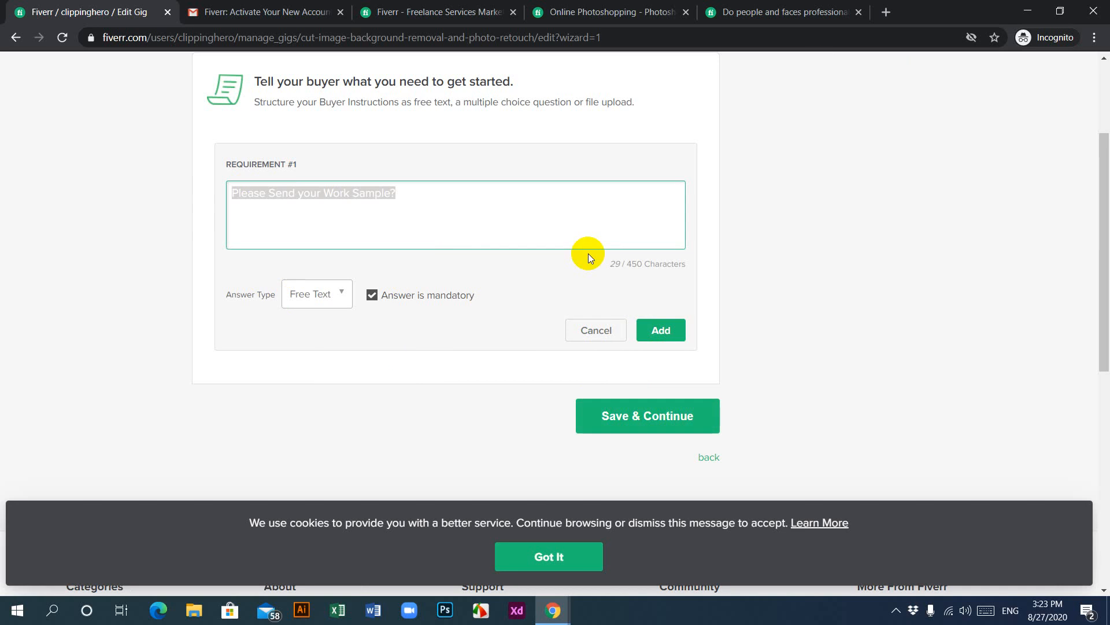
left_click(398, 193)
left_click(677, 342)
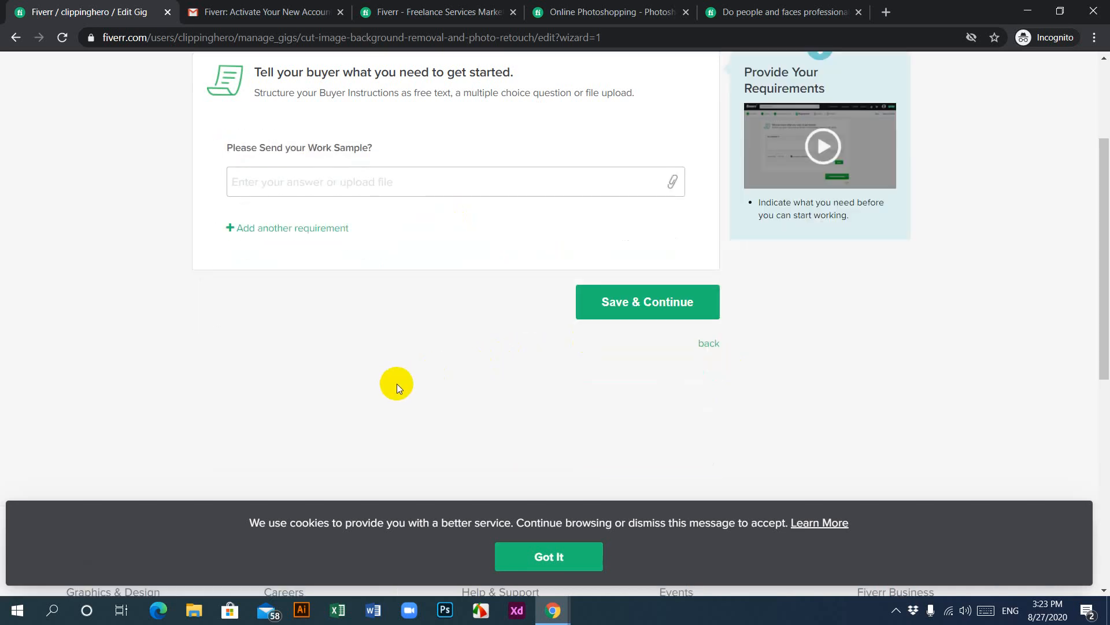
left_click(664, 301)
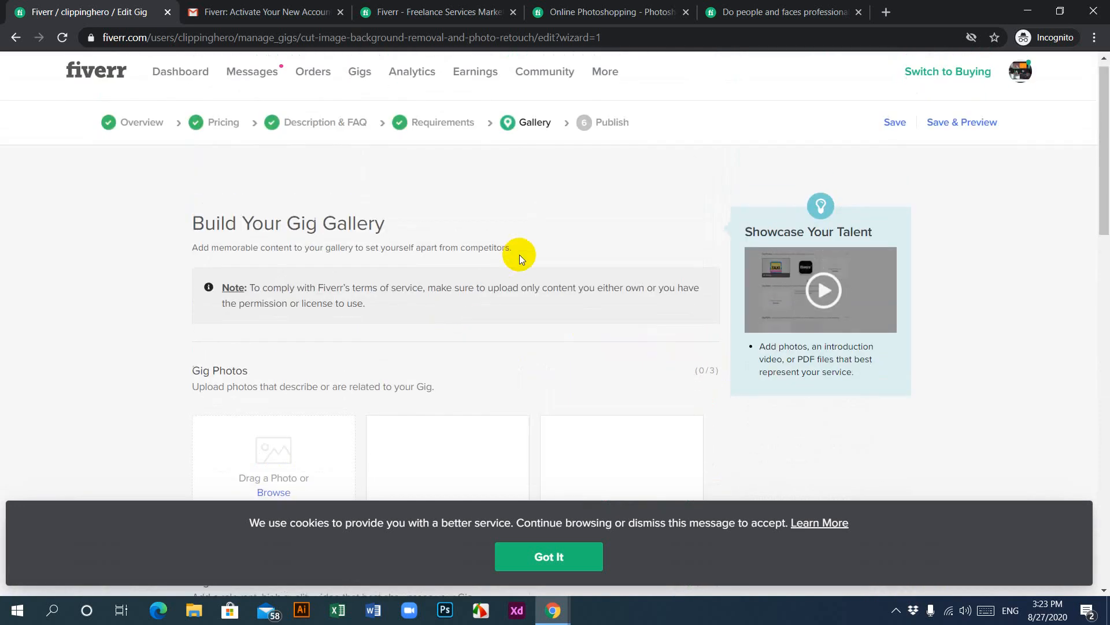
scroll(405, 260, "down", 5)
scroll(304, 319, "down", 4)
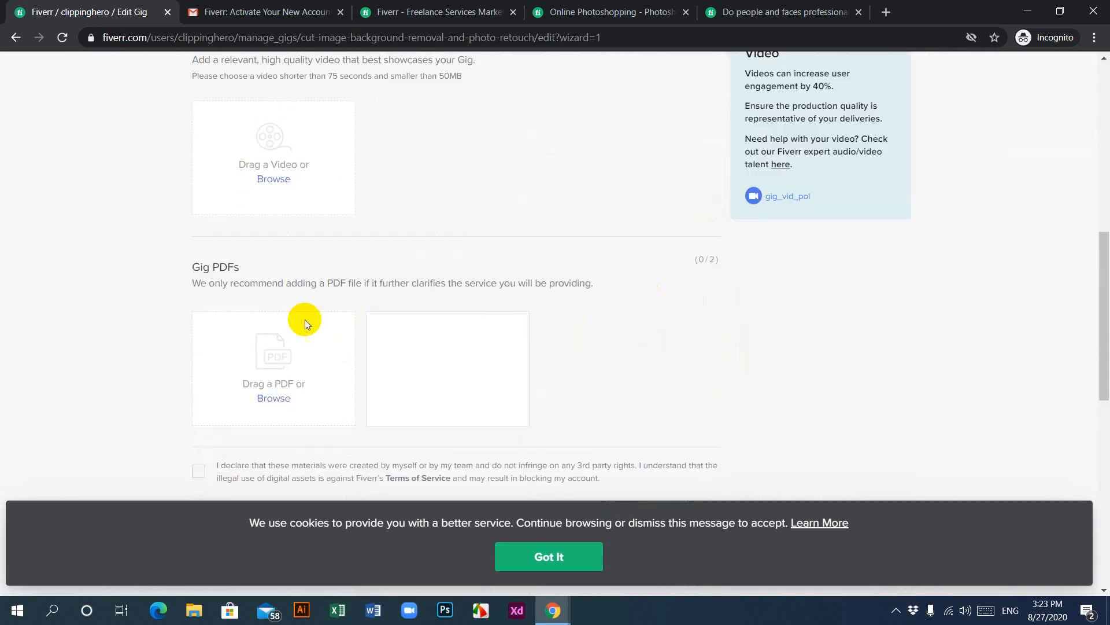
scroll(304, 320, "down", 4)
scroll(305, 319, "down", 1)
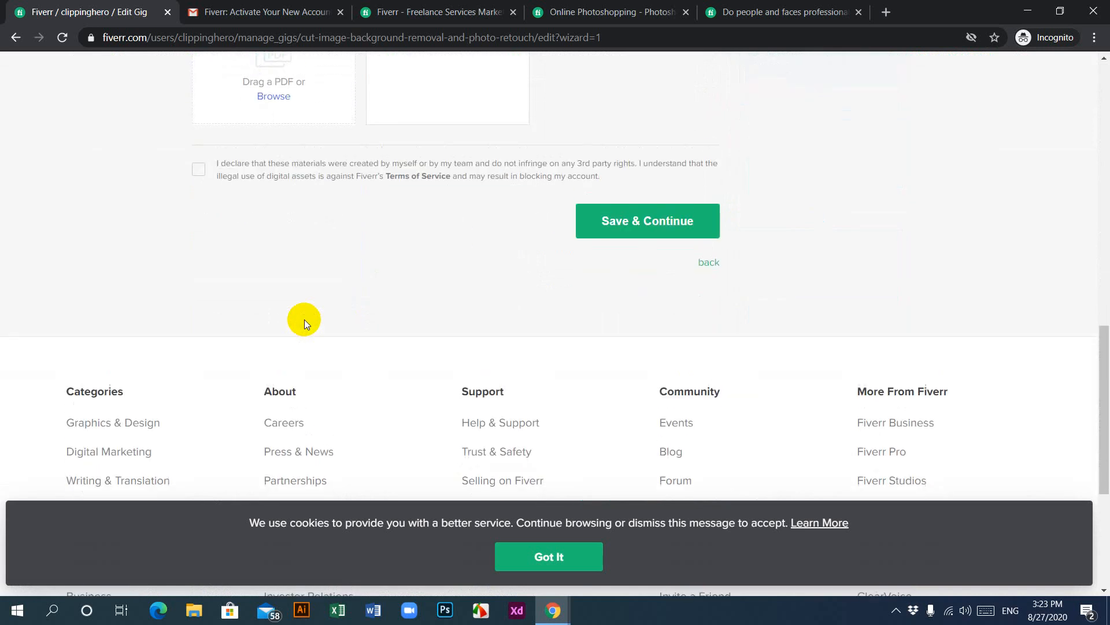
scroll(304, 319, "up", 6)
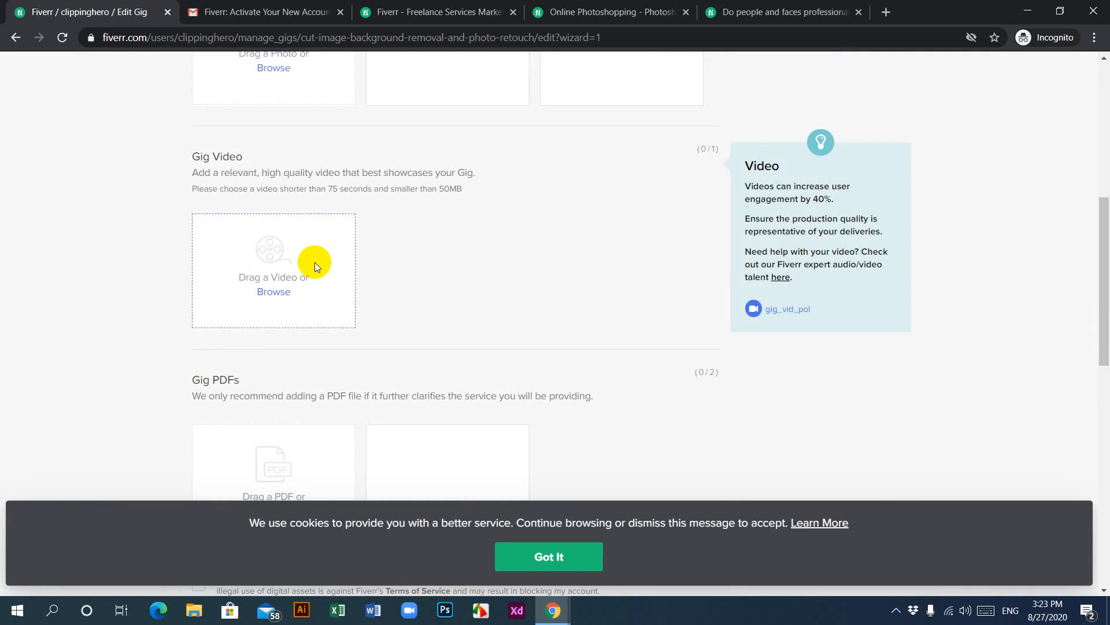
scroll(484, 318, "up", 1)
scroll(483, 318, "up", 5)
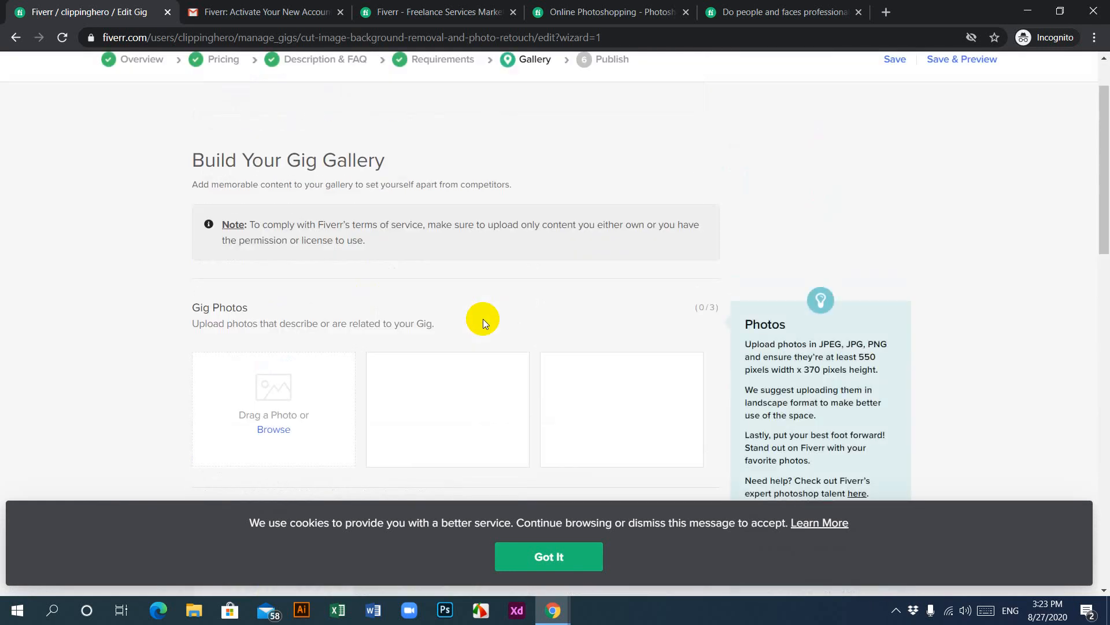
scroll(483, 318, "down", 3)
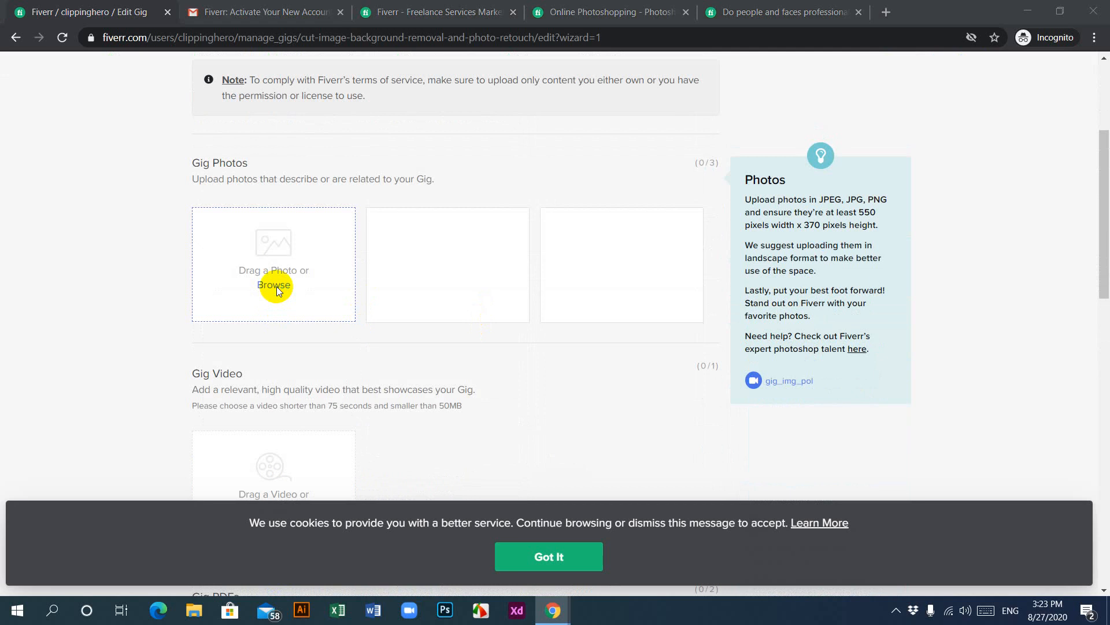
- Upload image 11, the backpack before-and-after, as the first gig photo
left_click(275, 285)
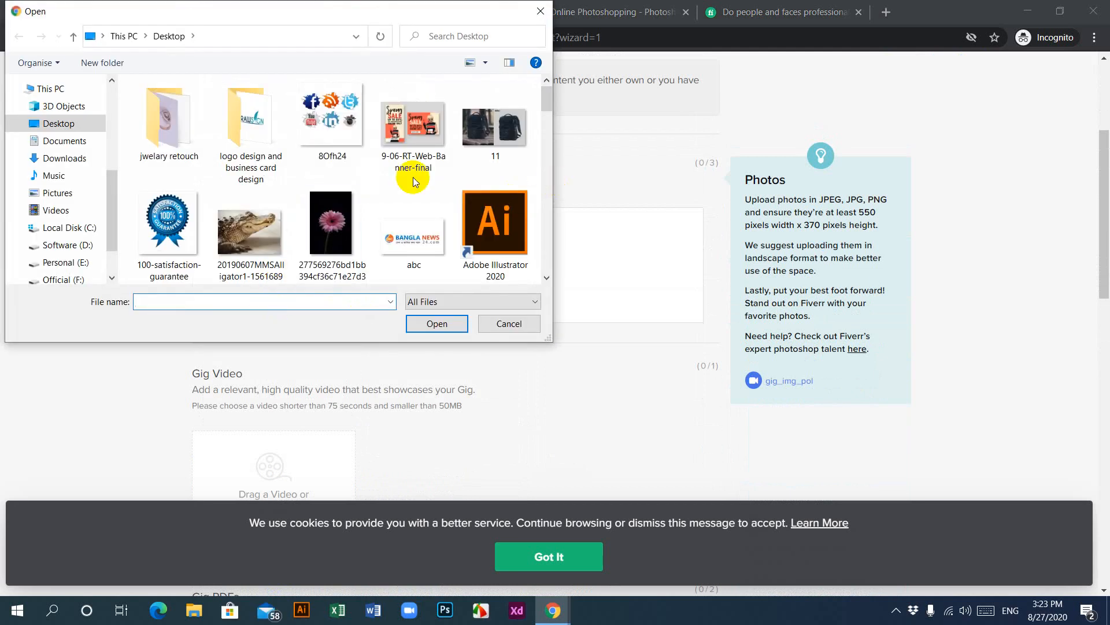
left_click(495, 130)
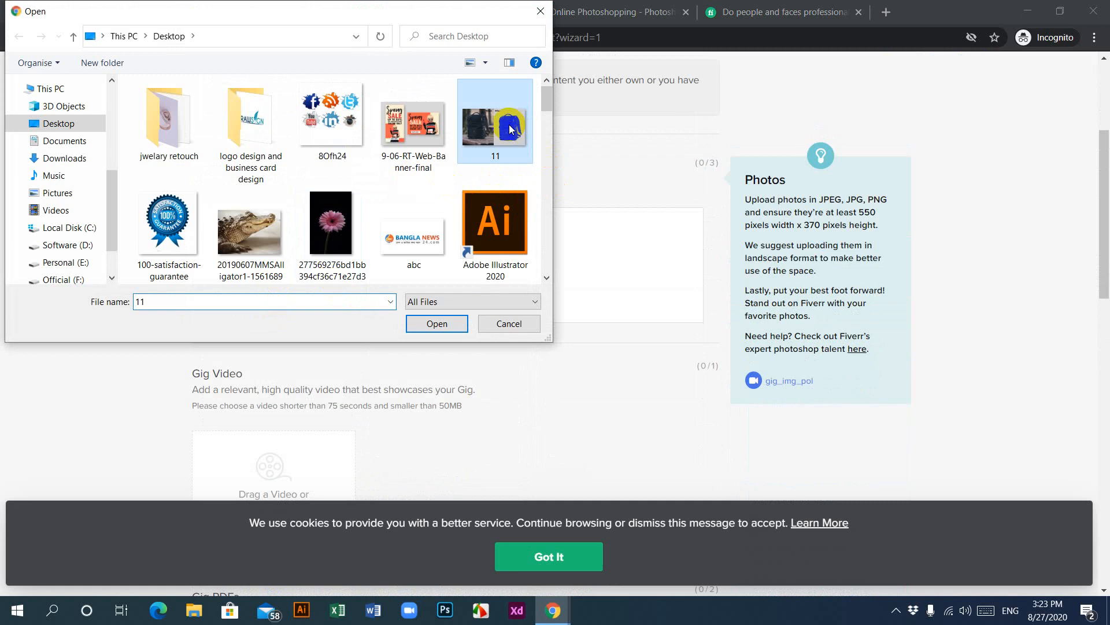
left_click(433, 324)
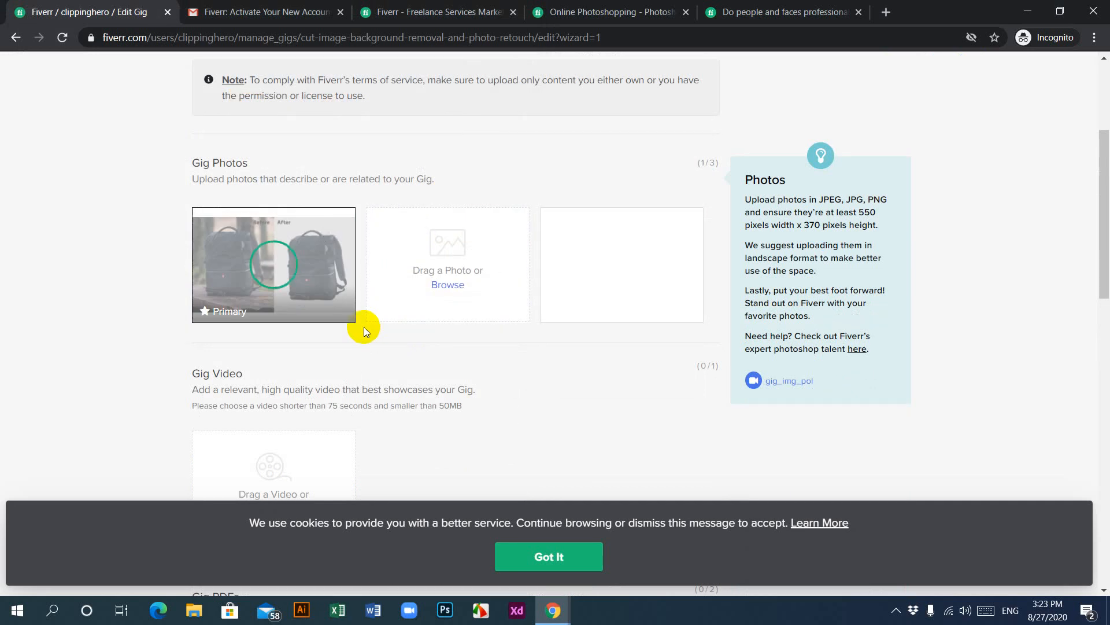
- Upload the watch image 'background' as the second gig photo
left_click(450, 281)
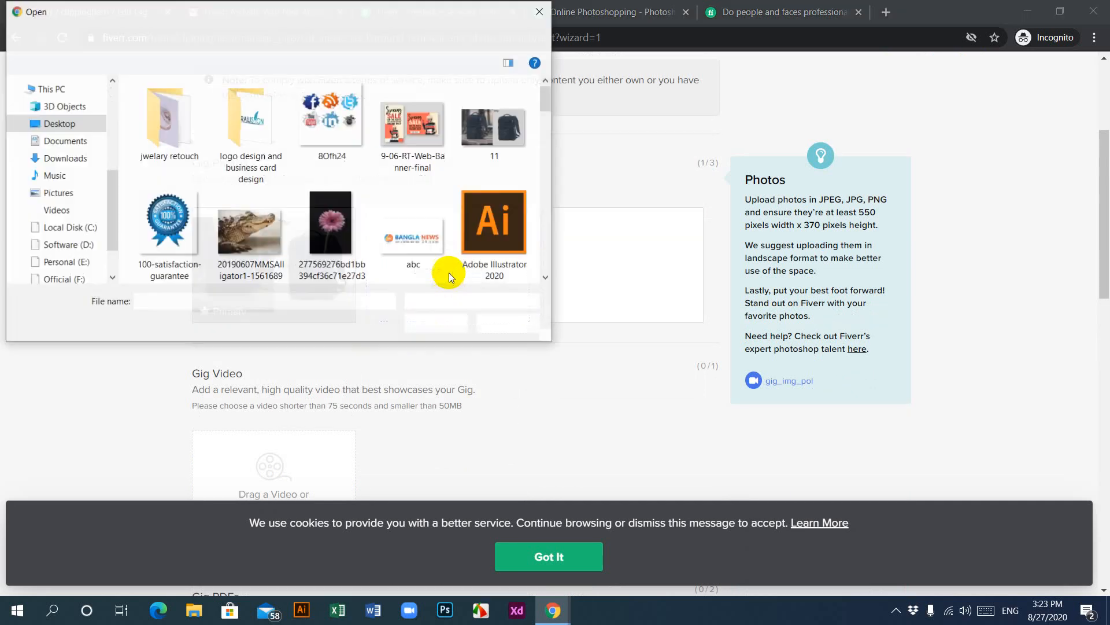
scroll(457, 237, "down", 2)
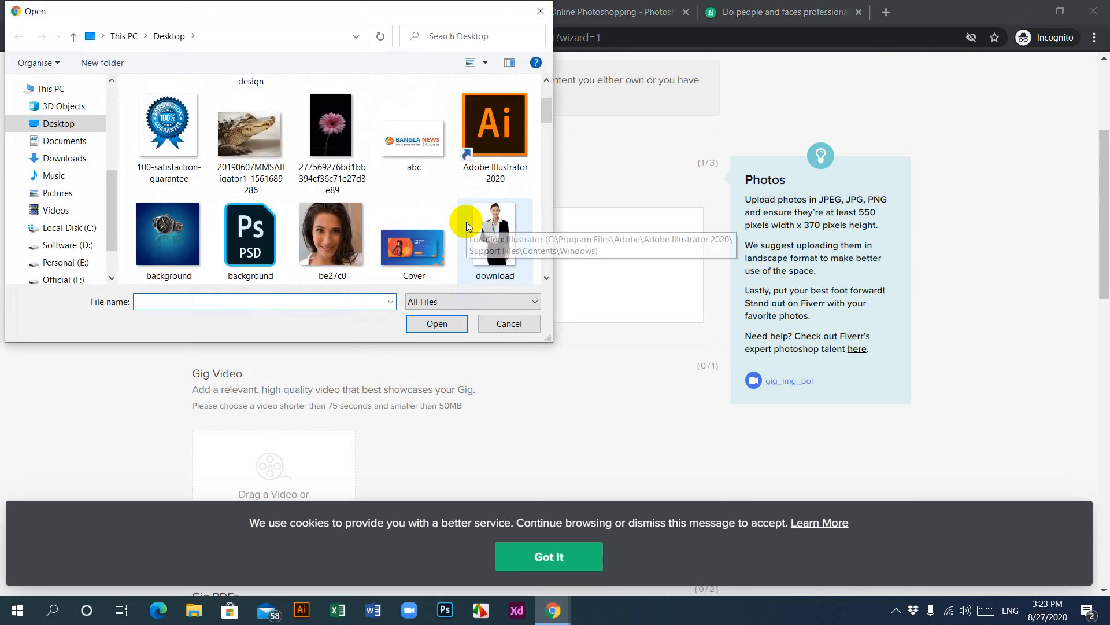
scroll(466, 221, "down", 1)
left_click(185, 150)
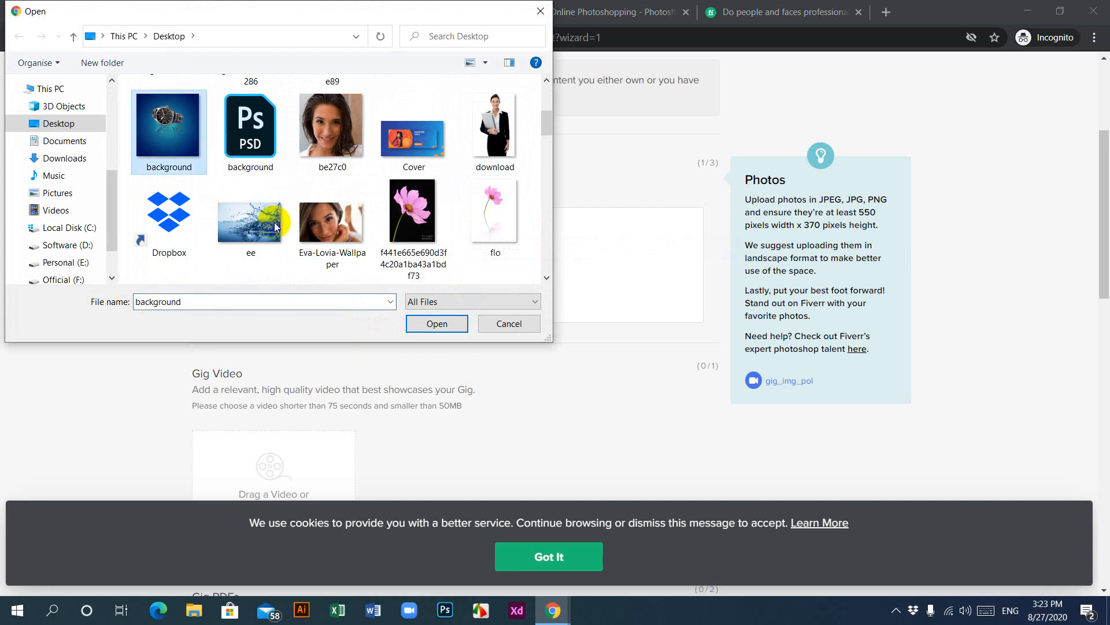
left_click(431, 323)
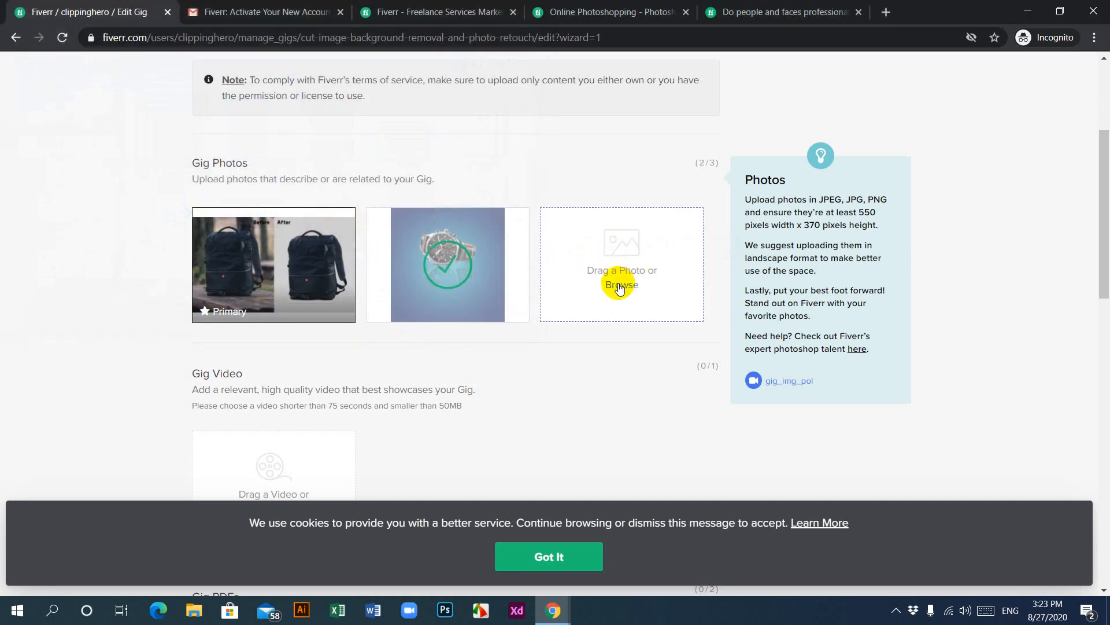
- Upload the railway image 'maxresdefault' as the third gig photo
left_click(619, 287)
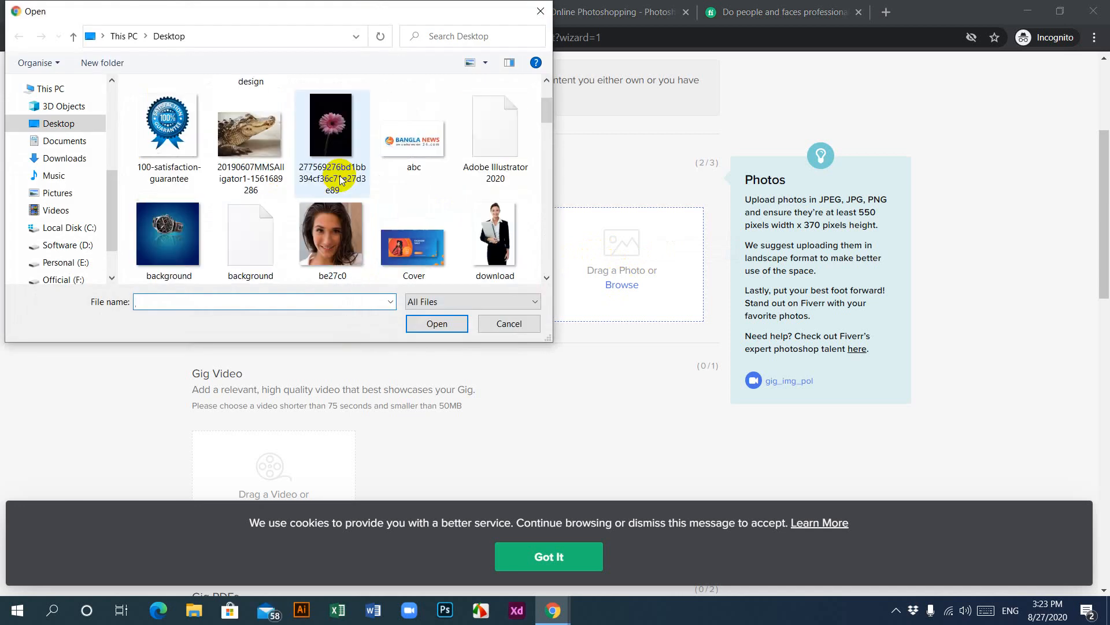
scroll(342, 179, "down", 3)
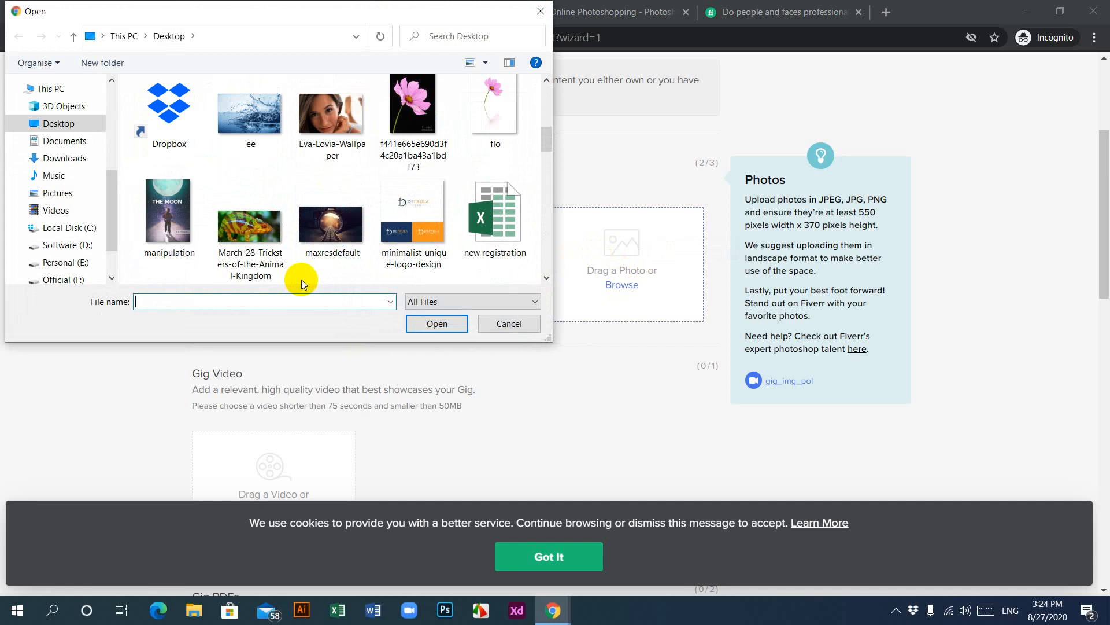
scroll(349, 234, "down", 1)
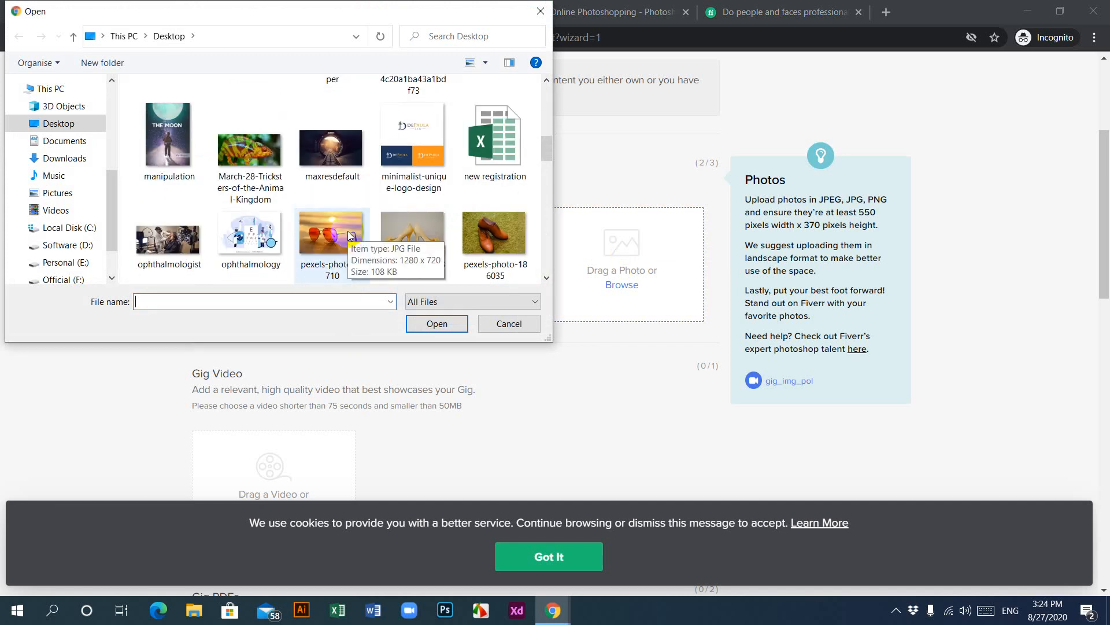
scroll(349, 233, "down", 1)
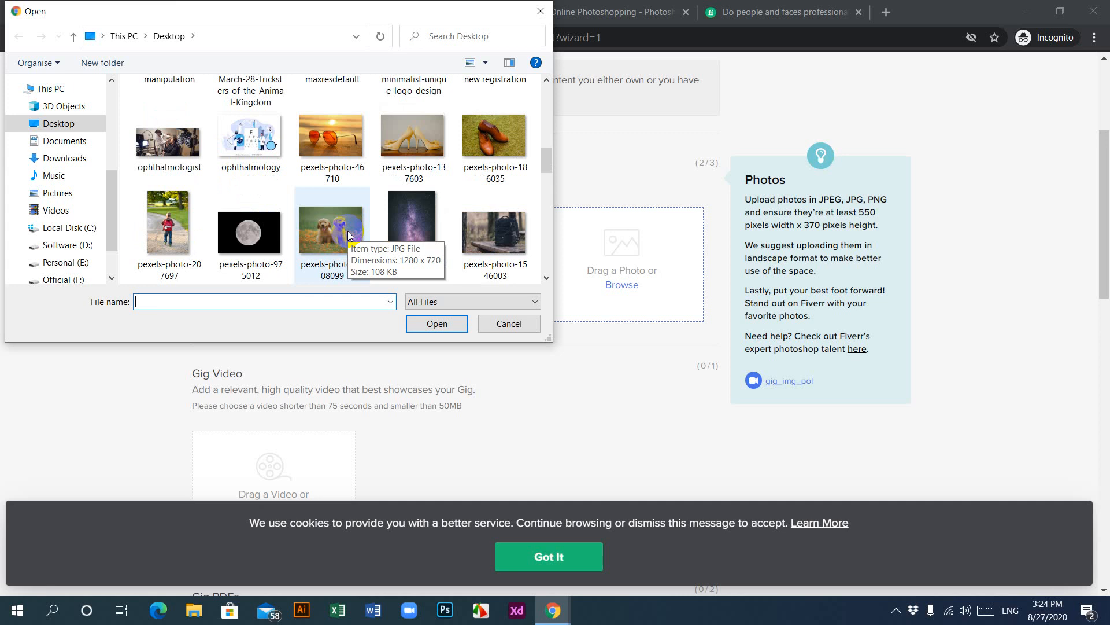
scroll(349, 234, "down", 2)
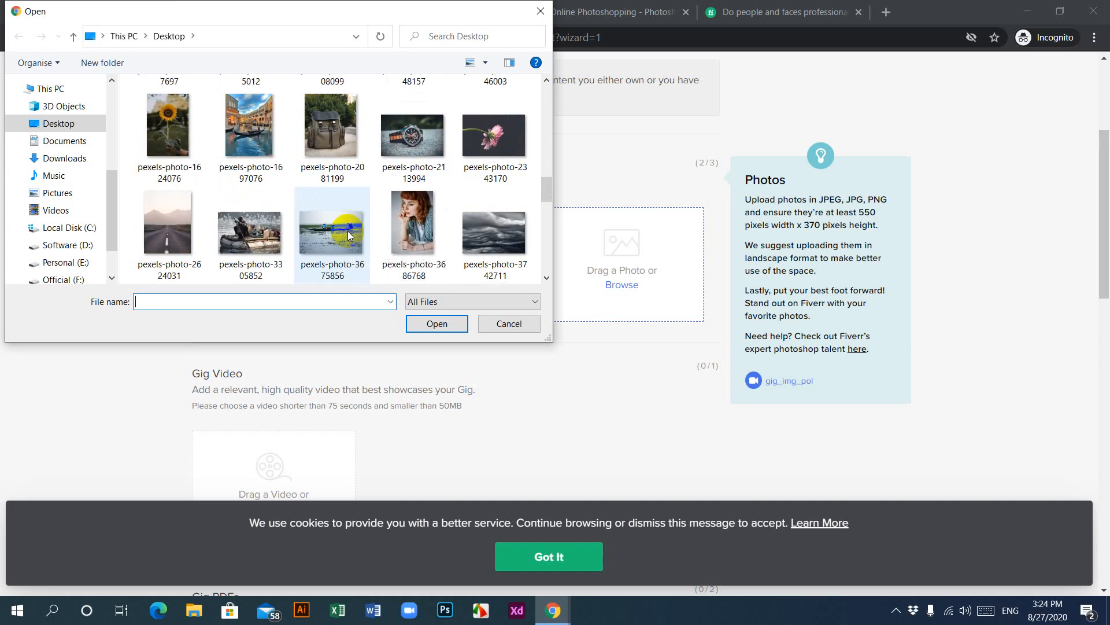
scroll(349, 234, "down", 2)
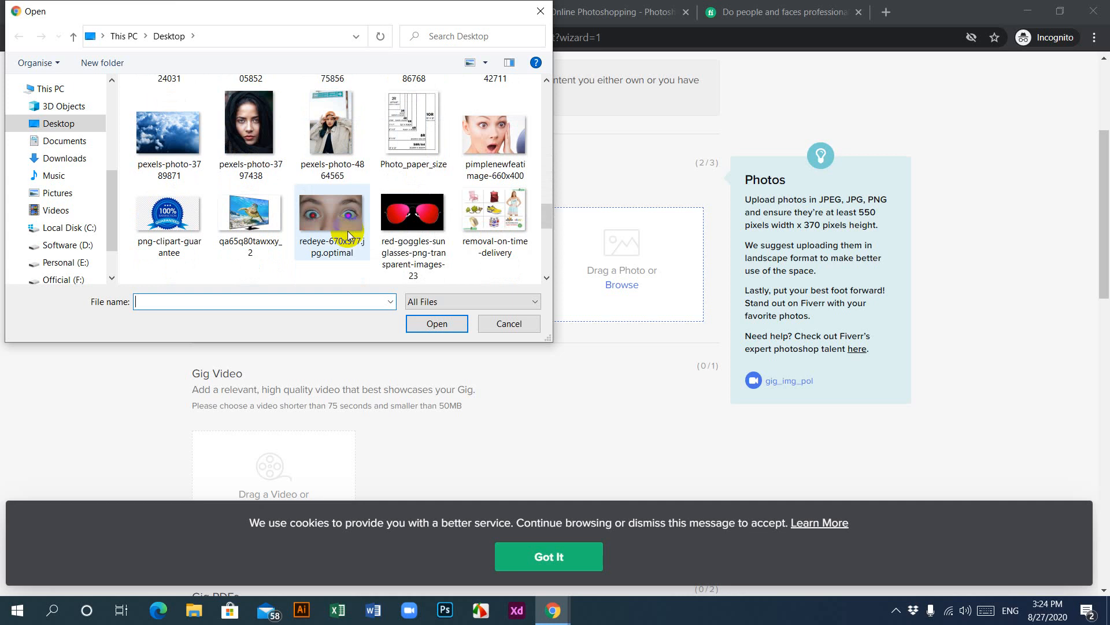
scroll(349, 233, "down", 2)
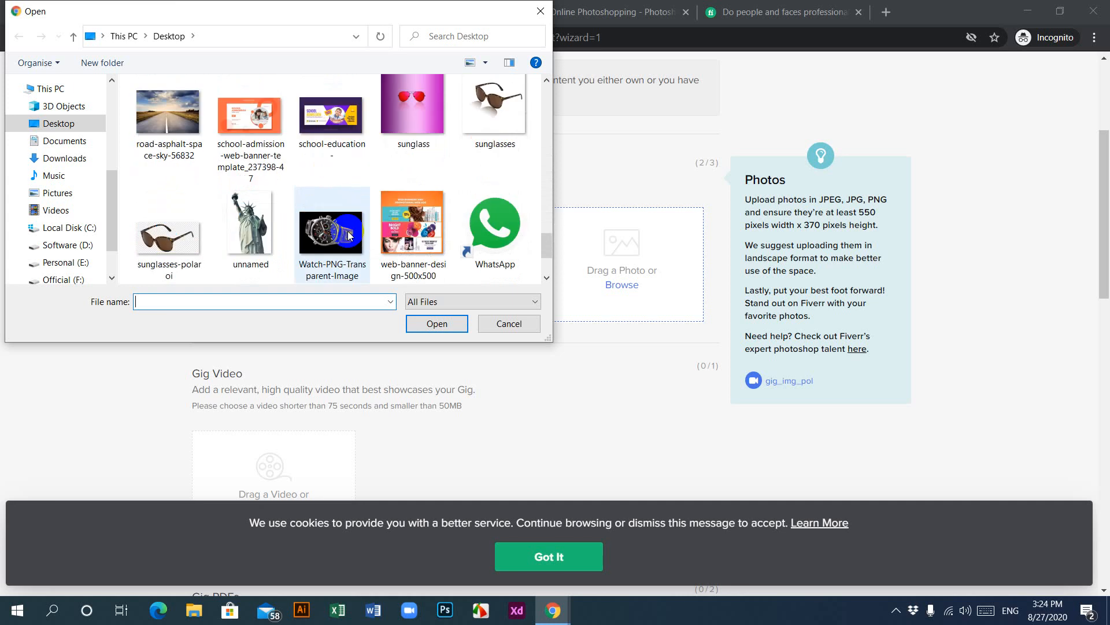
scroll(349, 233, "down", 2)
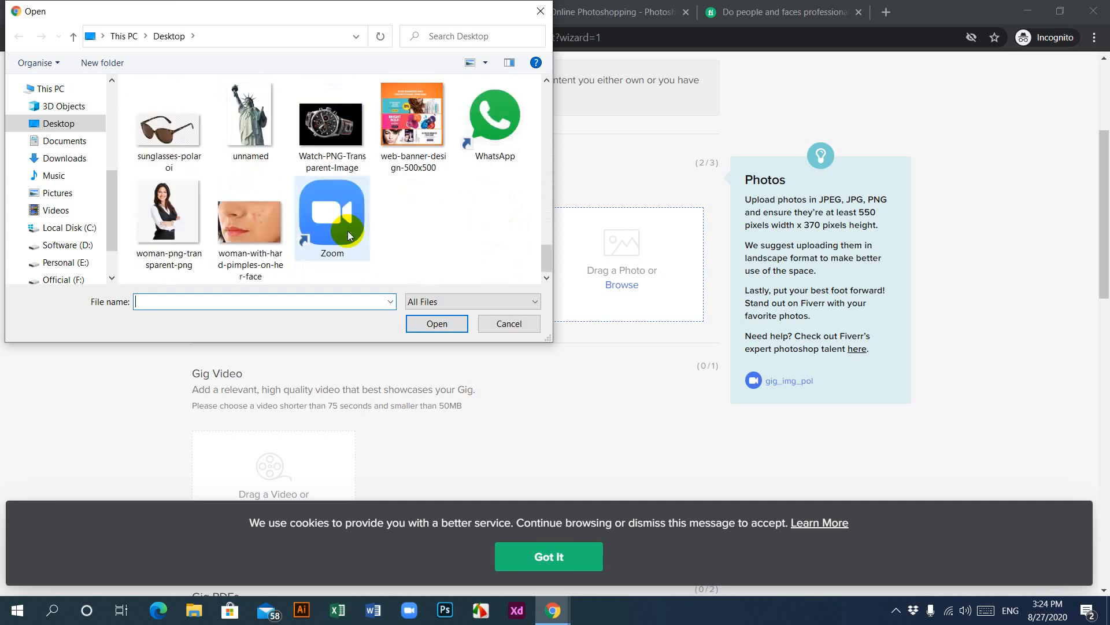
scroll(349, 234, "up", 2)
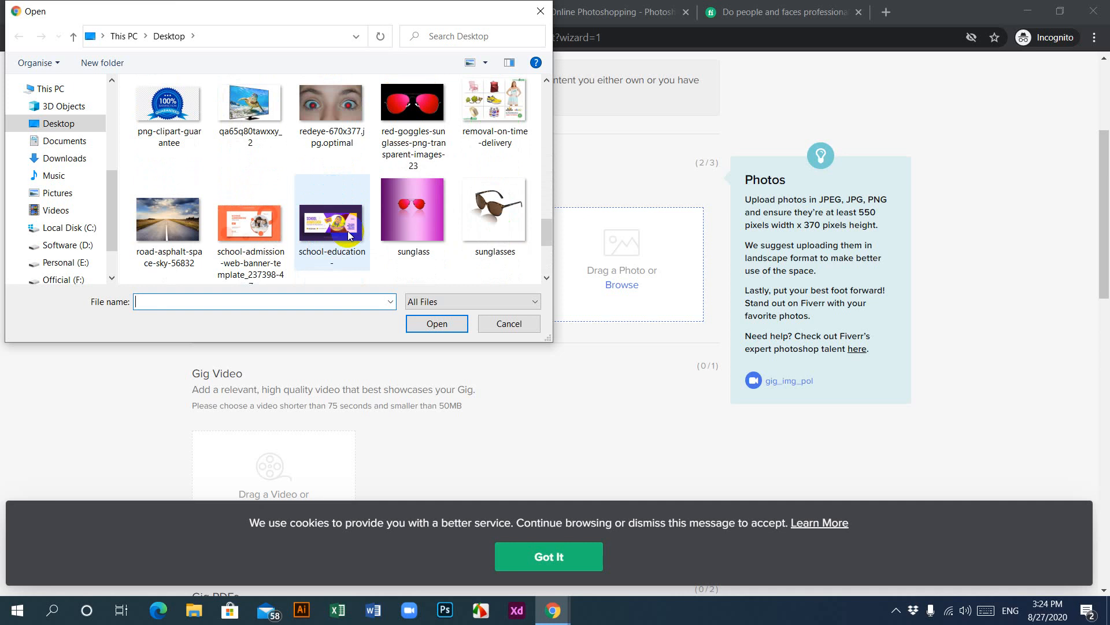
scroll(349, 234, "up", 5)
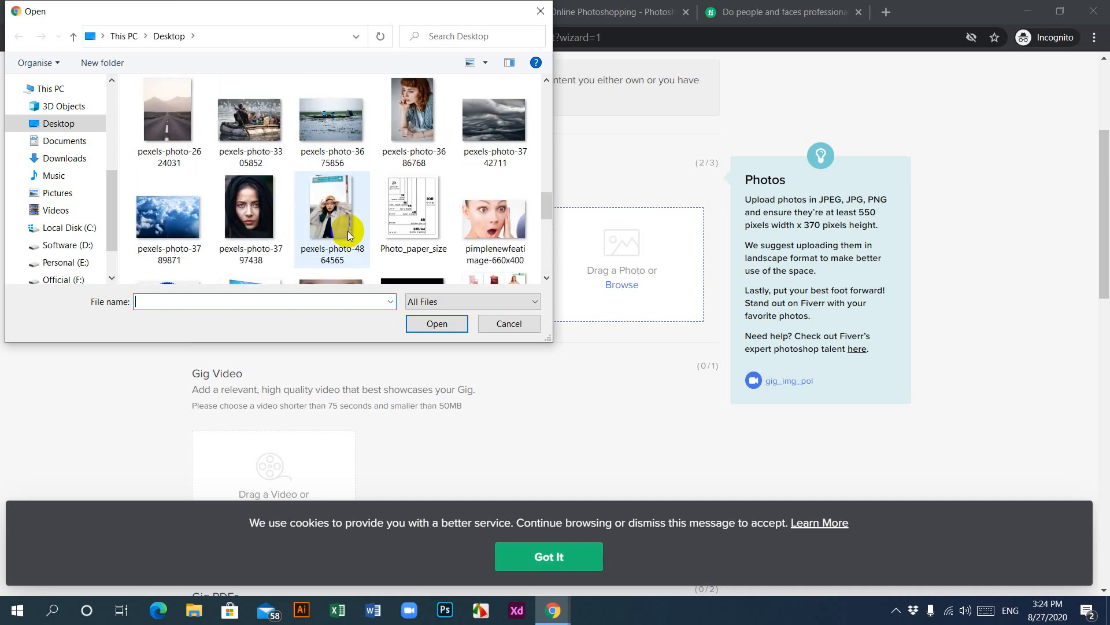
scroll(348, 234, "up", 4)
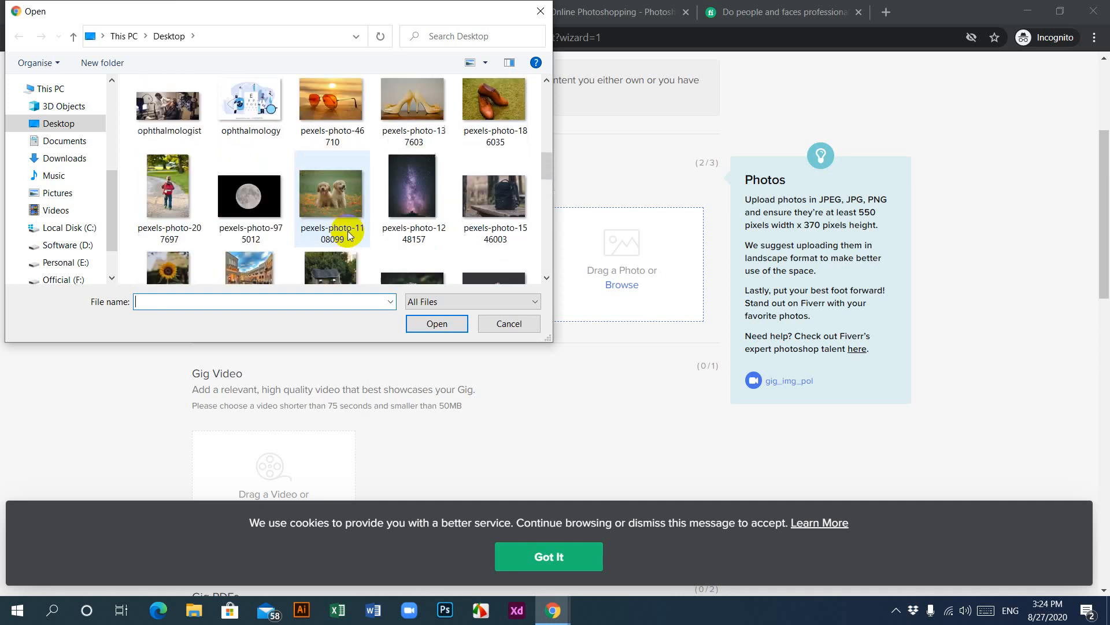
scroll(348, 234, "up", 1)
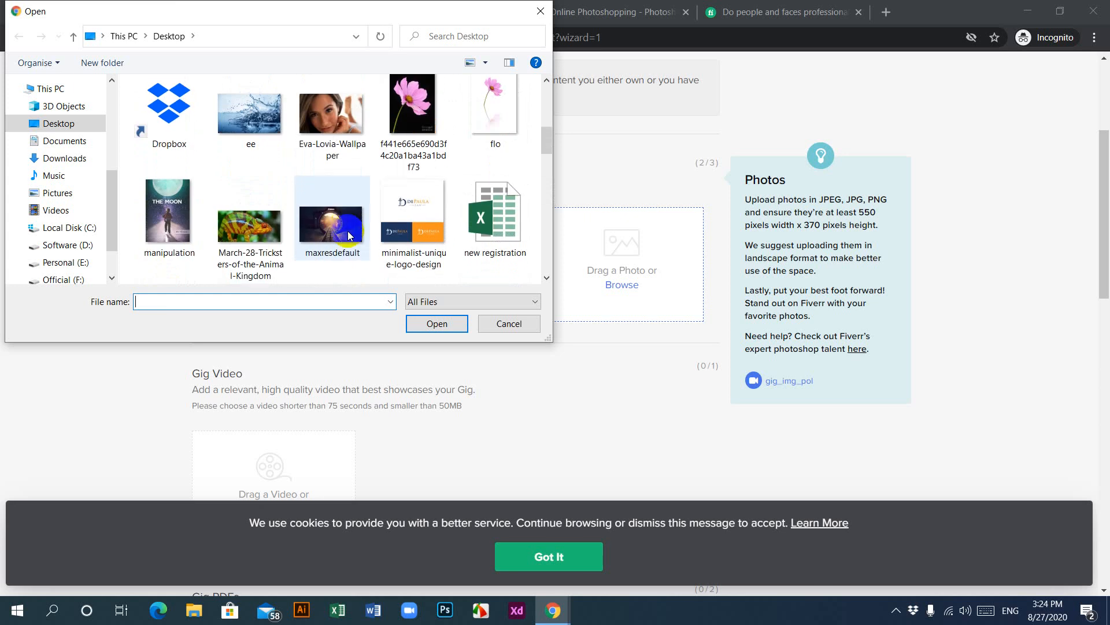
left_click(340, 233)
left_click(444, 323)
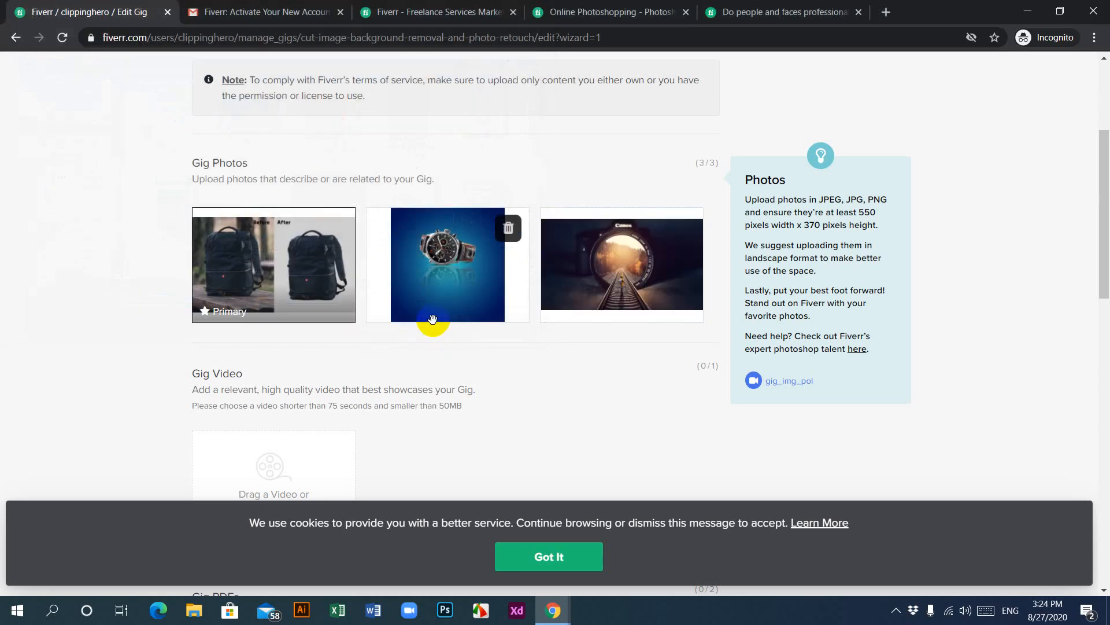
- Save the three-photo gallery and advance to the 'Almost there…' Publish step
scroll(490, 315, "up", 2)
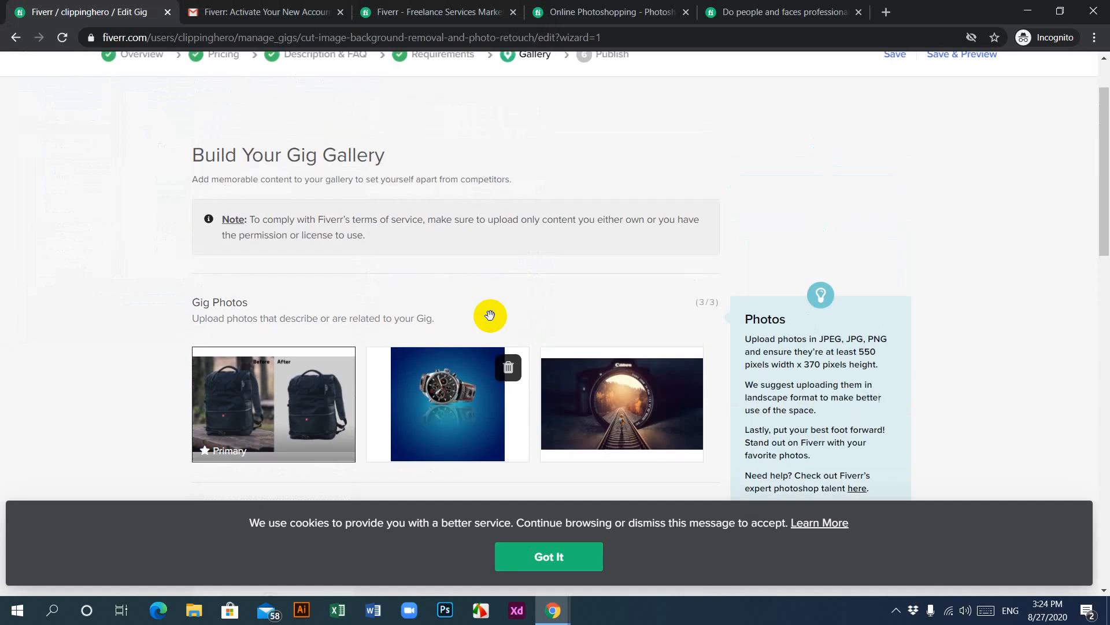
scroll(491, 316, "down", 3)
scroll(491, 316, "down", 7)
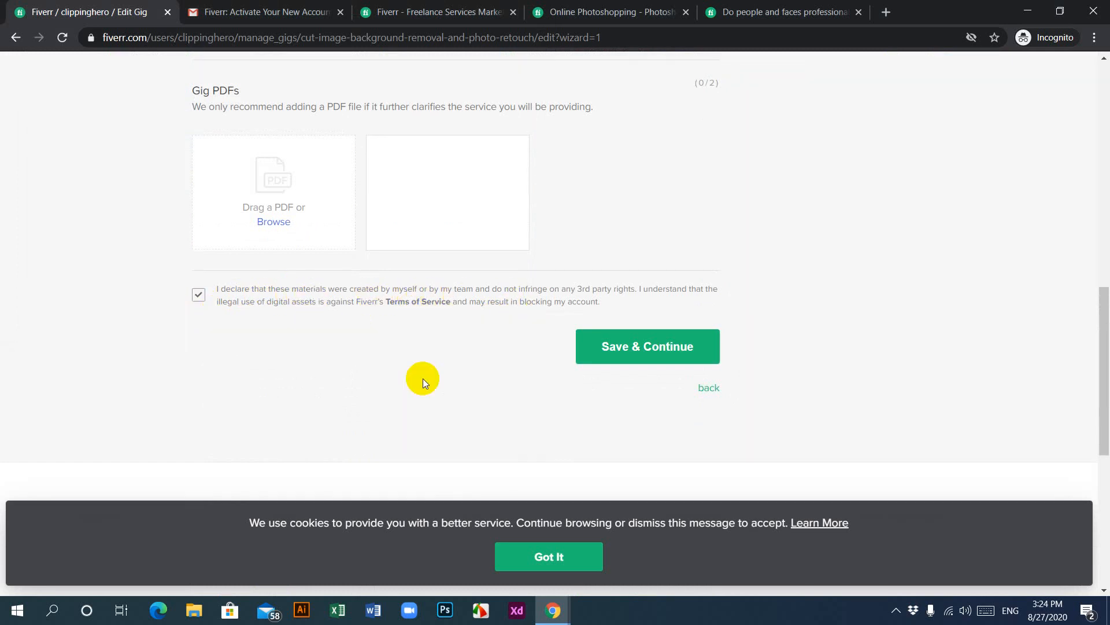
scroll(443, 360, "up", 12)
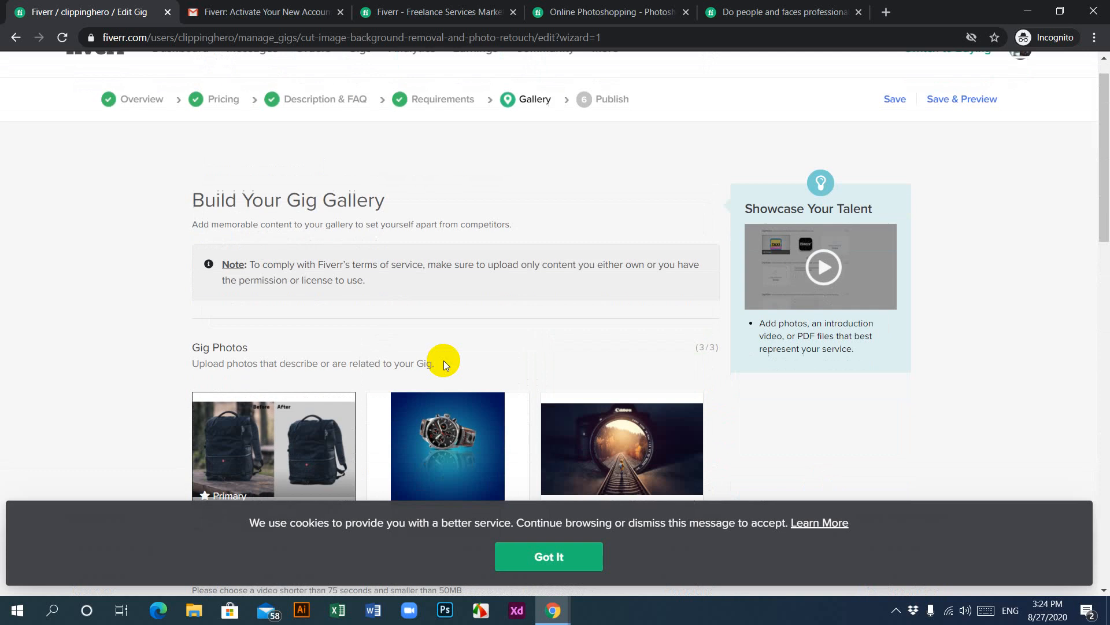
scroll(443, 360, "down", 15)
scroll(543, 259, "up", 4)
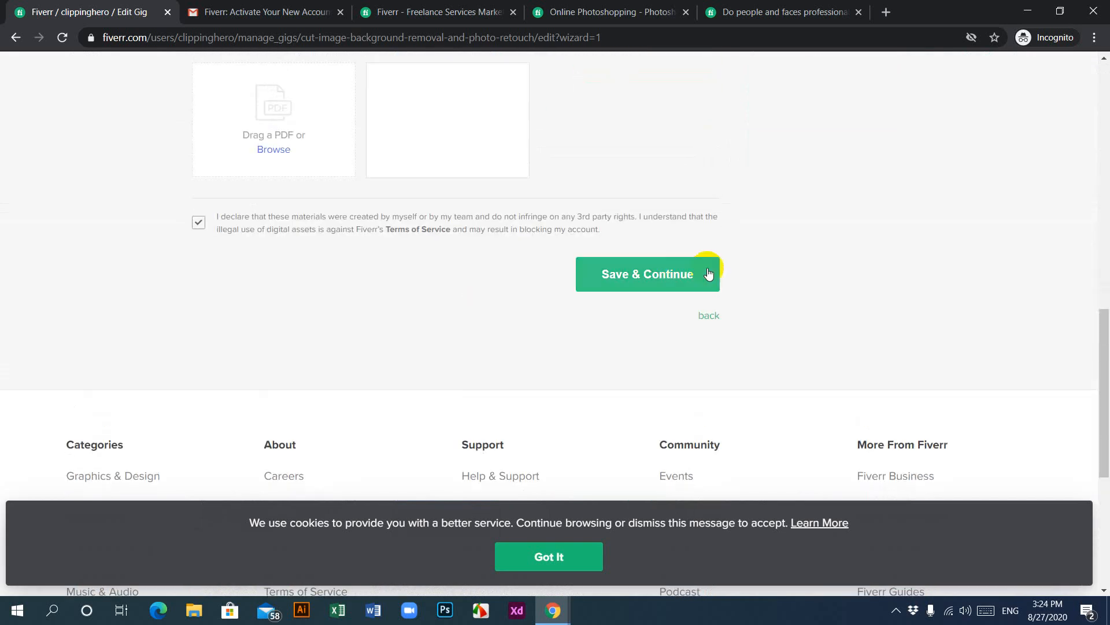
left_click(635, 275)
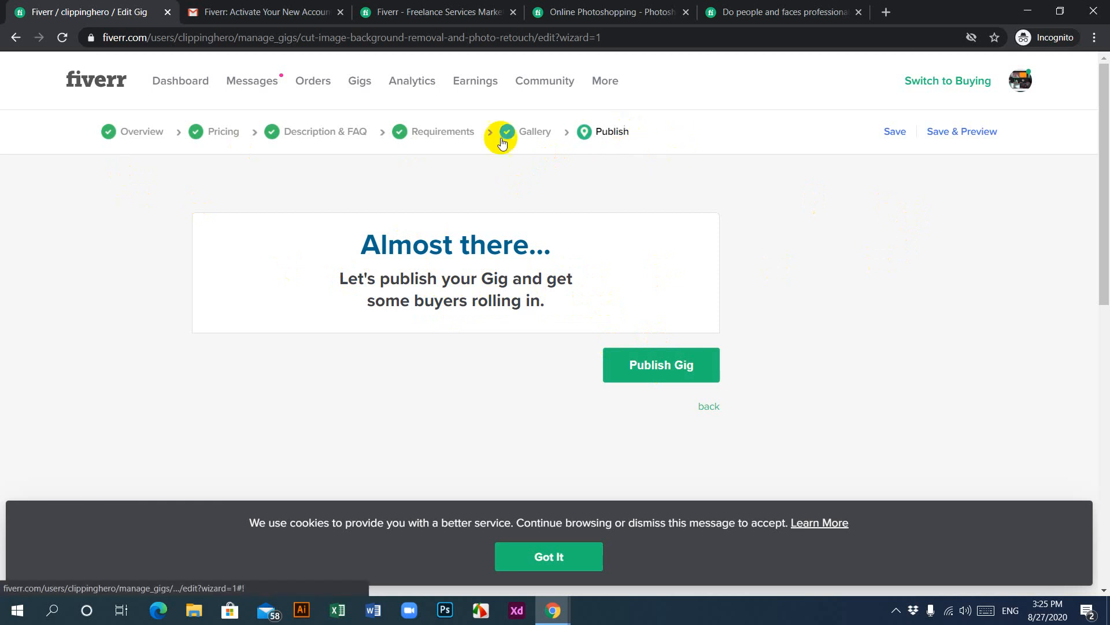
- Publish the gig so it goes live
left_click(663, 367)
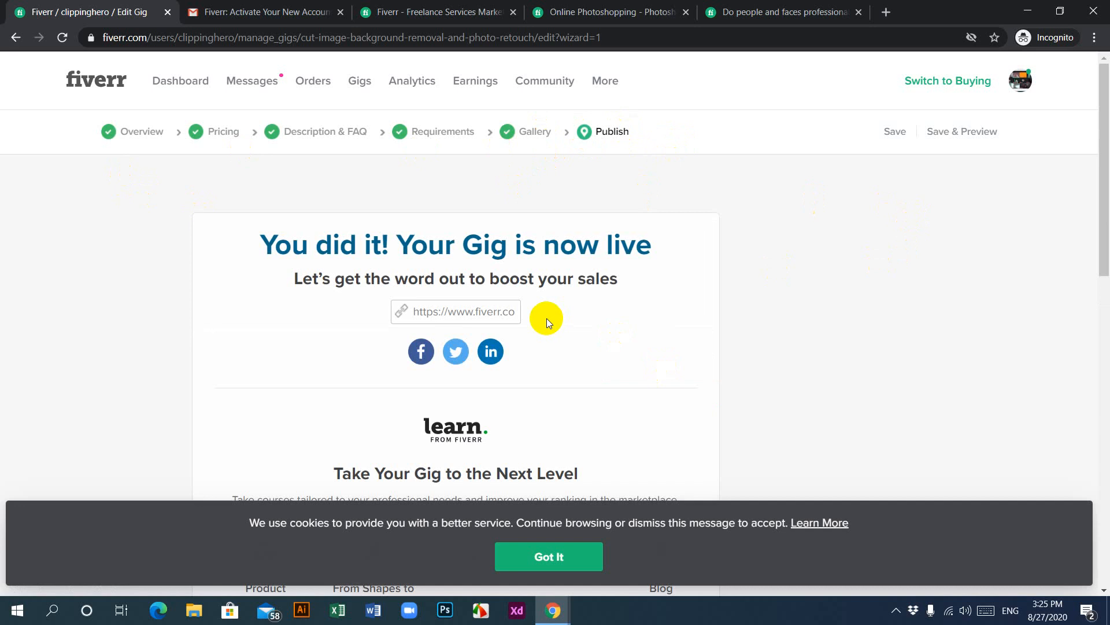
scroll(546, 318, "down", 3)
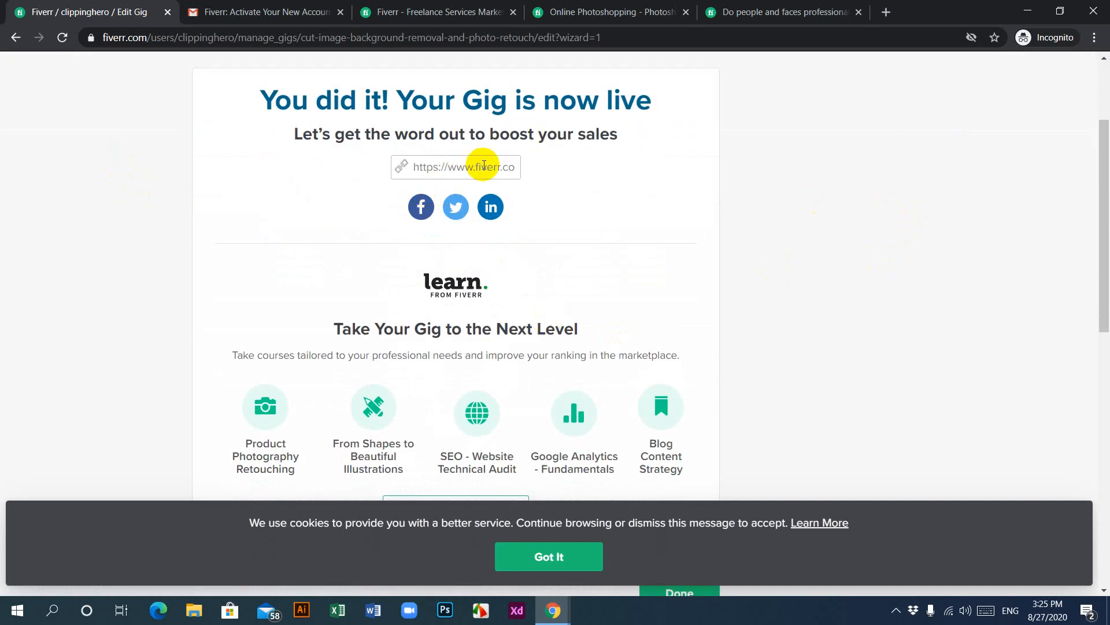
scroll(545, 307, "down", 6)
scroll(539, 306, "up", 2)
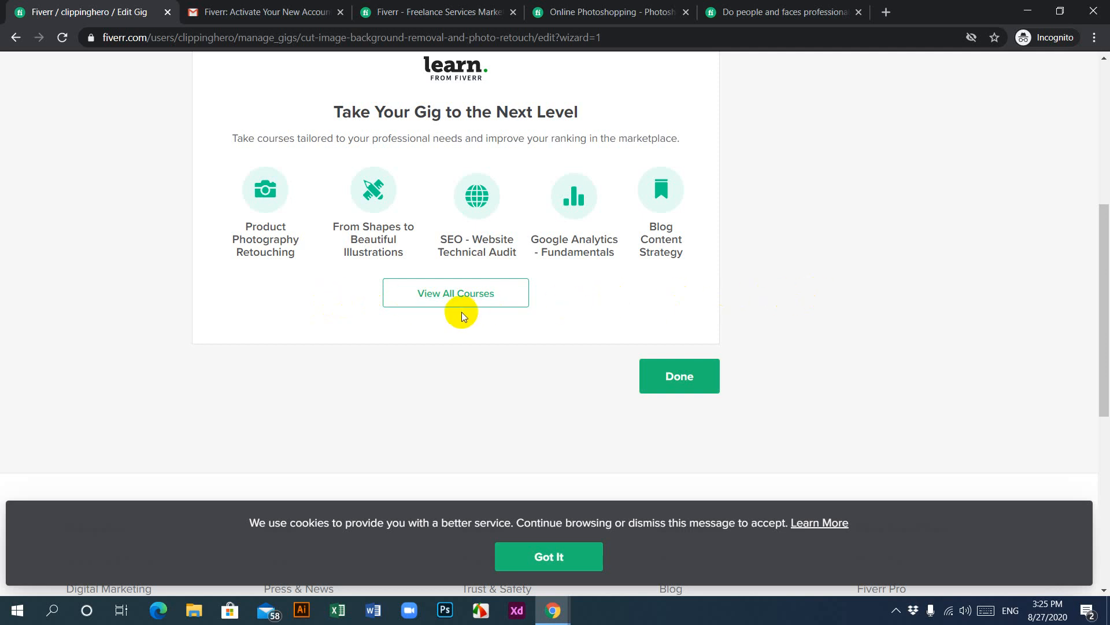
scroll(462, 311, "up", 6)
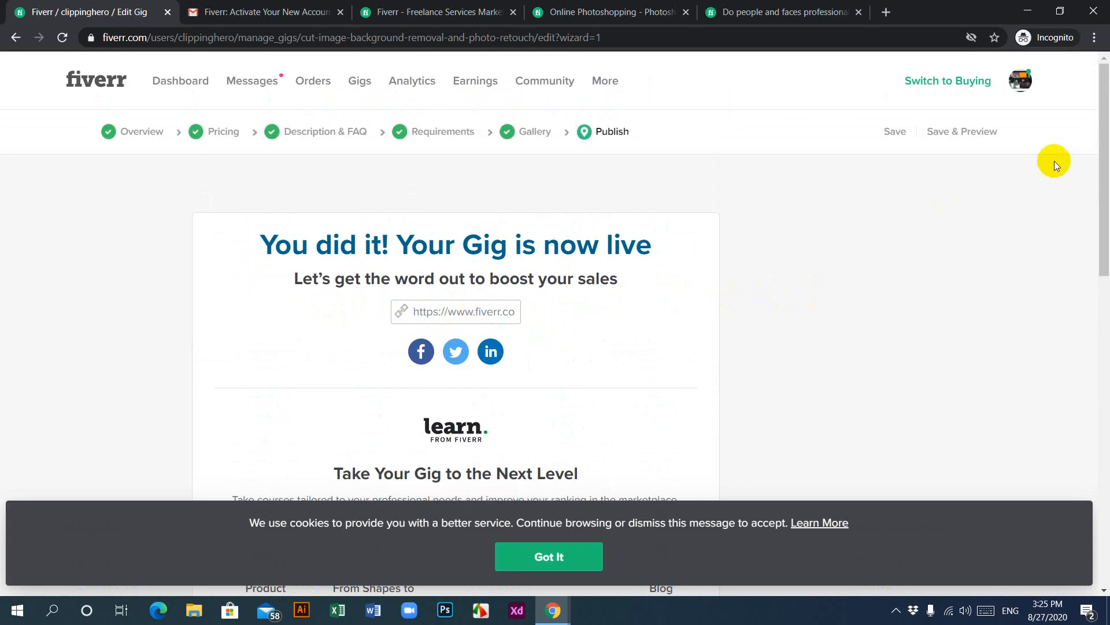
scroll(450, 308, "down", 2)
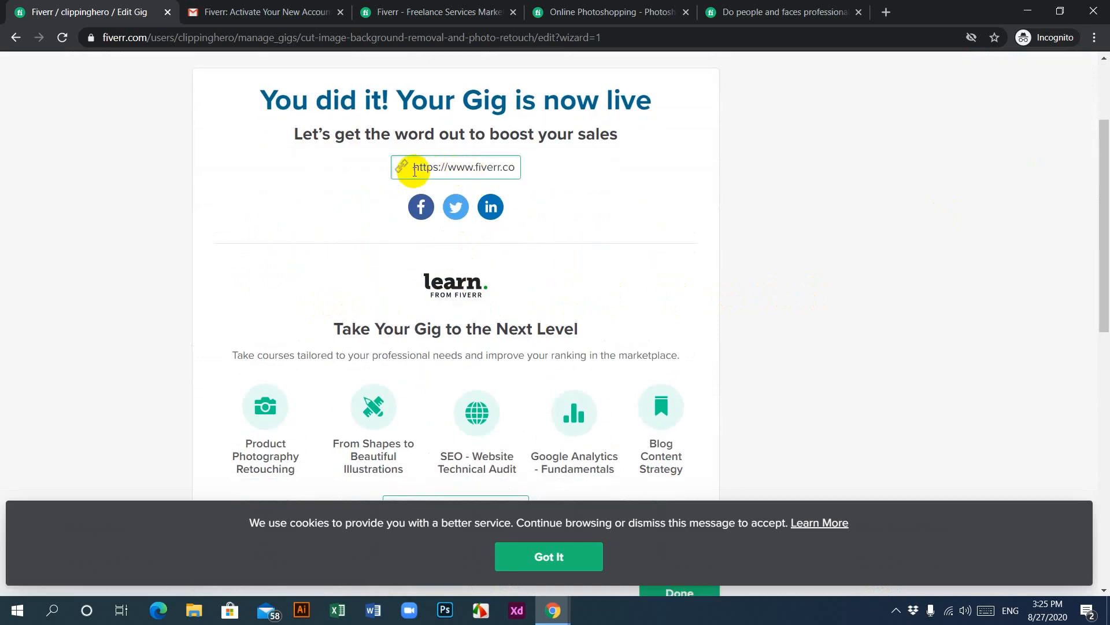
- Select the gig's share link, then finish with Done to reach the Gigs list
left_click(443, 167)
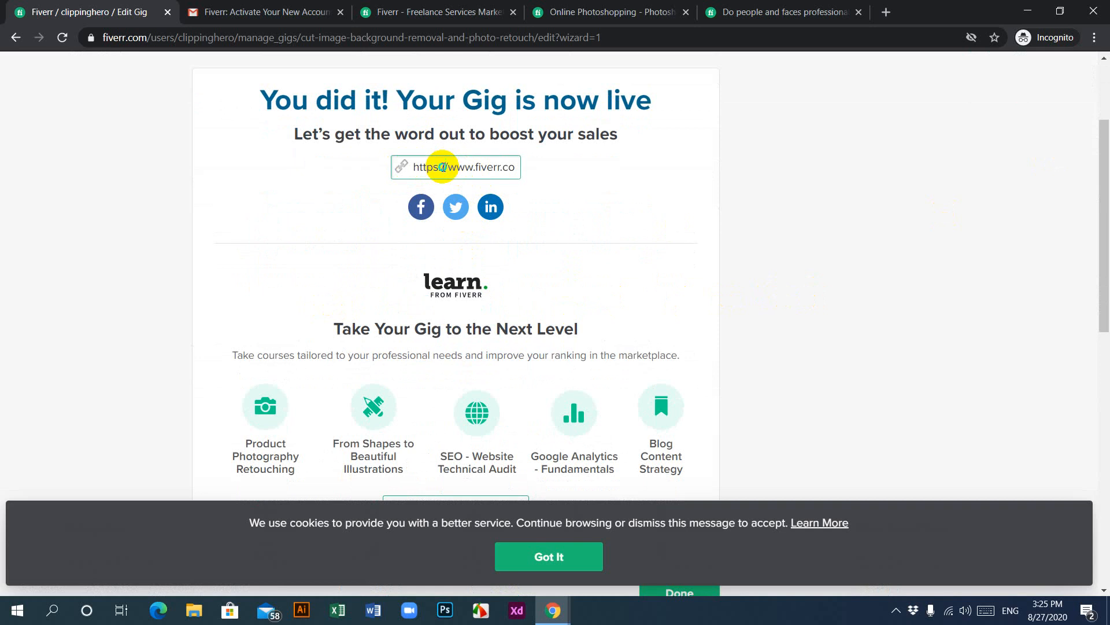
right_click(444, 167)
left_click(430, 161)
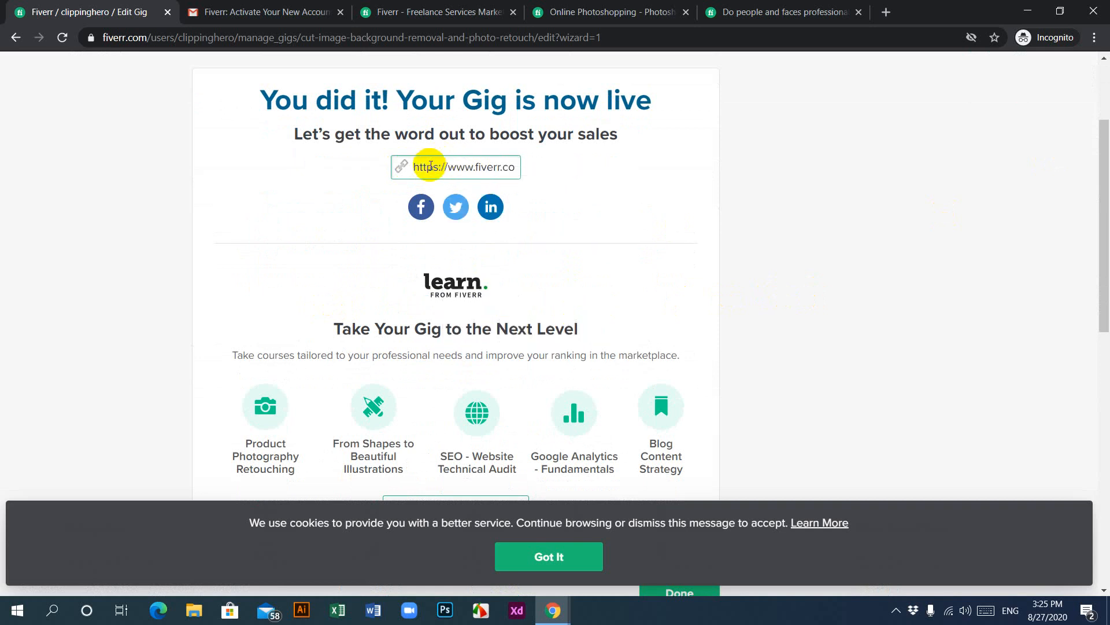
triple_click(430, 166)
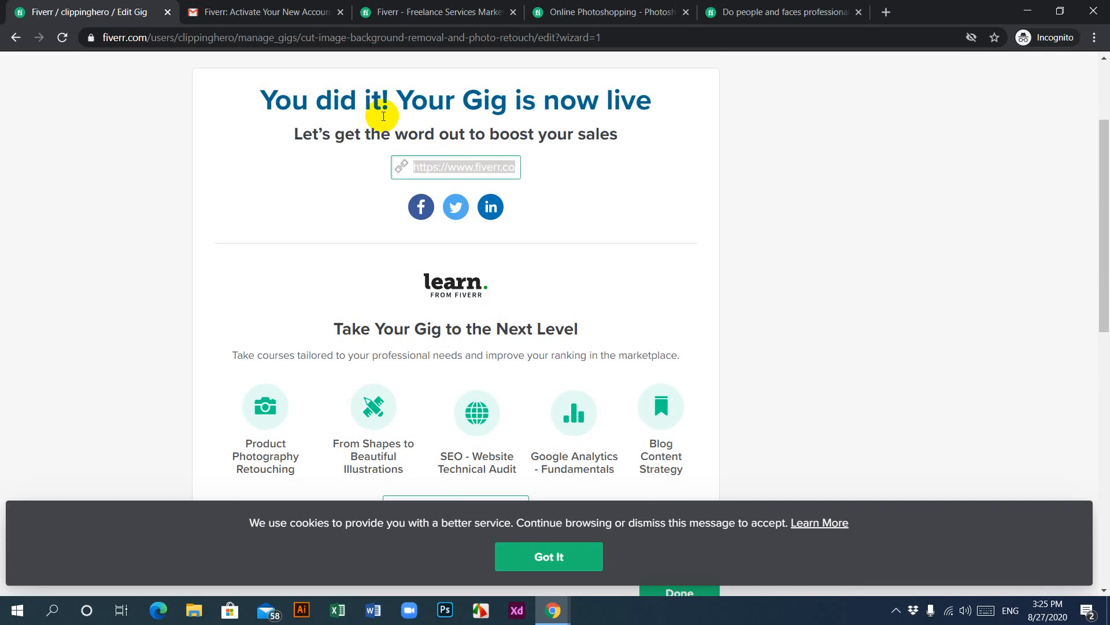
left_click(607, 179)
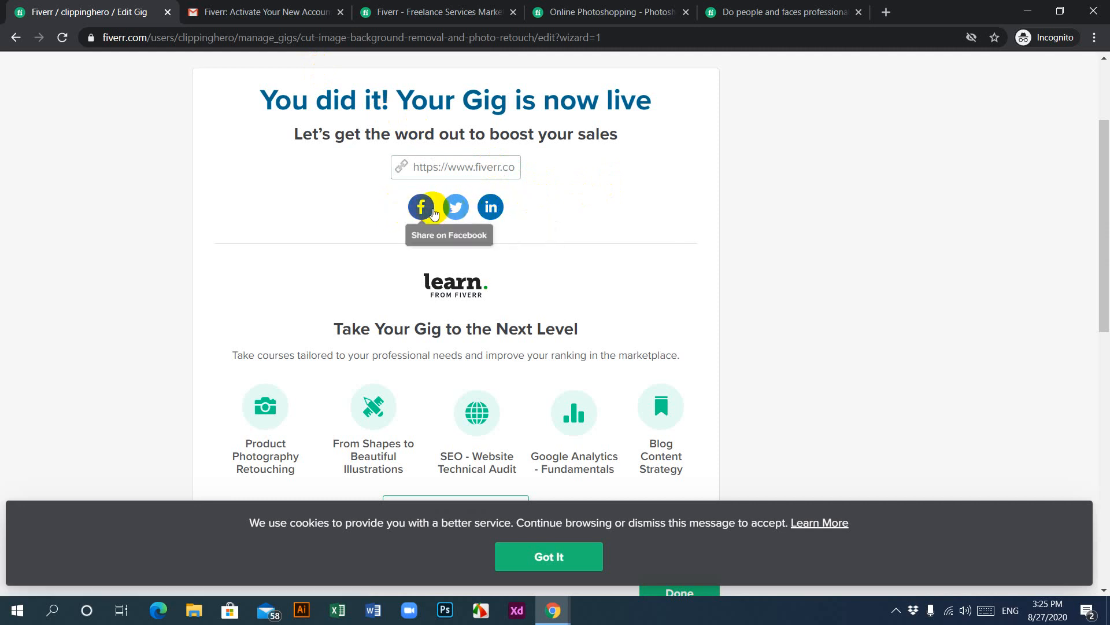
scroll(564, 269, "down", 10)
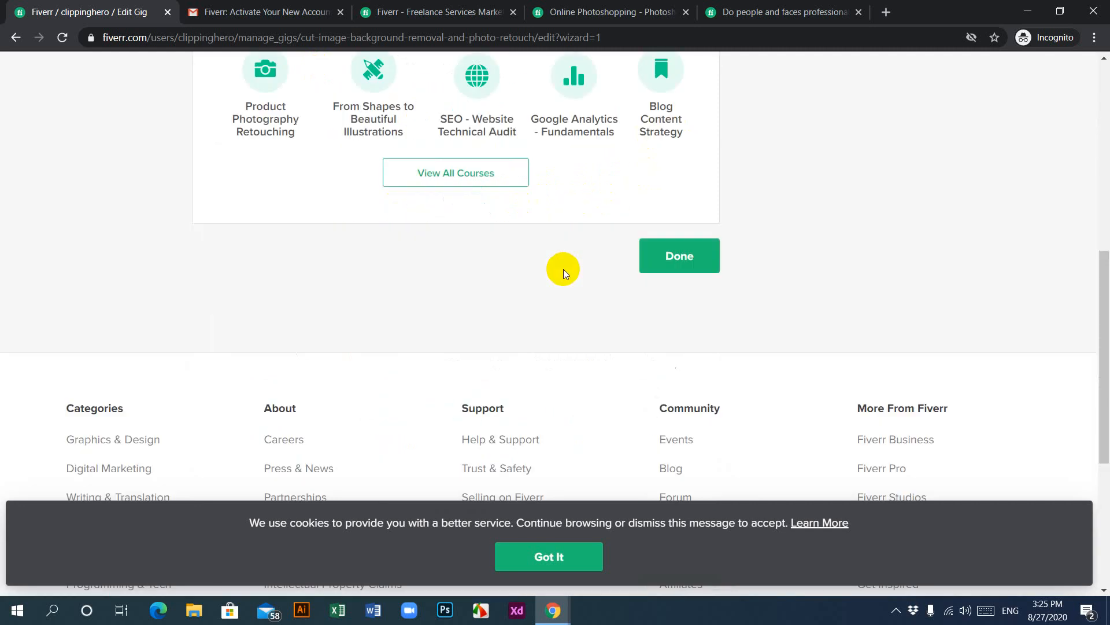
scroll(578, 267, "up", 4)
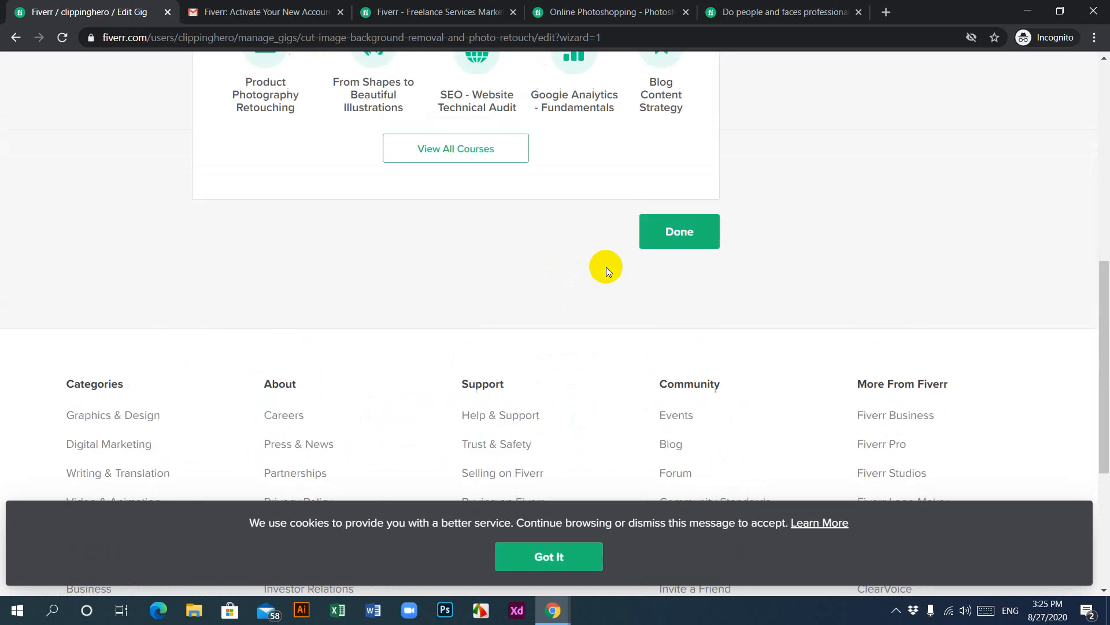
left_click(687, 233)
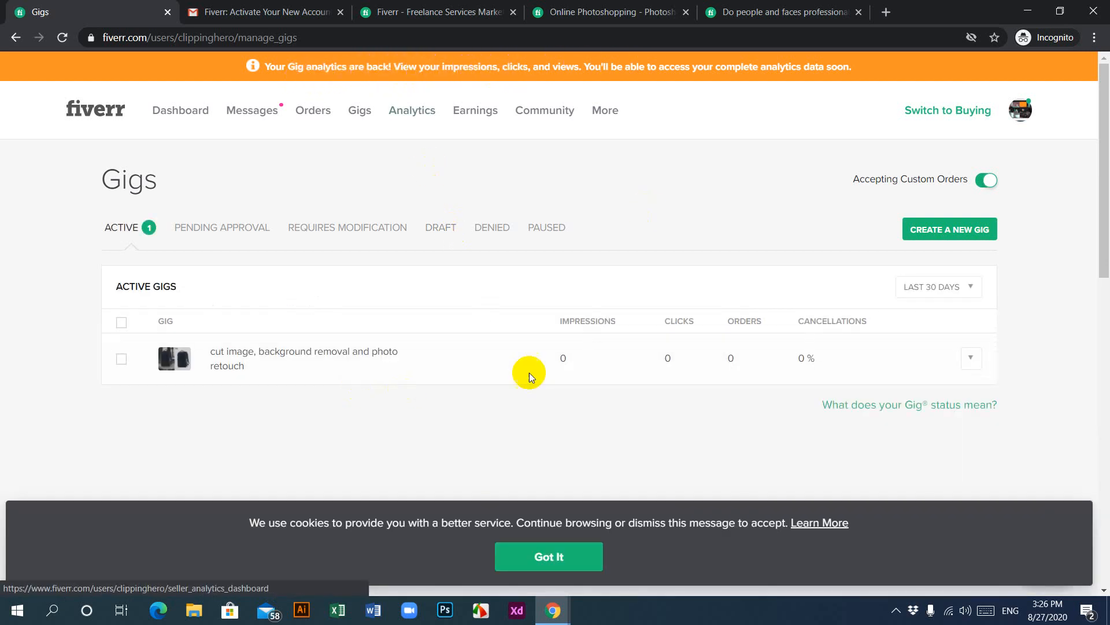
mouse_move(588, 318)
left_click_drag(557, 319, 624, 318)
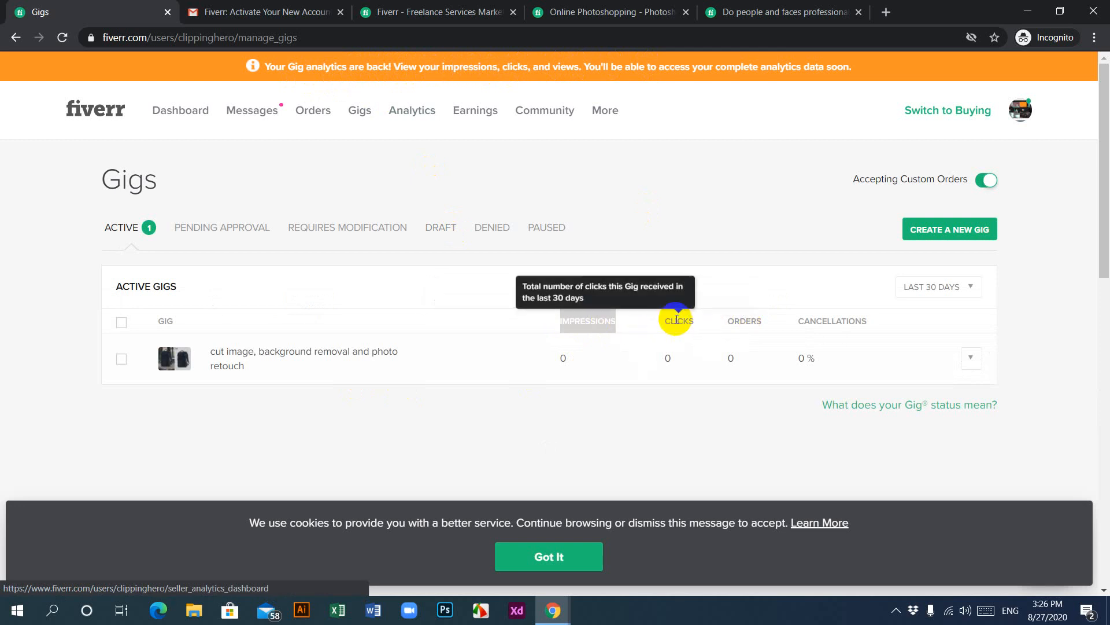
mouse_move(736, 321)
left_click_drag(727, 321, 870, 320)
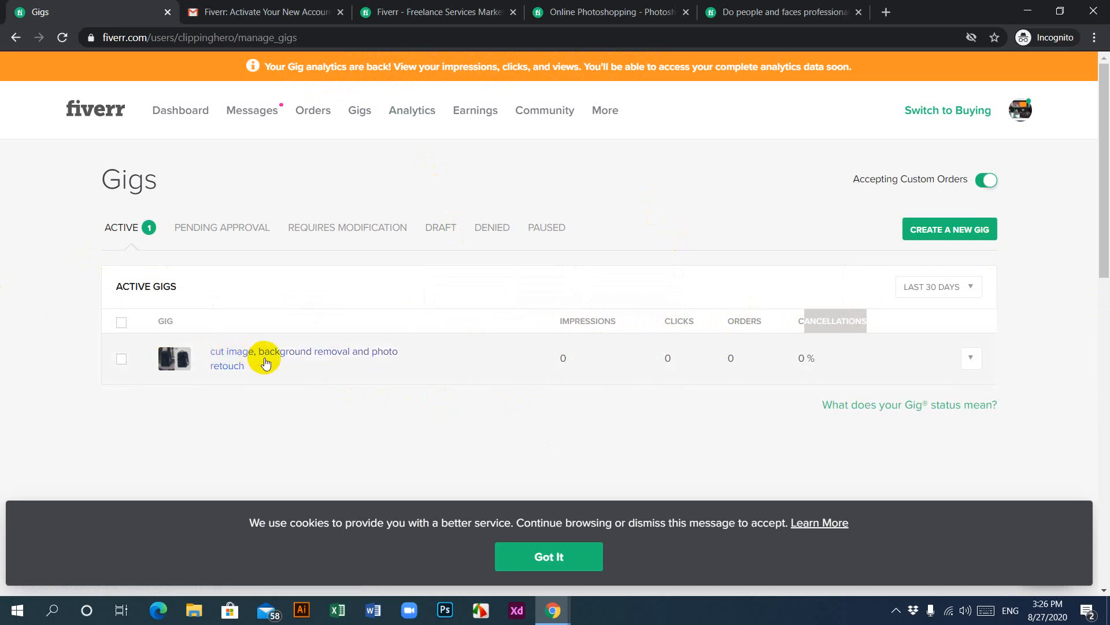
scroll(602, 359, "down", 2)
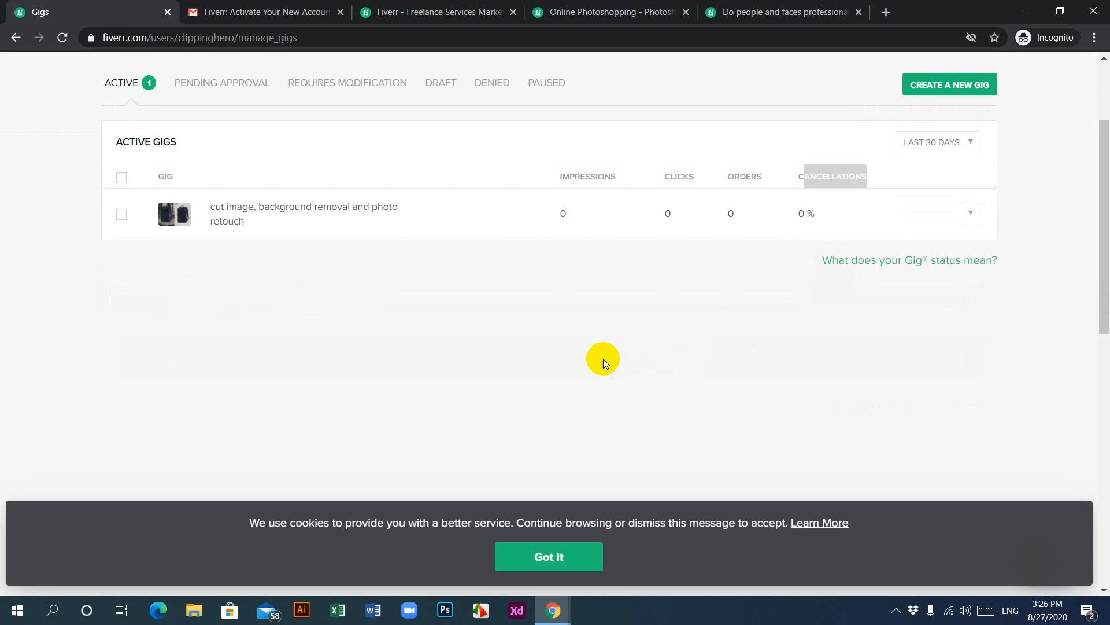
scroll(578, 357, "up", 2)
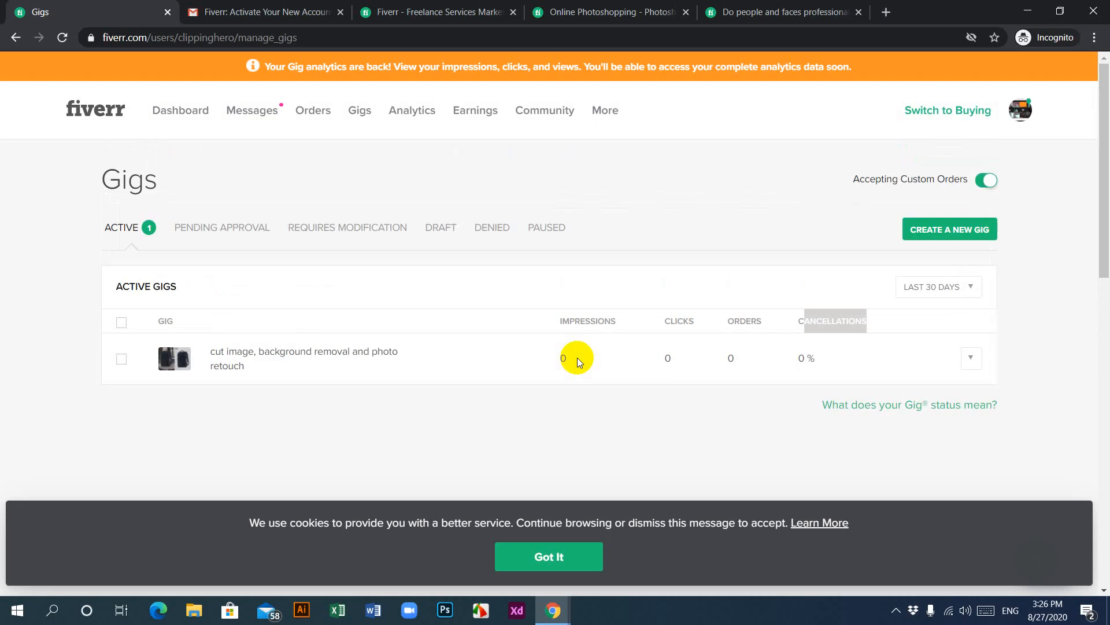
right_click(303, 354)
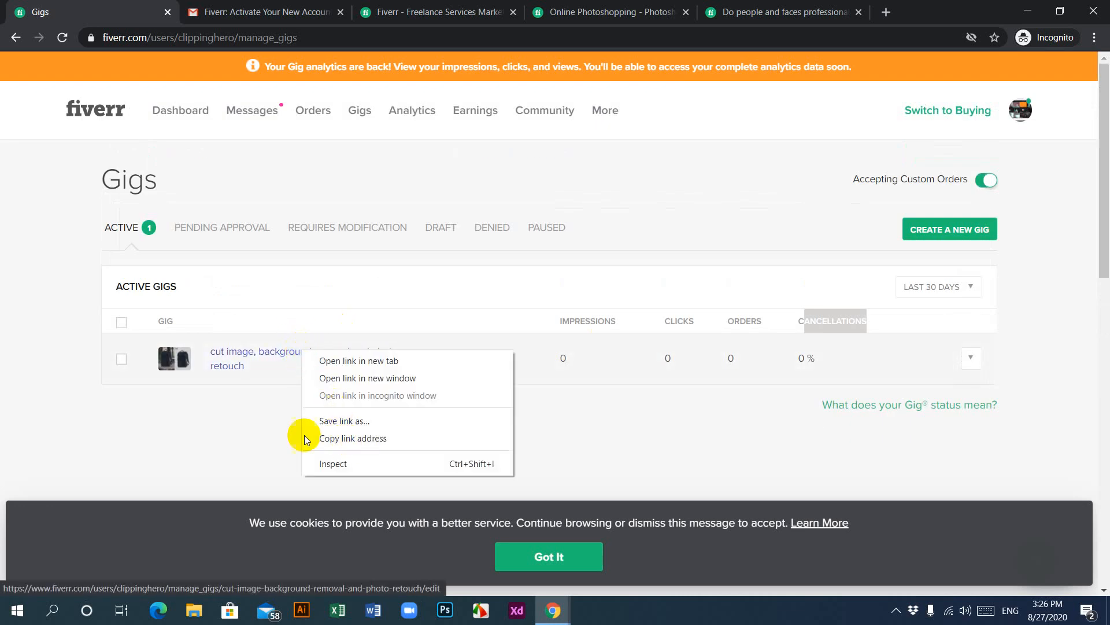
left_click(189, 428)
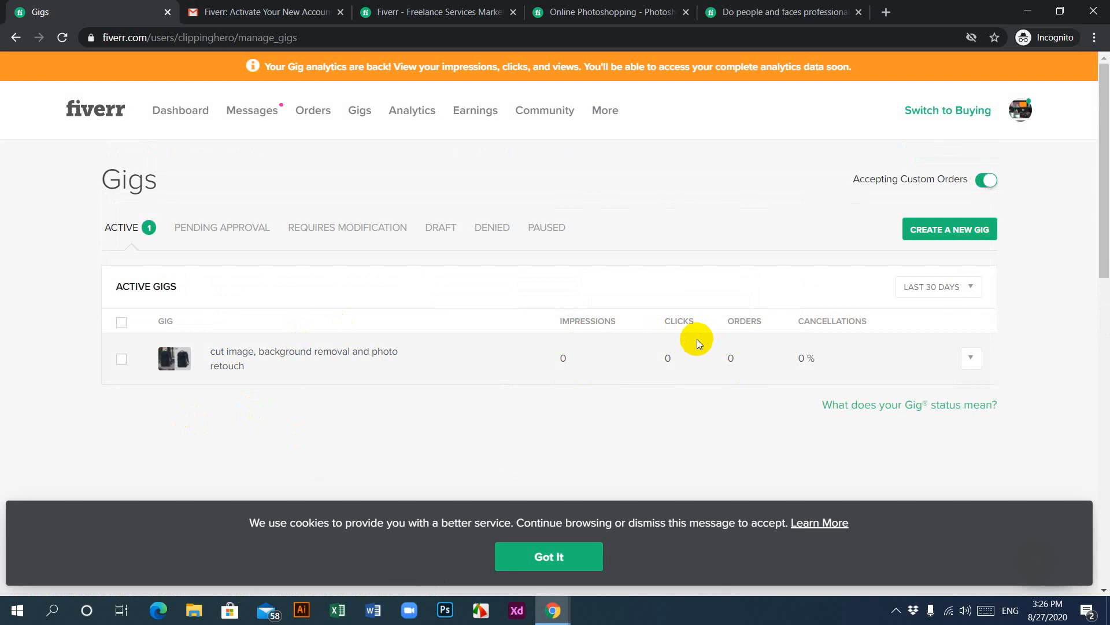
- Open the seller profile from the avatar menu and cancel the profile photo upload
left_click(1020, 111)
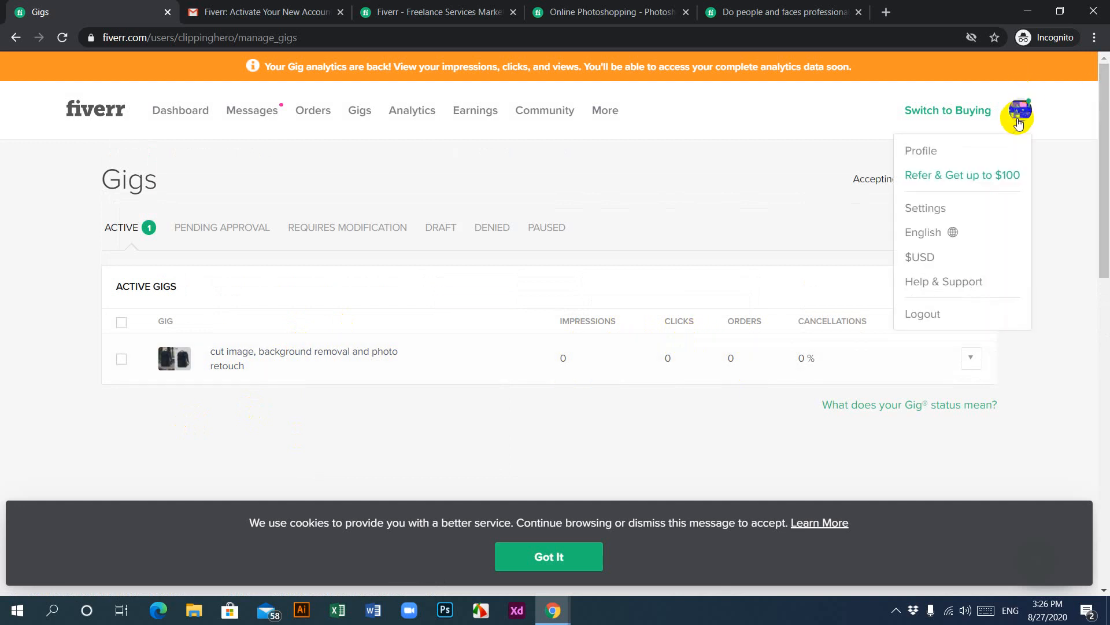
left_click(945, 155)
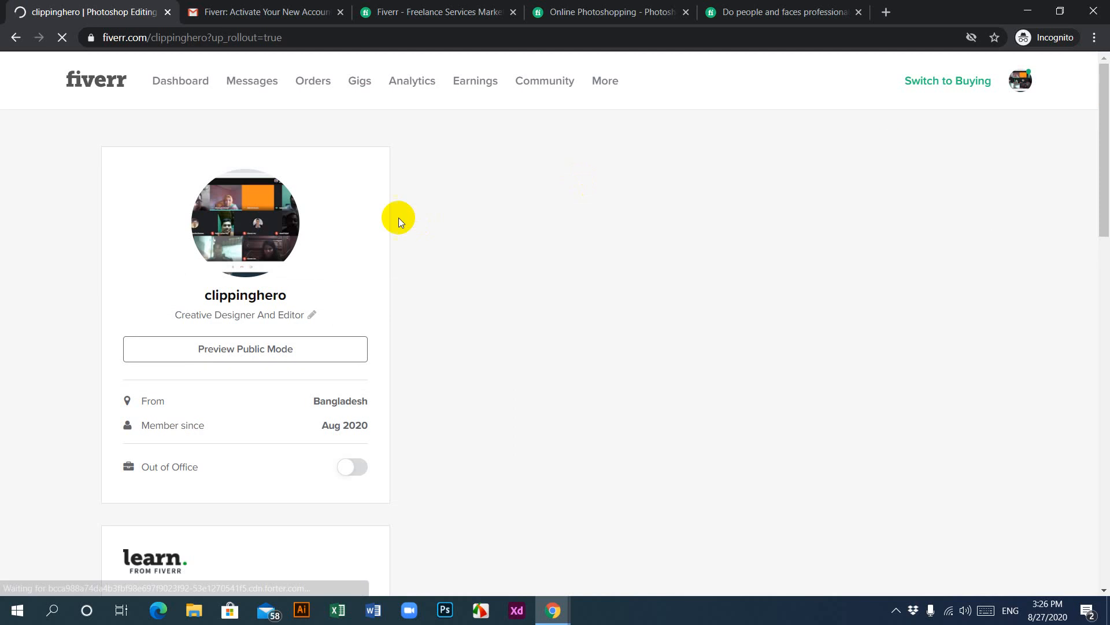
left_click(251, 219)
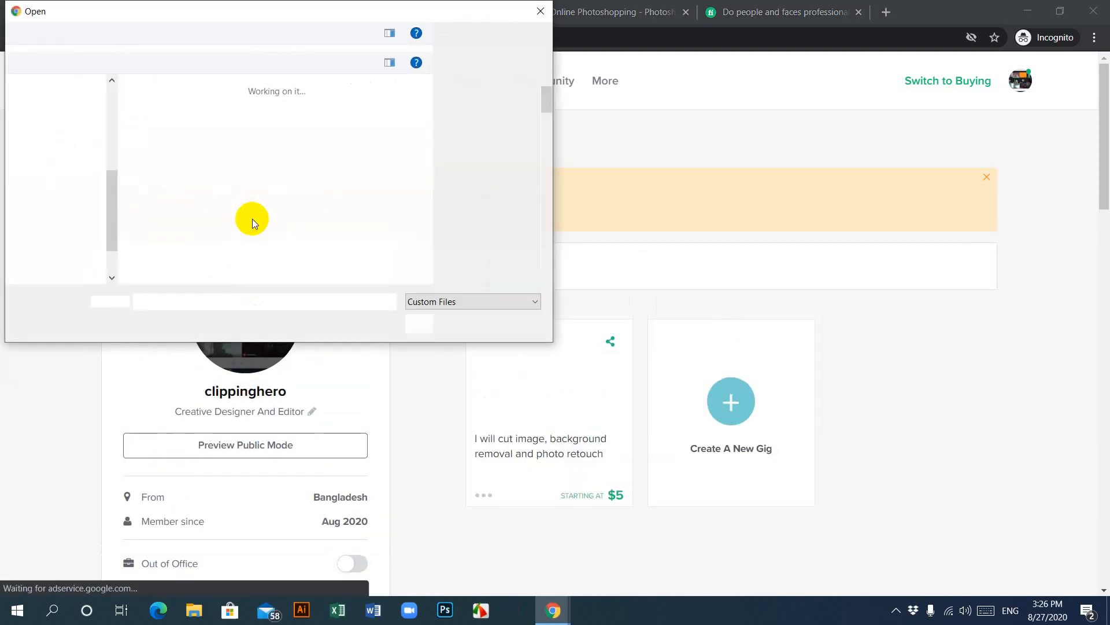
left_click(509, 323)
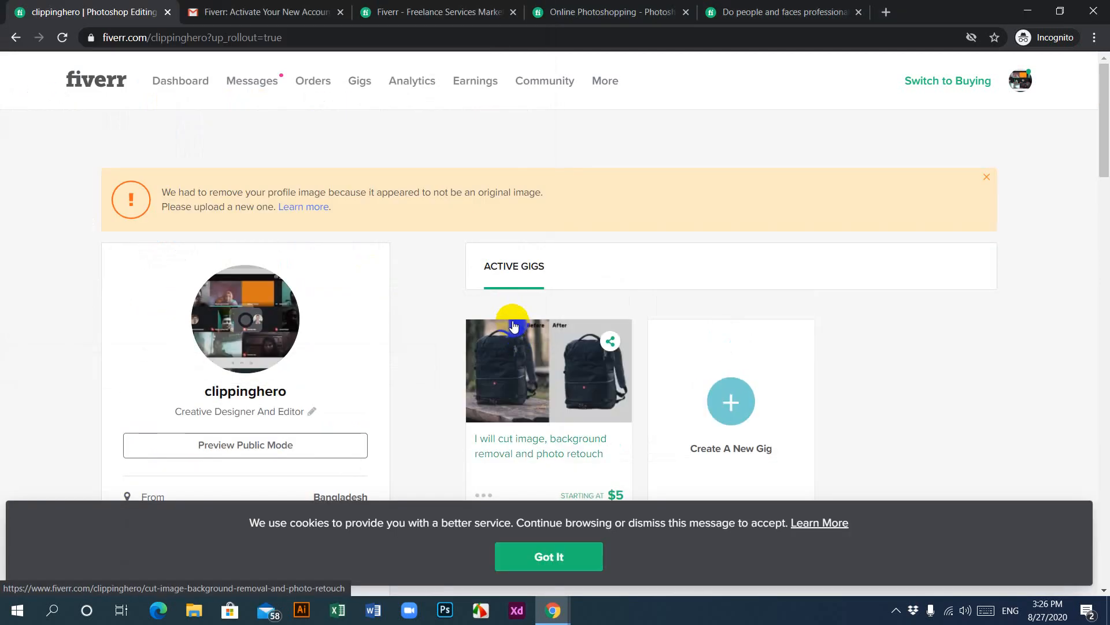
- Scroll through the profile to review the image-removal notice and the active photo editing gig
scroll(596, 300, "down", 5)
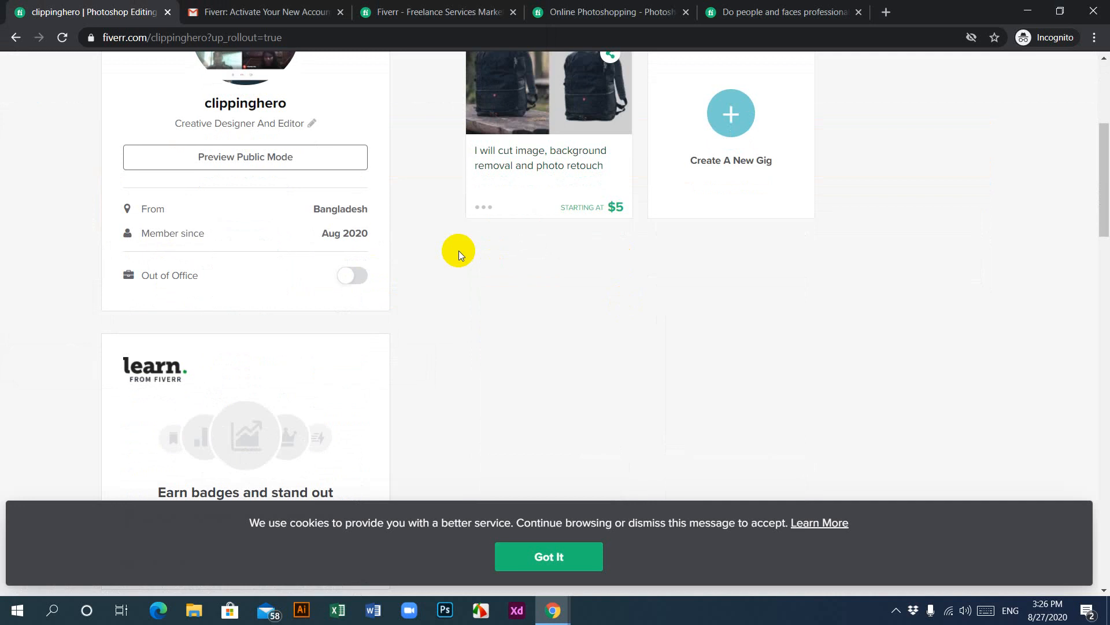
scroll(451, 231, "up", 1)
scroll(511, 274, "down", 5)
scroll(497, 272, "down", 12)
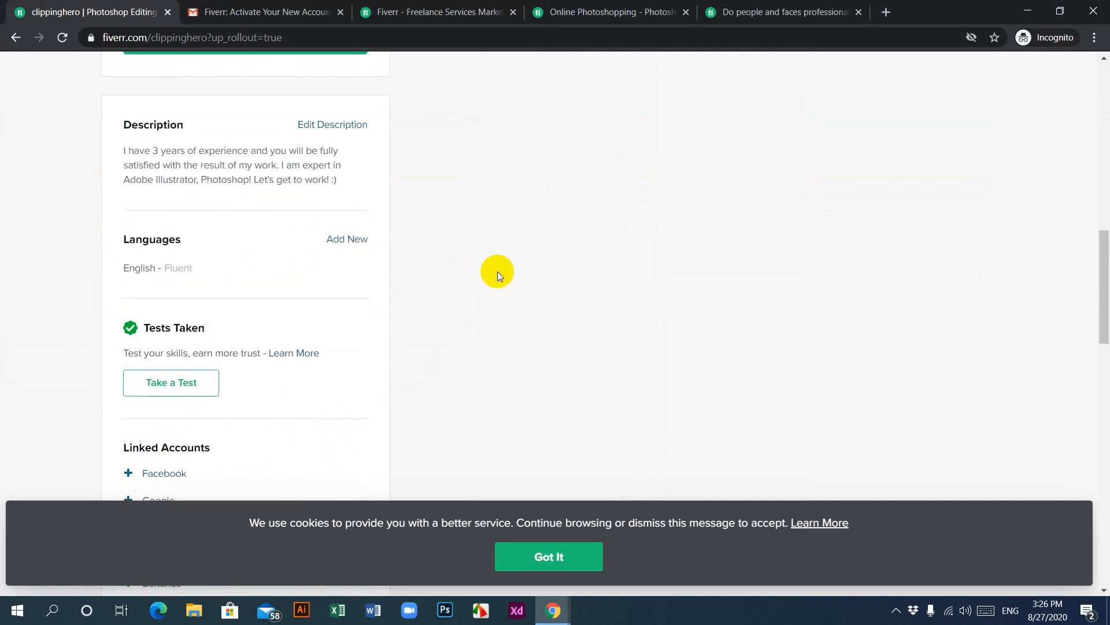
scroll(497, 270, "up", 5)
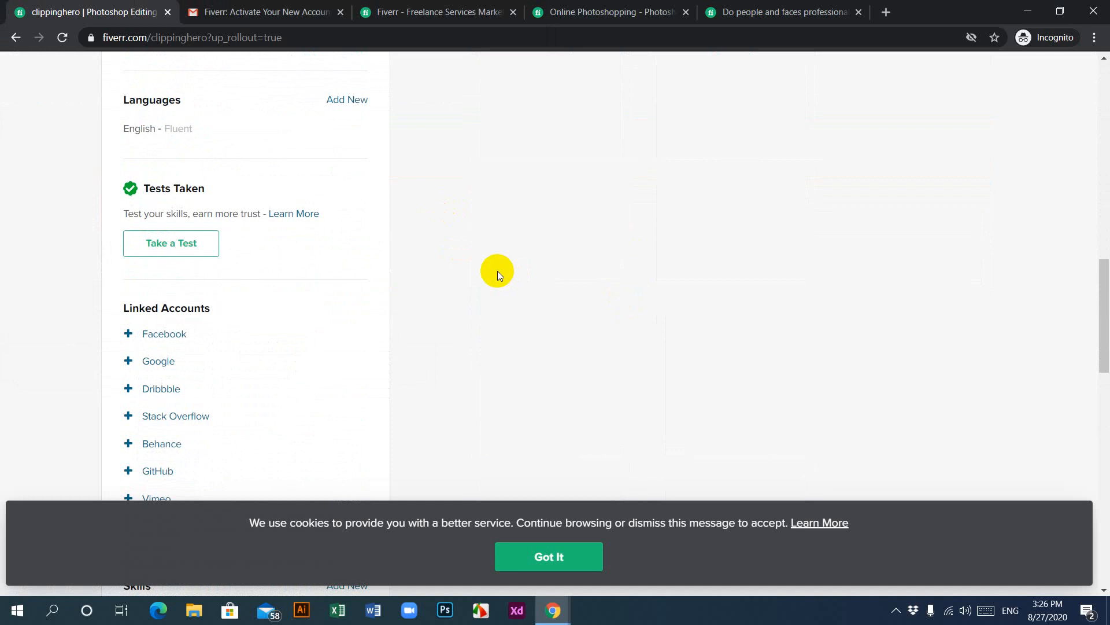
scroll(499, 274, "up", 15)
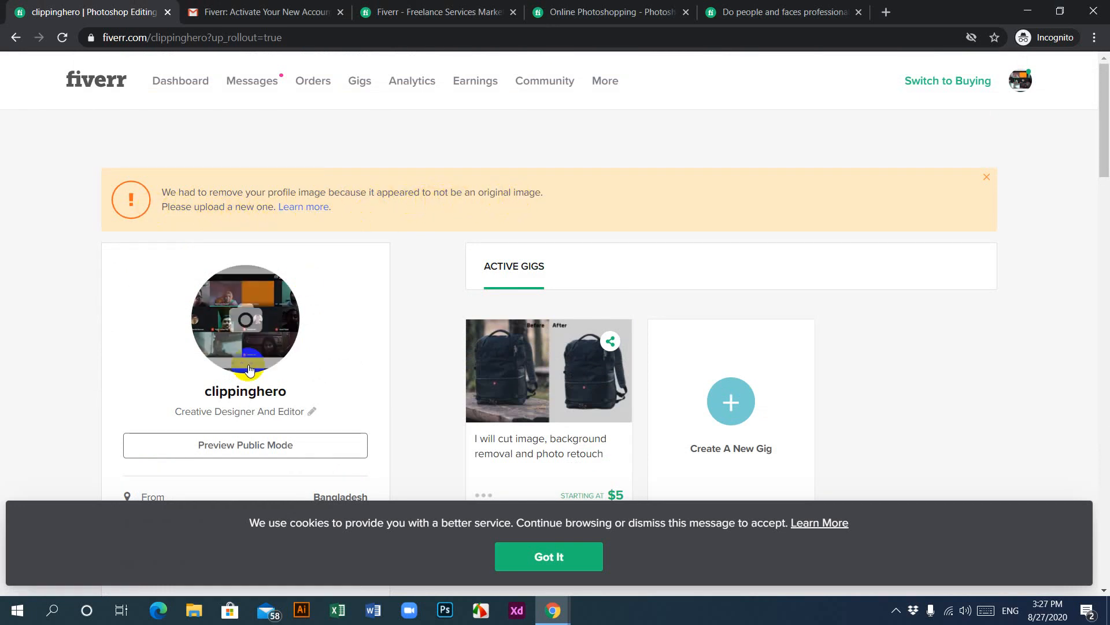
- Upload an image from the Desktop as the profile photo, then reload the profile page
left_click(299, 308)
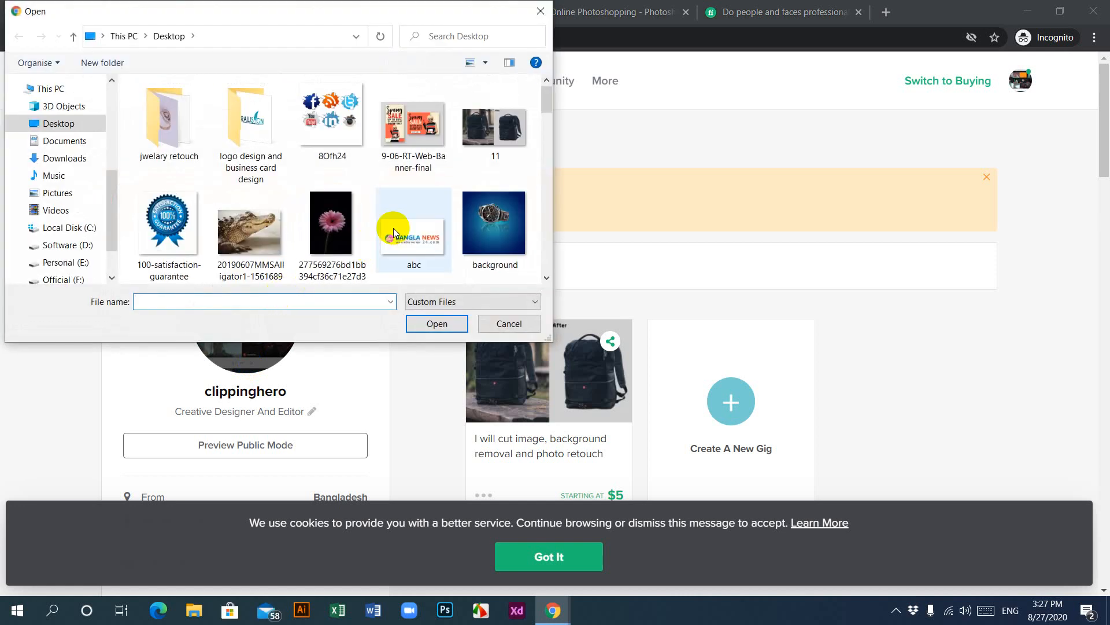
scroll(393, 227, "down", 1)
scroll(394, 226, "down", 2)
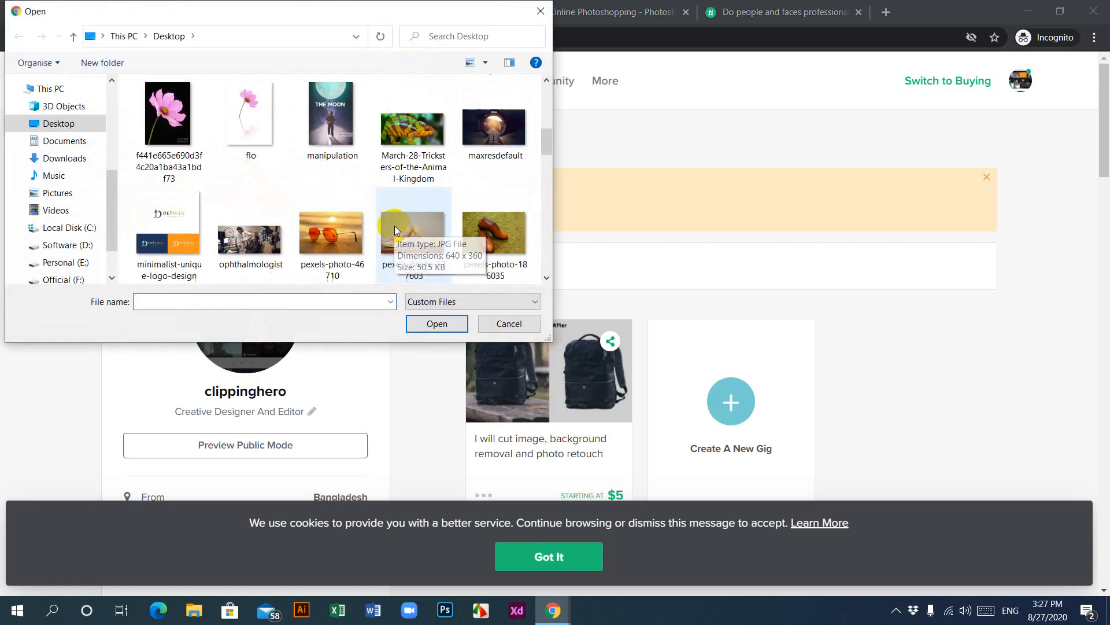
scroll(394, 229, "up", 2)
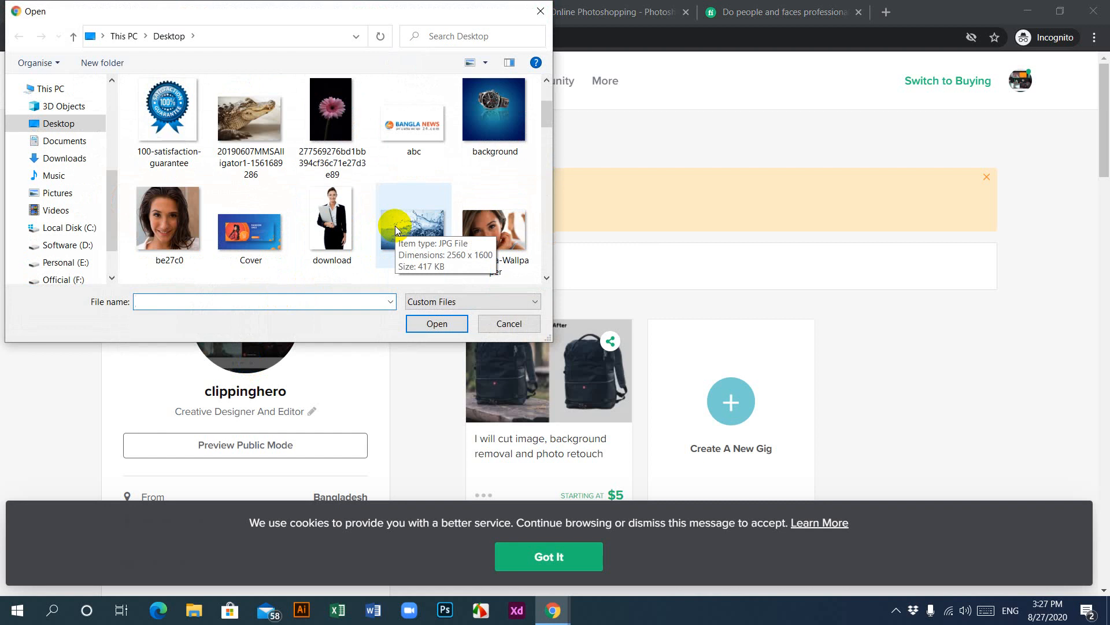
scroll(394, 227, "down", 3)
scroll(395, 229, "down", 2)
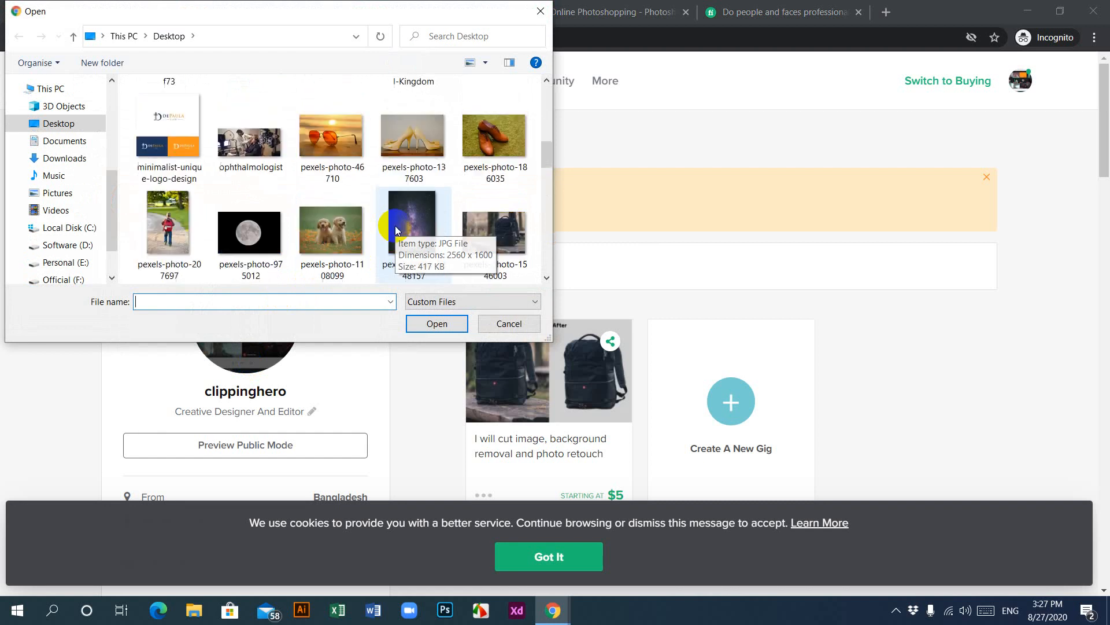
left_click(509, 233)
left_click(440, 325)
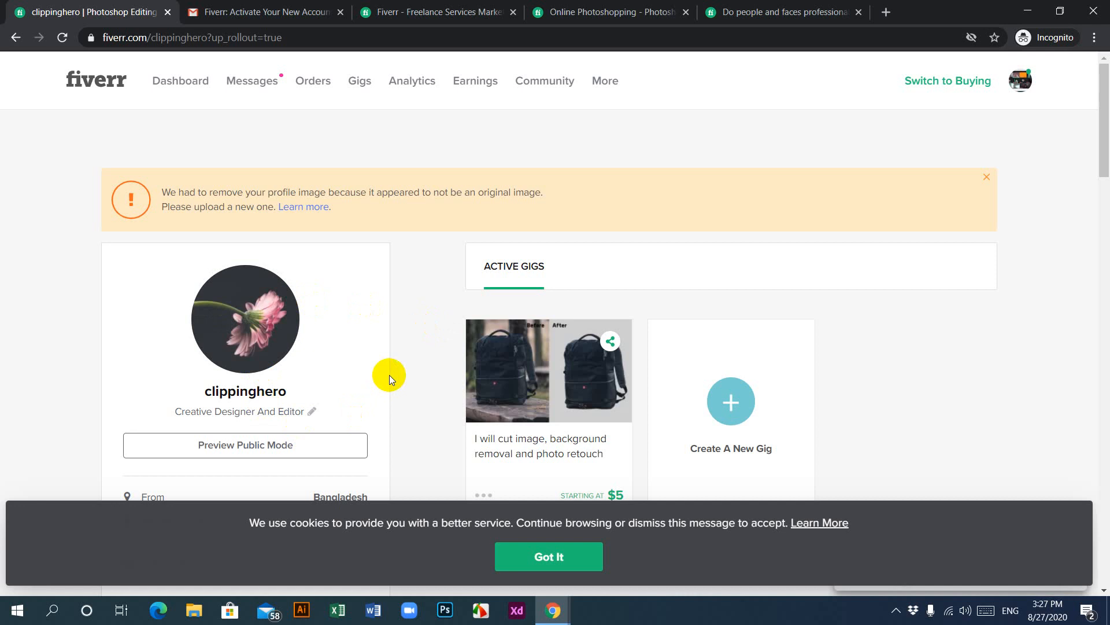
left_click(63, 37)
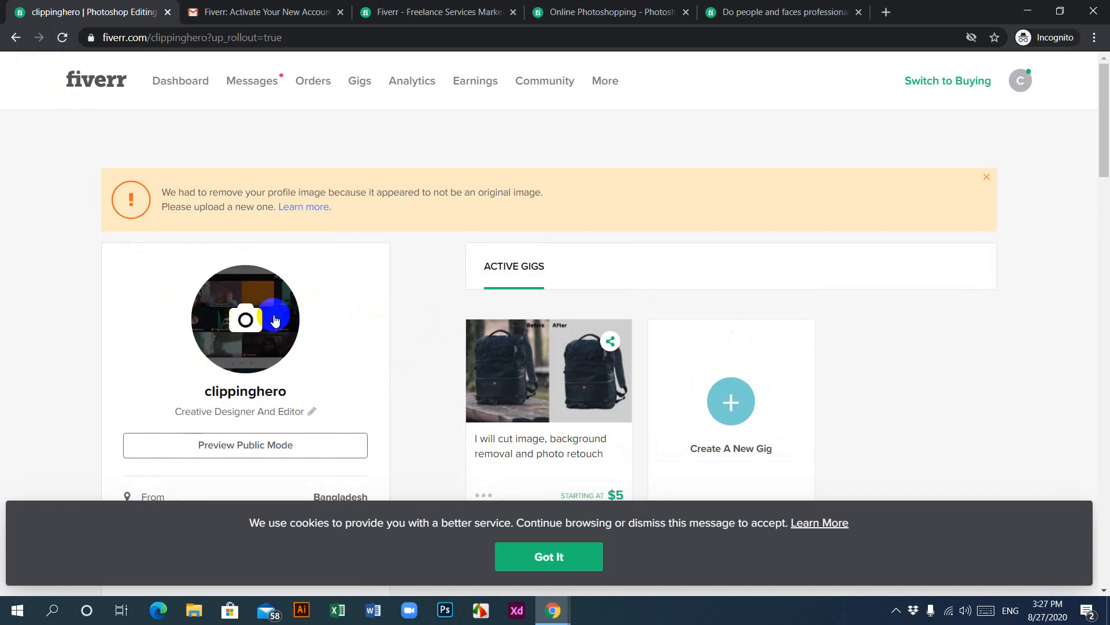
- Upload pexels-photo-2343170 from the Desktop as the profile picture
left_click(278, 317)
scroll(405, 214, "down", 6)
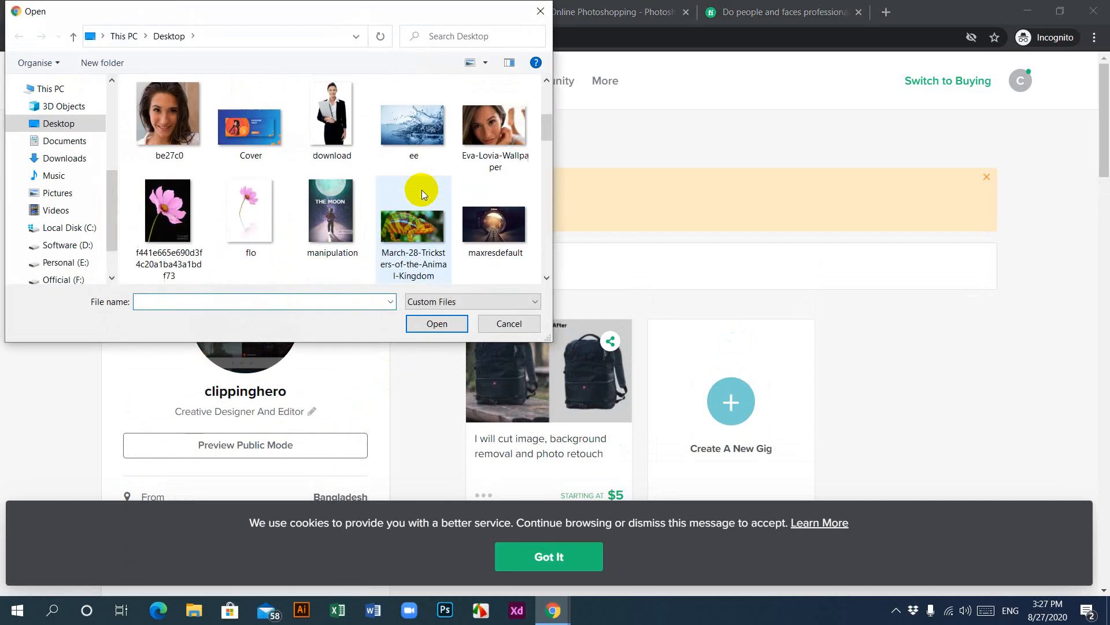
left_click(493, 234)
left_click(436, 323)
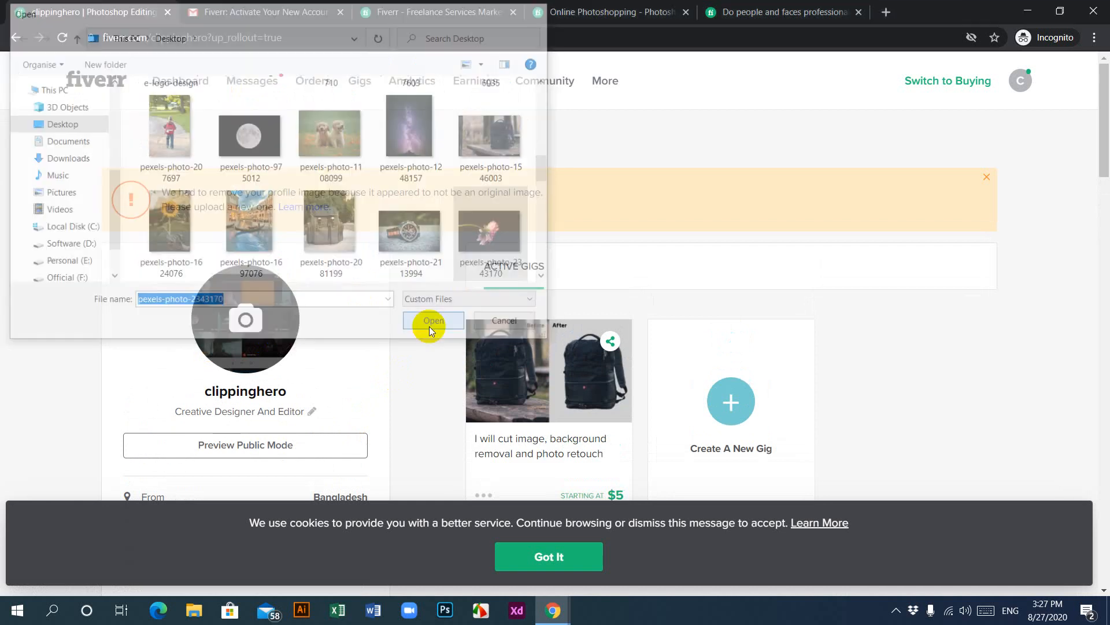
- Scroll through the profile to check the new pink flower photo
scroll(386, 312, "down", 10)
scroll(386, 311, "down", 20)
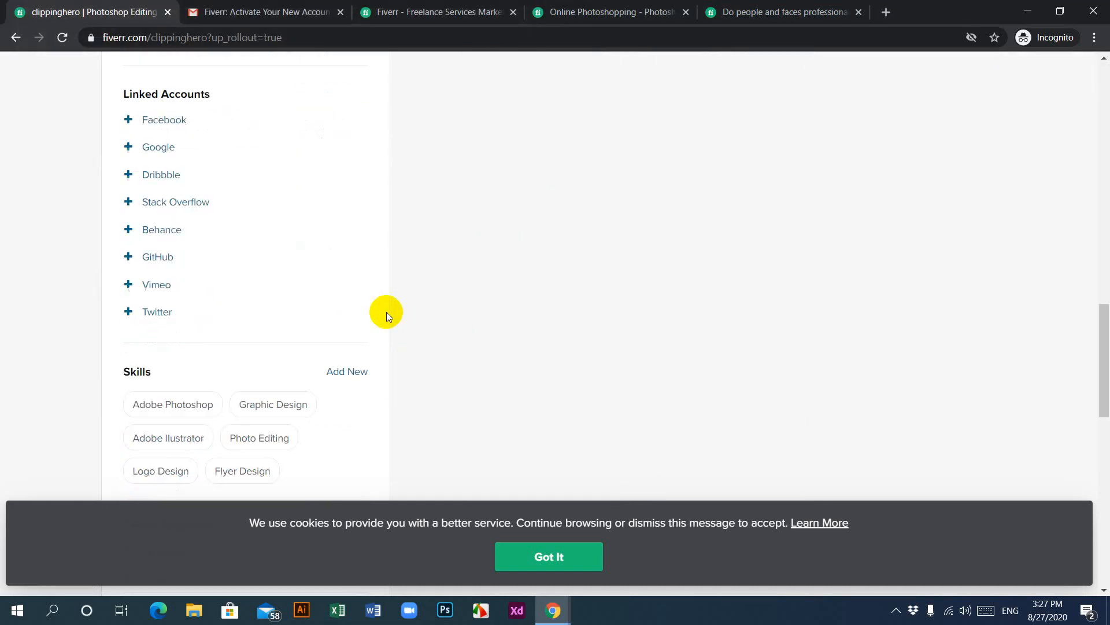
scroll(386, 311, "up", 6)
scroll(387, 311, "up", 15)
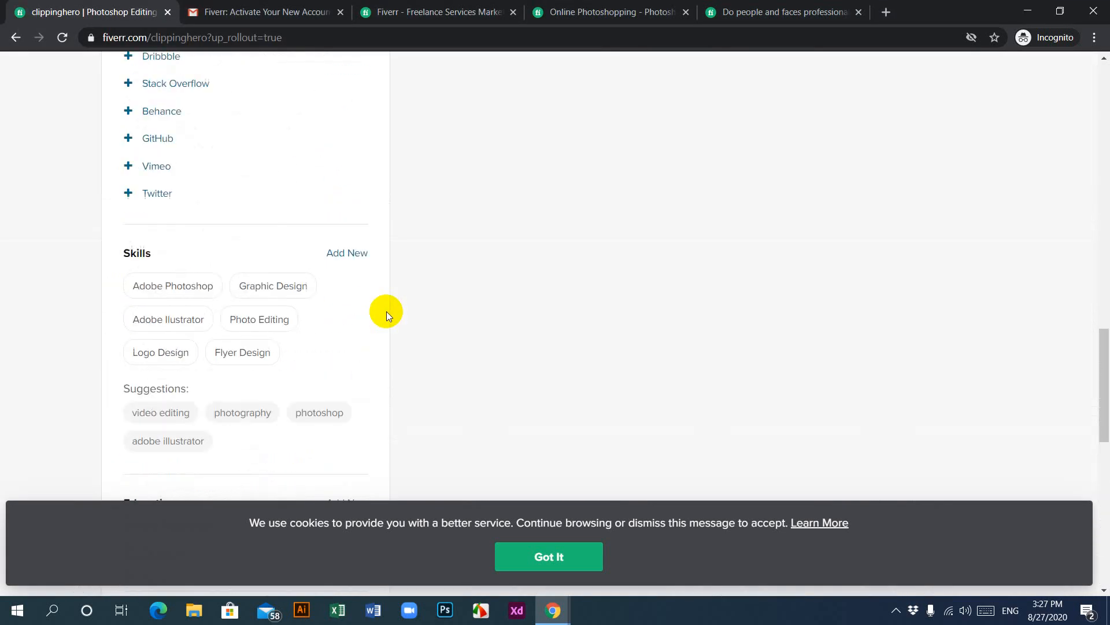
scroll(386, 311, "up", 6)
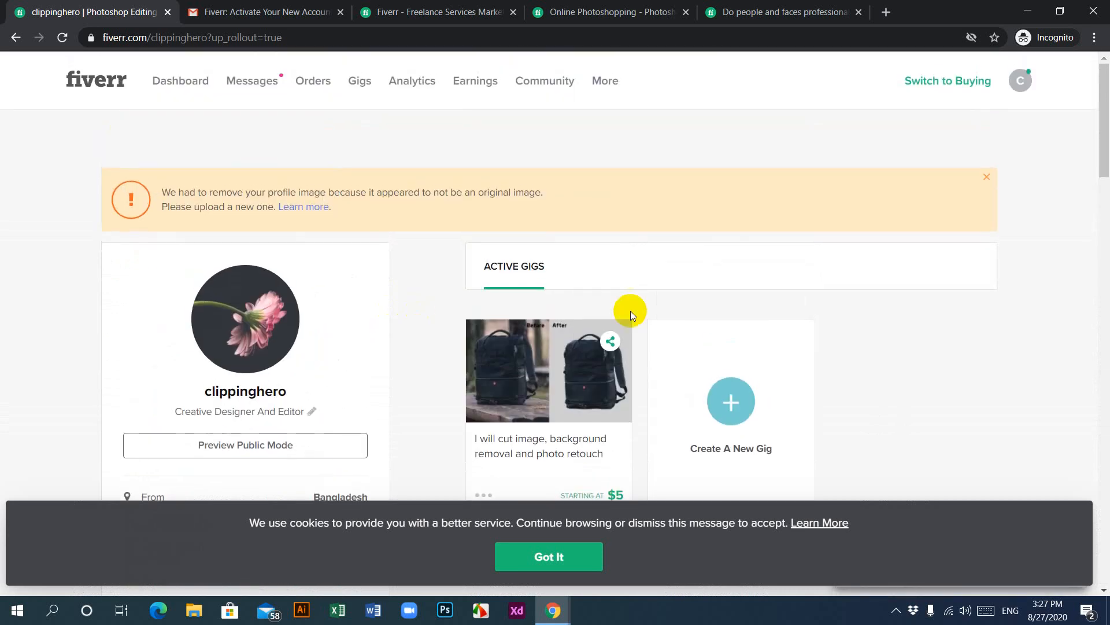
scroll(655, 311, "down", 3)
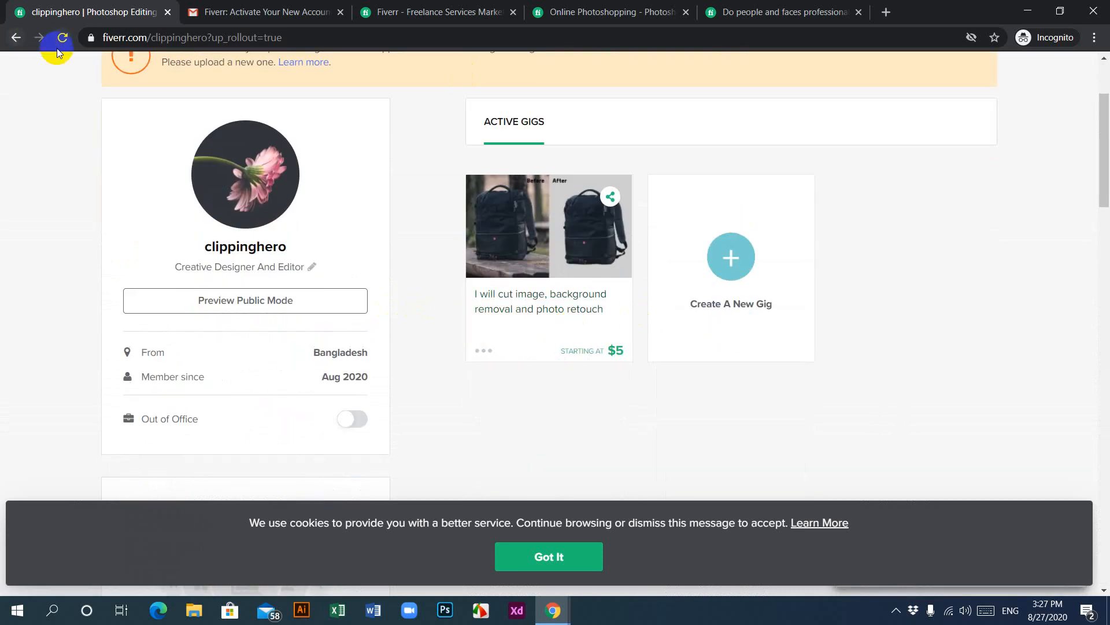
scroll(460, 328, "down", 1)
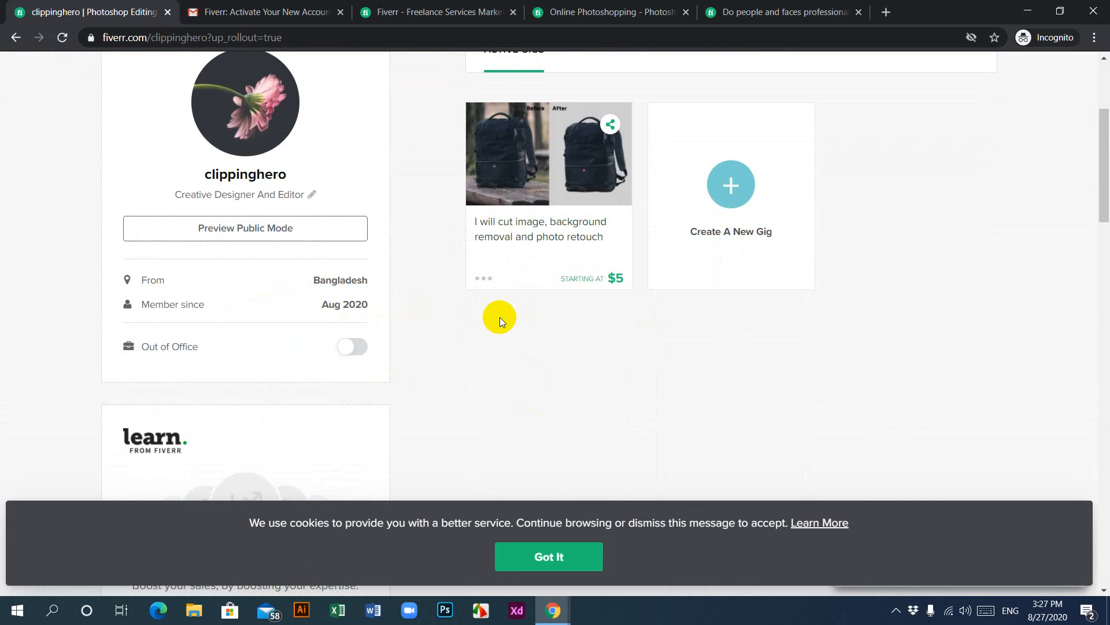
scroll(435, 317, "up", 3)
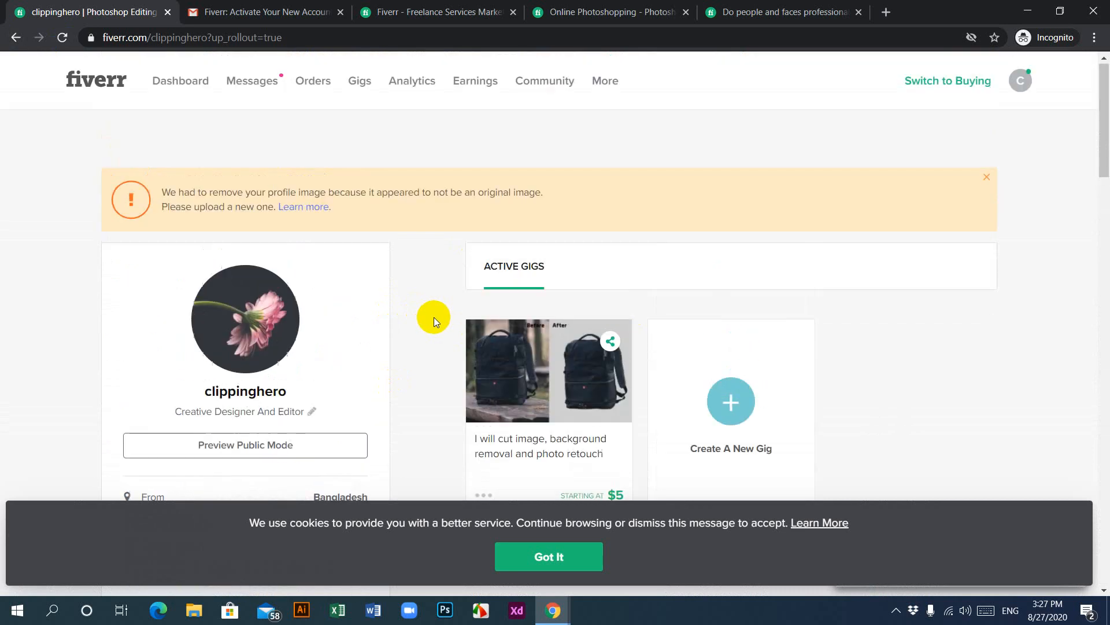
- Return to the seller profile and re-upload pexels-photo-2343170 as the profile picture
left_click(1022, 84)
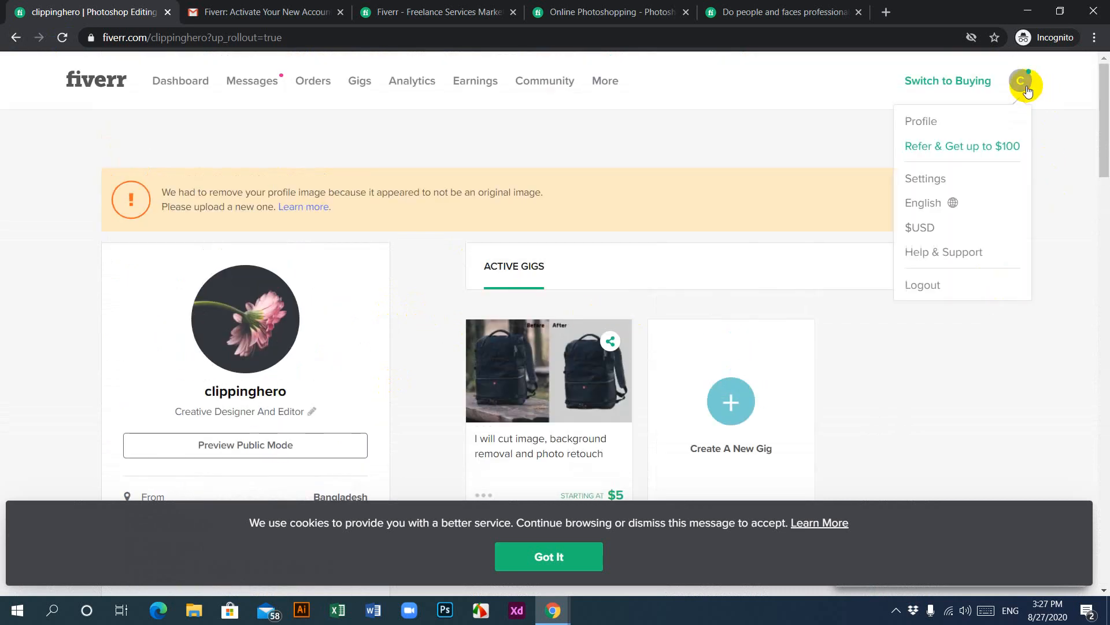
left_click(931, 124)
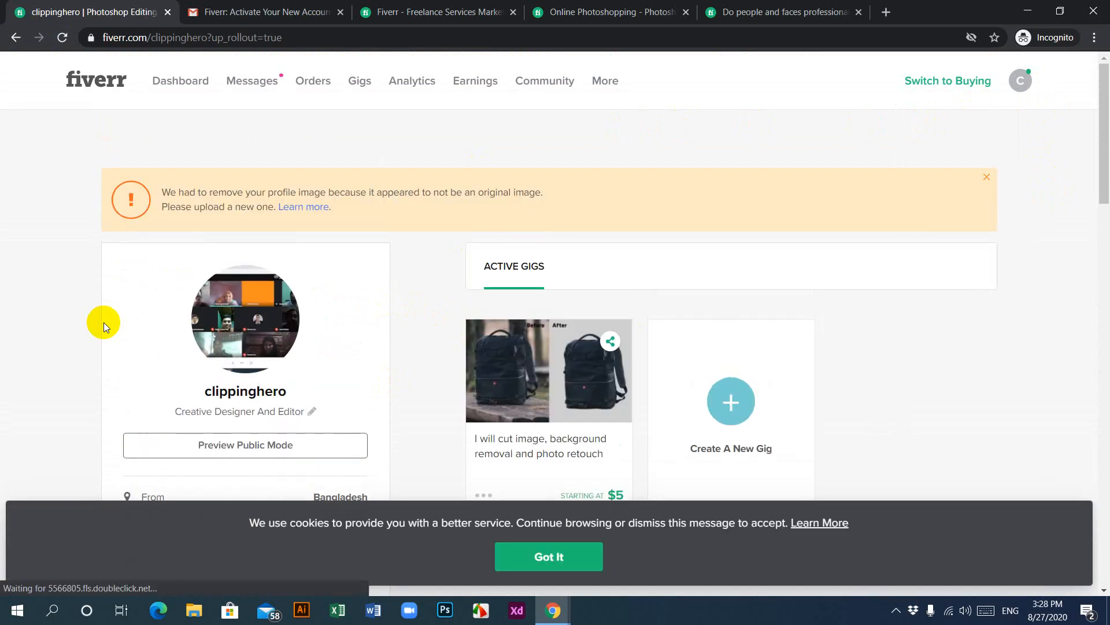
scroll(338, 340, "down", 3)
scroll(337, 345, "down", 1)
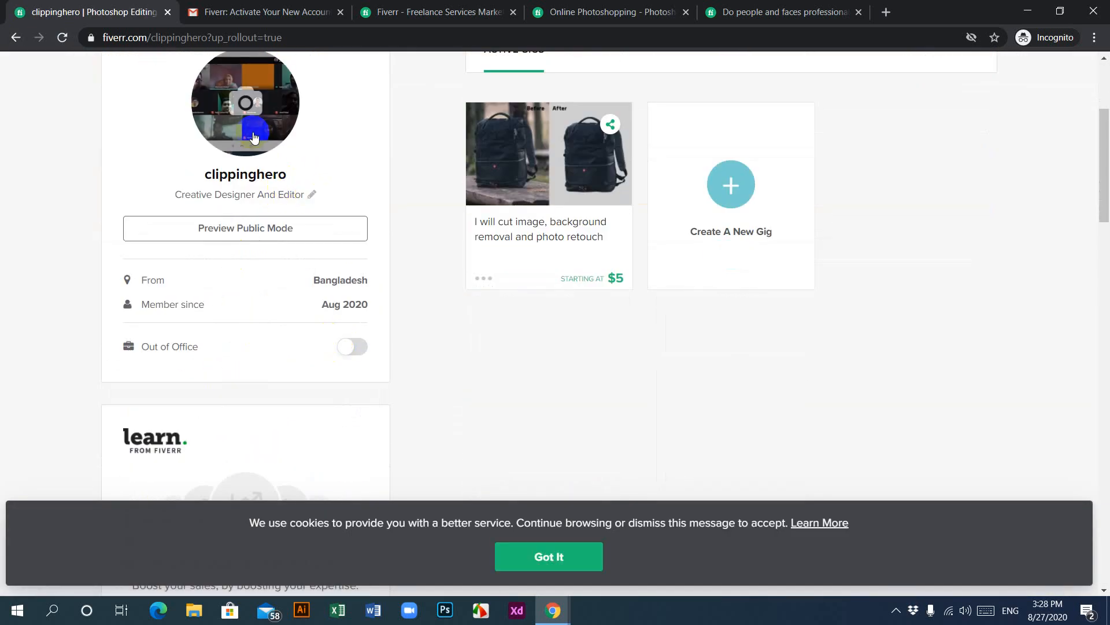
left_click(283, 106)
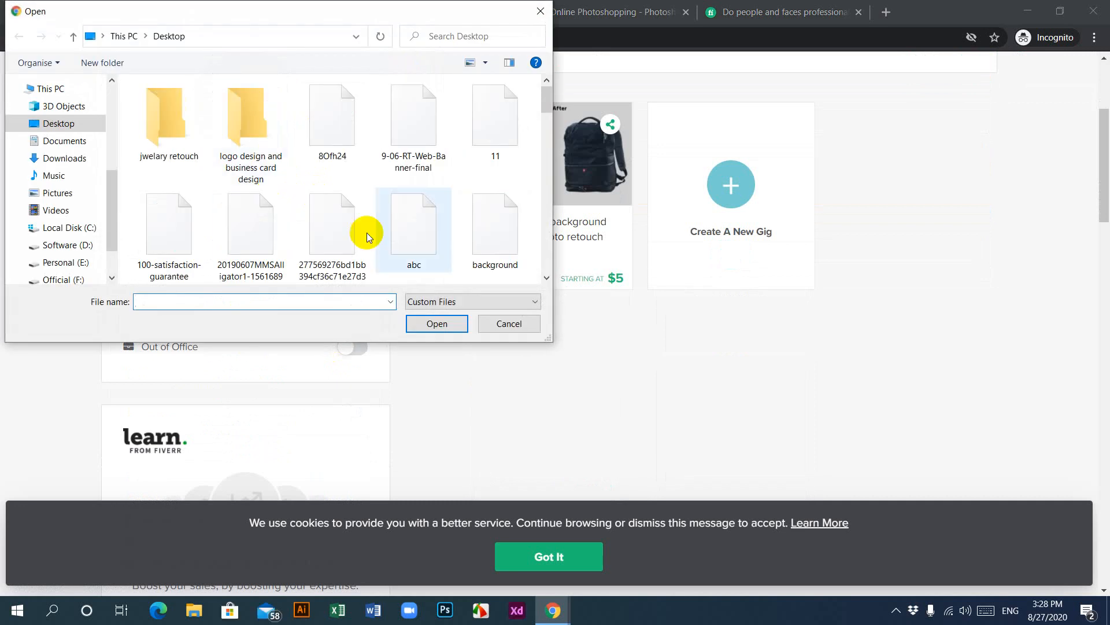
scroll(367, 230, "down", 3)
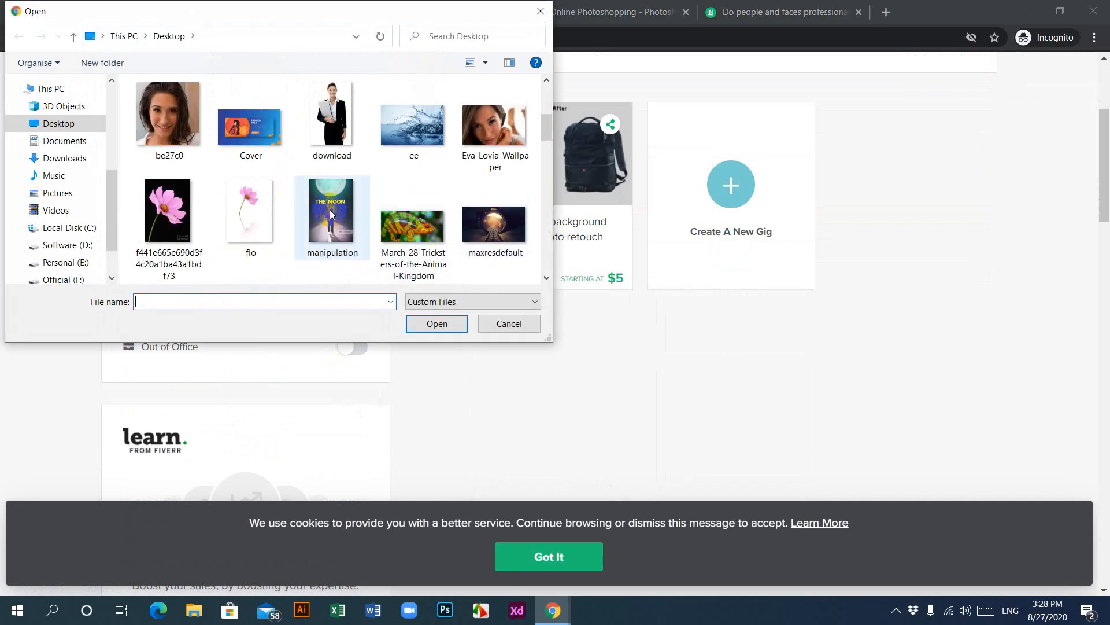
scroll(370, 220, "down", 10)
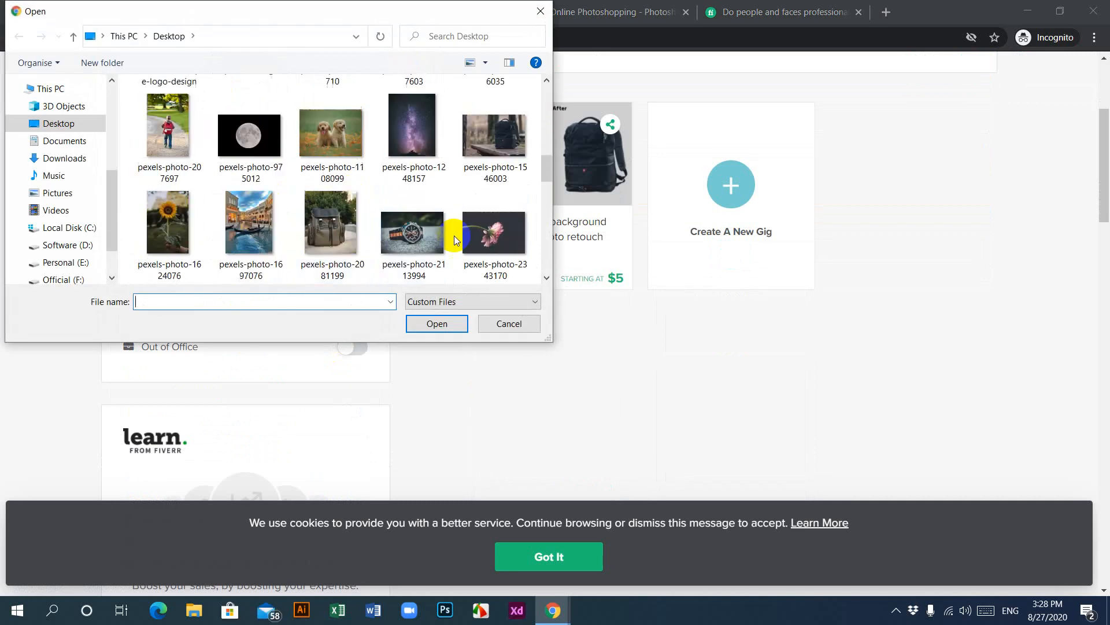
left_click(494, 136)
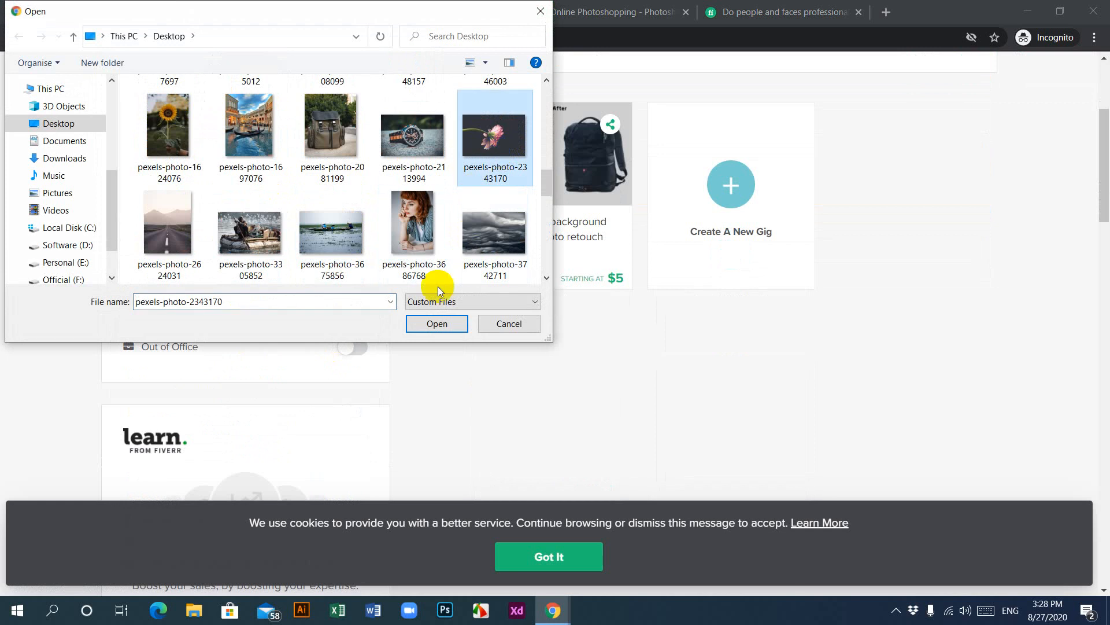
left_click(435, 322)
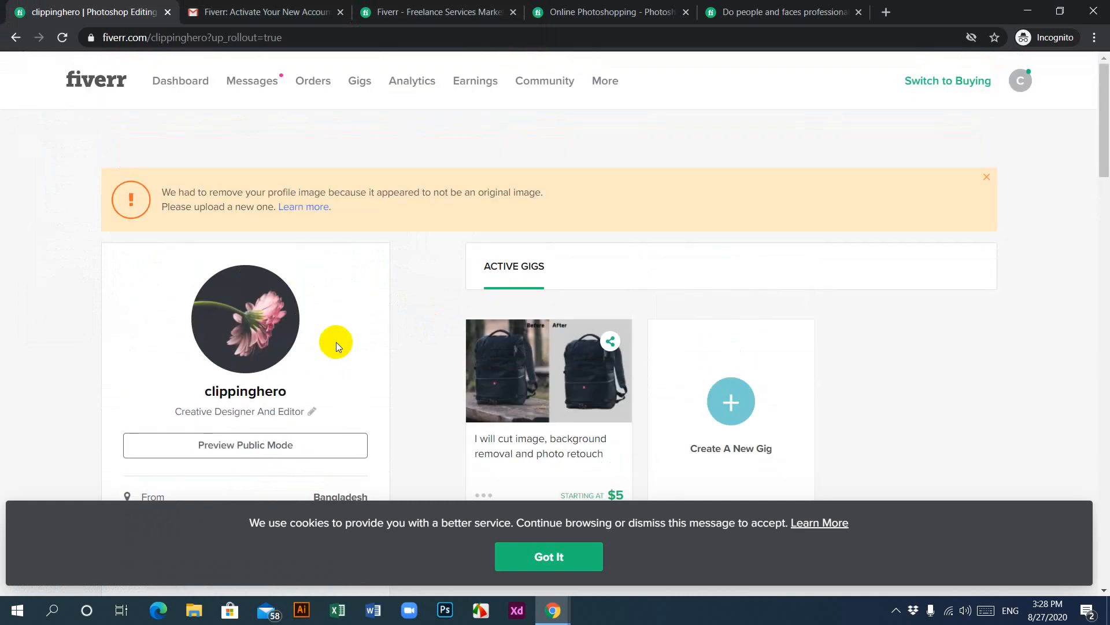
- Preview the profile in public mode, review photo, description and skills, then show hidden tray icons
left_click(226, 445)
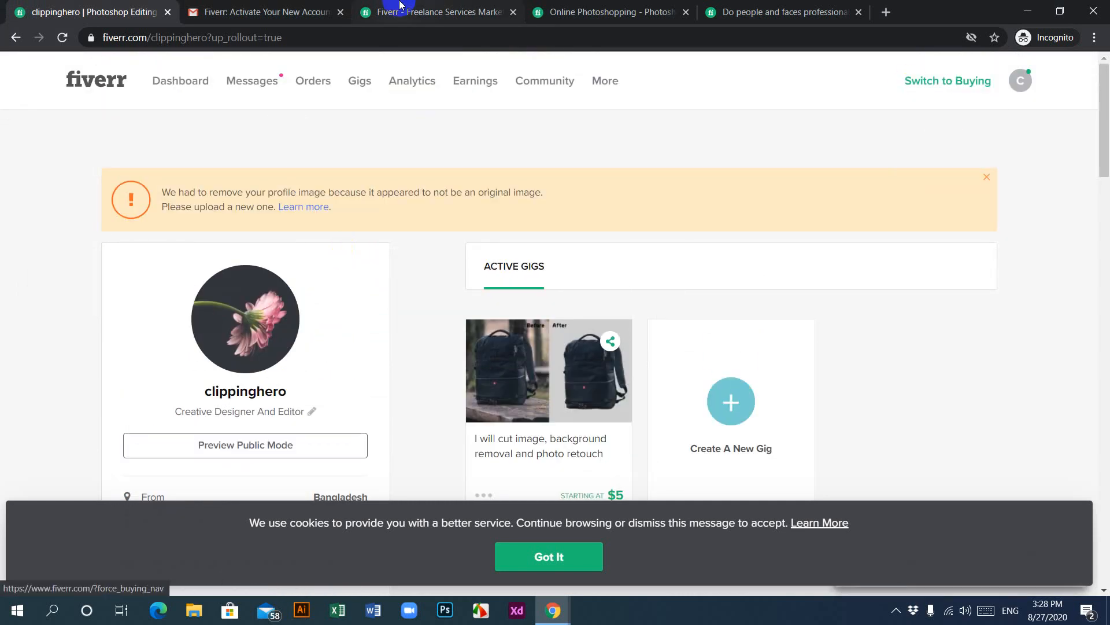
scroll(431, 303, "down", 10)
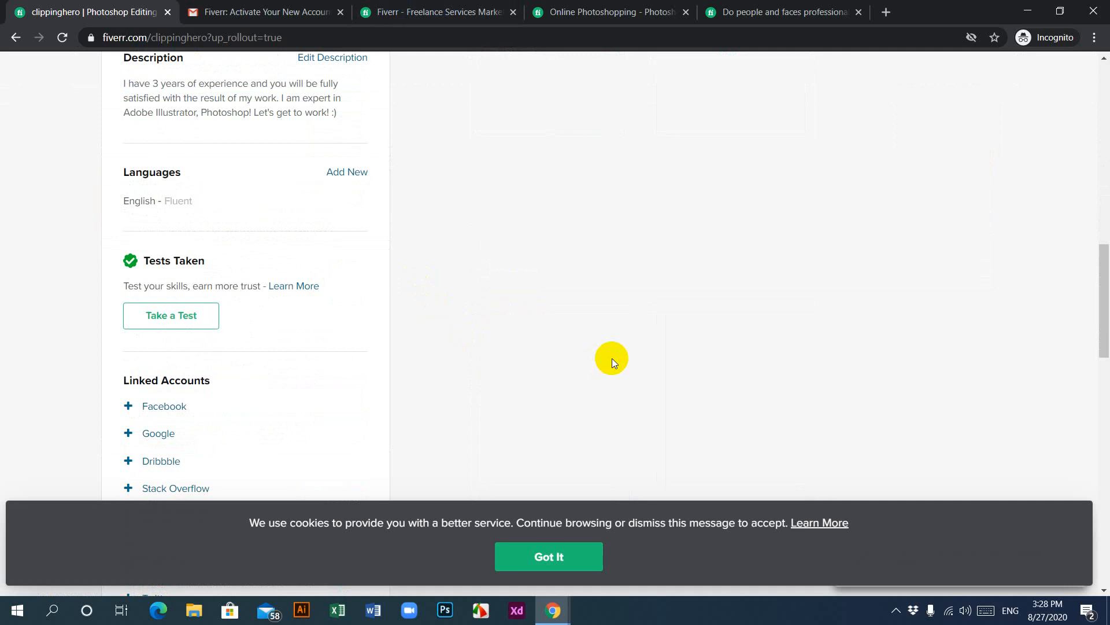
scroll(612, 359, "down", 5)
scroll(612, 358, "up", 15)
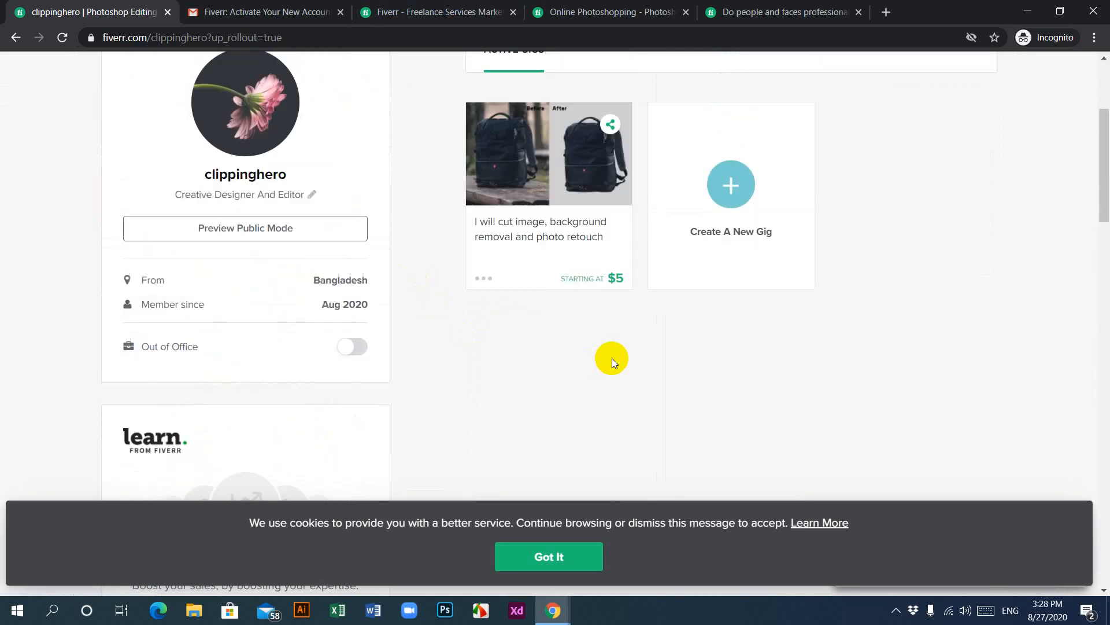
scroll(611, 358, "up", 4)
scroll(278, 314, "down", 10)
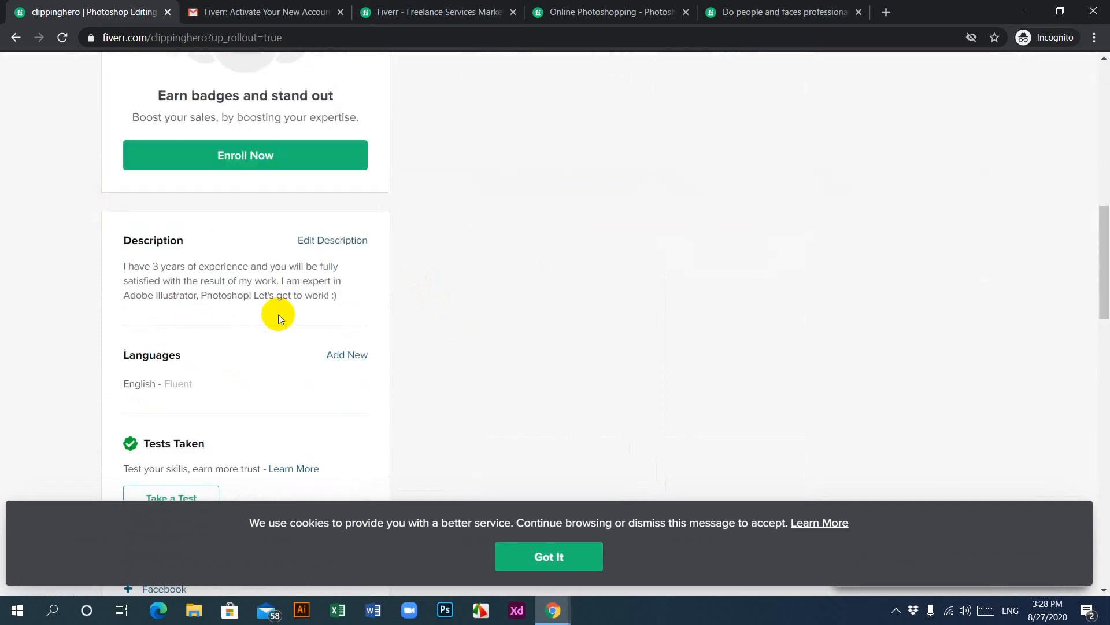
scroll(279, 314, "down", 7)
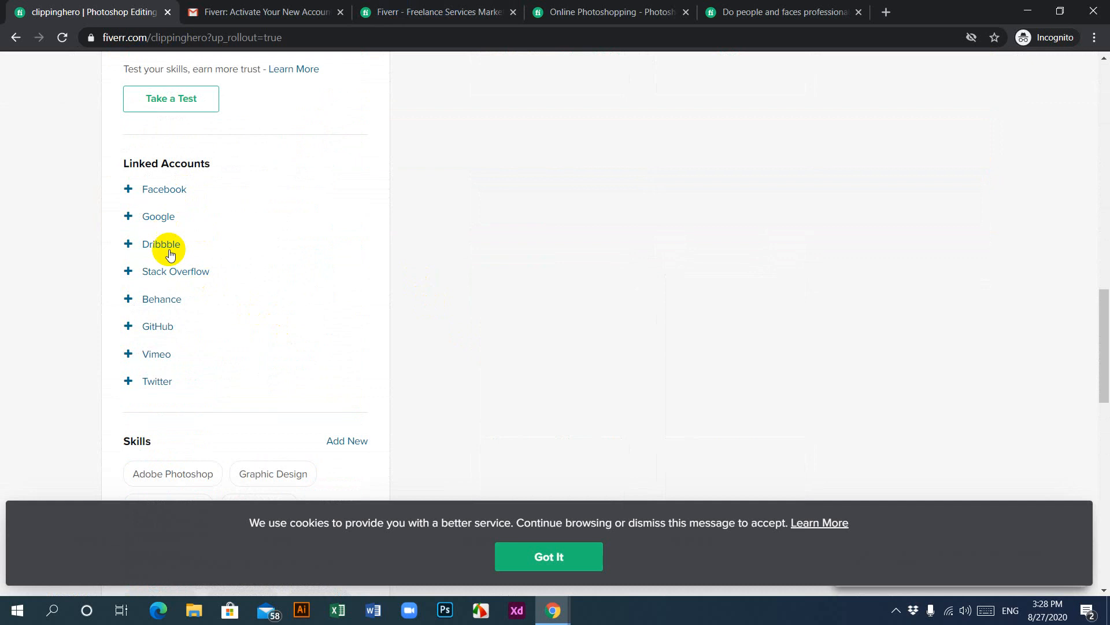
scroll(426, 347, "down", 7)
scroll(457, 348, "up", 9)
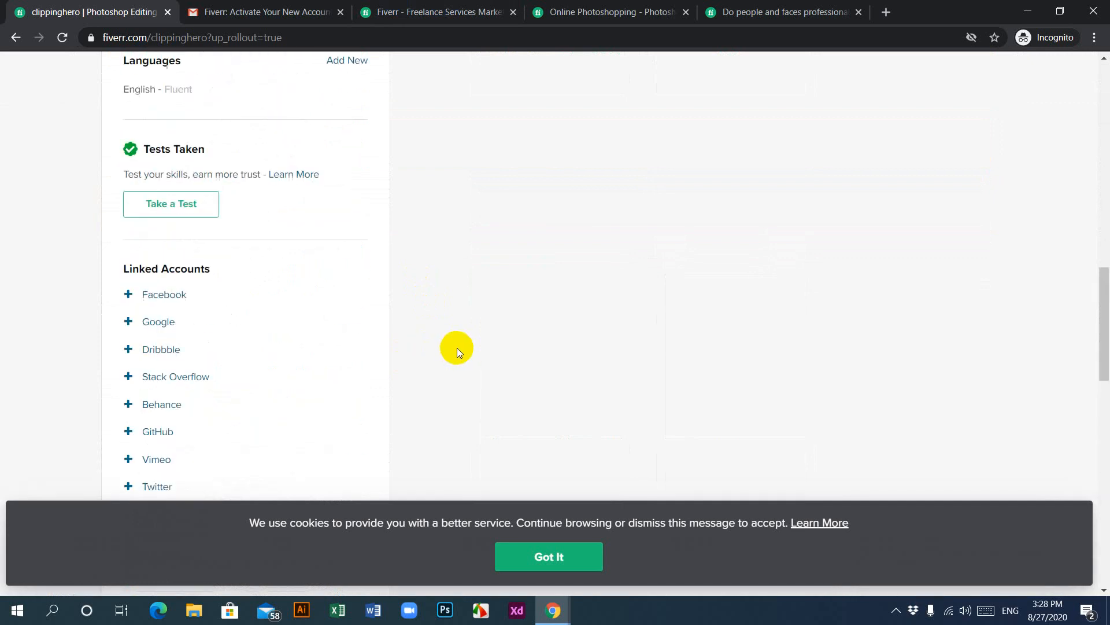
scroll(457, 348, "up", 10)
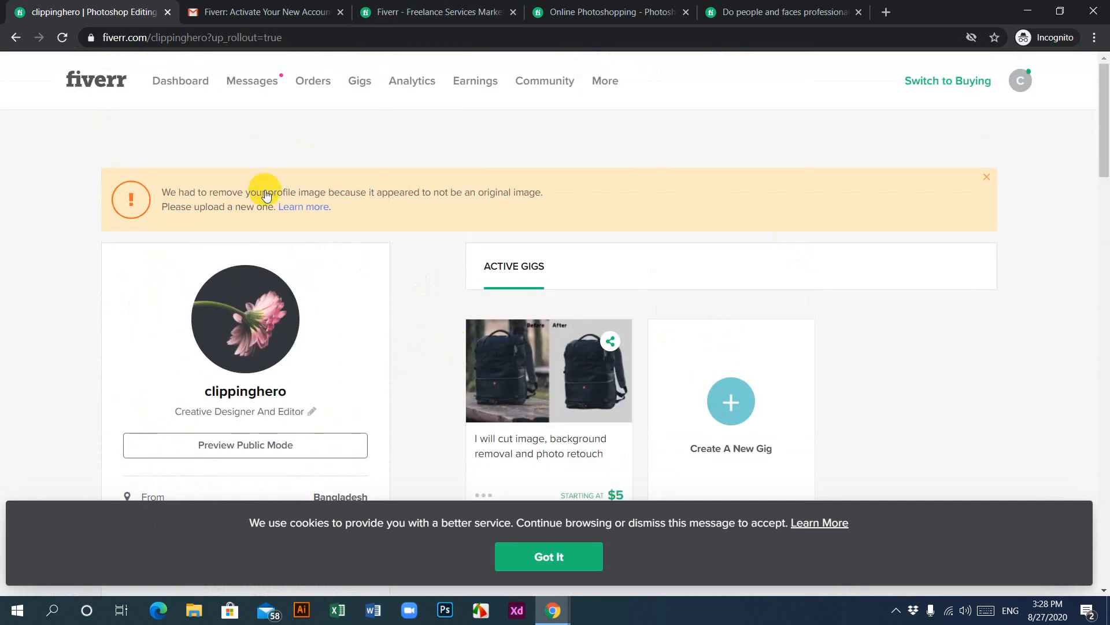
left_click(901, 613)
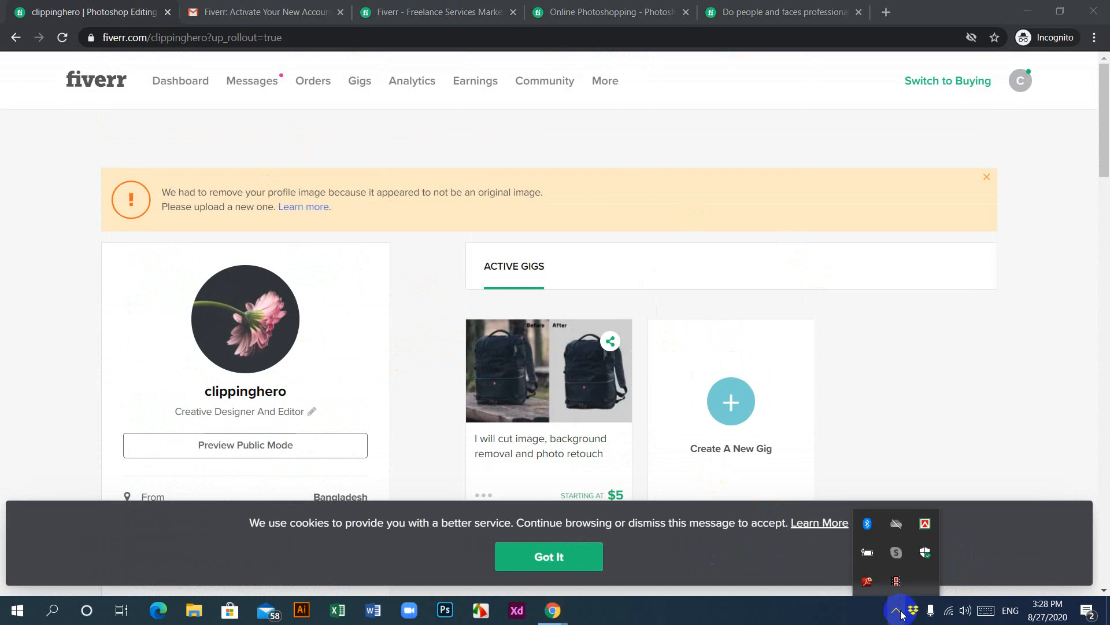